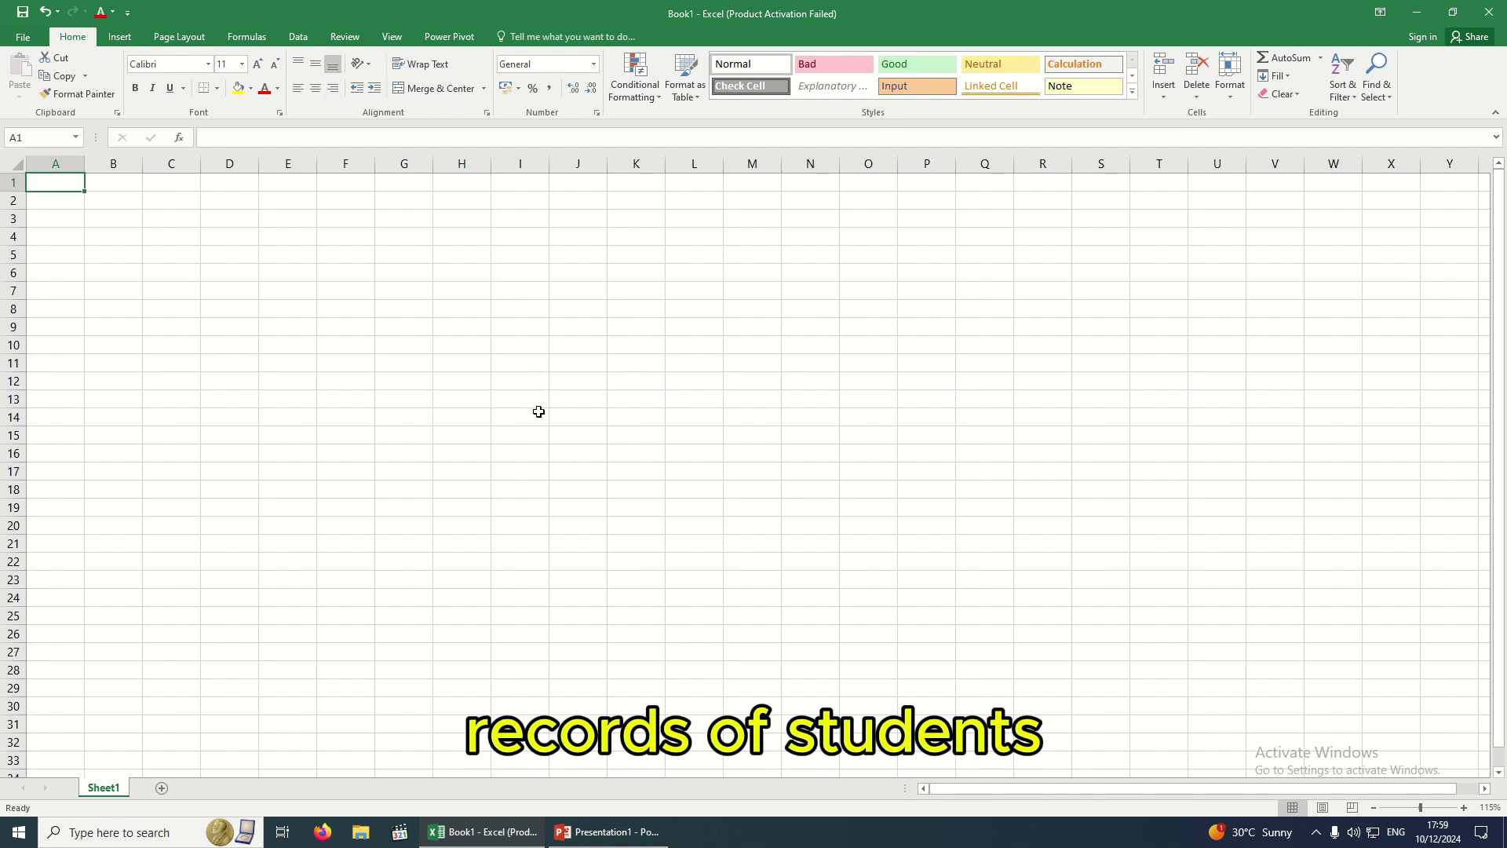
Enter the column headings S/N in cell A1 and NAME in cell B1
ctrl+scroll(539, 413, up, 5)
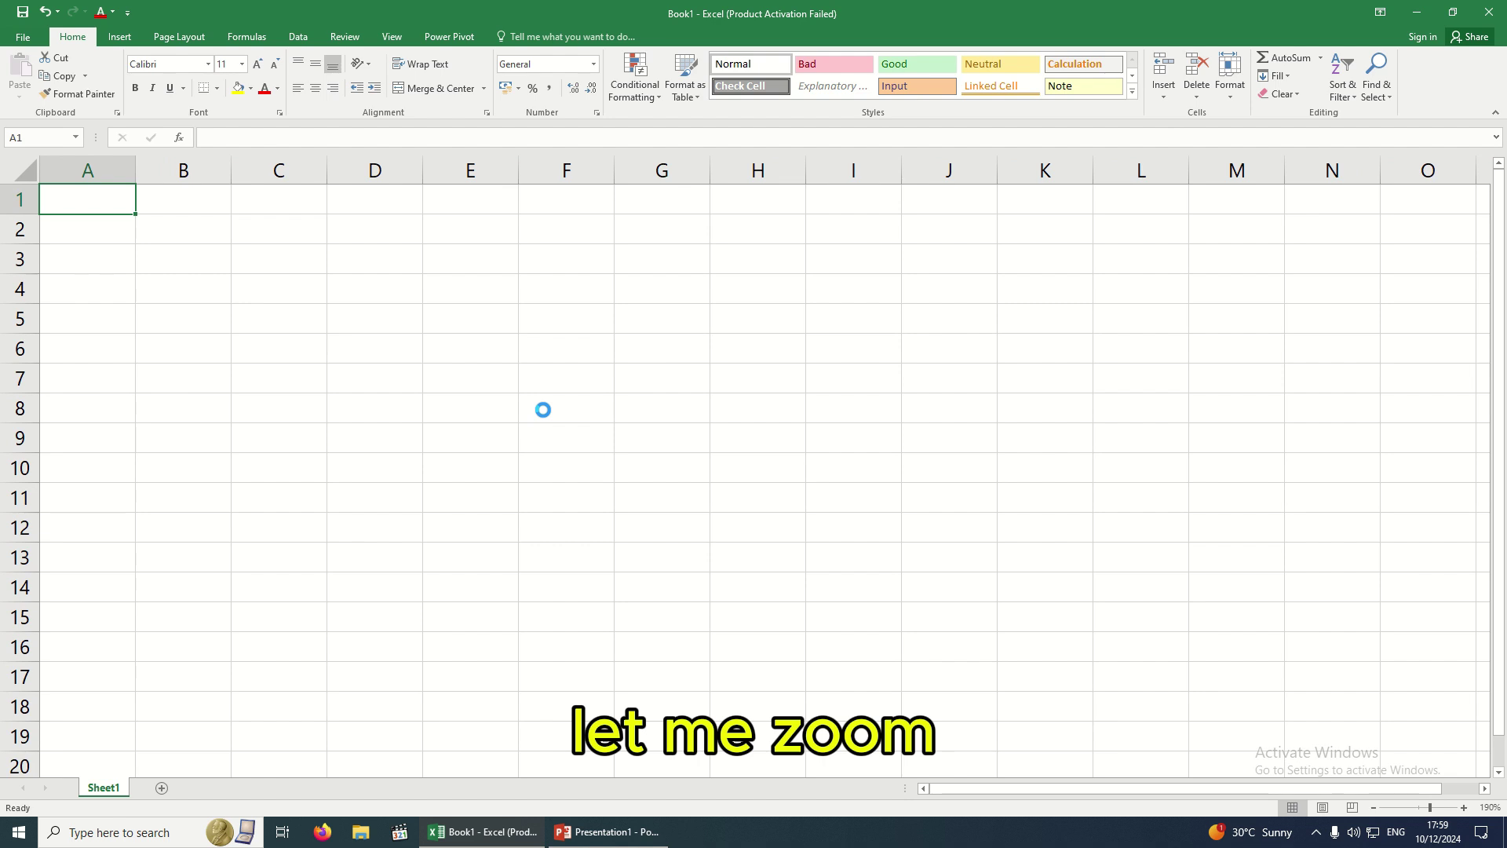
ctrl+scroll(543, 409, up, 1)
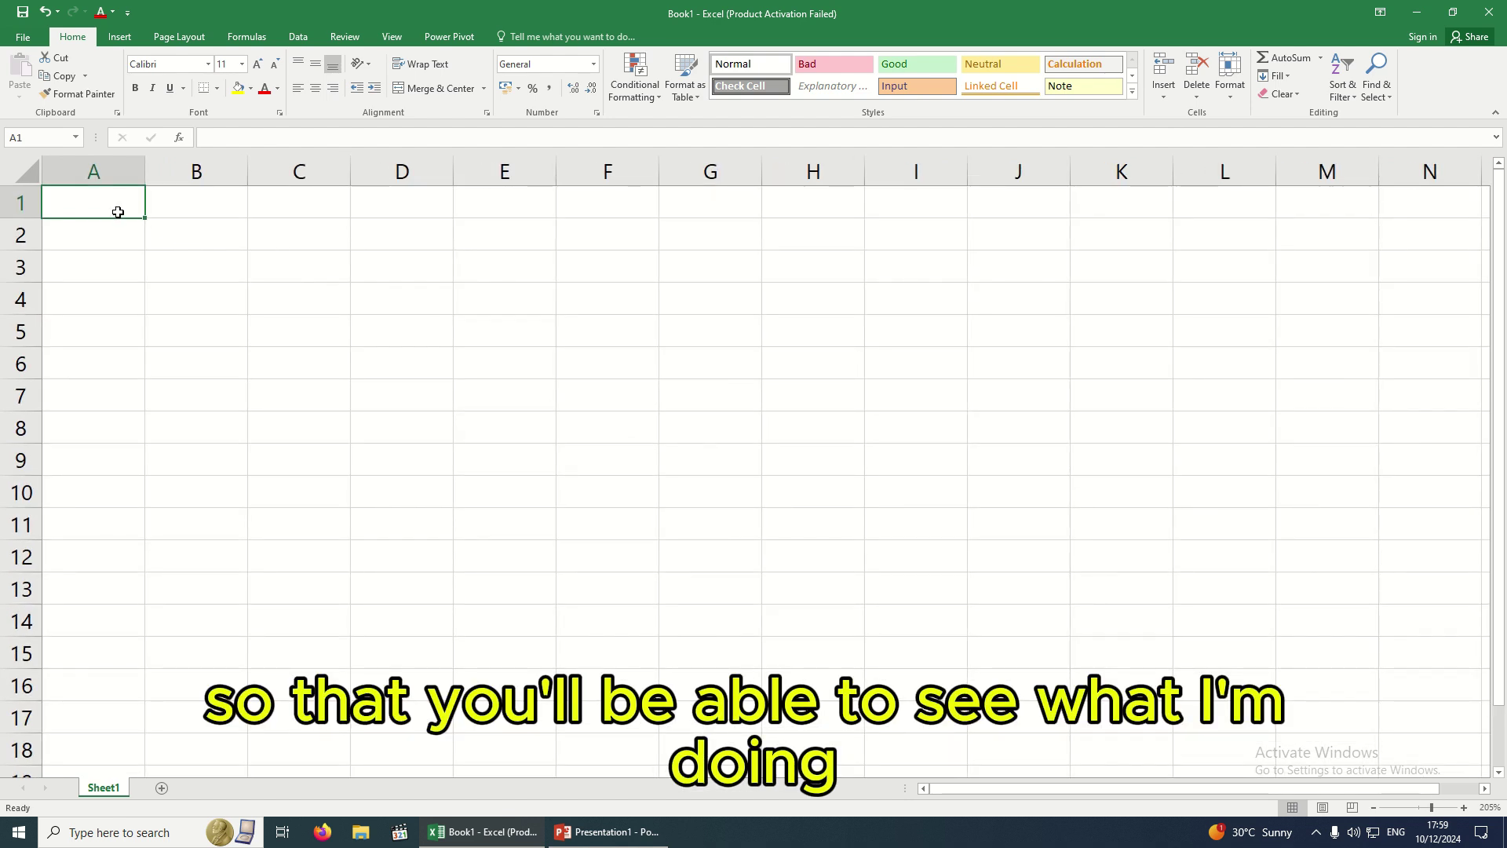
text(S)
key(BackSpace)
text(S/N)
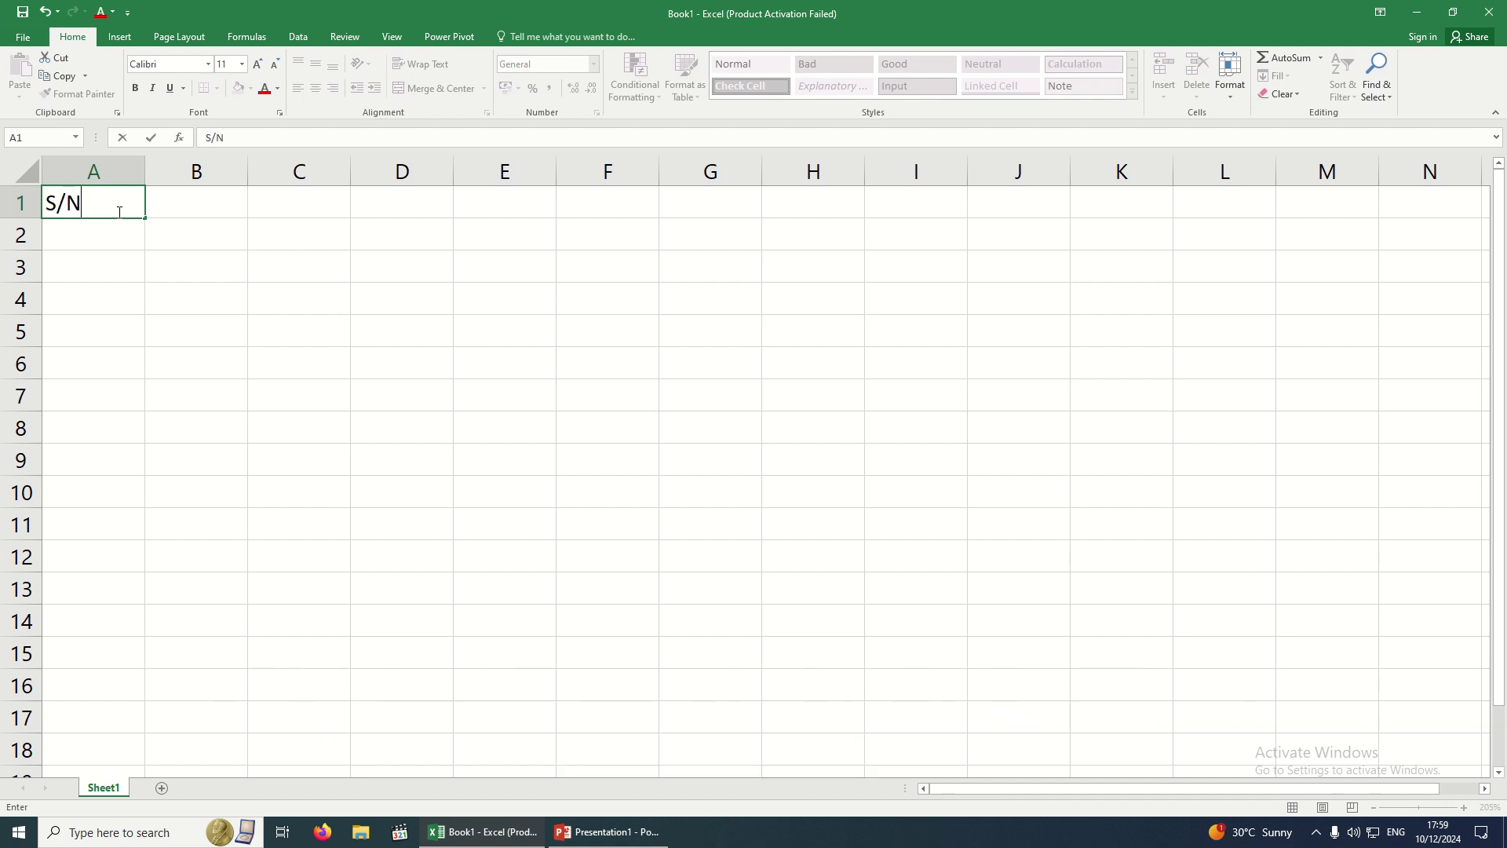
key(Tab)
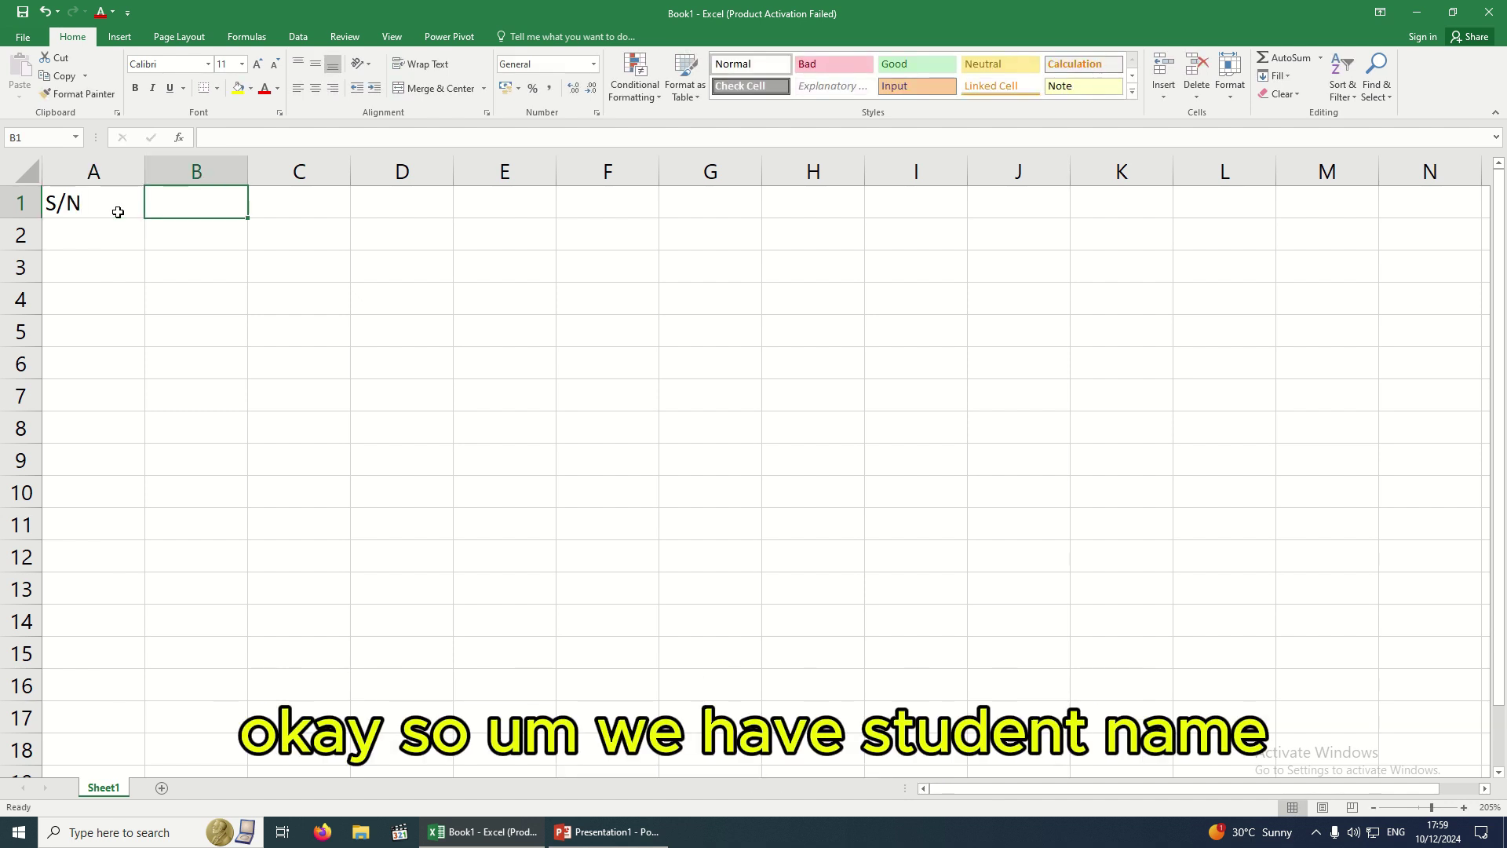
text(NAME)
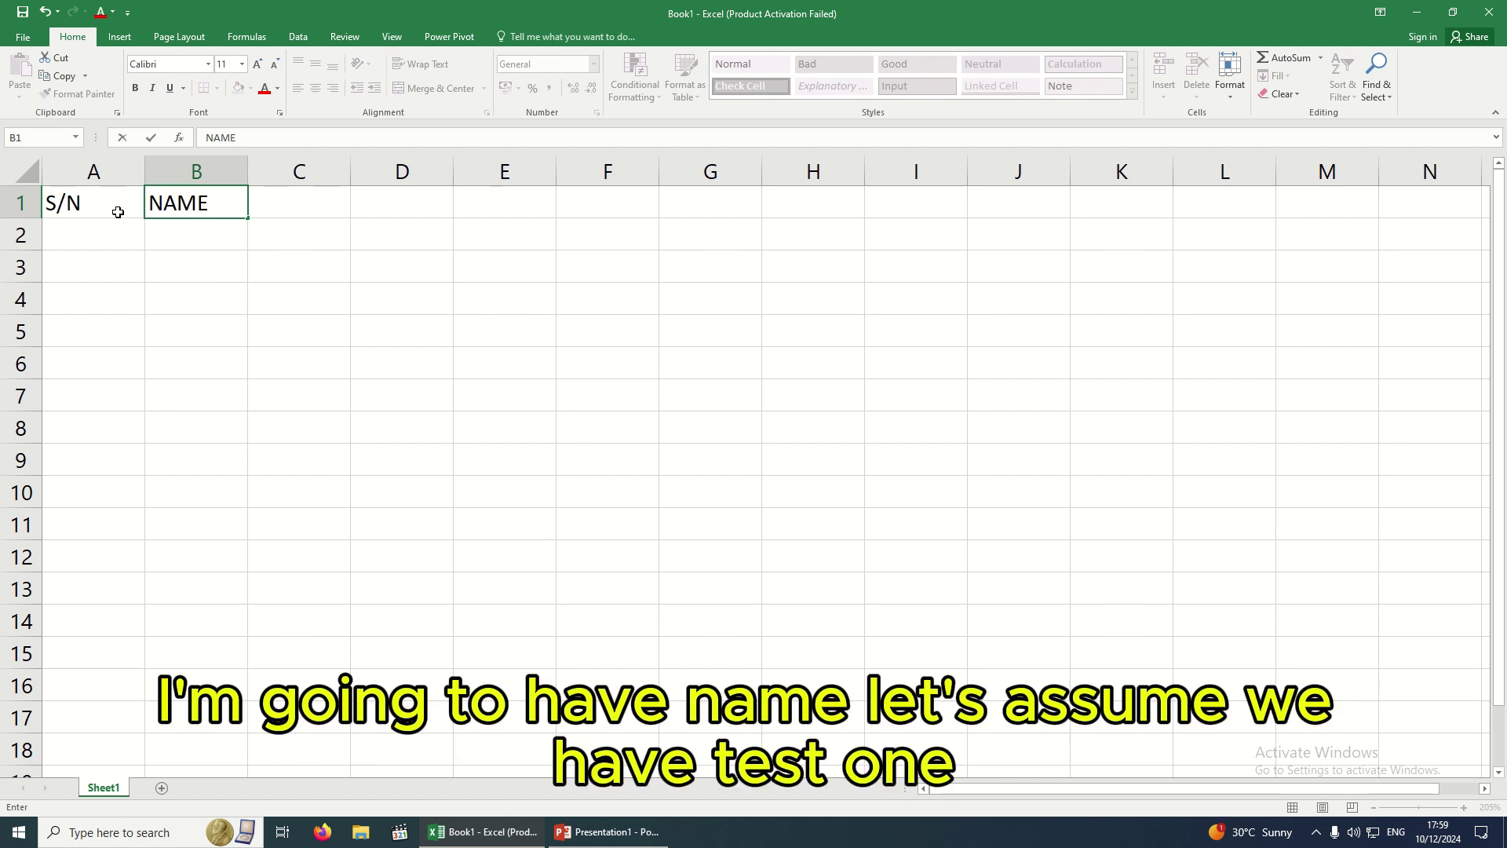
key(Tab)
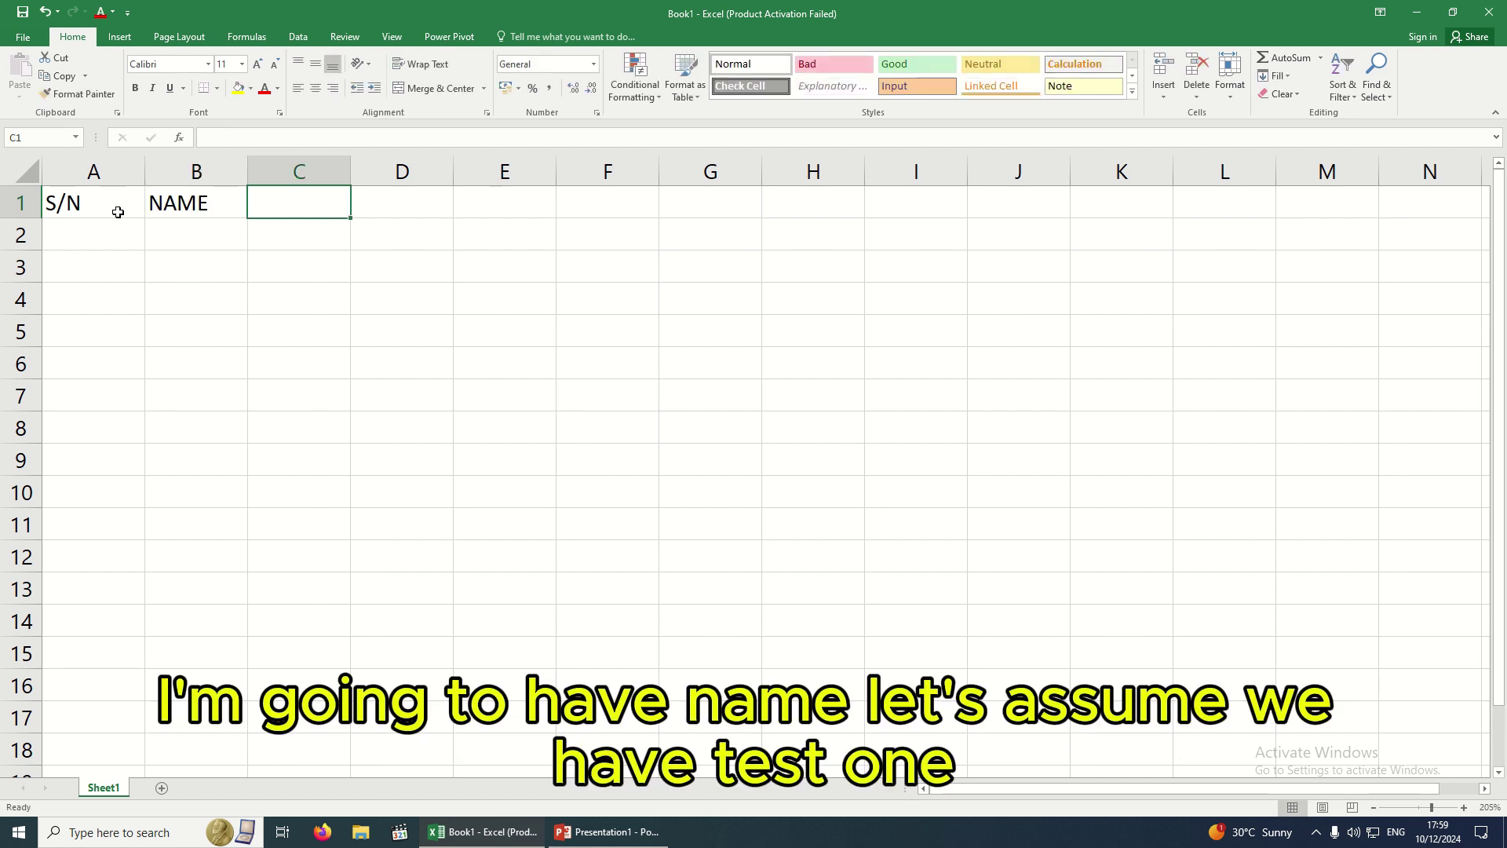
Add the headings TEST 1, TEST 2, TEST 3 and EXAM in cells C1 to F1
text(TEST 1)
key(Tab)
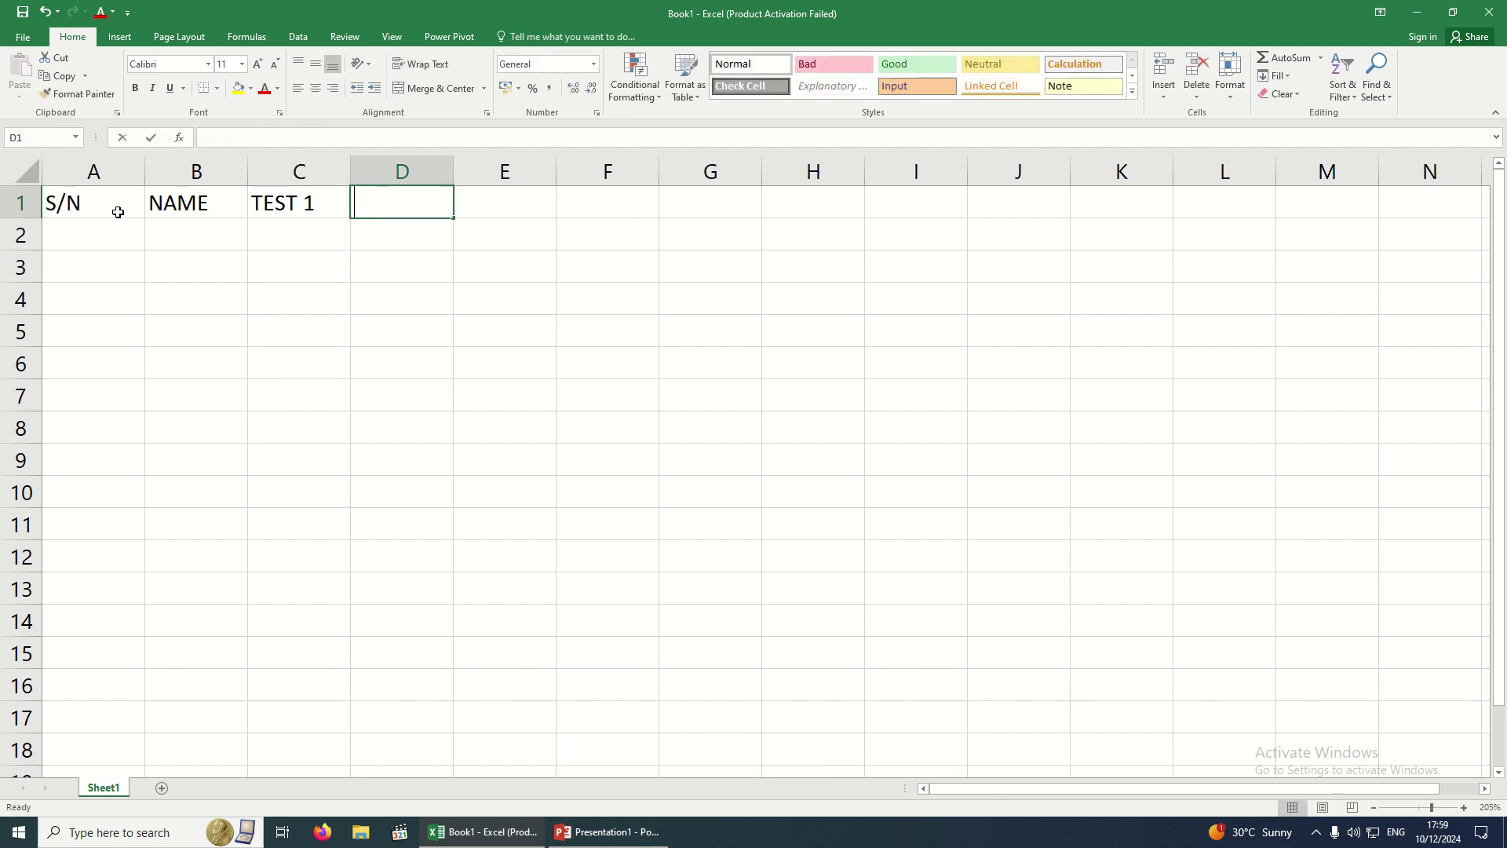
text(TEST 2)
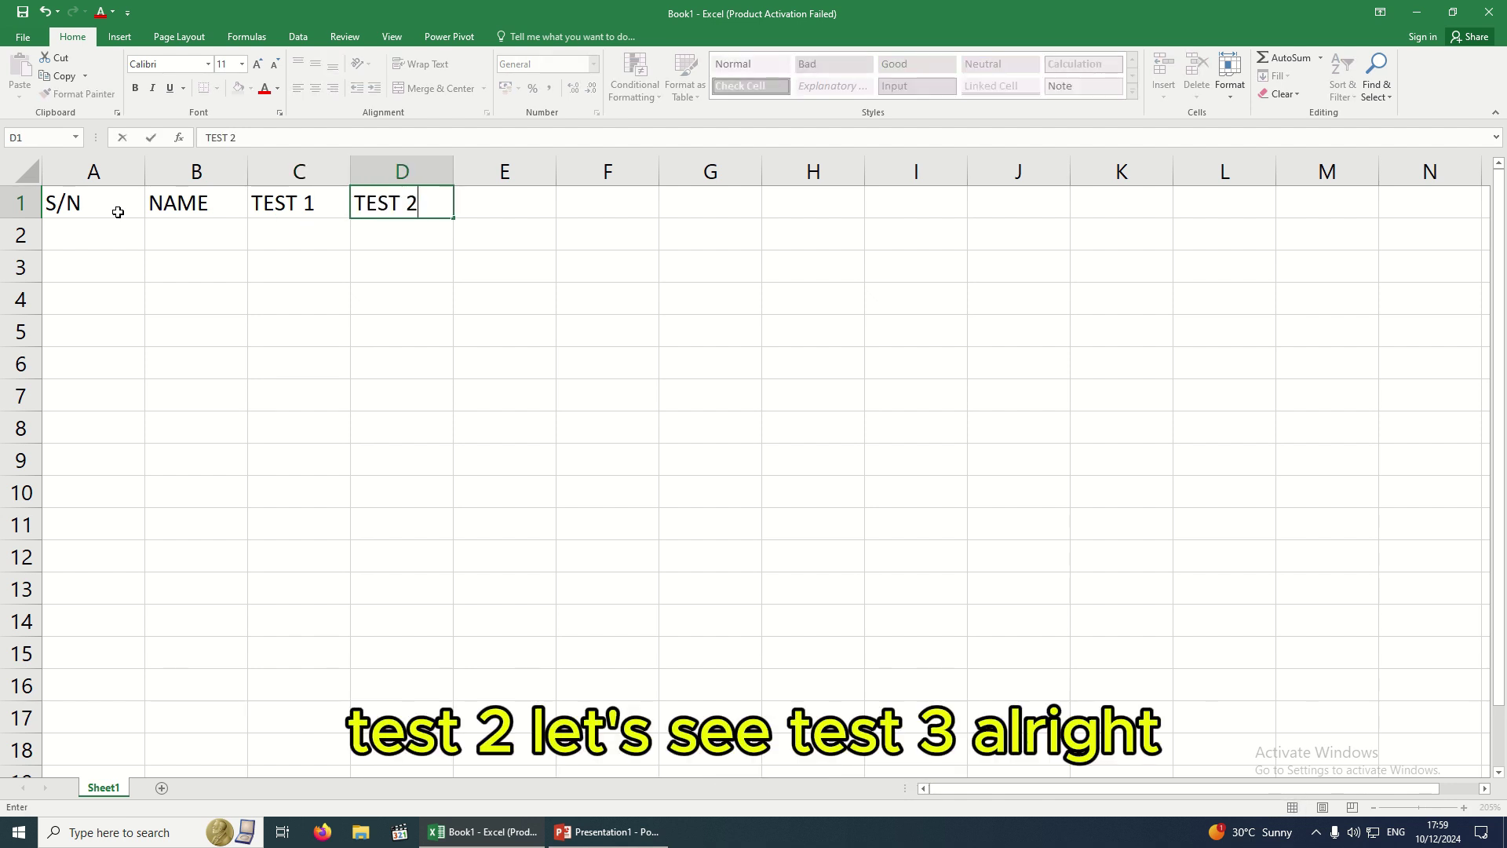
key(Tab)
text(TEST 3)
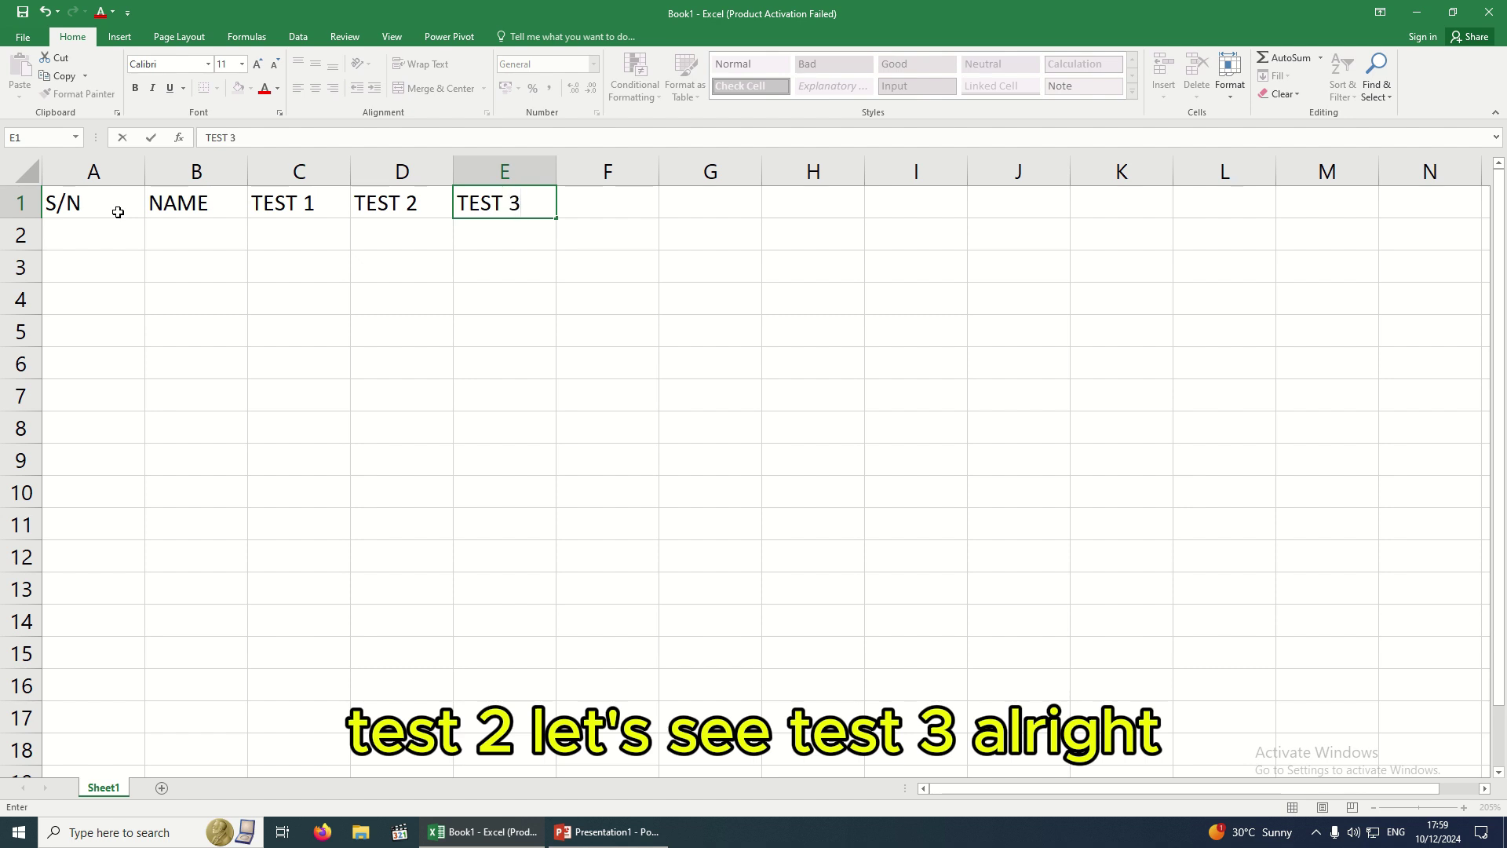
key(Tab)
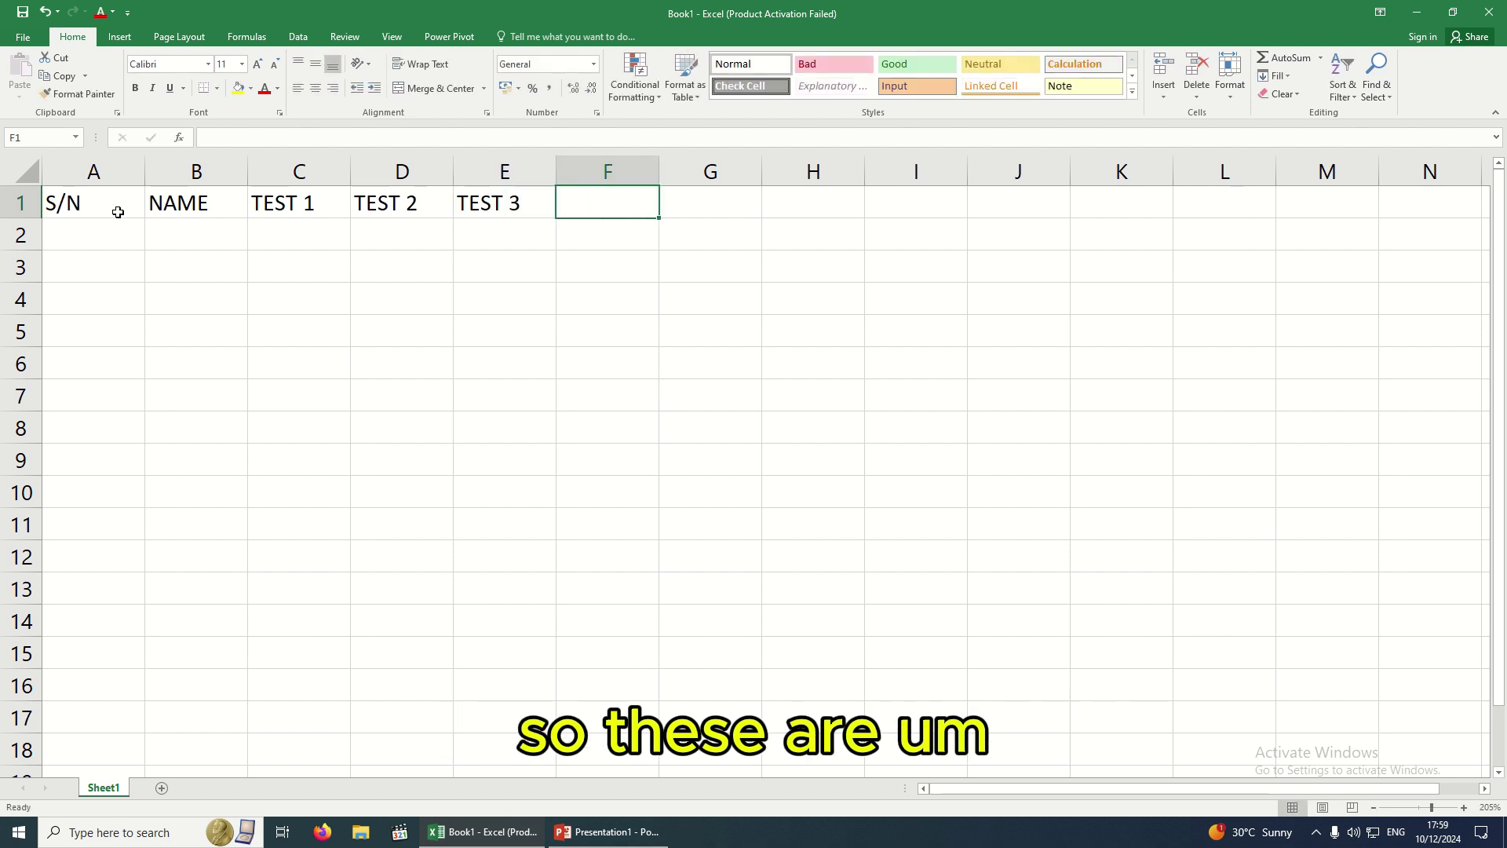
text(EXam)
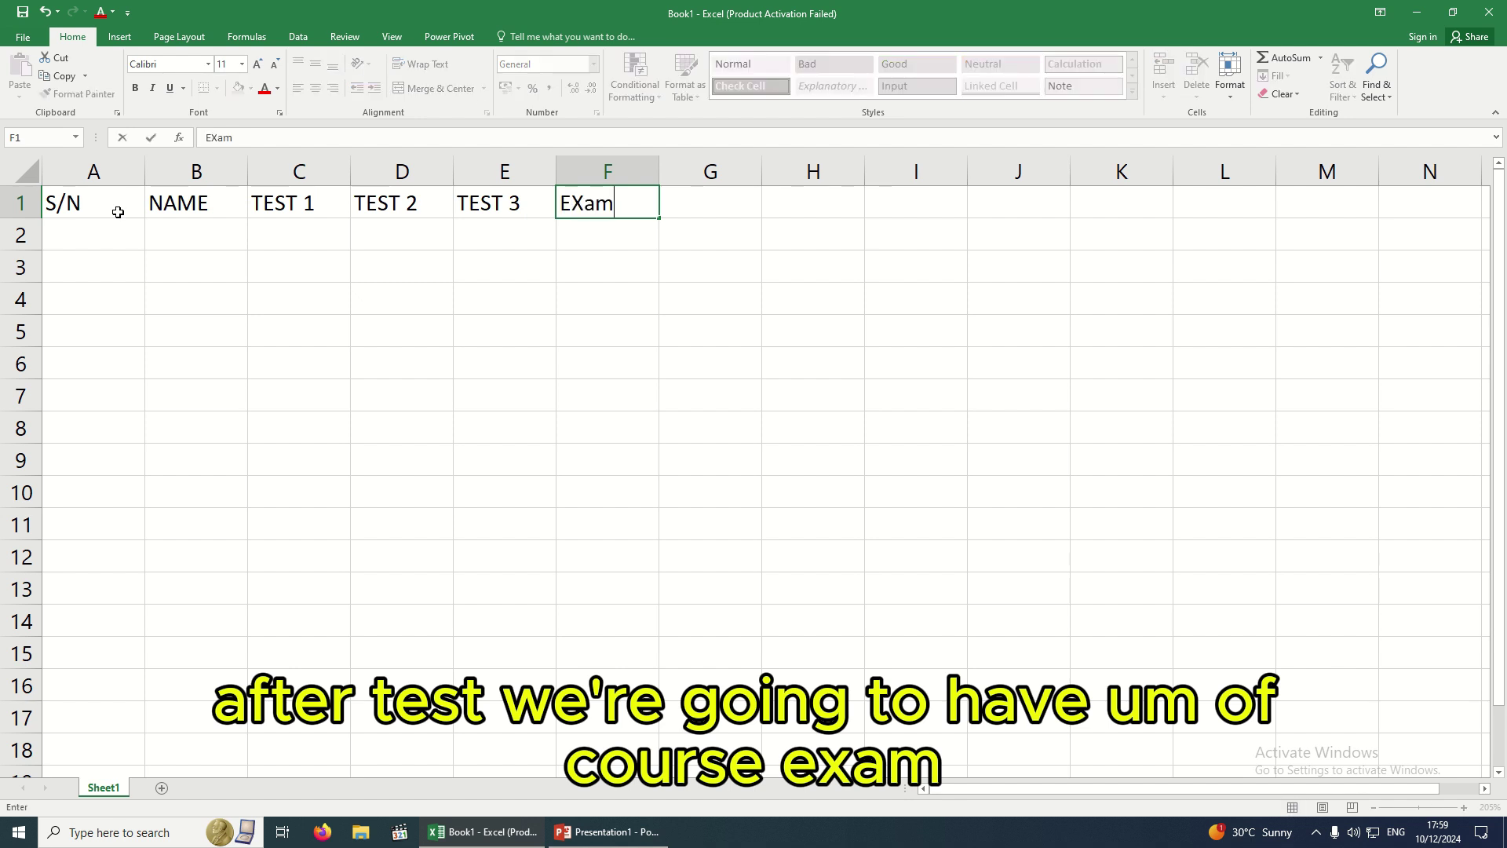
key(BackSpace)
key(BackSpace)
text(AM)
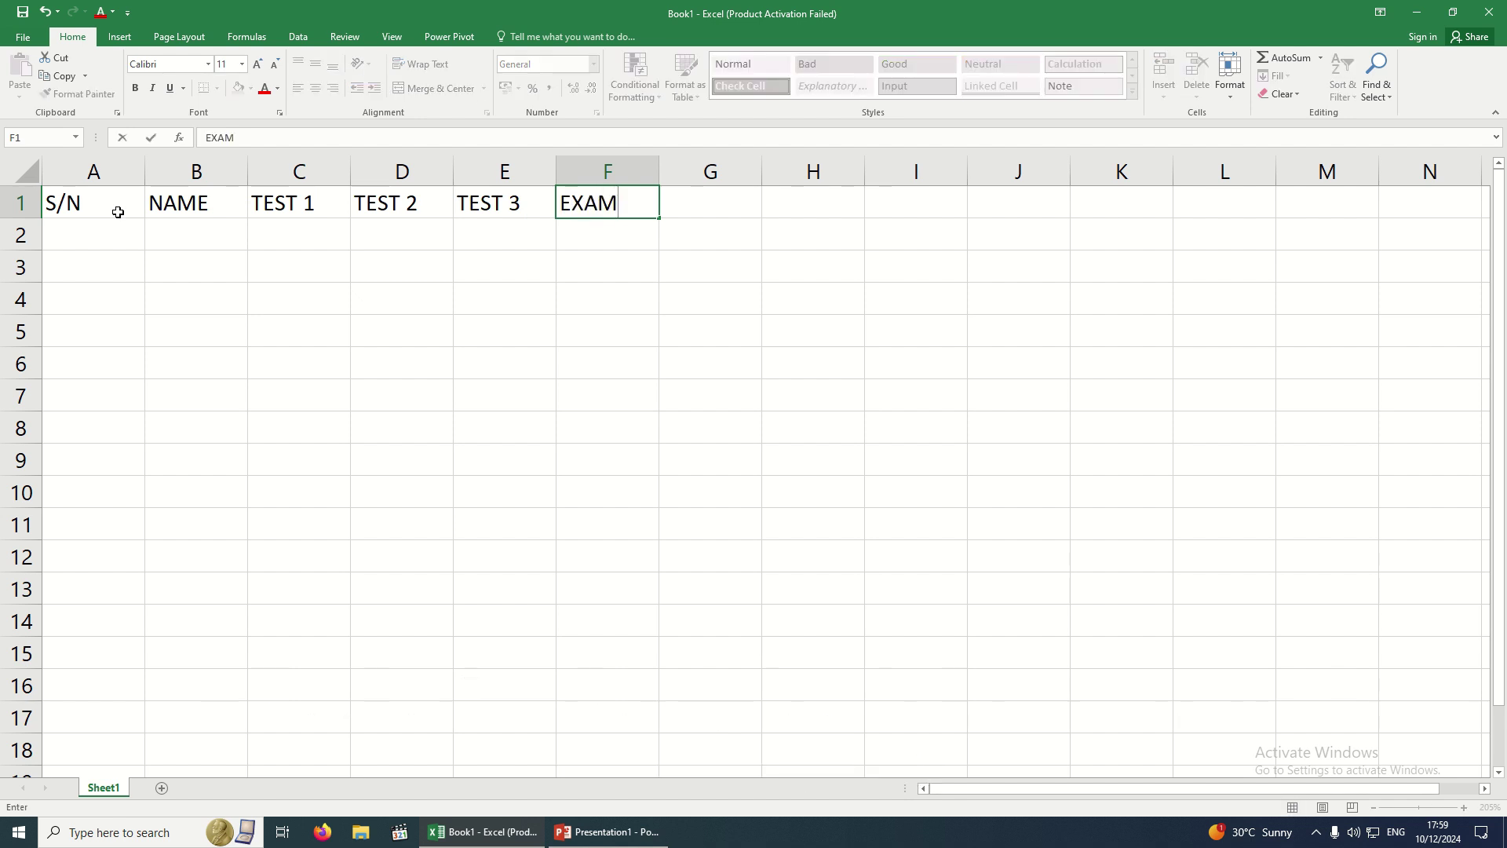
key(Tab)
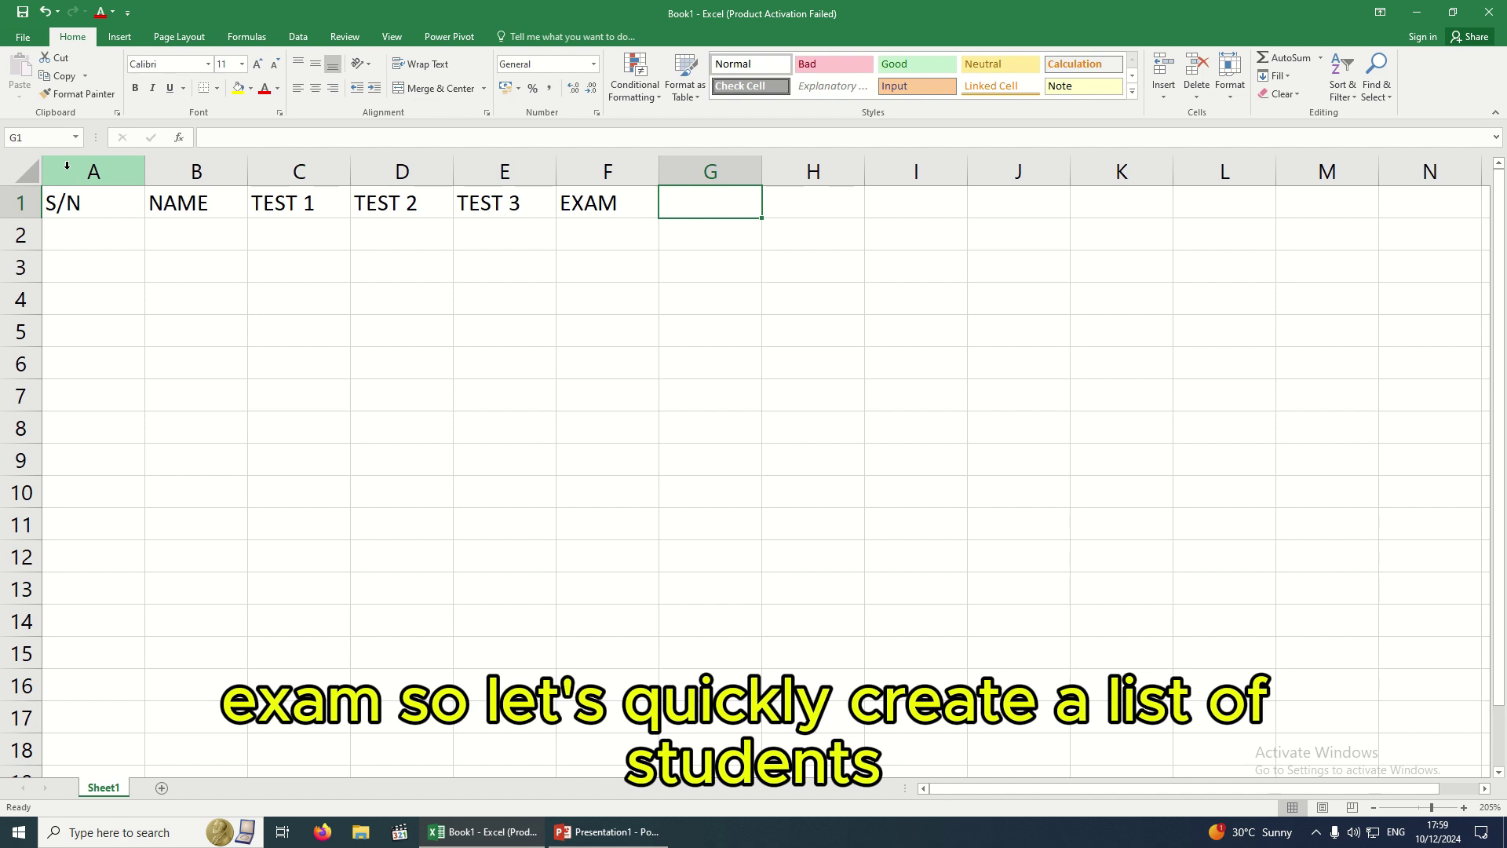
Enter the serial numbers 1, 2 and 3 in cells A2 to A4 under S/N
click(116, 244)
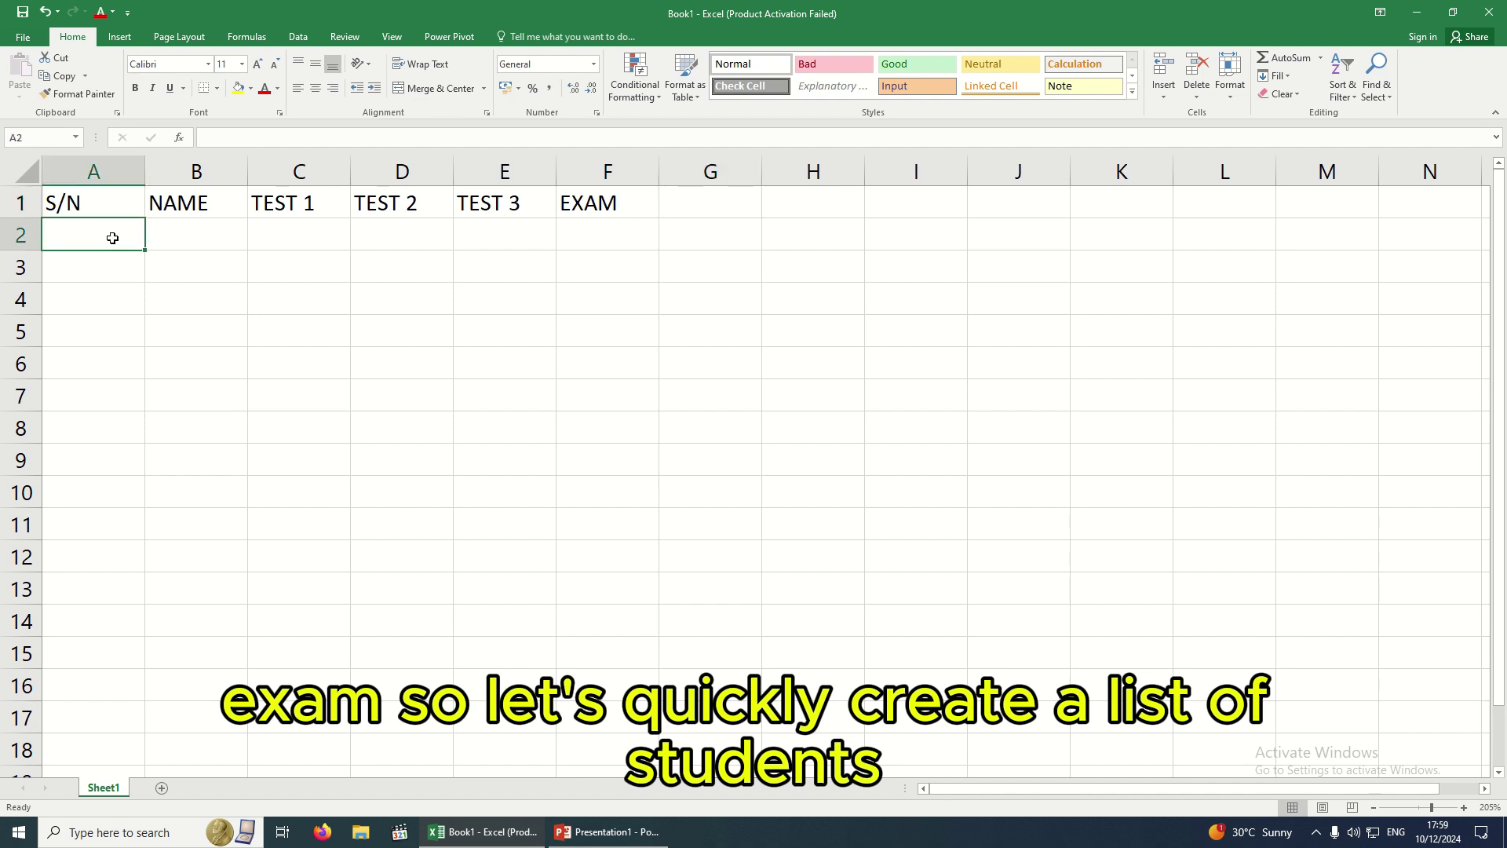
text(1)
key(Return)
text(2)
key(Return)
text(3)
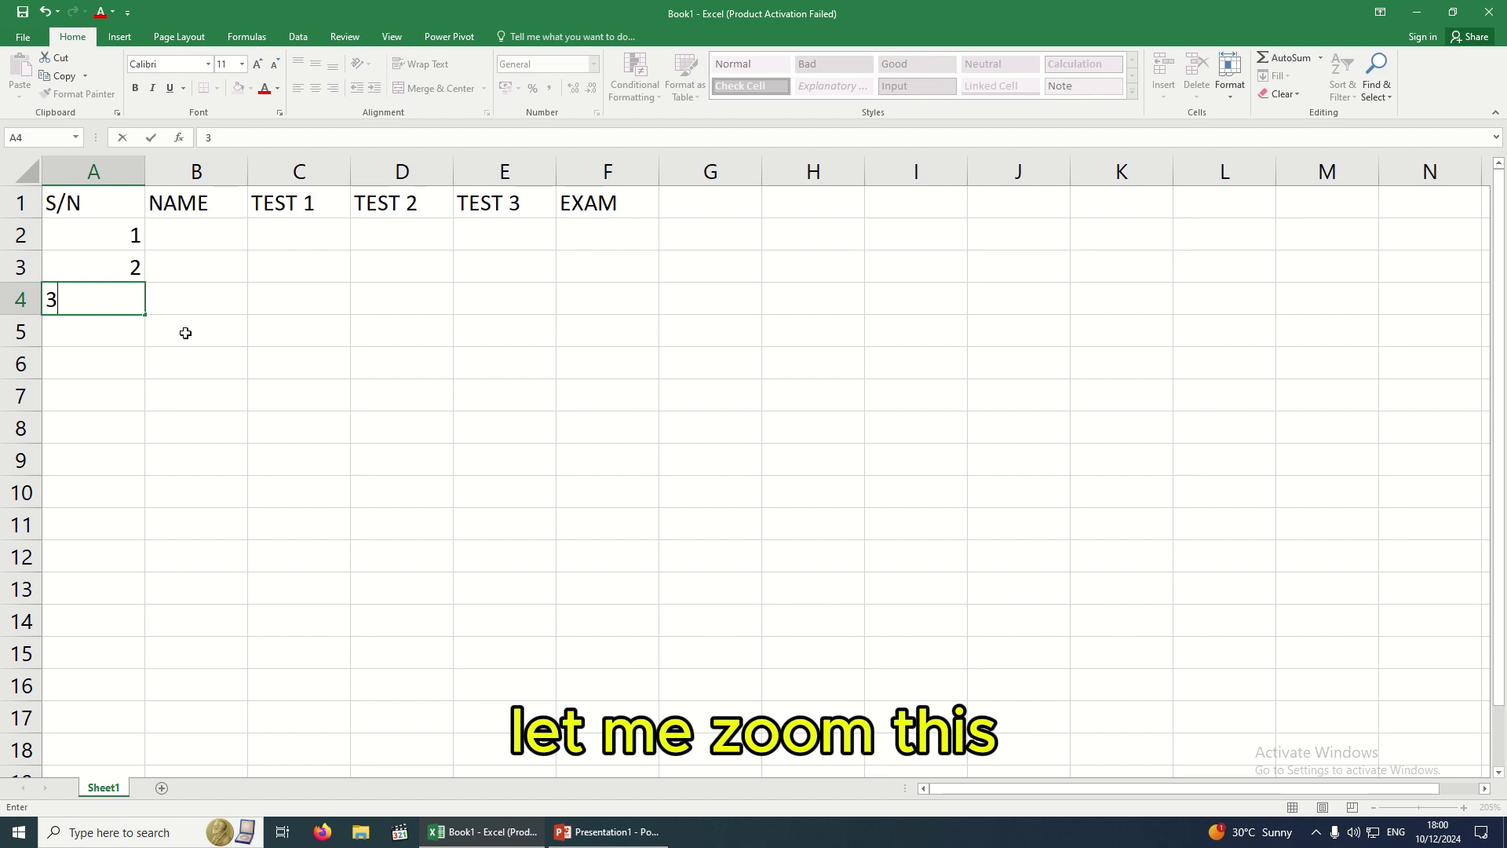
click(101, 338)
Extend the serial number series in the S/N column down to 10 in cell A11
scroll(101, 338, up, 4)
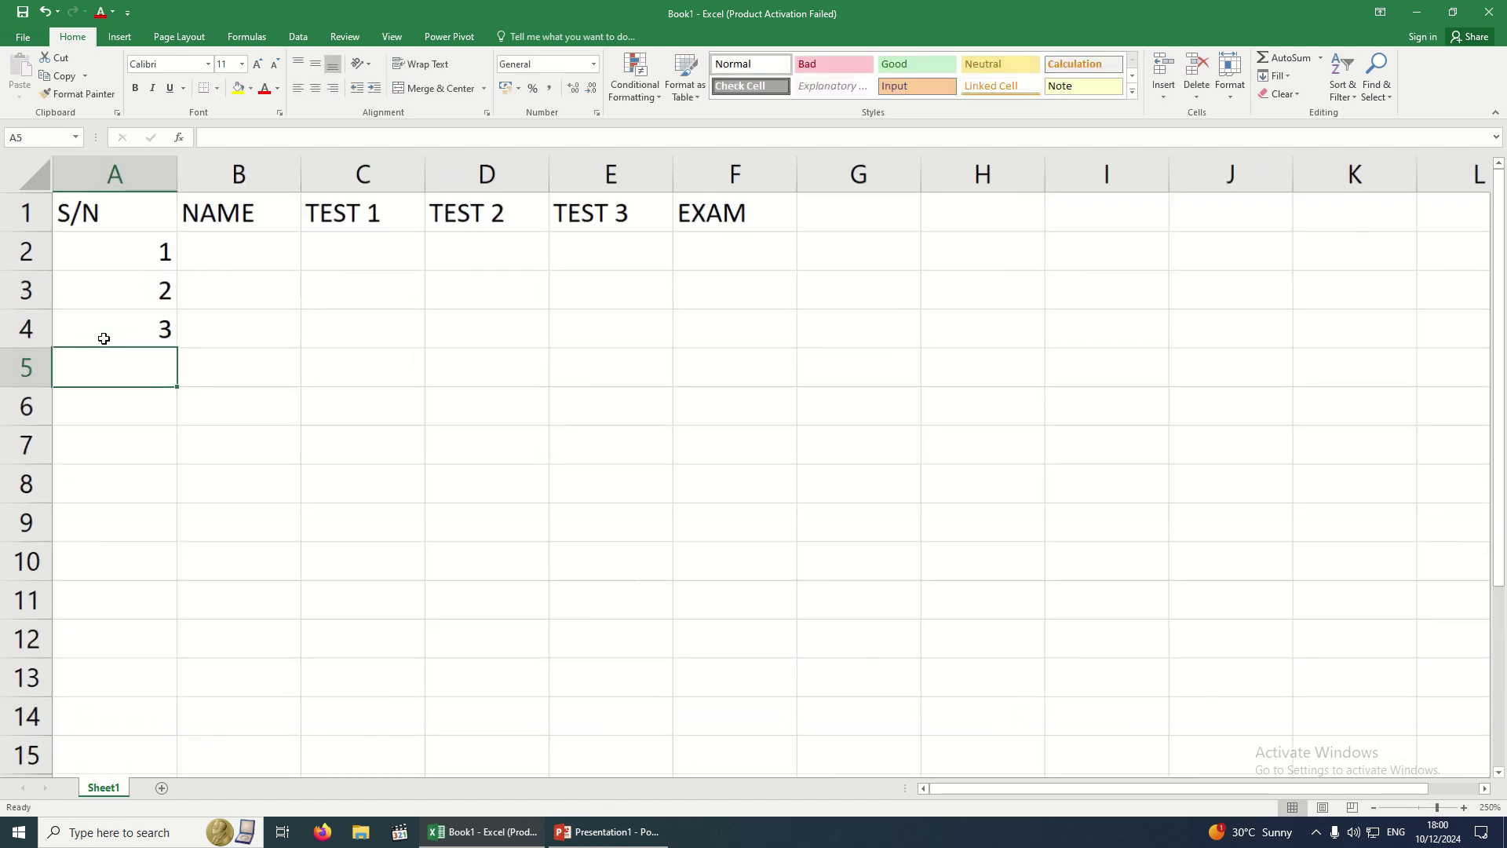
drag(152, 243, 157, 601)
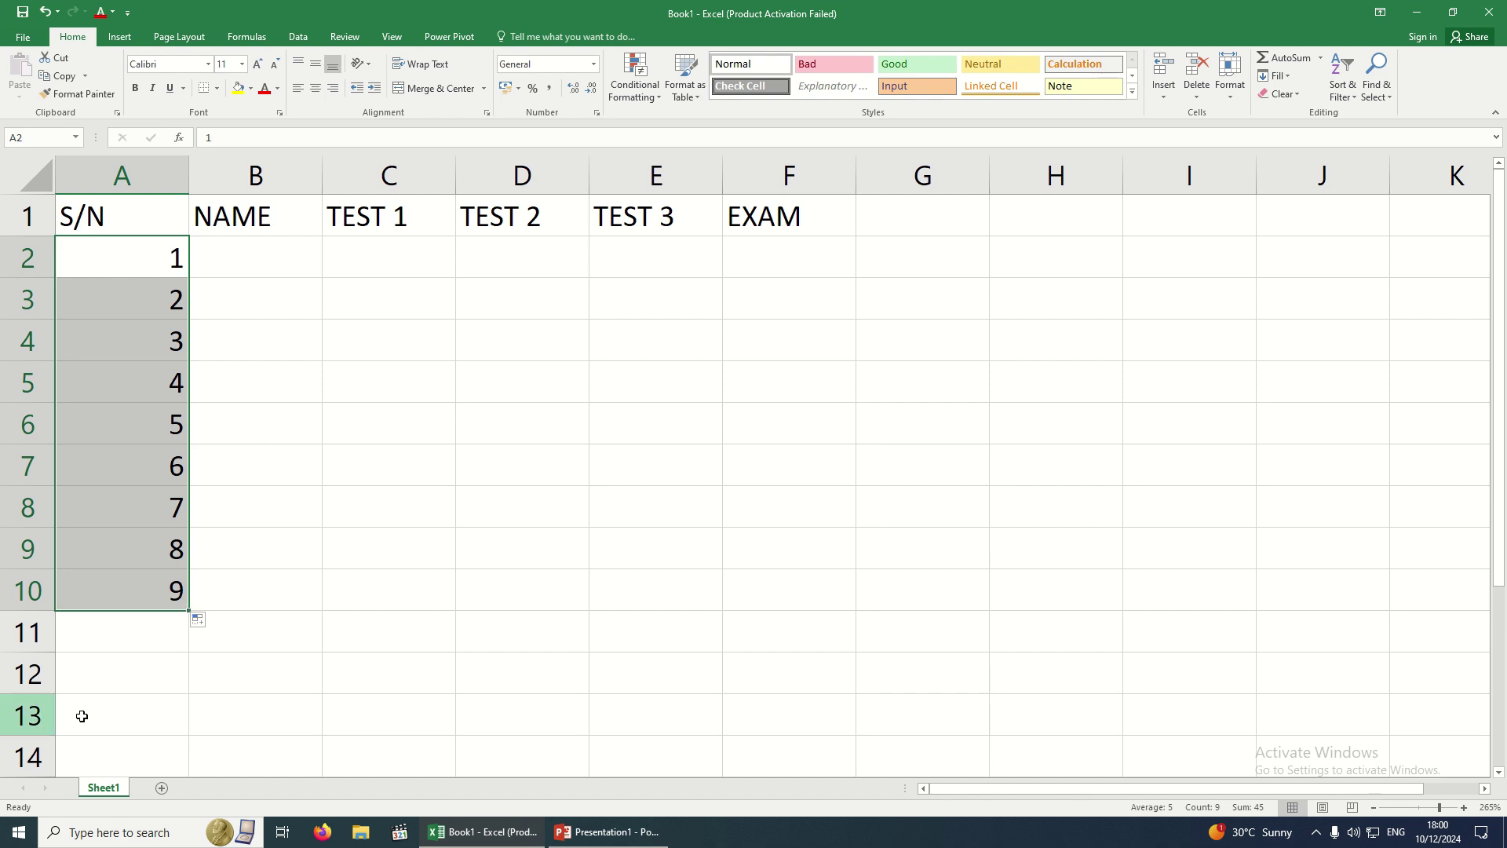
drag(189, 611, 195, 632)
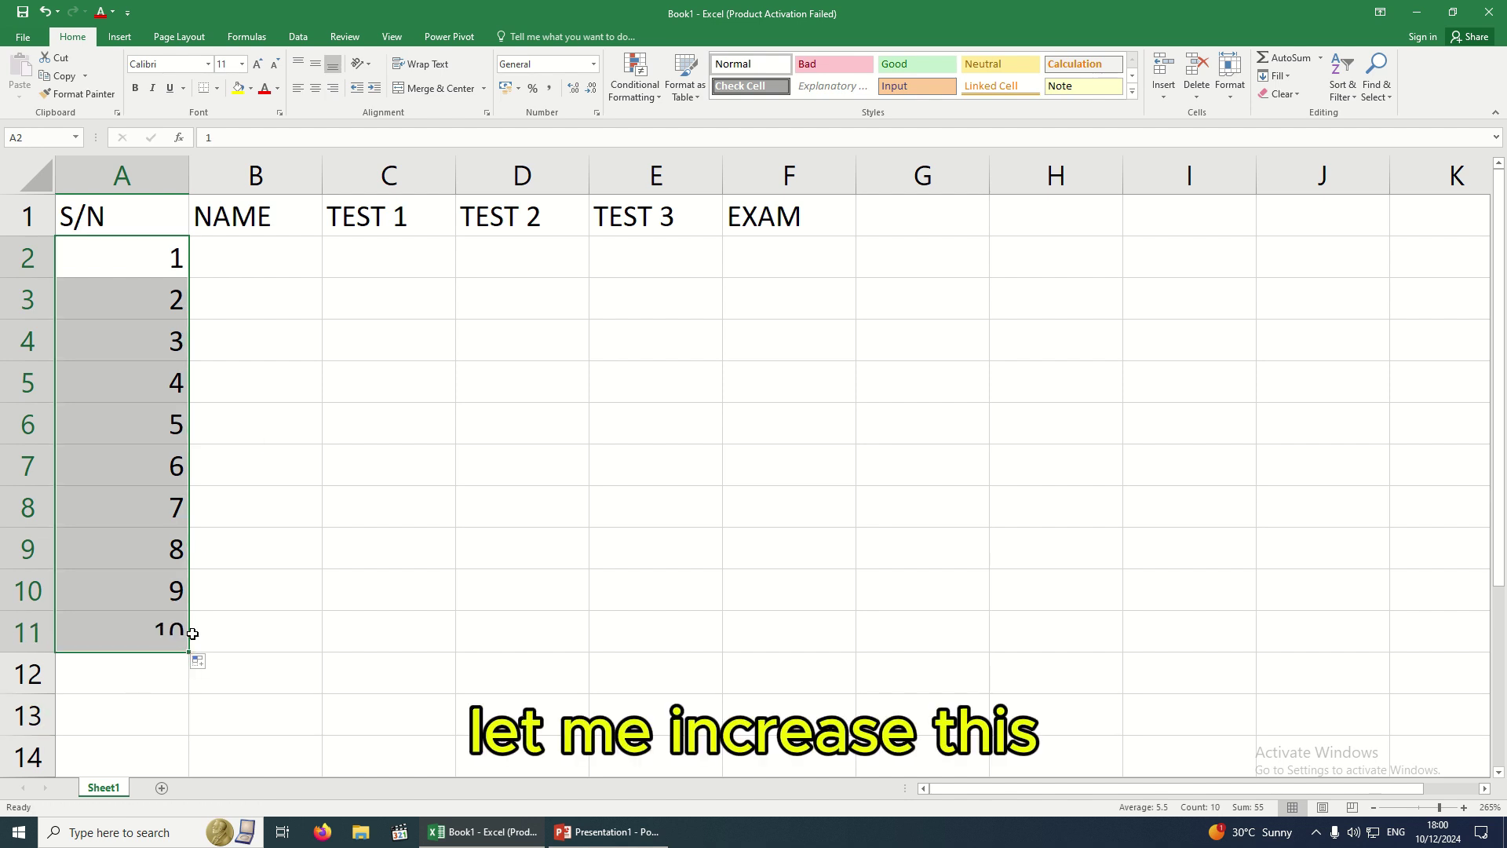
Enter the first four students' names in cells B2 to B5 of the NAME column
click(259, 267)
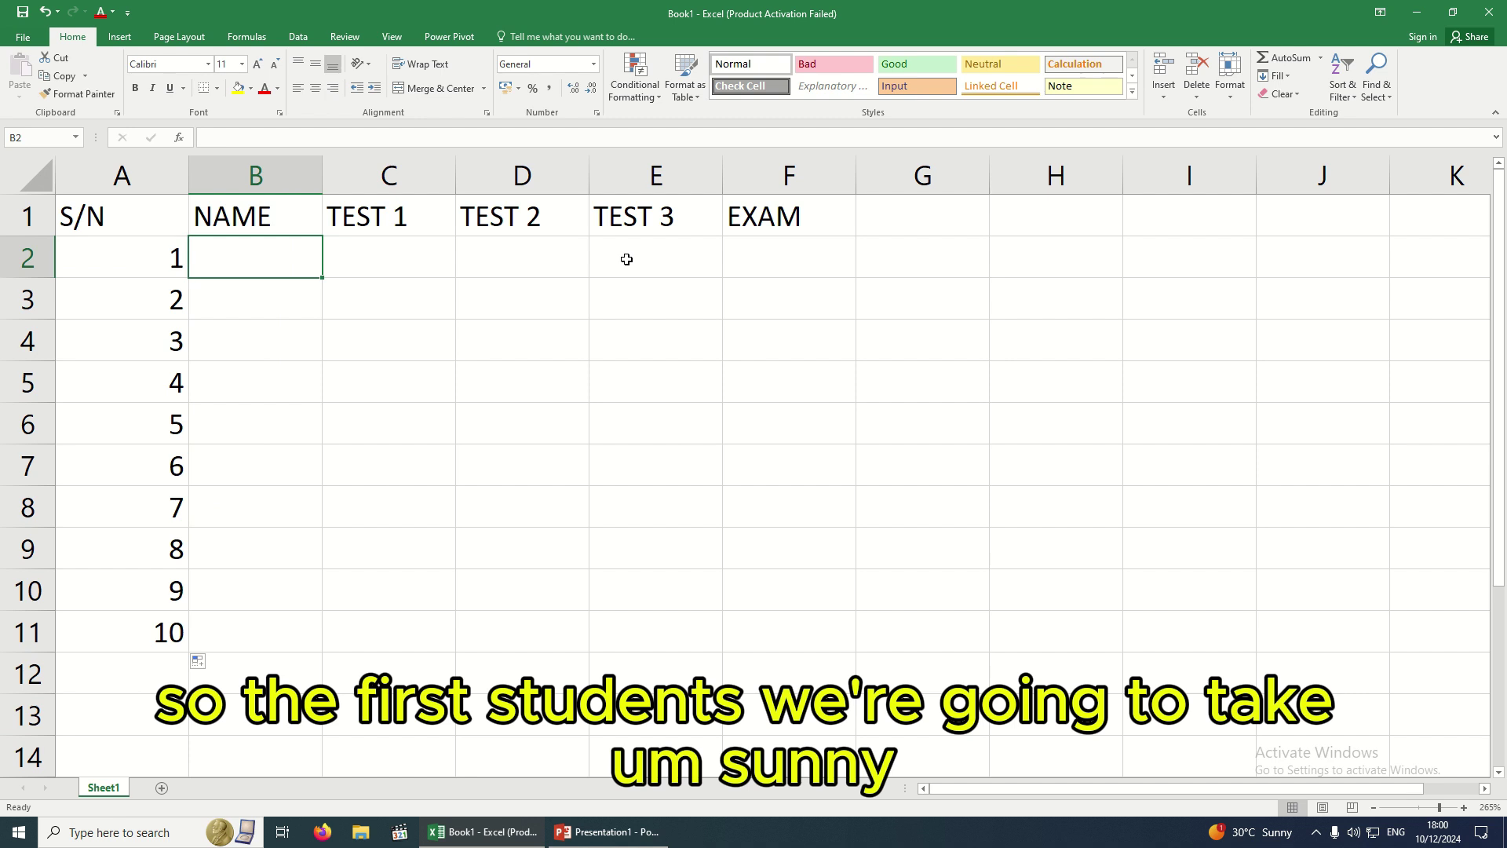
text(SANI)
key(Return)
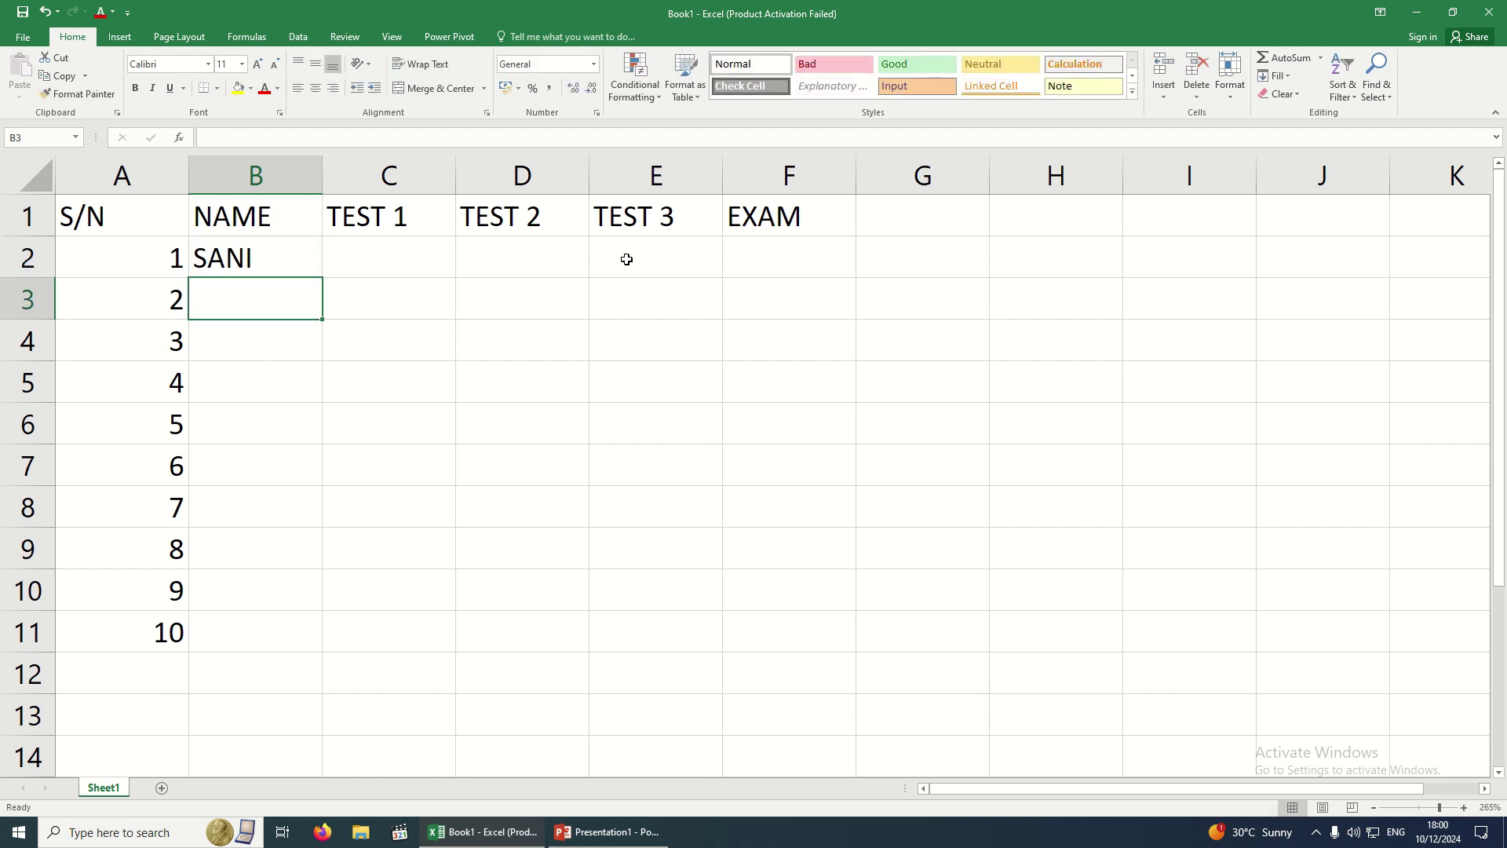
text(MUSA)
key(Left)
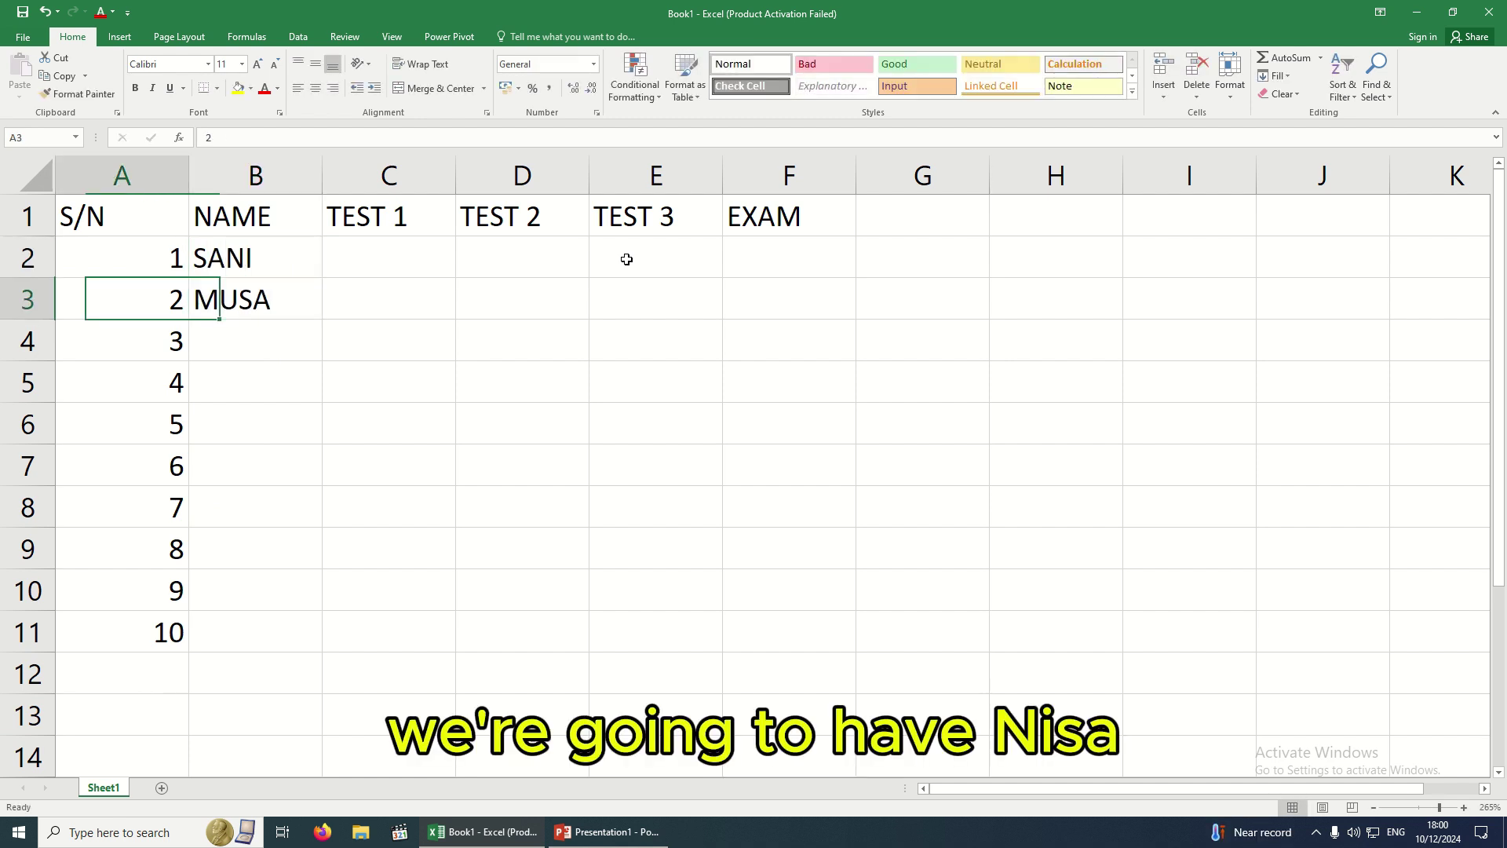
key(Right)
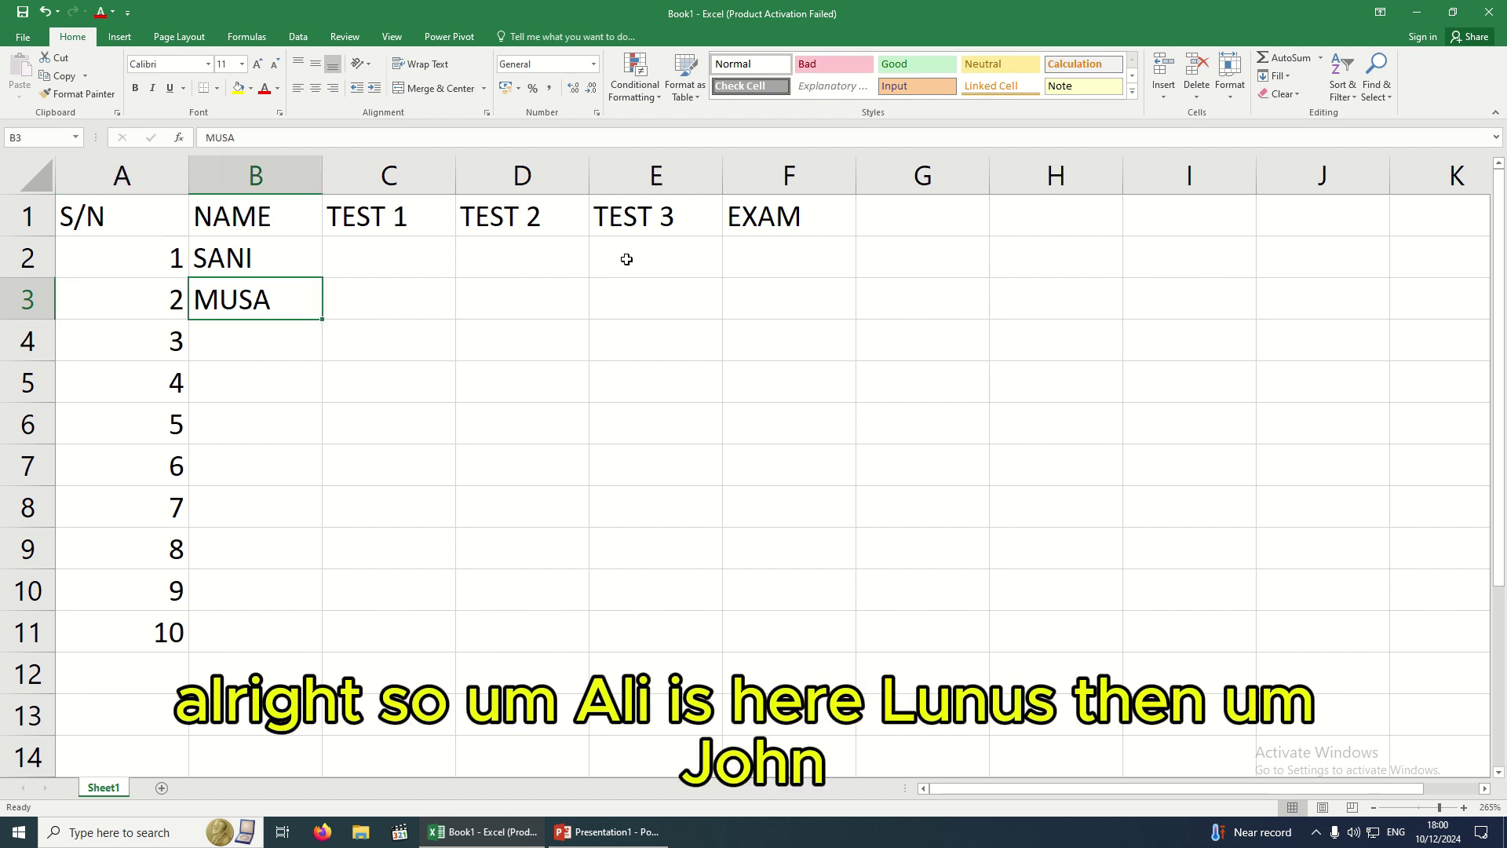
key(Down)
text(ALI)
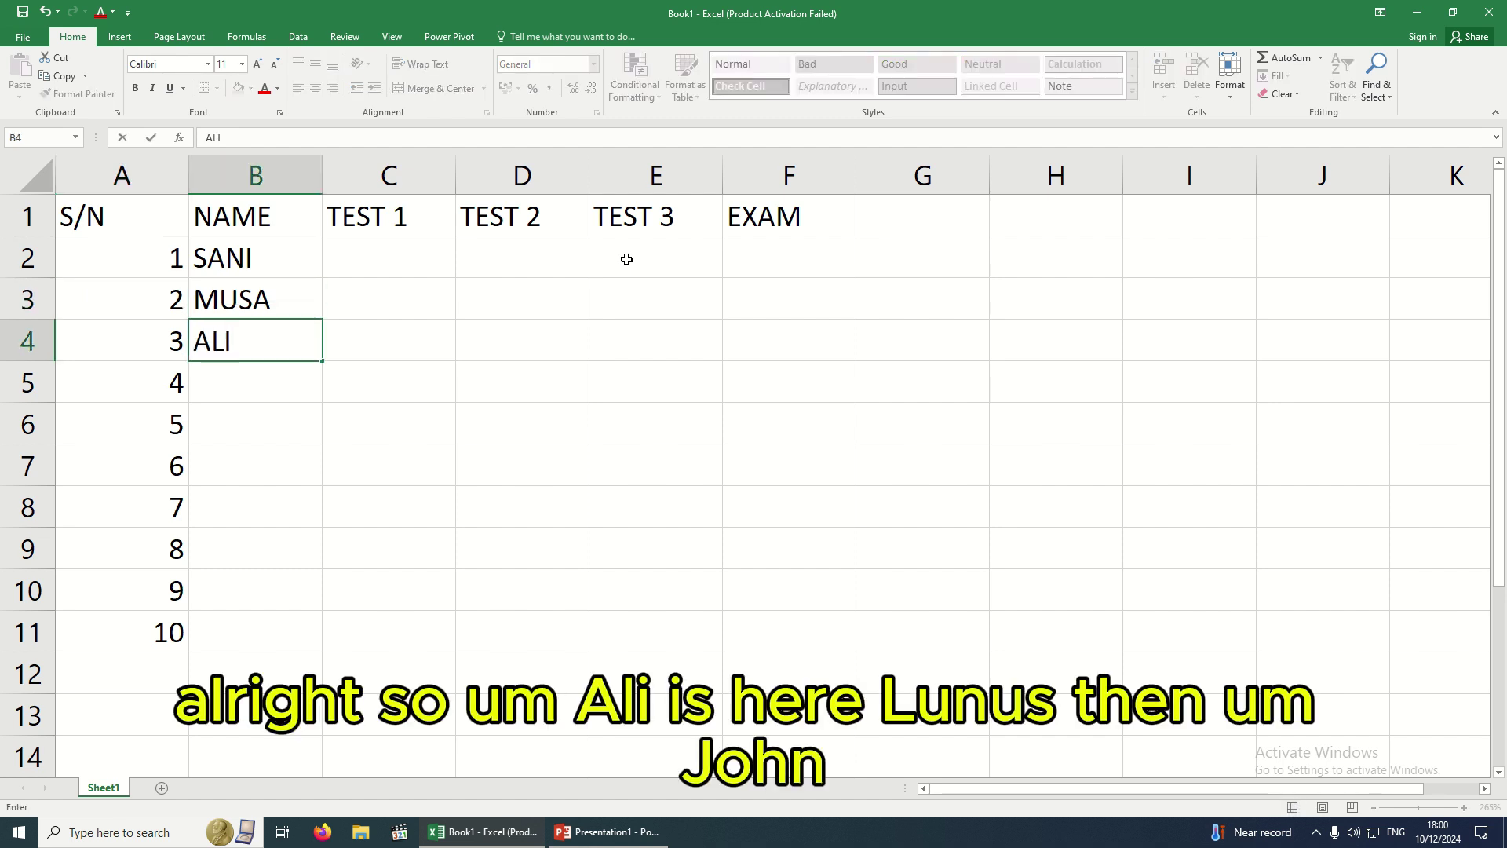
key(Return)
text(YUNUS)
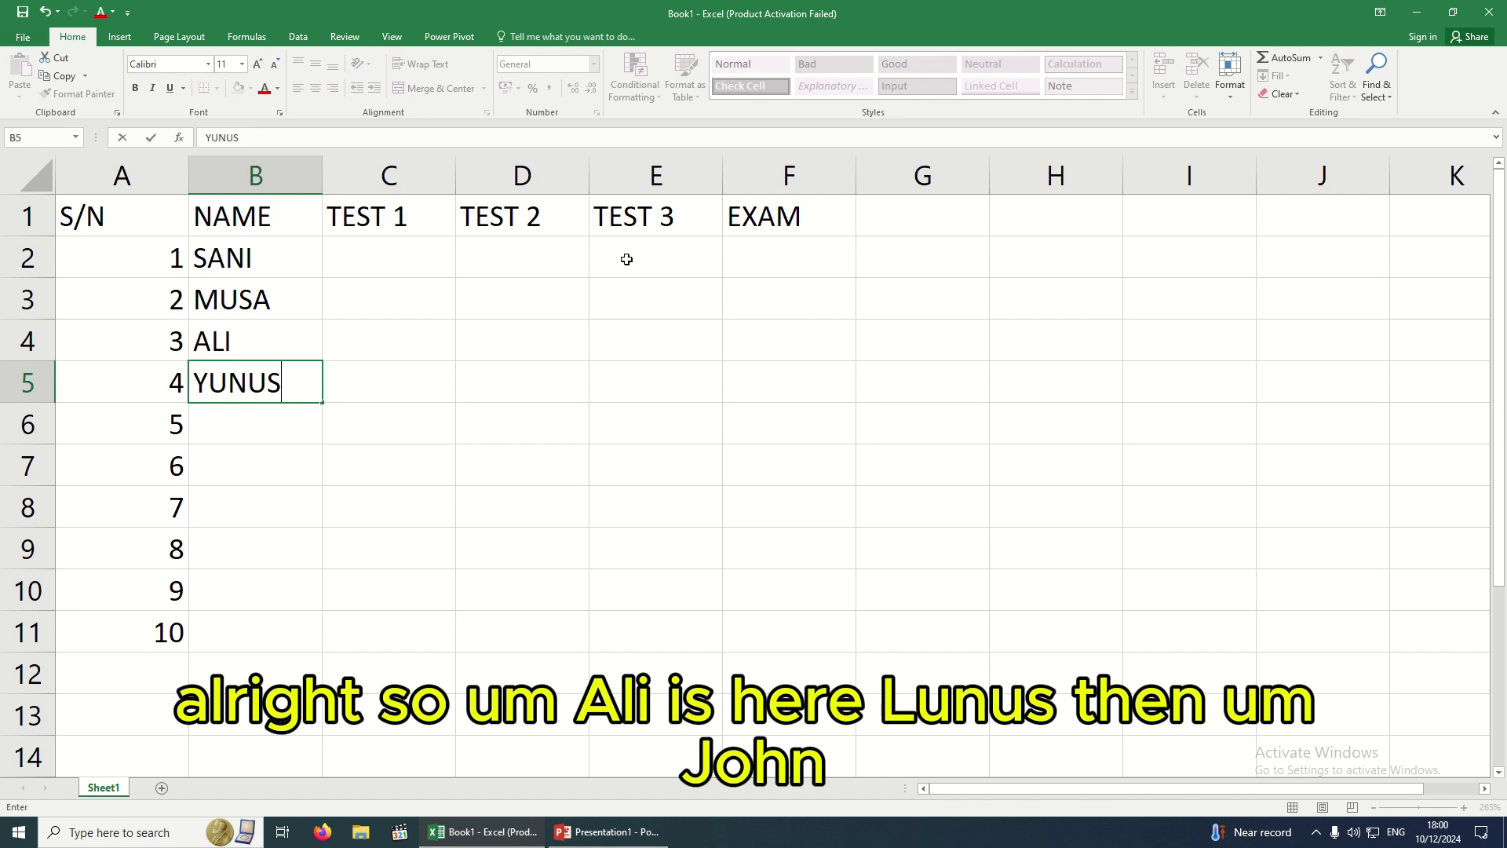
key(Return)
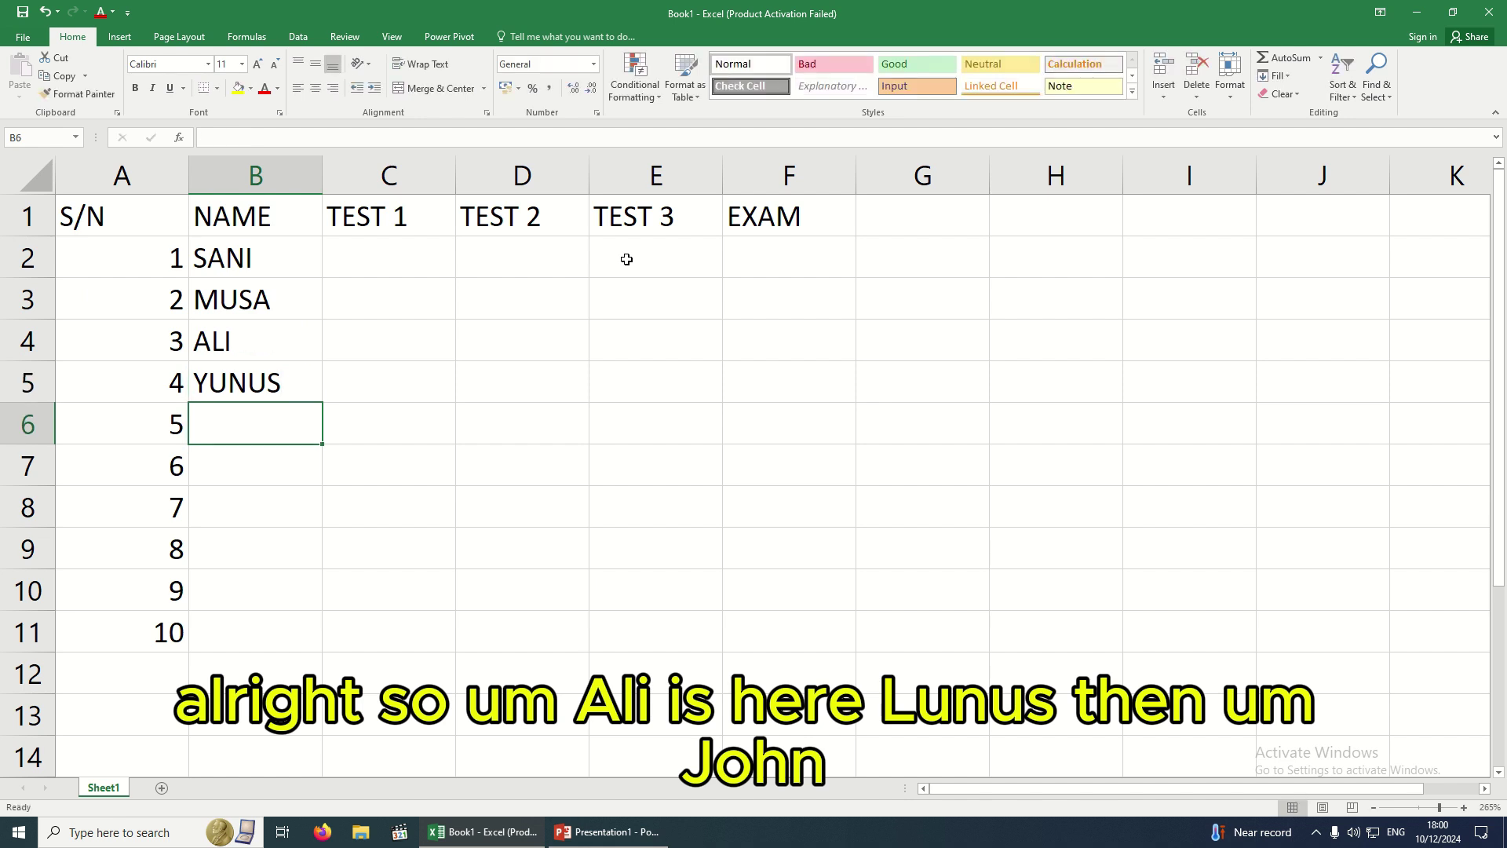
Enter the names of students 5 to 8 in cells B6 to B9
text(JOHN)
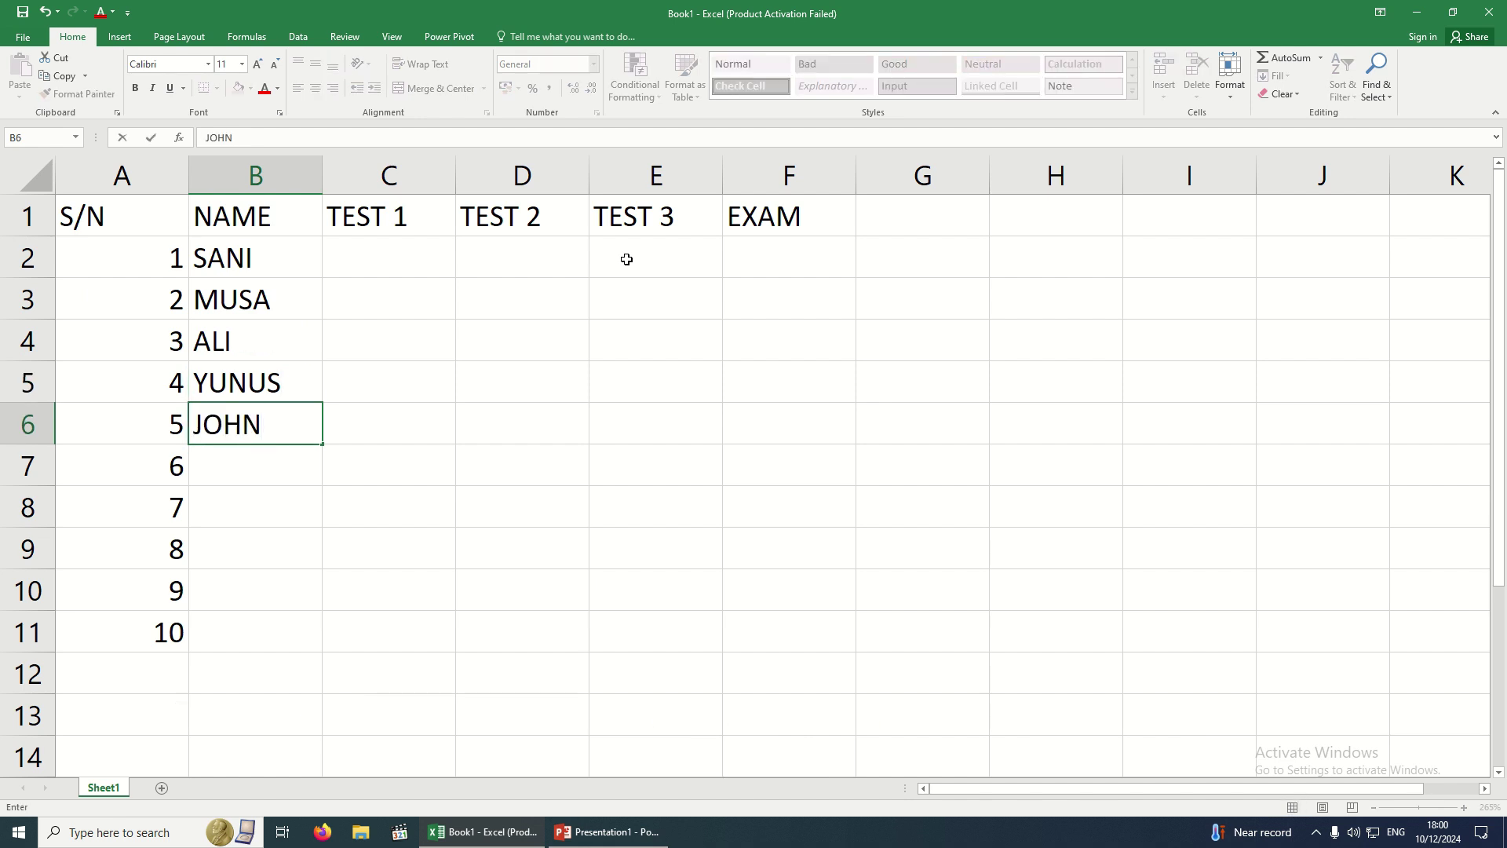
key(Return)
text(MAR)
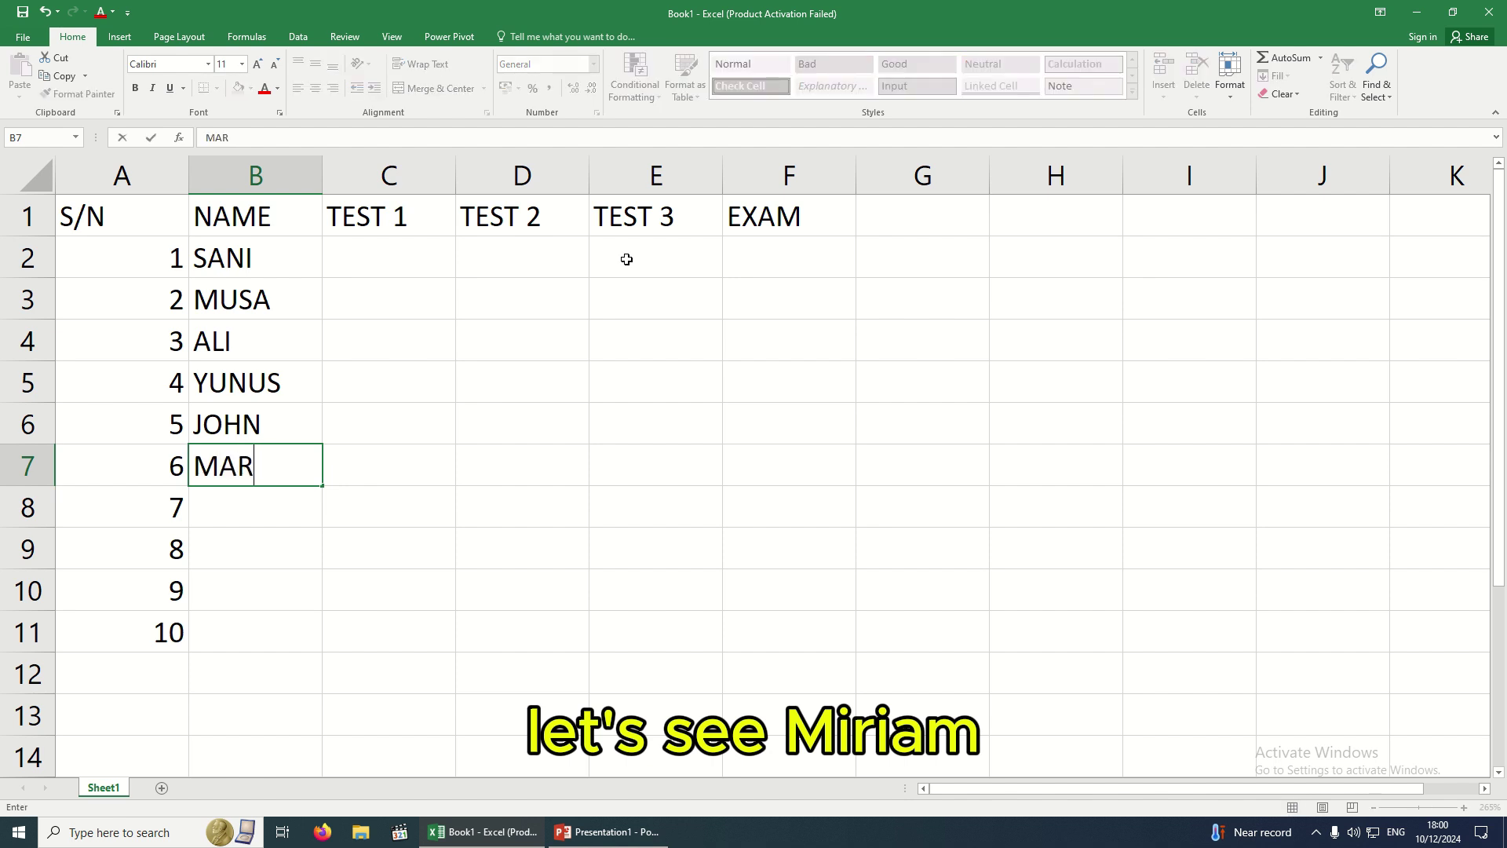
text(YAM)
key(Return)
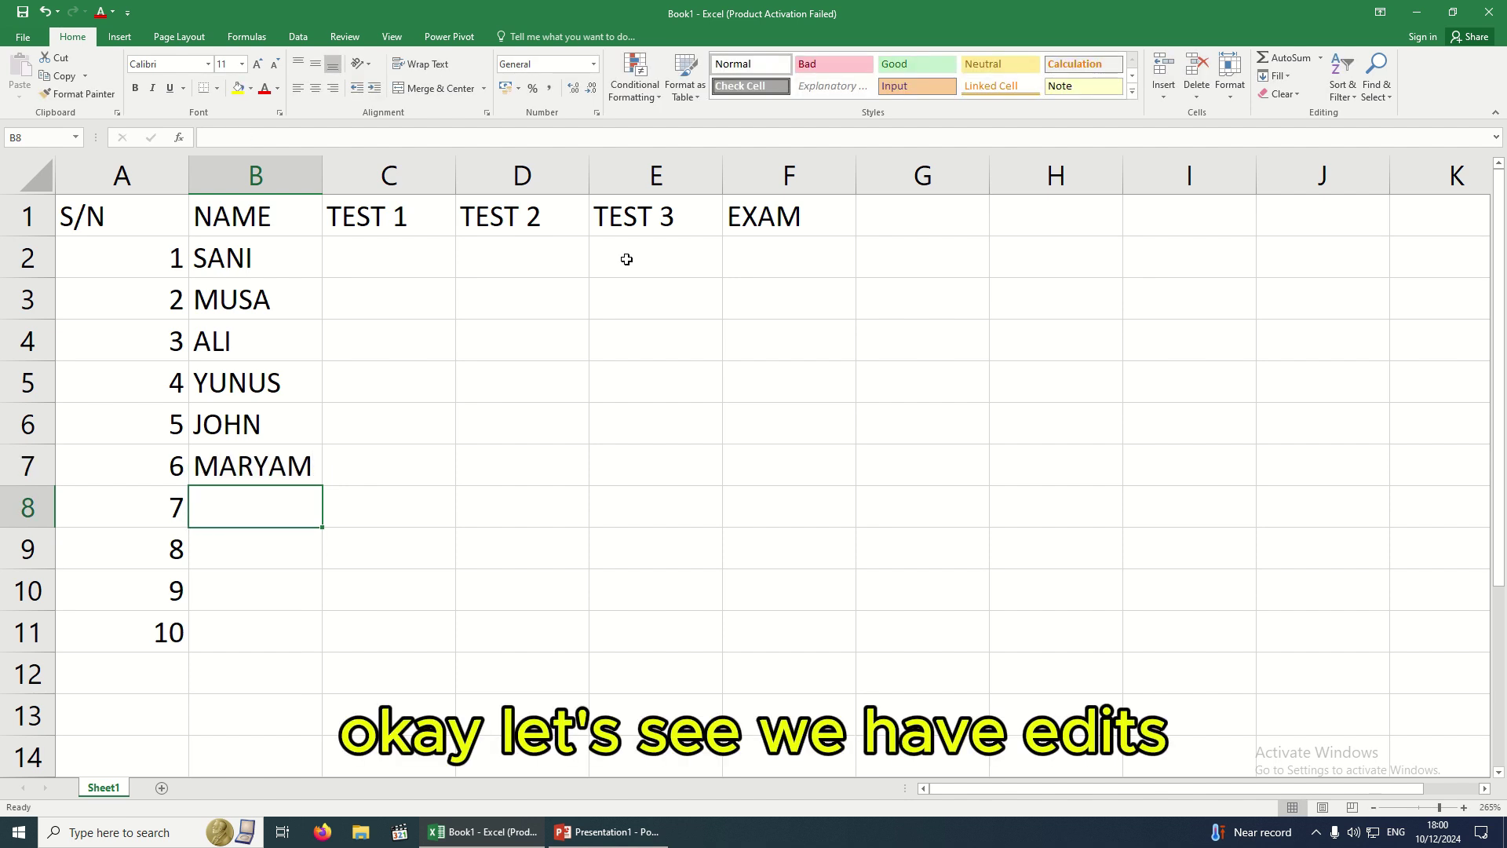
text(EDET)
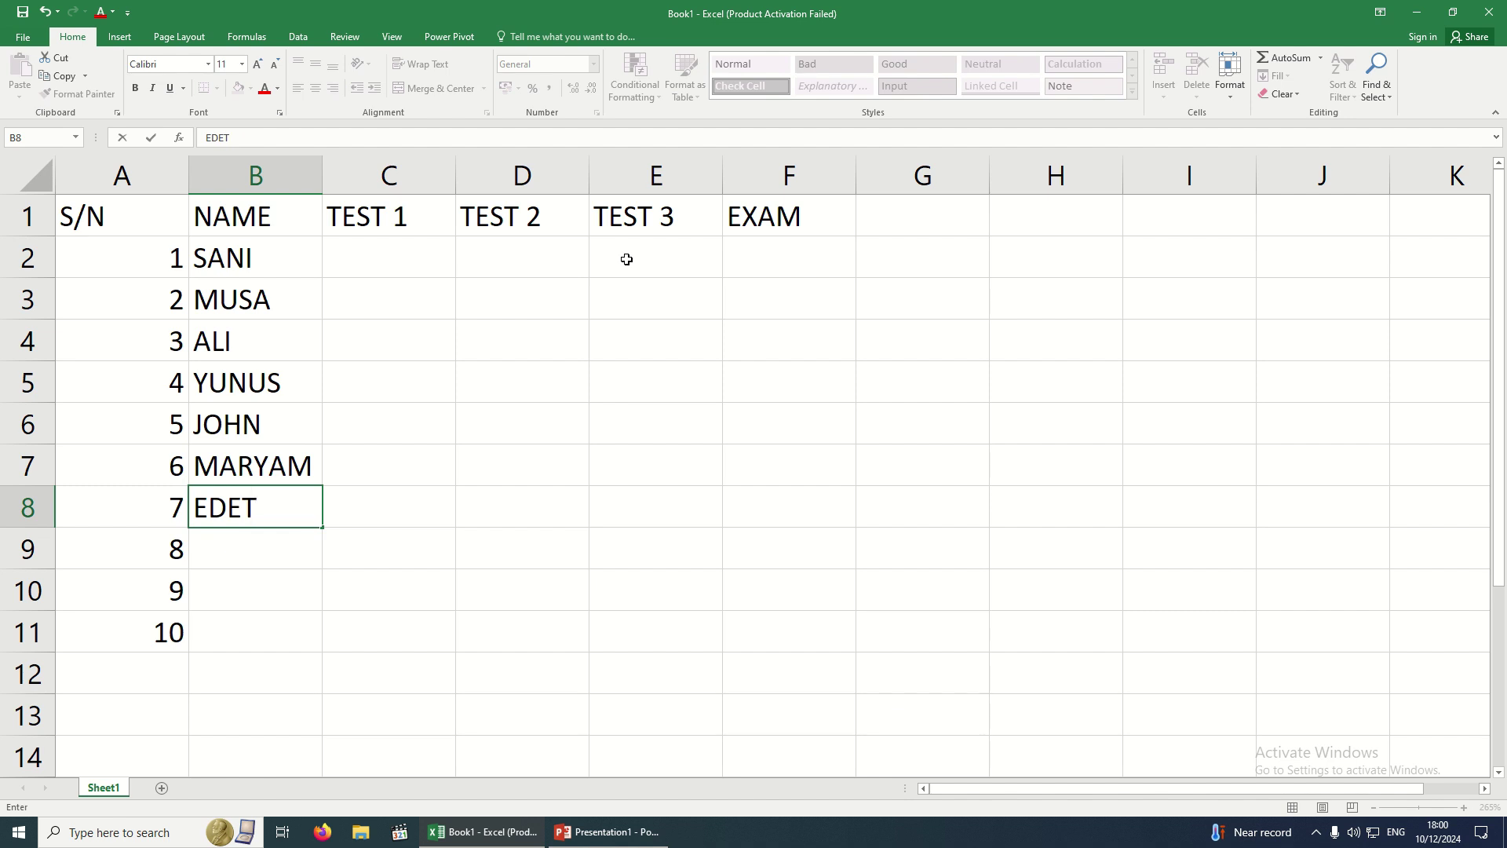
key(Return)
text(JOY)
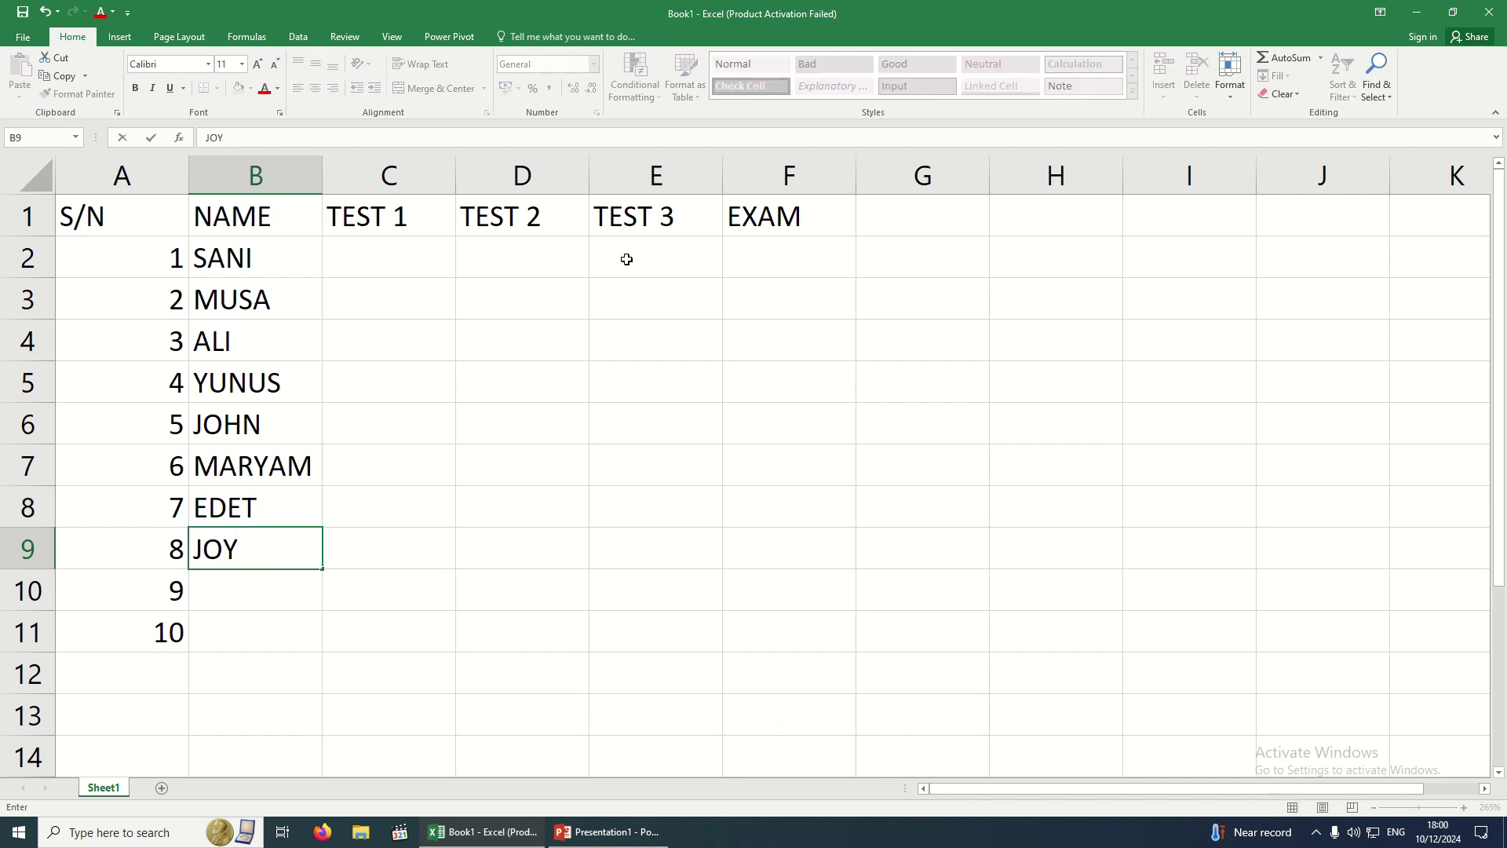
key(Return)
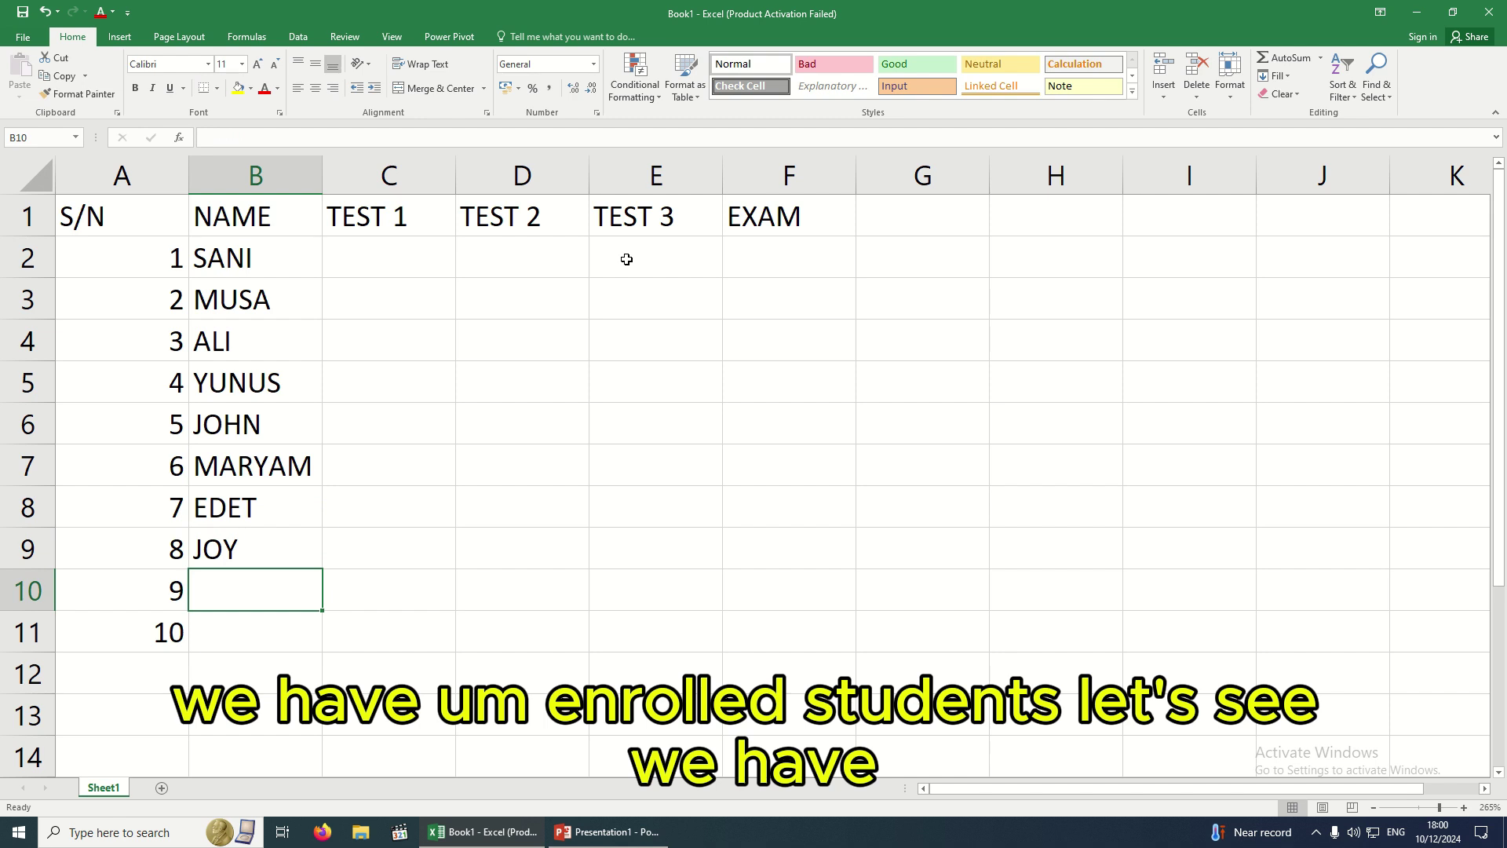
Enter the names of the last two students, numbers 9 and 10, in cells B10 and B11
text(AISHA)
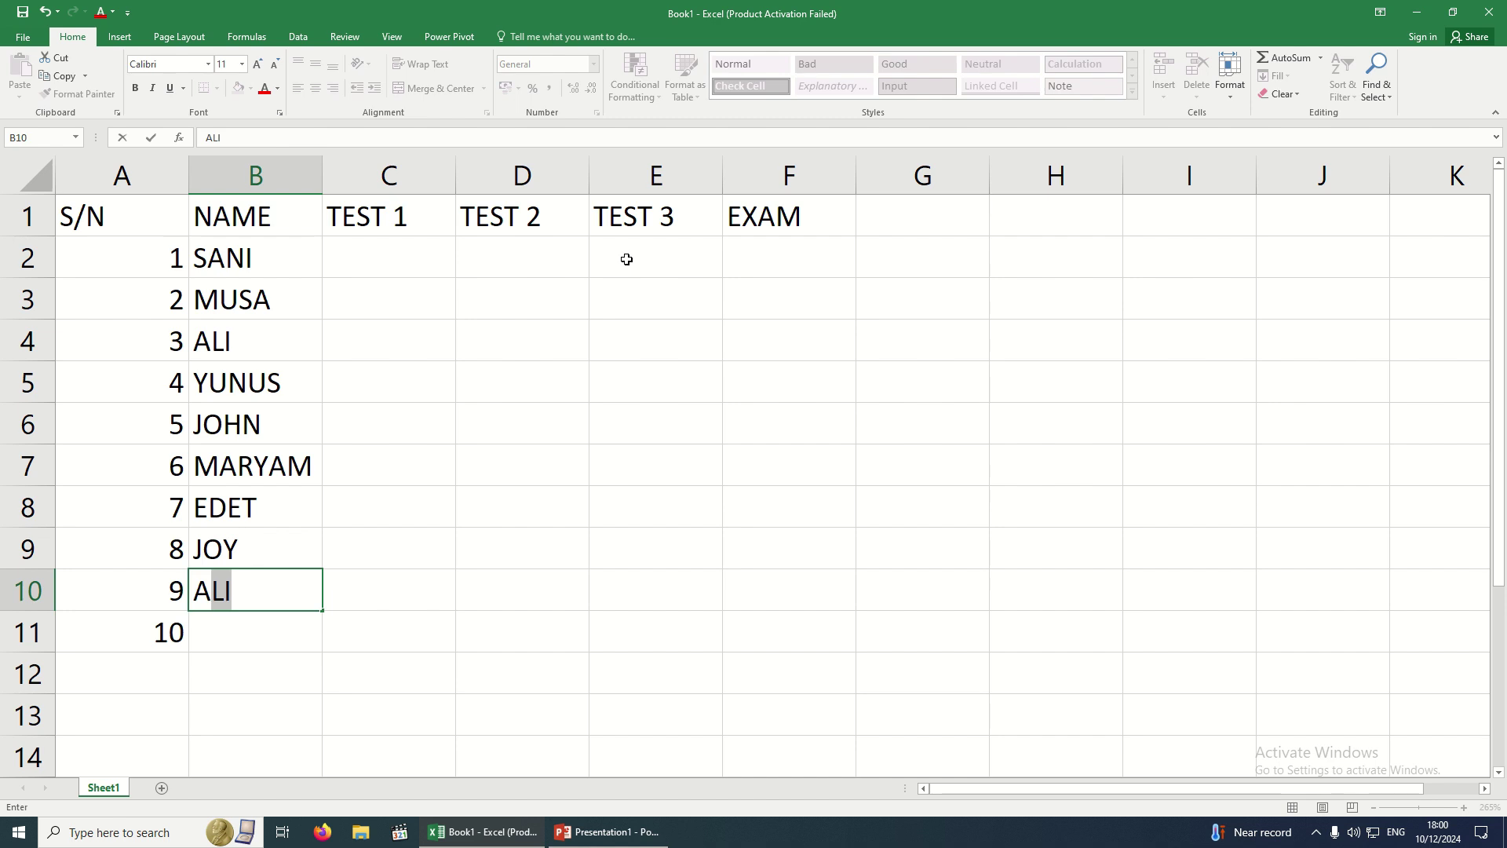
key(BackSpace)
text(ISHA)
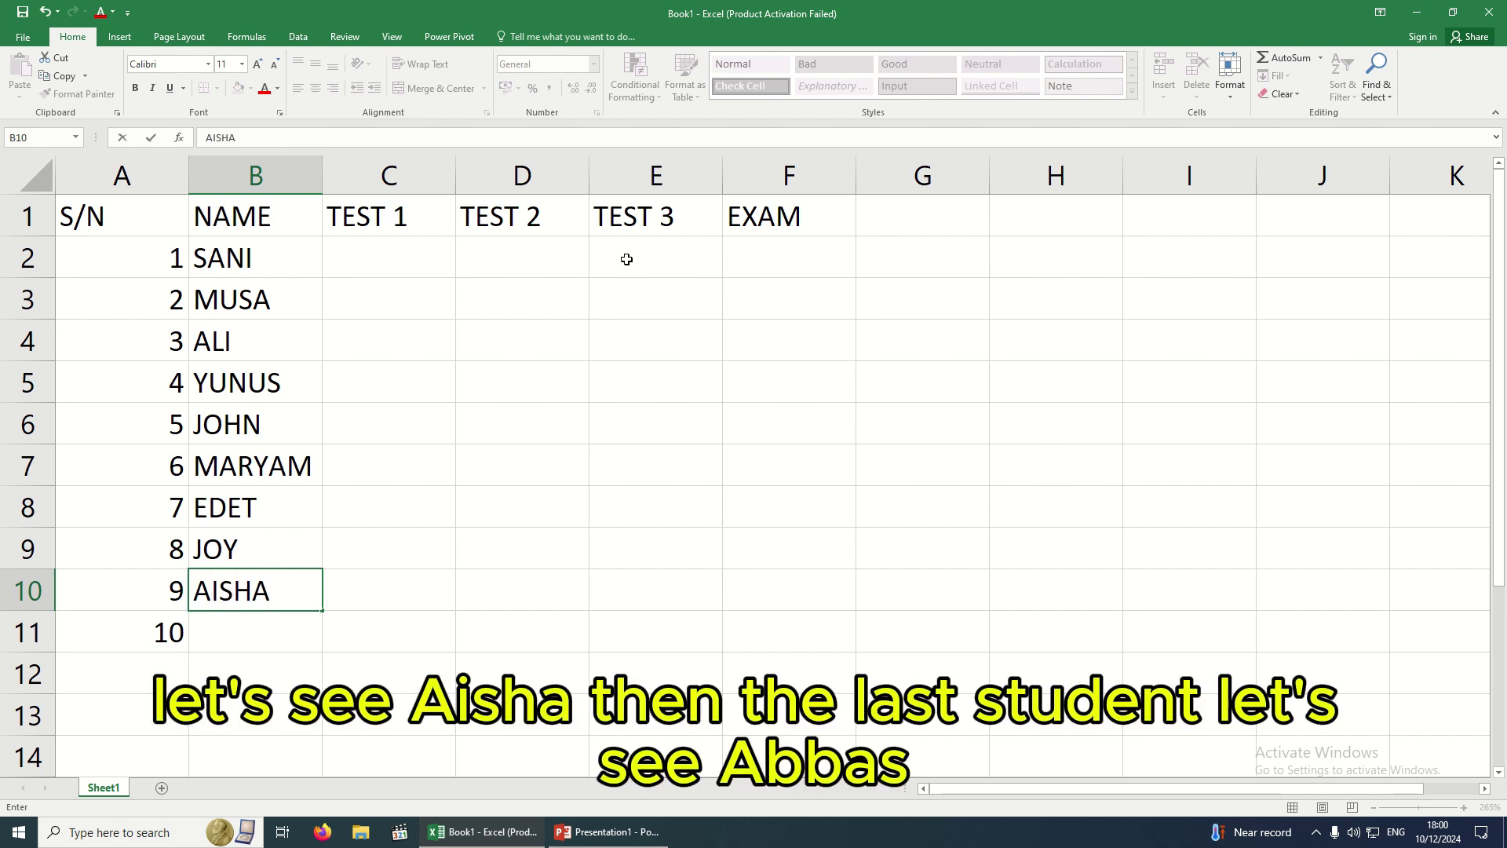
key(Return)
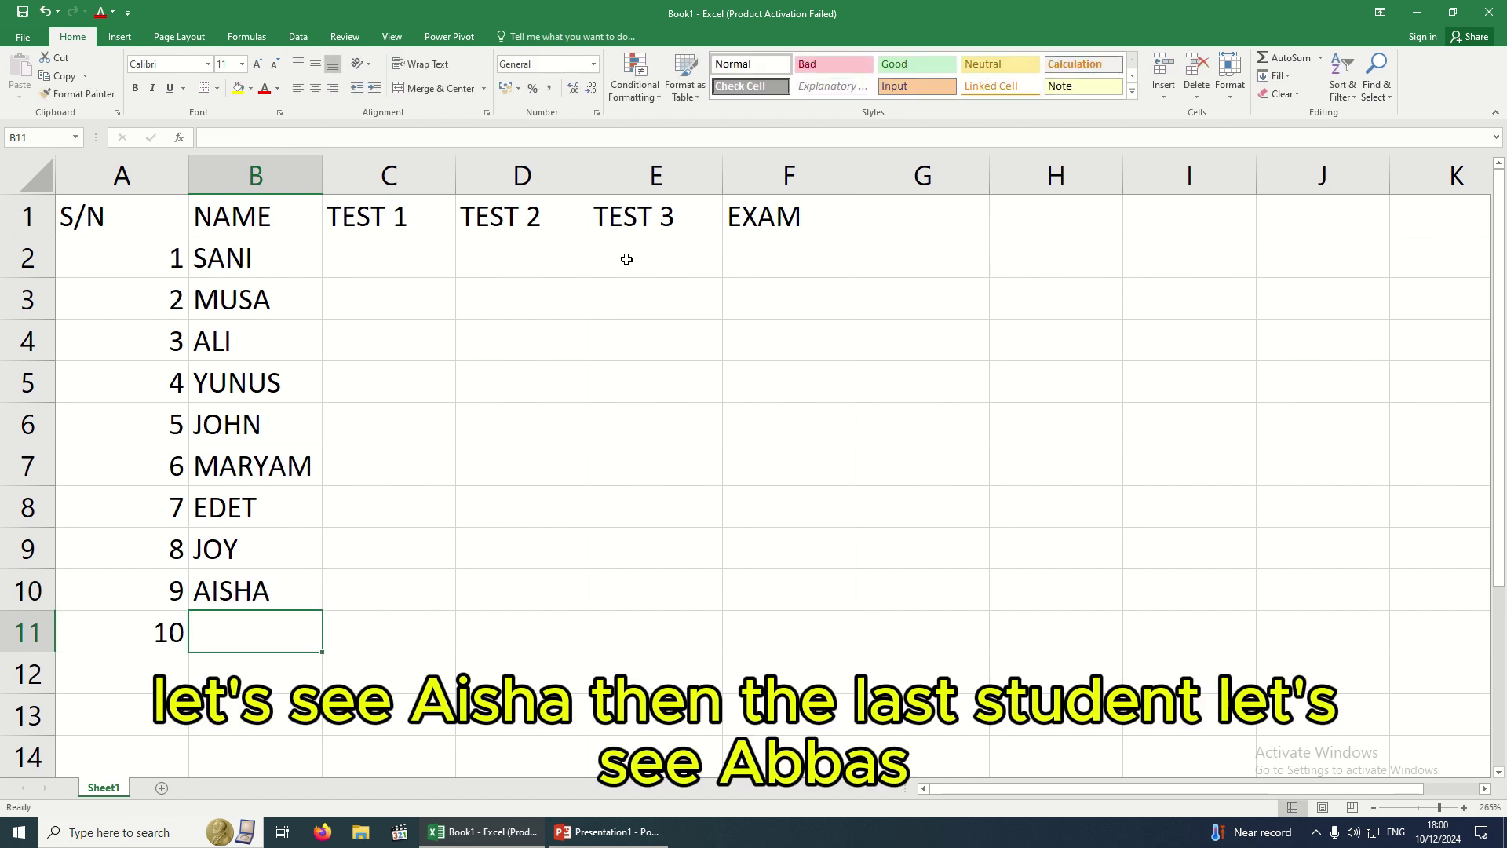
text(ABBAS)
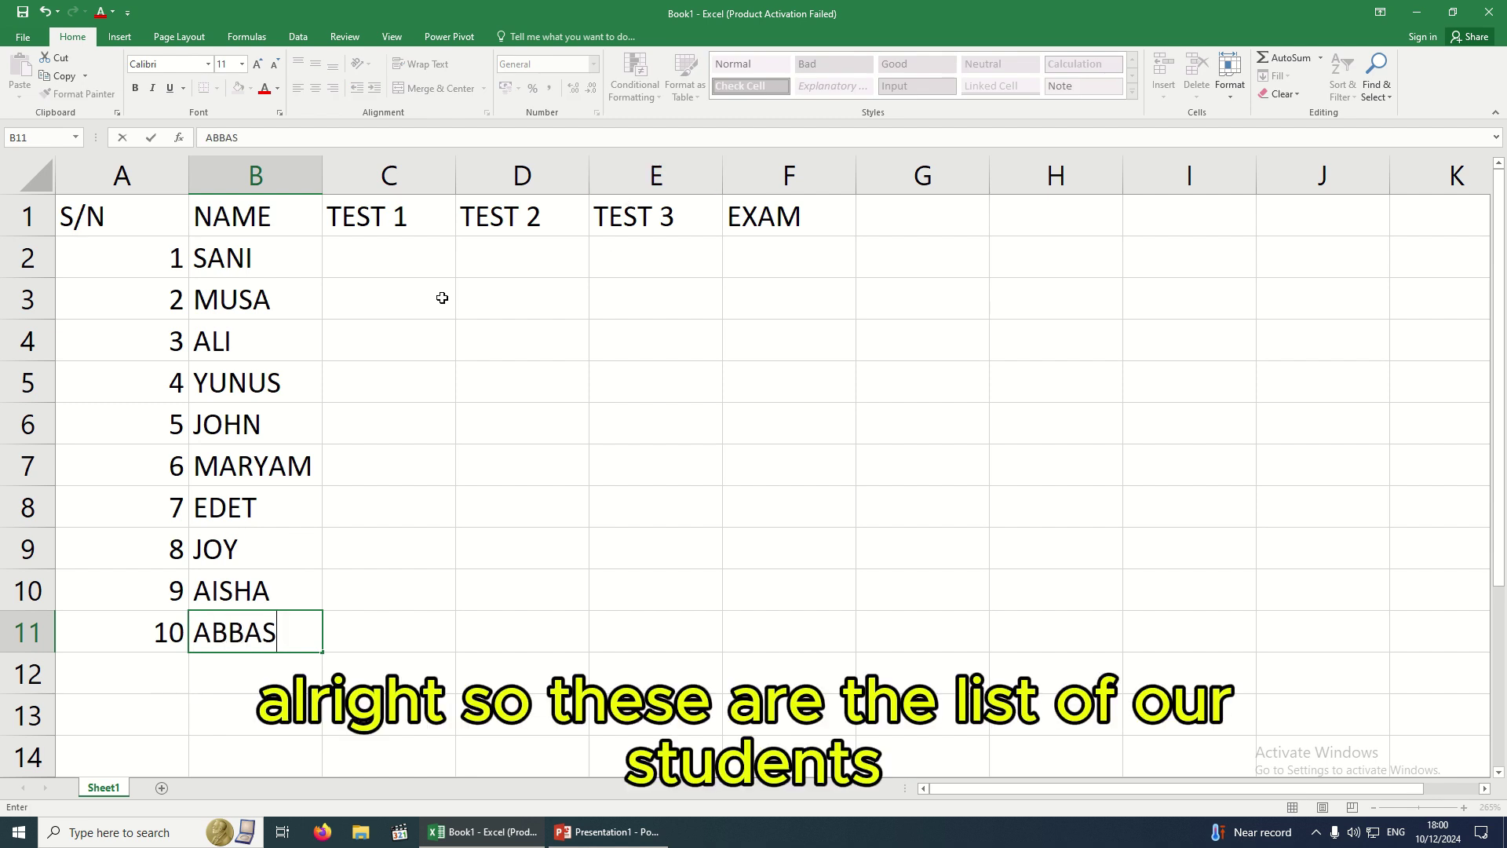
Enter the TEST 1 scores 5, 6, 3, 5 and 2 for students 1 to 5 in cells C2 to C6
click(339, 261)
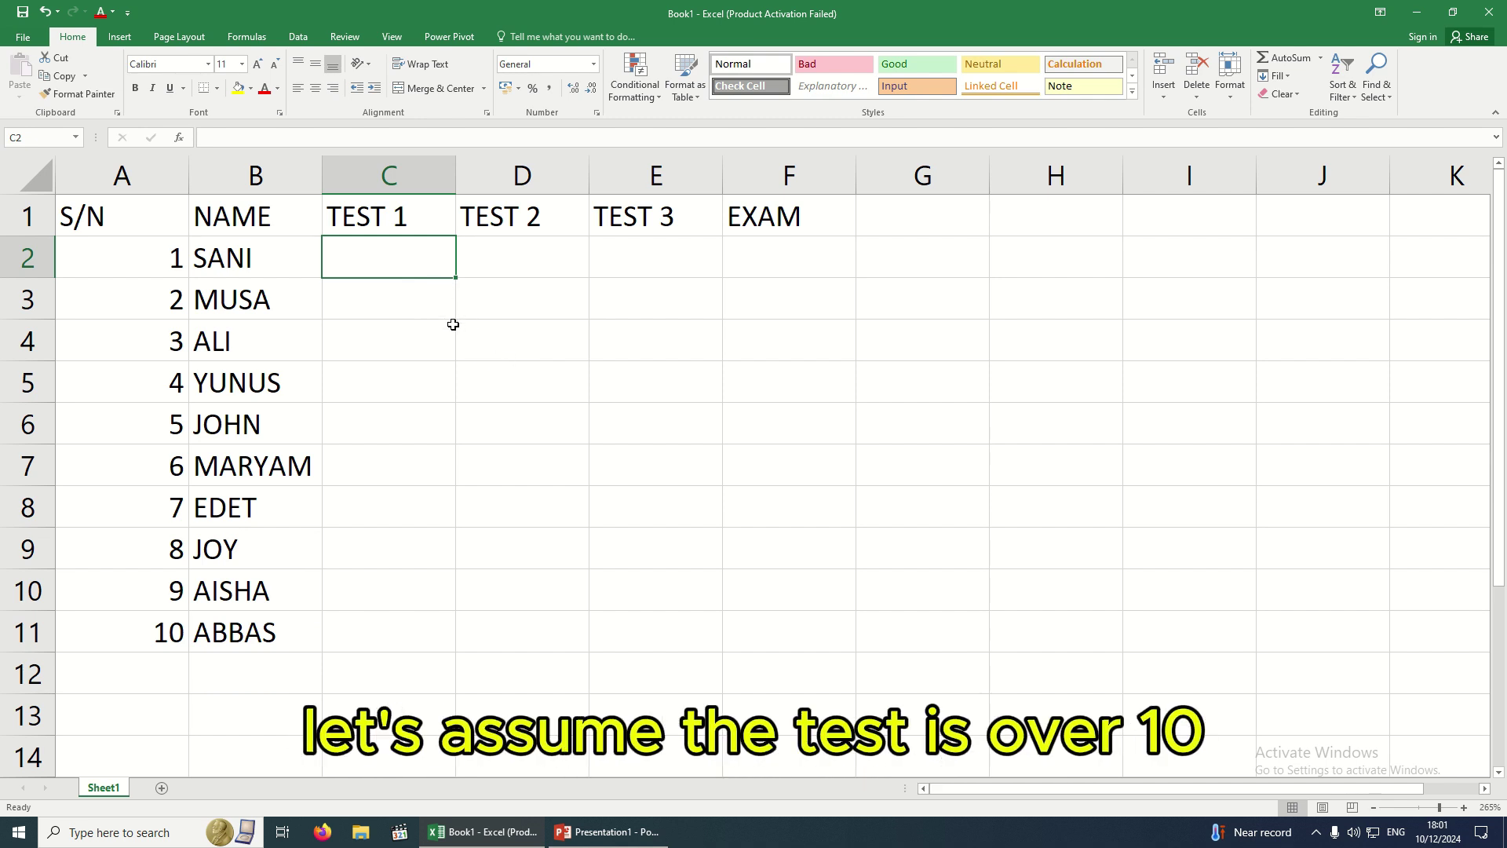
text(5)
key(Return)
text(6)
key(Return)
text(3)
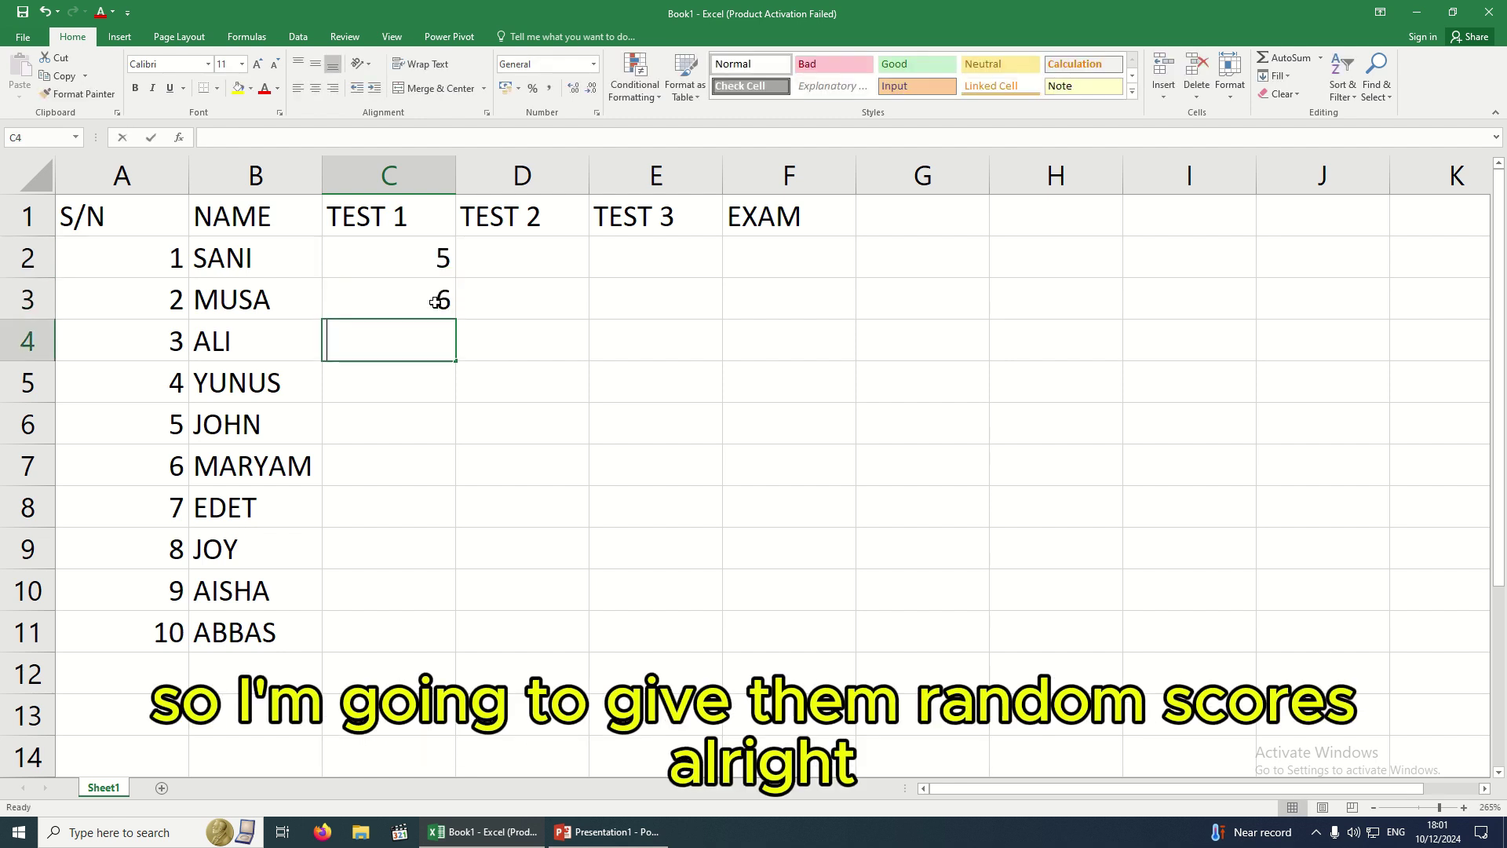
key(Return)
text(5)
key(Return)
text(2)
key(Return)
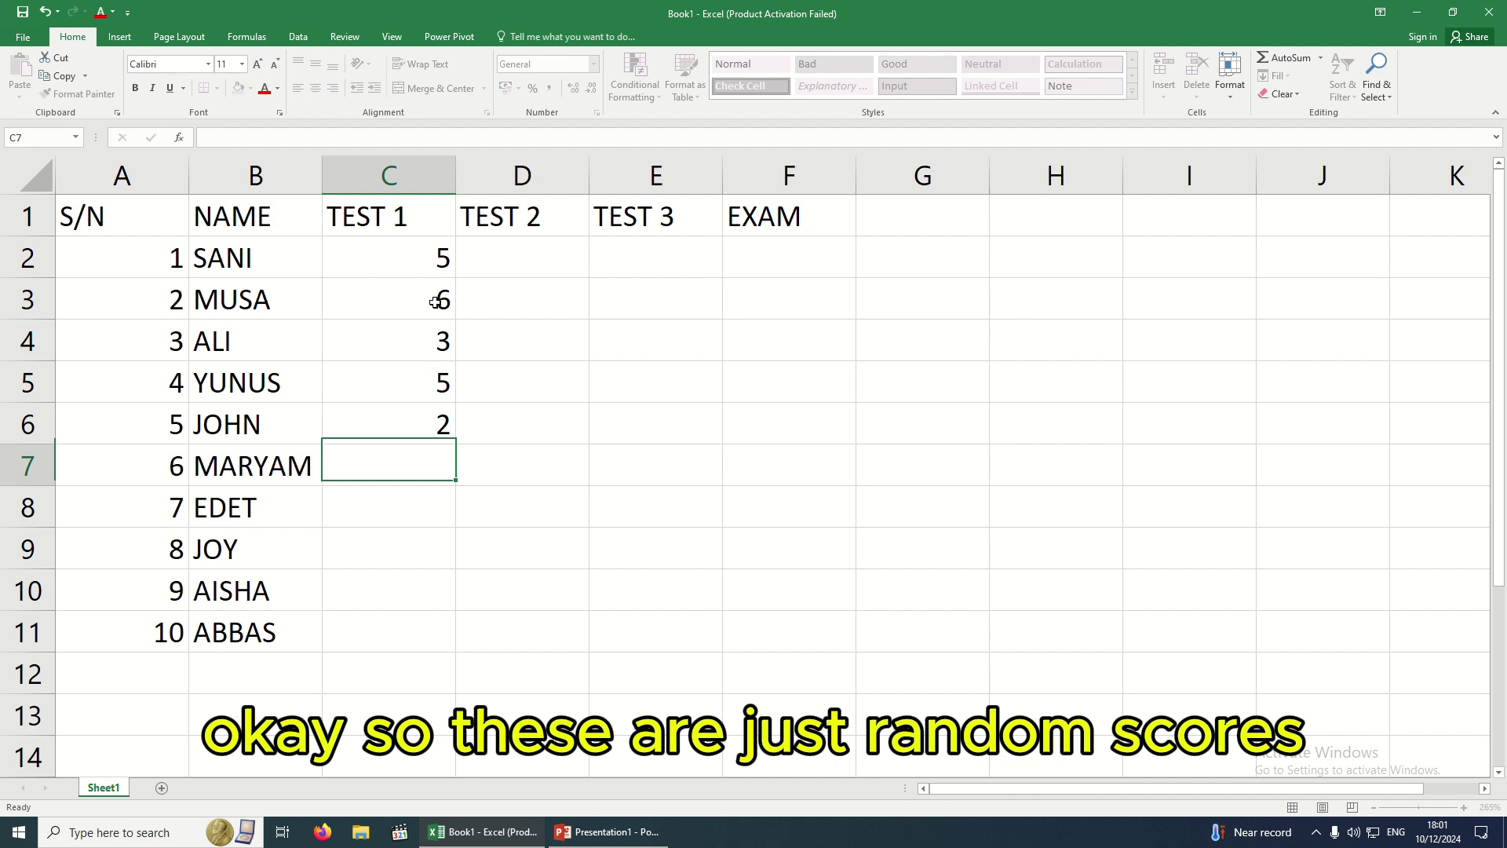
Enter the TEST 1 scores 8, 3, 6, 5 and 2 for students 6 to 10 in cells C7 to C11
text(8)
key(Return)
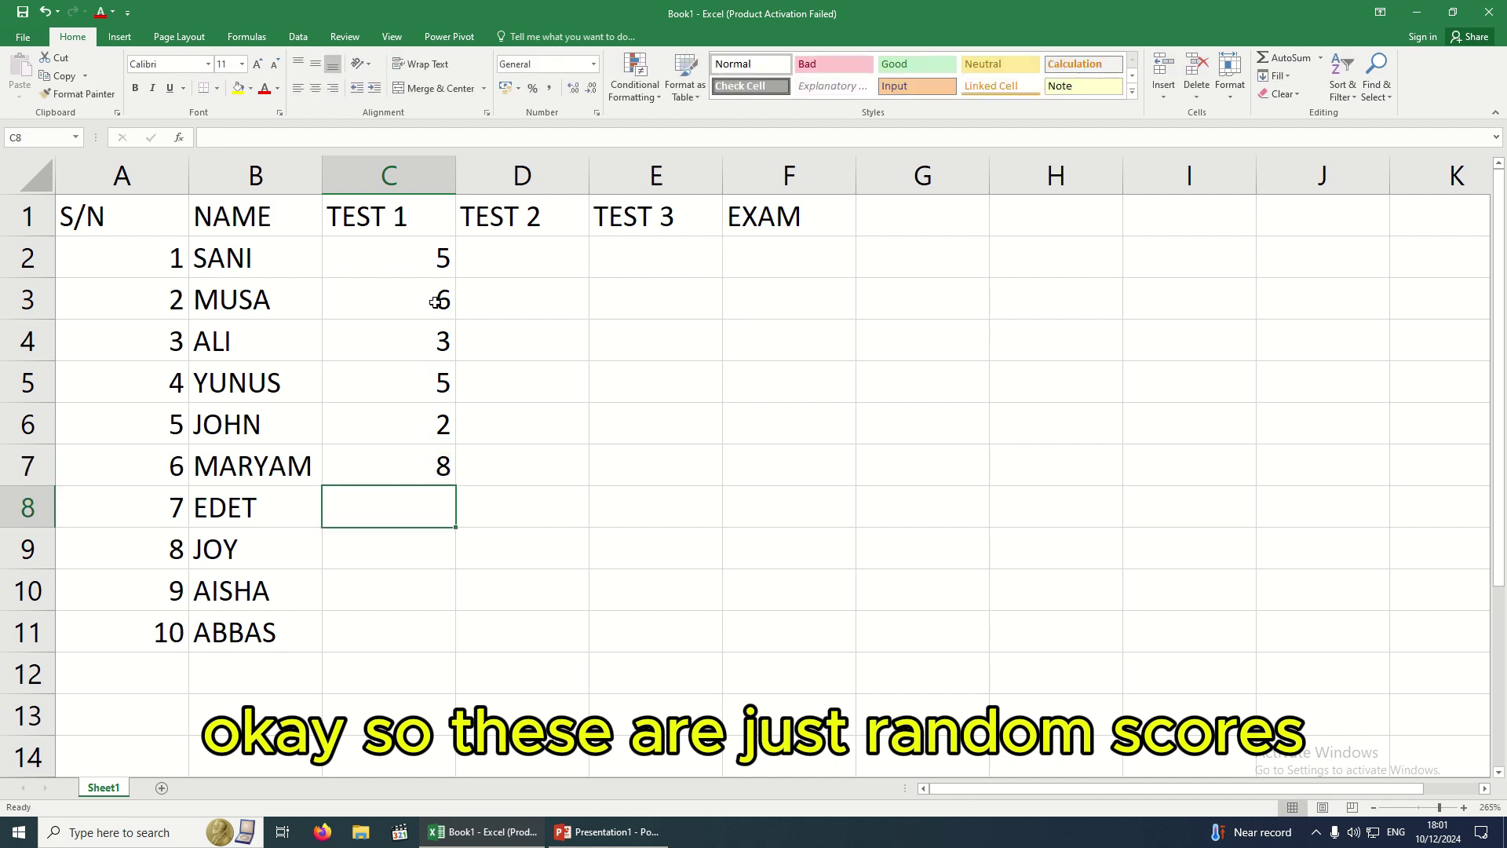
text(3)
key(Return)
text(6)
key(Return)
text(5)
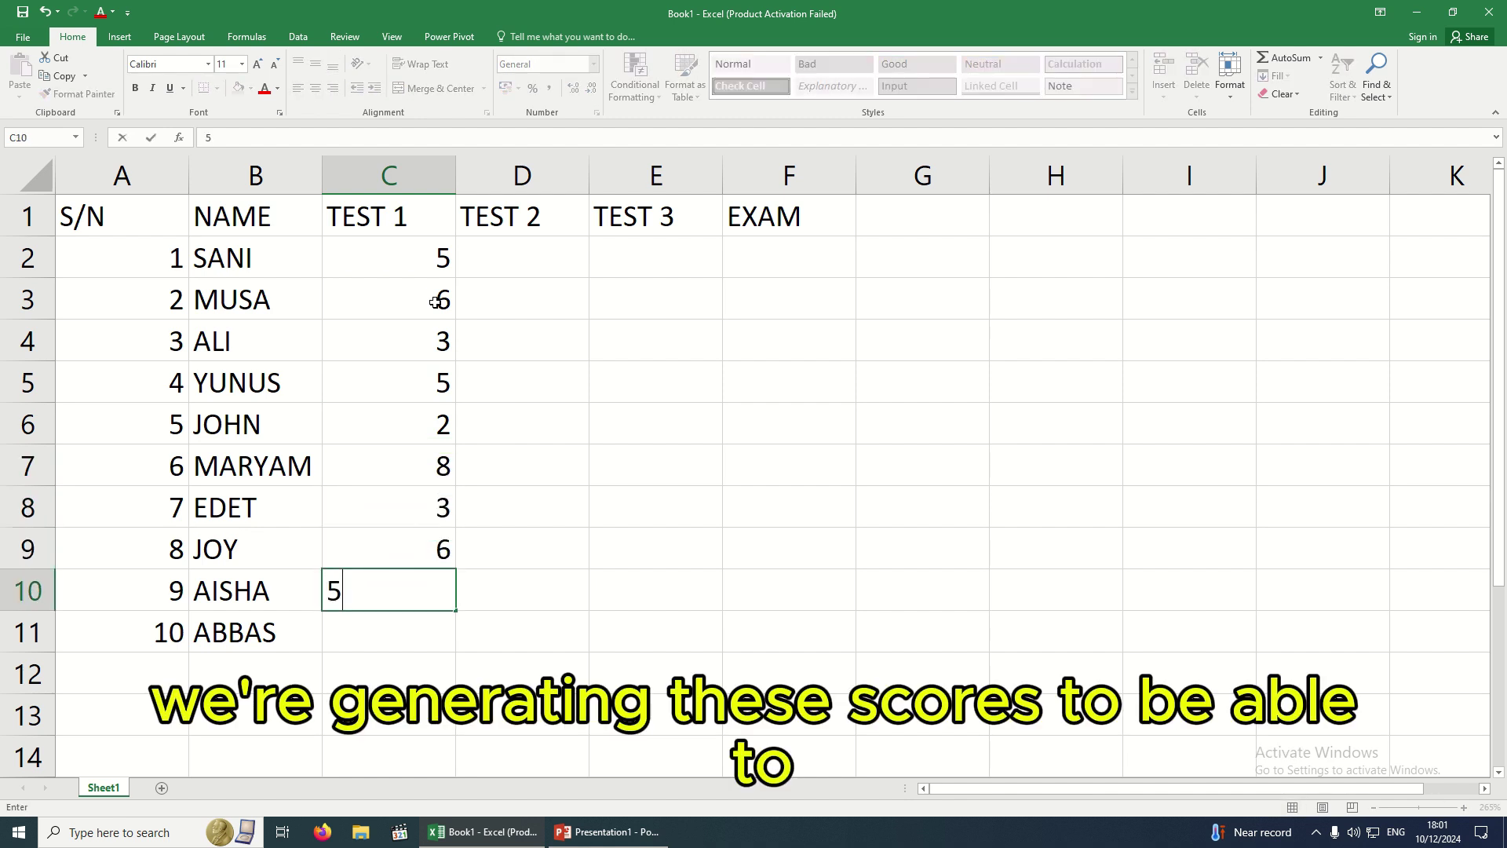
key(Return)
text(2)
key(Return)
Enter the TEST 2 scores 7, 8, 3, 5 and 6 for students 1 to 5 in cells D2 to D6
key(Up)
key(Up)
key(Up)
key(Up)
key(Up)
key(Up)
key(Up)
key(Up)
key(Up)
key(Up)
key(Up)
key(Right)
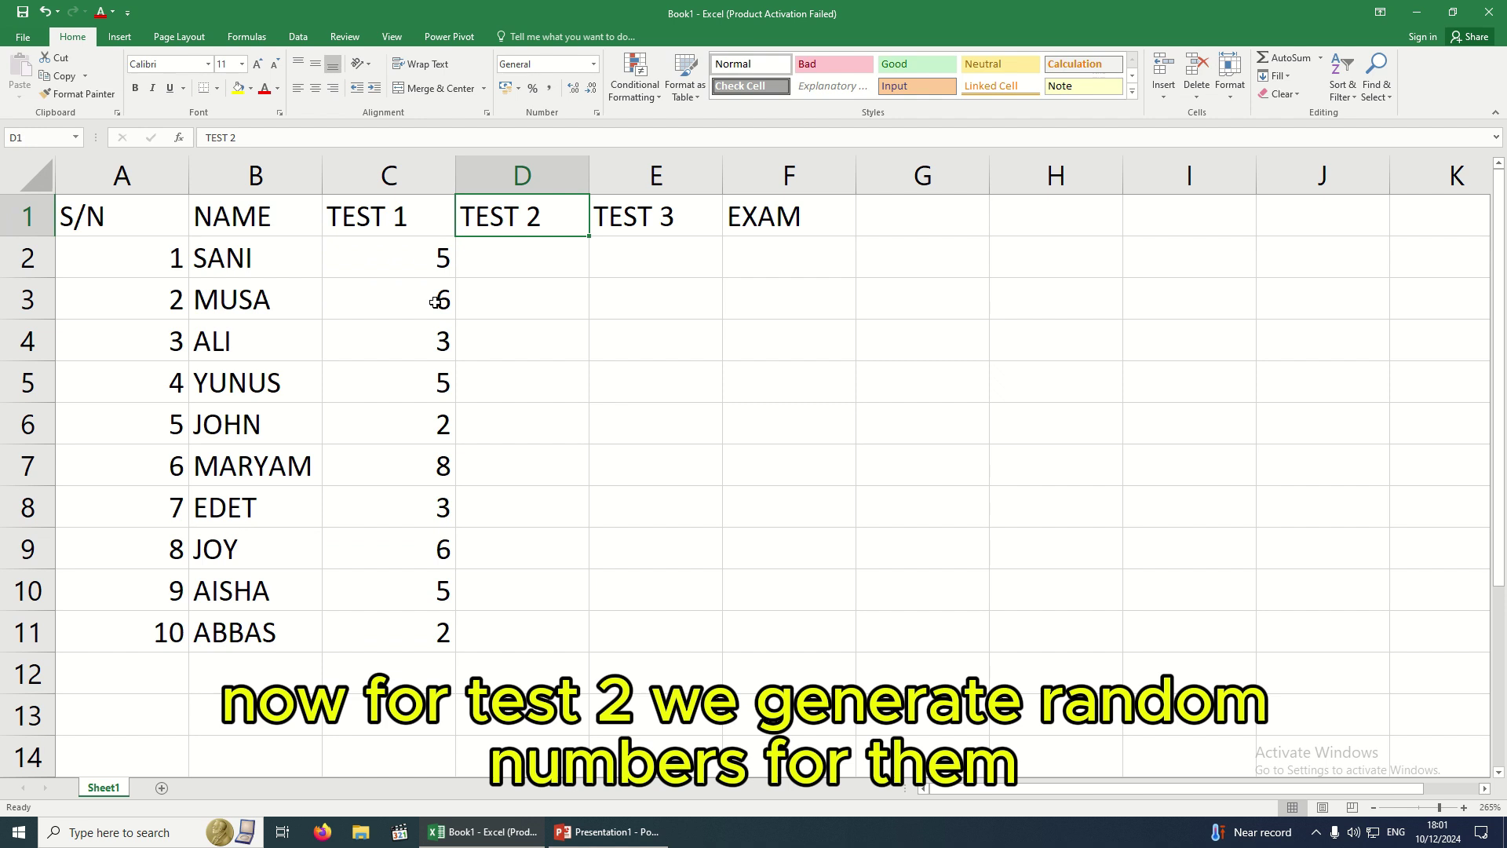
key(Down)
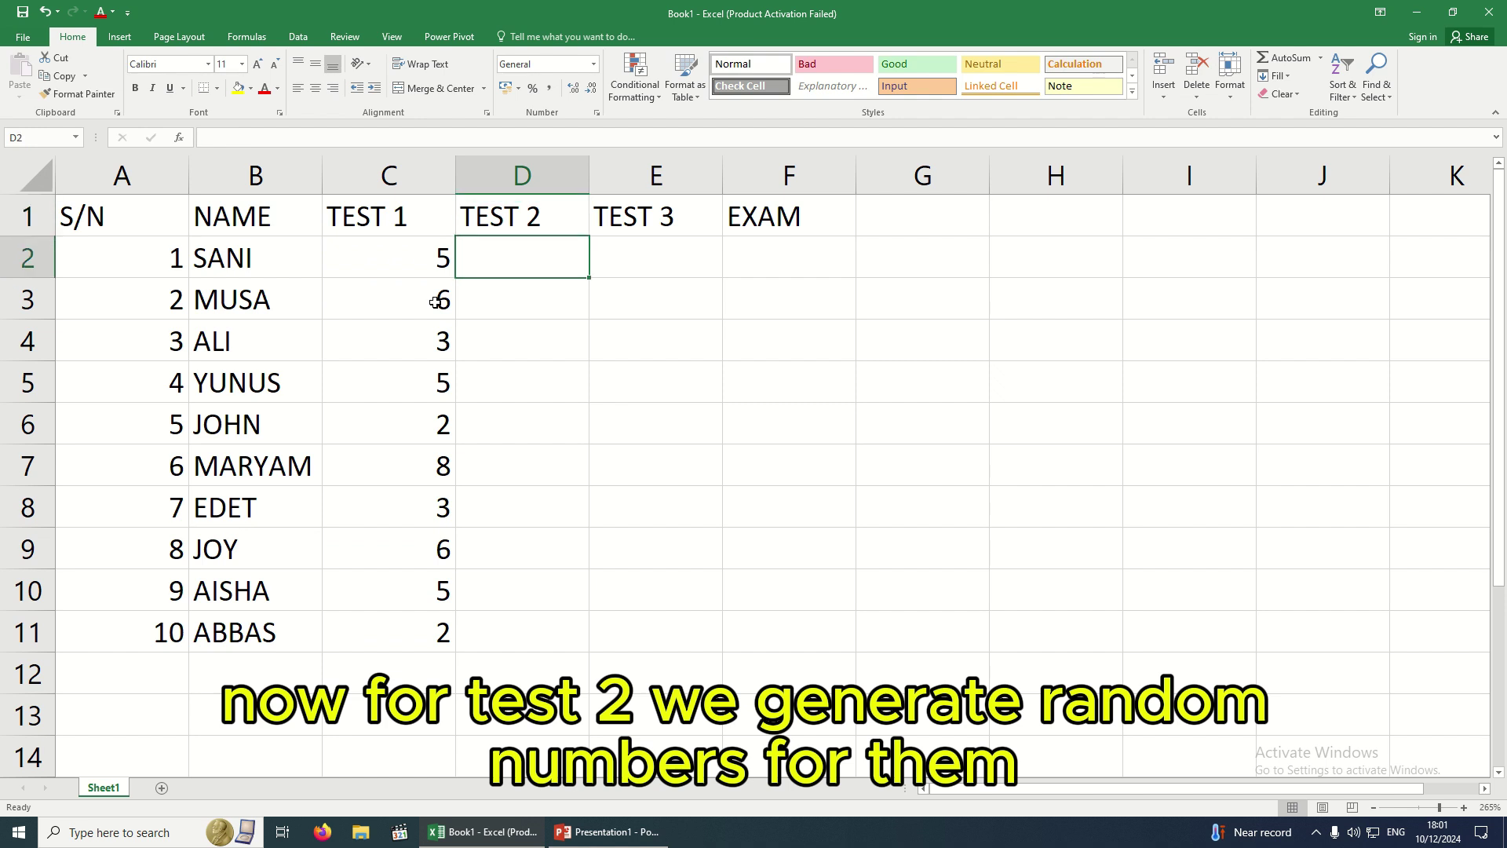
text(7)
key(Return)
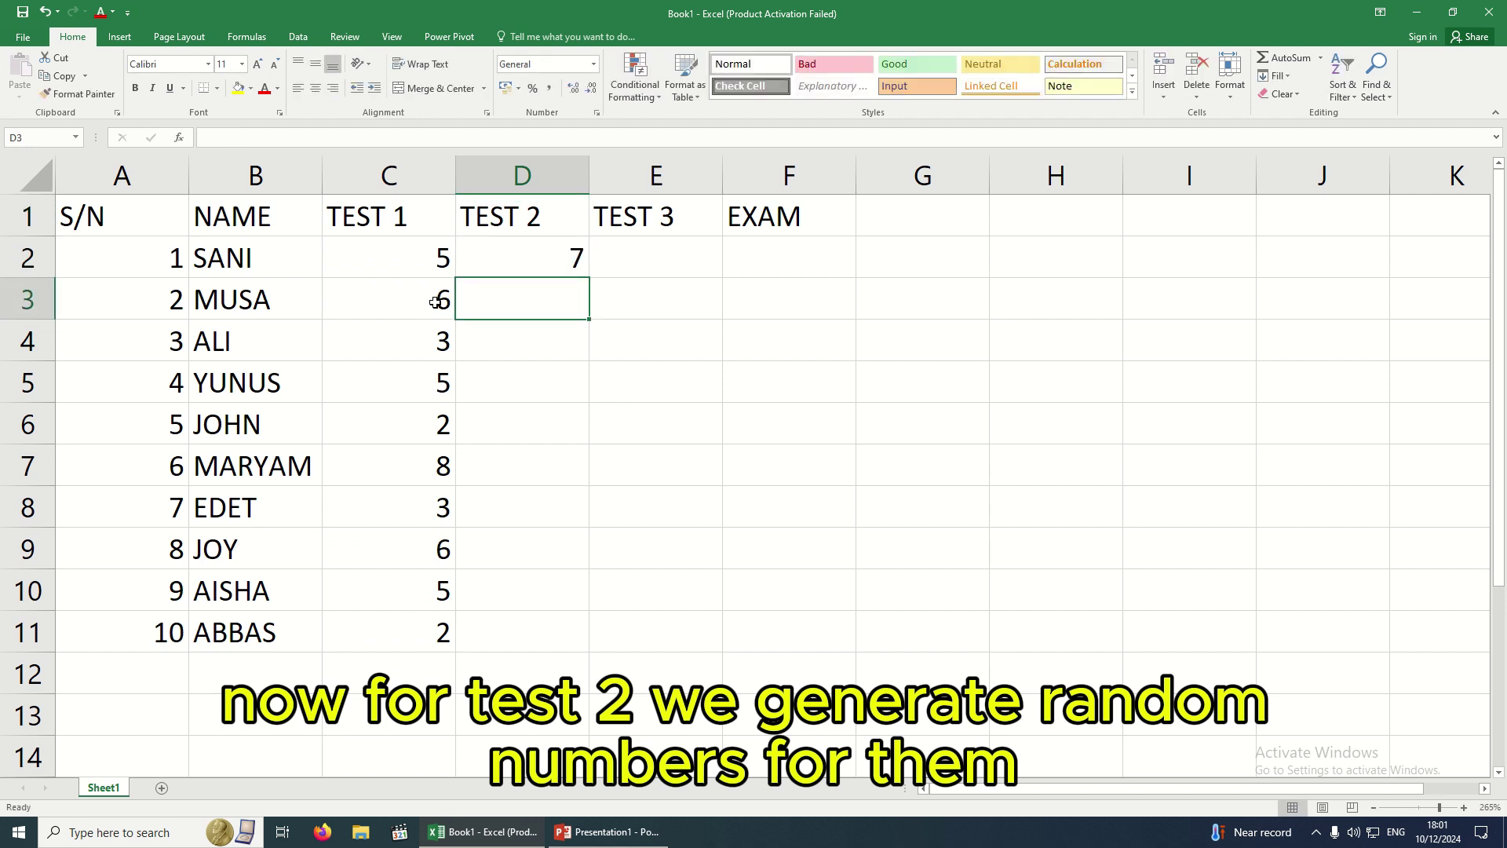
text(8)
key(Return)
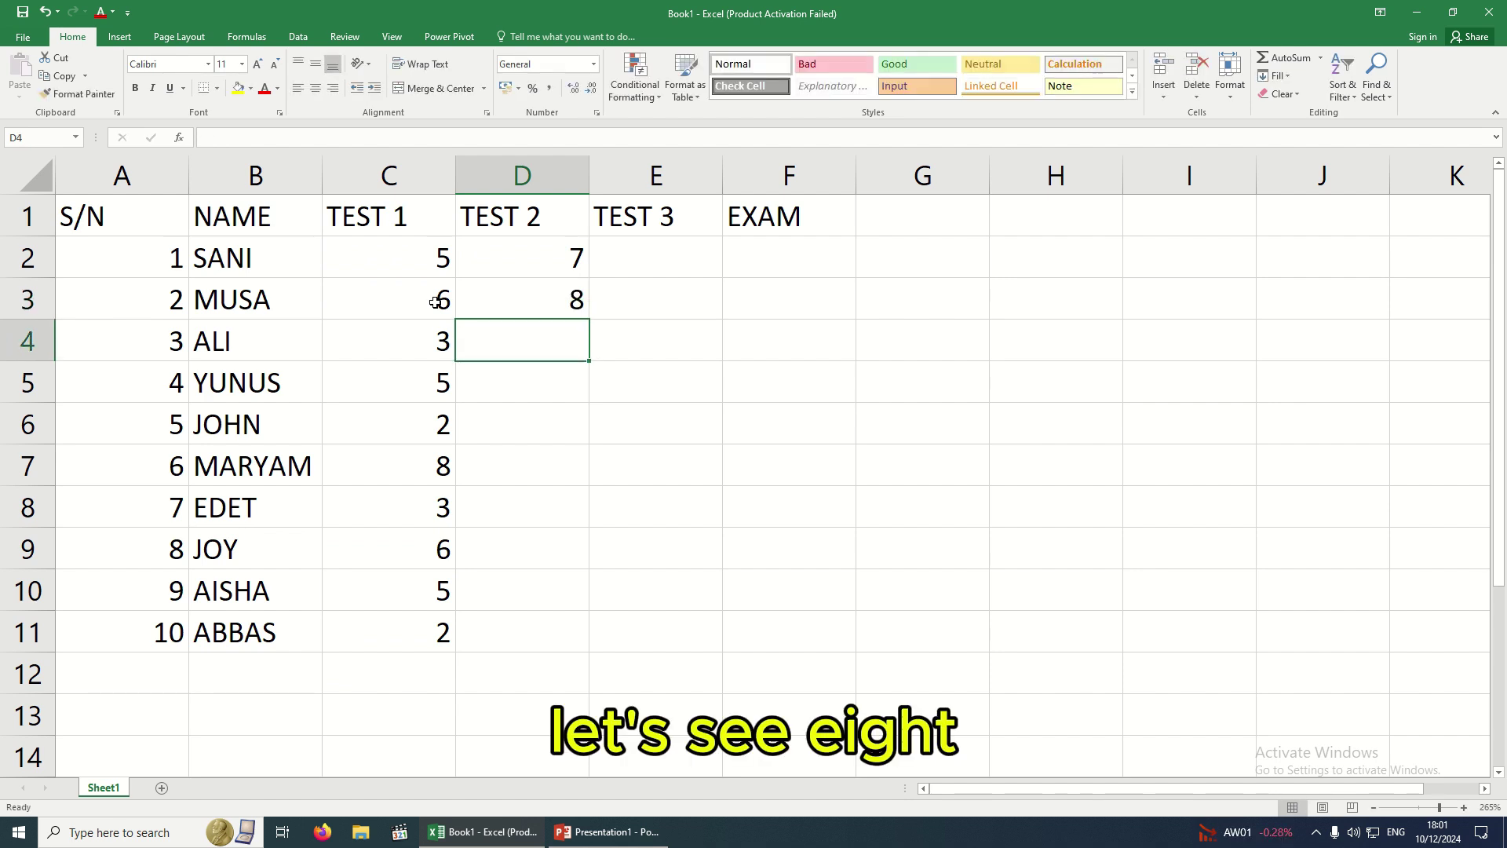
text(3)
key(Return)
text(5)
key(Return)
text(6)
key(Return)
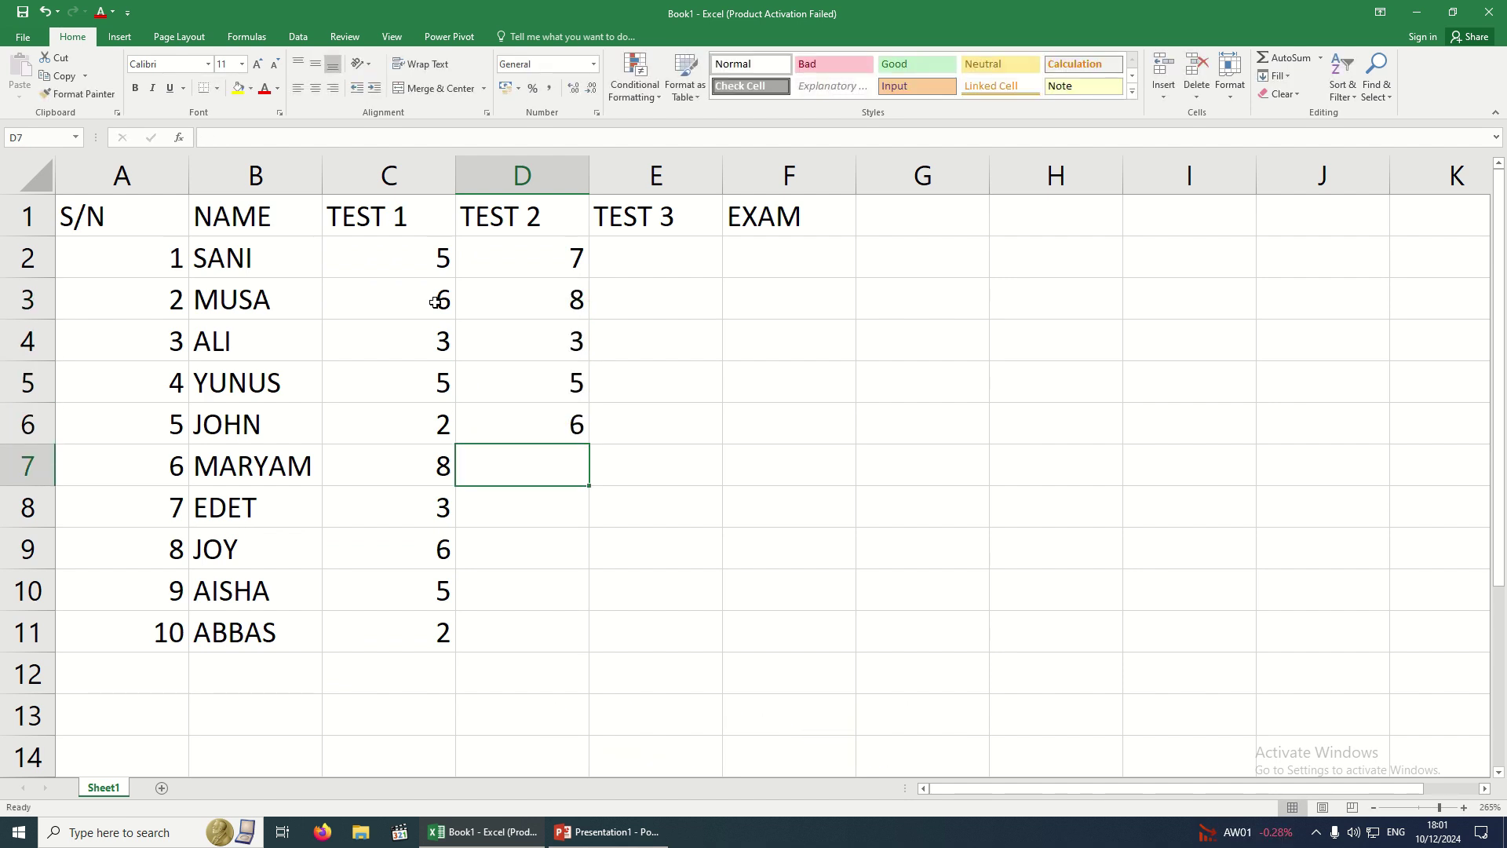
Enter the TEST 2 scores 2, 9, 6, 4 and 7 for students 6 to 10 in cells D7 to D11
text(2)
key(Return)
text(9)
key(Return)
text(6)
key(Return)
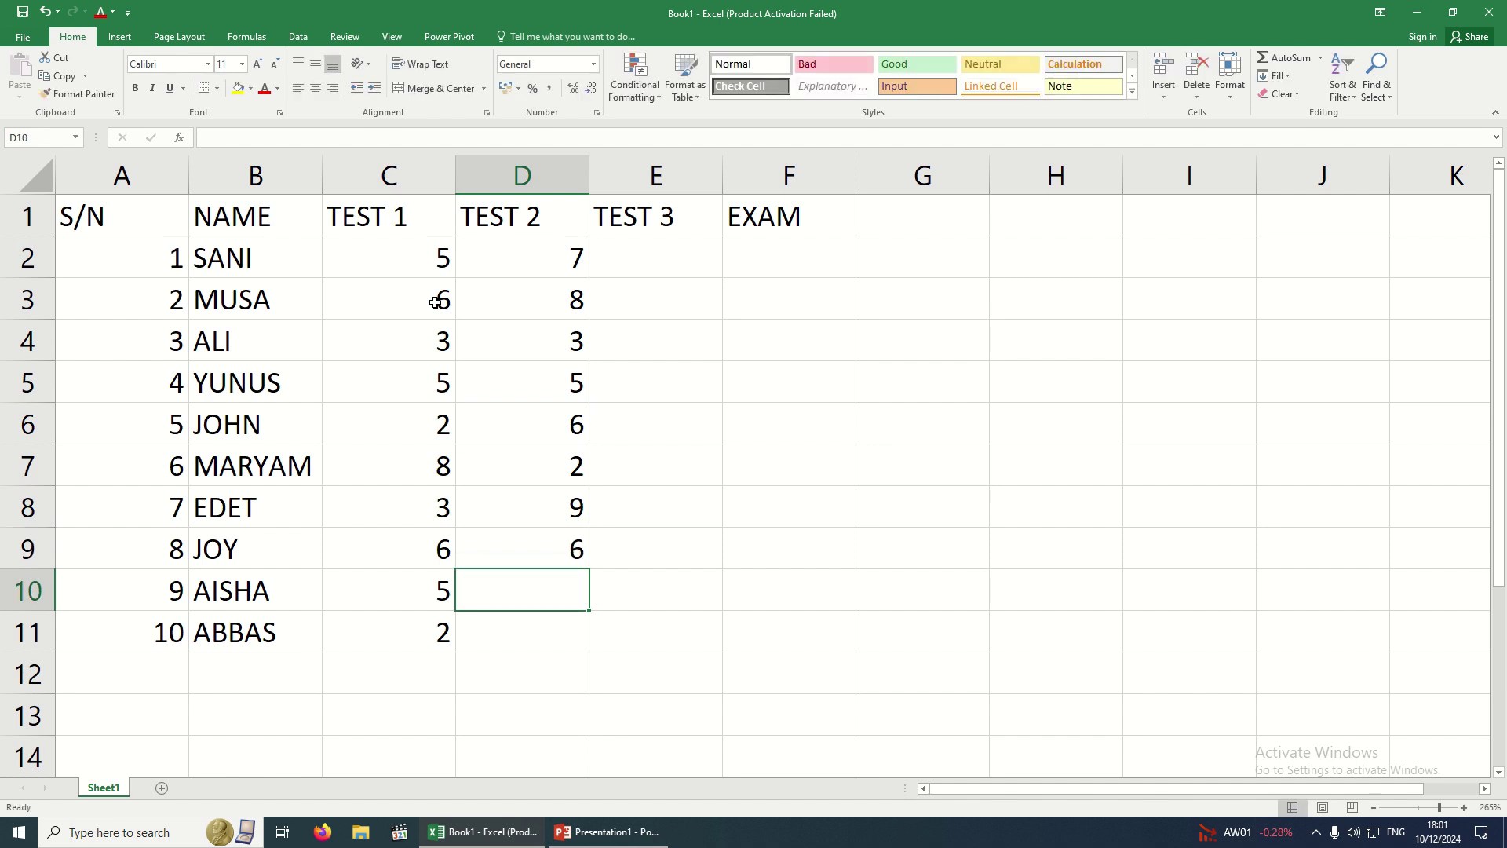
text(4)
key(Return)
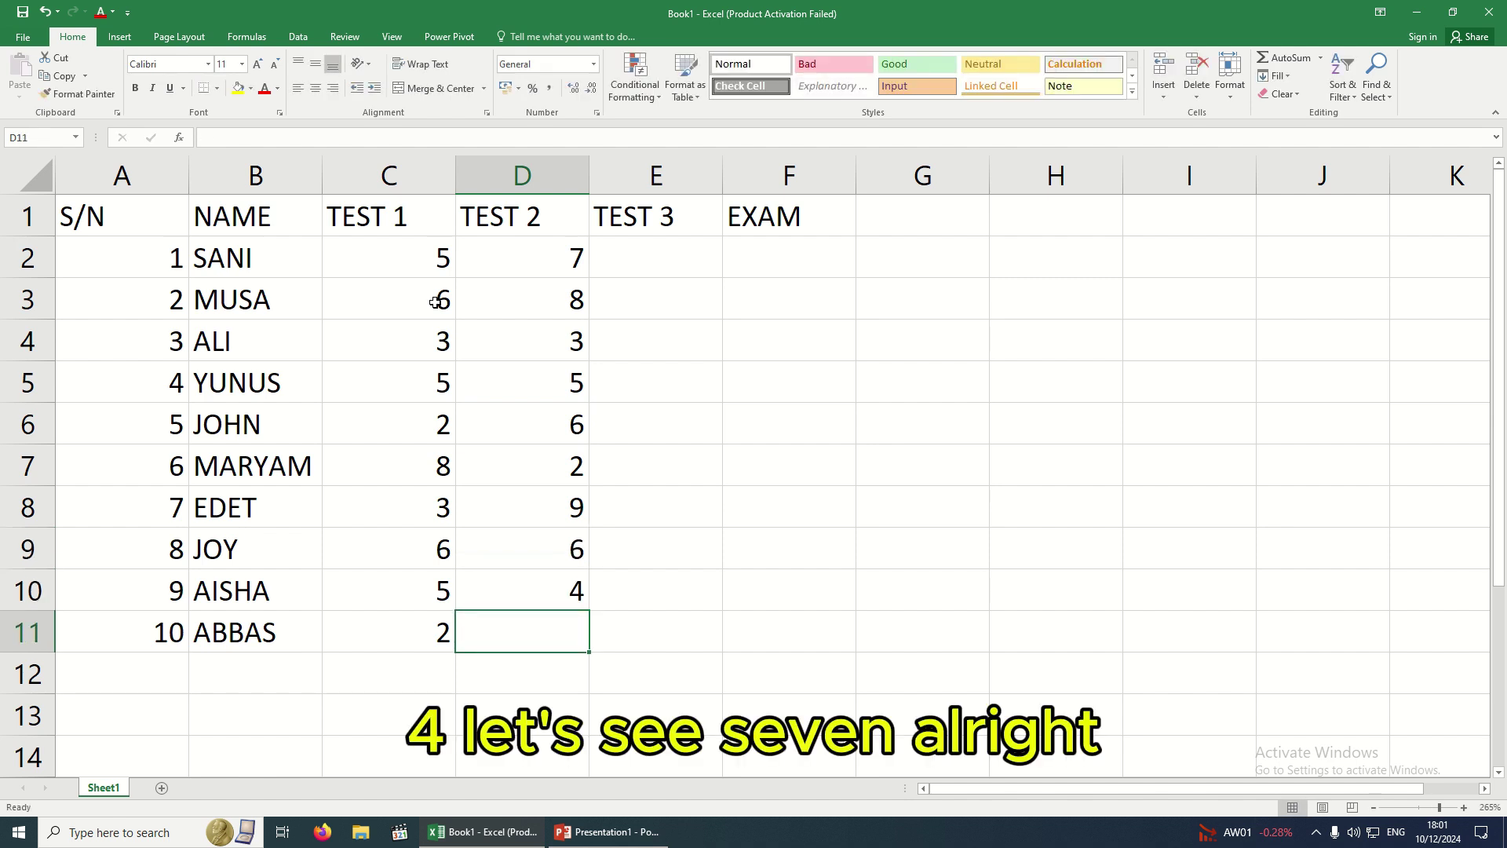
text(7)
key(Up)
Enter the TEST 3 scores 4, 8, 2, 7 and 5 for students 1 to 5 in cells E2 to E6
key(Up)
key(Up)
key(Up)
key(Up)
key(Up)
key(Up)
key(Up)
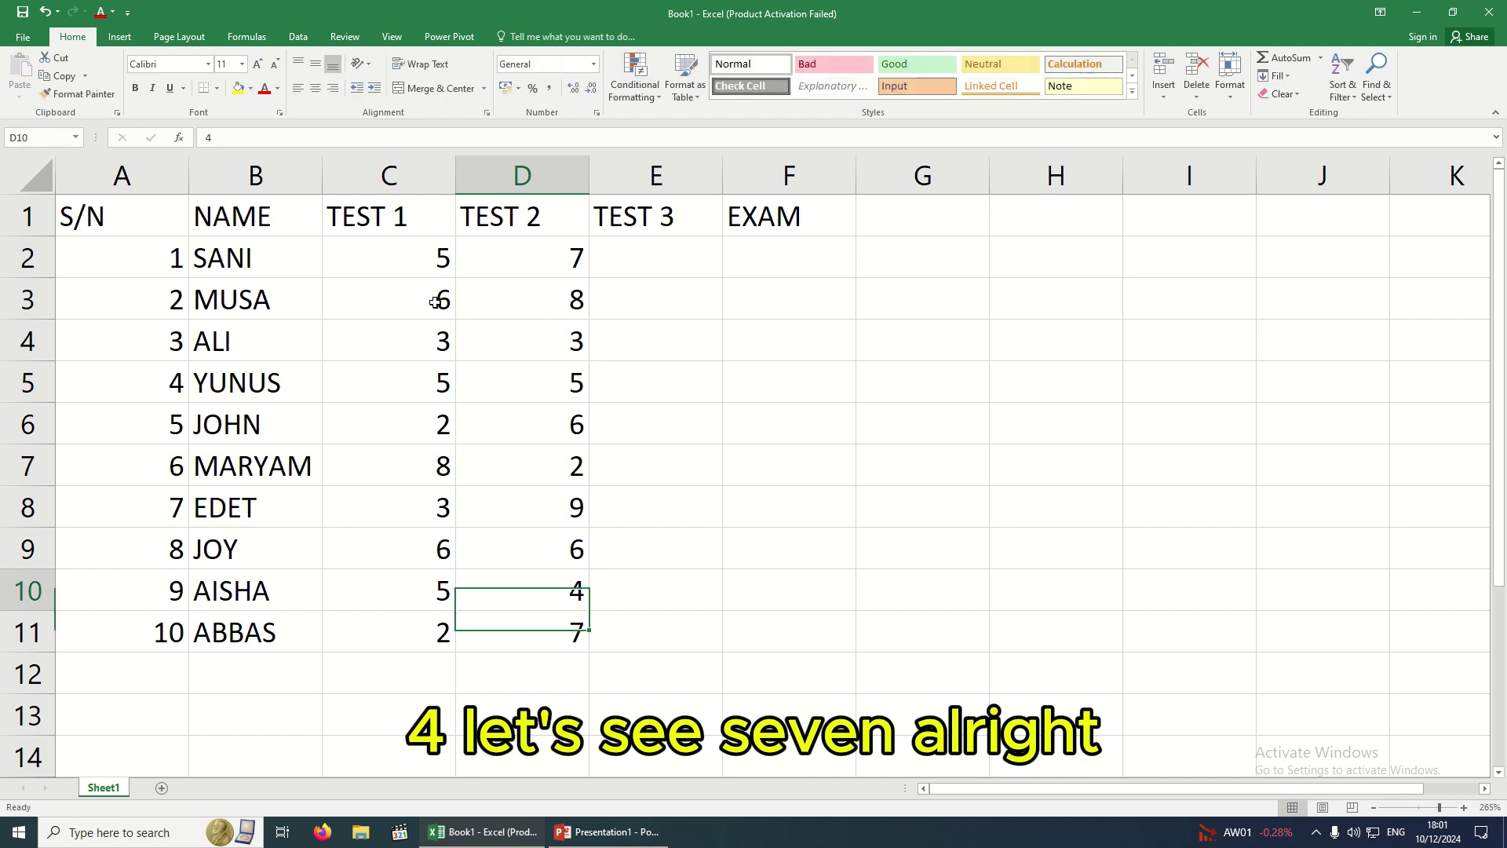
key(Up)
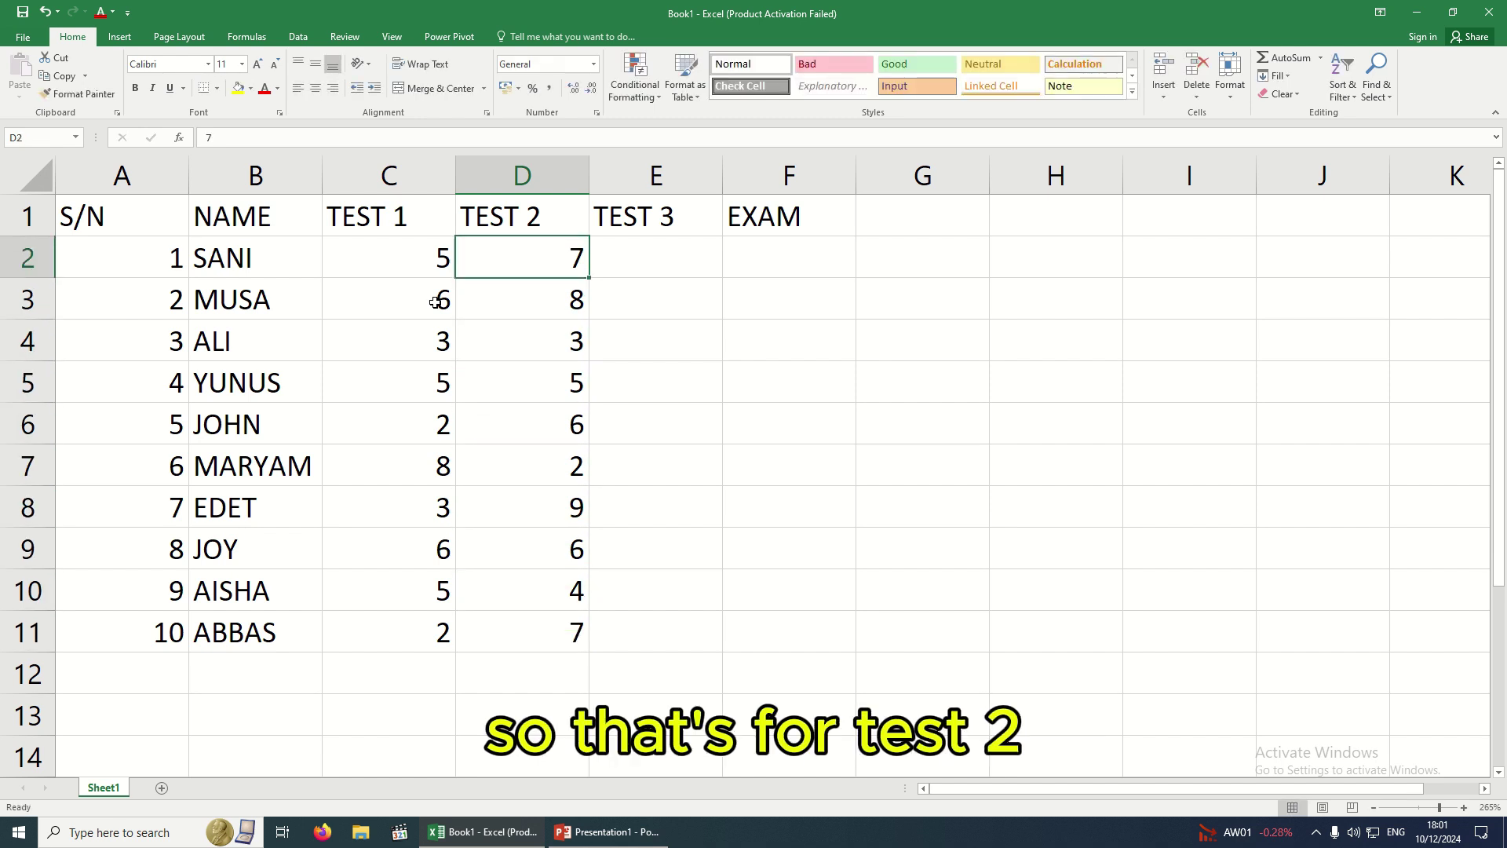
key(Right)
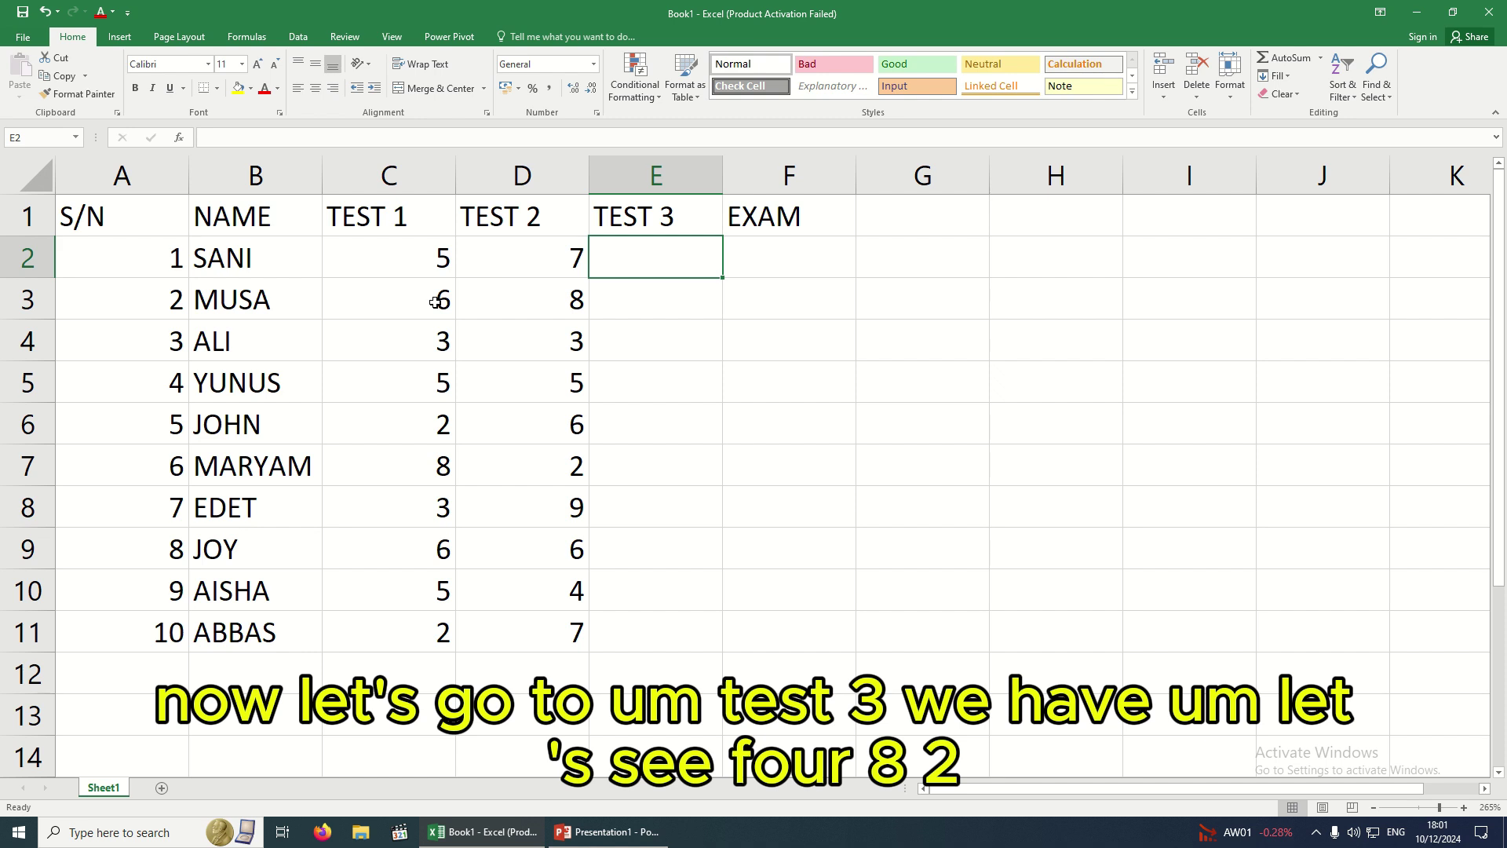
text(4)
key(Return)
text(8)
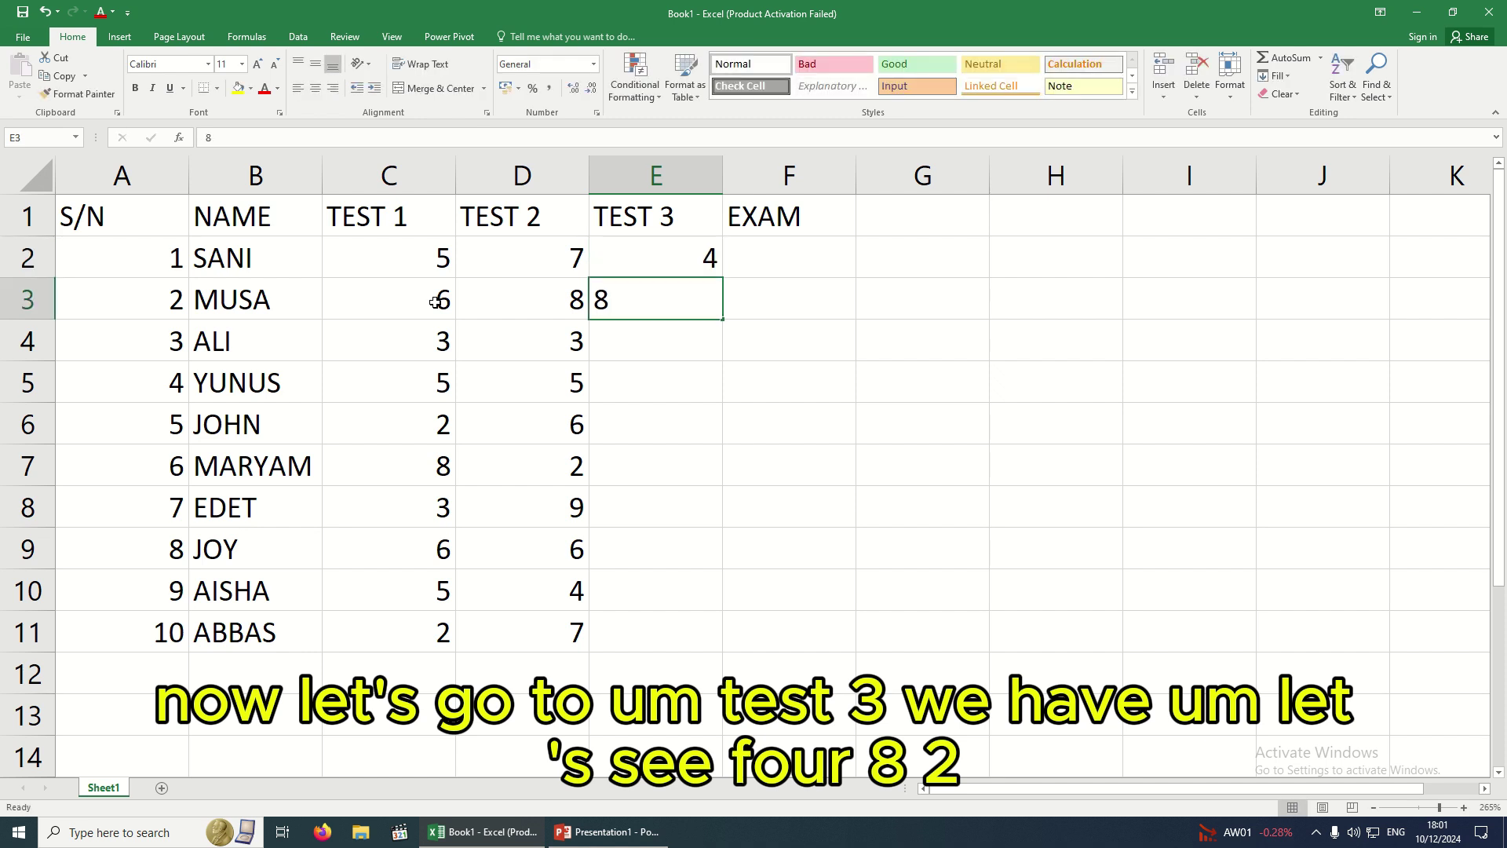
key(Return)
text(2)
key(Return)
text(7)
key(Return)
text(5)
key(Return)
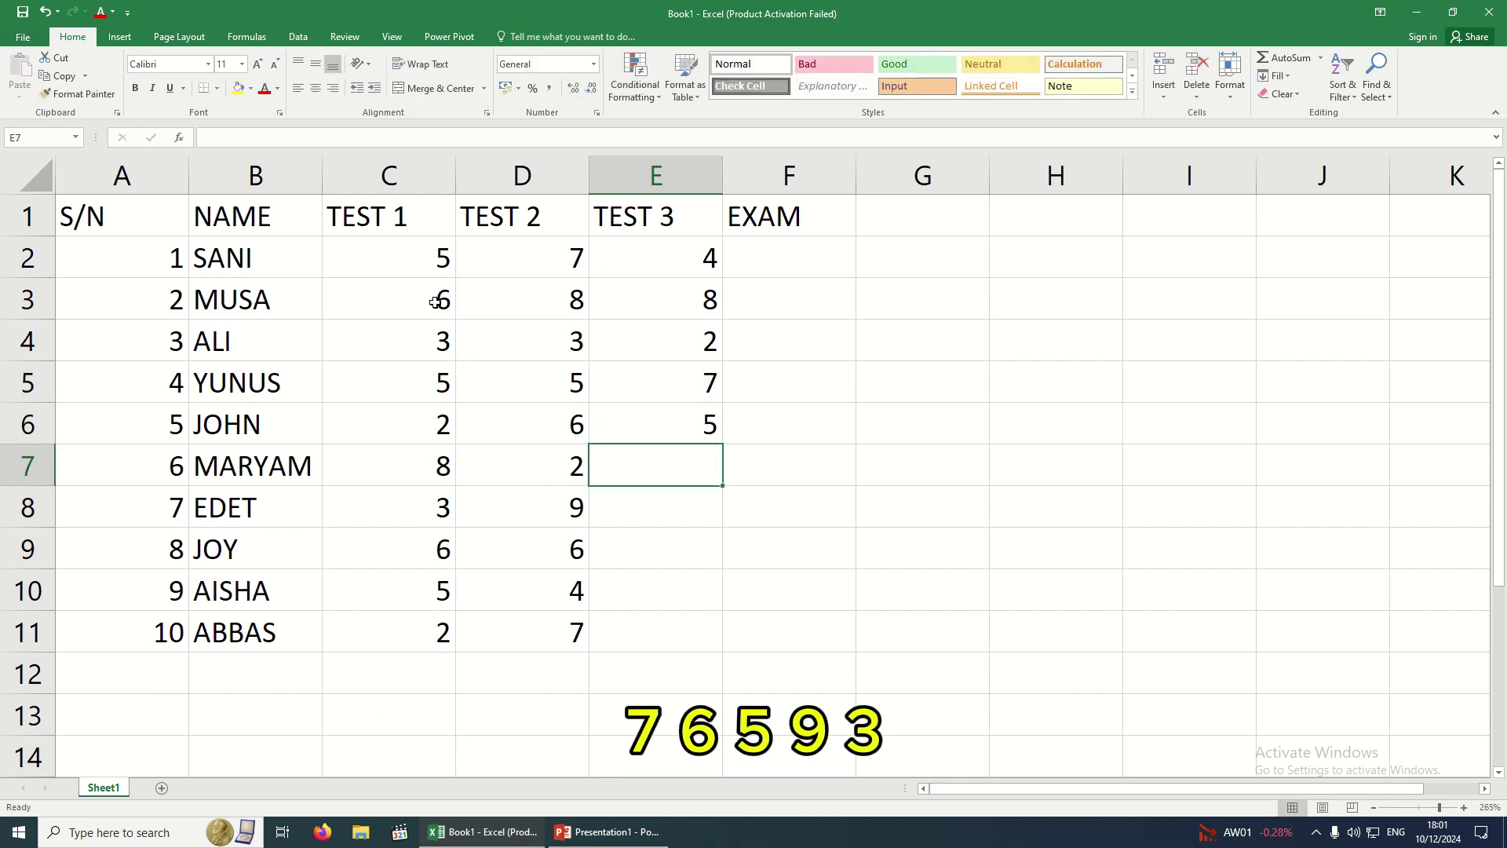
Enter the TEST 3 scores 9, 3, 7, 5 and 8 for students 6 to 10 in cells E7 to E11
text(9)
key(Return)
text(3)
key(Return)
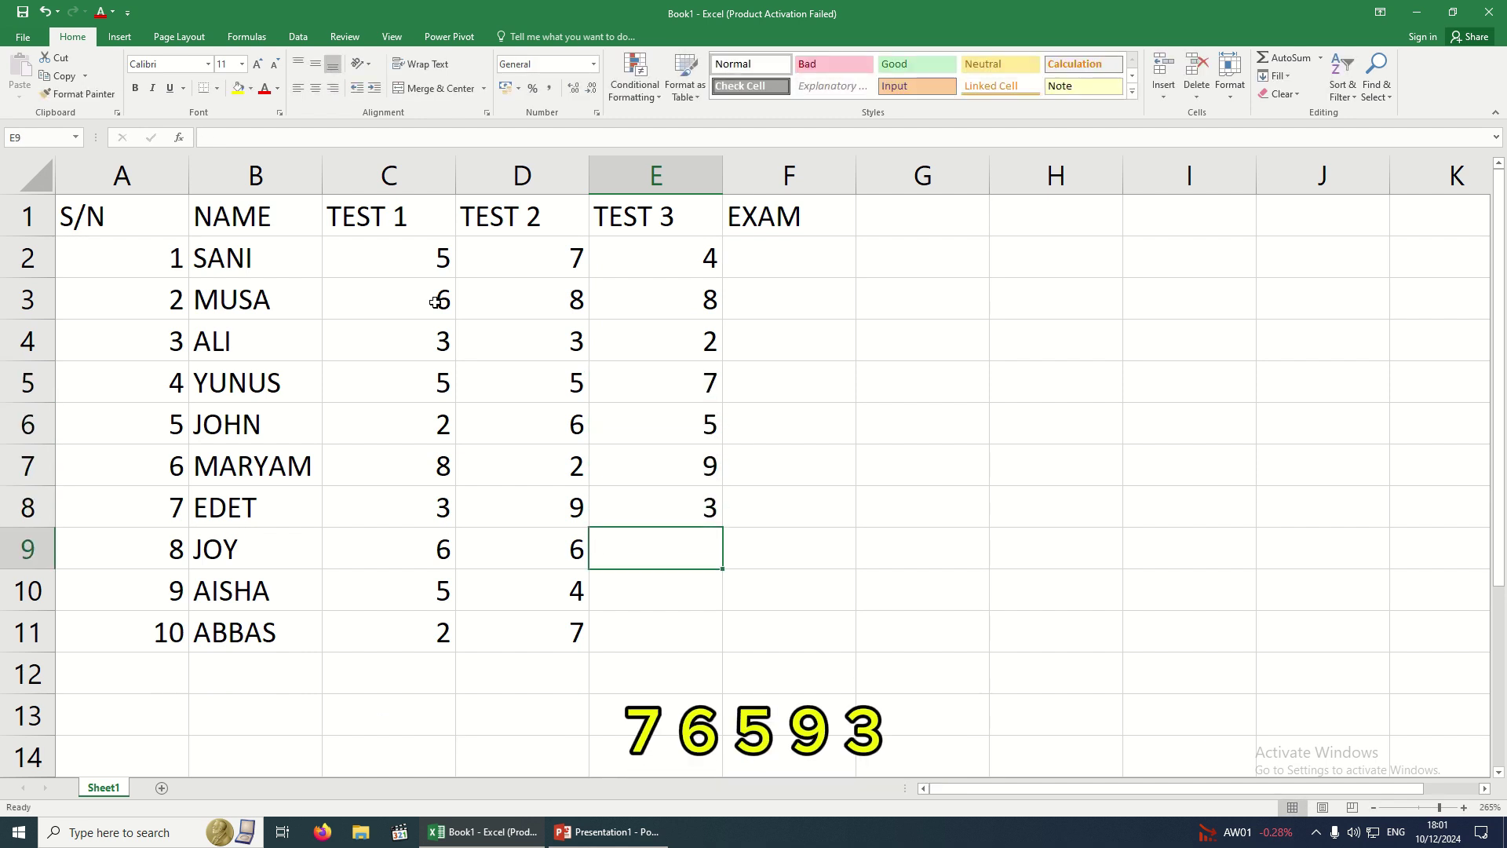
text(7)
key(Return)
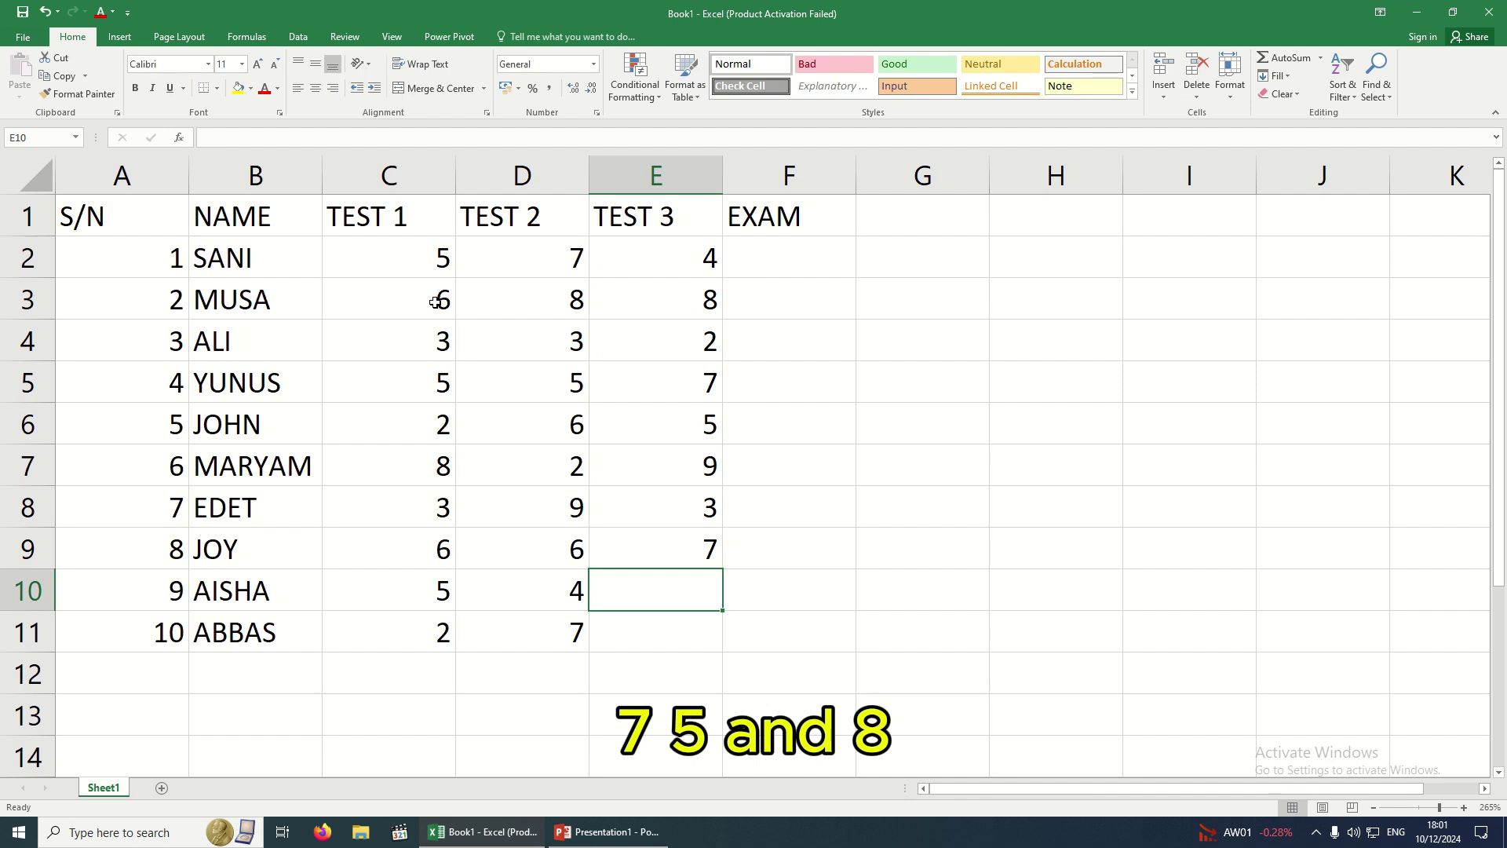
text(5)
key(Return)
text(8)
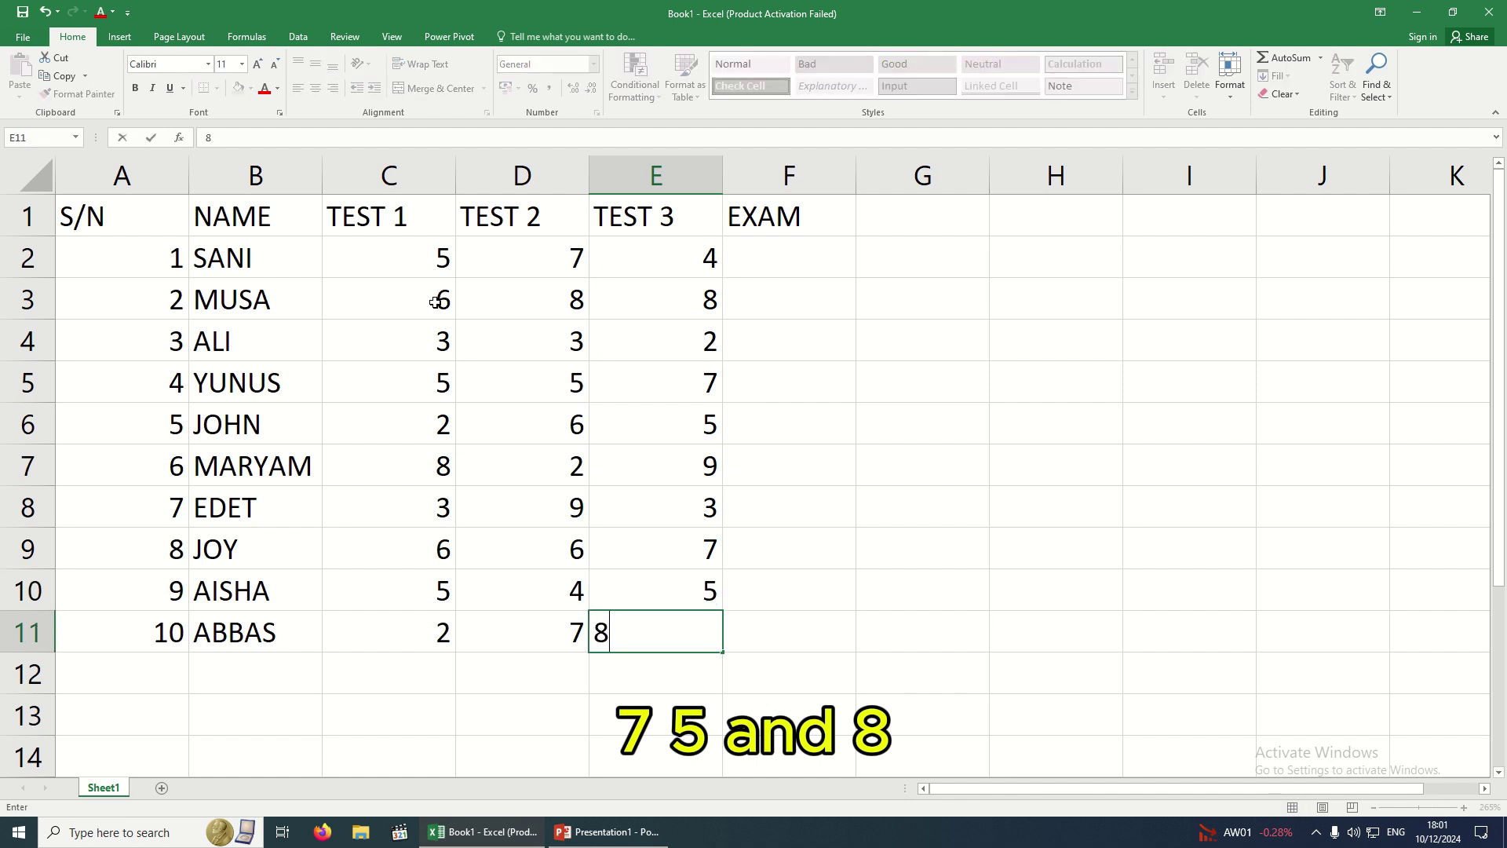
Enter the EXAM scores 30, 45, 23, 57 and 43 for students 1 to 5 in cells F2 to F6
click(783, 273)
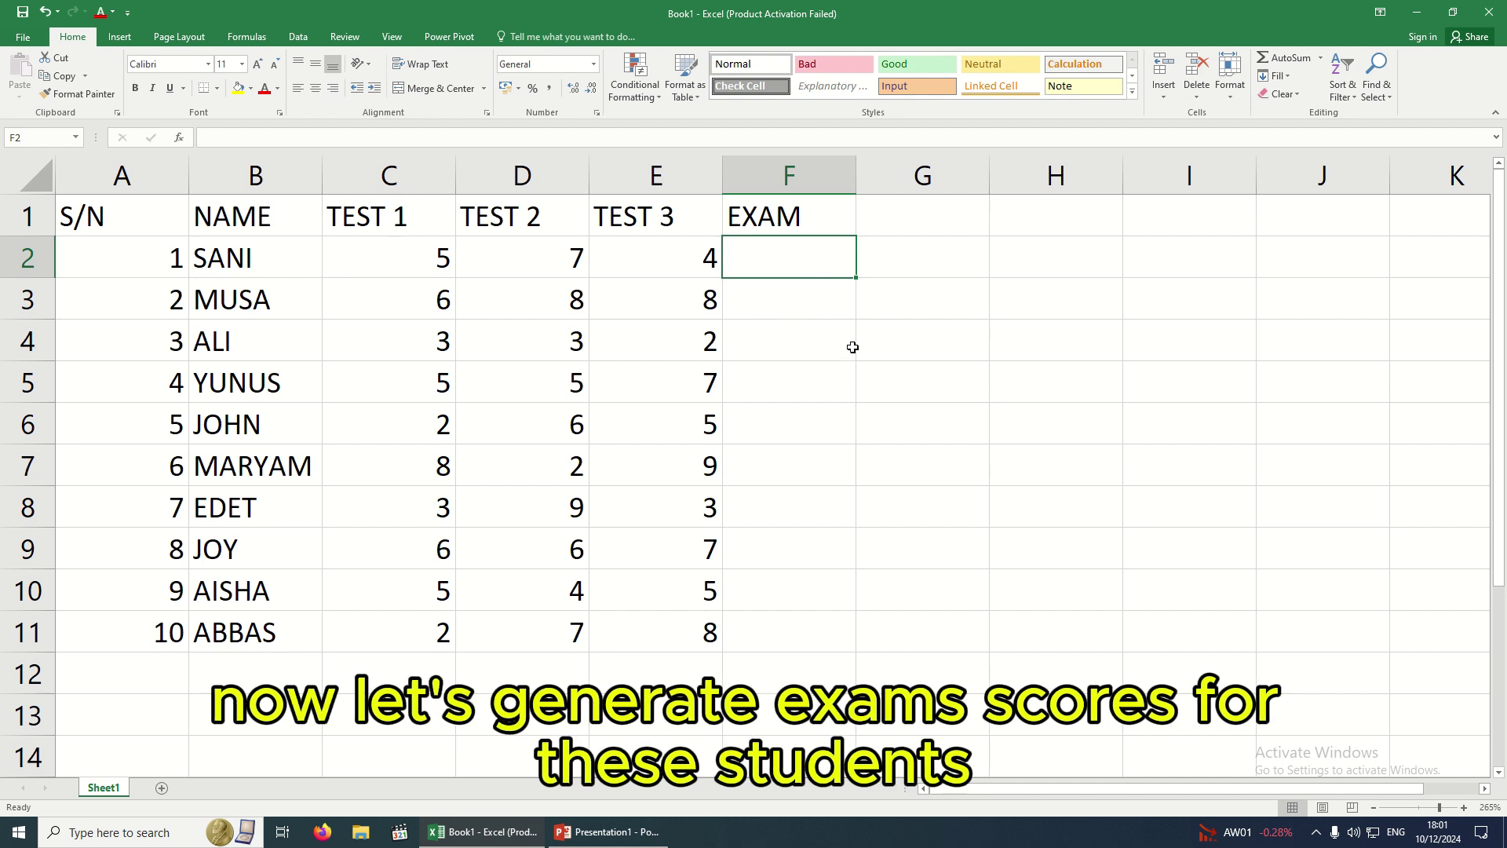
text(30)
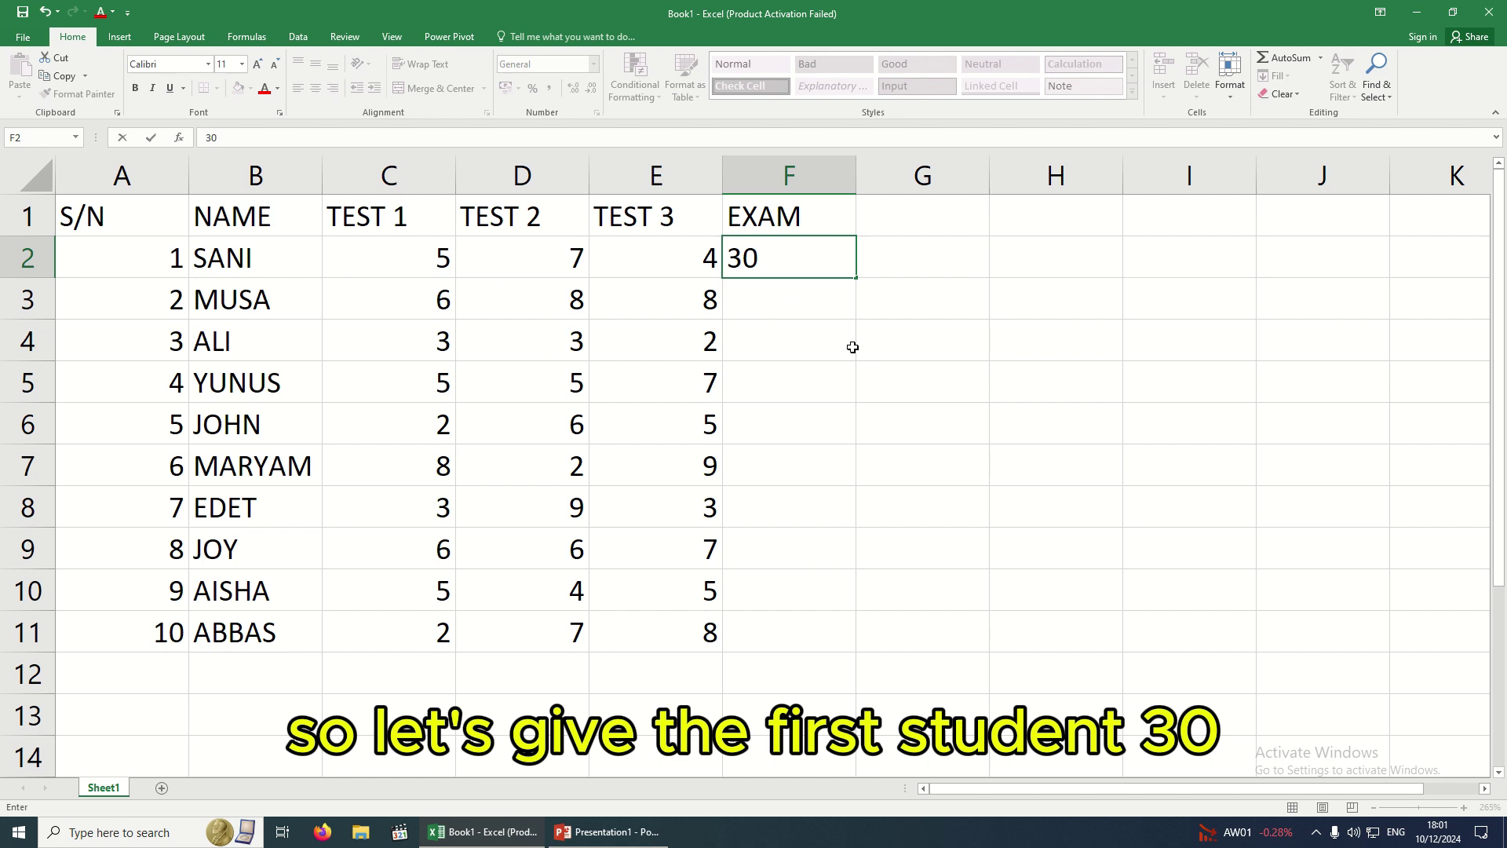
key(Return)
text(4)
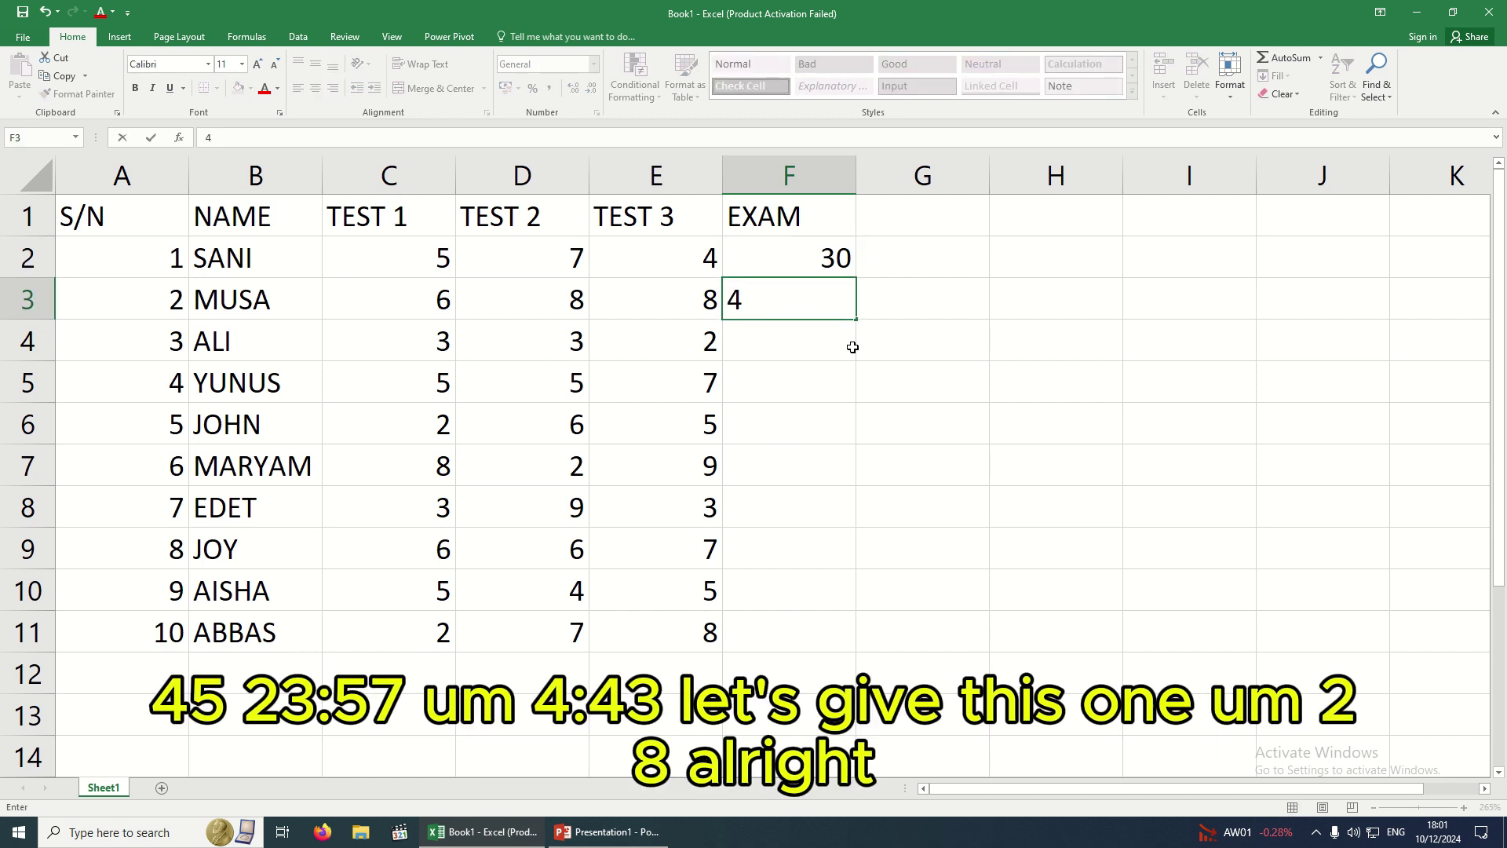
text(5)
key(Return)
text(23)
key(Return)
text(57)
key(Return)
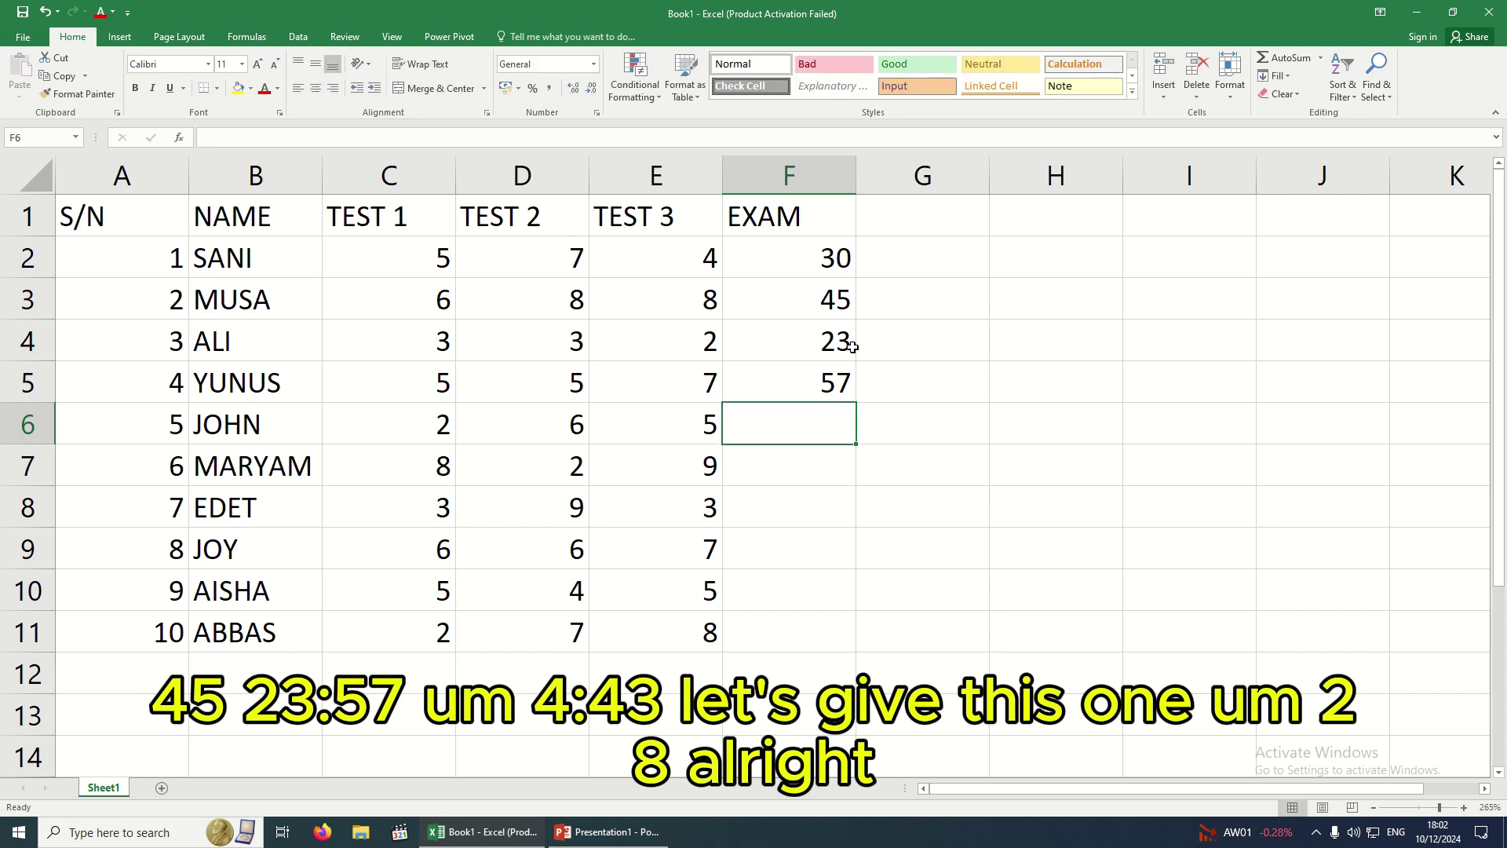
text(43)
key(Return)
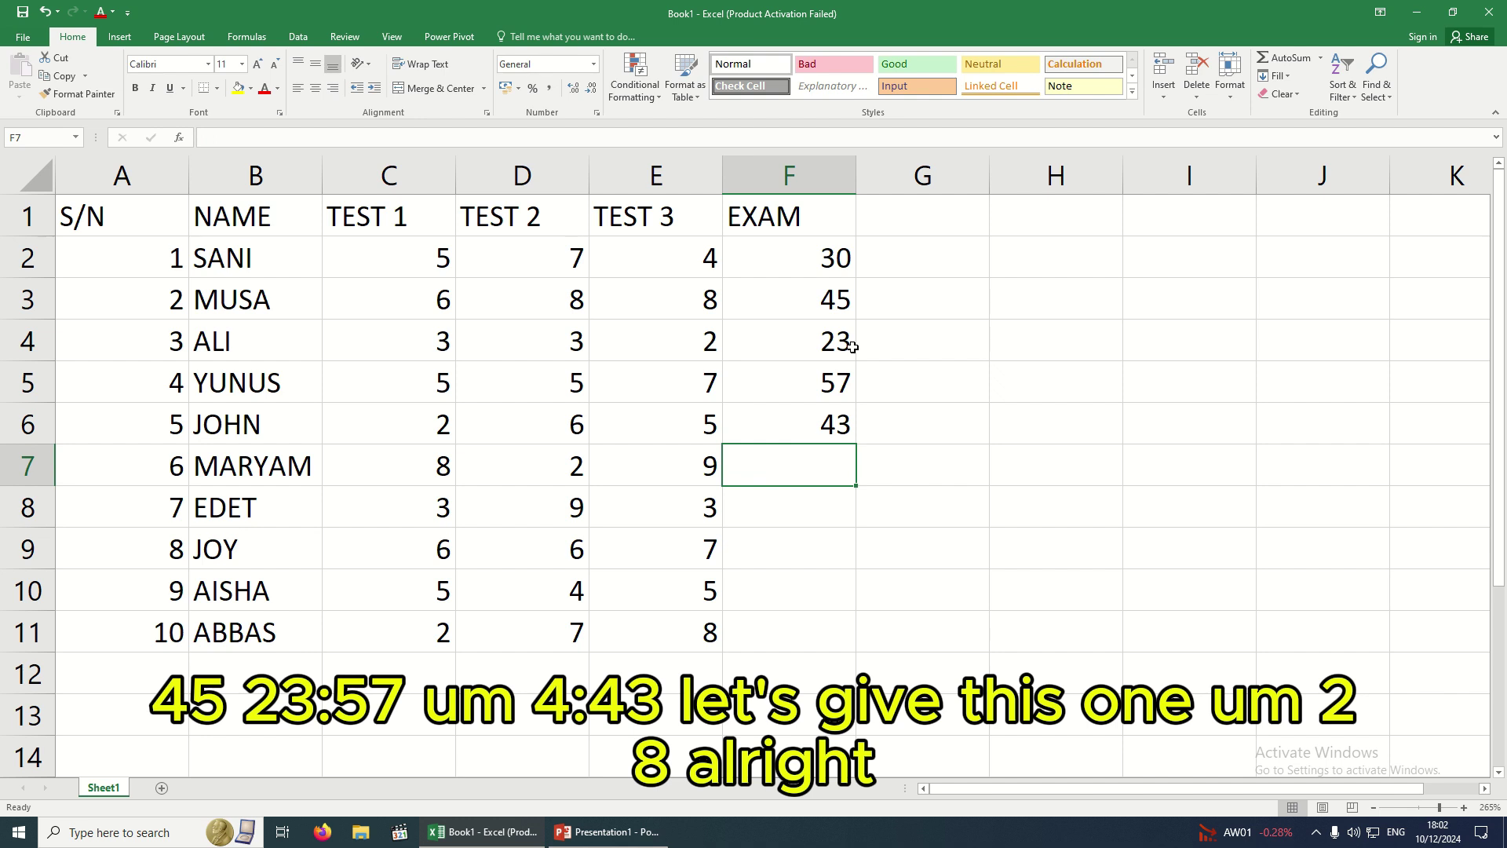
Enter the EXAM scores 28, 55, 33, 38 and 35 for students 6 to 10 in cells F7 to F11
text(2)
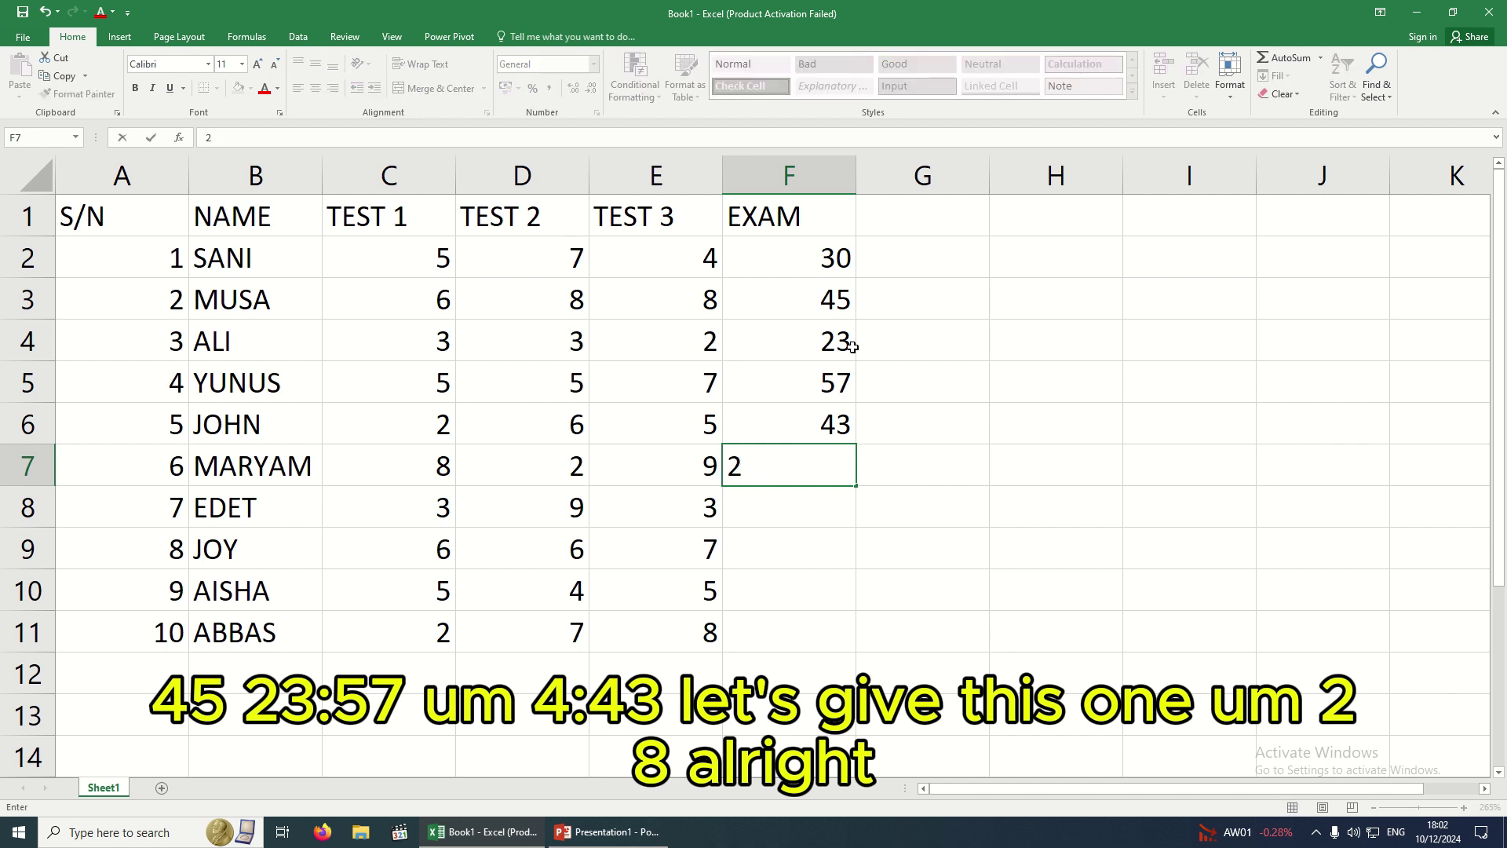
text(8)
key(Return)
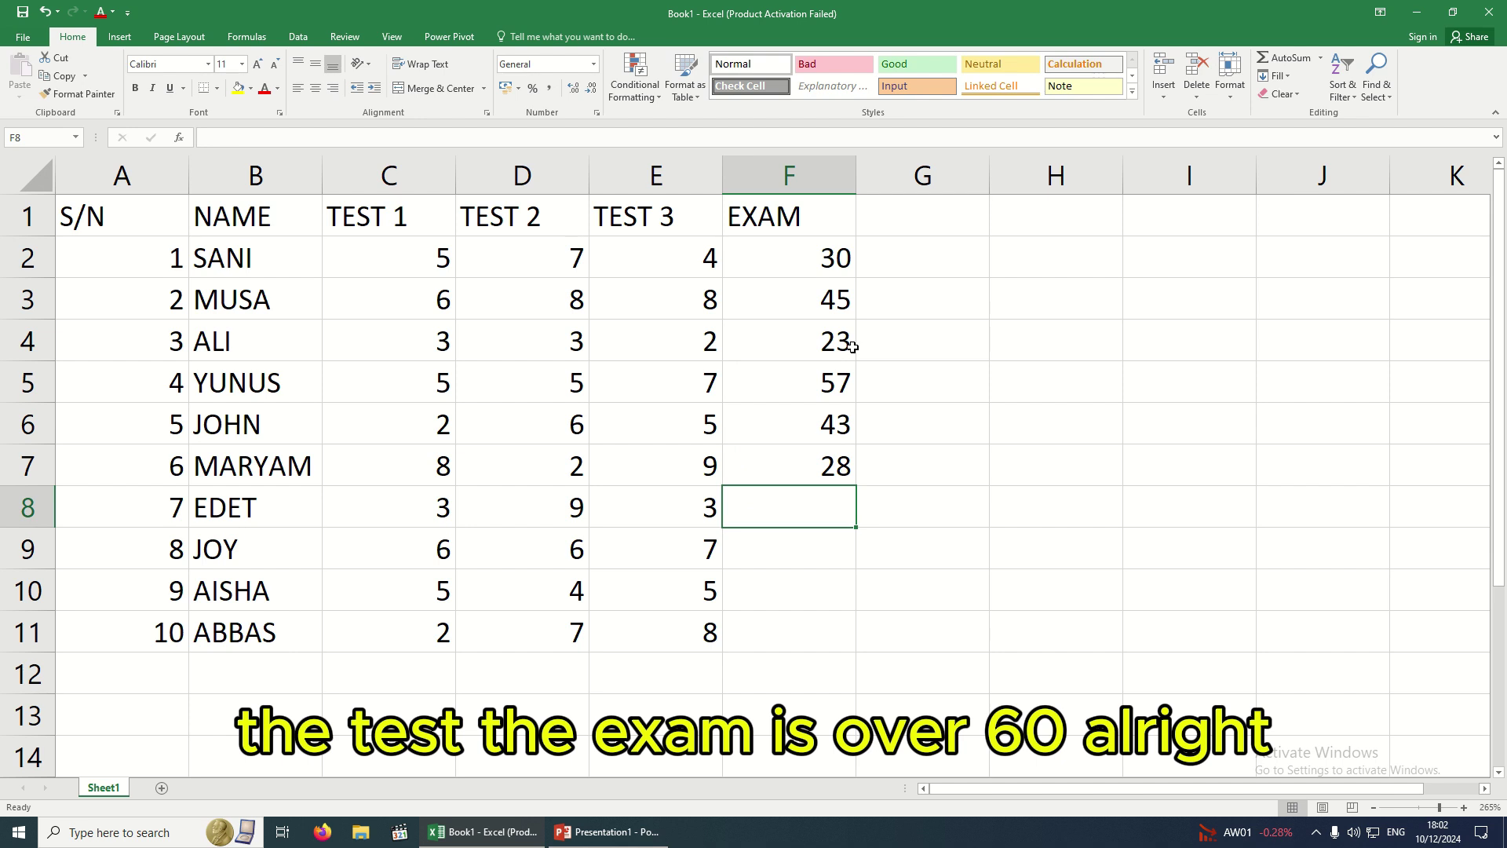
text(55)
key(Return)
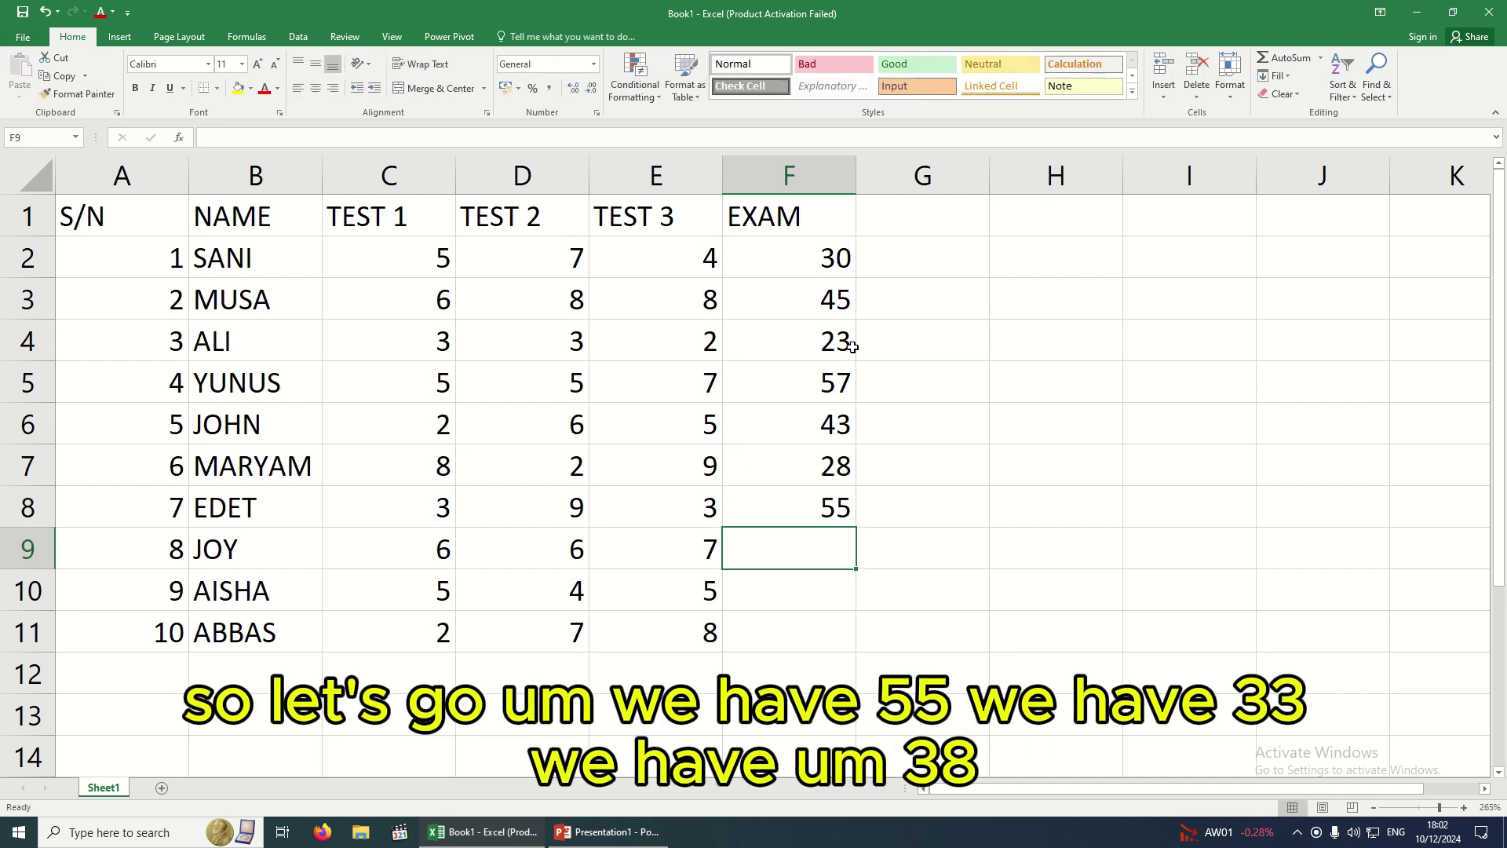
text(33)
key(Return)
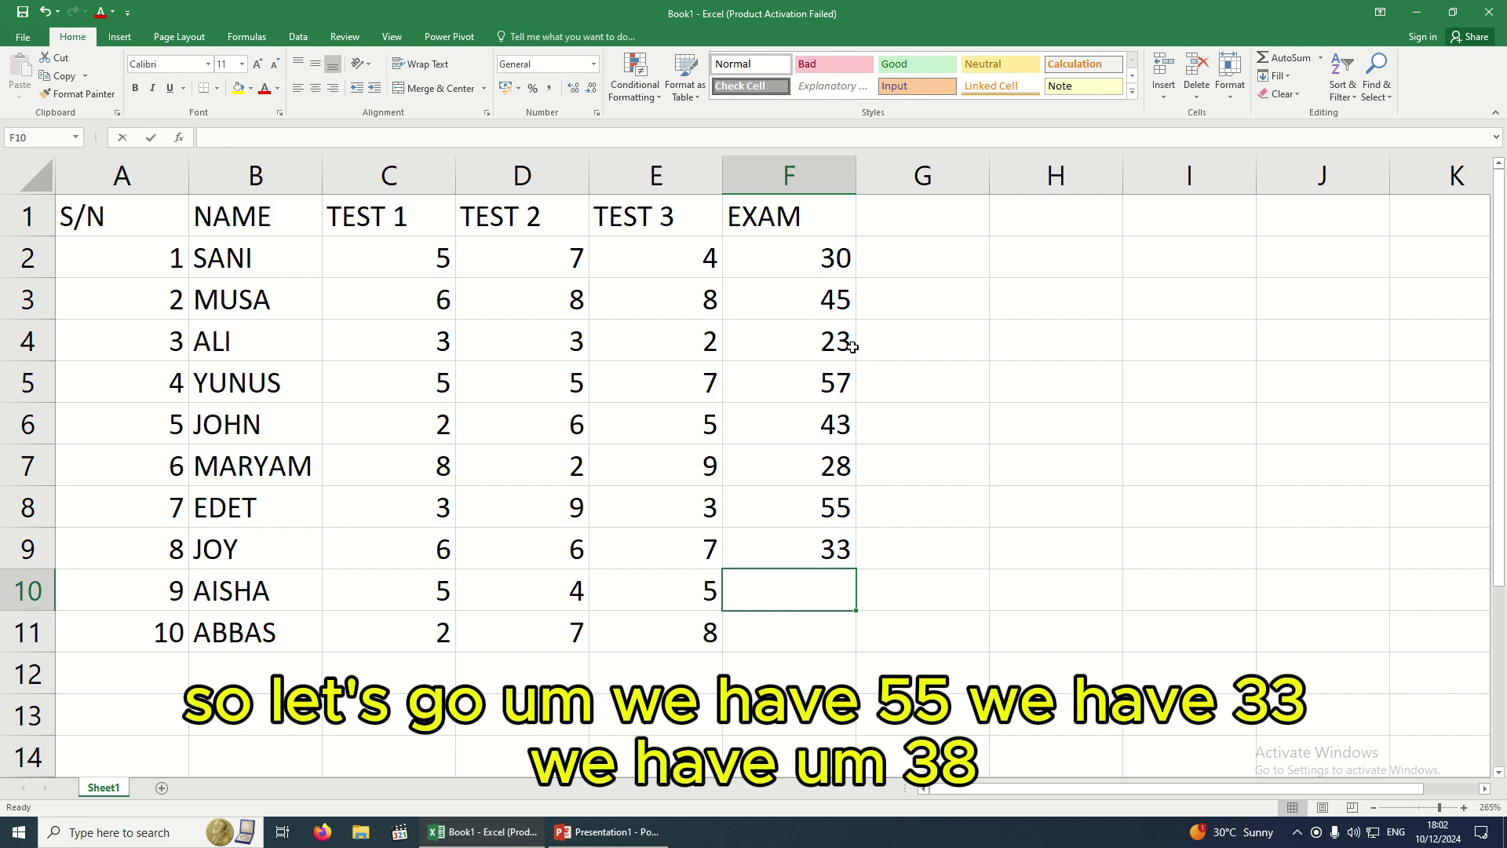
text(38)
key(Return)
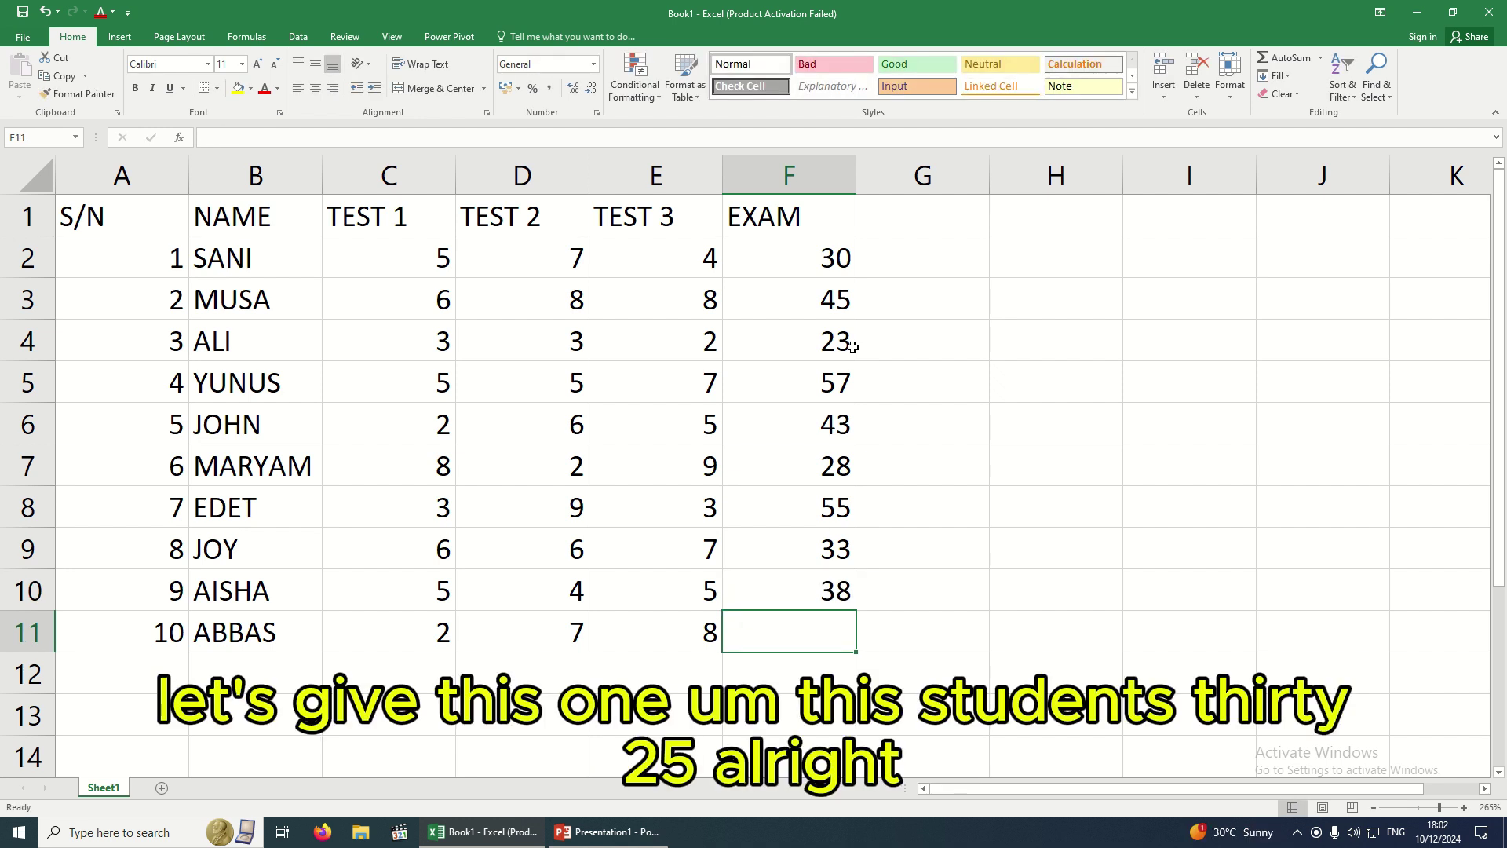
text(35)
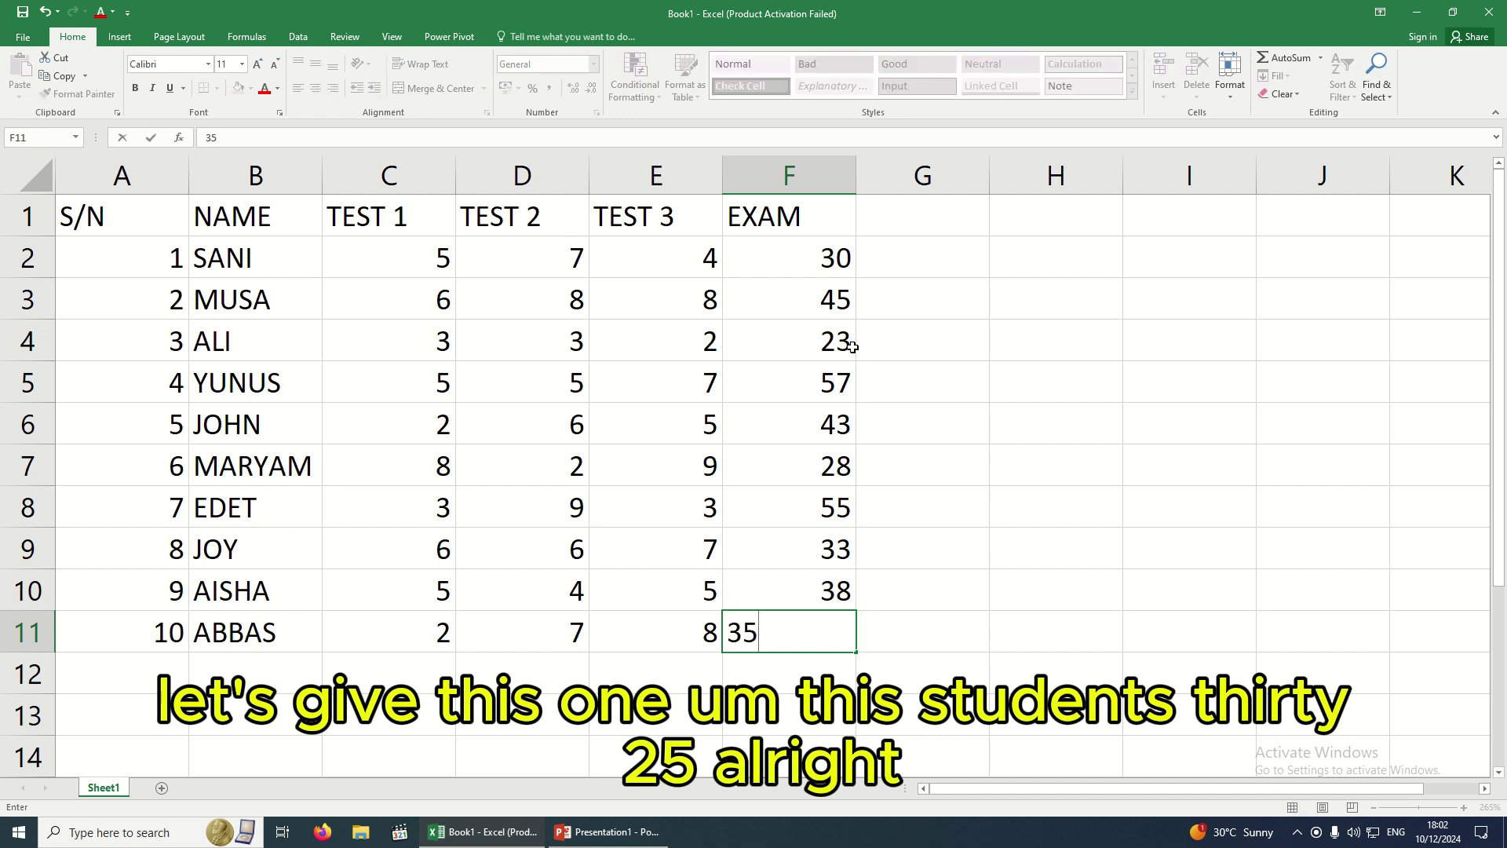
key(Return)
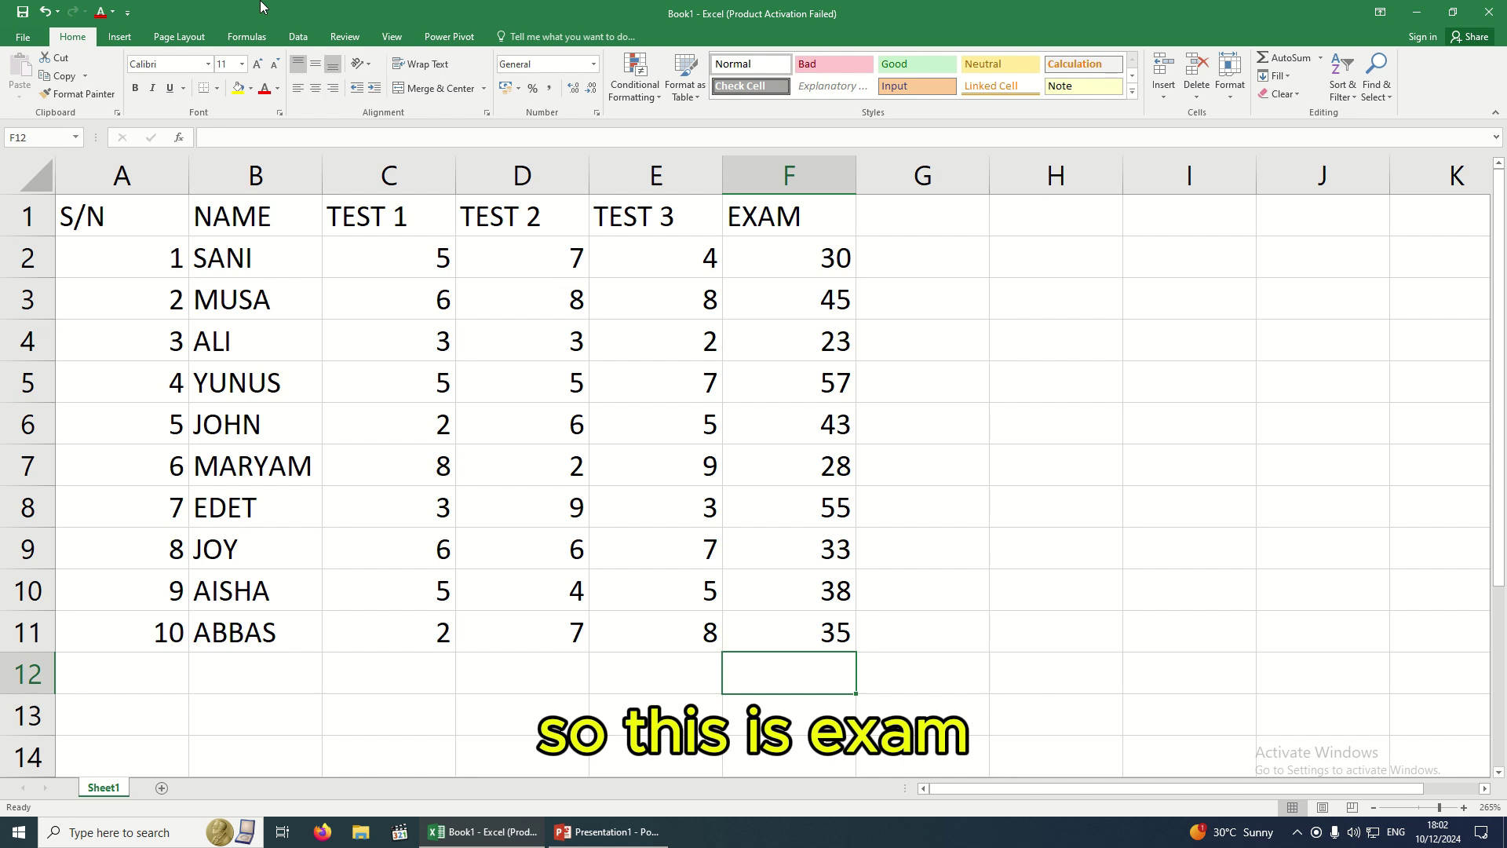
Make the column headings in cells A1 to F1, from S/N to EXAM, bold
drag(88, 214, 809, 220)
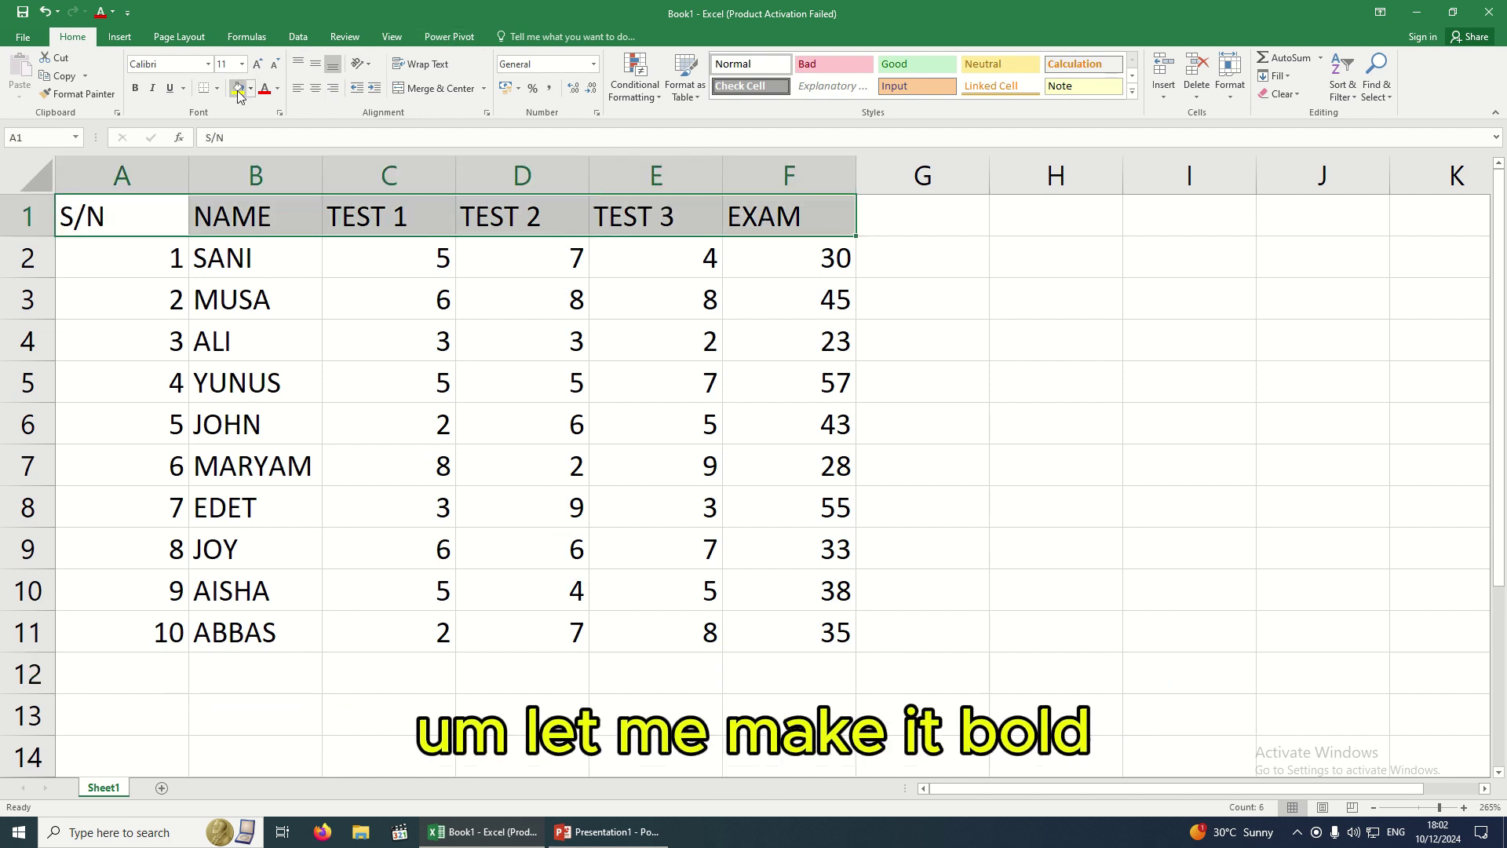
click(135, 88)
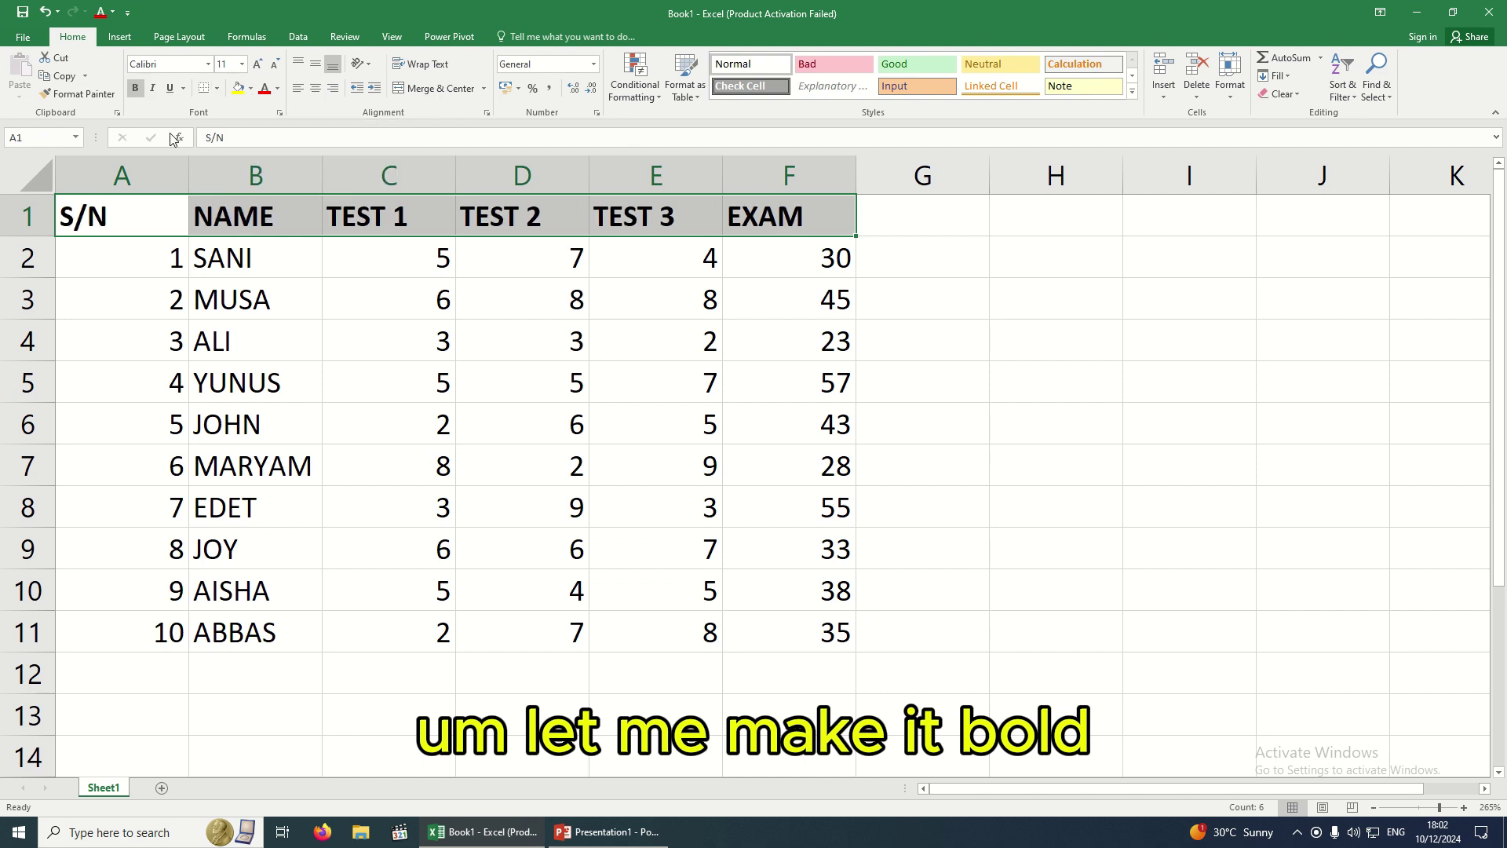
click(493, 357)
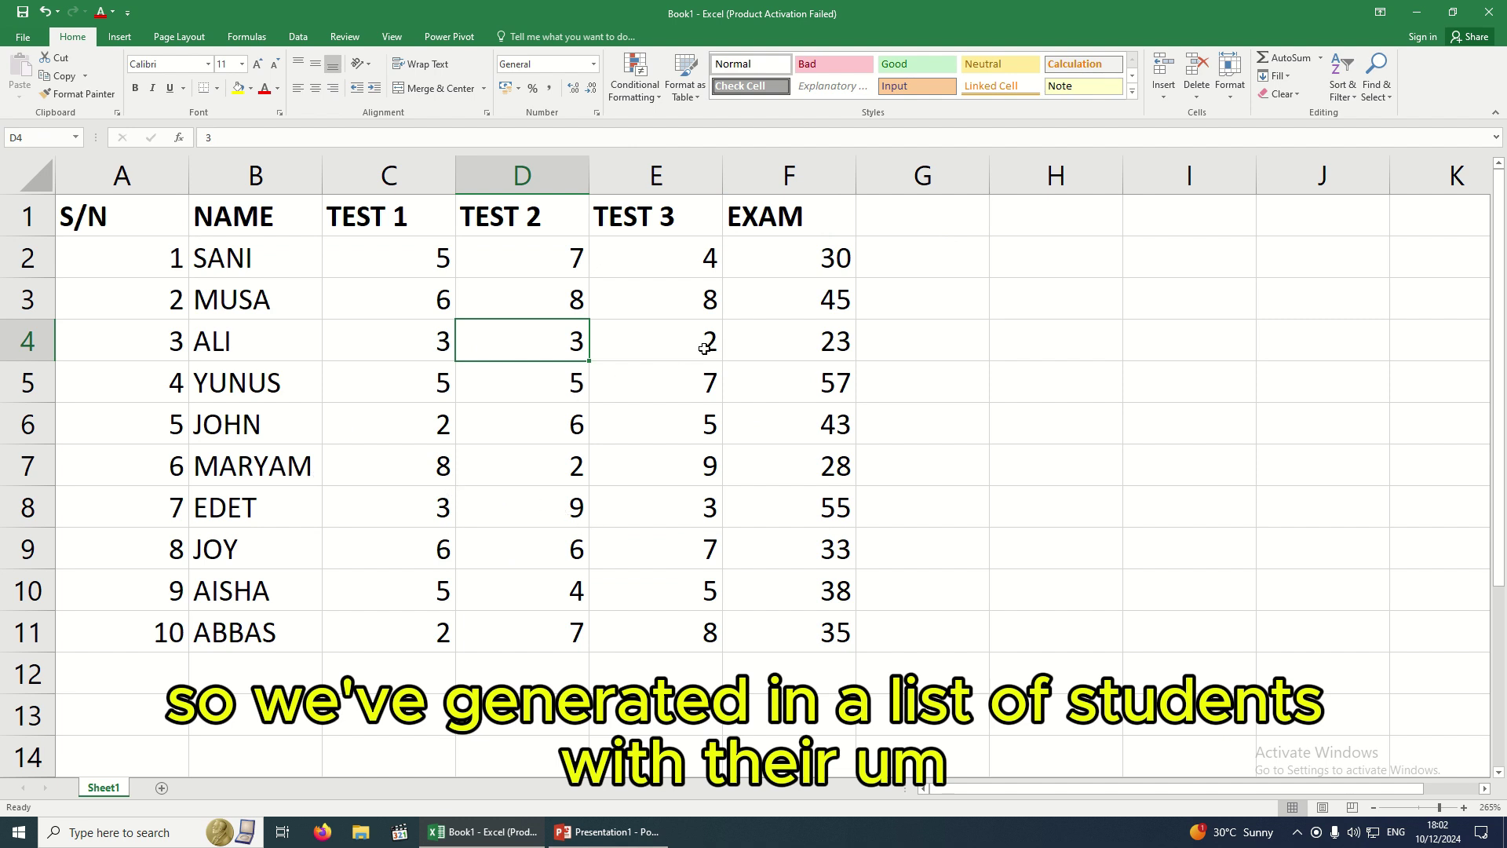
Enter the headings TOTAL, MINIMUM and MAXIMUM in cells G1 to I1
click(860, 218)
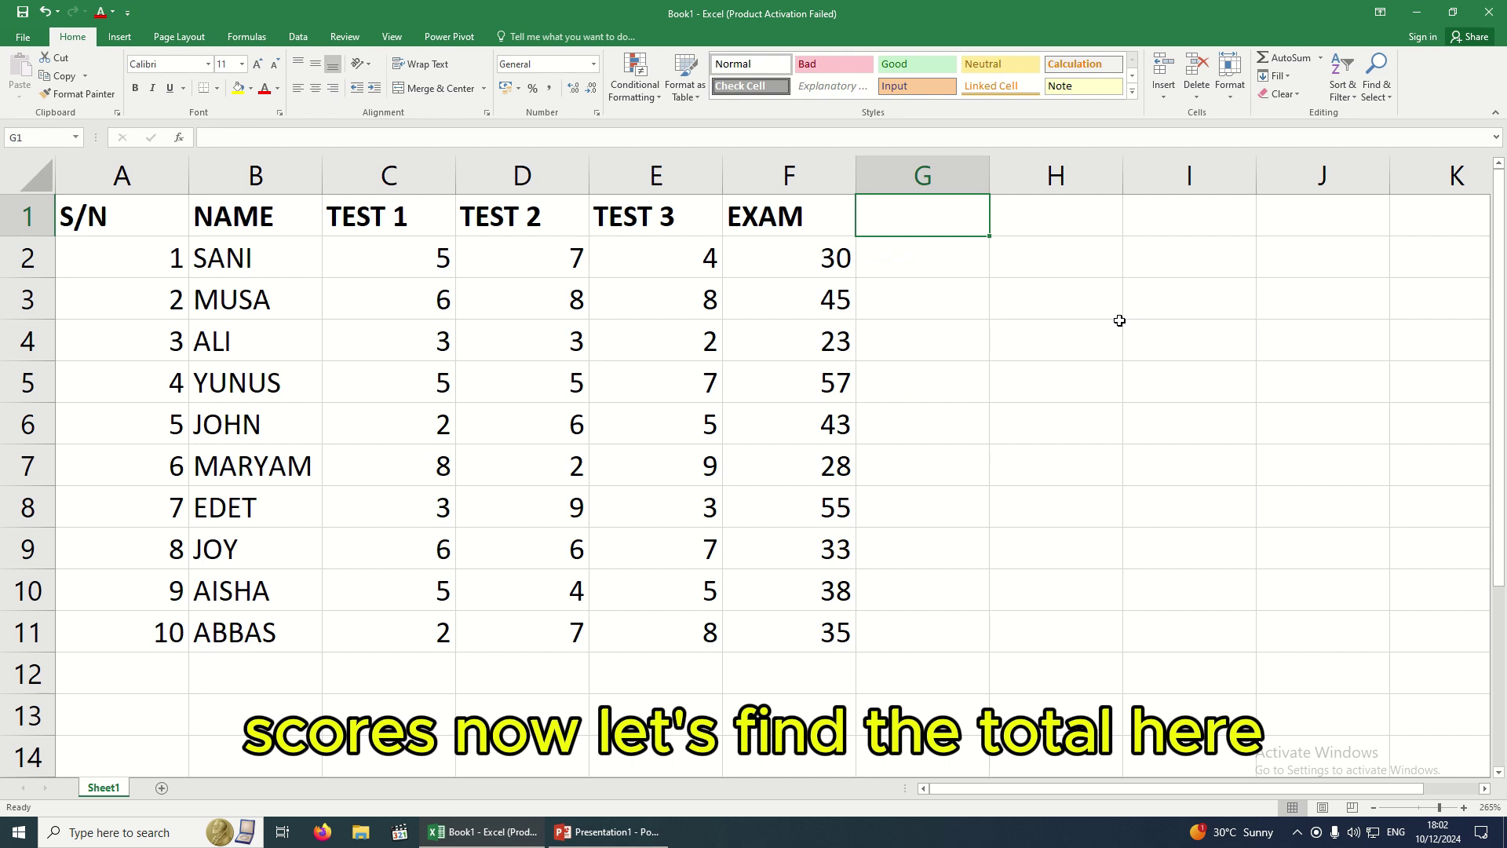
text(TOTAL)
key(Tab)
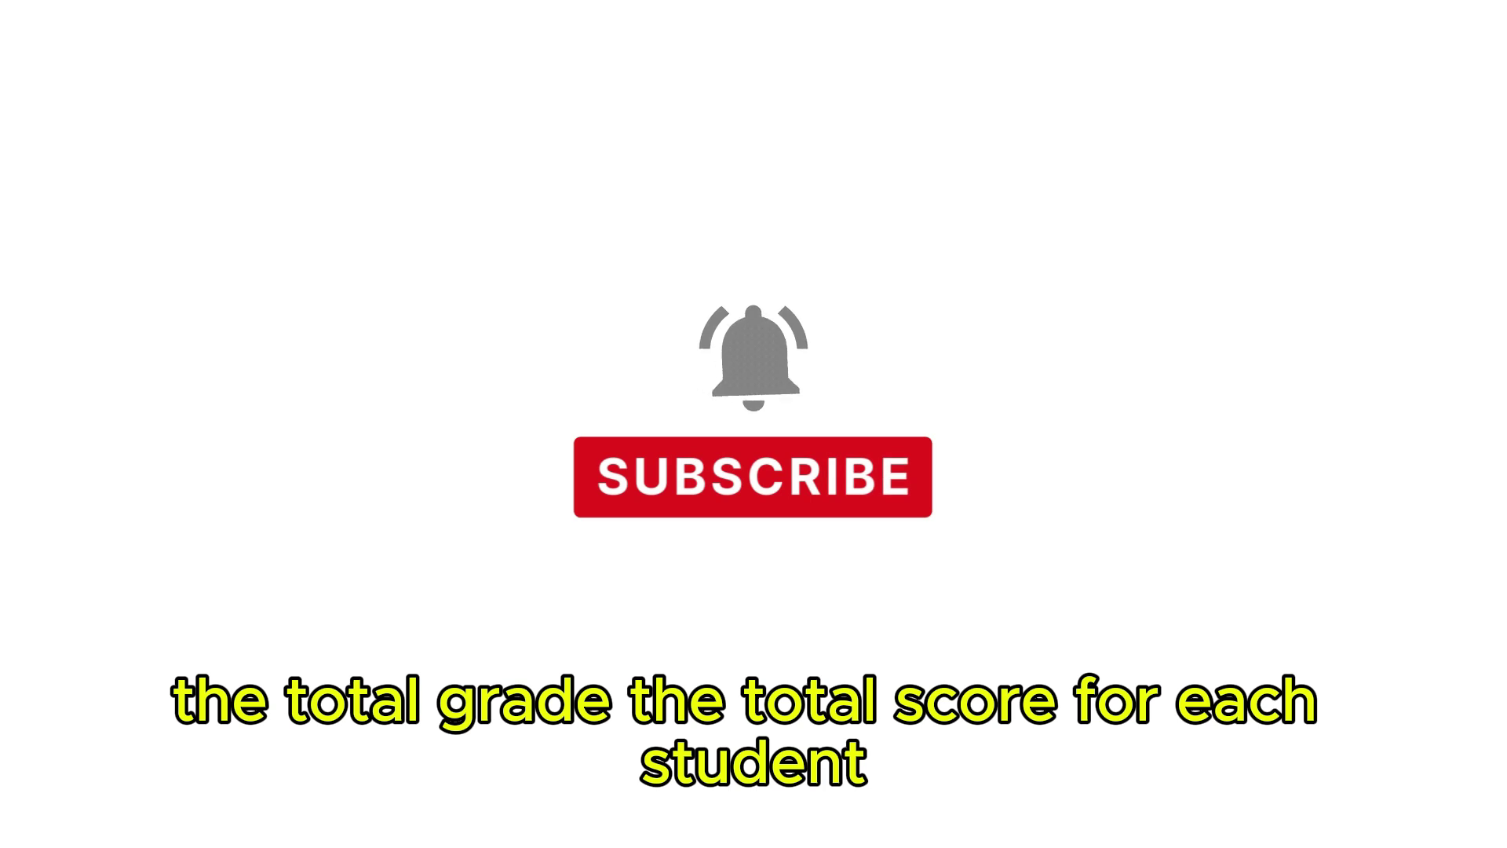
text(N)
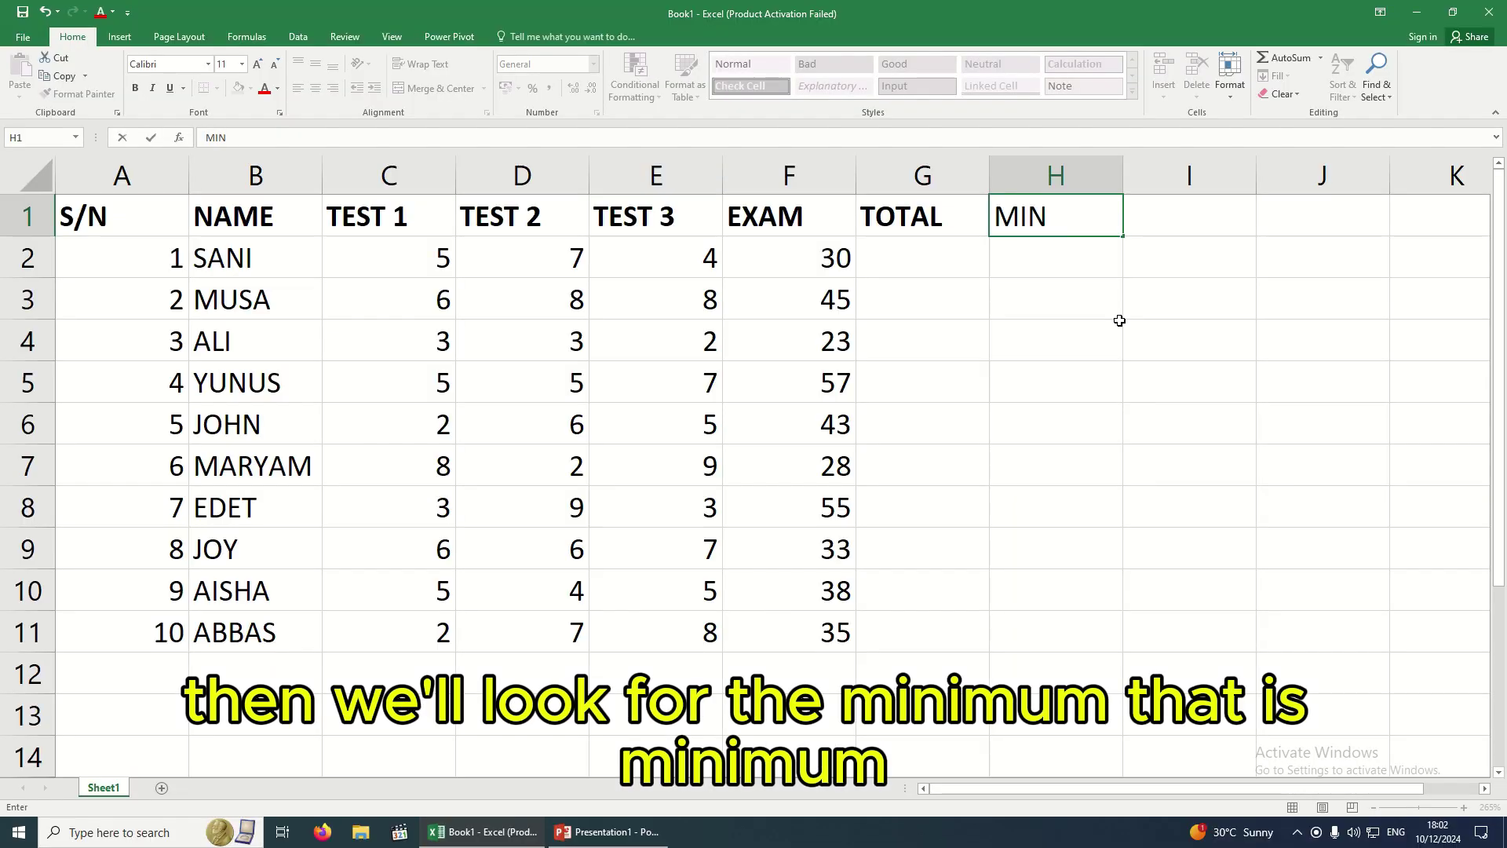
text(IMUM)
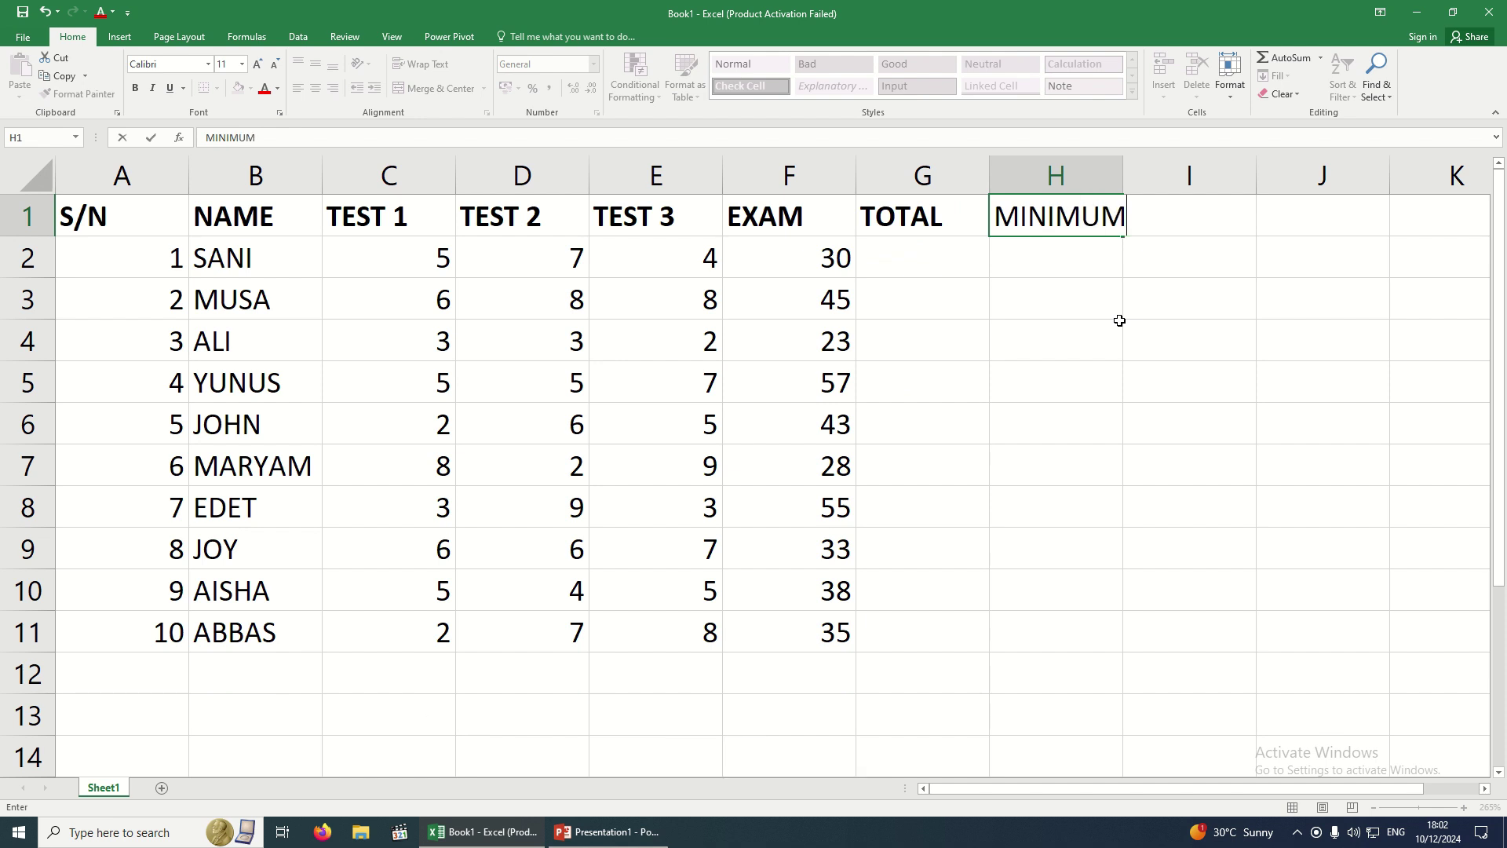
key(Tab)
text(M)
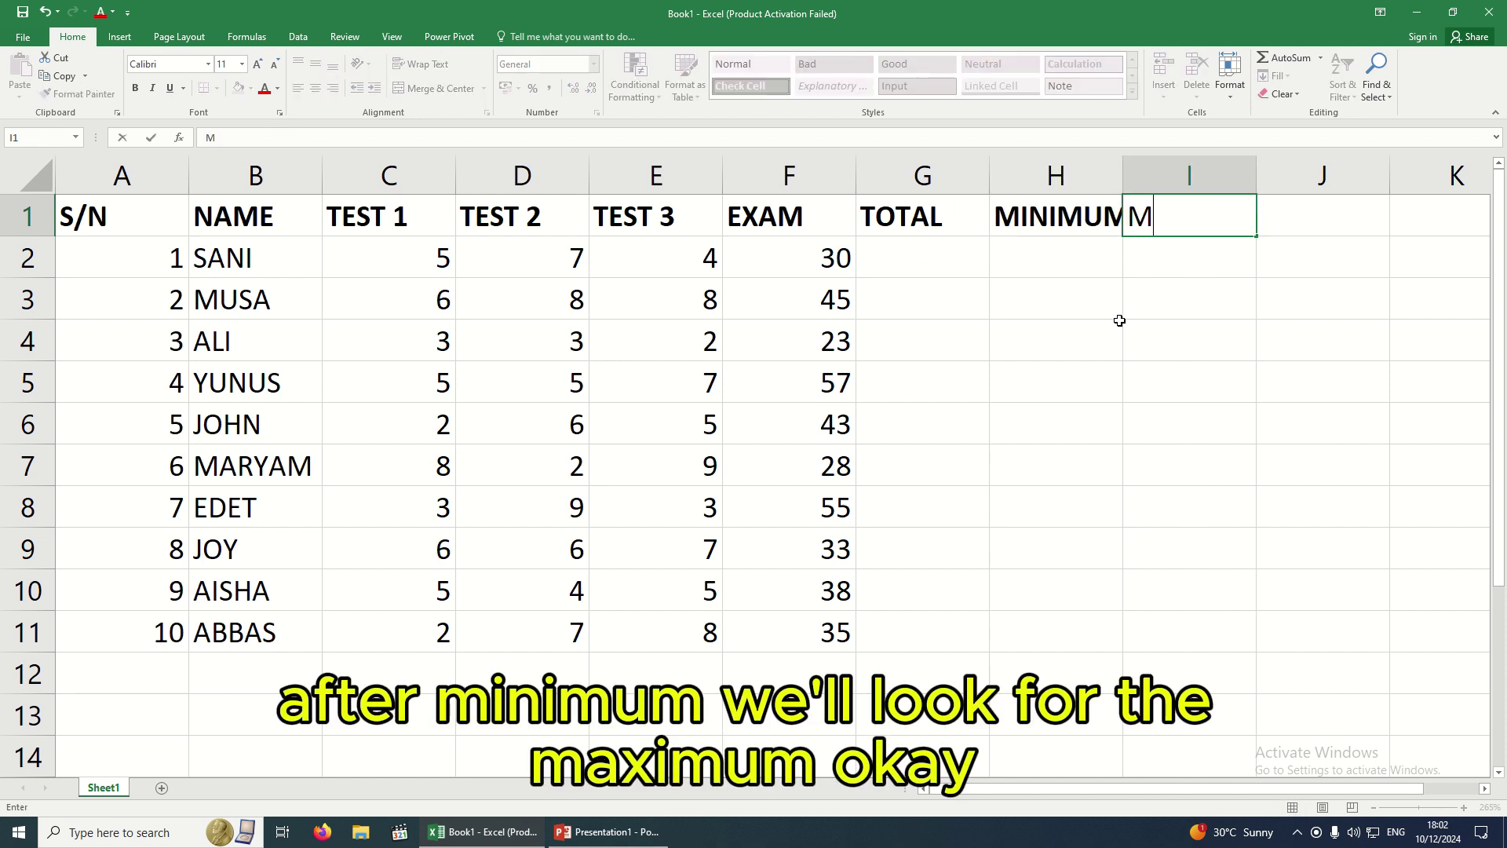
text(AXIMUM)
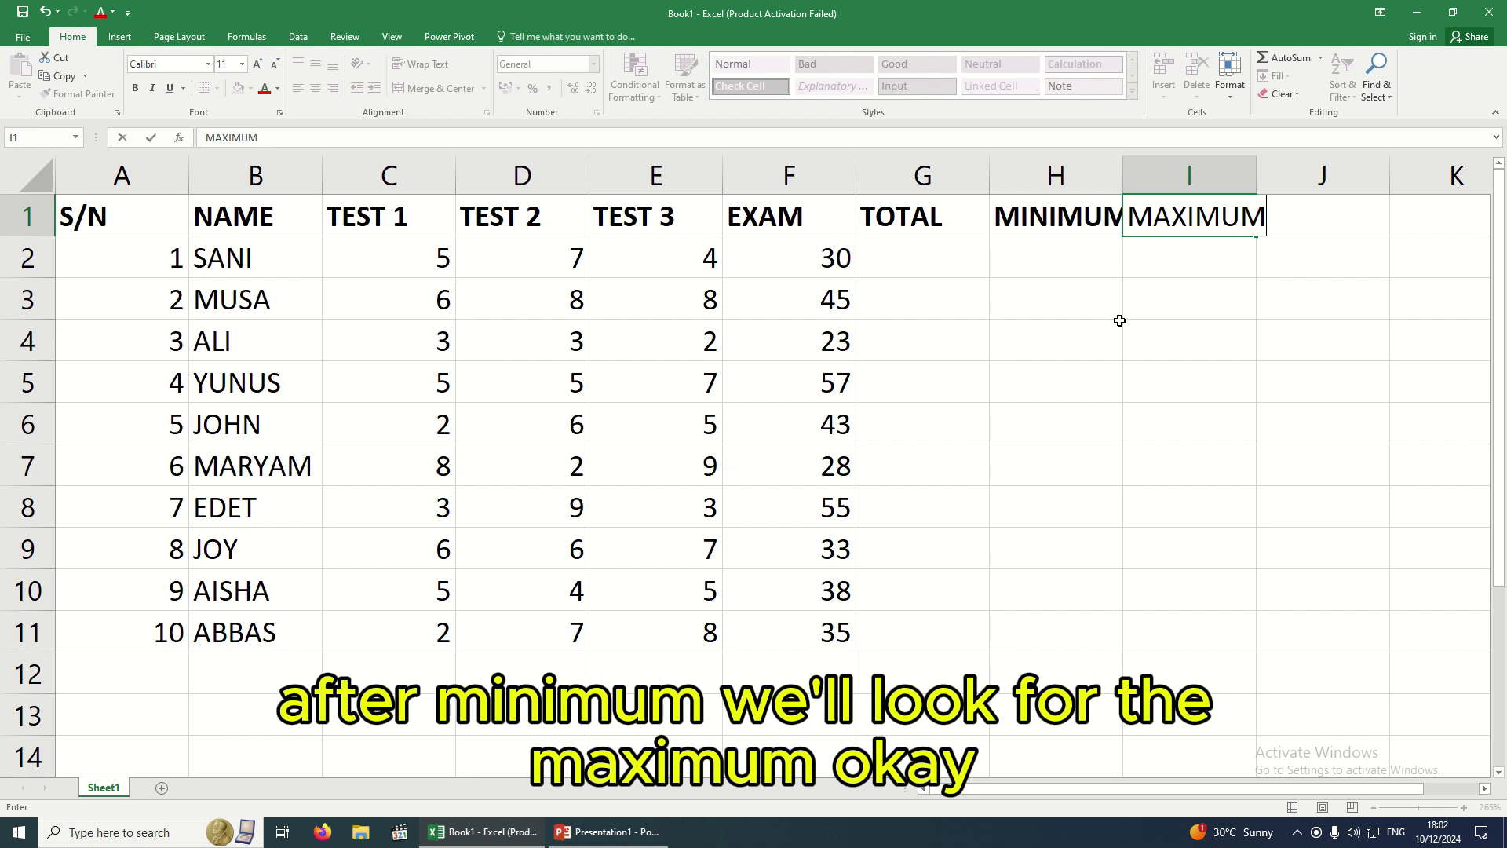
key(ctrl+Return)
key(Tab)
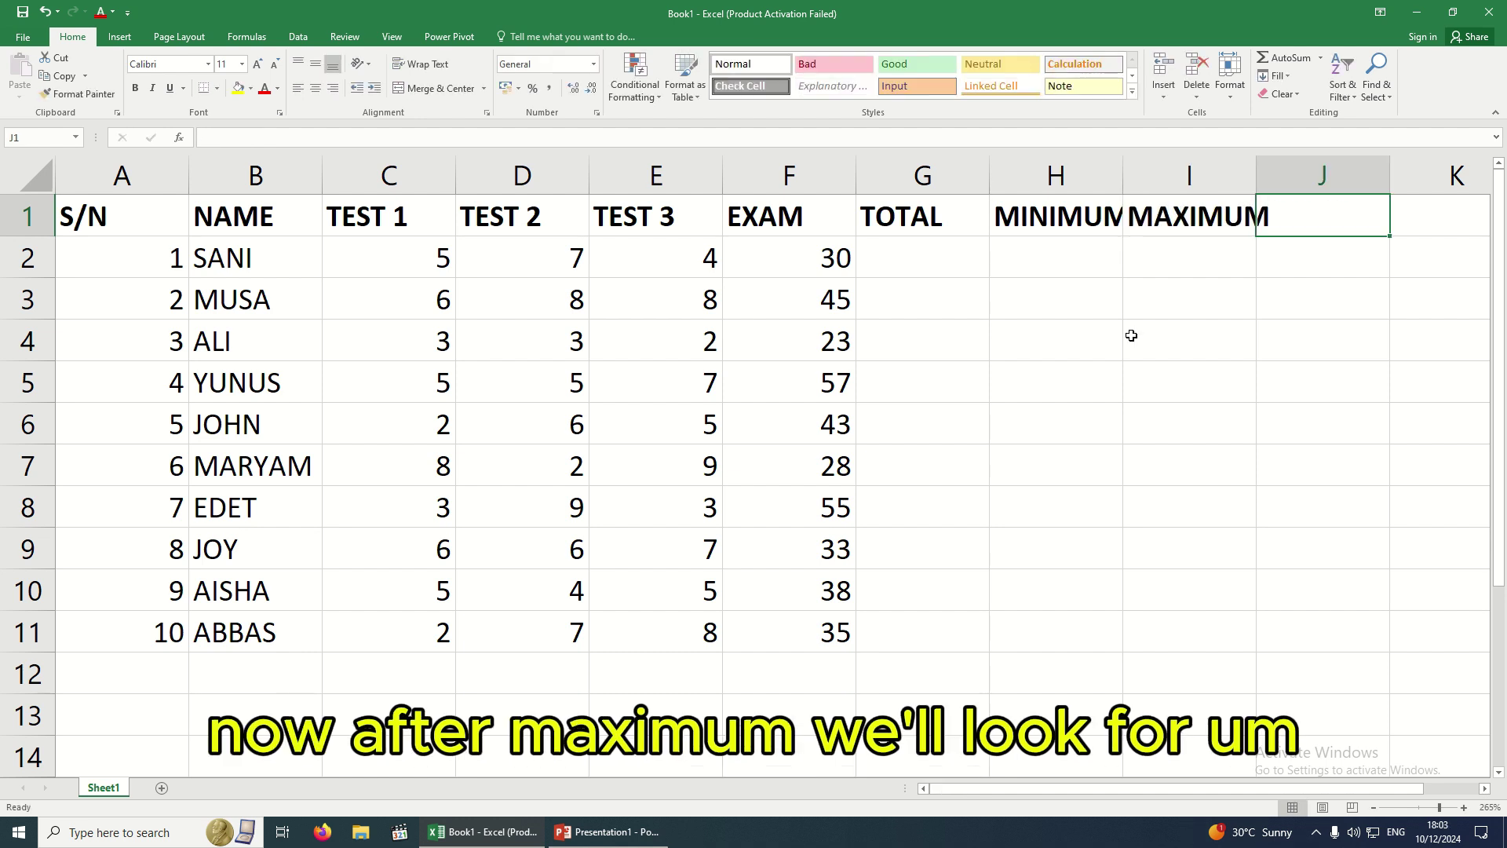
Enter the headings AVERAGE and GRADE in cells J1 and K1
text(AVE)
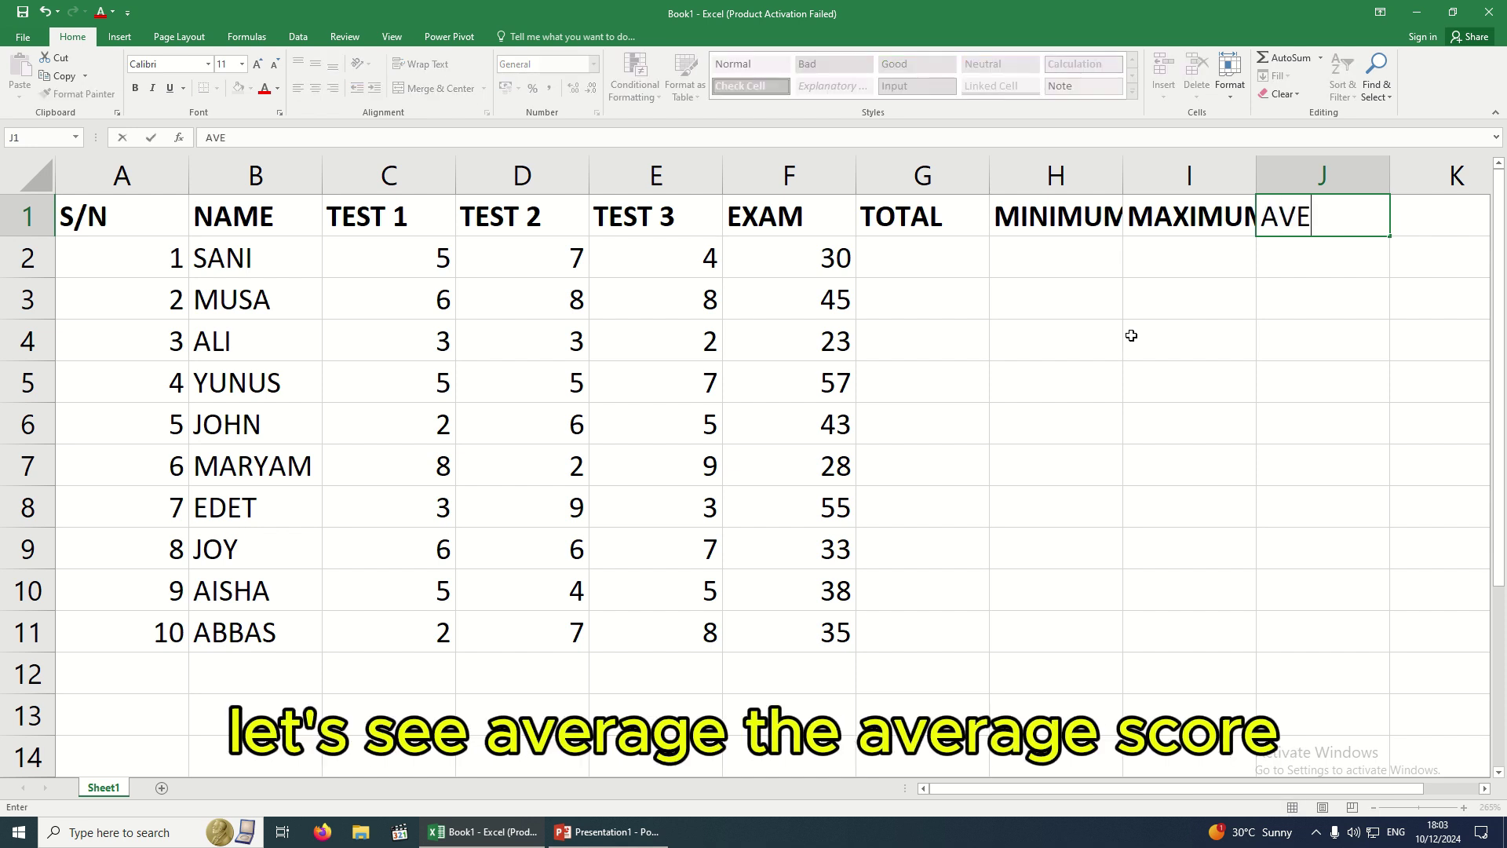
text(RAGE)
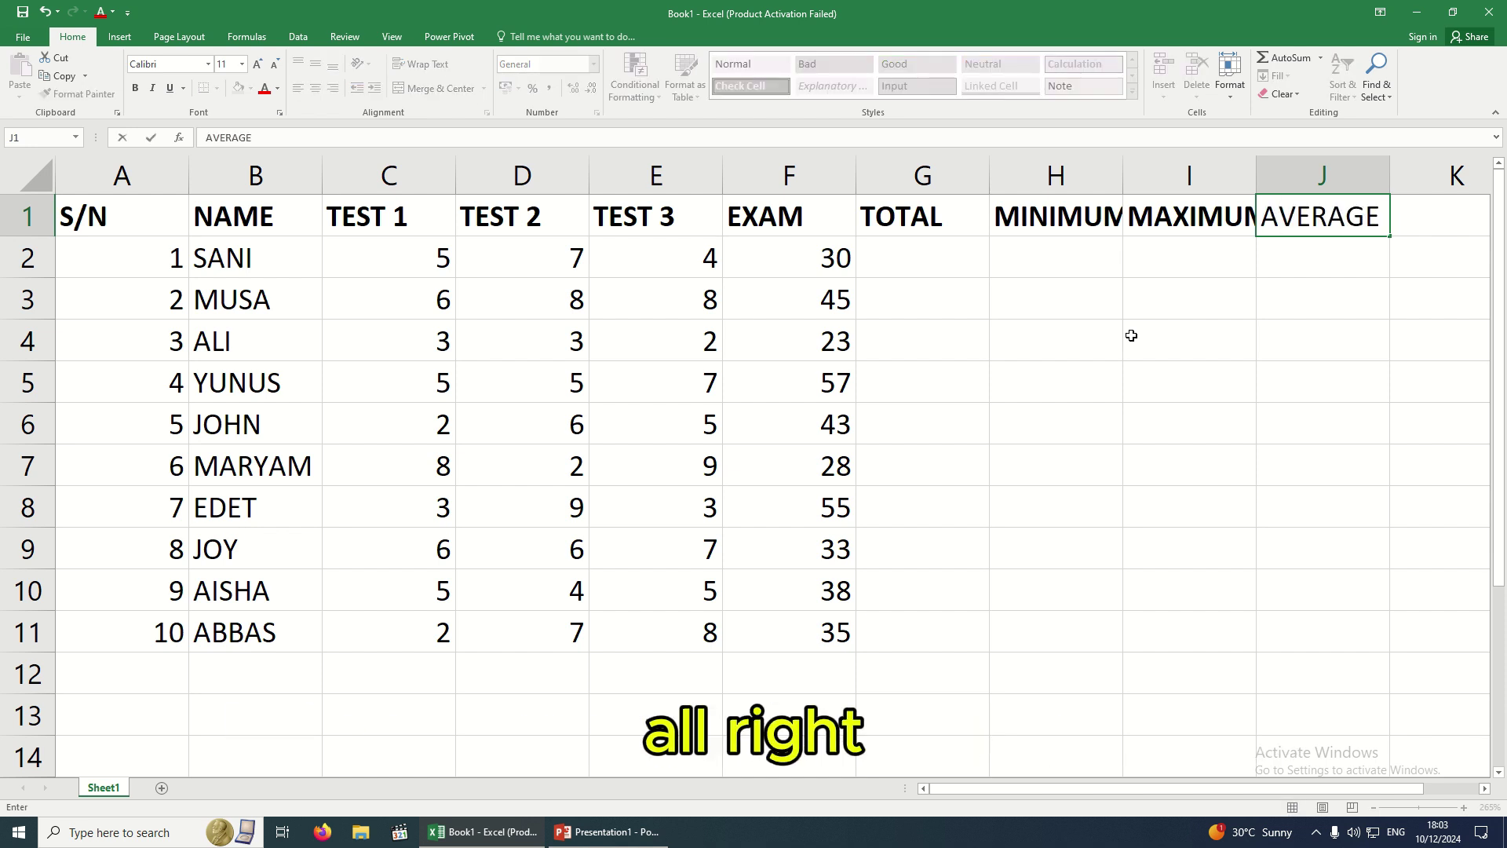
key(Tab)
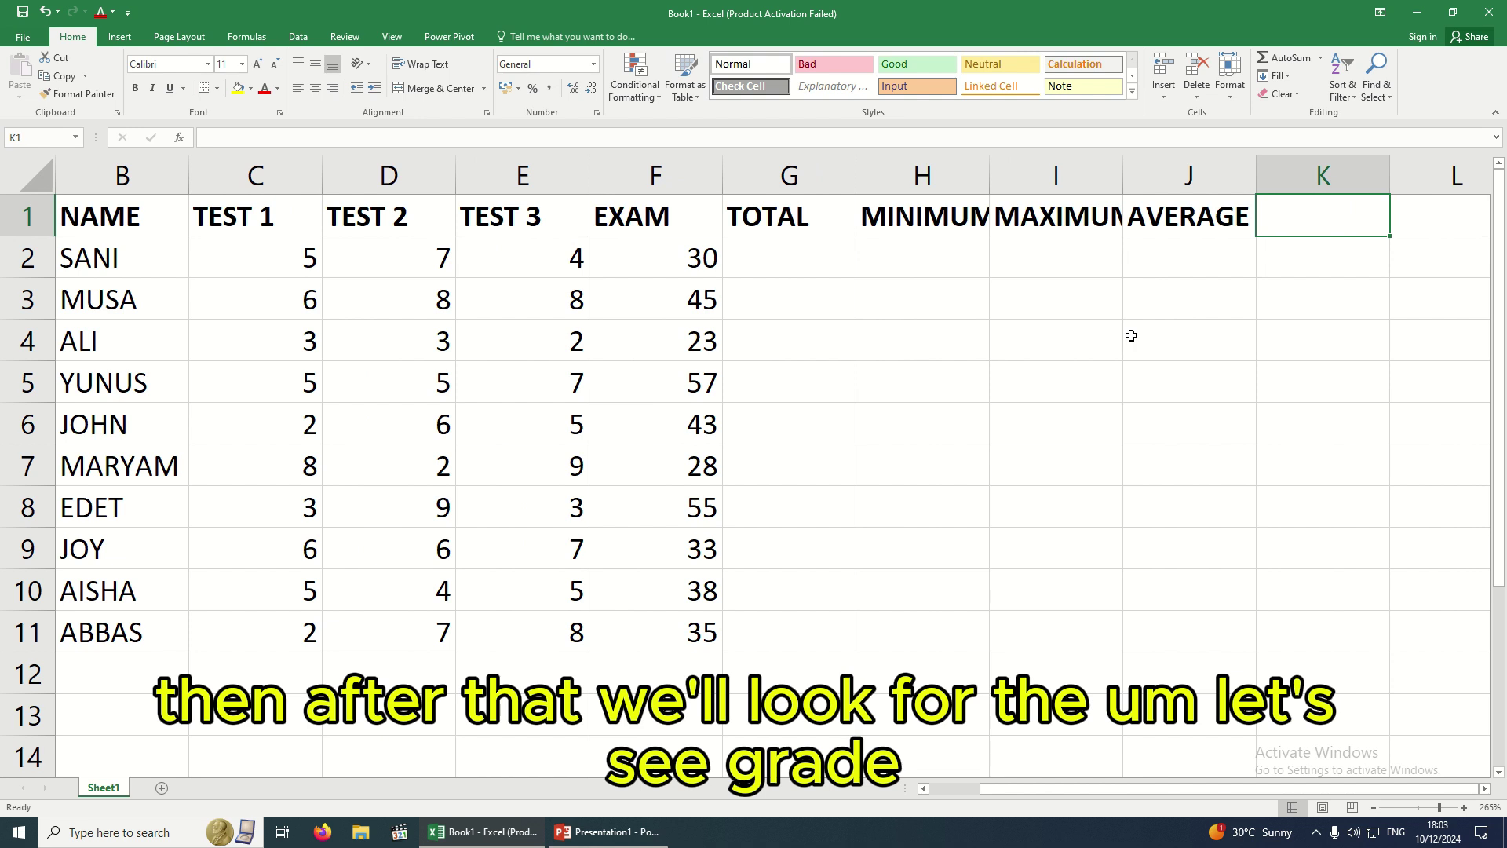
text(T)
key(BackSpace)
text(GRADE)
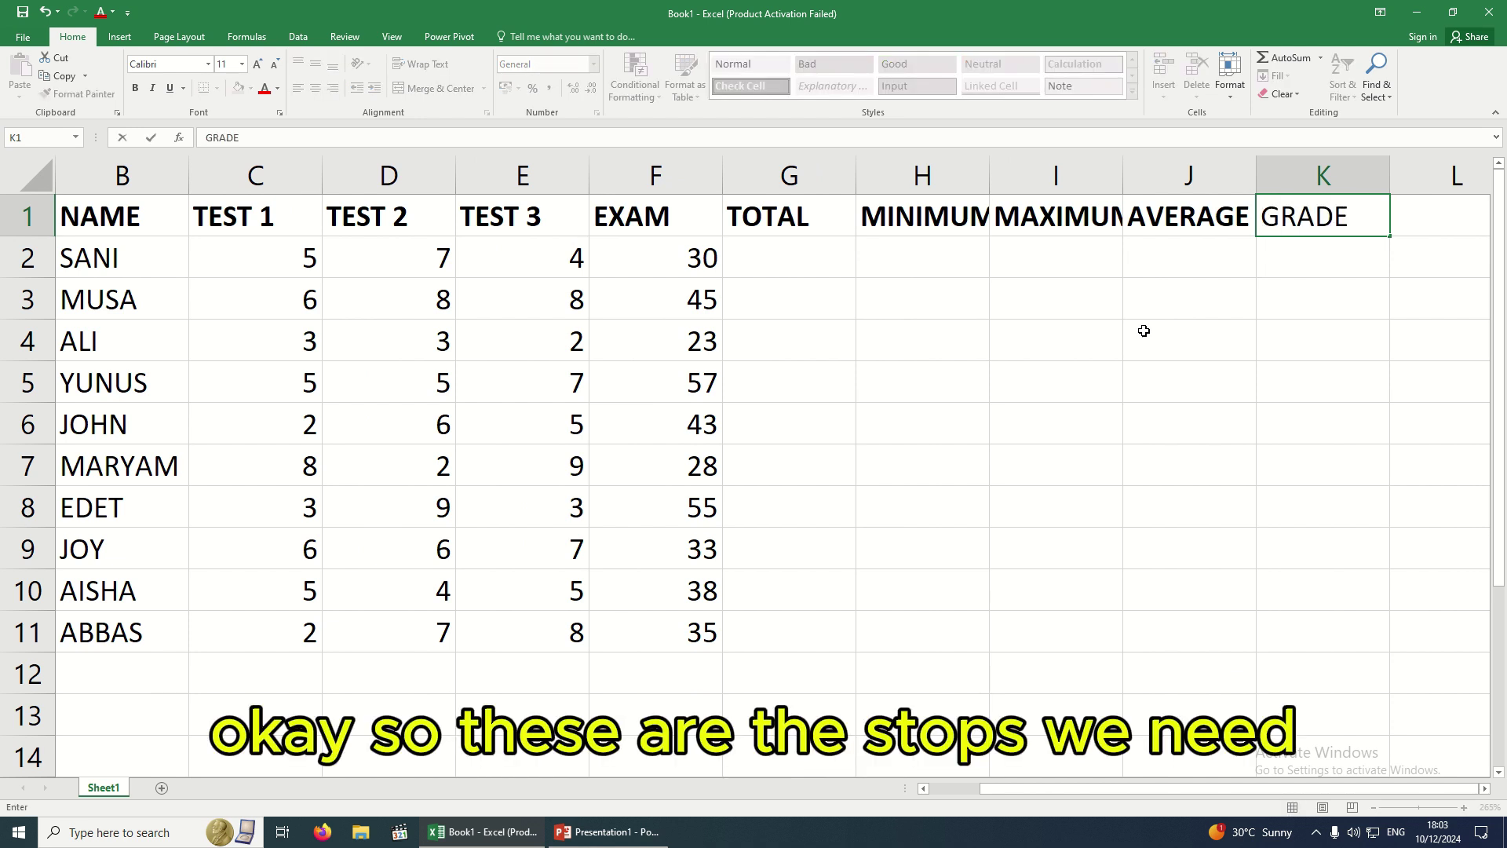
Auto-fit the width of column H to its MINIMUM heading
drag(1075, 793, 989, 790)
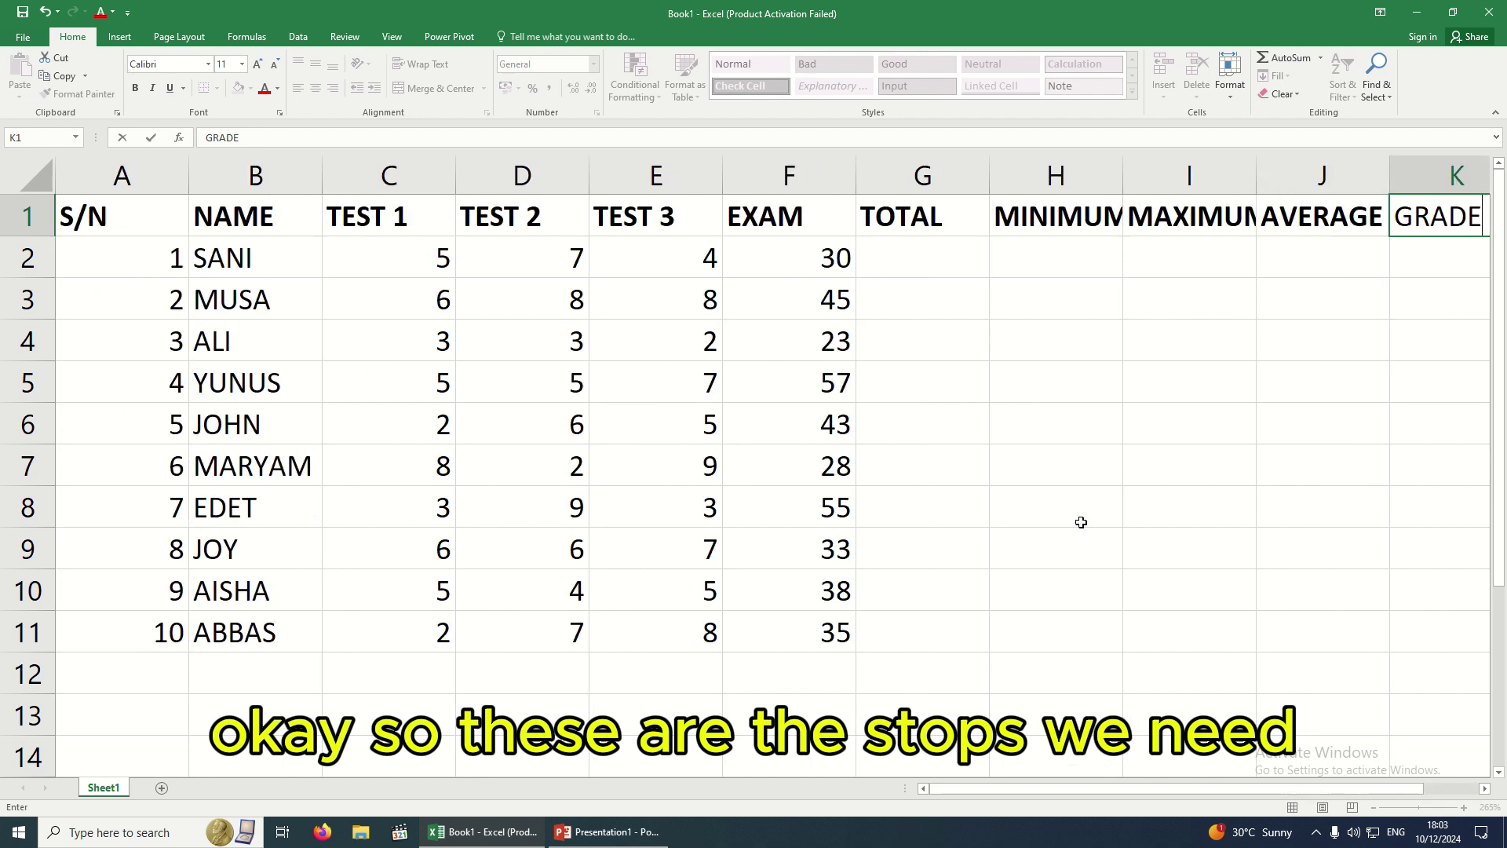
click(1119, 176)
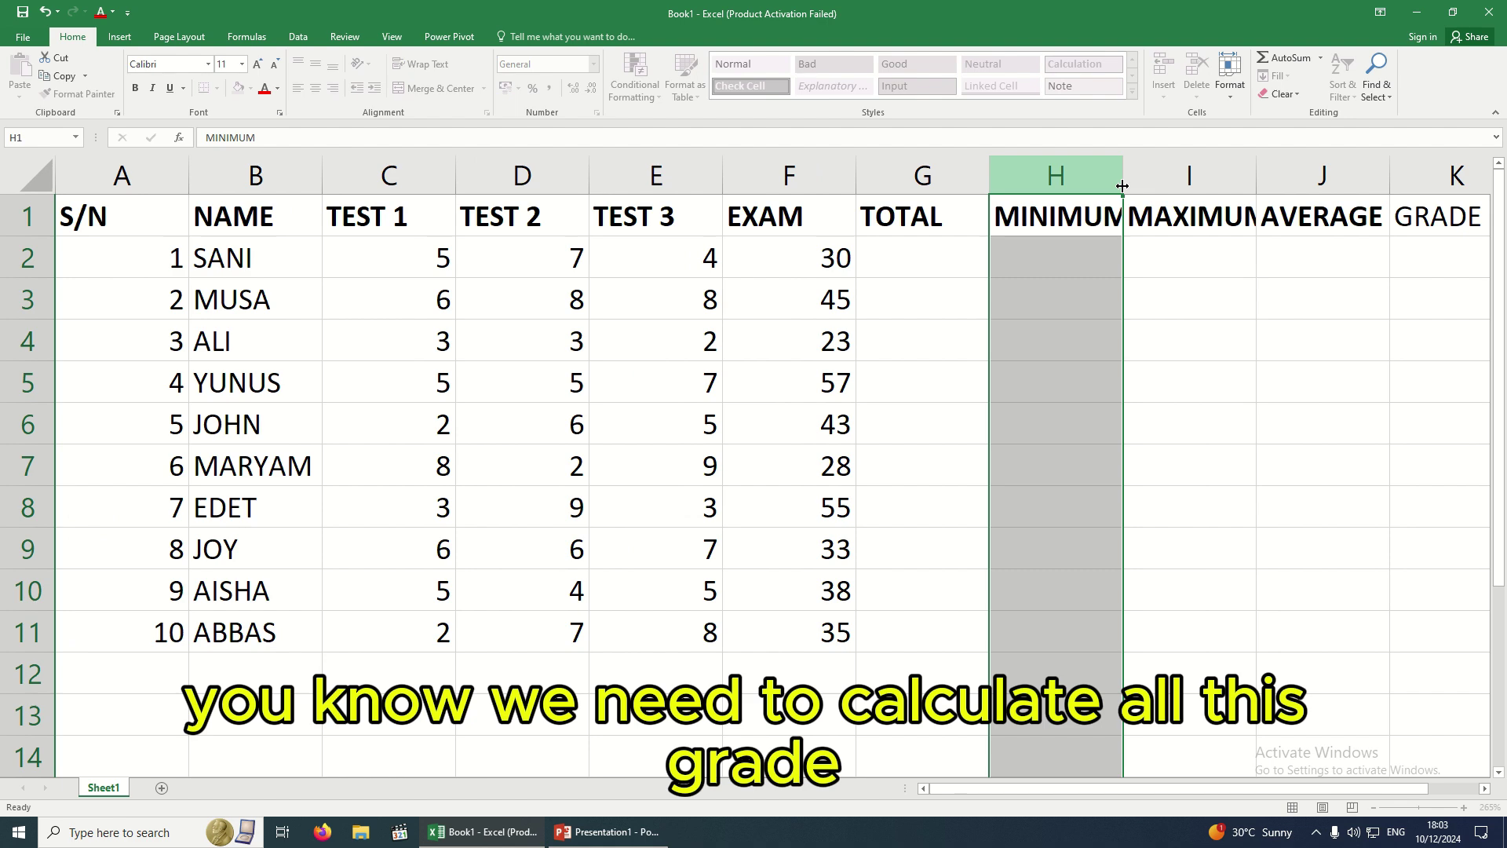
double_click(1123, 178)
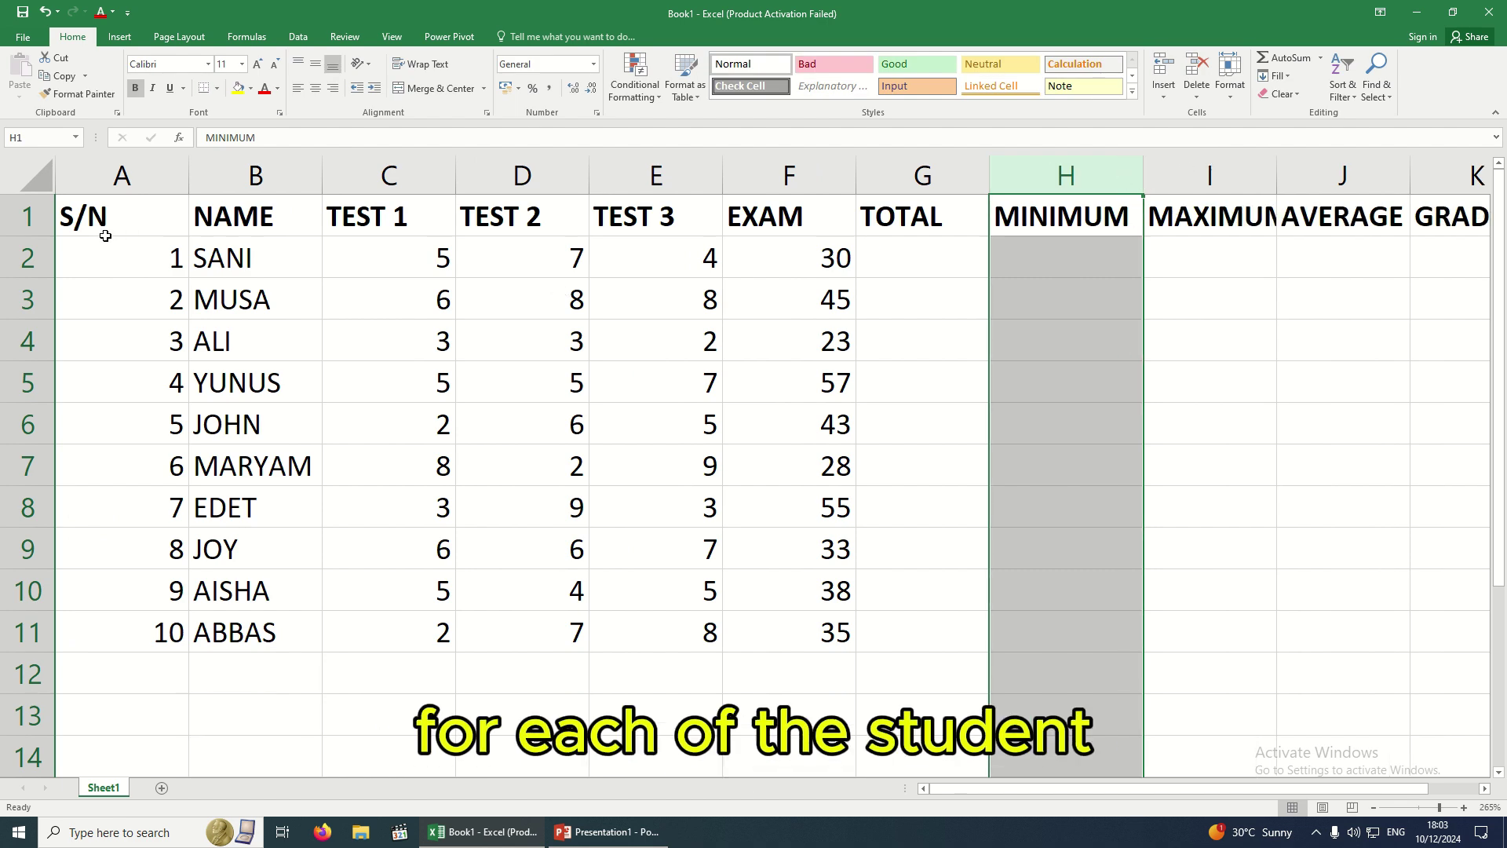
Give the headings in cells A1 to K1 a blue fill and white font colour
drag(68, 215, 1238, 225)
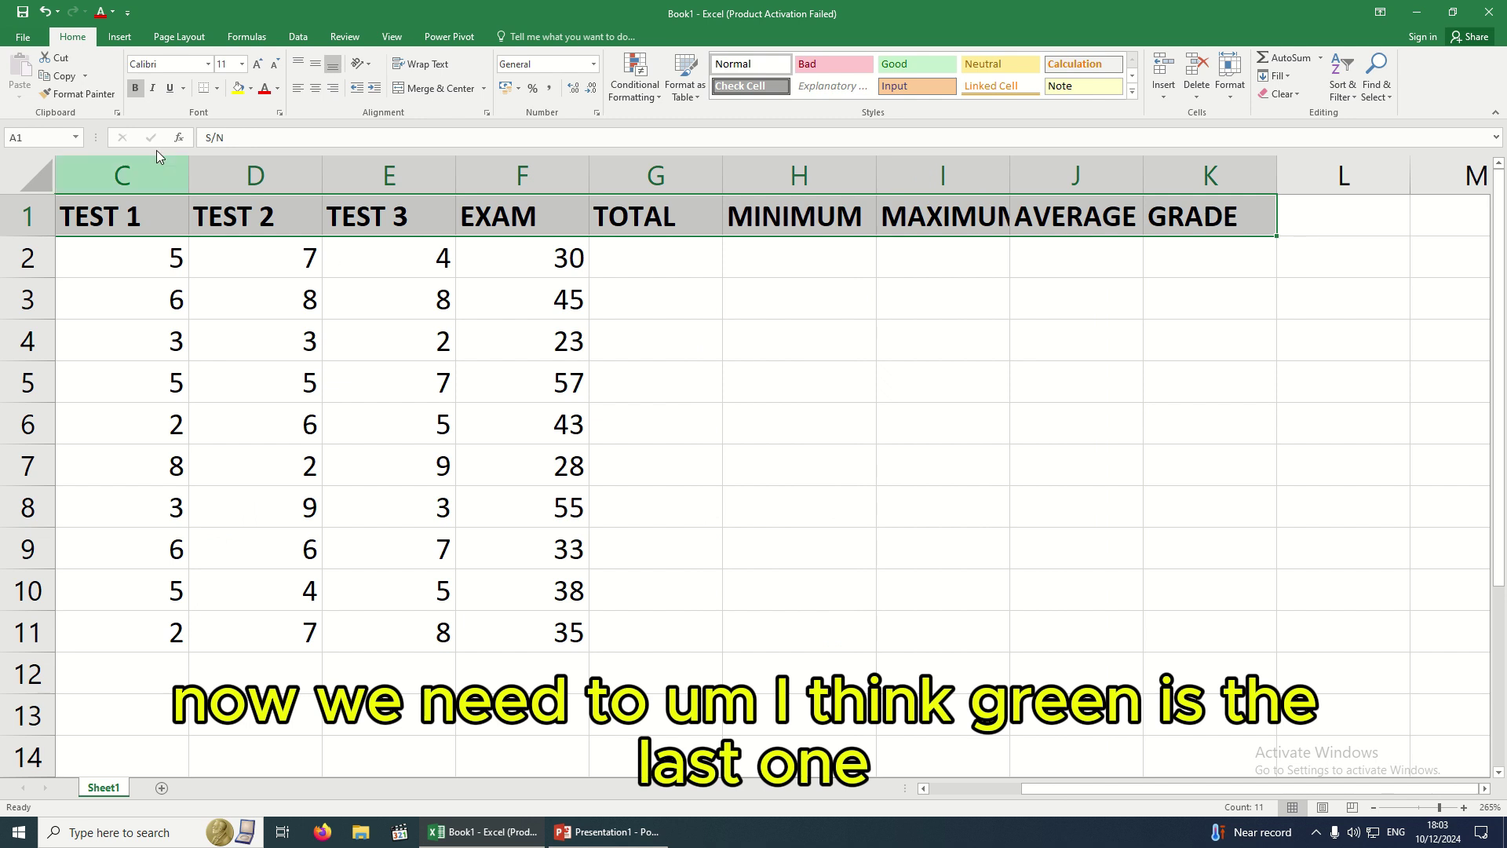
click(252, 89)
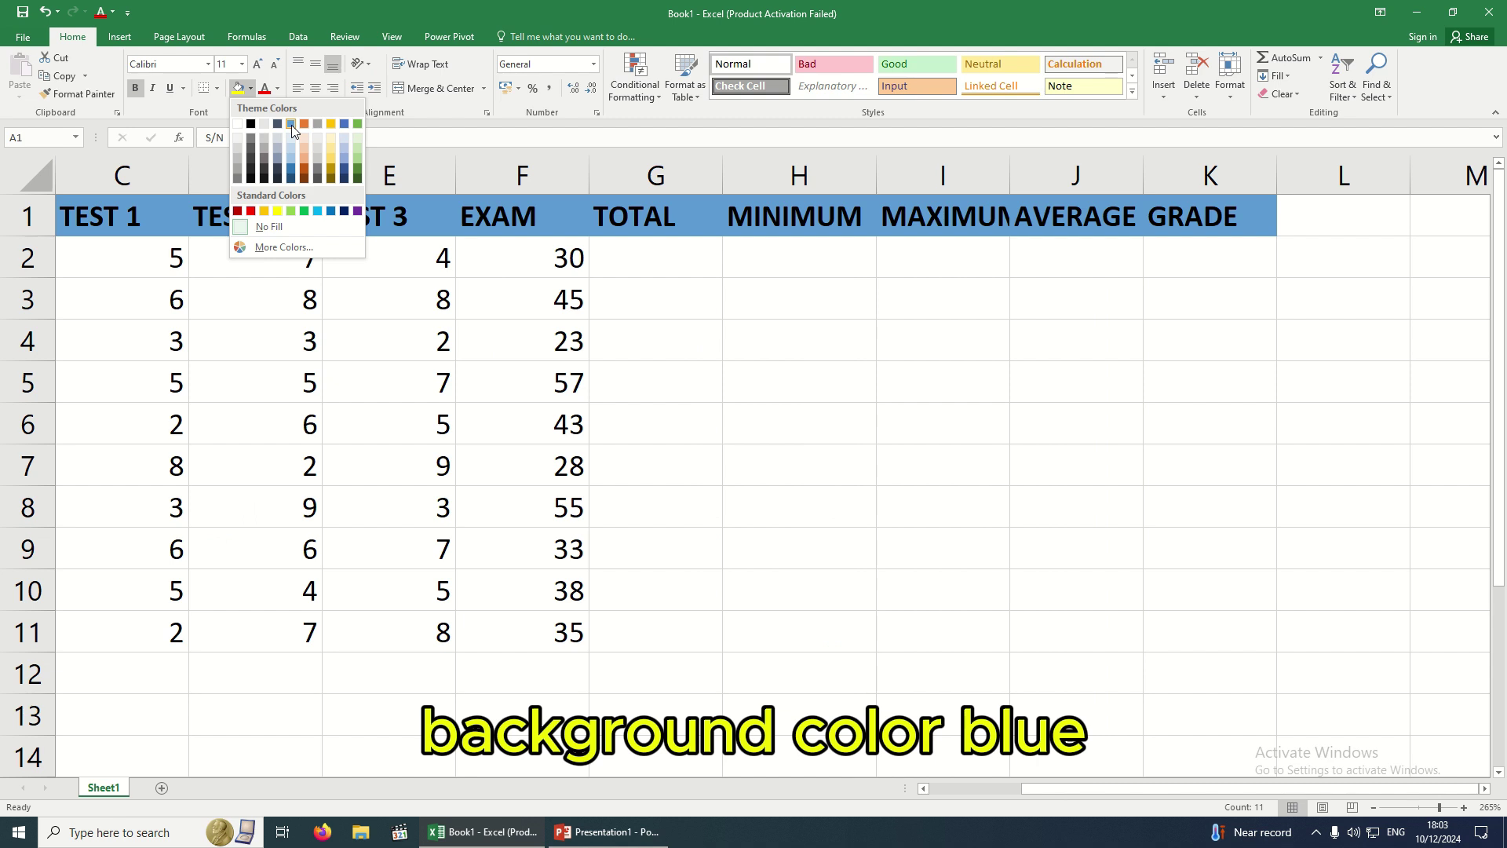
click(290, 125)
click(277, 89)
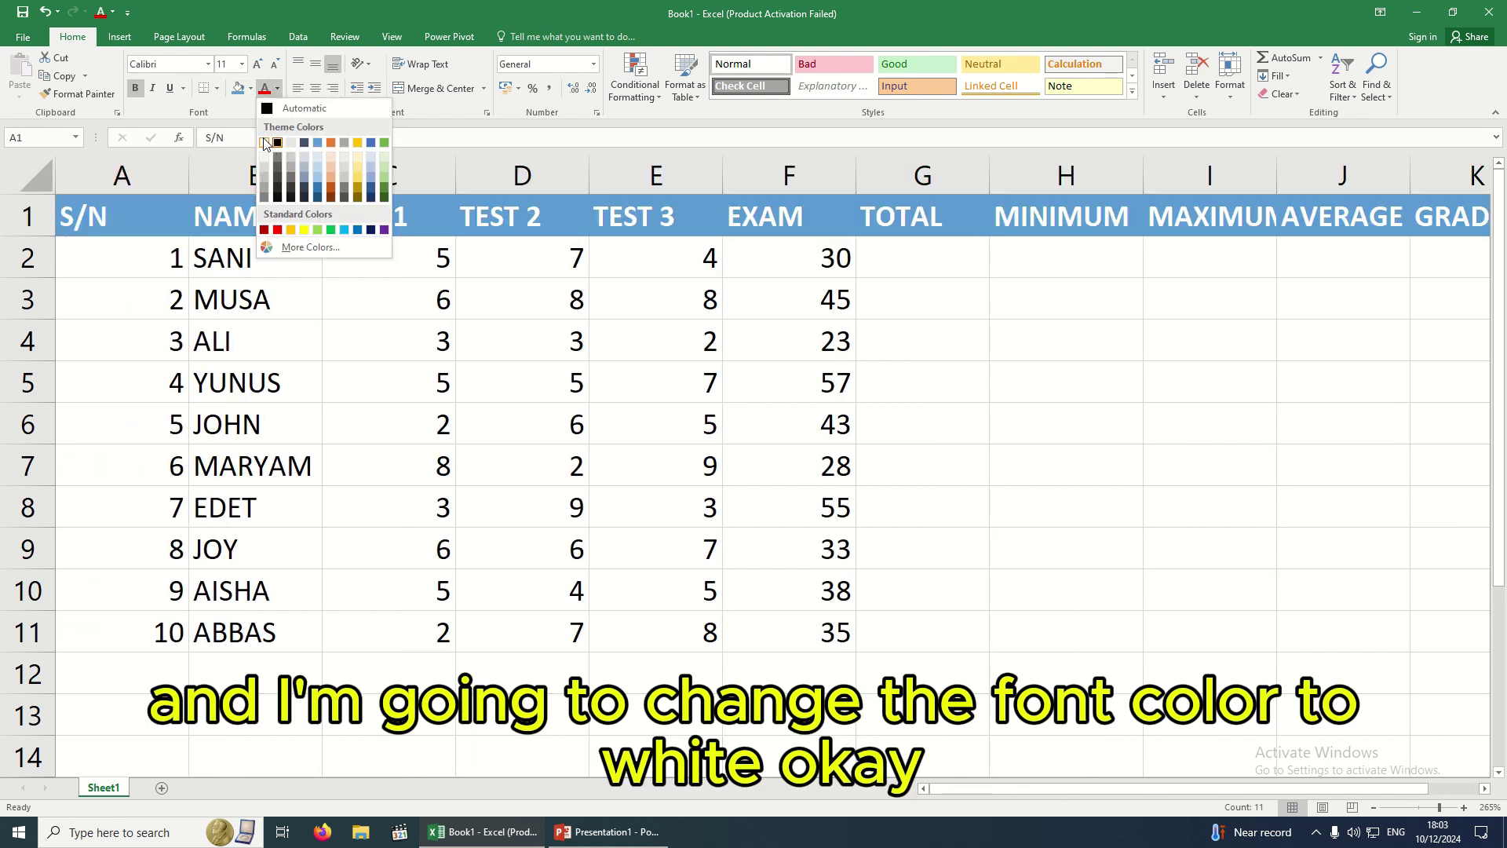
click(265, 139)
click(547, 416)
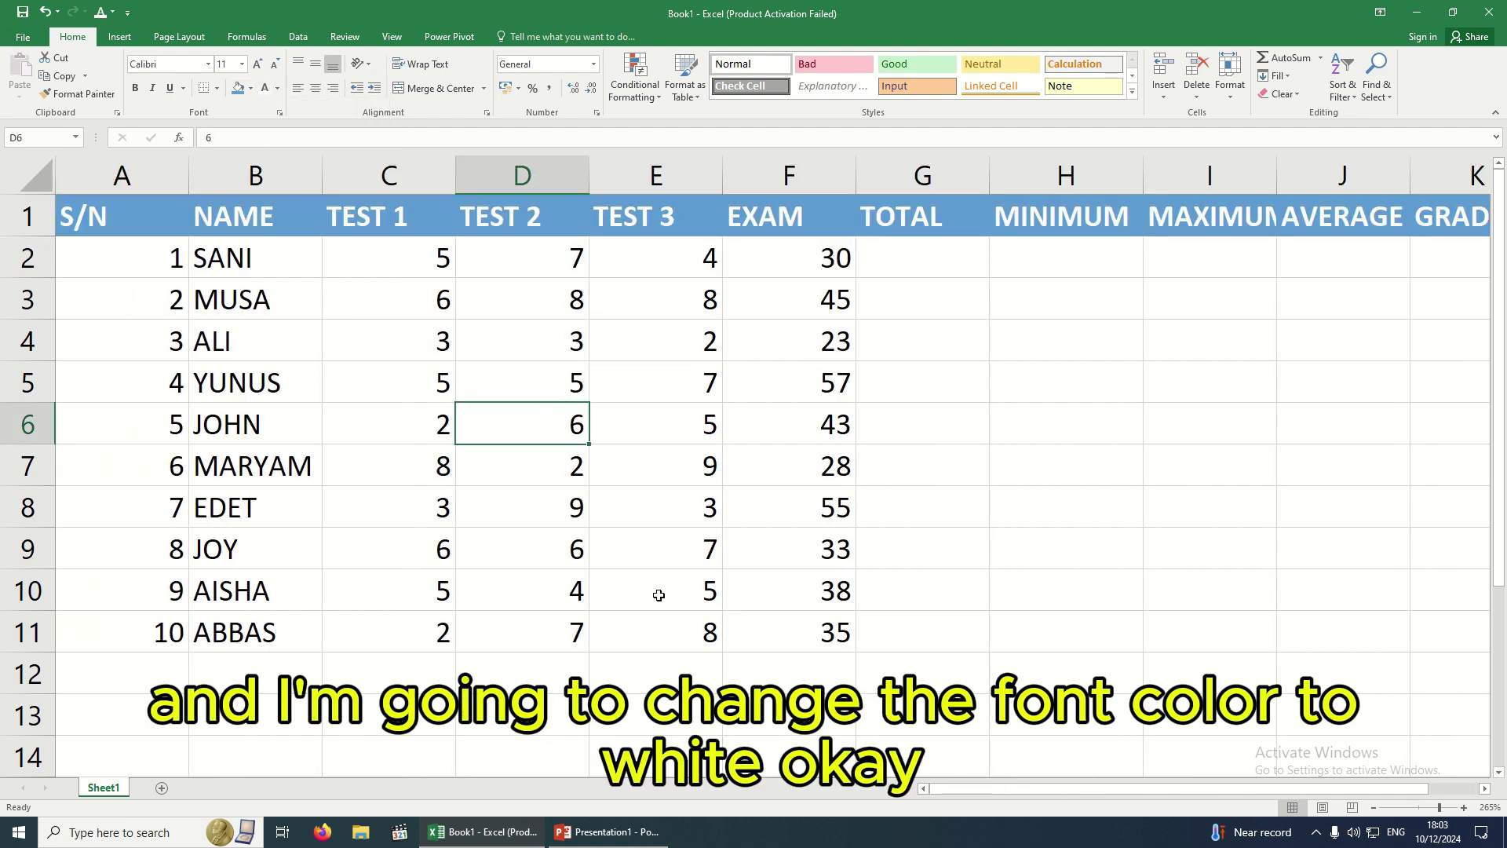
Insert a blank row above the heading row of the student table
drag(936, 783, 1005, 787)
scroll(767, 578, down, 7)
scroll(769, 590, up, 6)
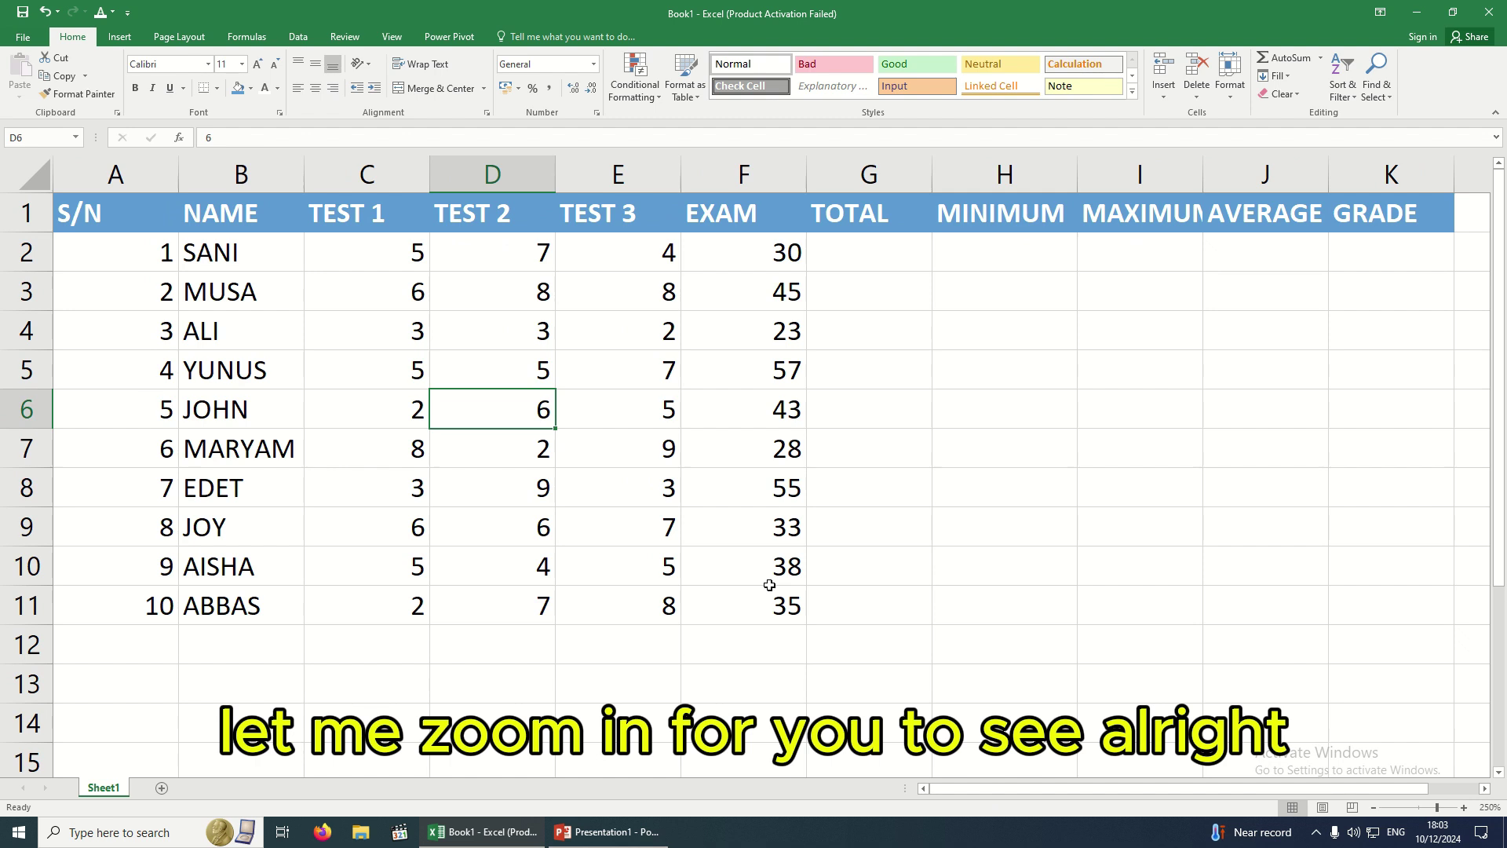
click(292, 288)
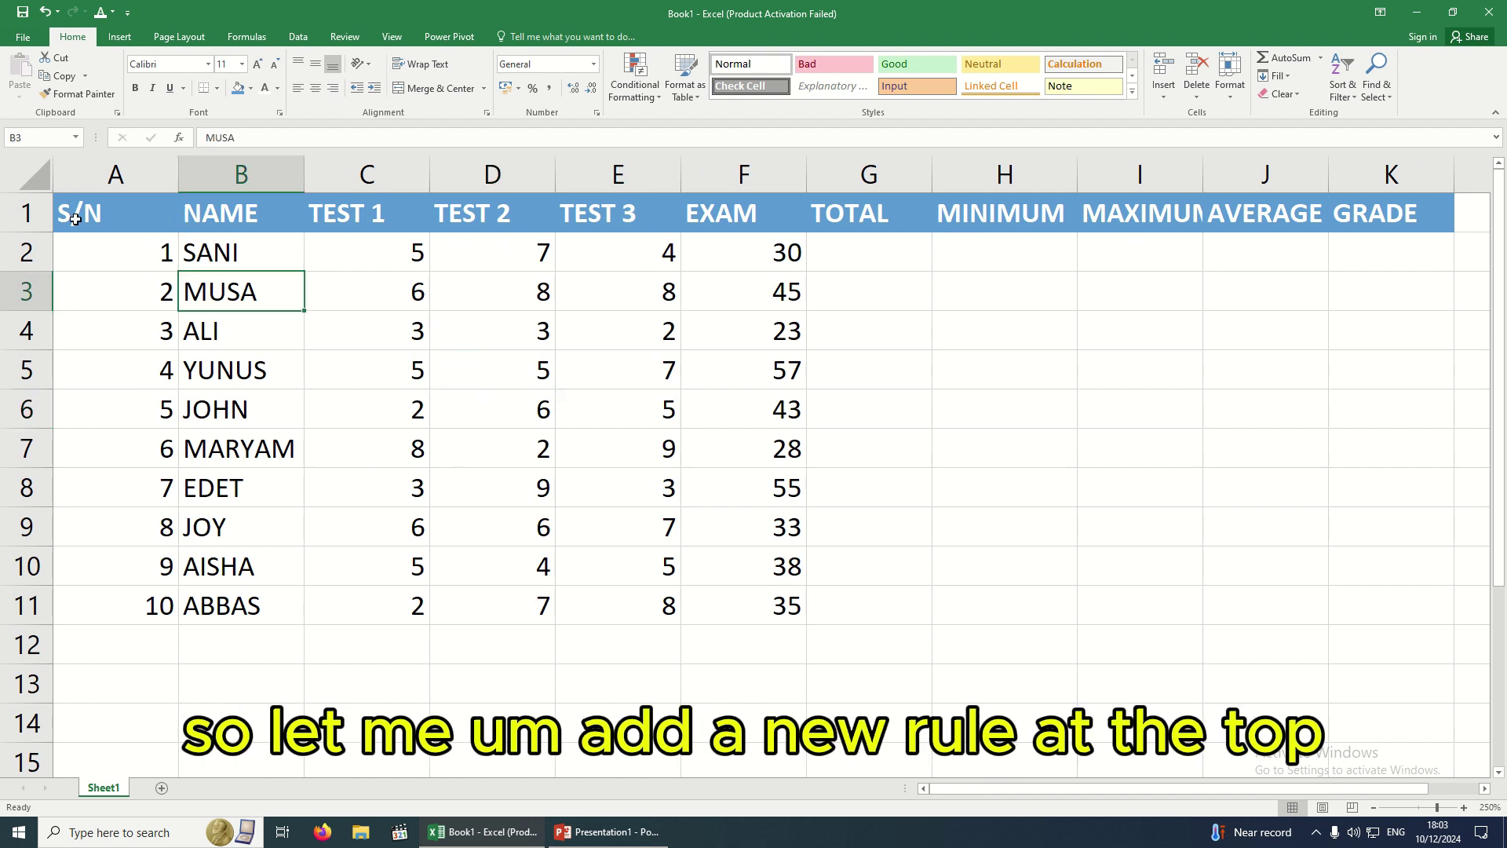
click(26, 211)
right_click(245, 211)
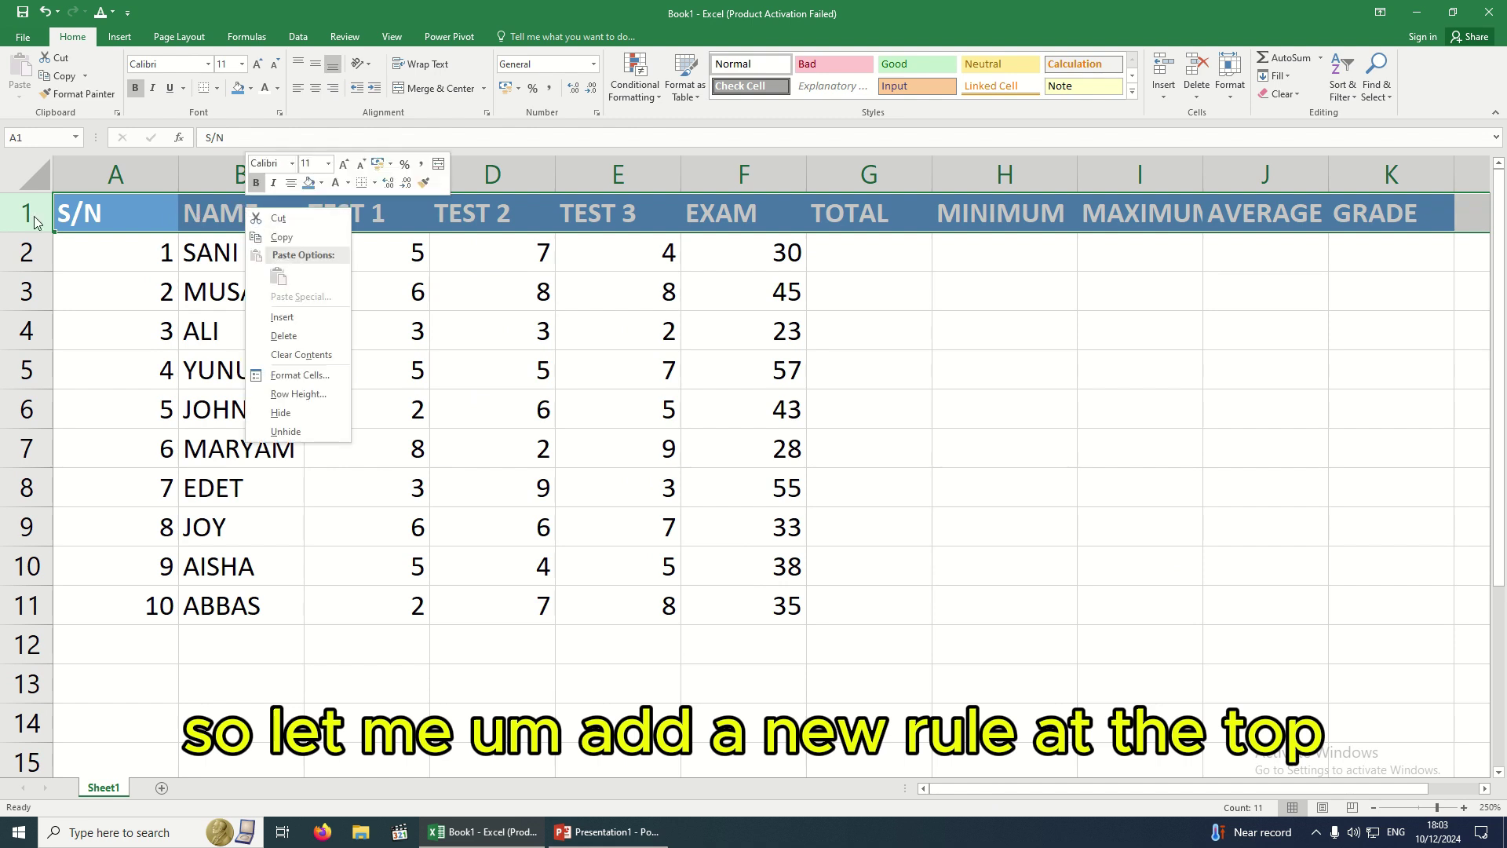
click(300, 318)
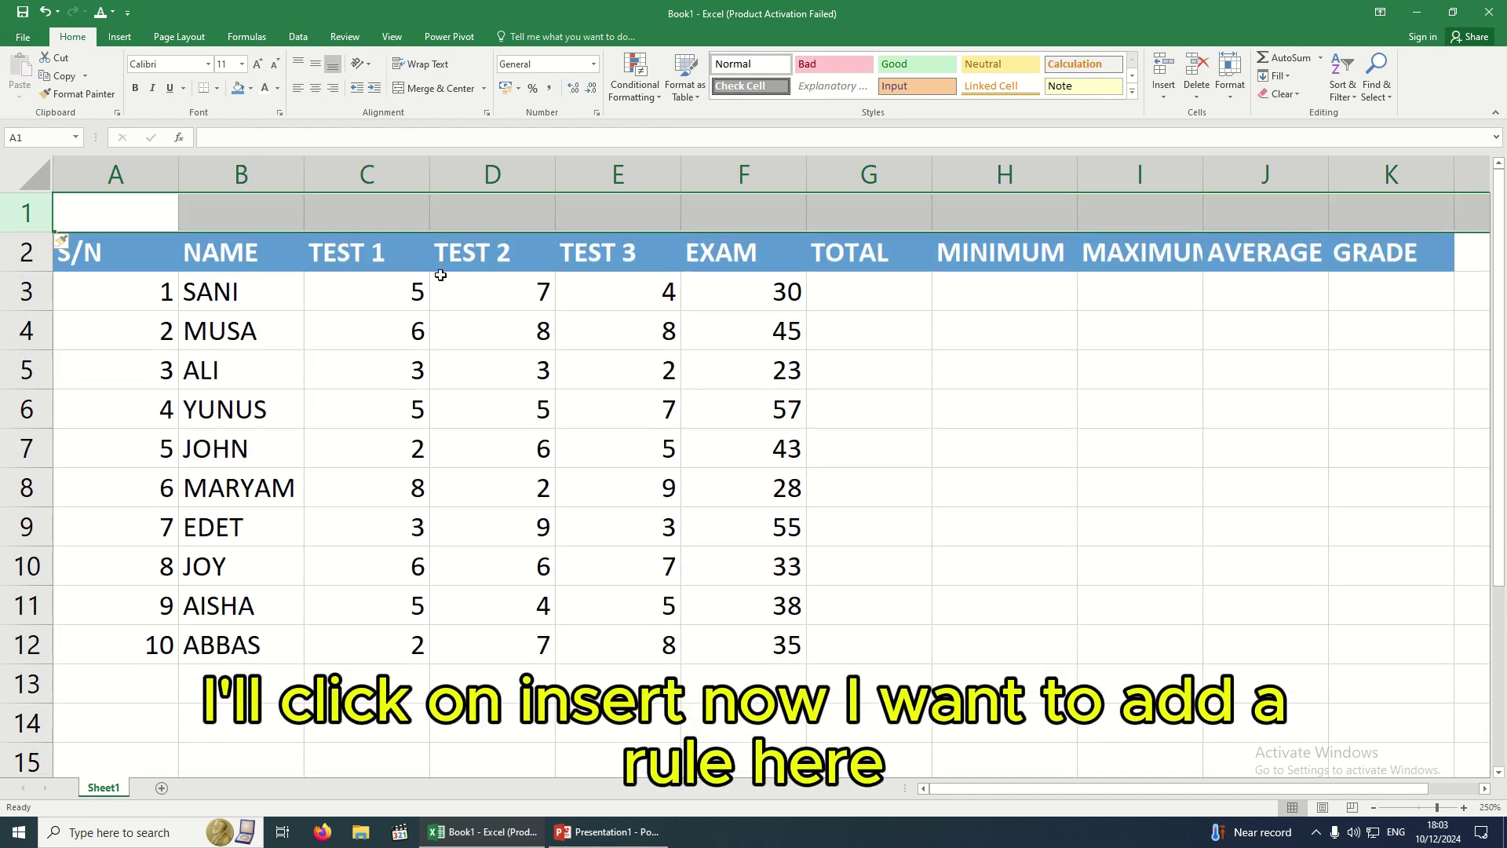
Merge and centre cells A1 to K1 and enter the title STUDENTS RECORD
drag(169, 210, 1356, 209)
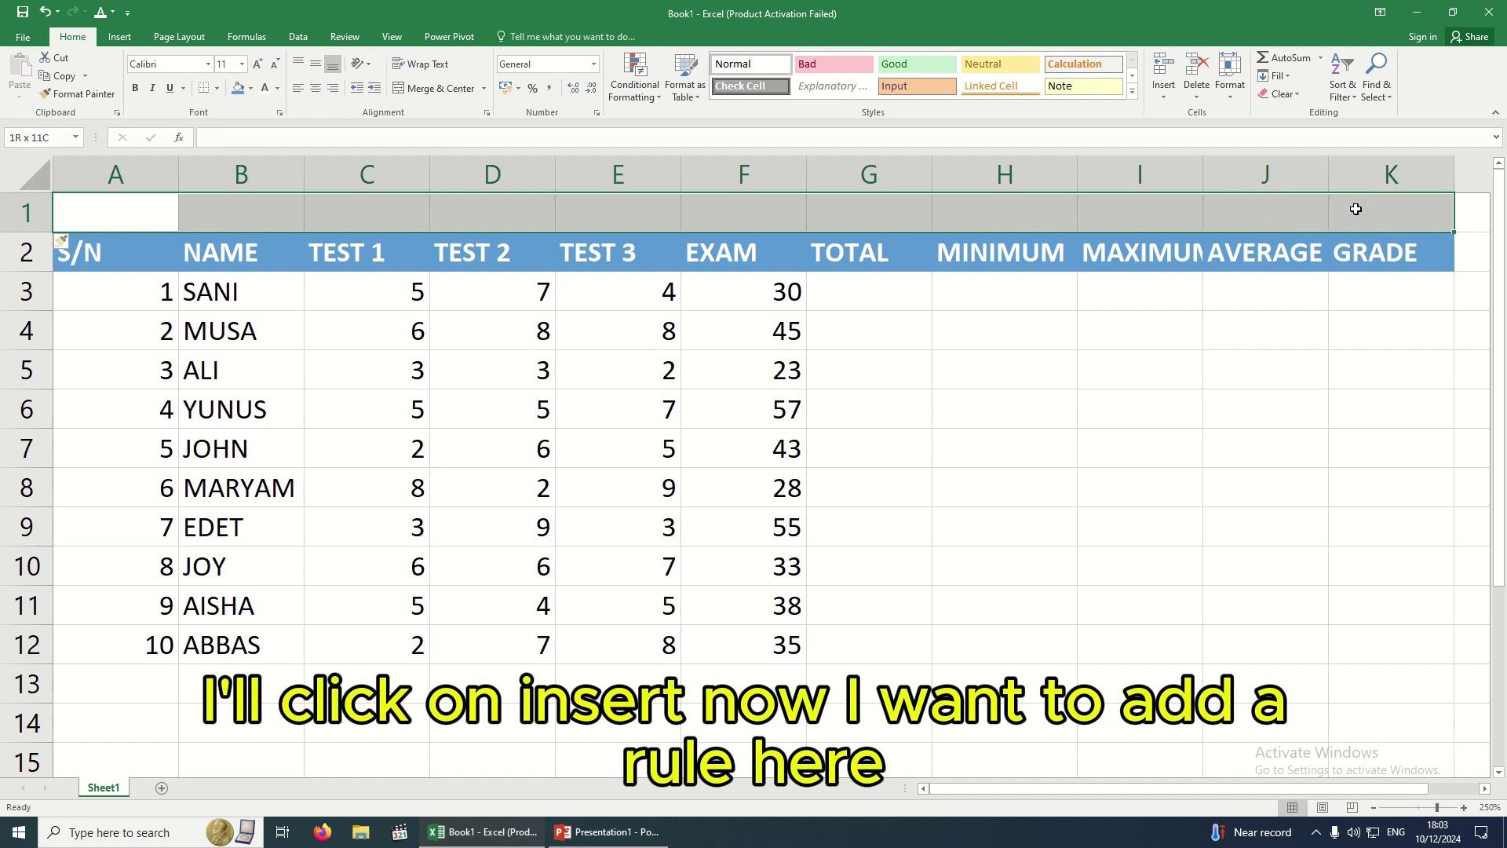
click(435, 91)
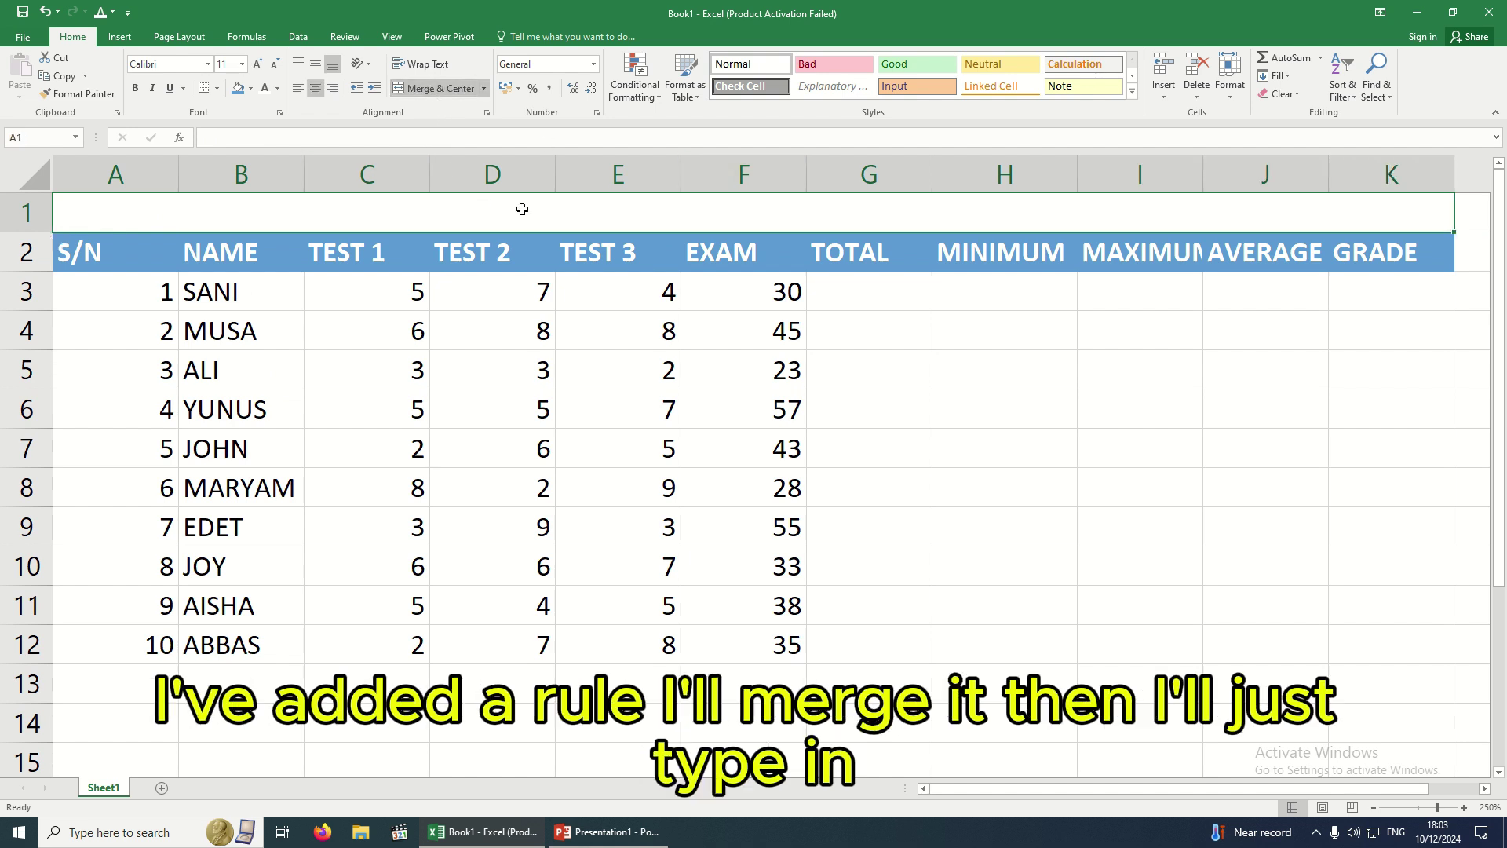
text(STUDENTS RECORD)
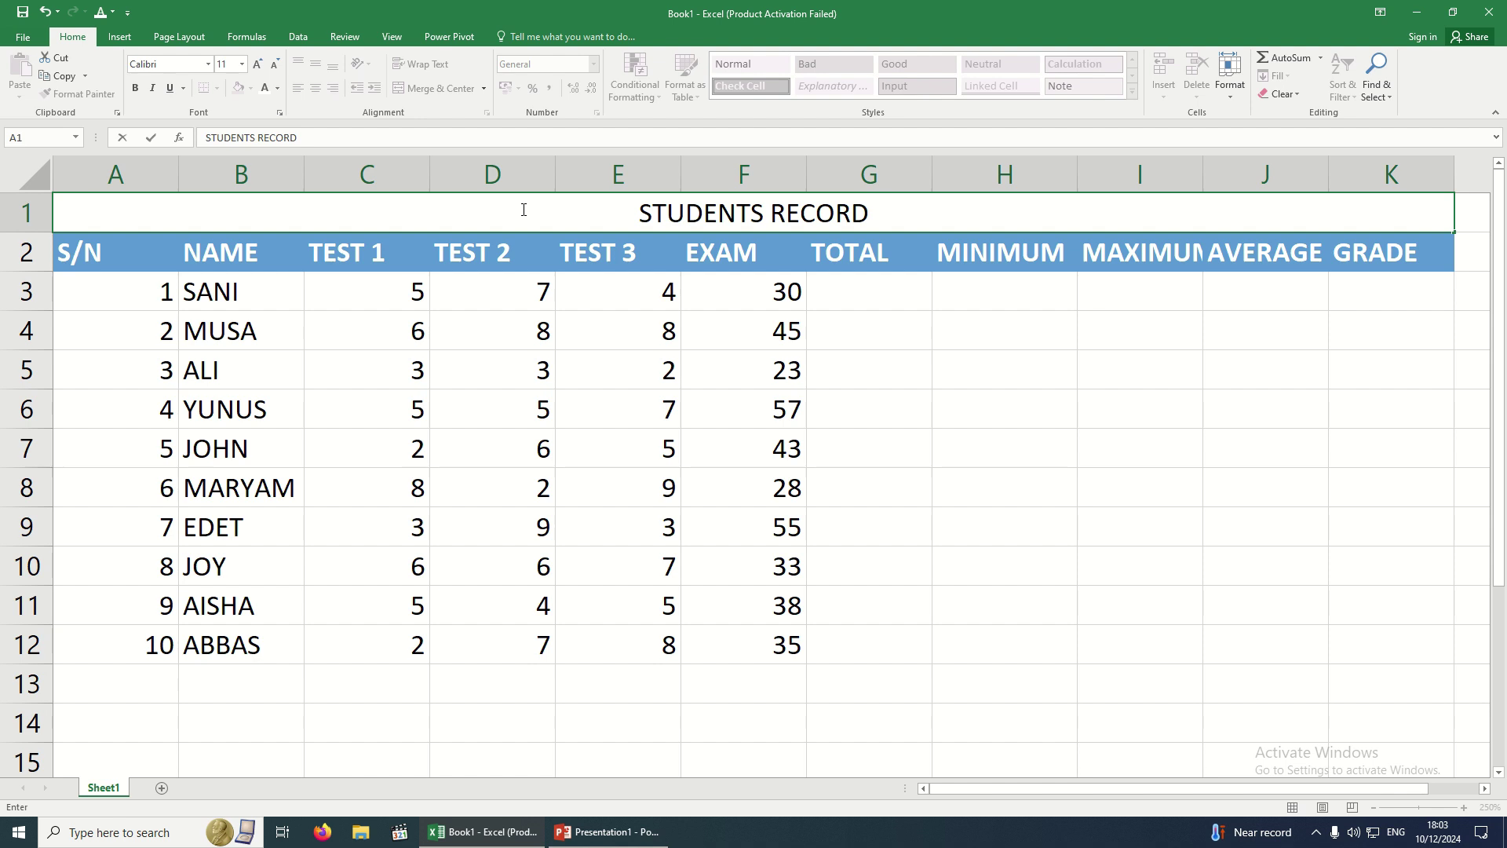
key(BackSpace)
text(D)
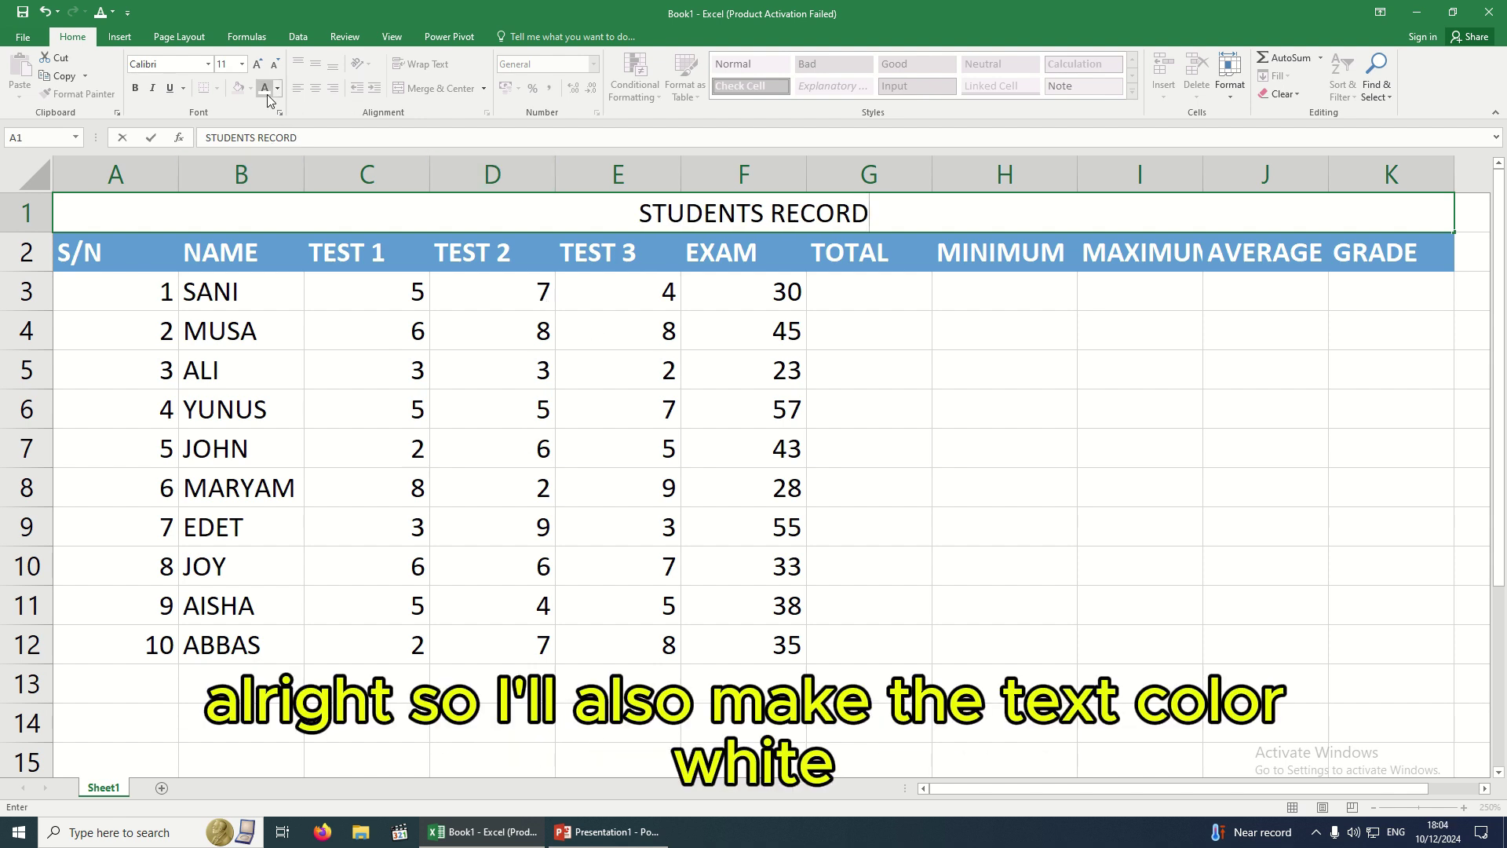
click(492, 409)
Set the STUDENTS RECORD title in row 1 to white text on a blue fill
click(492, 229)
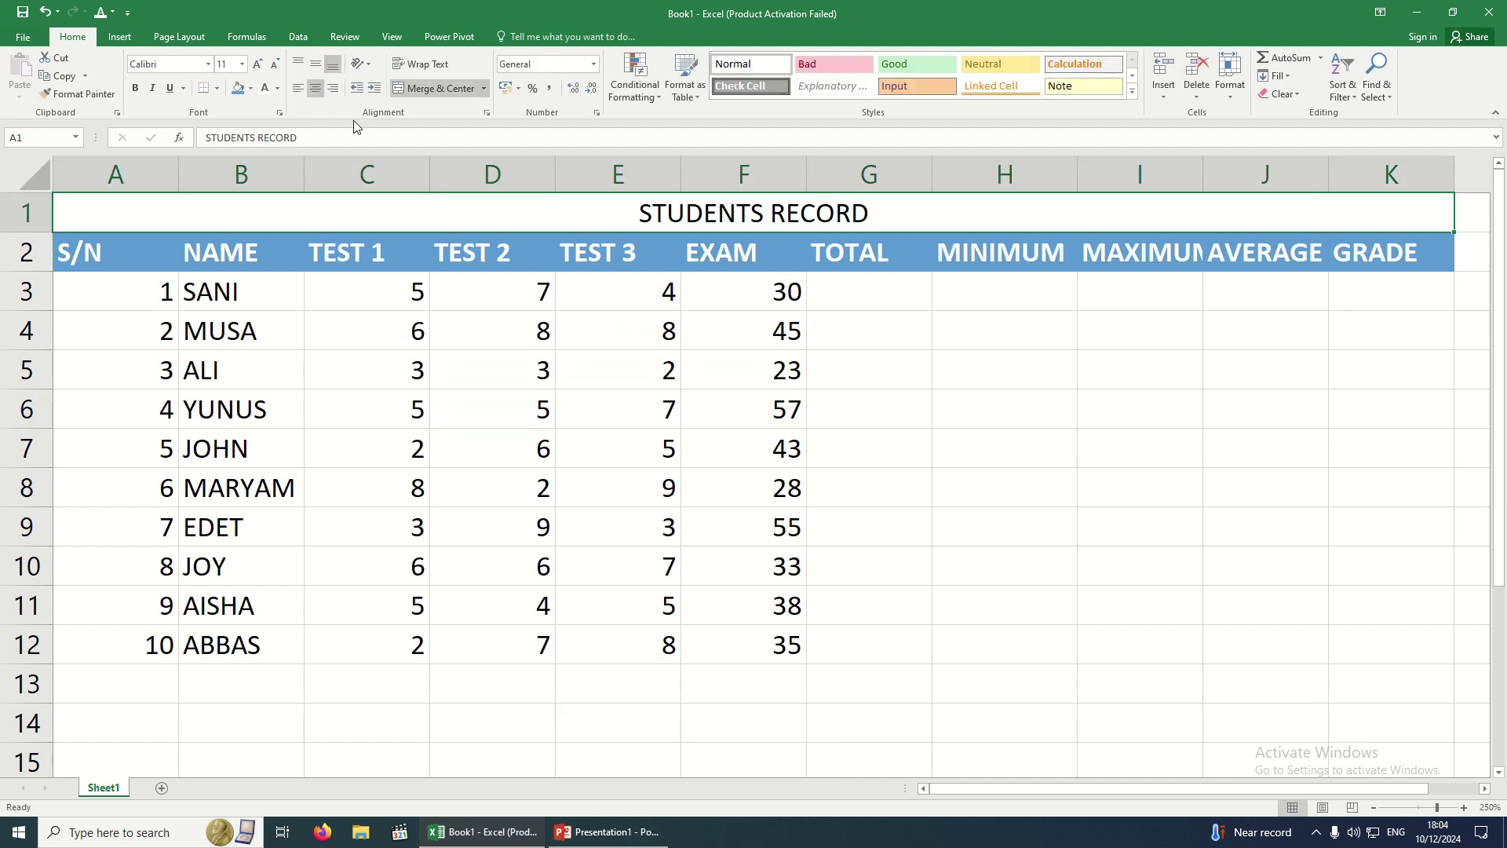
click(263, 90)
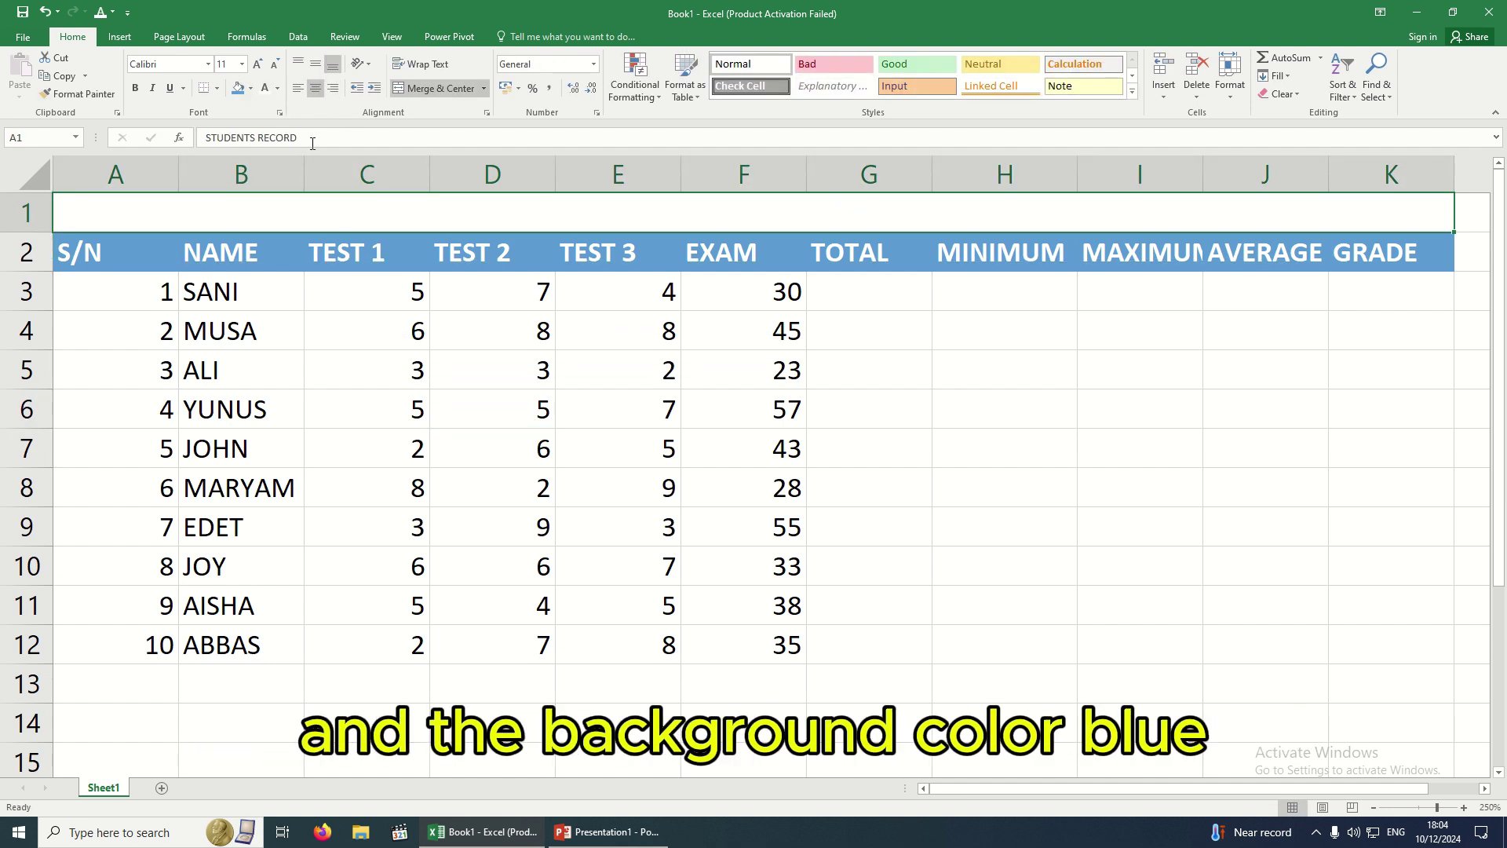
click(238, 89)
click(582, 475)
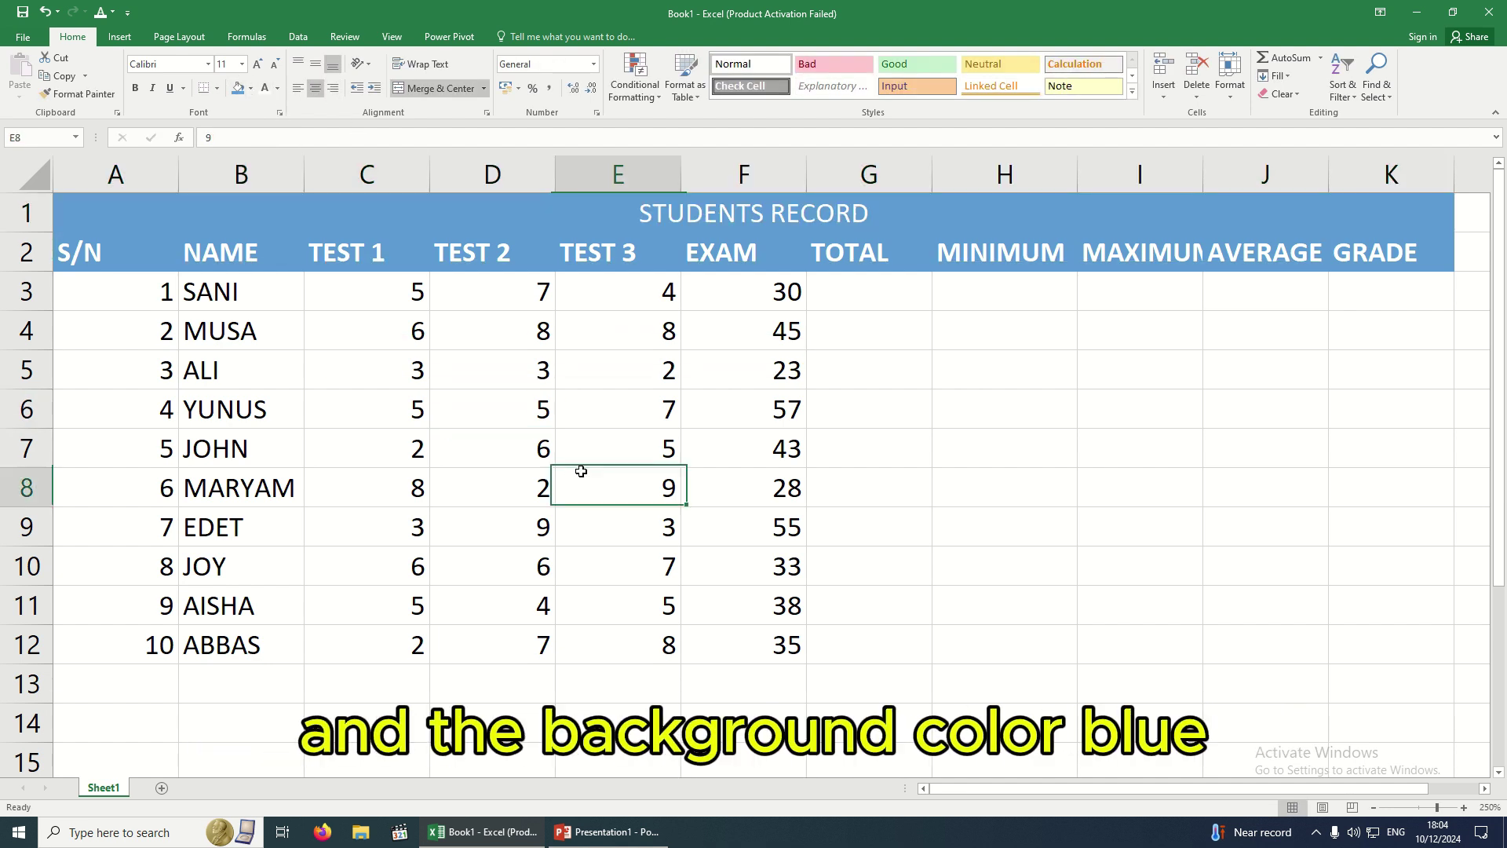
Make the STUDENTS RECORD title bold and set its font size to 14
click(640, 209)
click(135, 88)
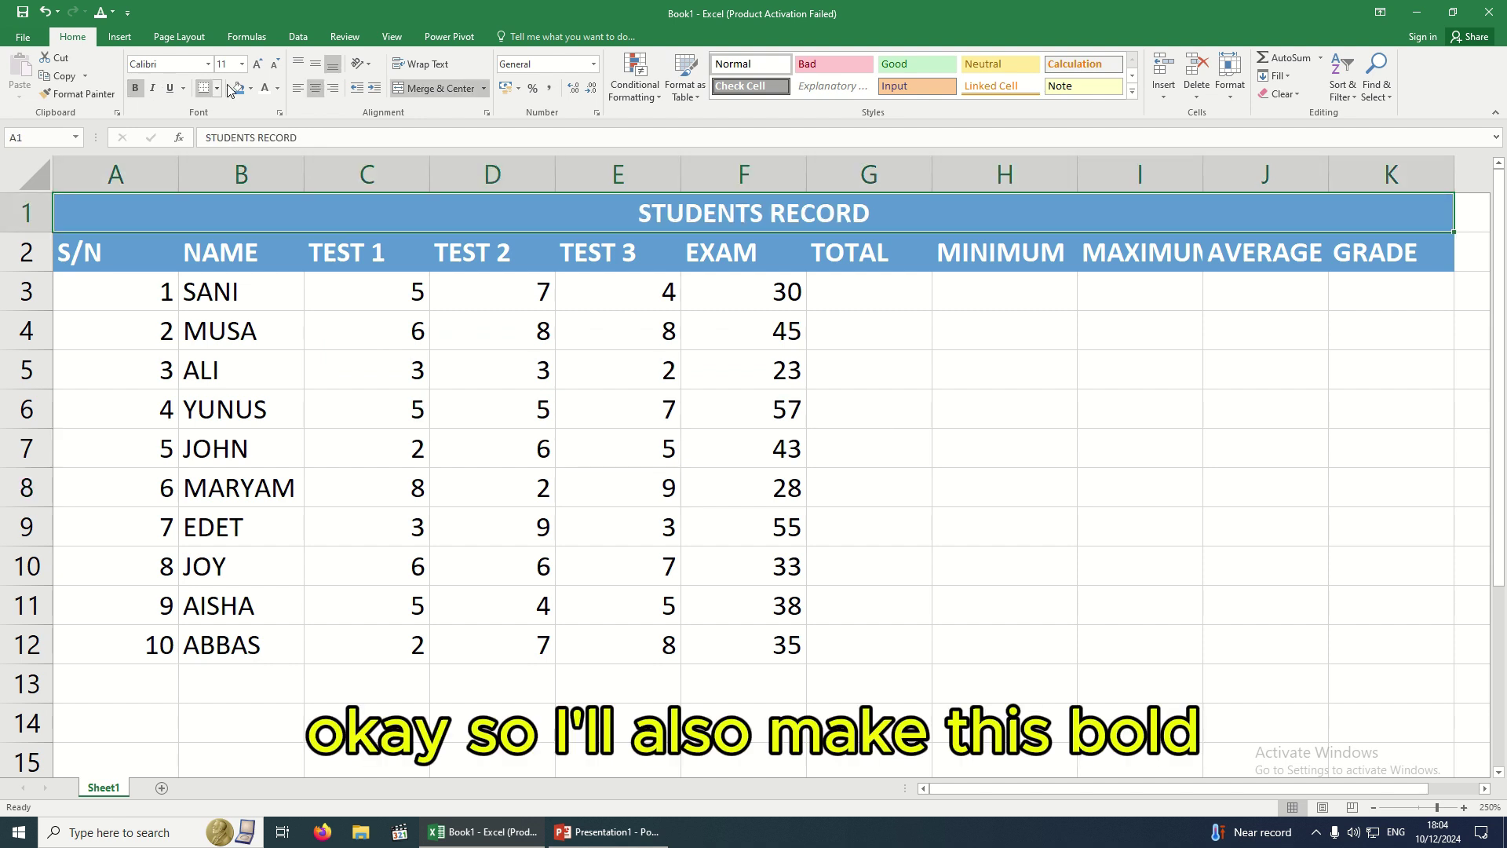
click(242, 63)
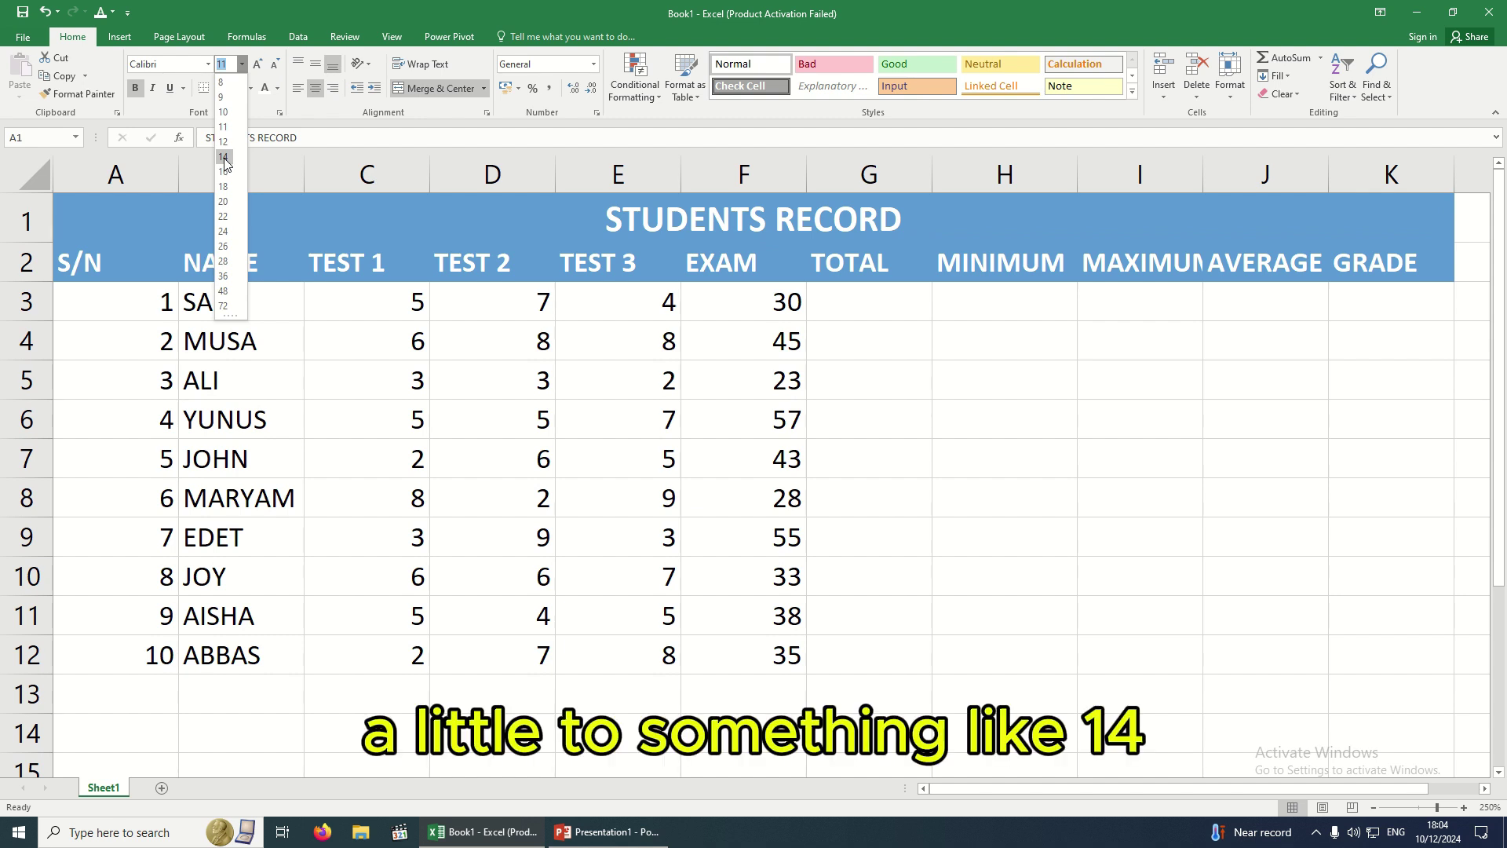
click(224, 157)
click(619, 419)
Apply all borders to the whole student table, cells A1 to K12
scroll(1054, 497, down, 1)
scroll(1053, 497, up, 1)
drag(101, 217, 417, 653)
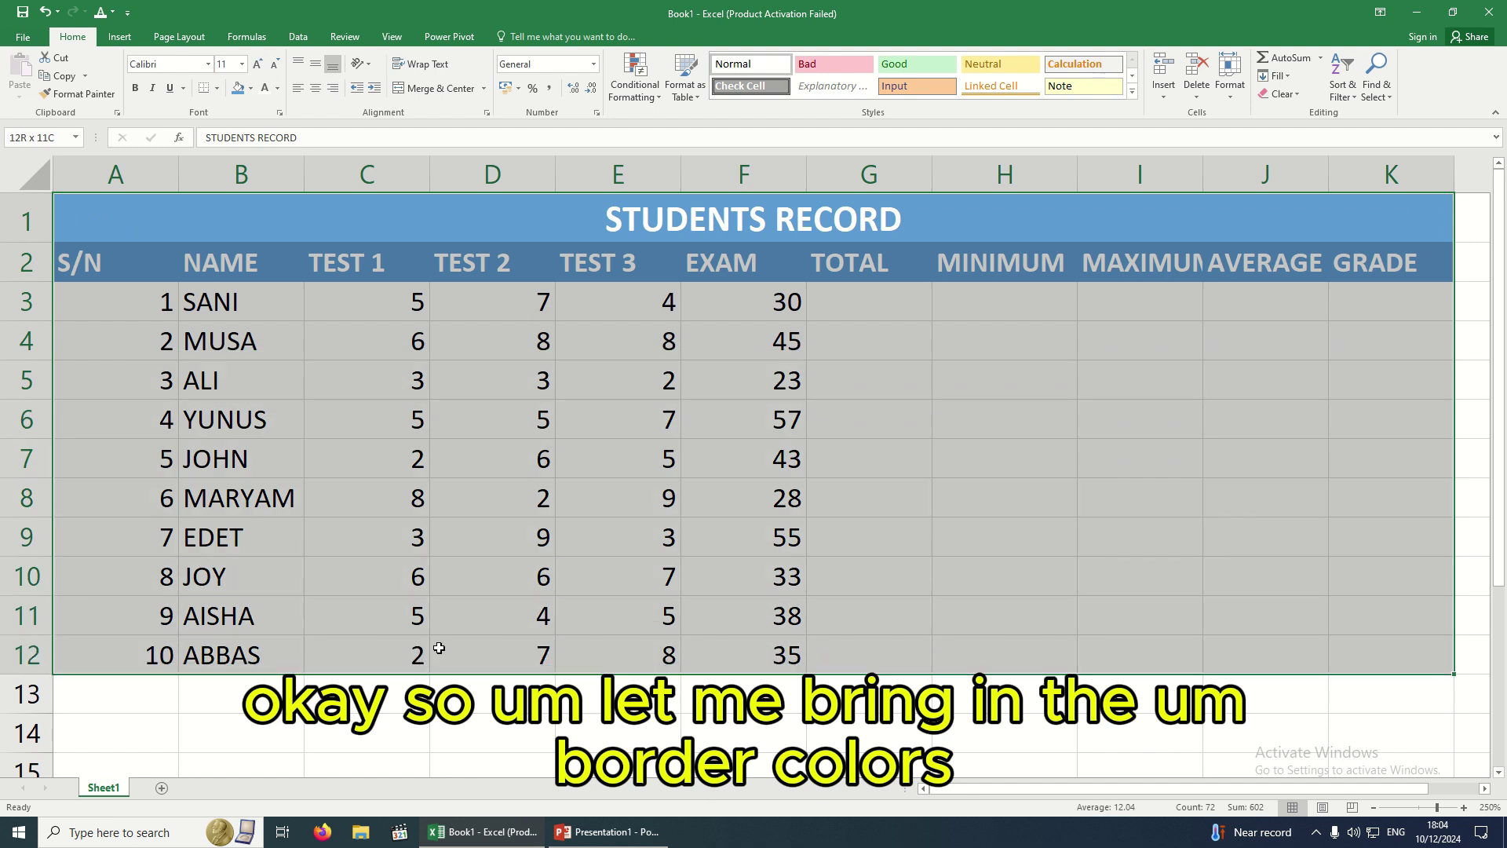
drag(439, 647, 439, 647)
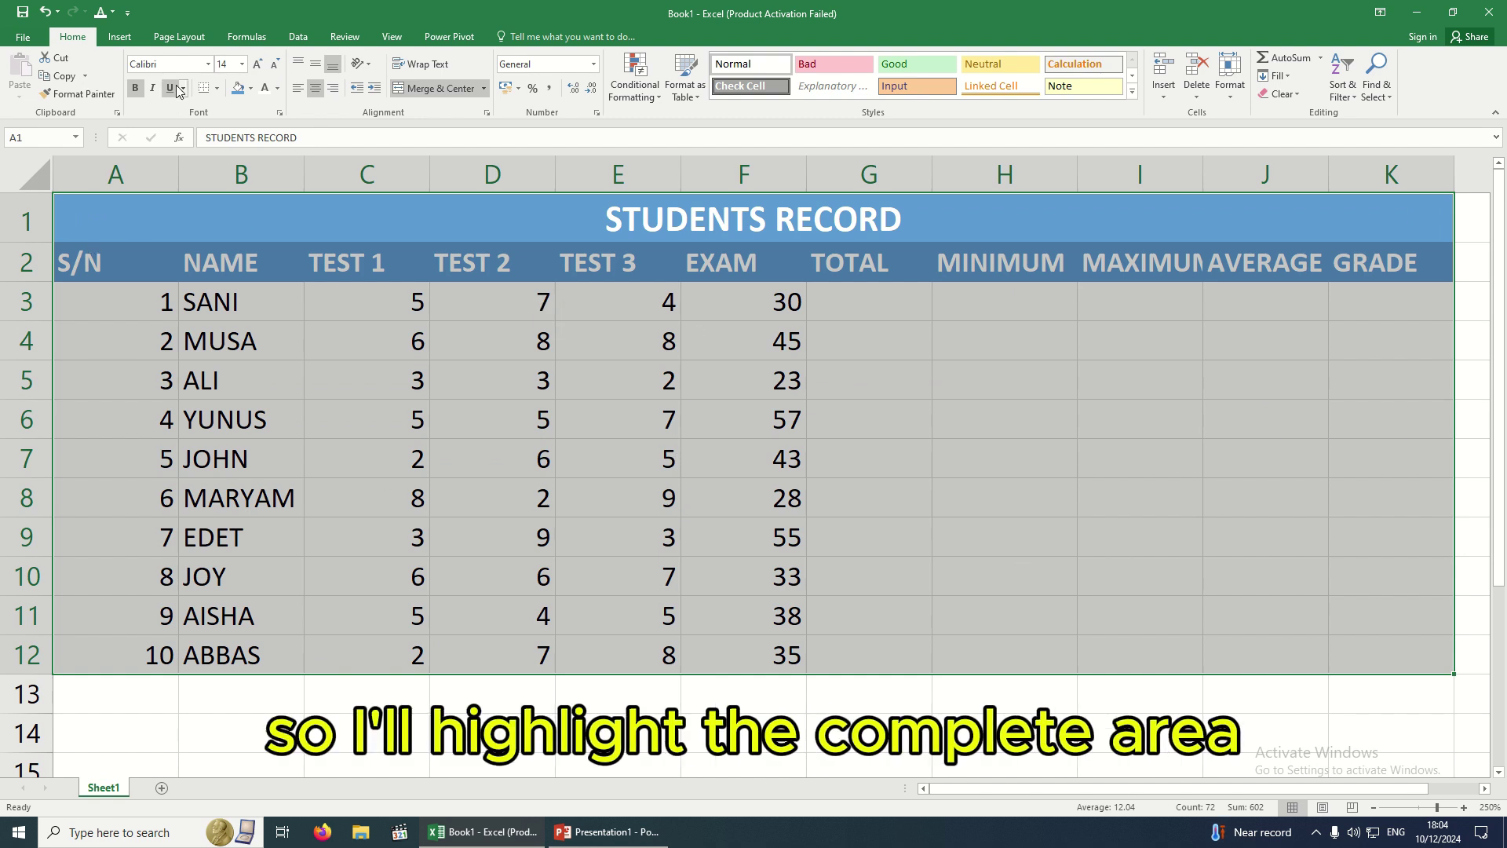
click(217, 89)
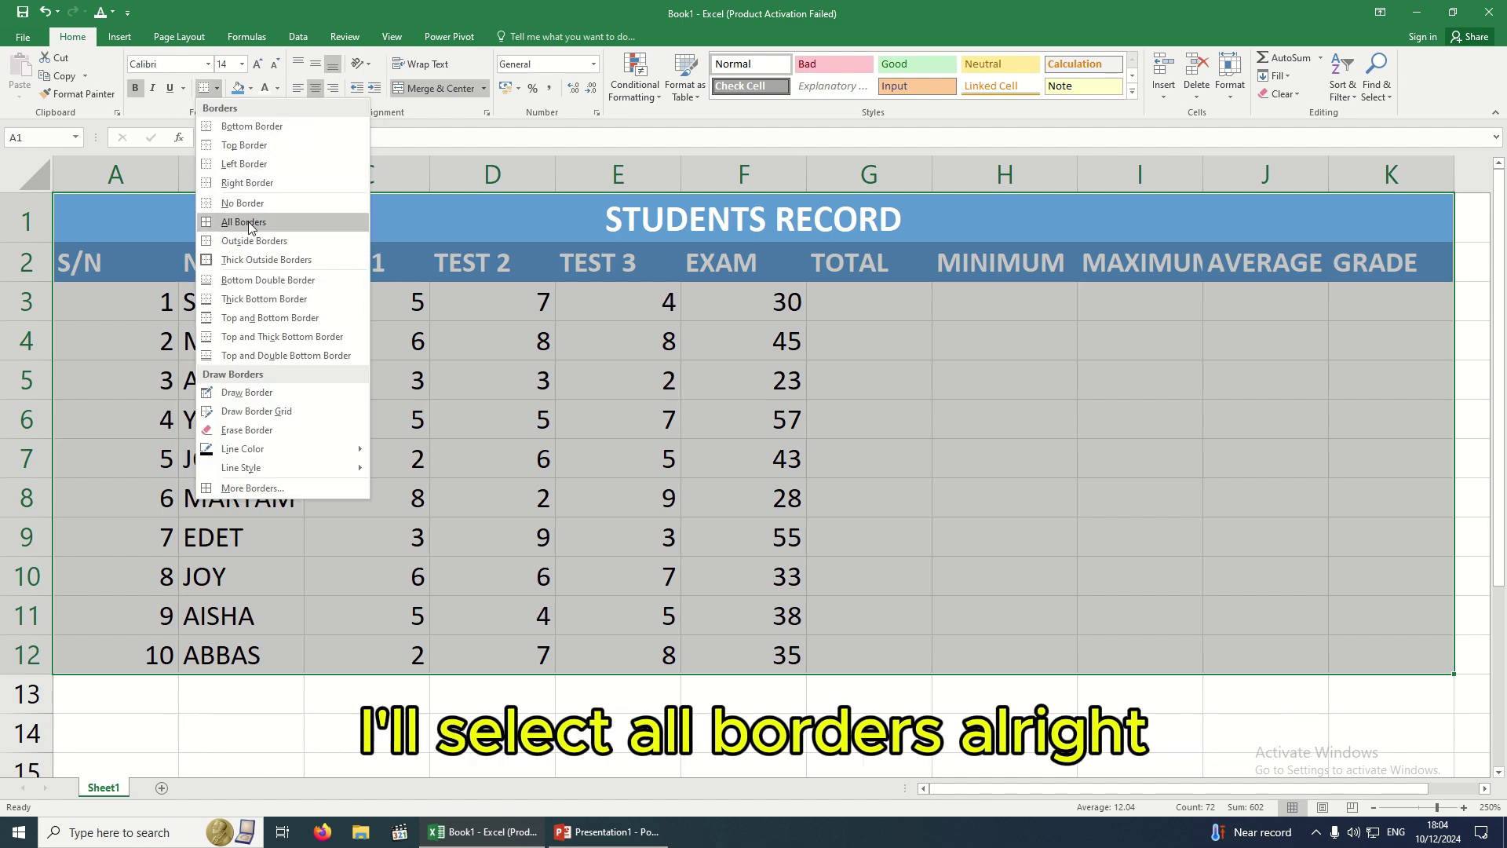
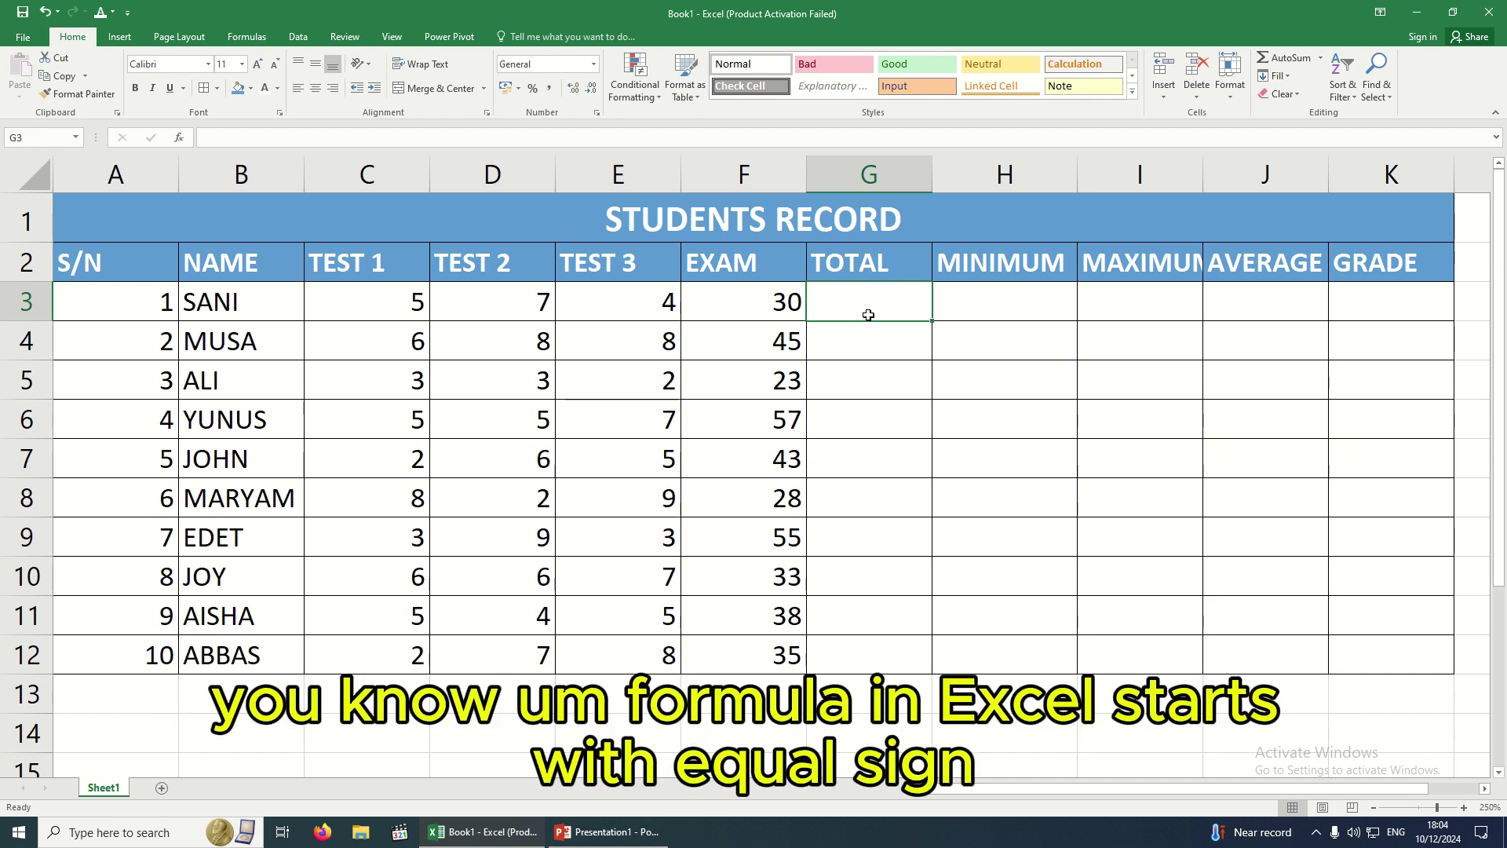
text(=)
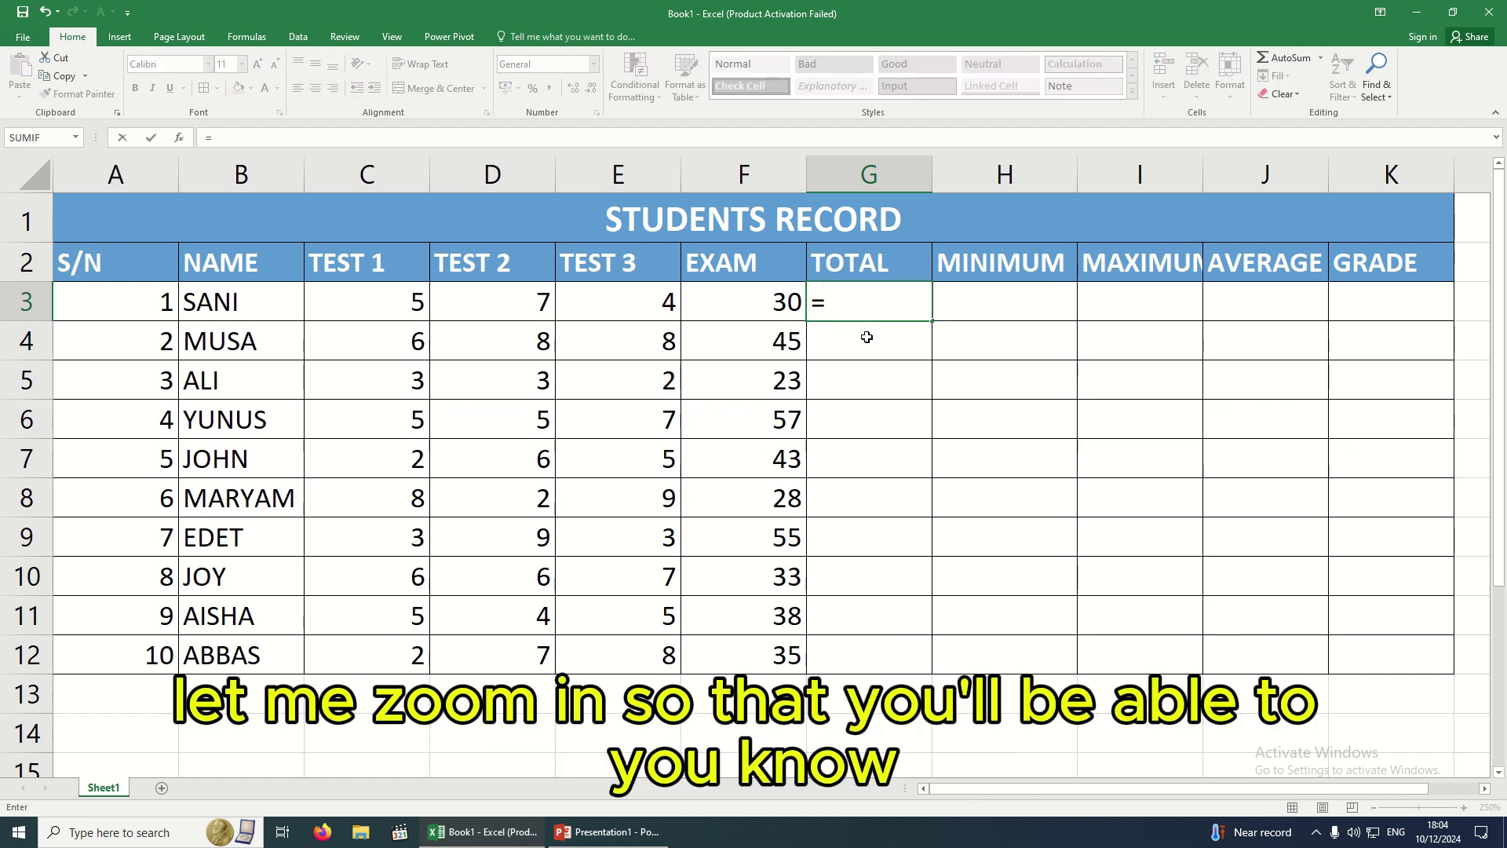
click(889, 446)
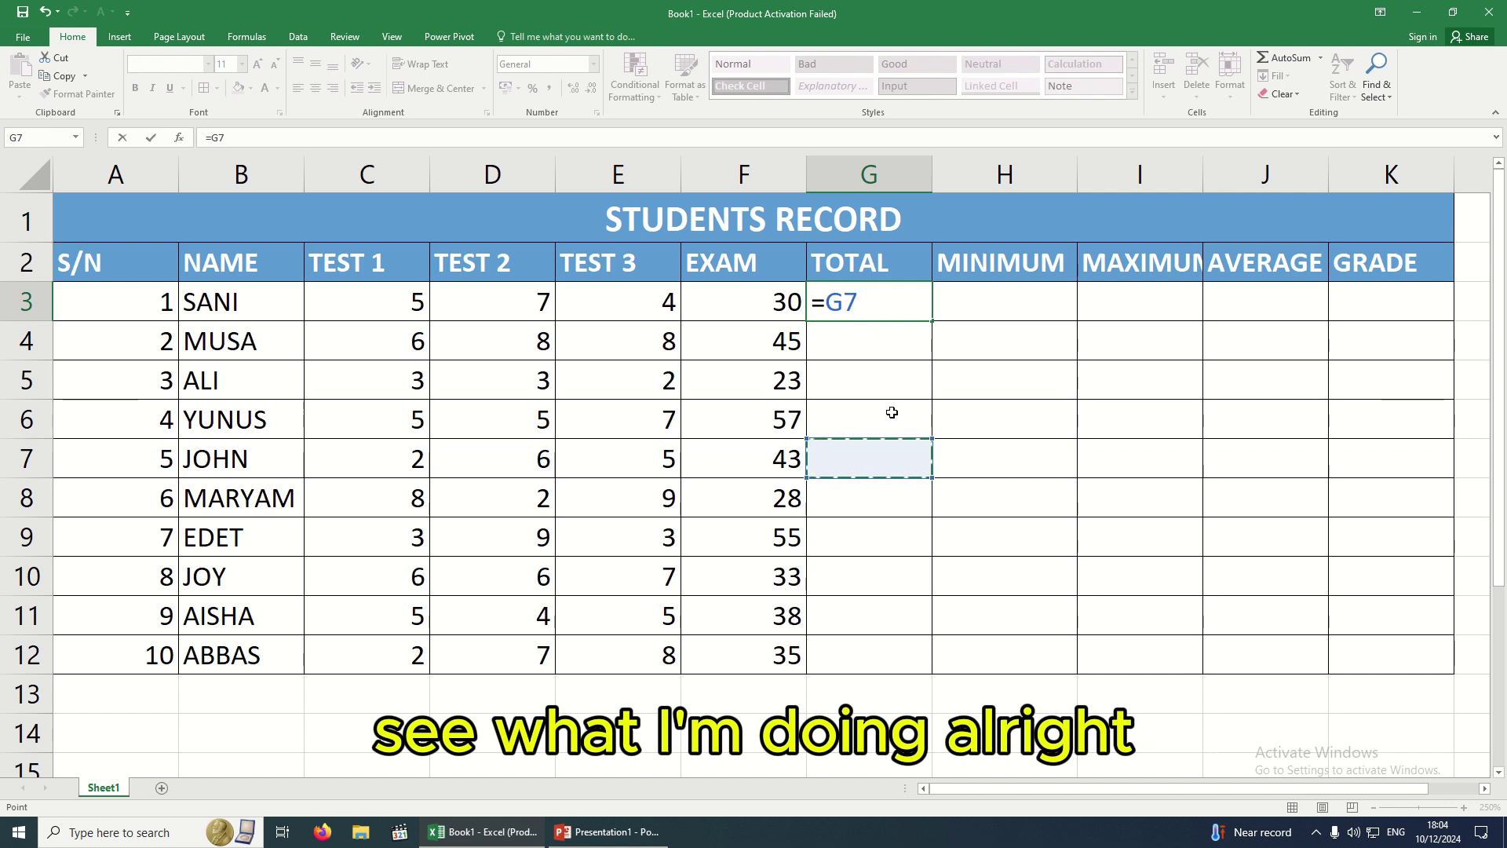
key(Escape)
Enter the formula =SUM(C3:F3) in cell G3 to total the first student's test and exam scores
scroll(907, 412, up, 3)
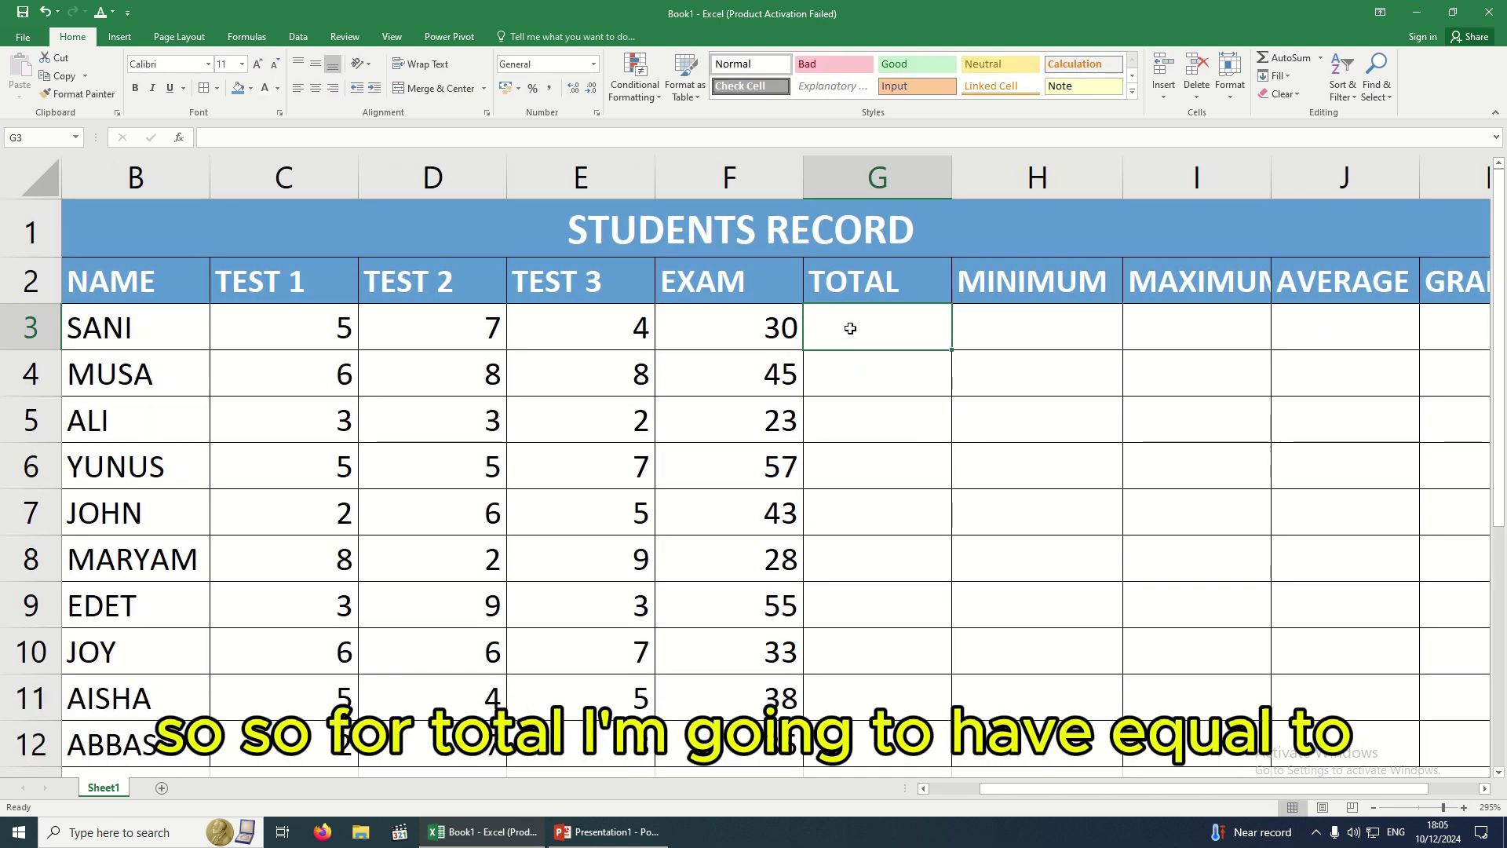
text(=)
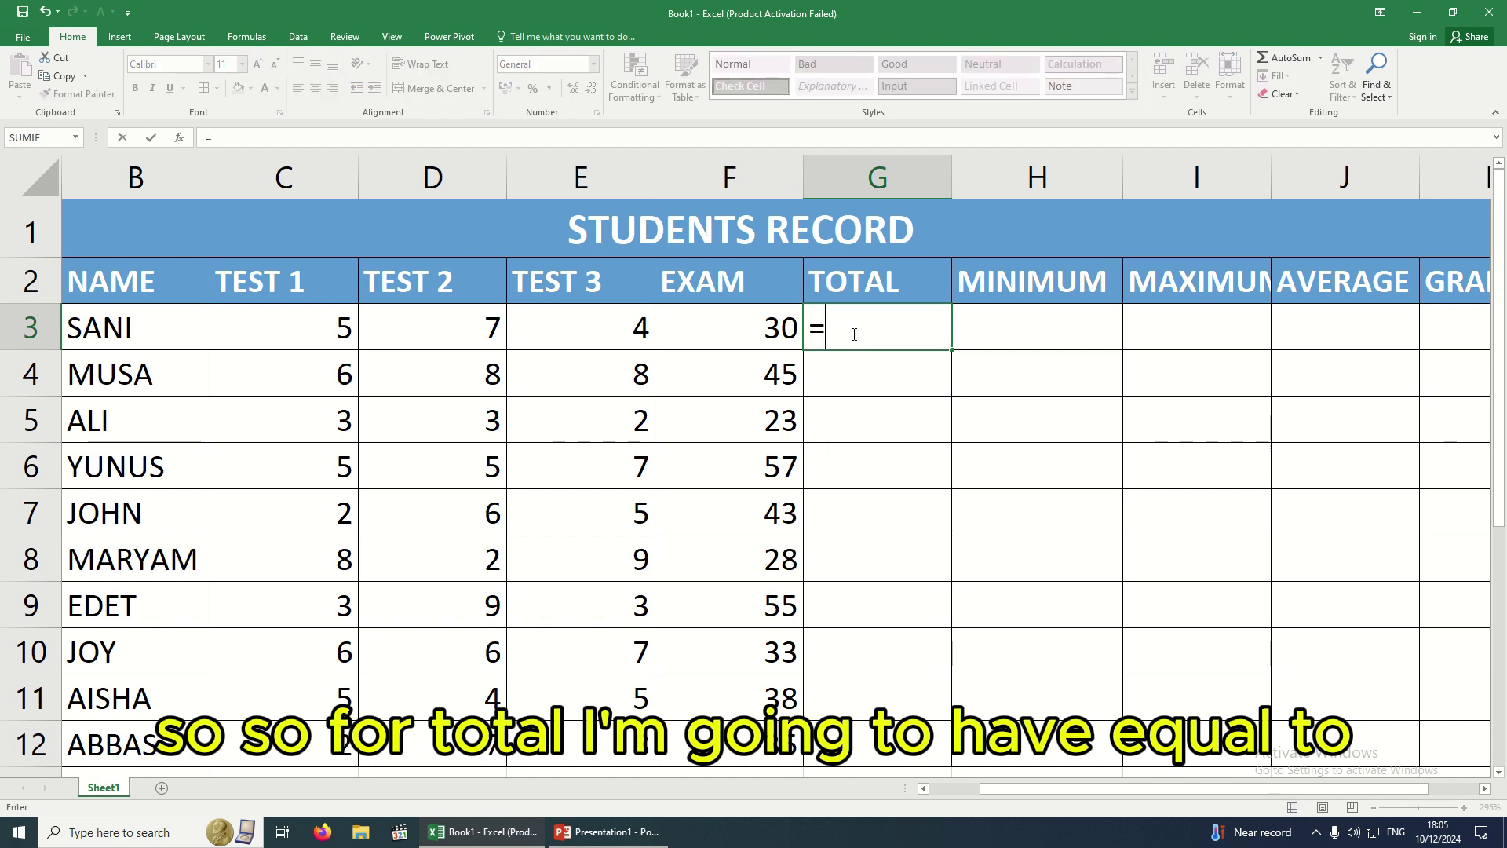
text(SUM)
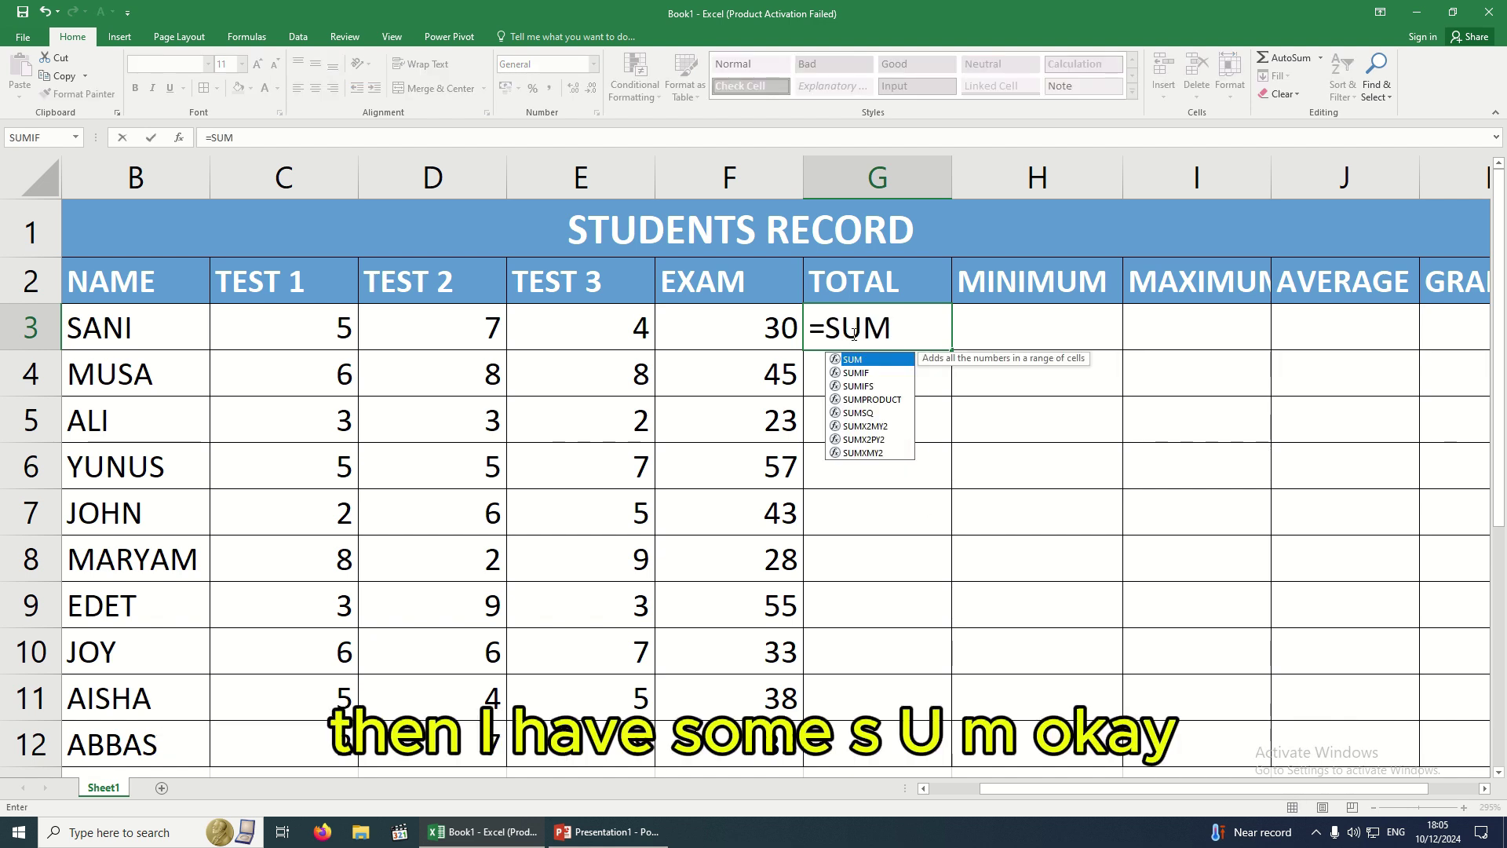
text(()
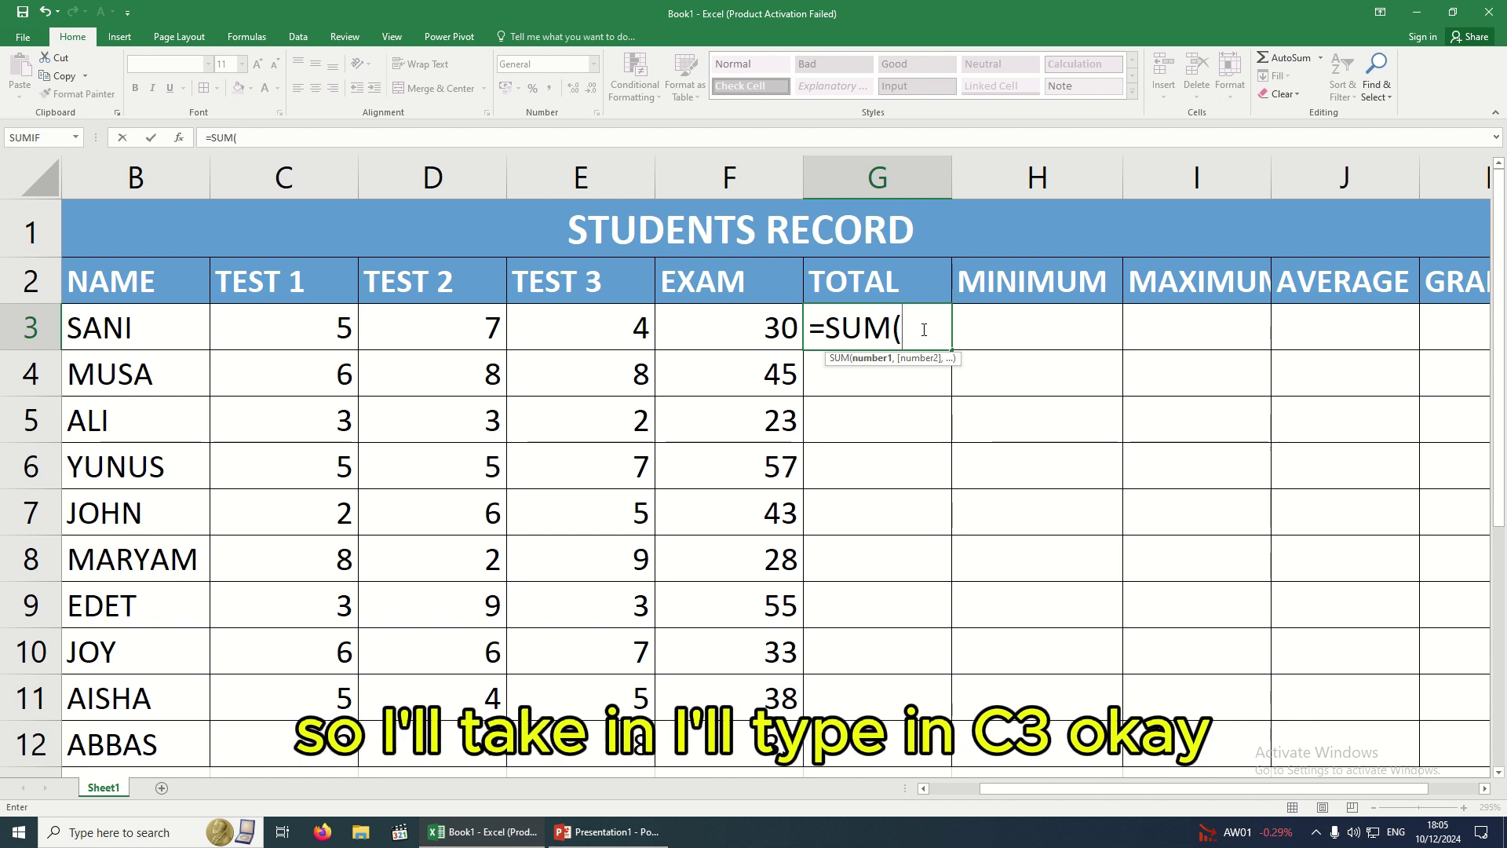
text(C3)
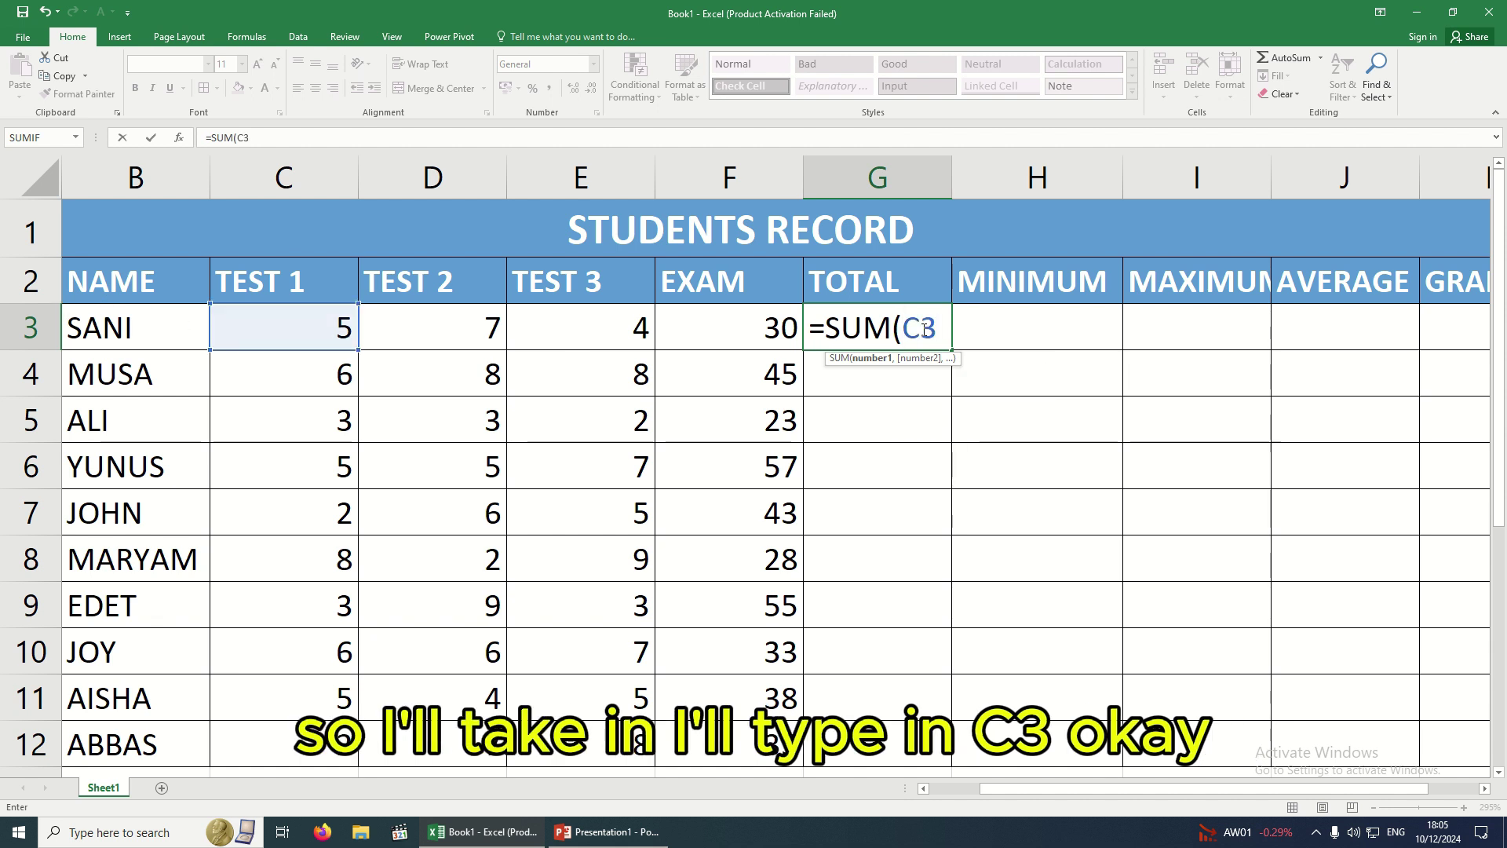
text(:)
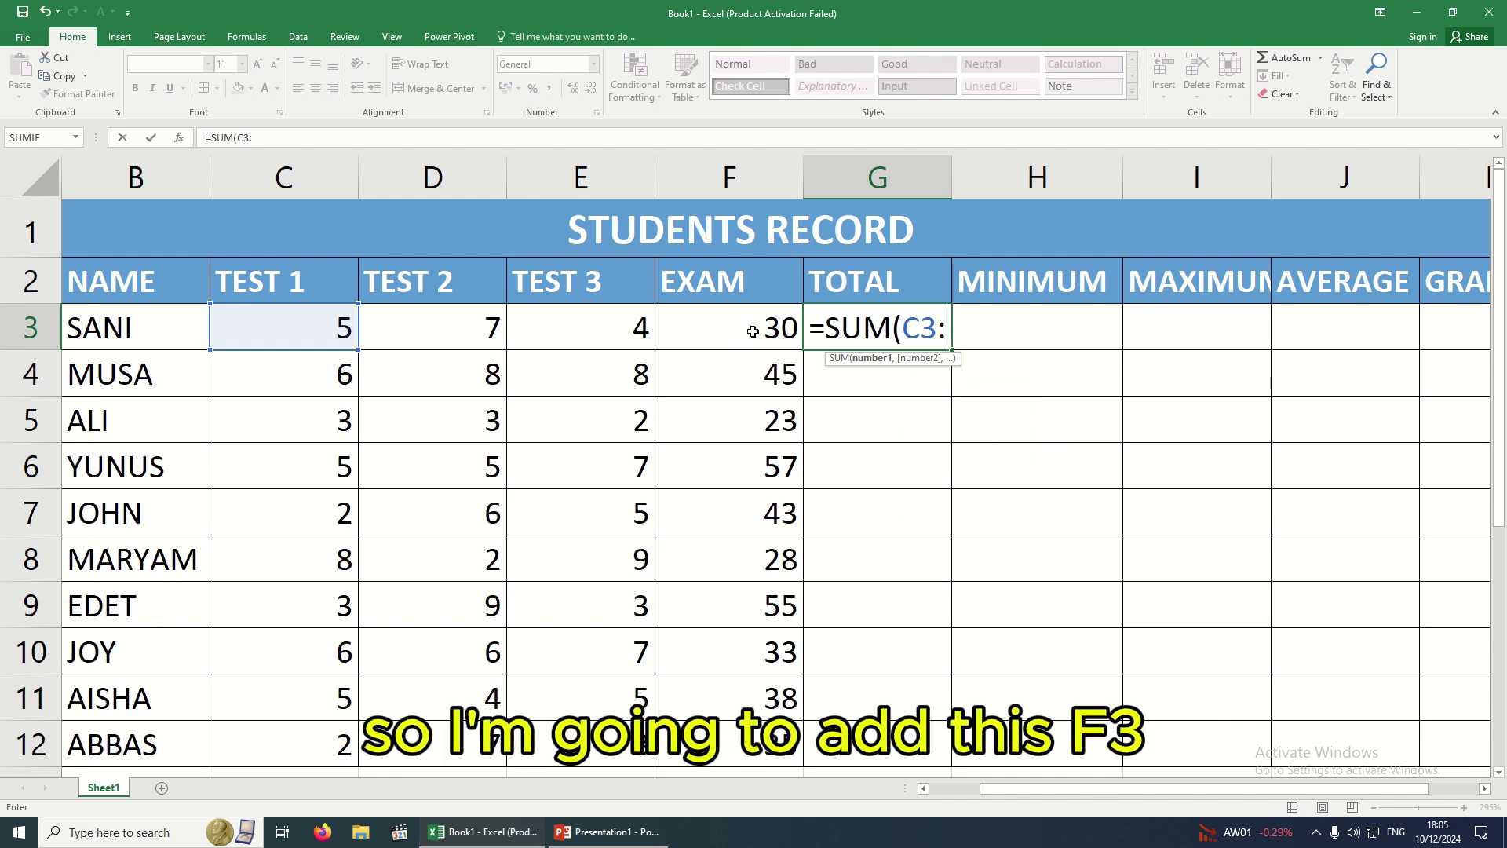
text(F3)
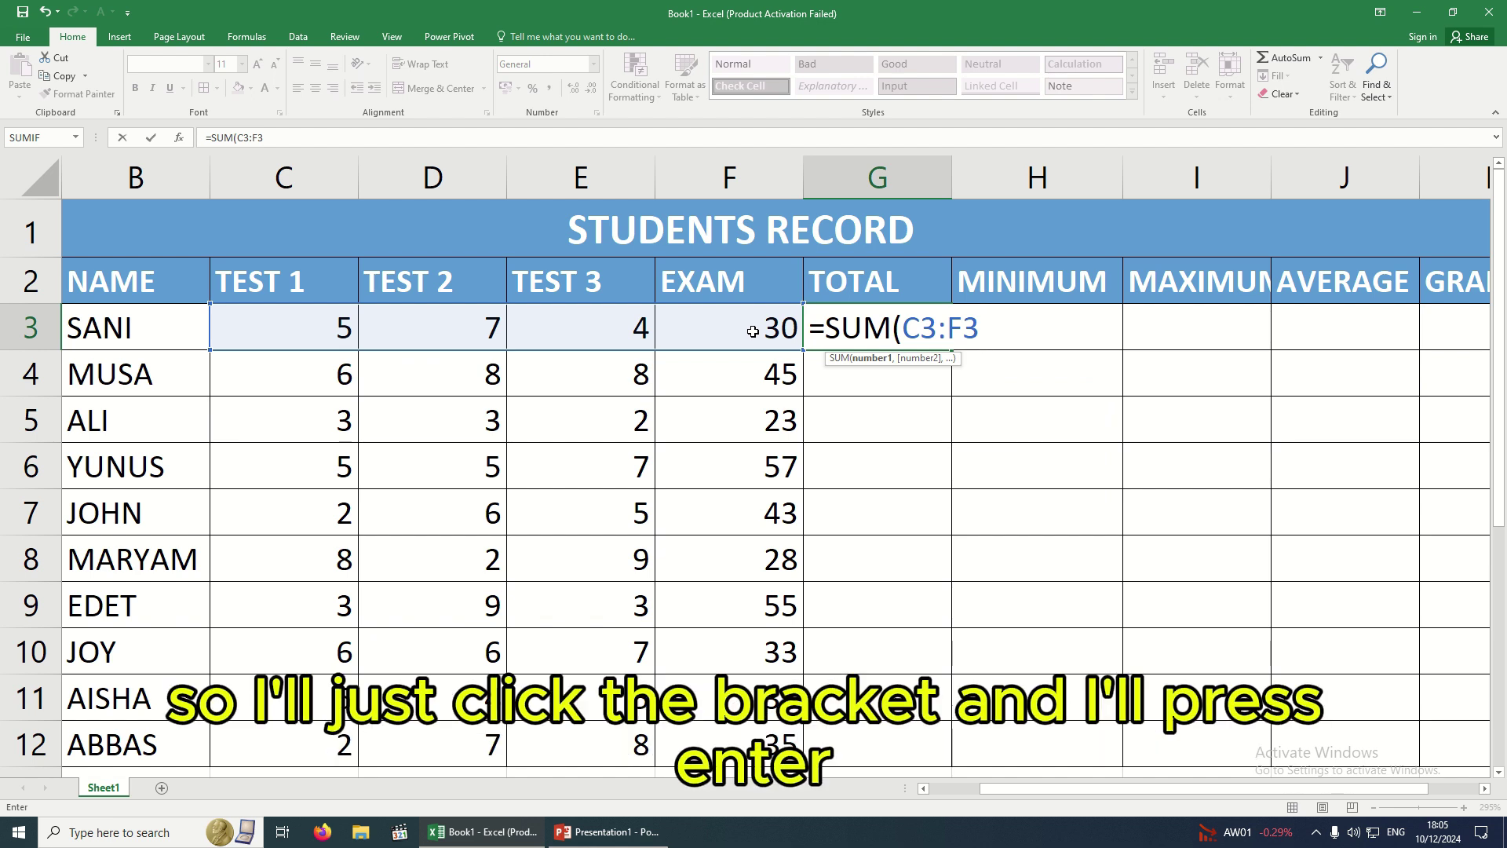
text())
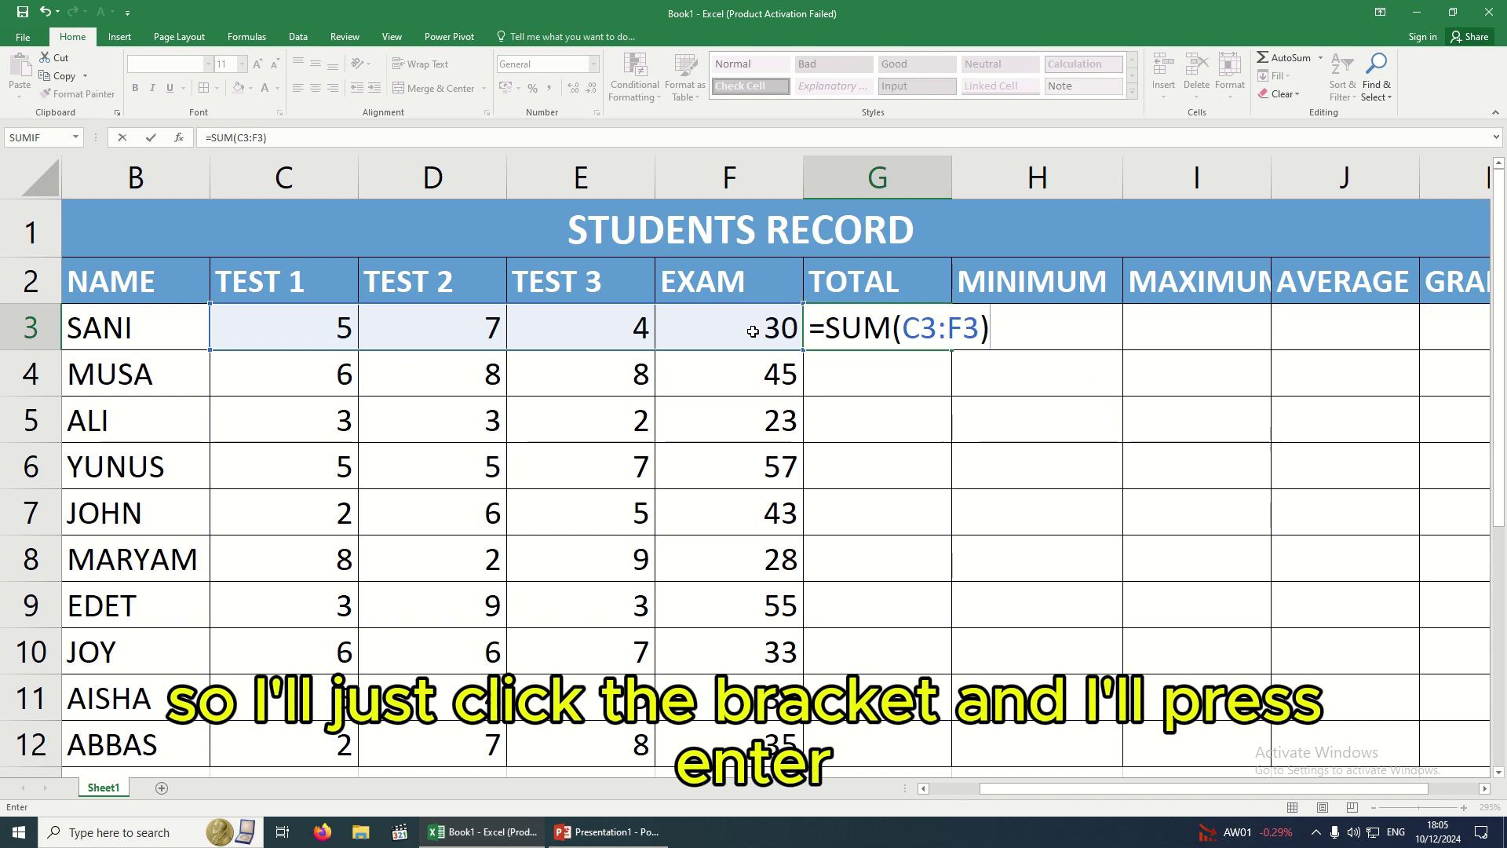
key(Return)
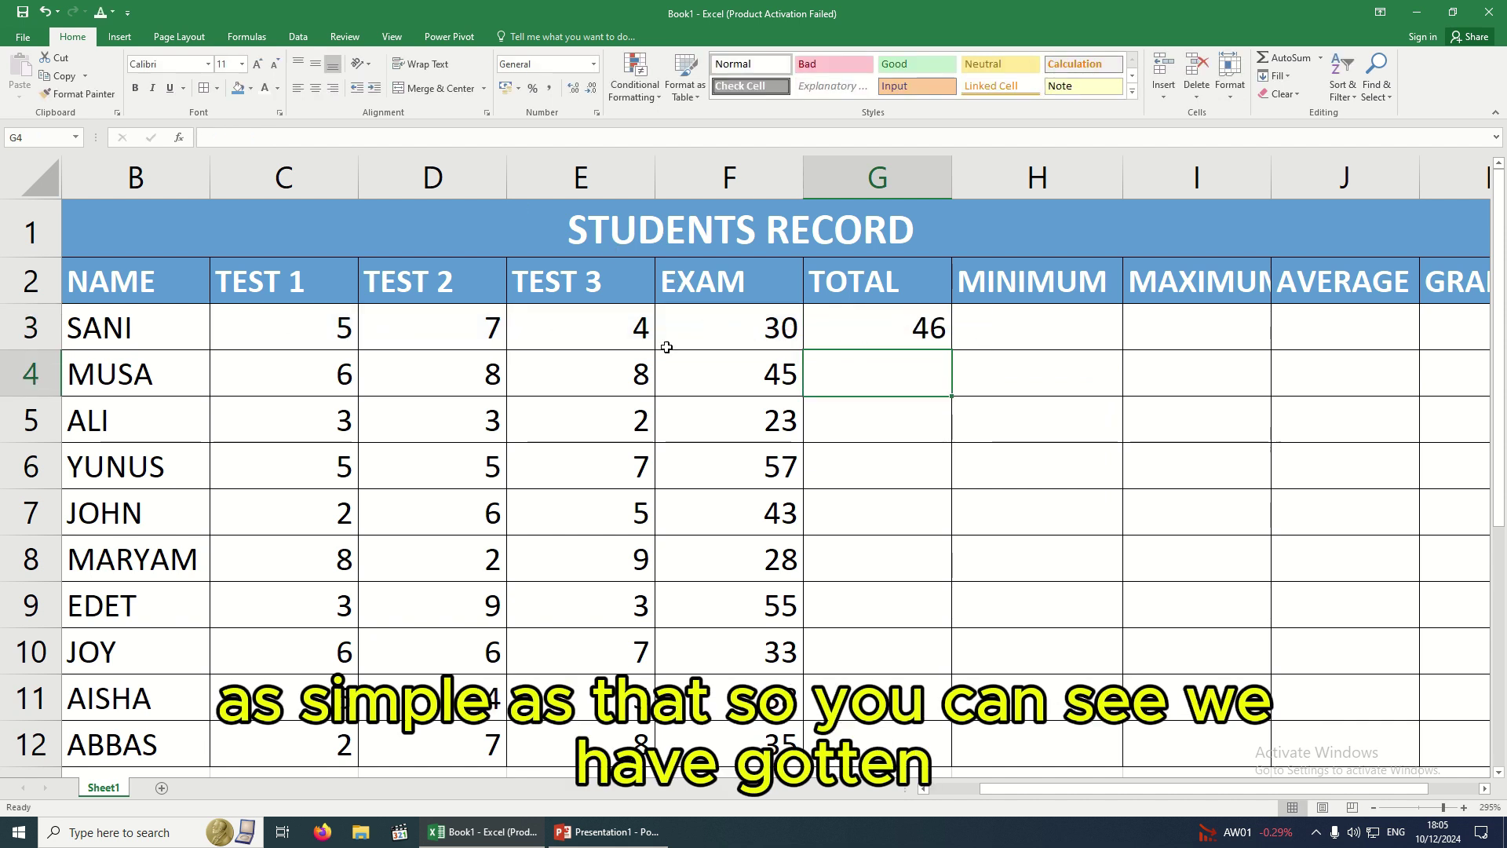
Fill the TOTAL formula from G3 down to G12 for all remaining students
click(899, 333)
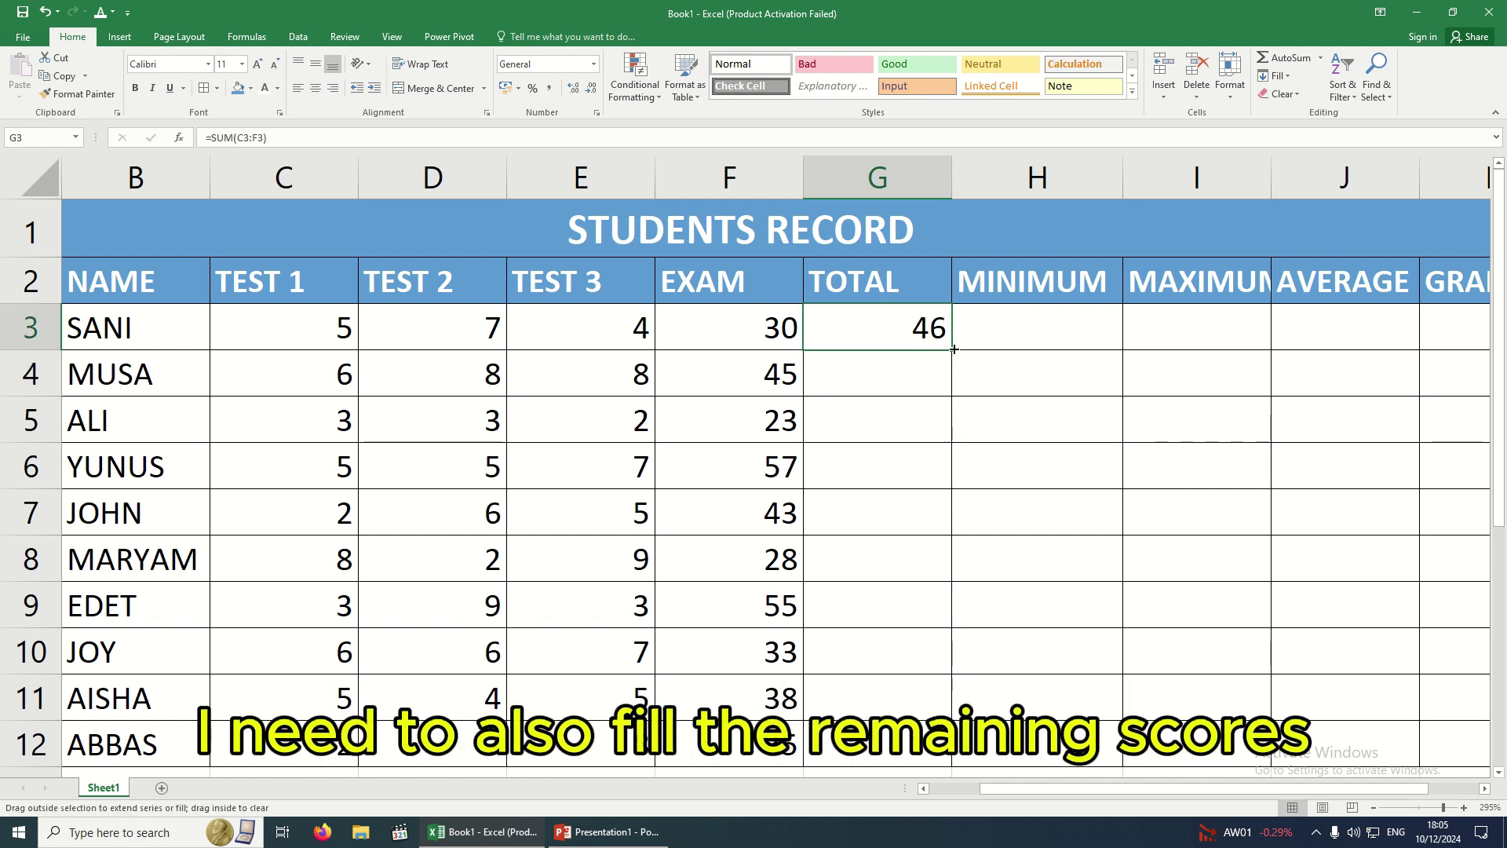
drag(954, 348, 954, 759)
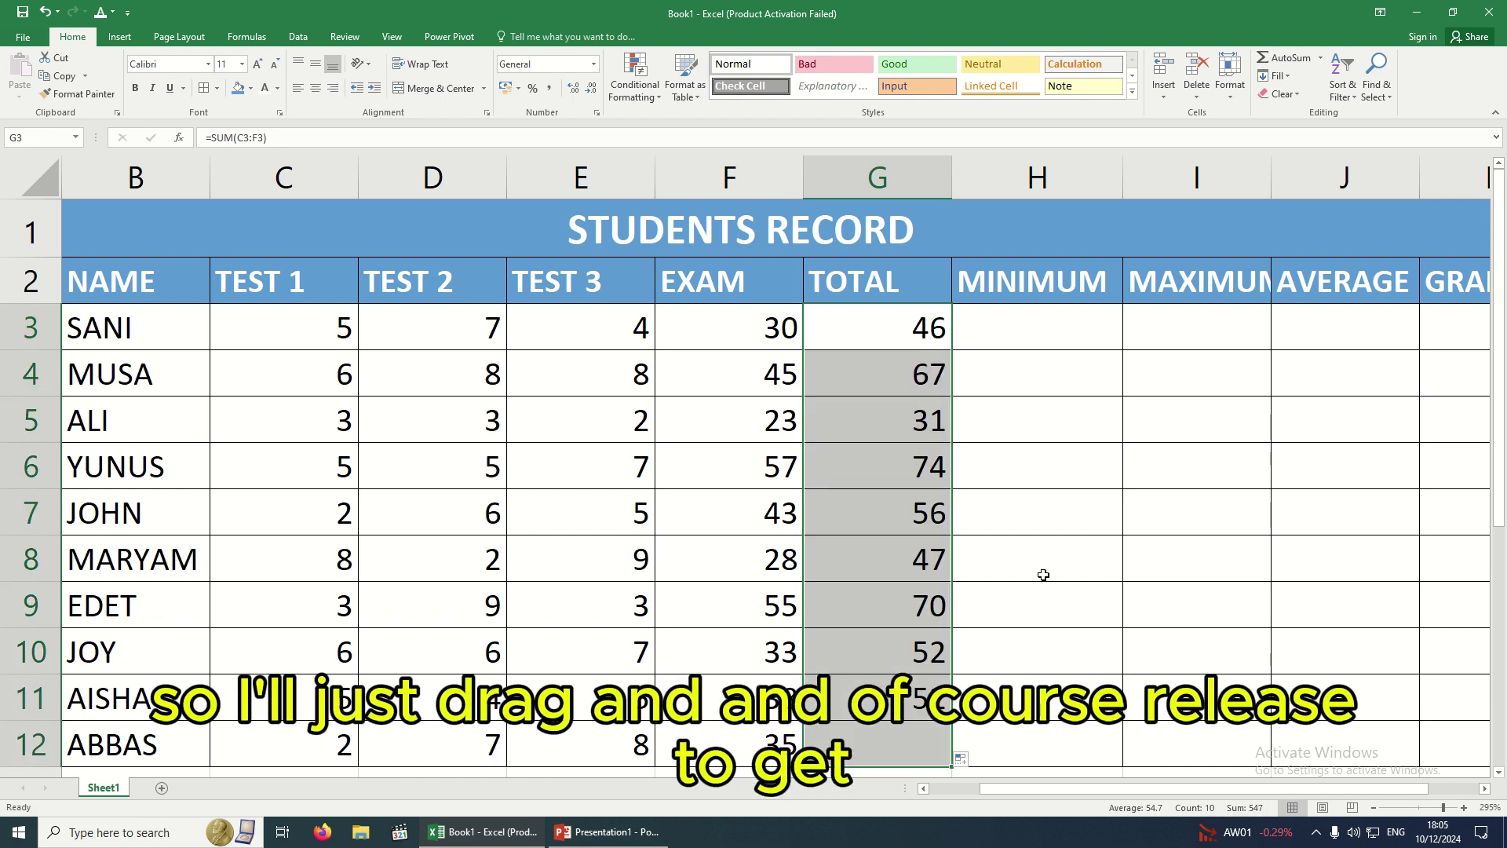
scroll(1043, 566, down, 3)
scroll(1043, 562, up, 3)
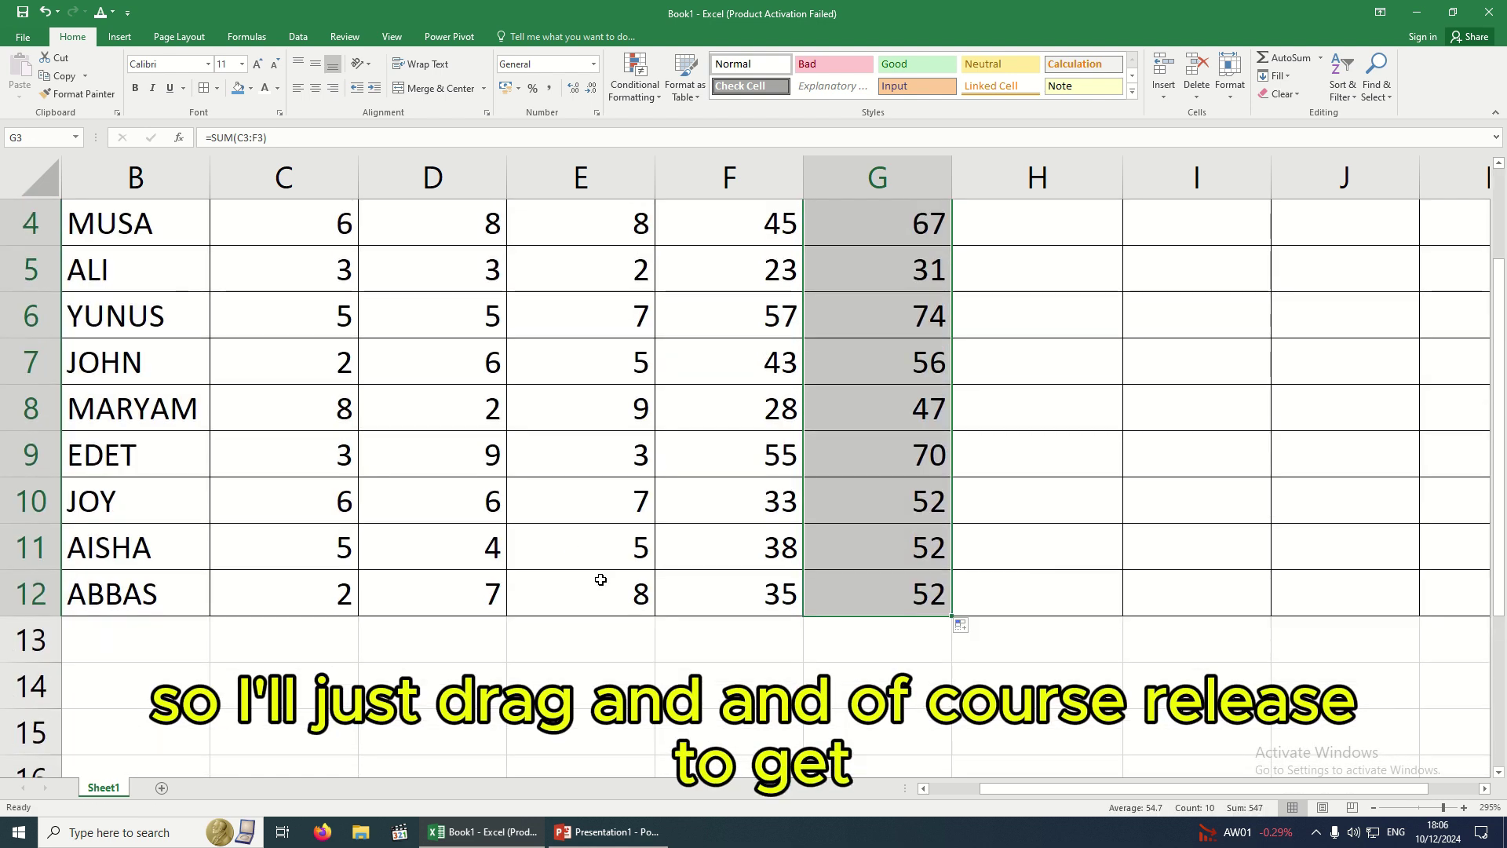
drag(1037, 793, 987, 793)
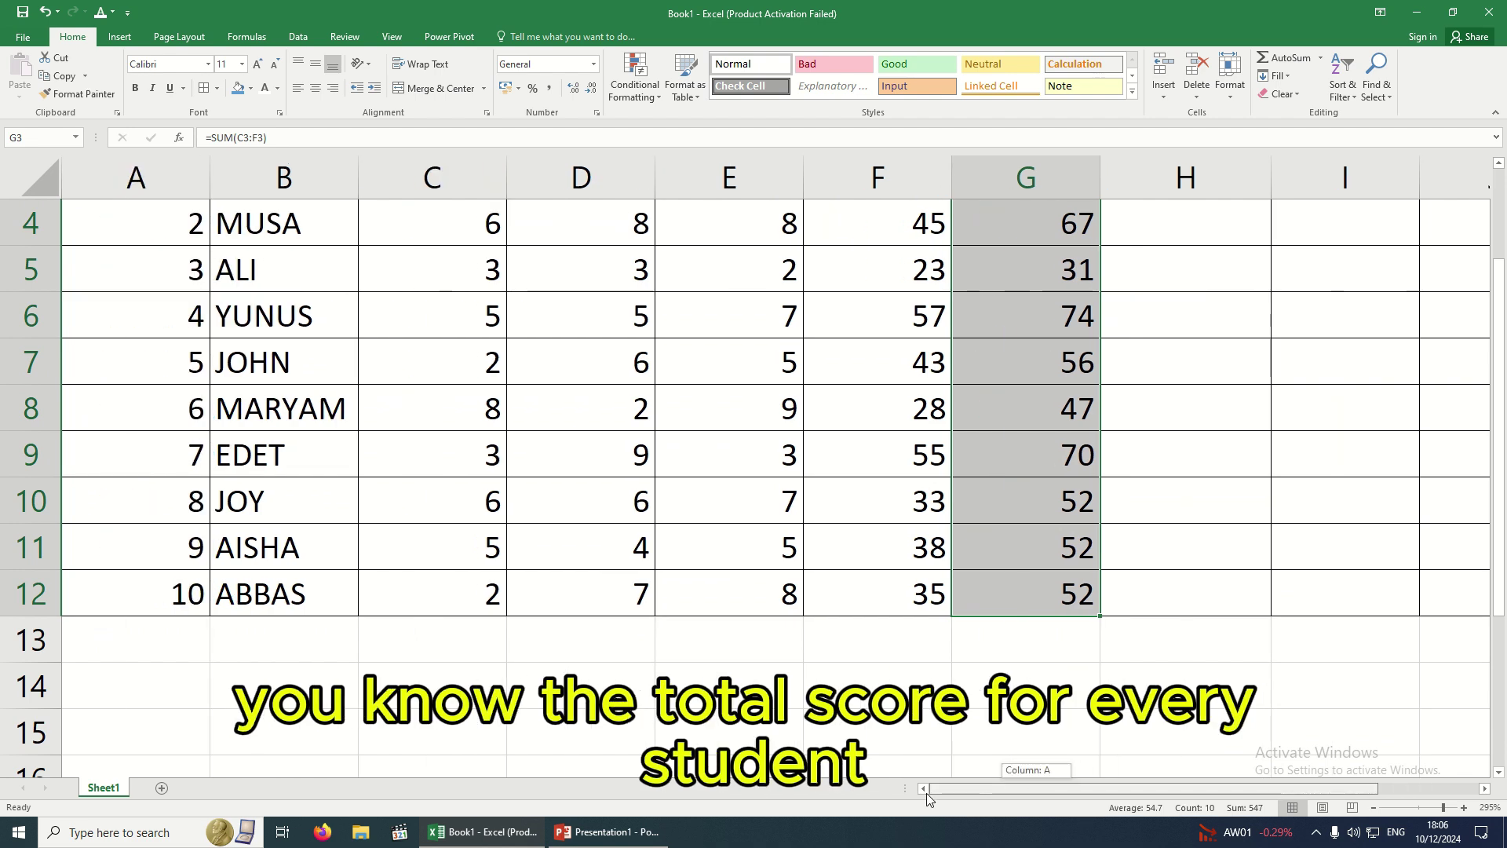
scroll(1091, 495, up, 1)
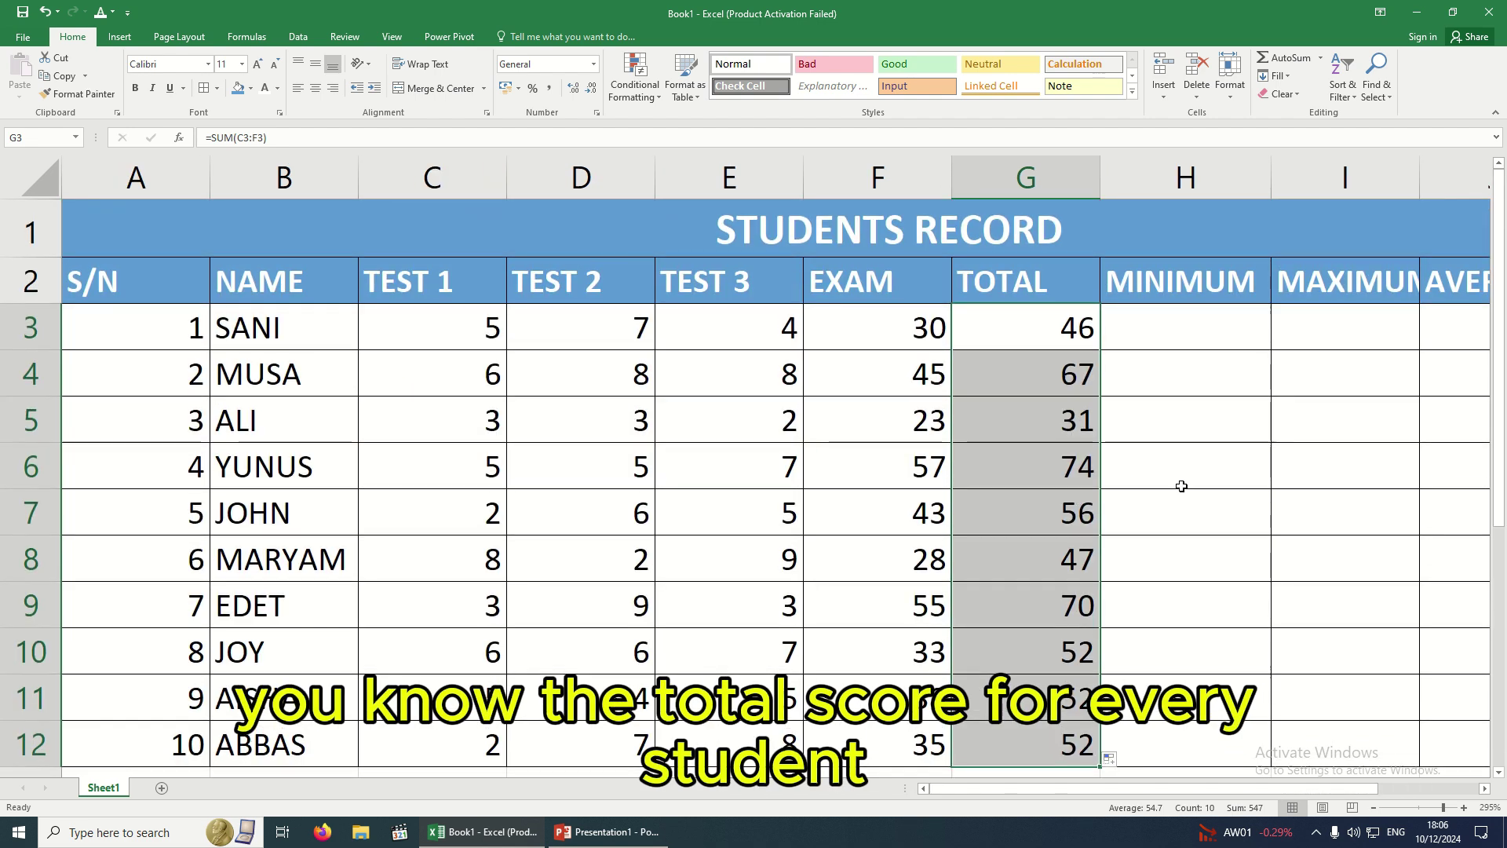
Enter the formula =MIN(C3:F3) in cell H3 to get the first student's minimum score
click(1153, 331)
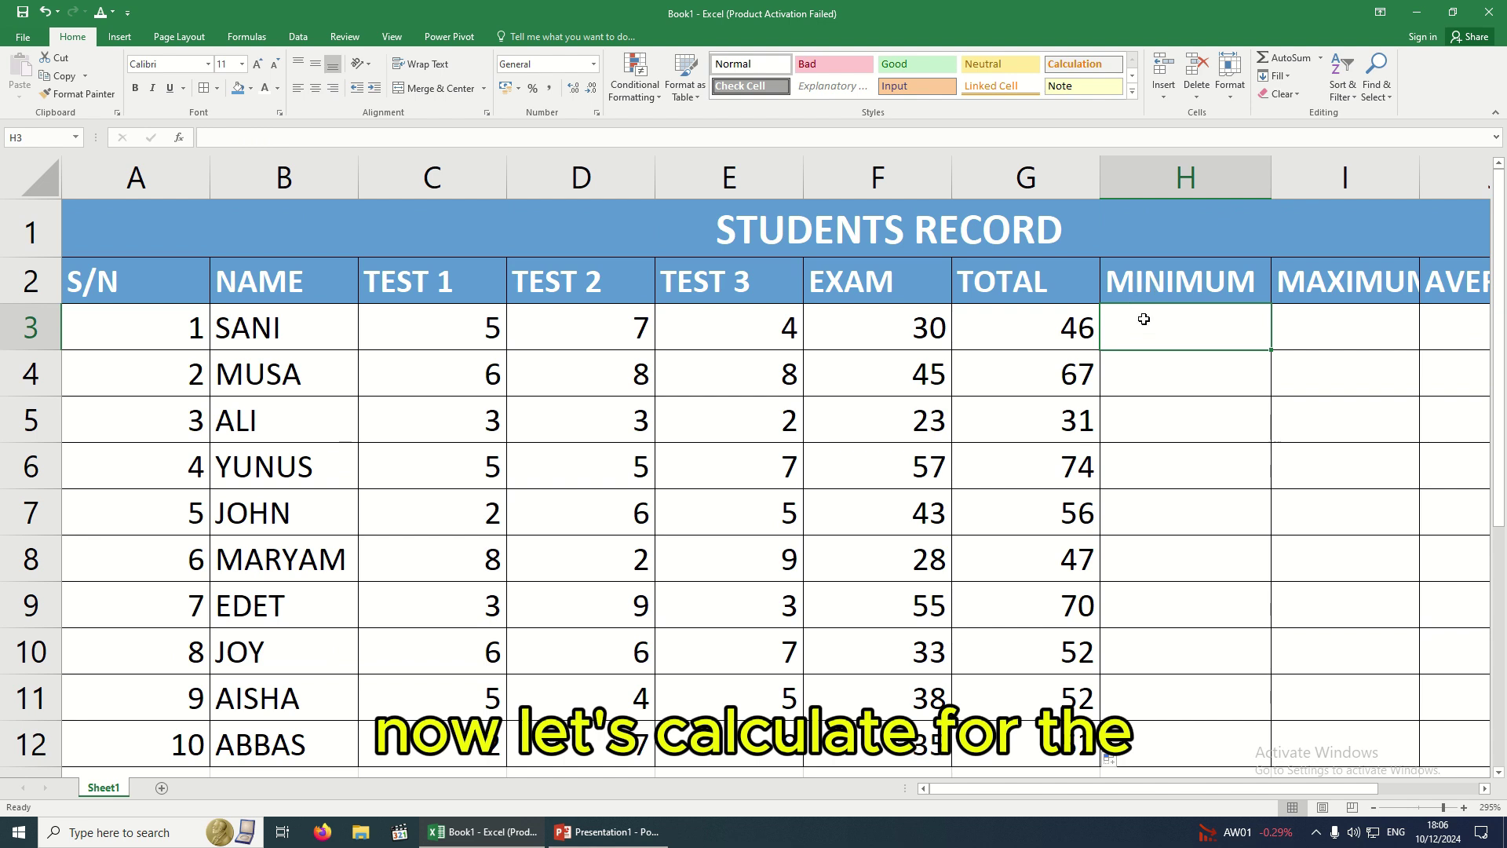
drag(1025, 788, 1125, 788)
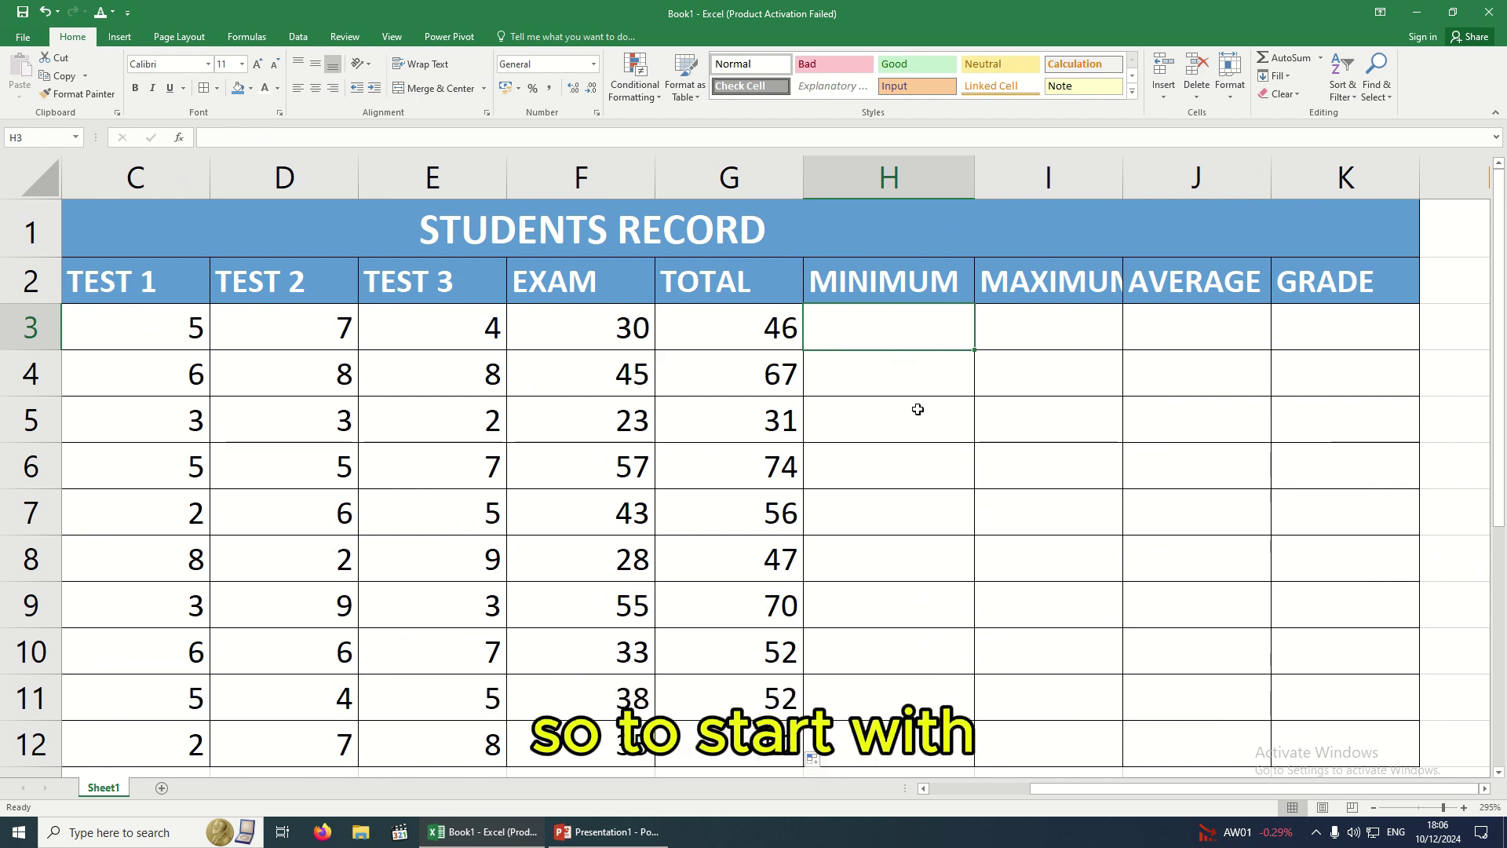
scroll(890, 329, up, 3)
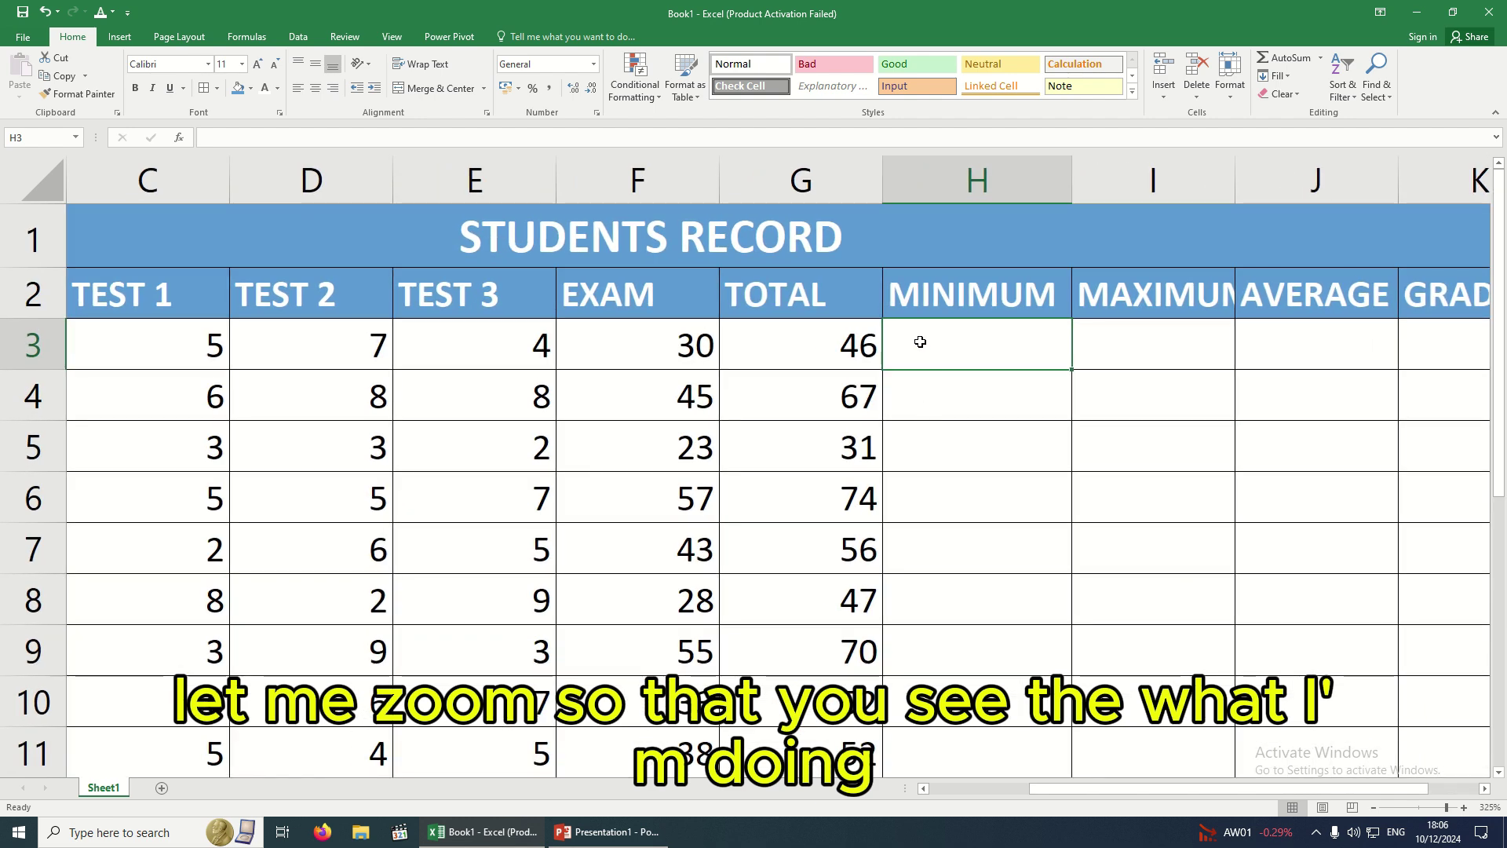
text(=)
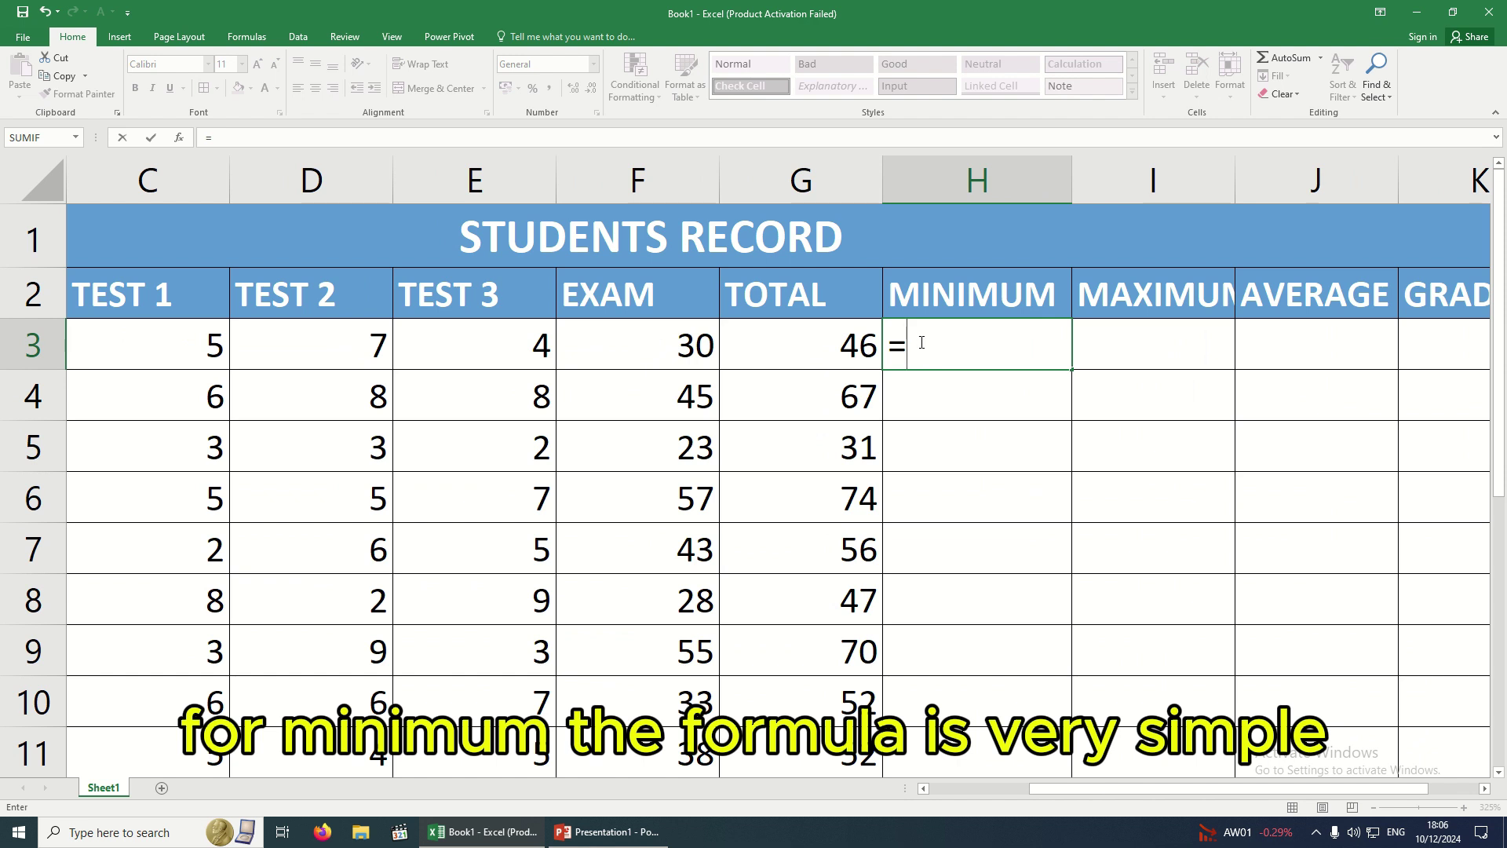
text(MAX)
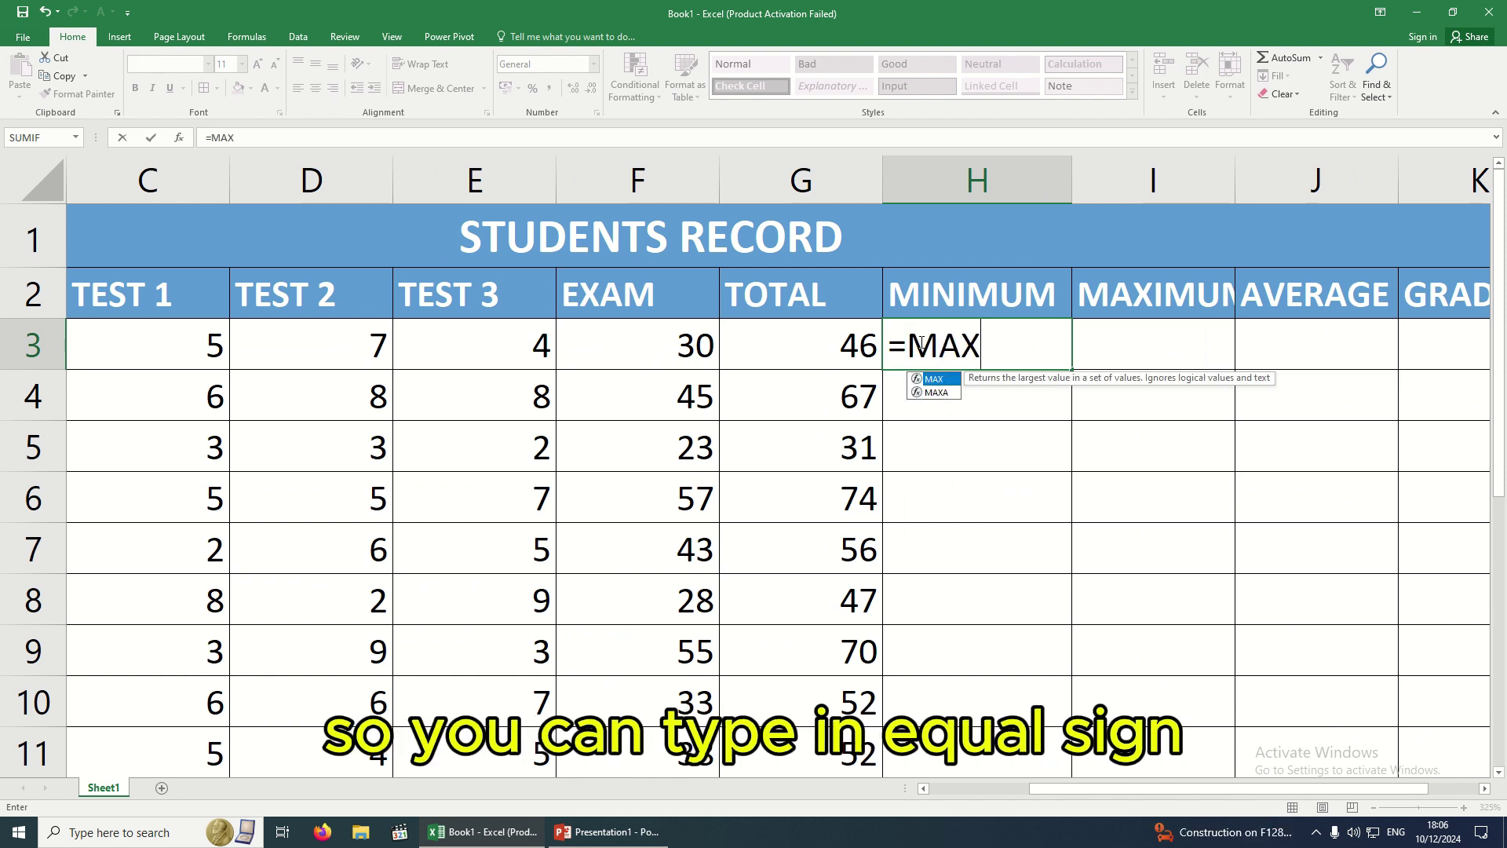
key(BackSpace)
key(BackSpace)
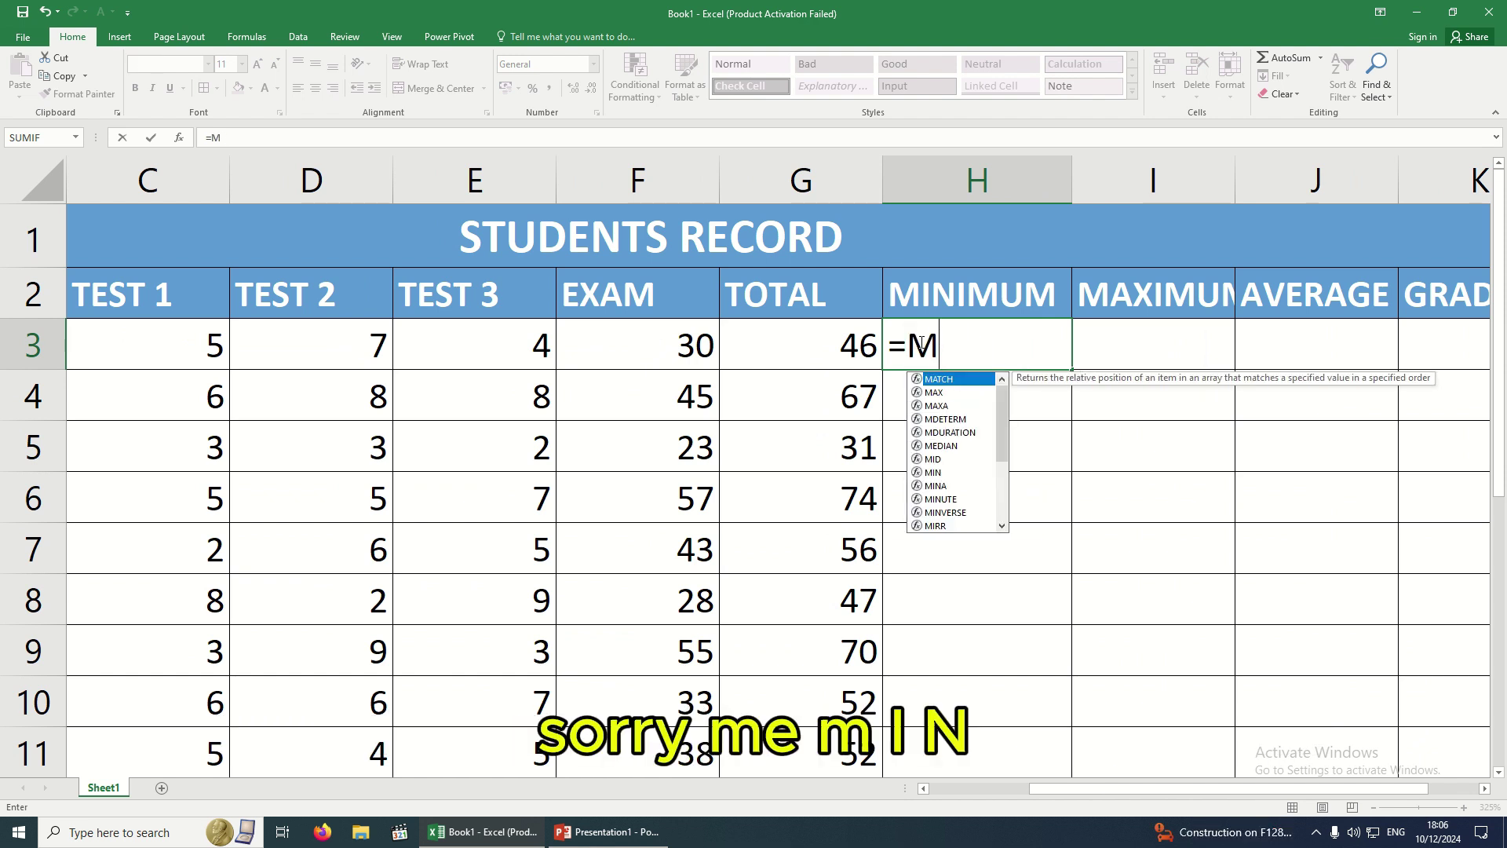
text(IN)
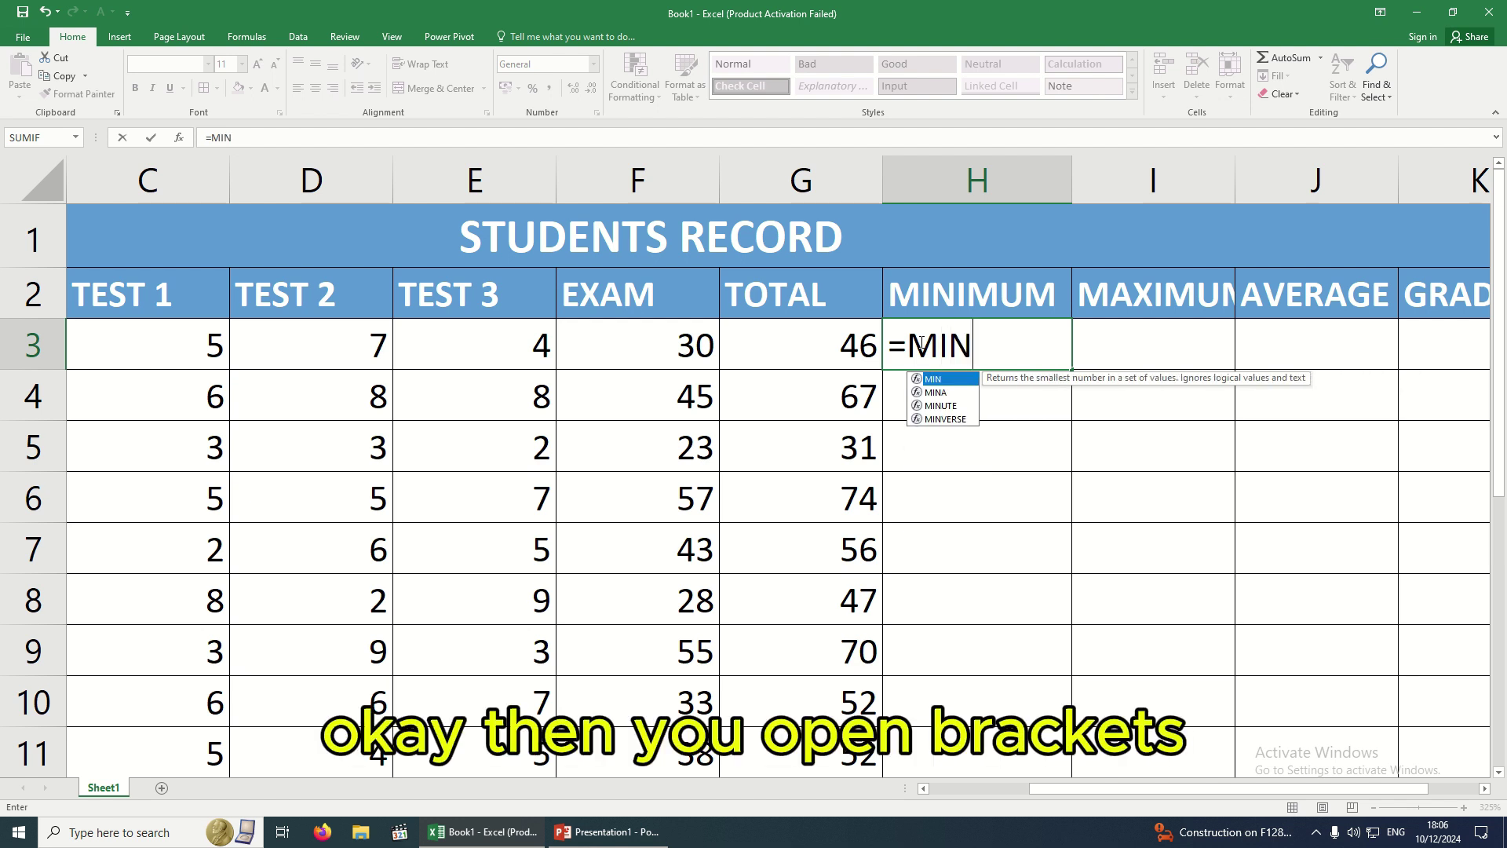
text(()
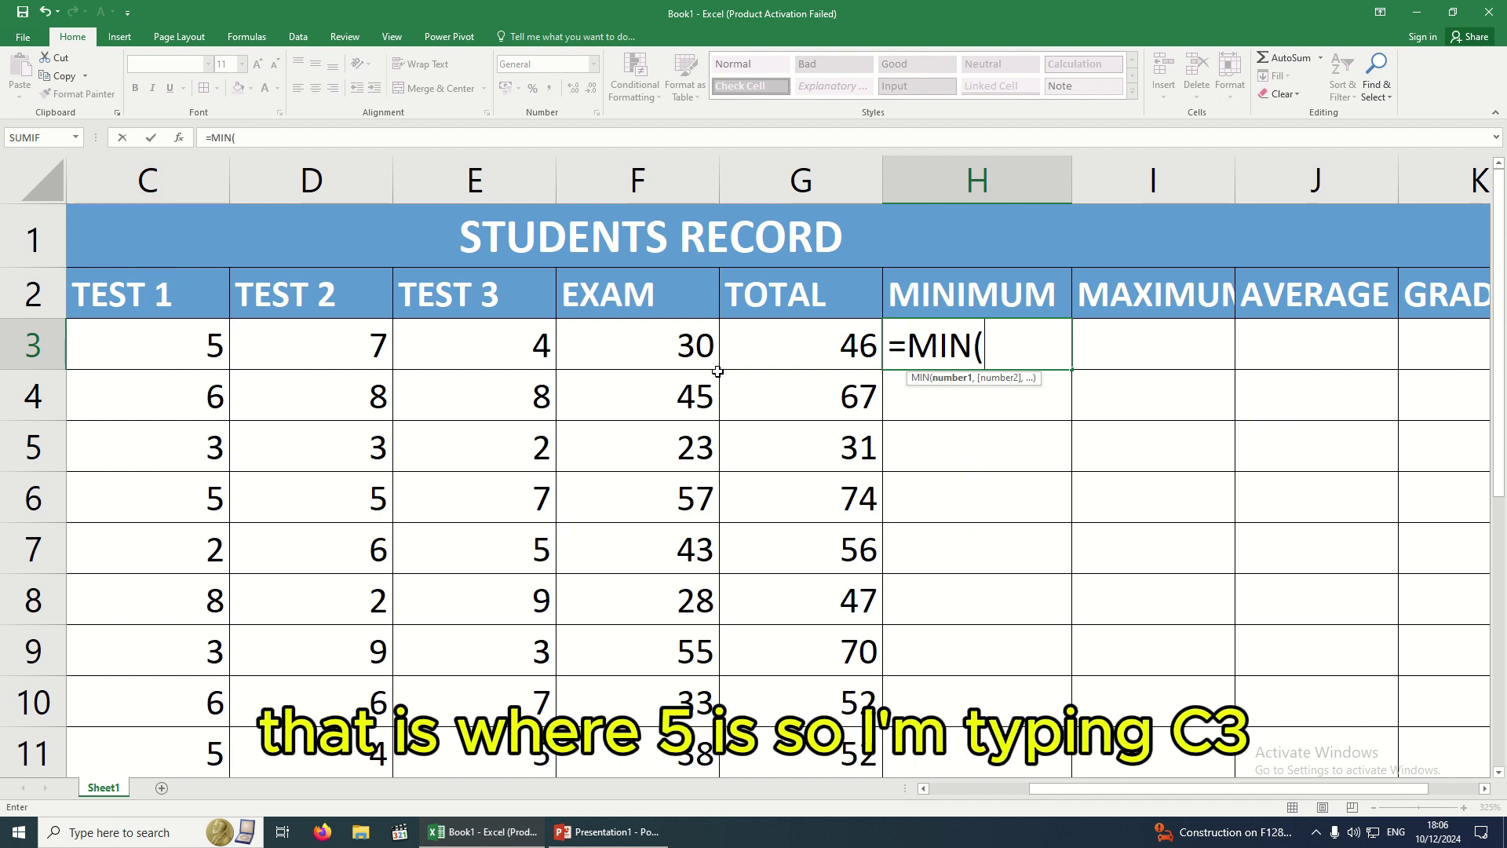
text(C3:)
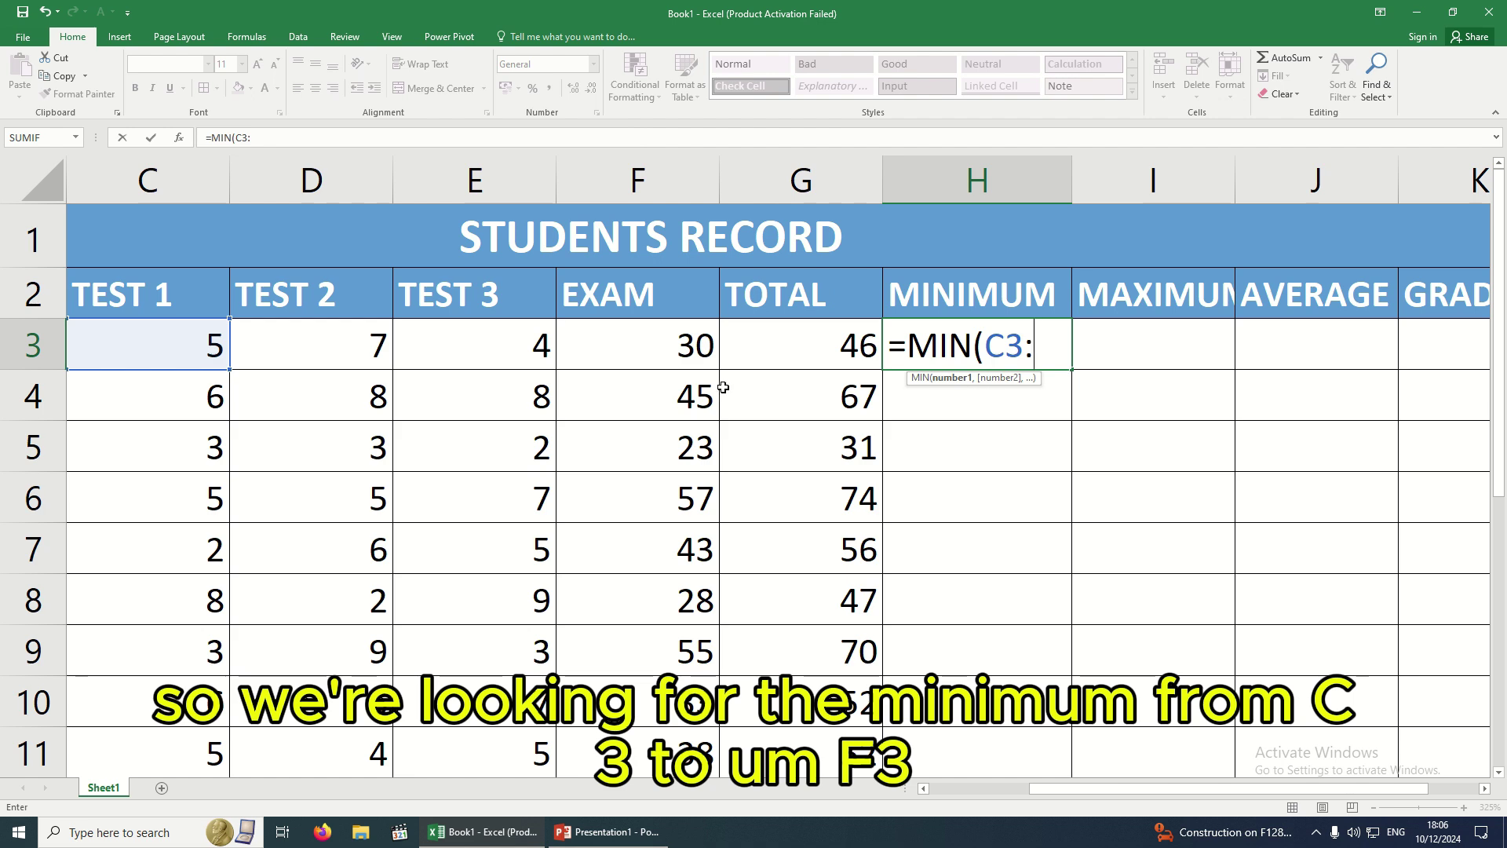
text(F3)
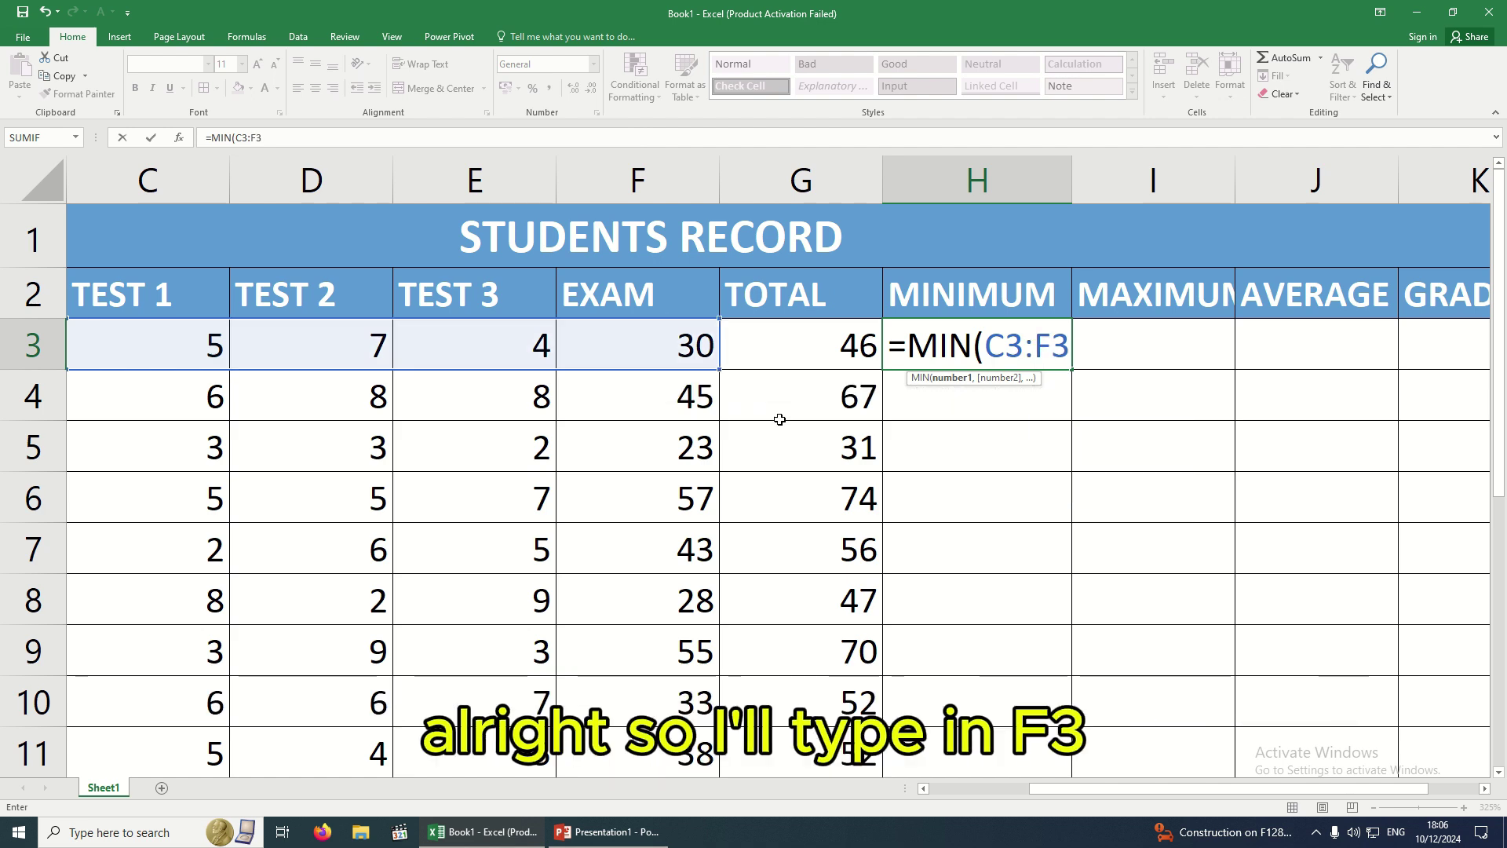
text())
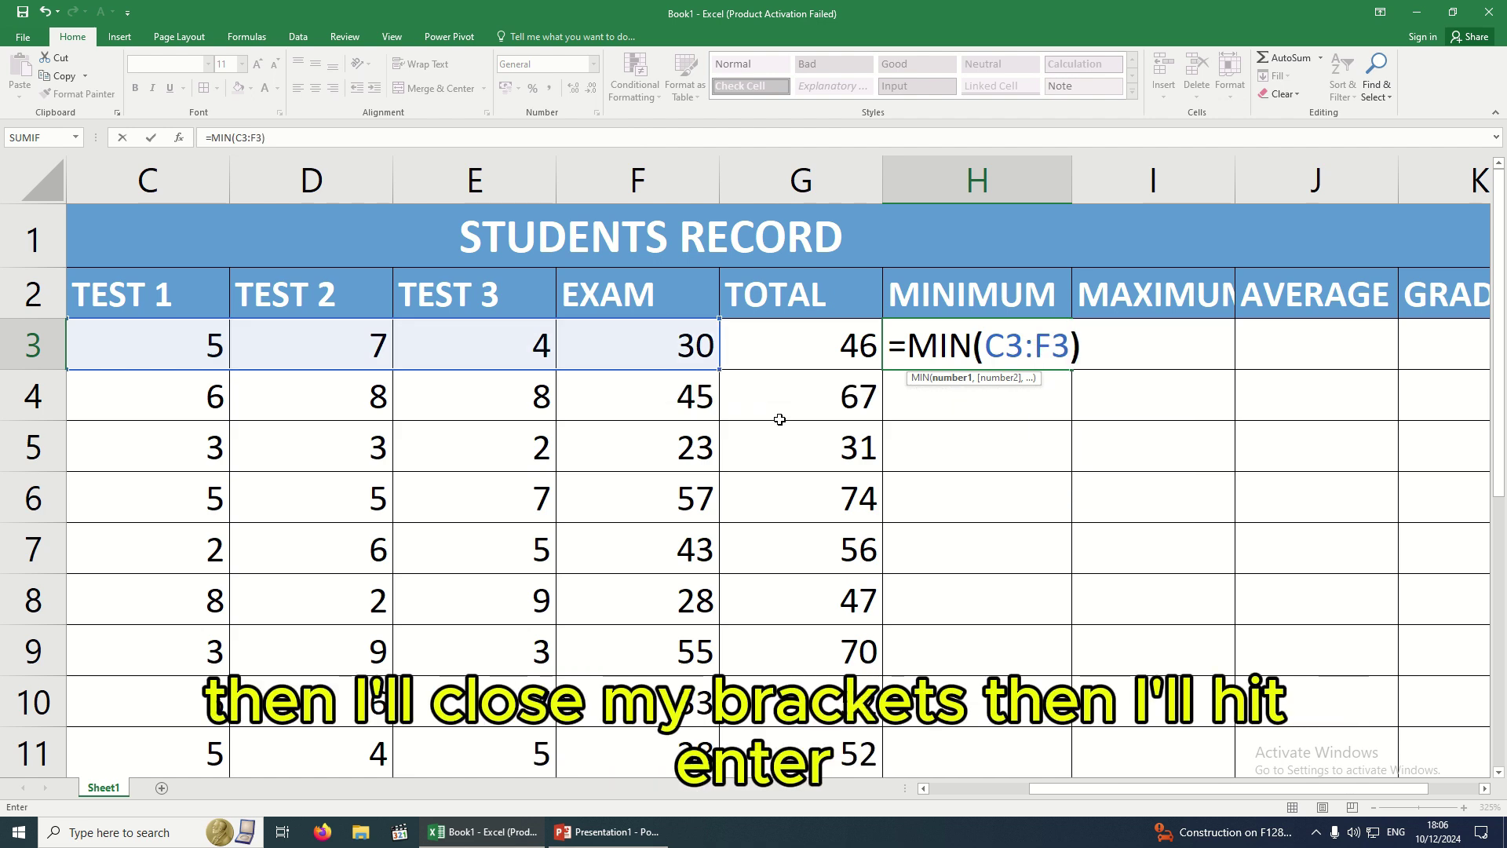
key(Return)
Fill the MINIMUM formula from H3 down the column for the remaining students
click(1001, 331)
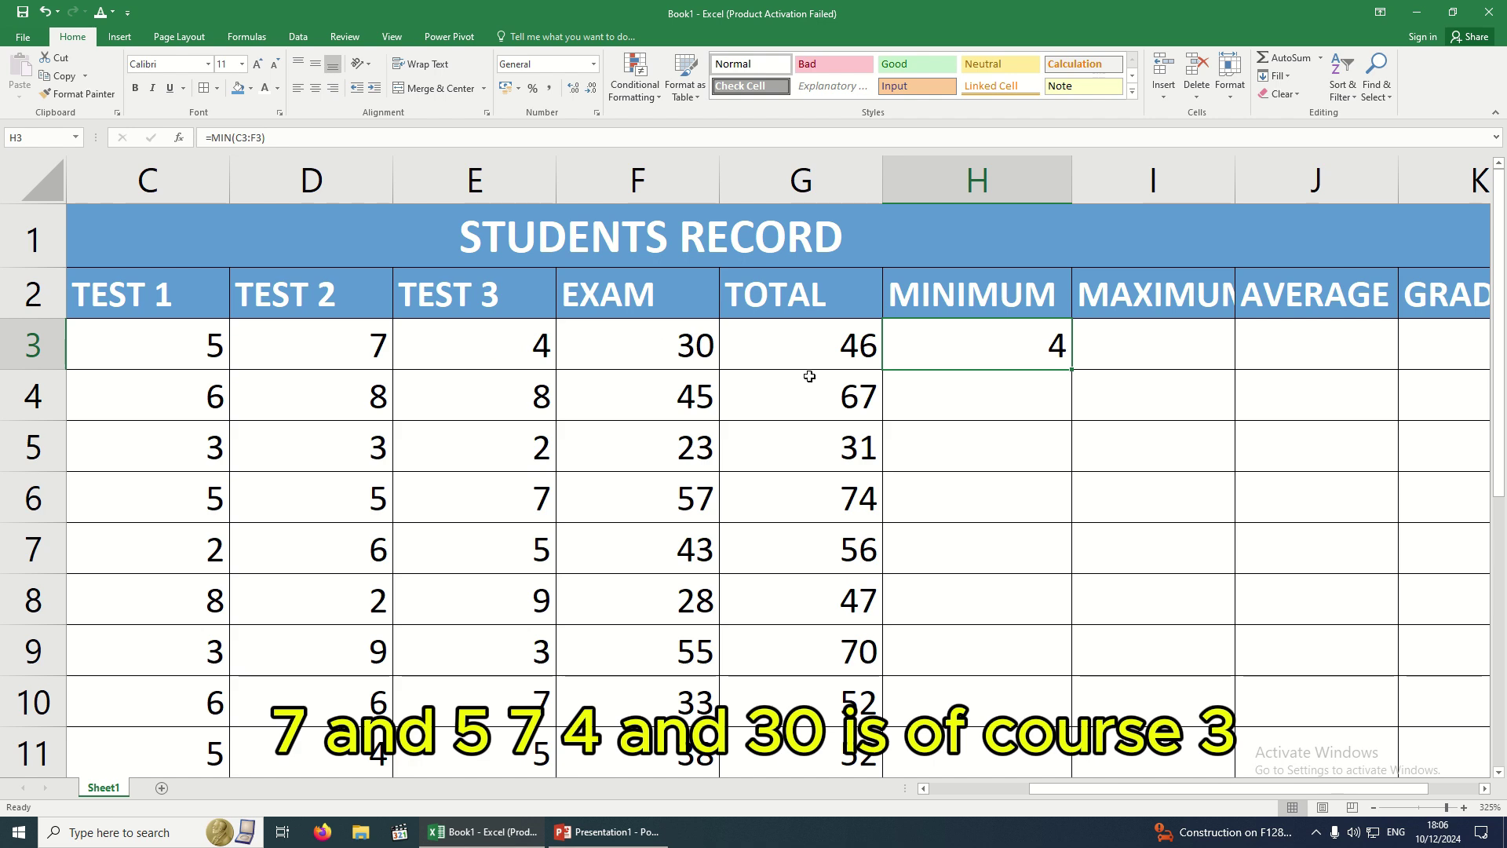
drag(1073, 370, 1072, 718)
scroll(1007, 656, down, 3)
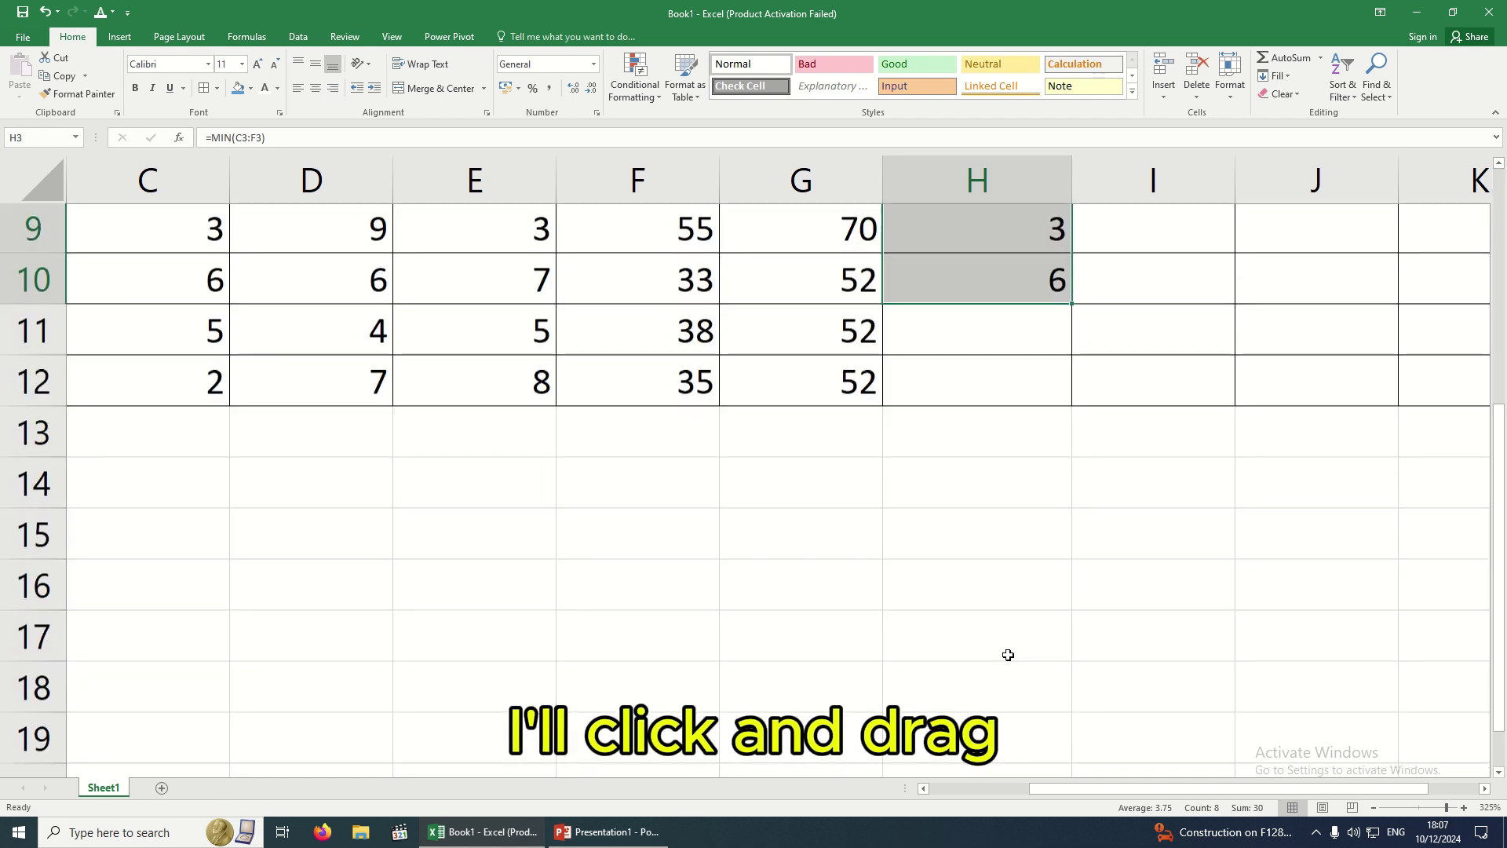
drag(1072, 251, 1070, 355)
scroll(1026, 493, up, 3)
Widen column I so that the MAXIMUM heading fits inside its cell
click(1100, 366)
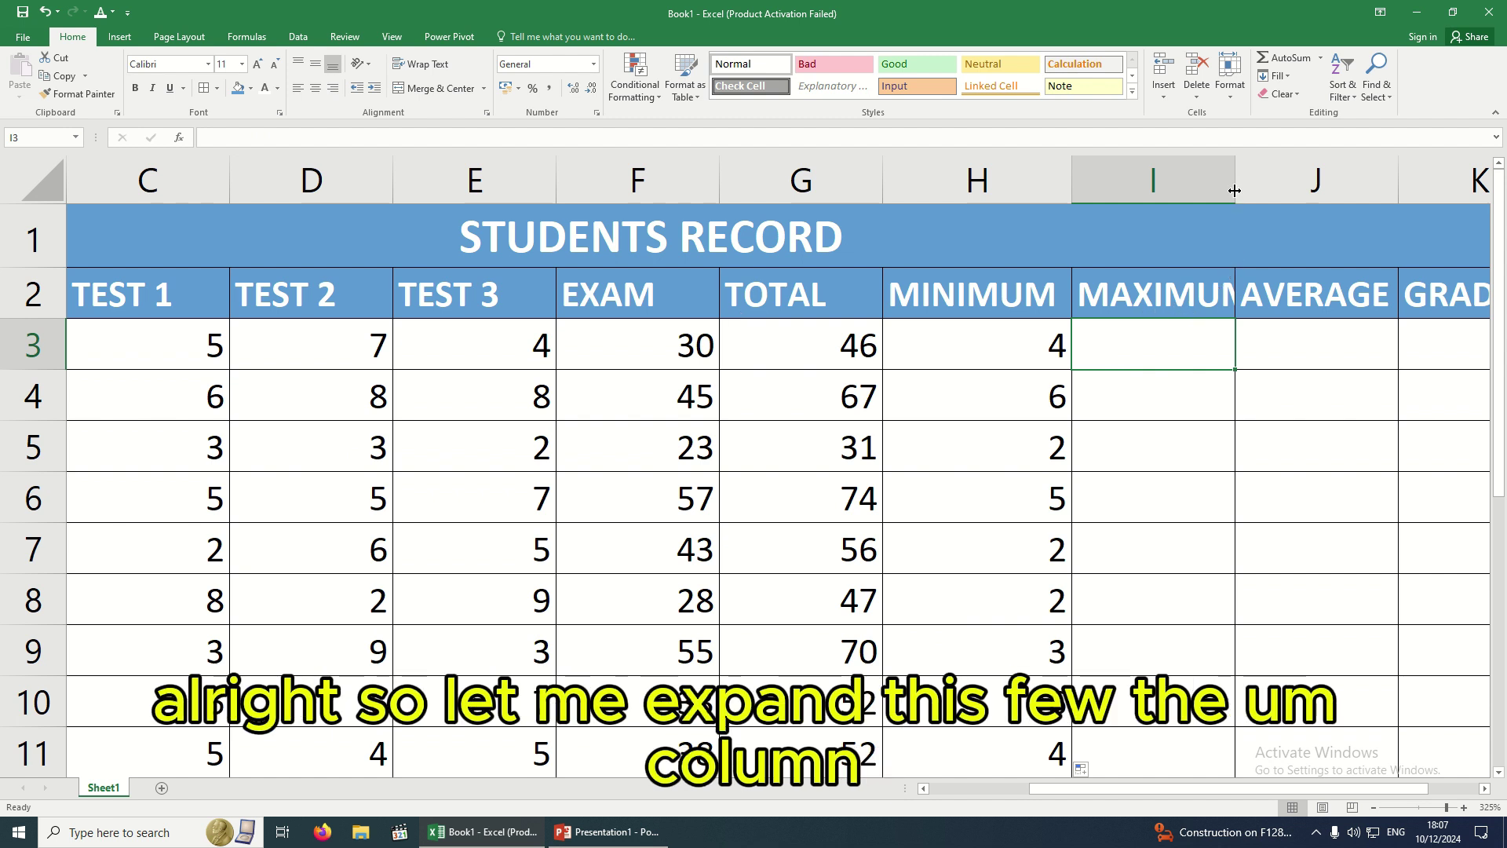
drag(1235, 193, 1267, 181)
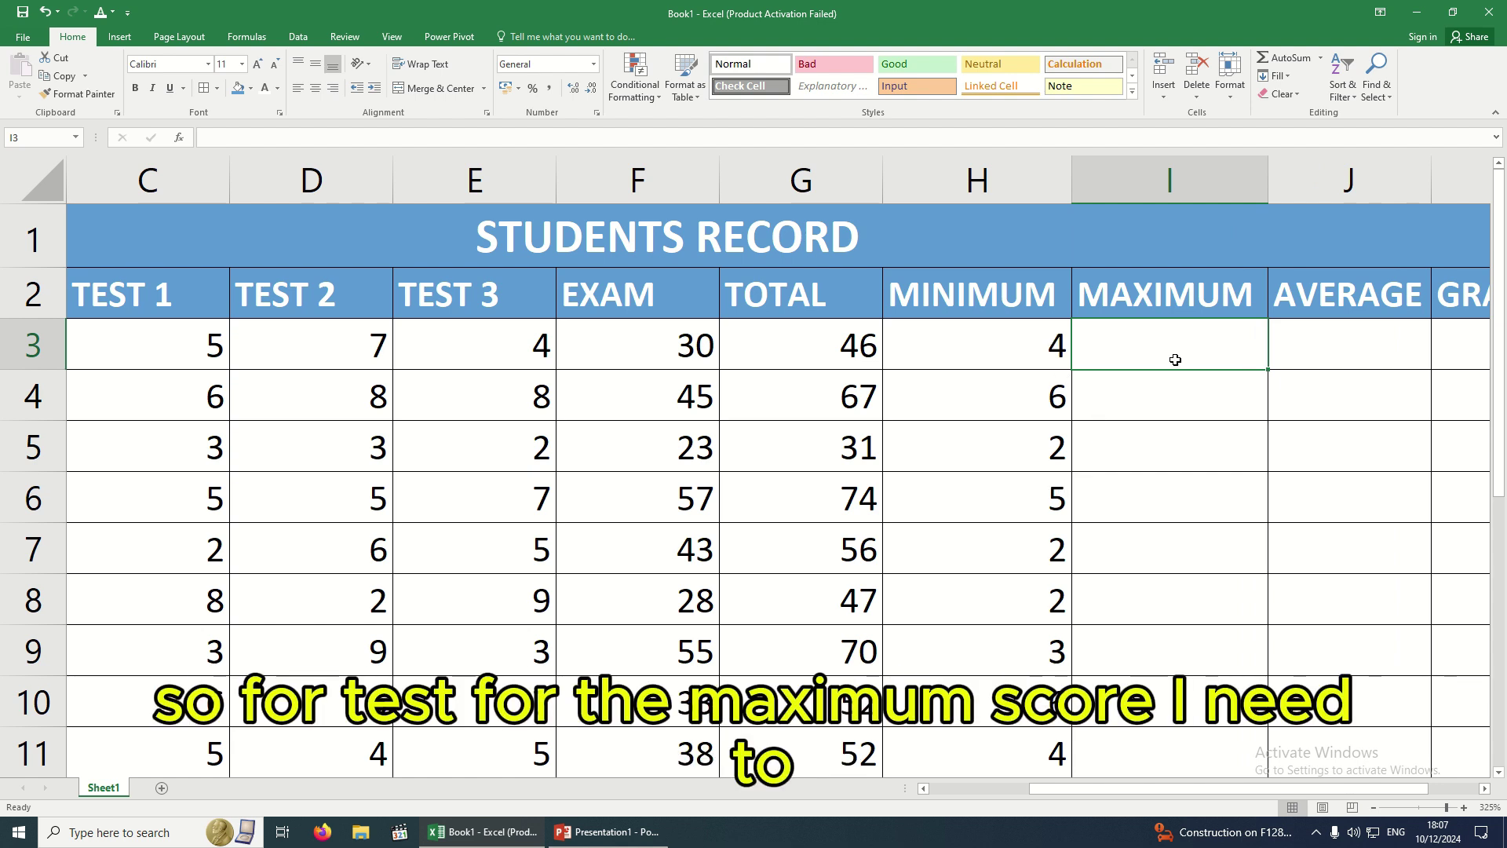
Enter the formula =MAX(C3:F3) in cell I3 to get the first student's maximum score
scroll(1176, 359, up, 2)
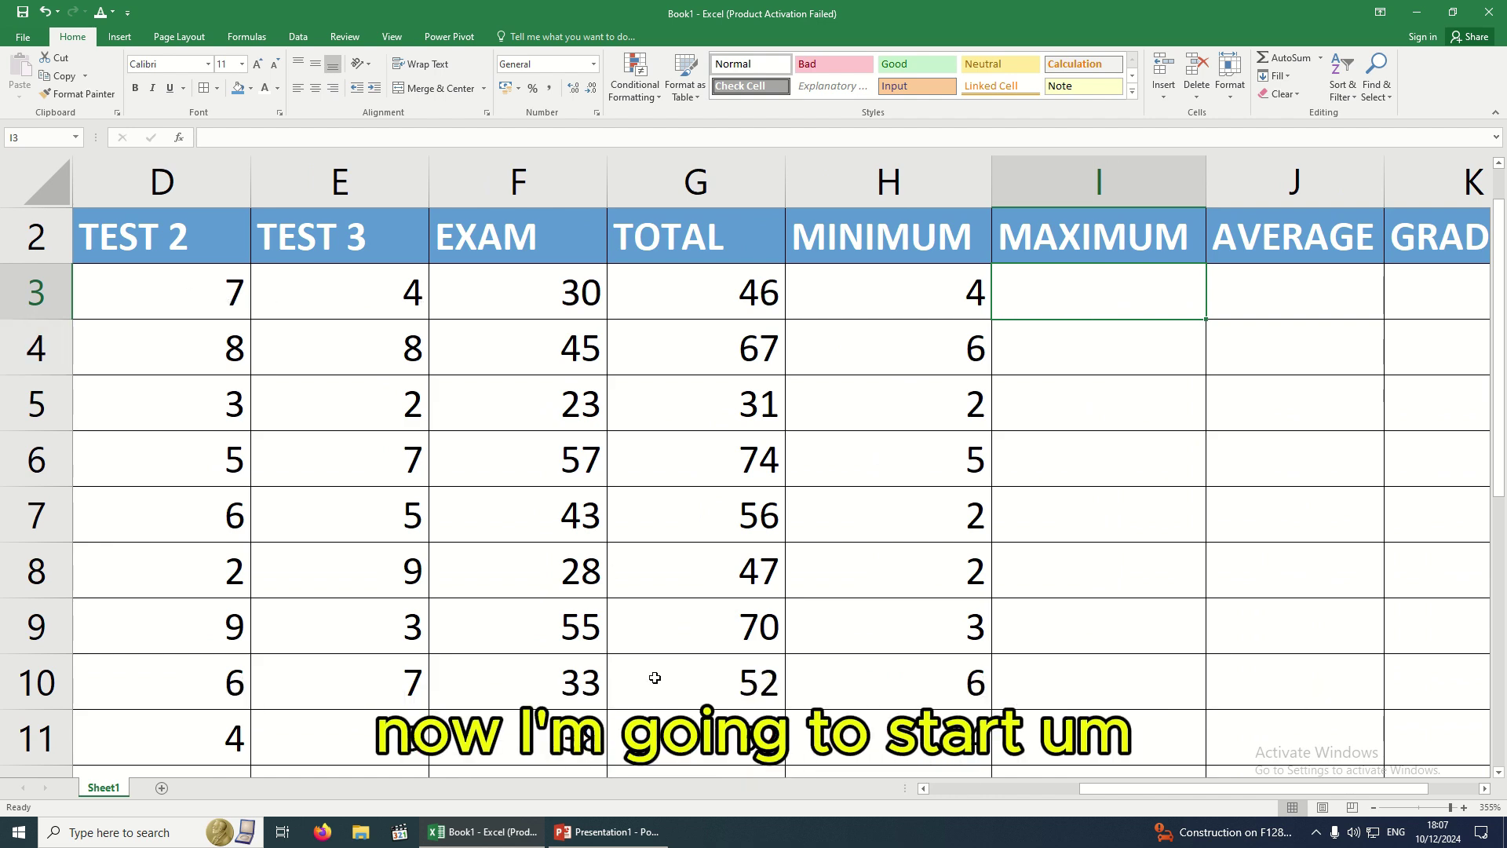
mouse_move(1121, 789)
mouse_down()
mouse_move(963, 791)
mouse_move(1121, 792)
mouse_up()
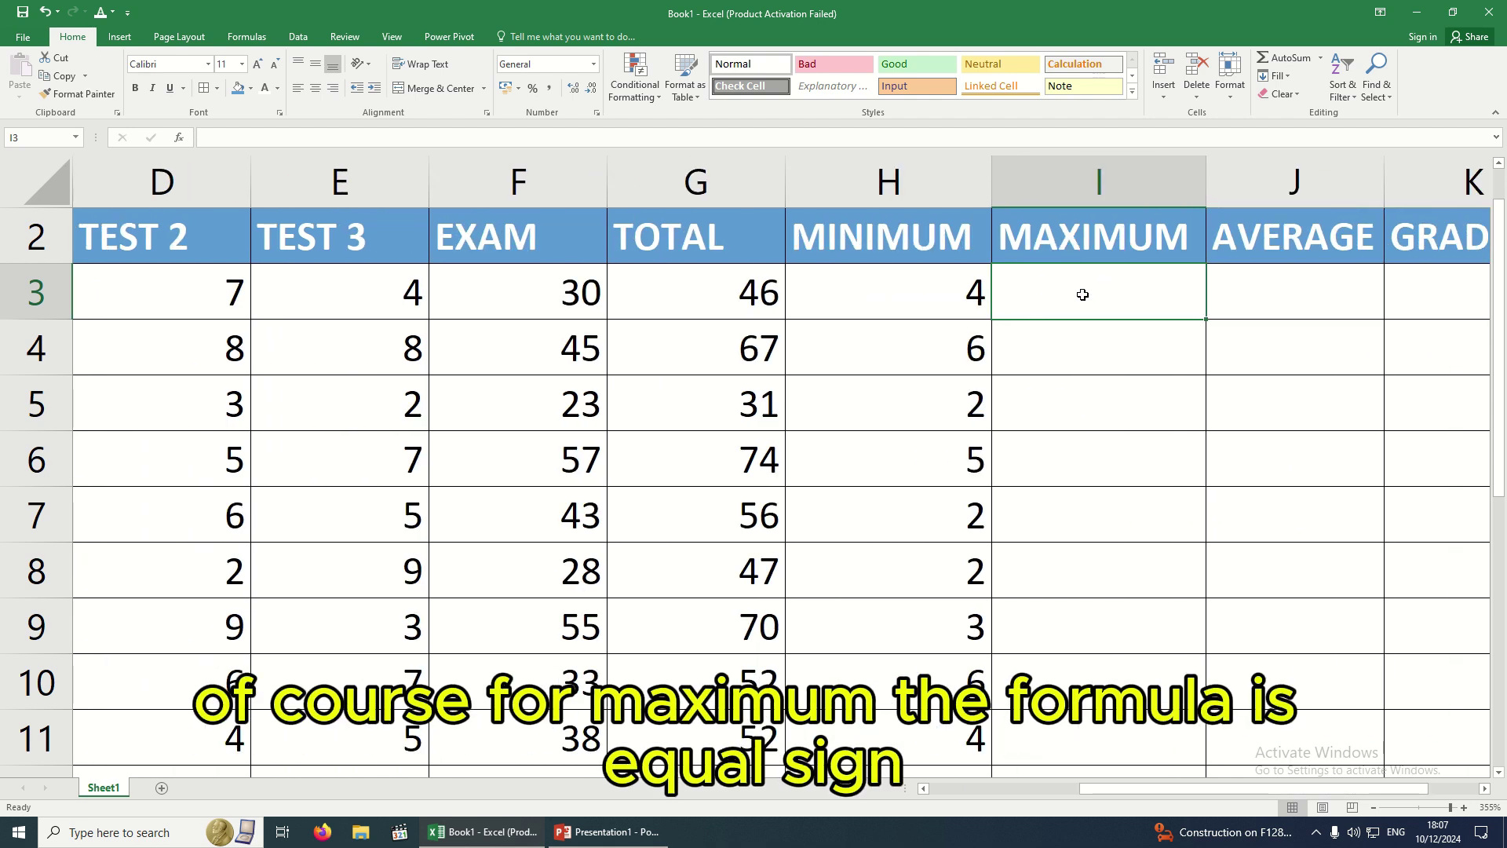
text(=SUM)
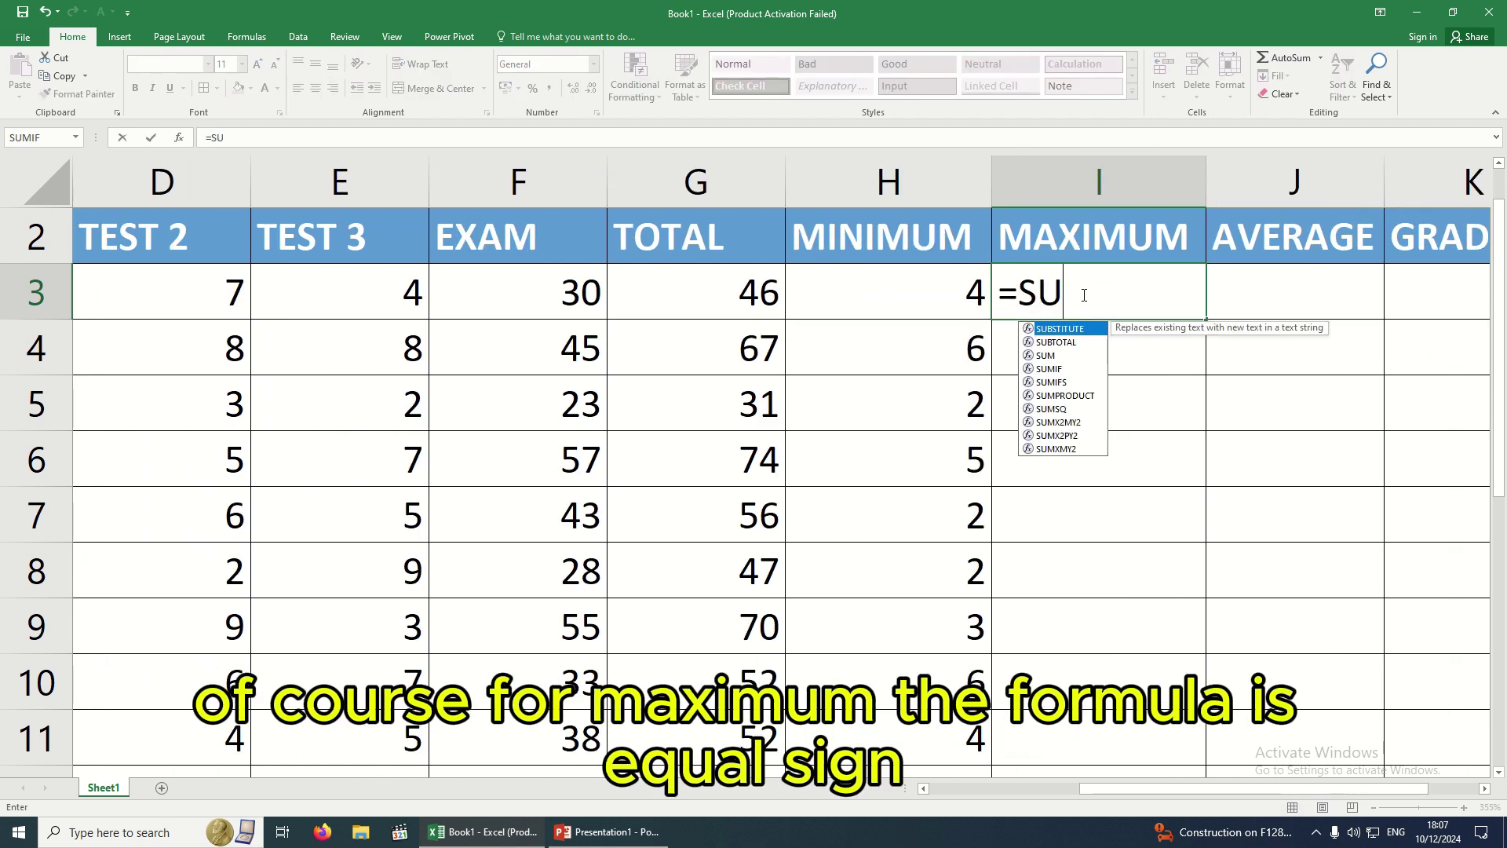
key(BackSpace)
key(BackSpace)
key(BackSpace)
text(MAX)
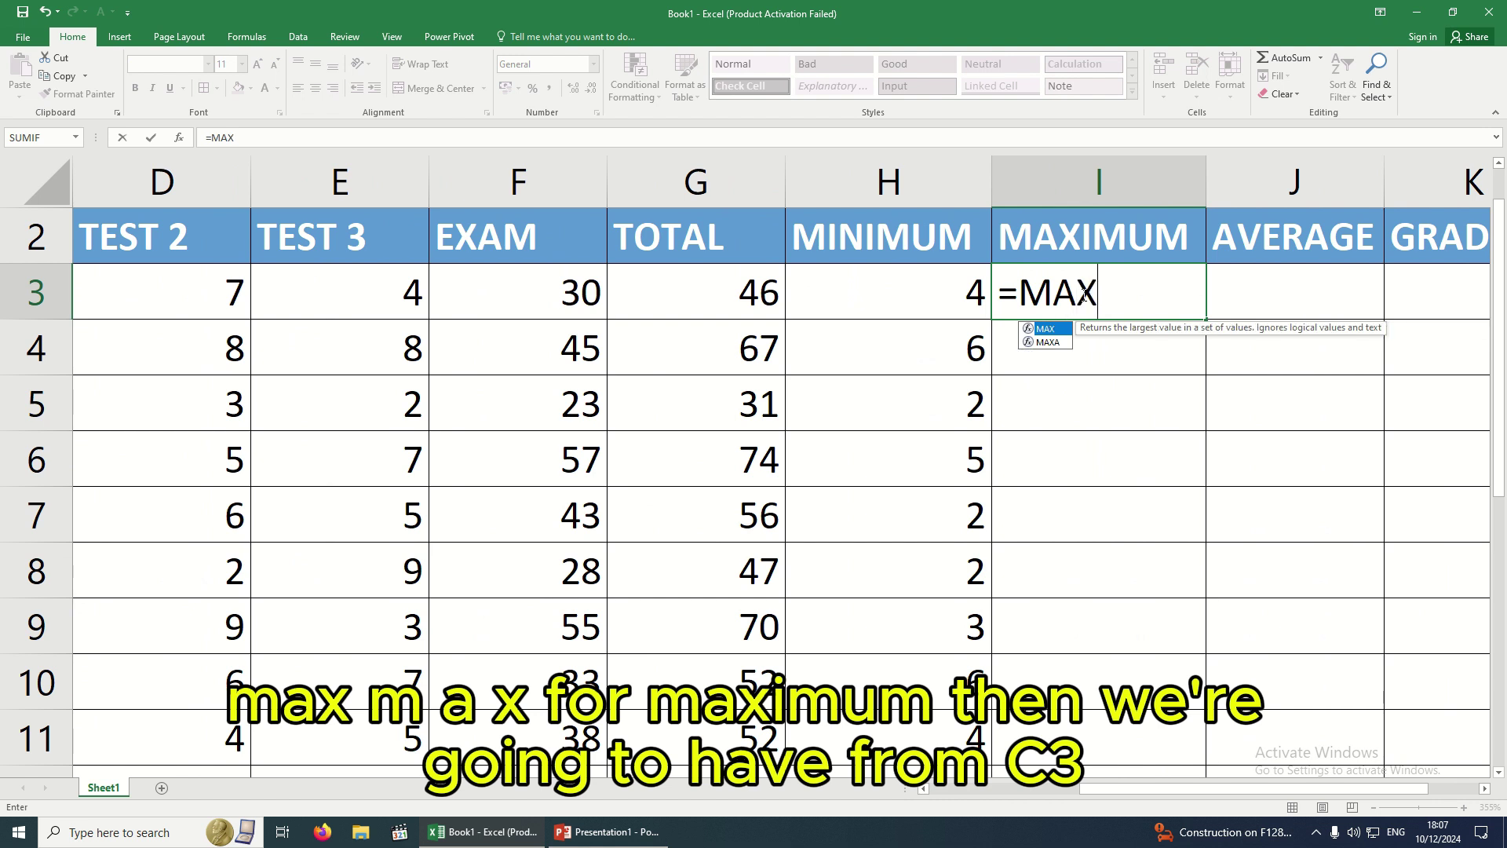
text(()
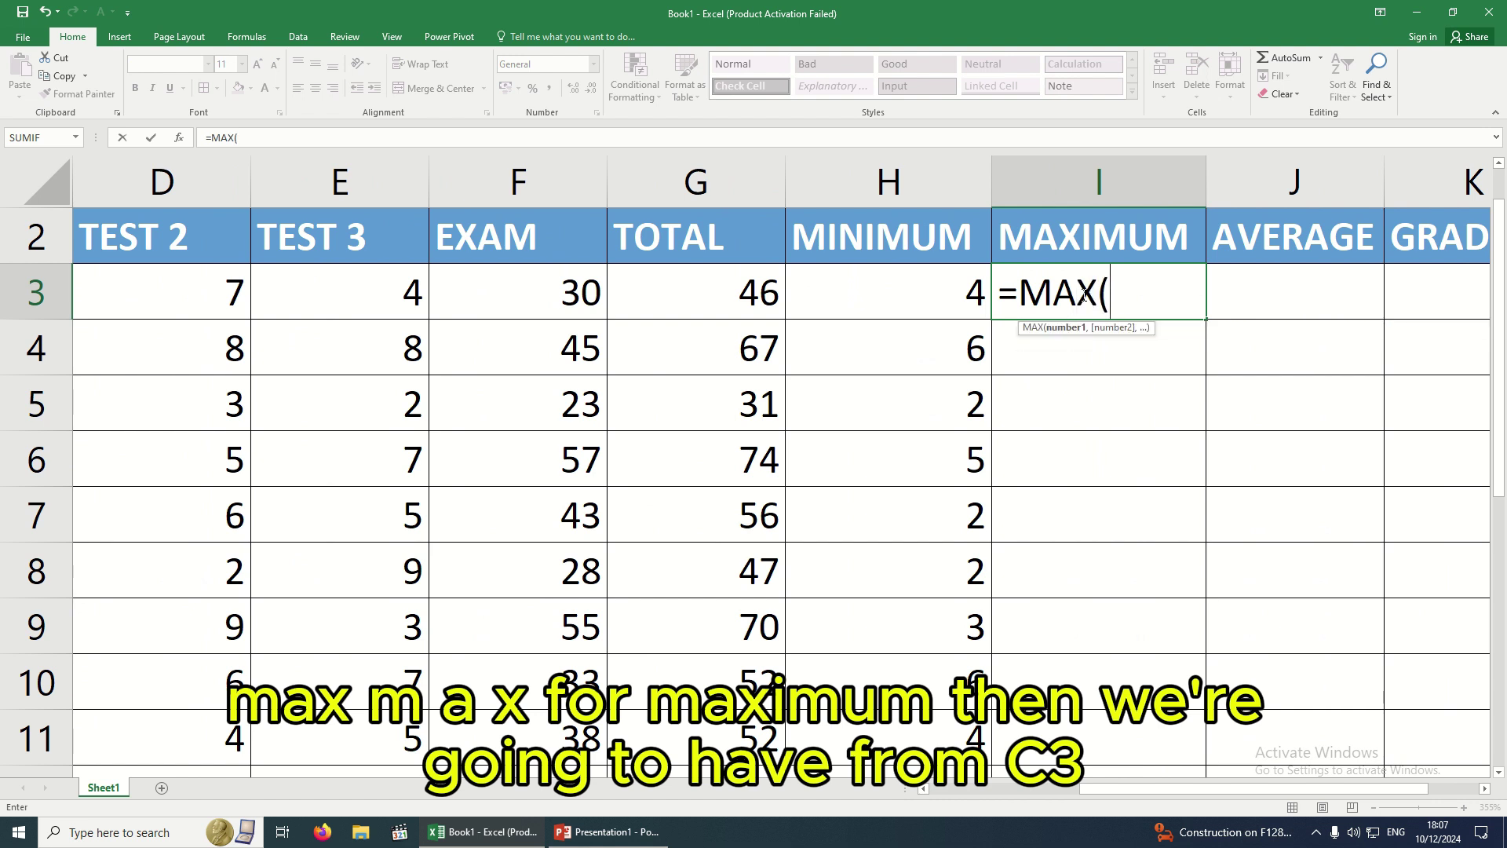
text(C)
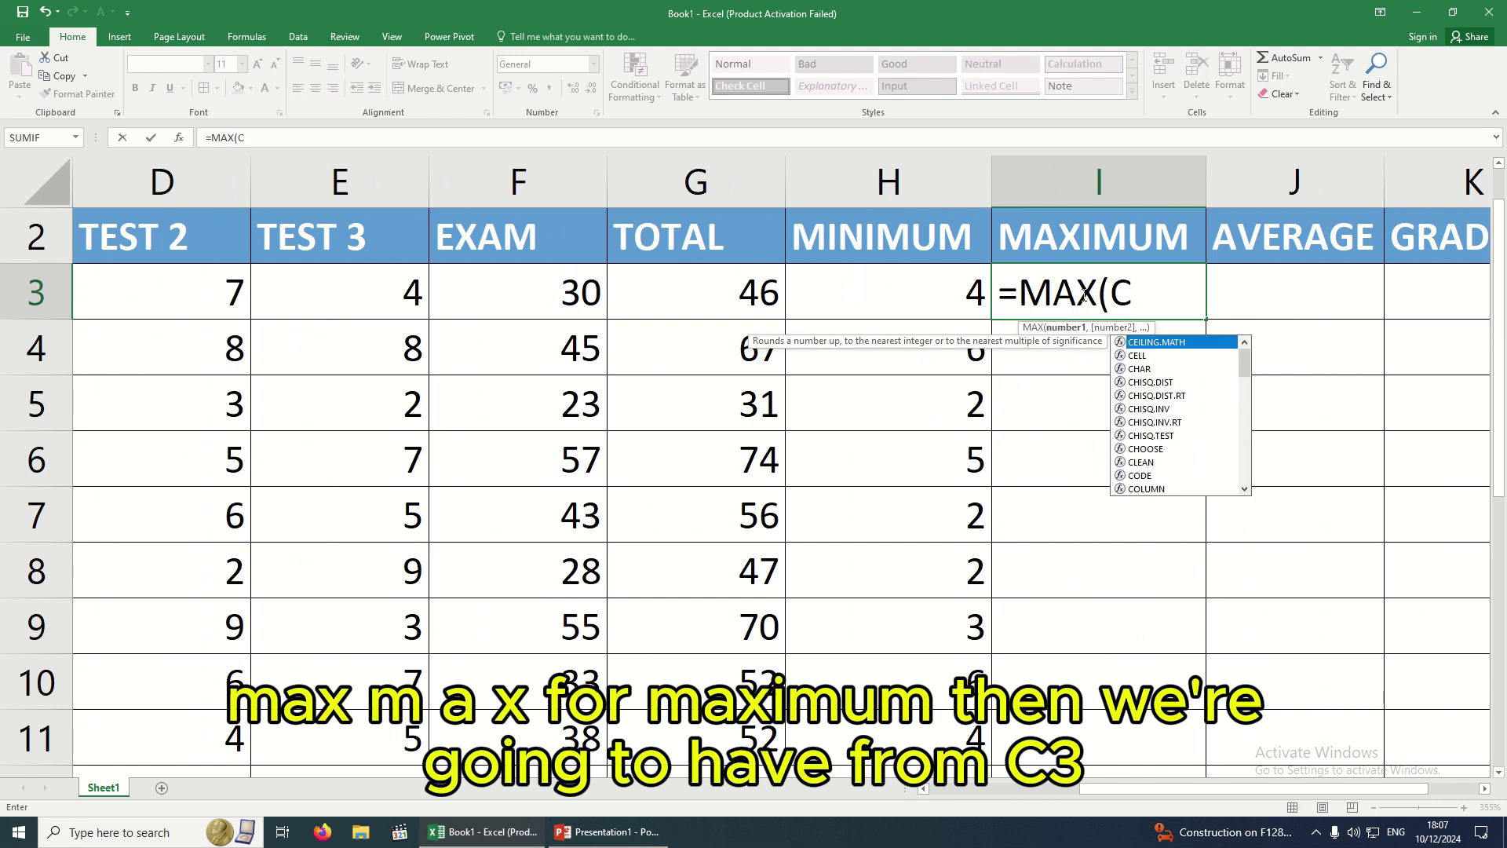
text(3)
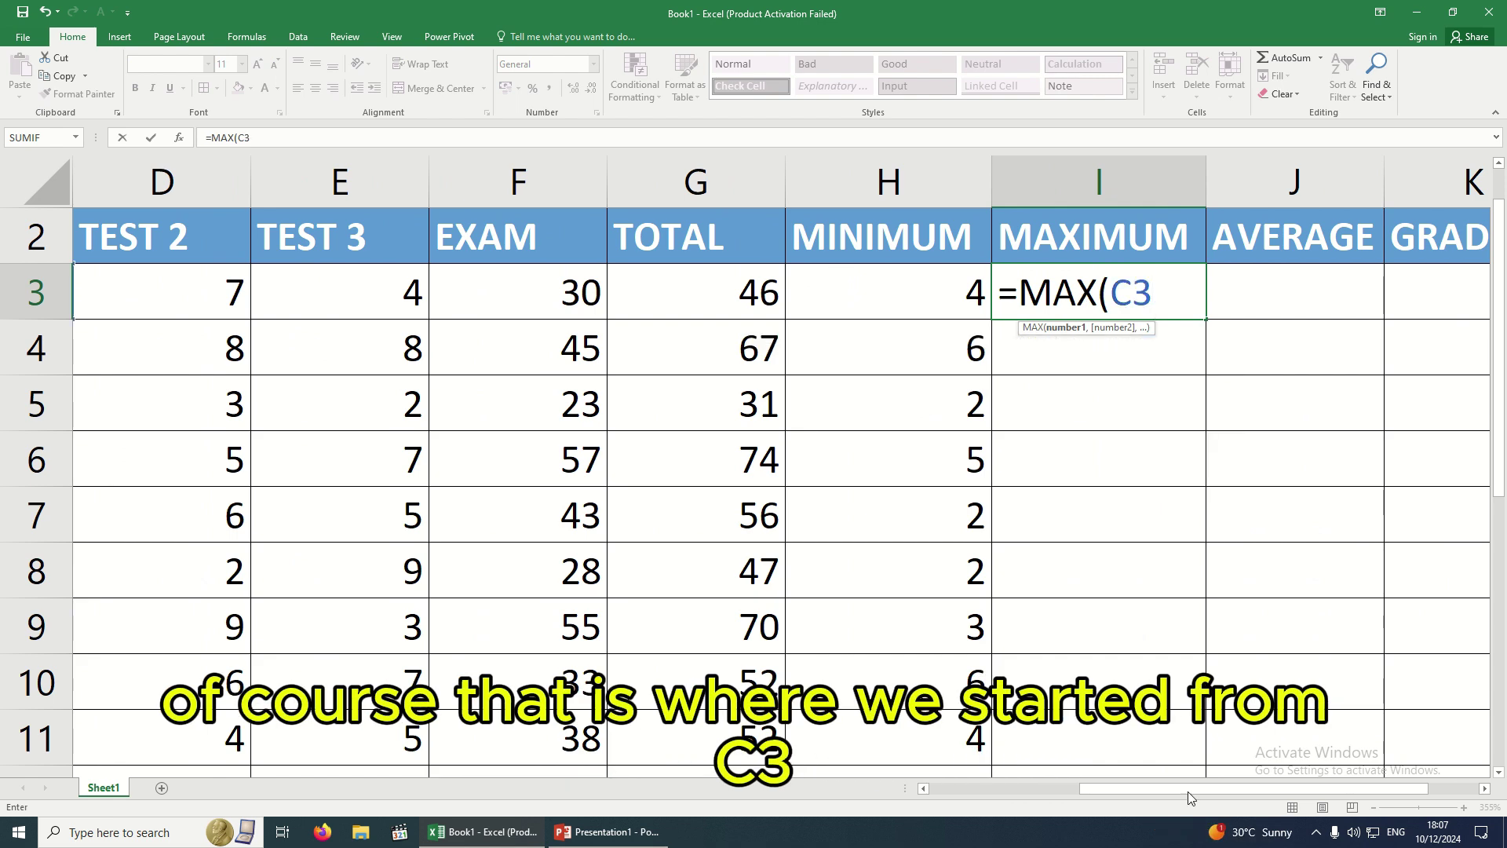
drag(1141, 792, 992, 791)
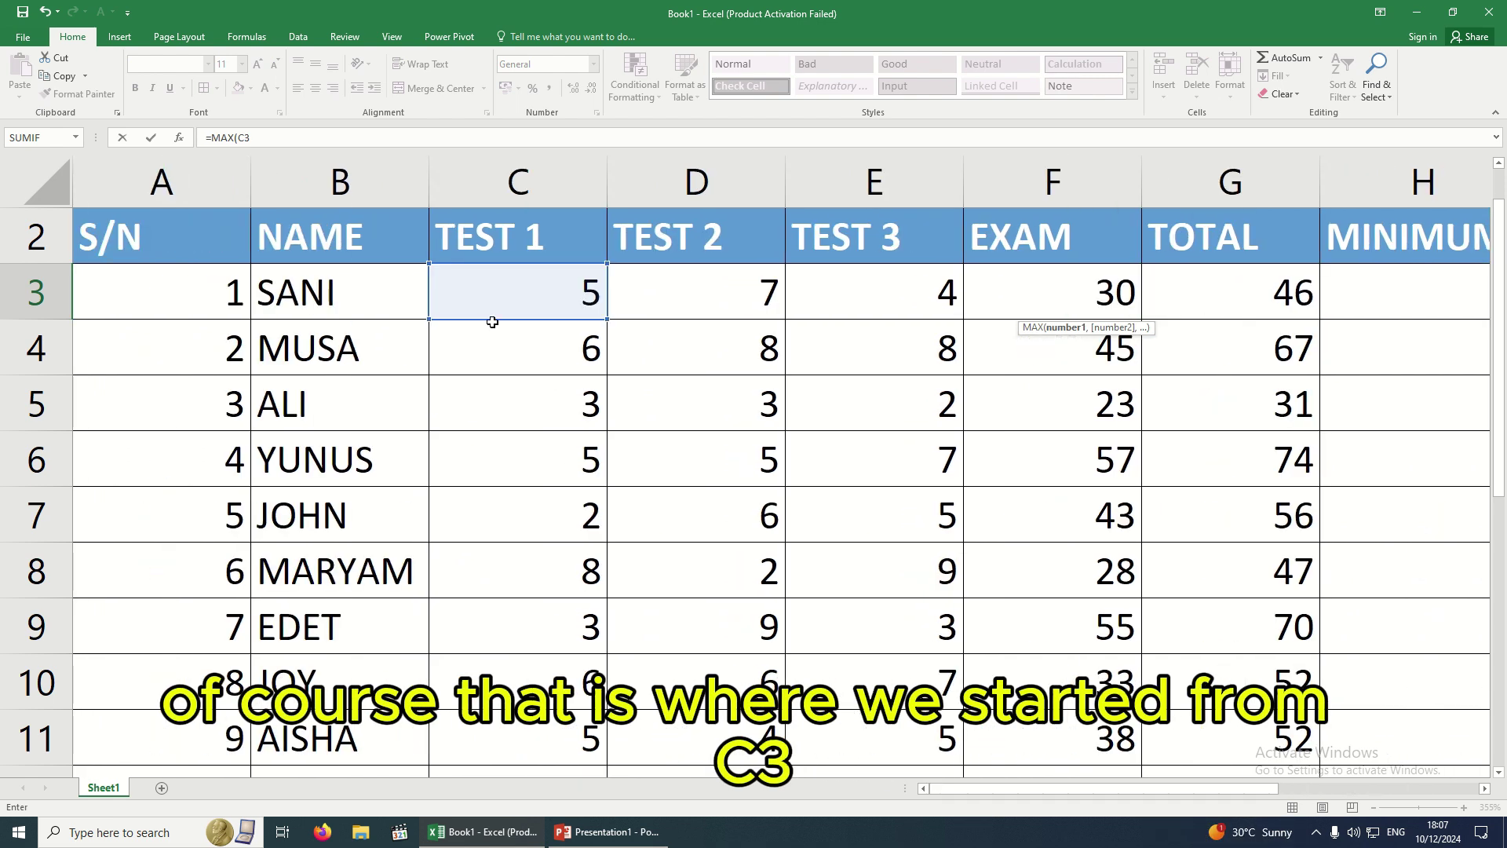
drag(1048, 791, 1209, 777)
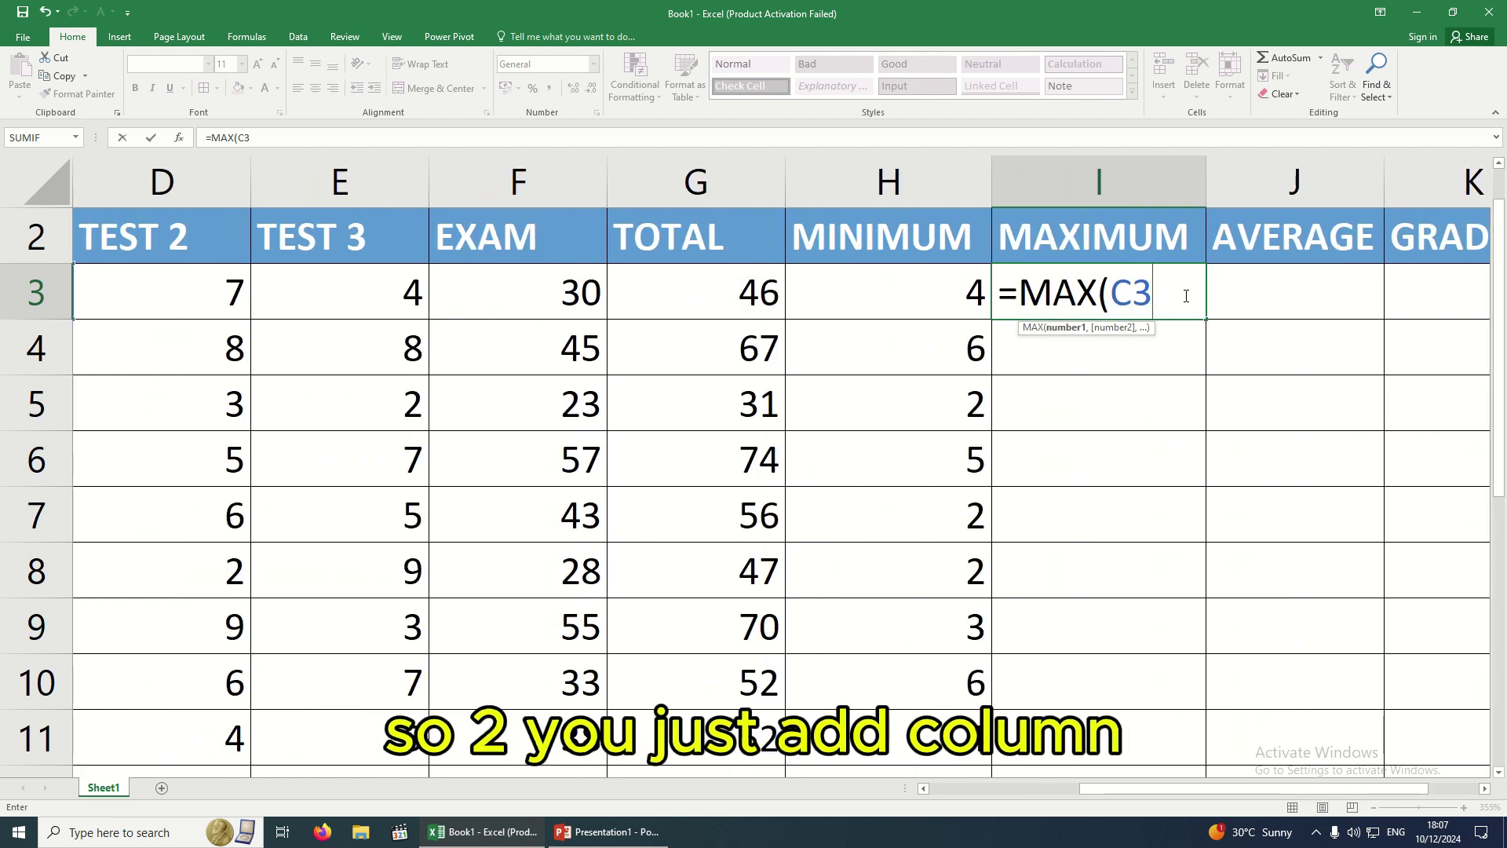
text(:)
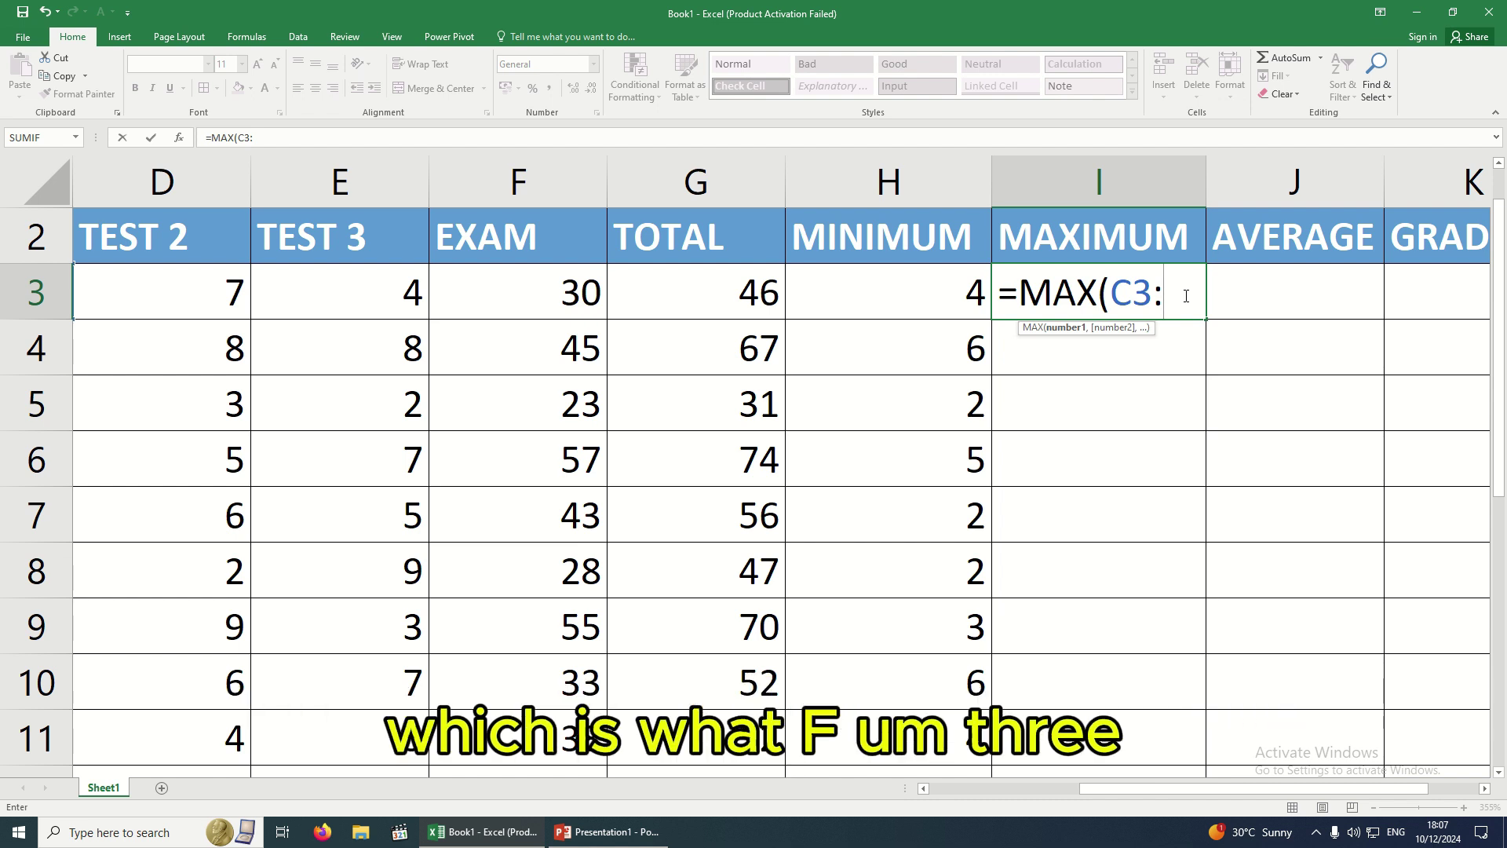
text(F)
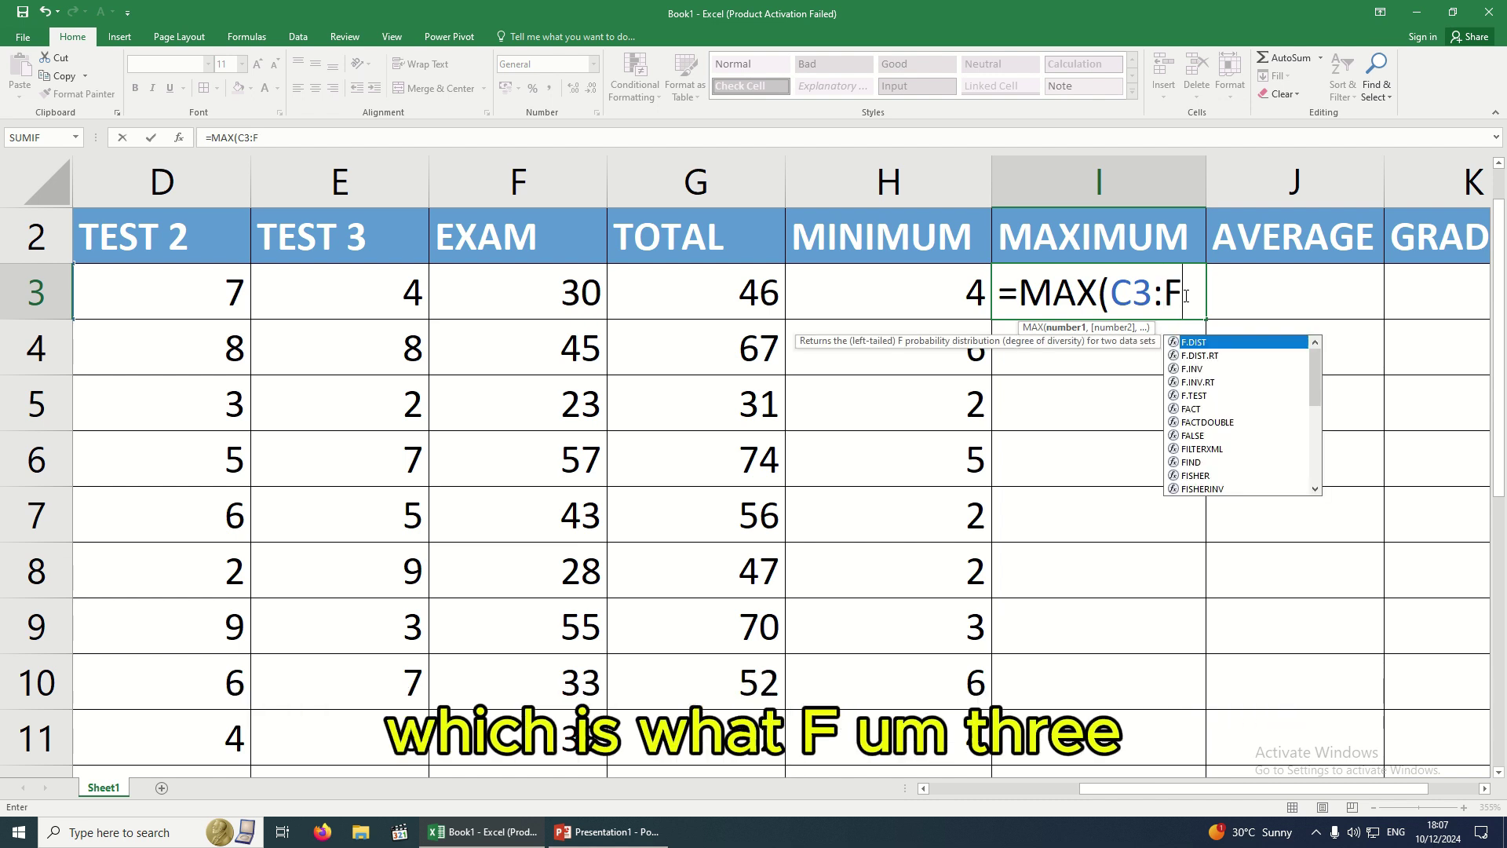
text(3)
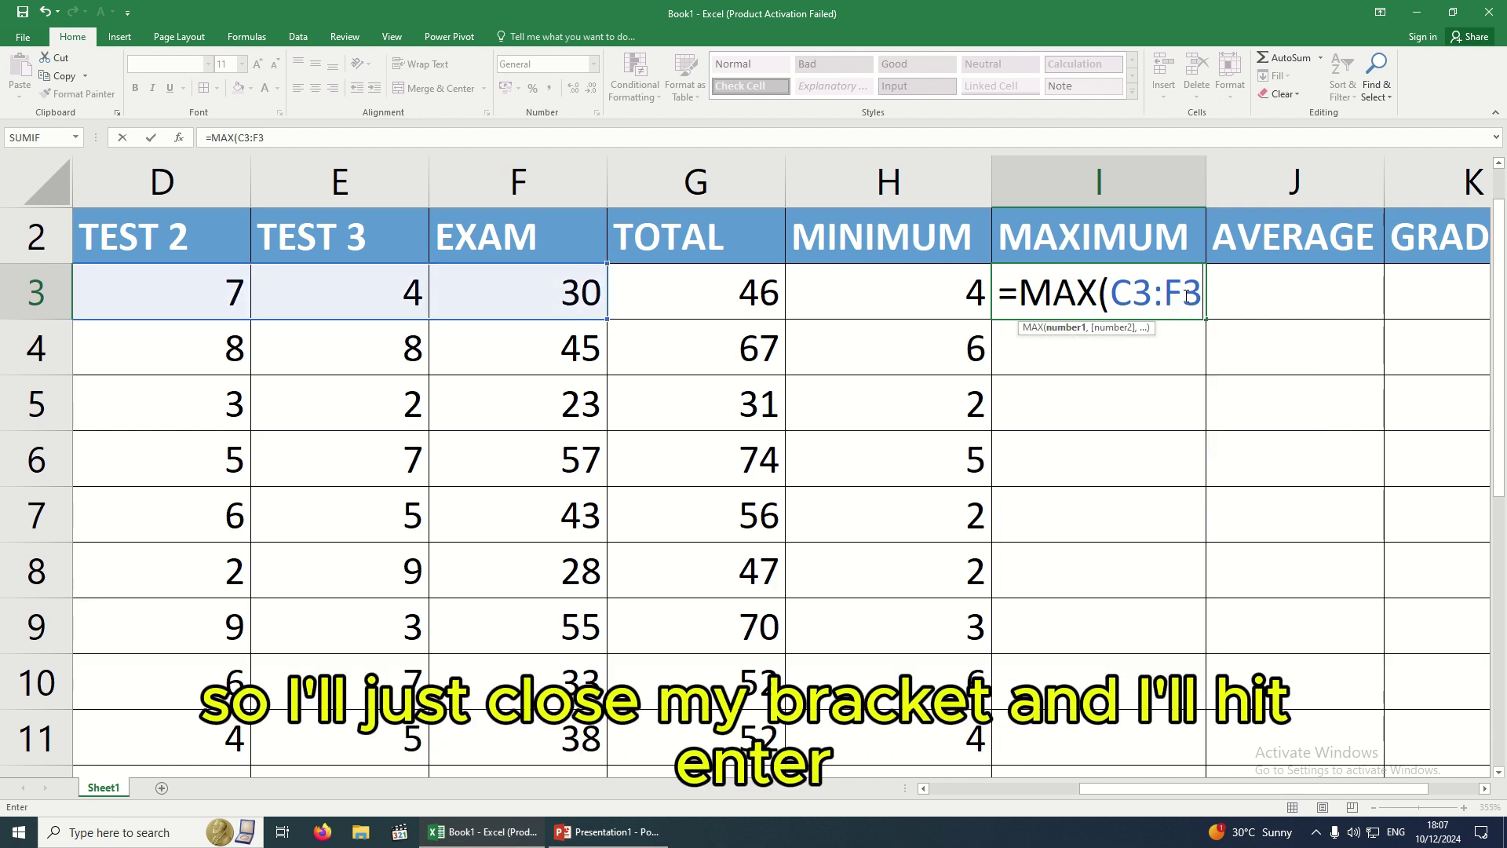
text())
key(Return)
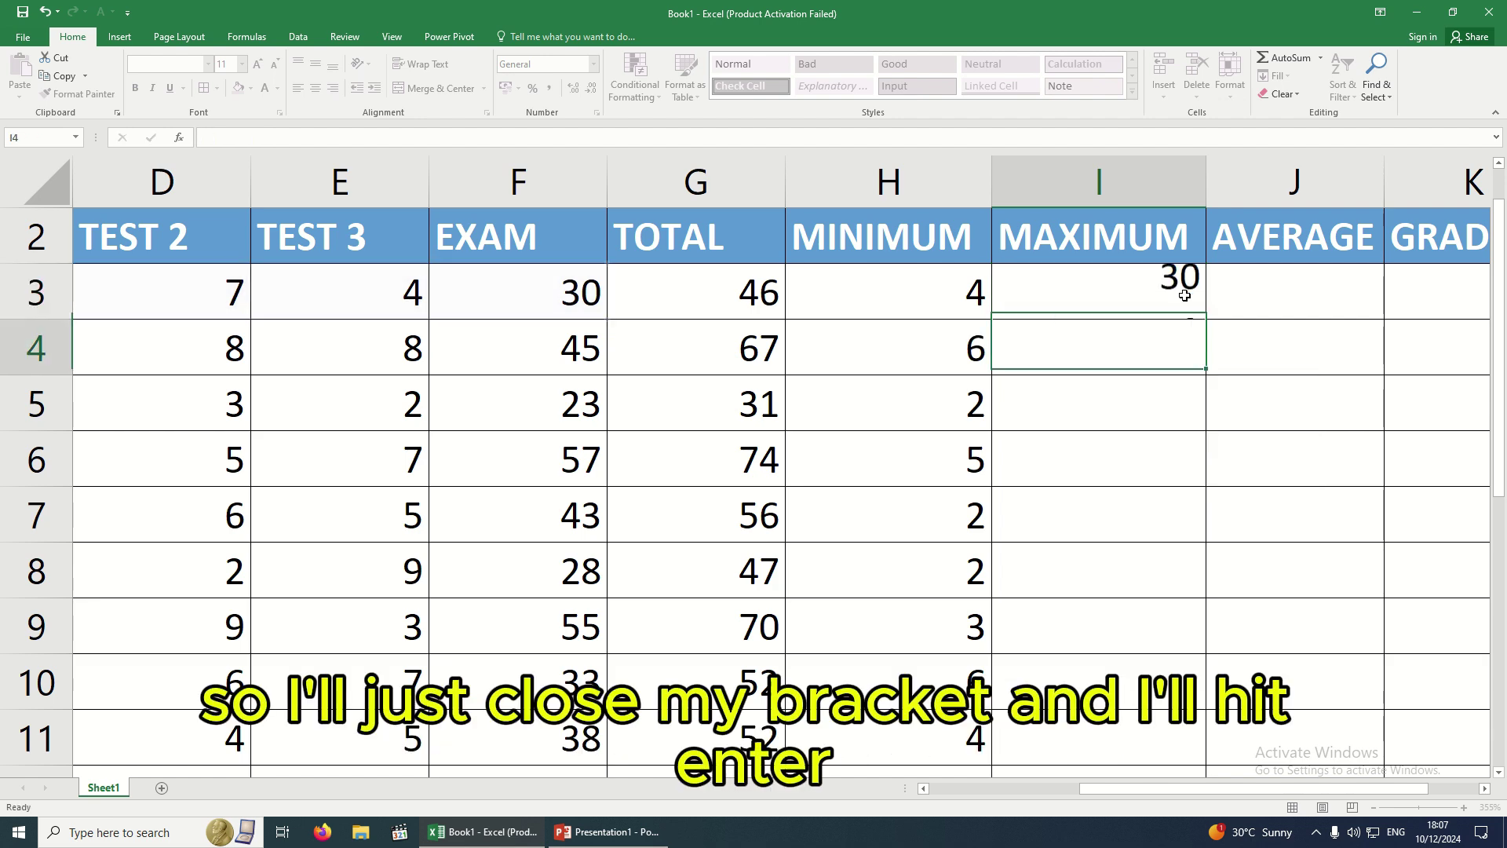
Fill the MAXIMUM formula from I3 down to I12 for the remaining students
click(1138, 295)
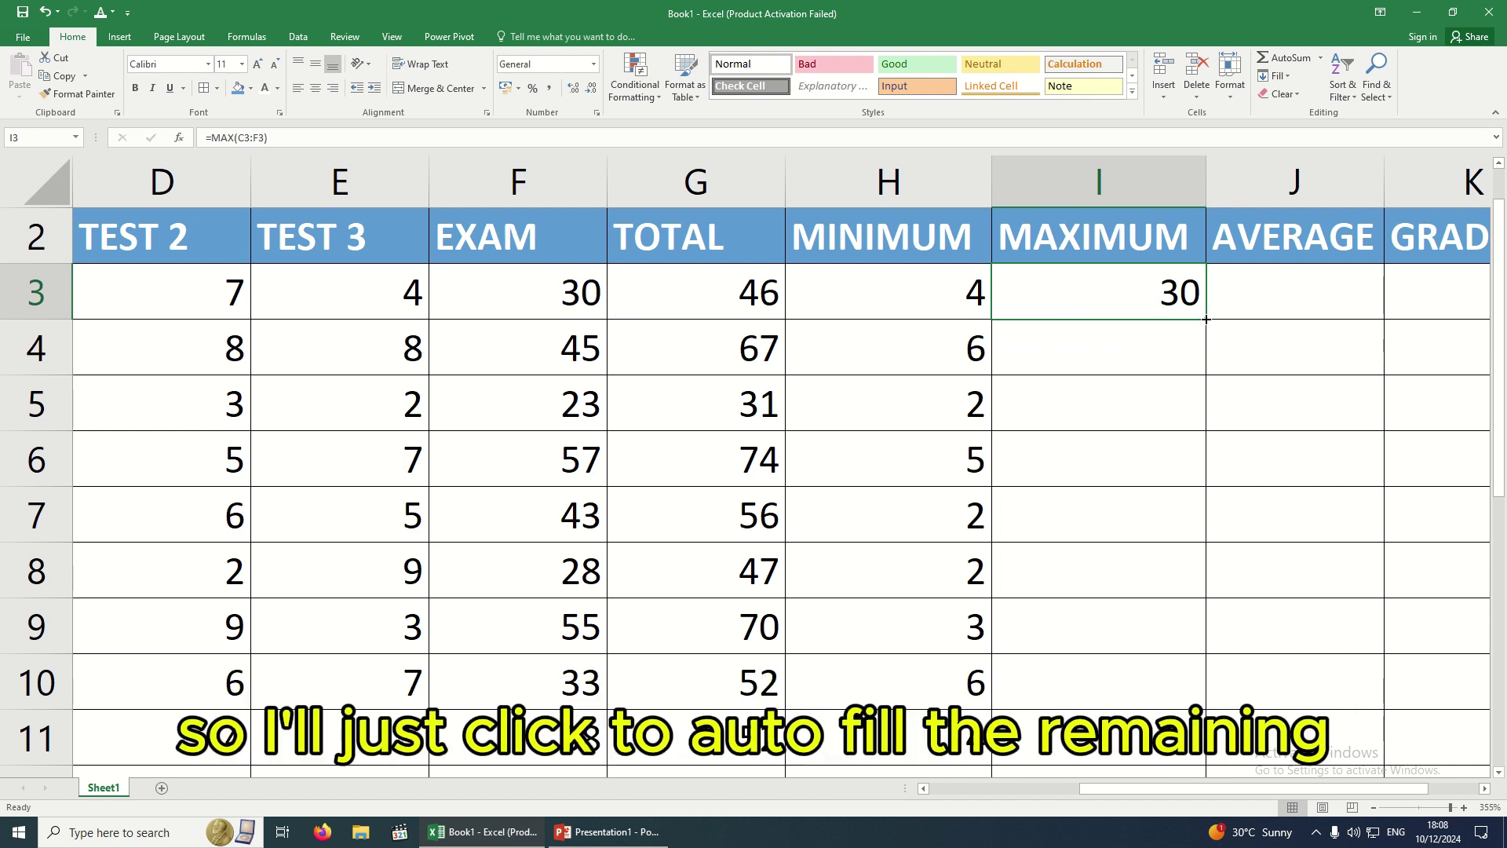
drag(1207, 319, 1201, 745)
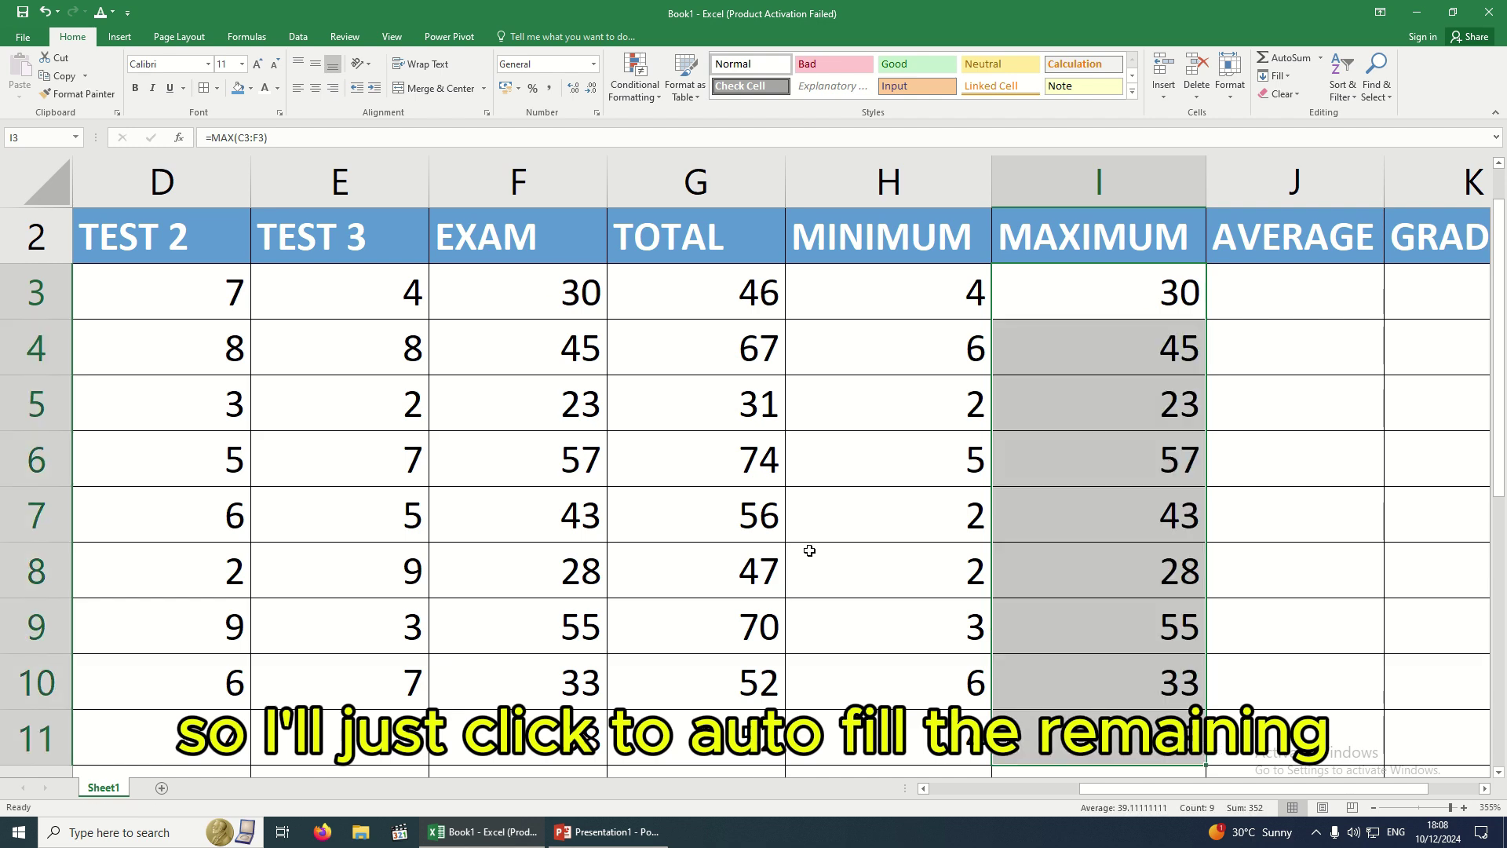
scroll(809, 551, down, 3)
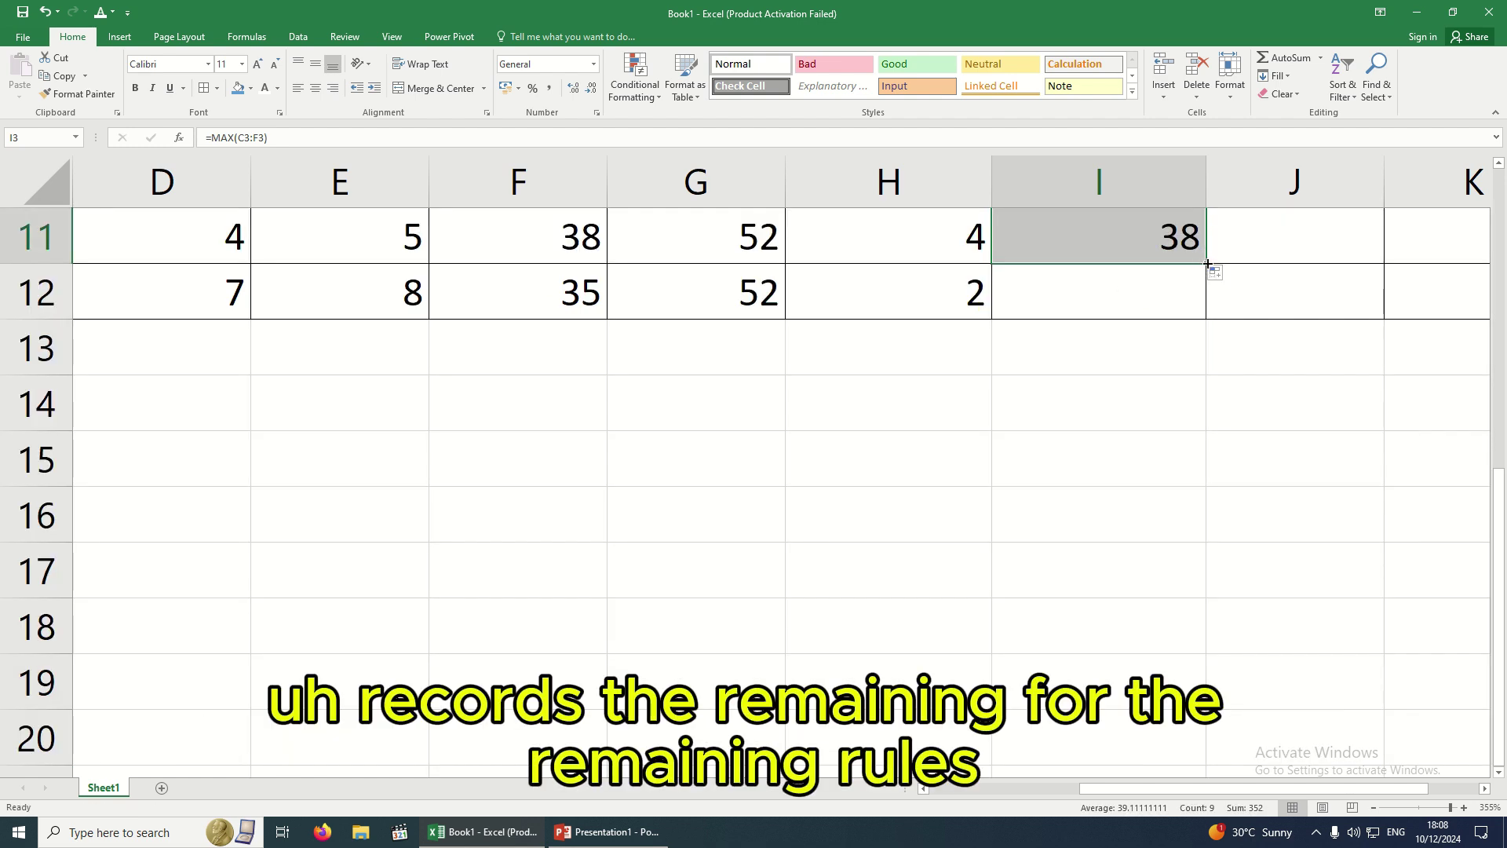
drag(1208, 264, 1208, 294)
scroll(1106, 392, up, 4)
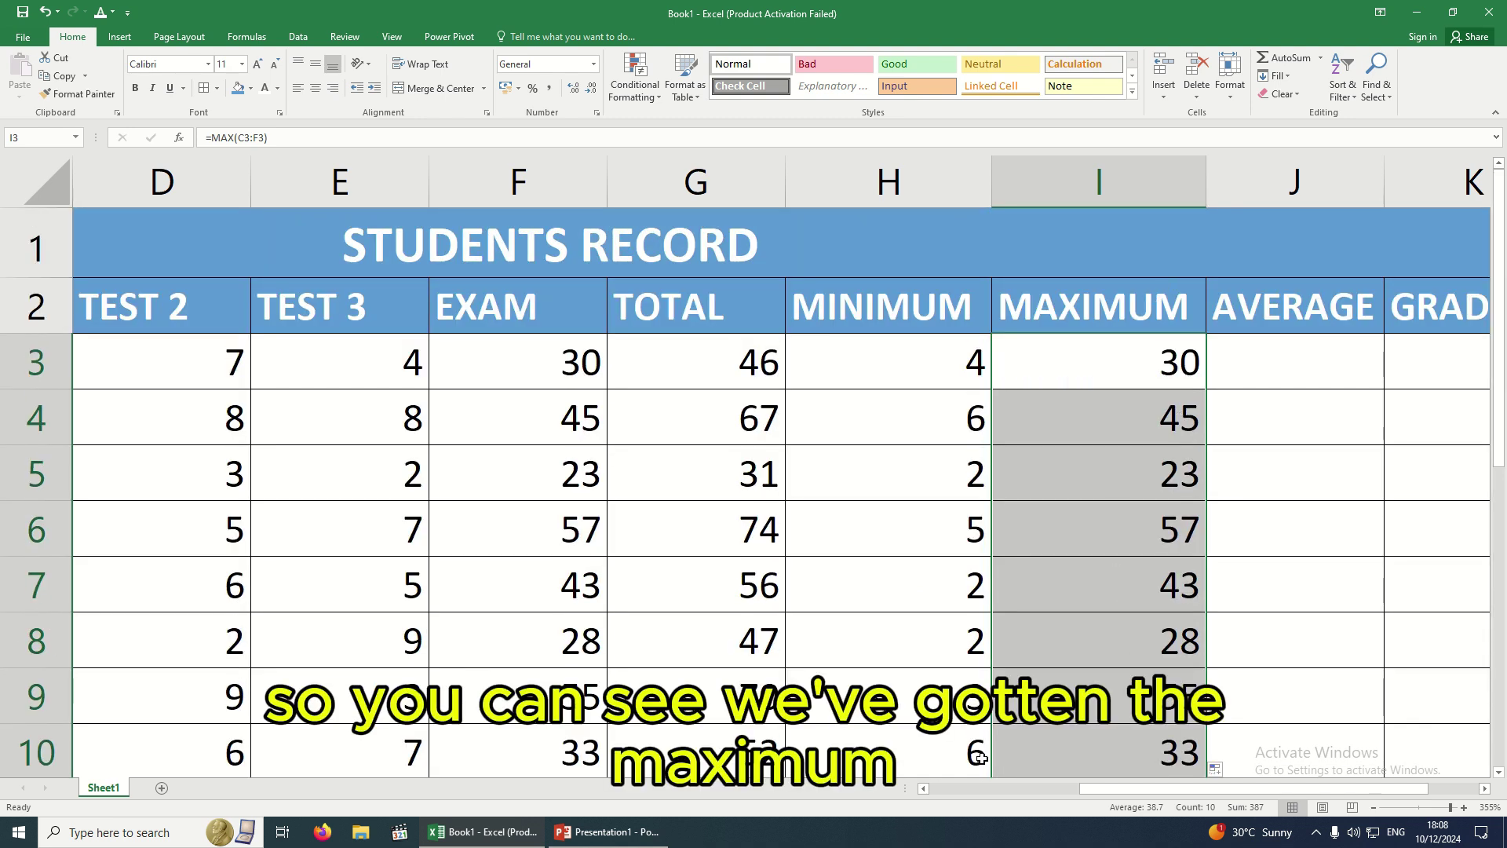
Enter the formula =AVERAGE(C3:F3) in cell J3 to get the first student's average score
mouse_move(1114, 789)
mouse_down()
mouse_move(1151, 785)
mouse_move(971, 812)
mouse_move(942, 796)
mouse_move(1121, 779)
mouse_move(1102, 777)
mouse_up()
click(1084, 374)
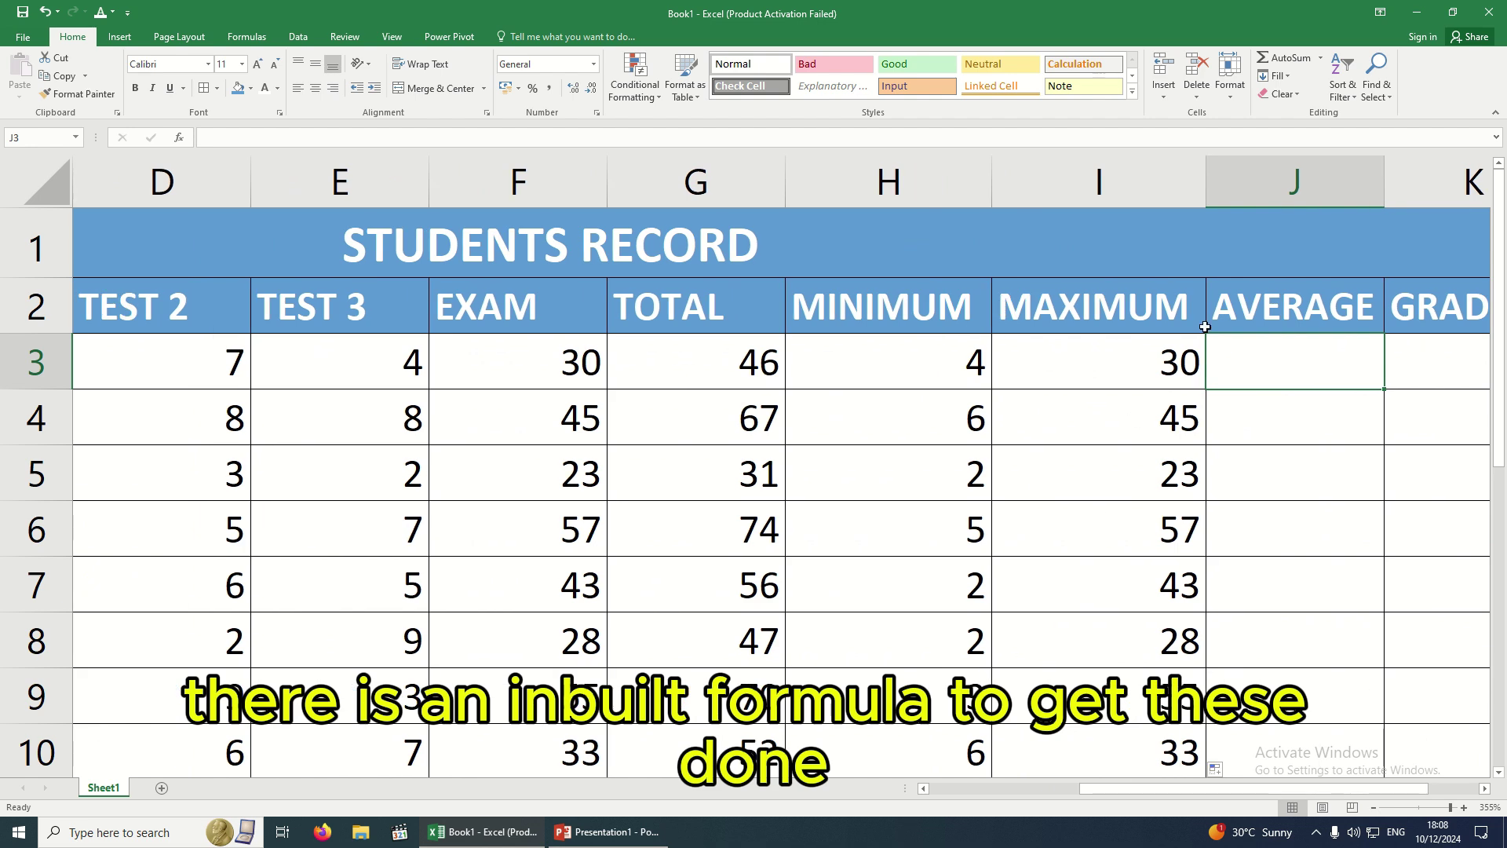
ctrl+scroll(1280, 403, up, 2)
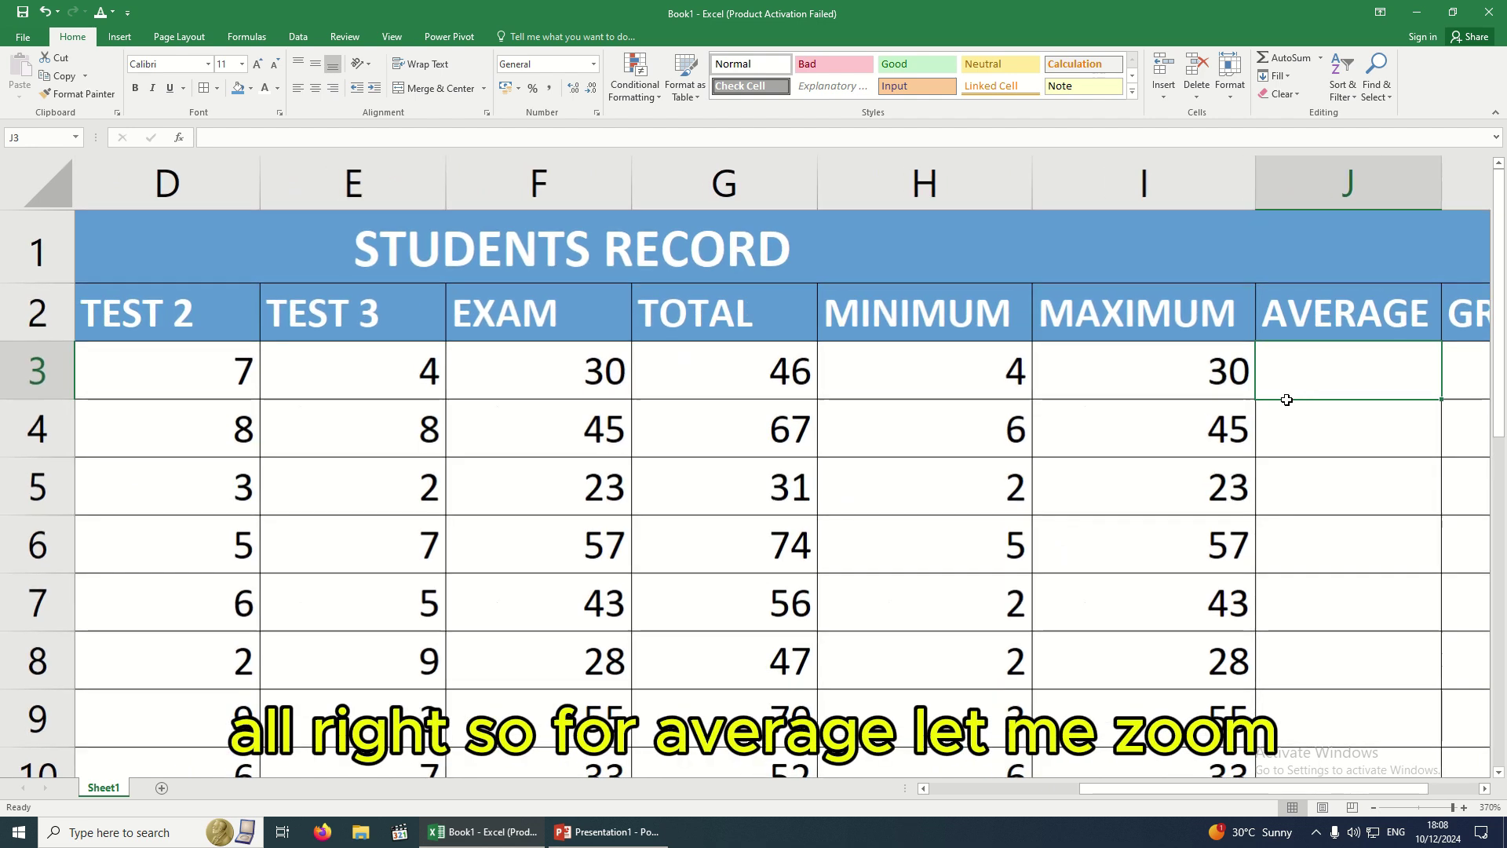
text(=)
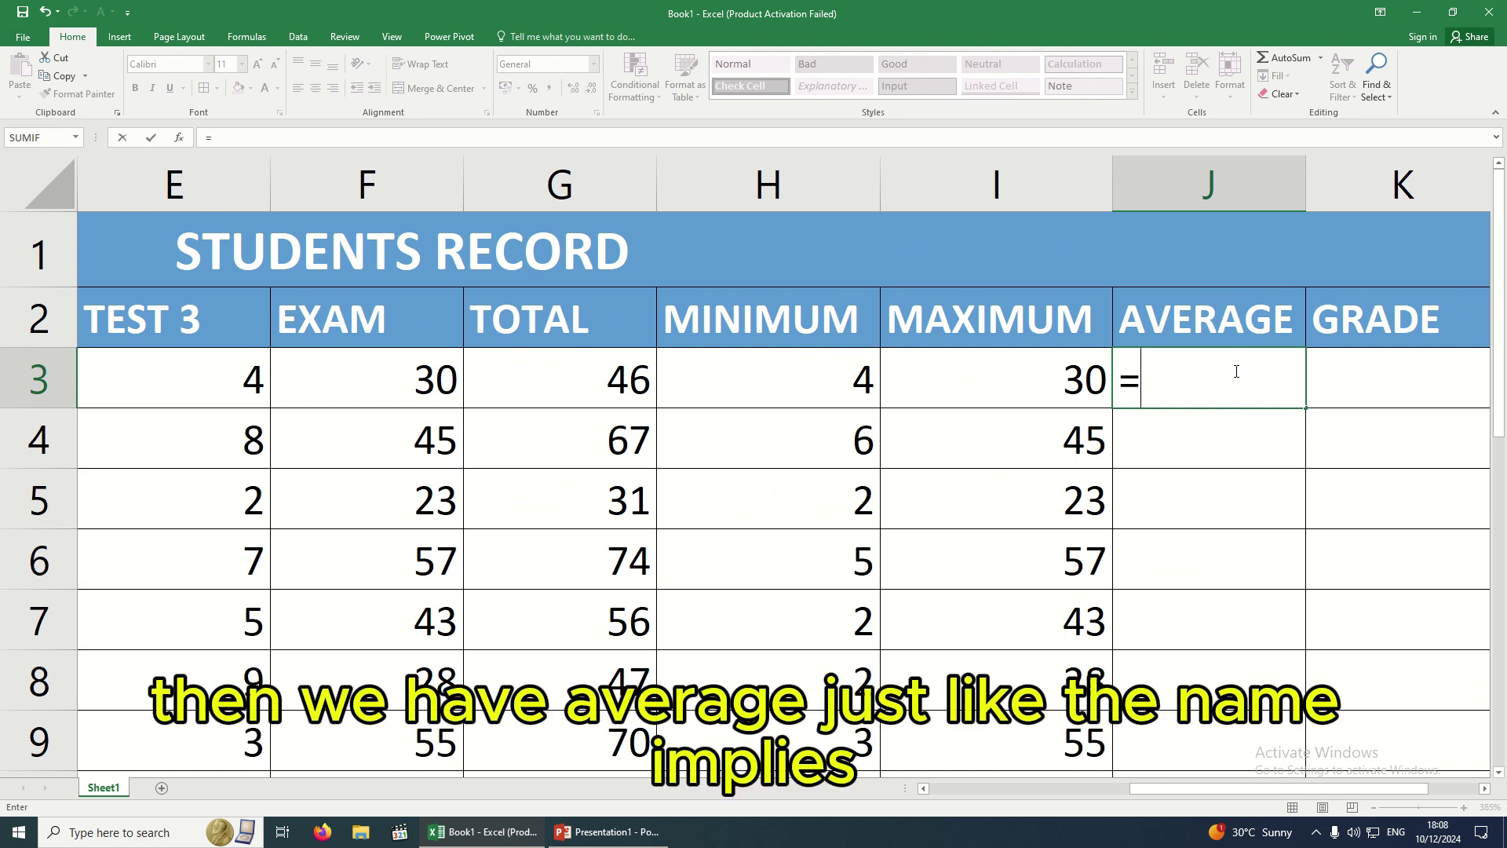
text(AVER)
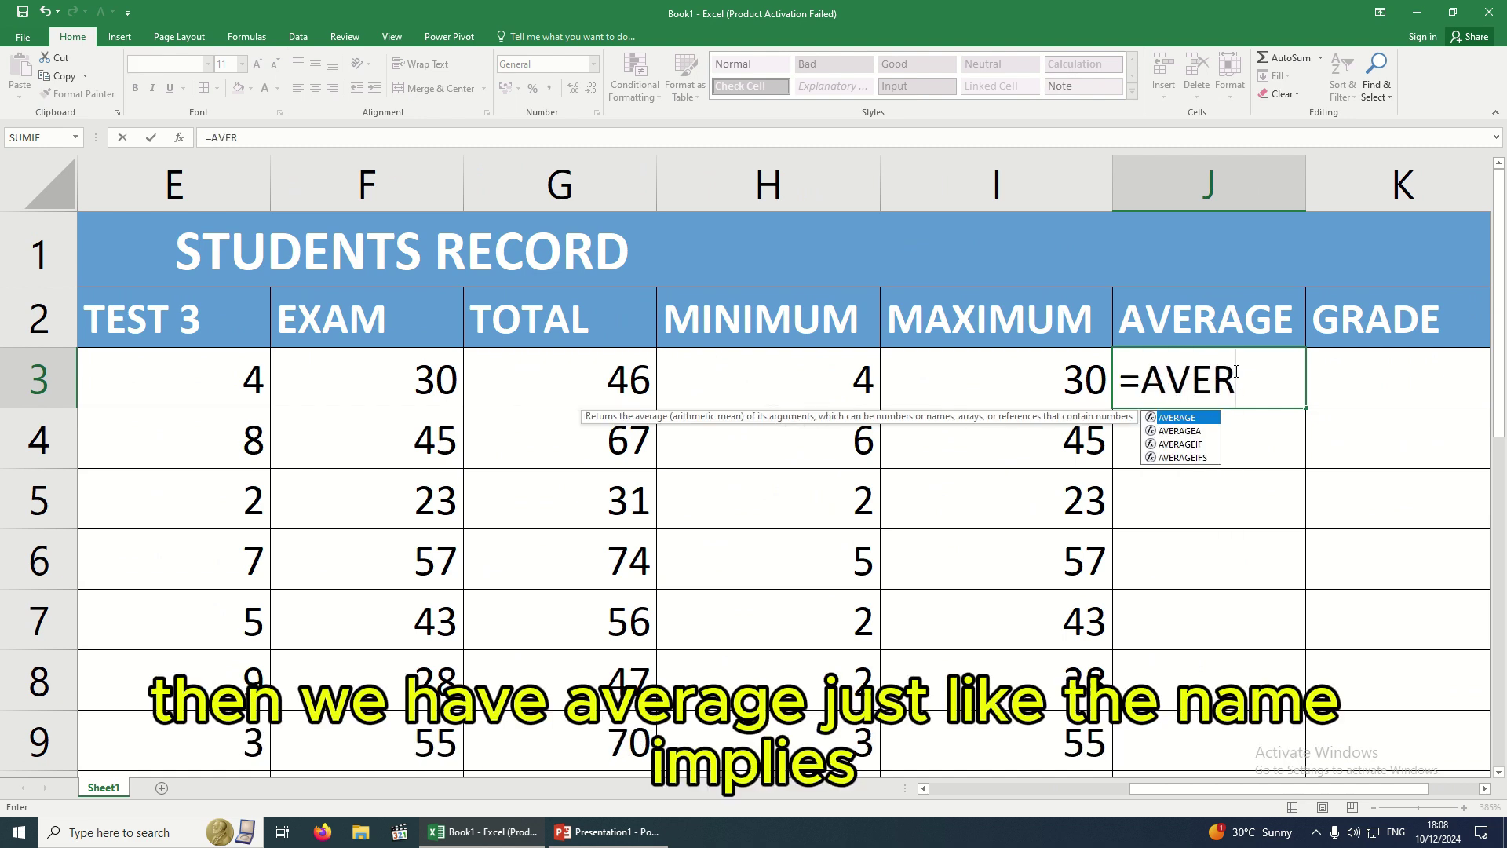
text(A)
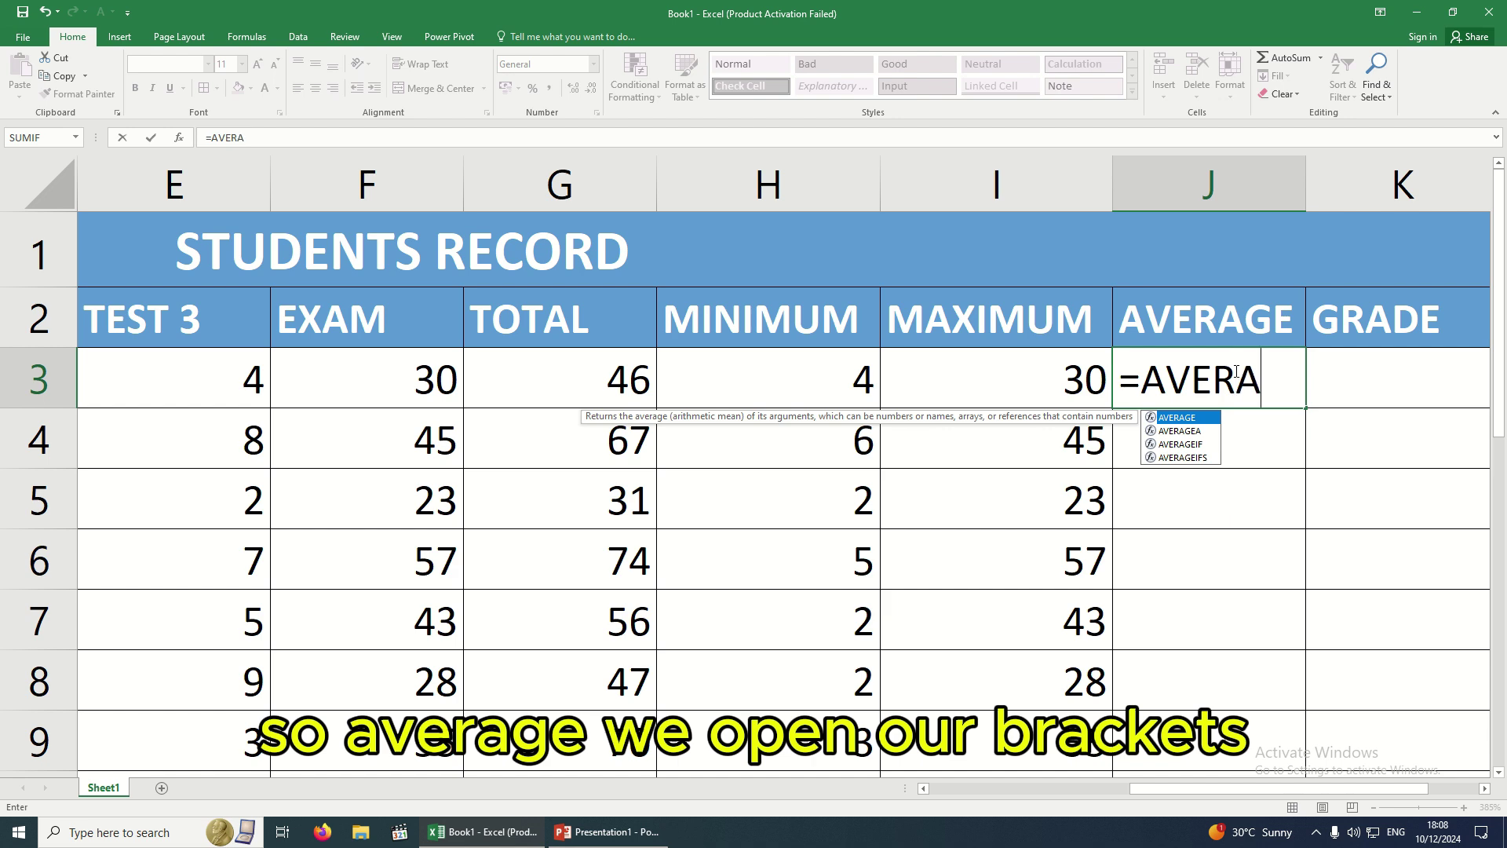
text(GE()
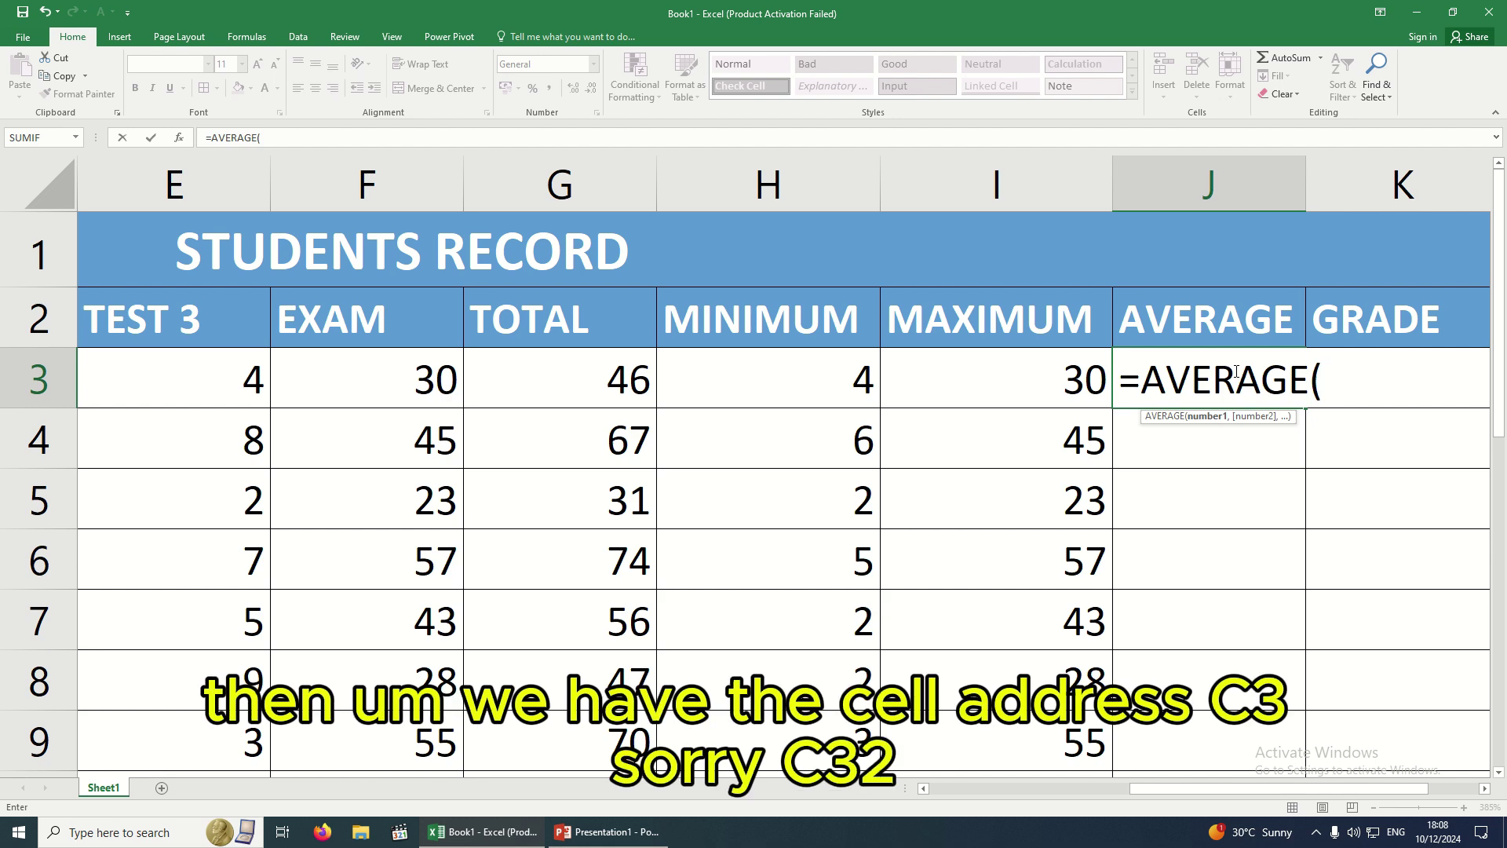
text(C2)
key(BackSpace)
text(3:)
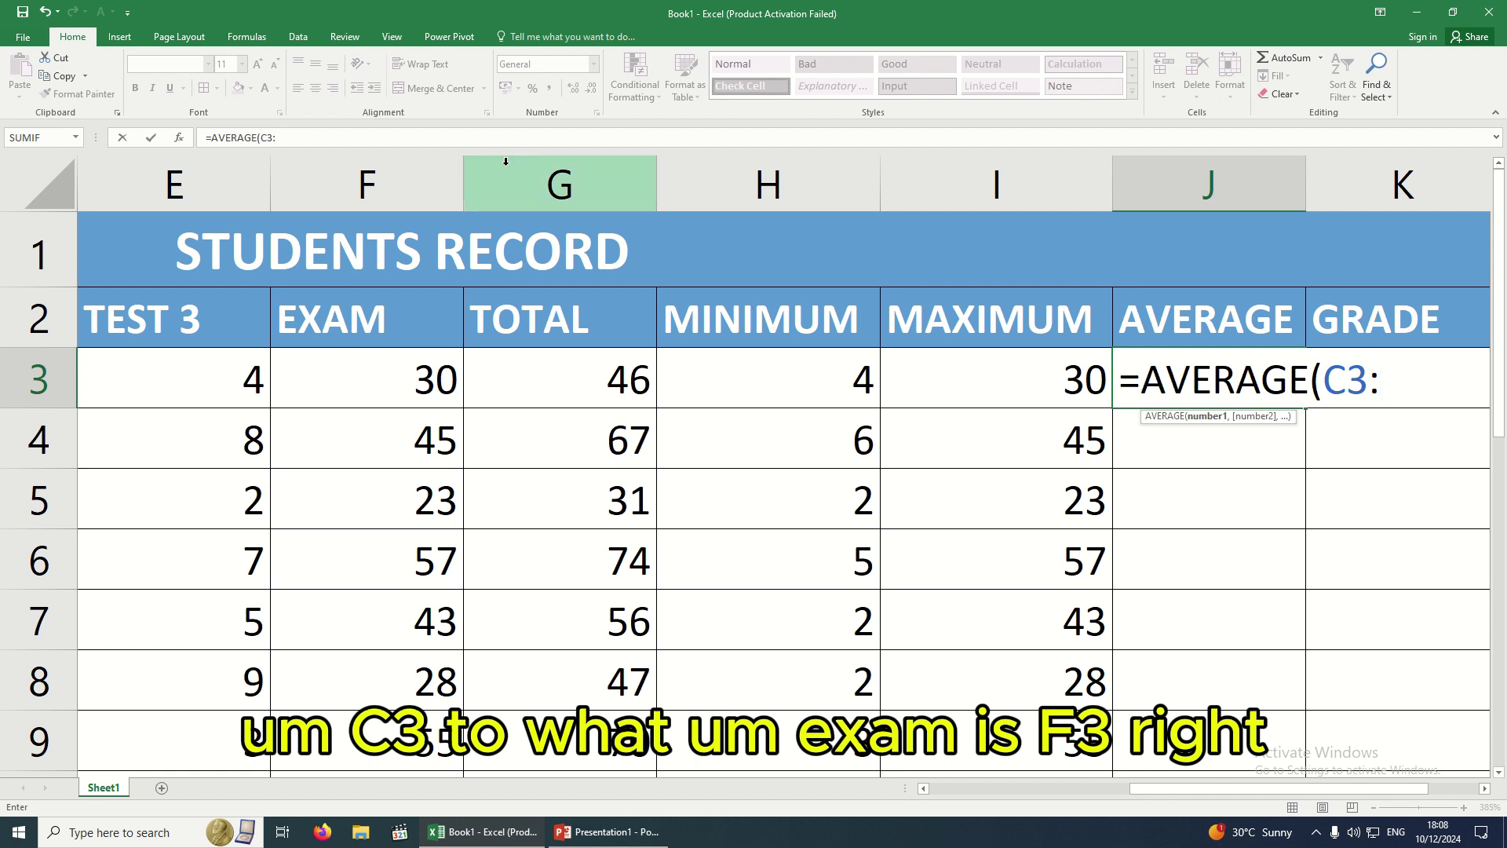
text(F)
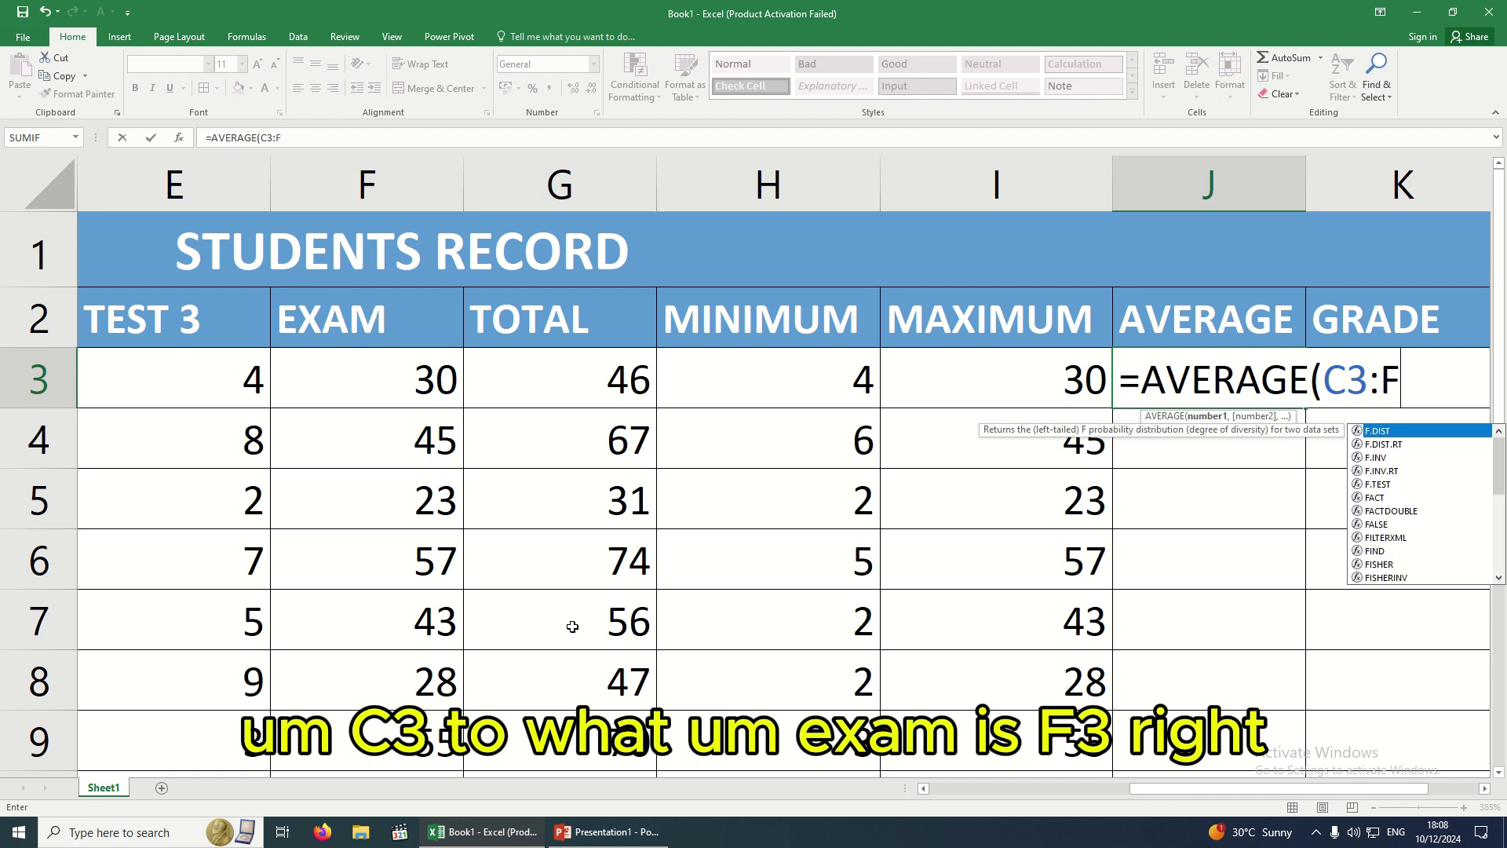
text(3)
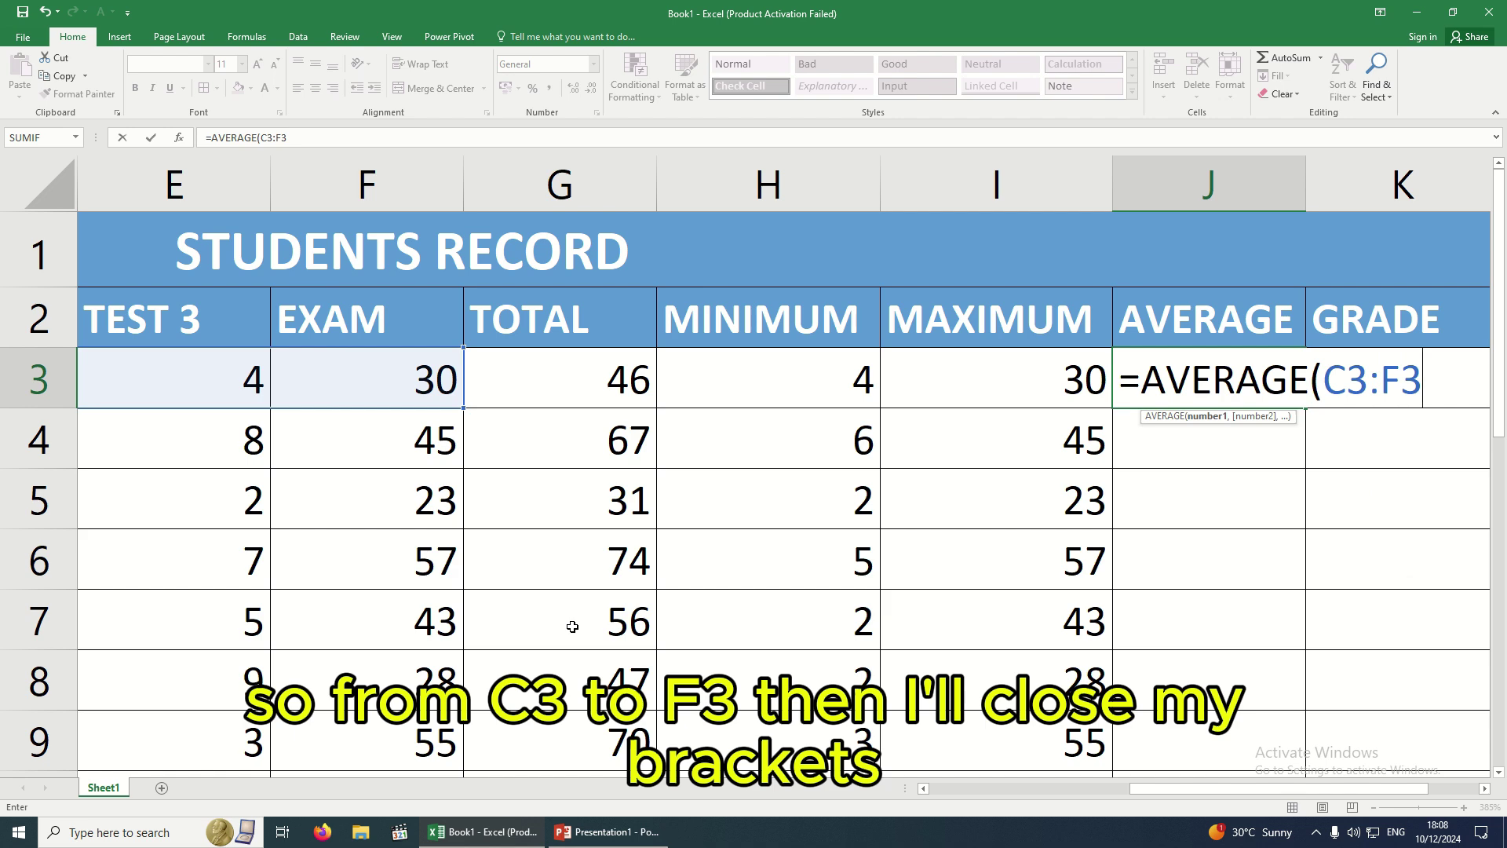
text())
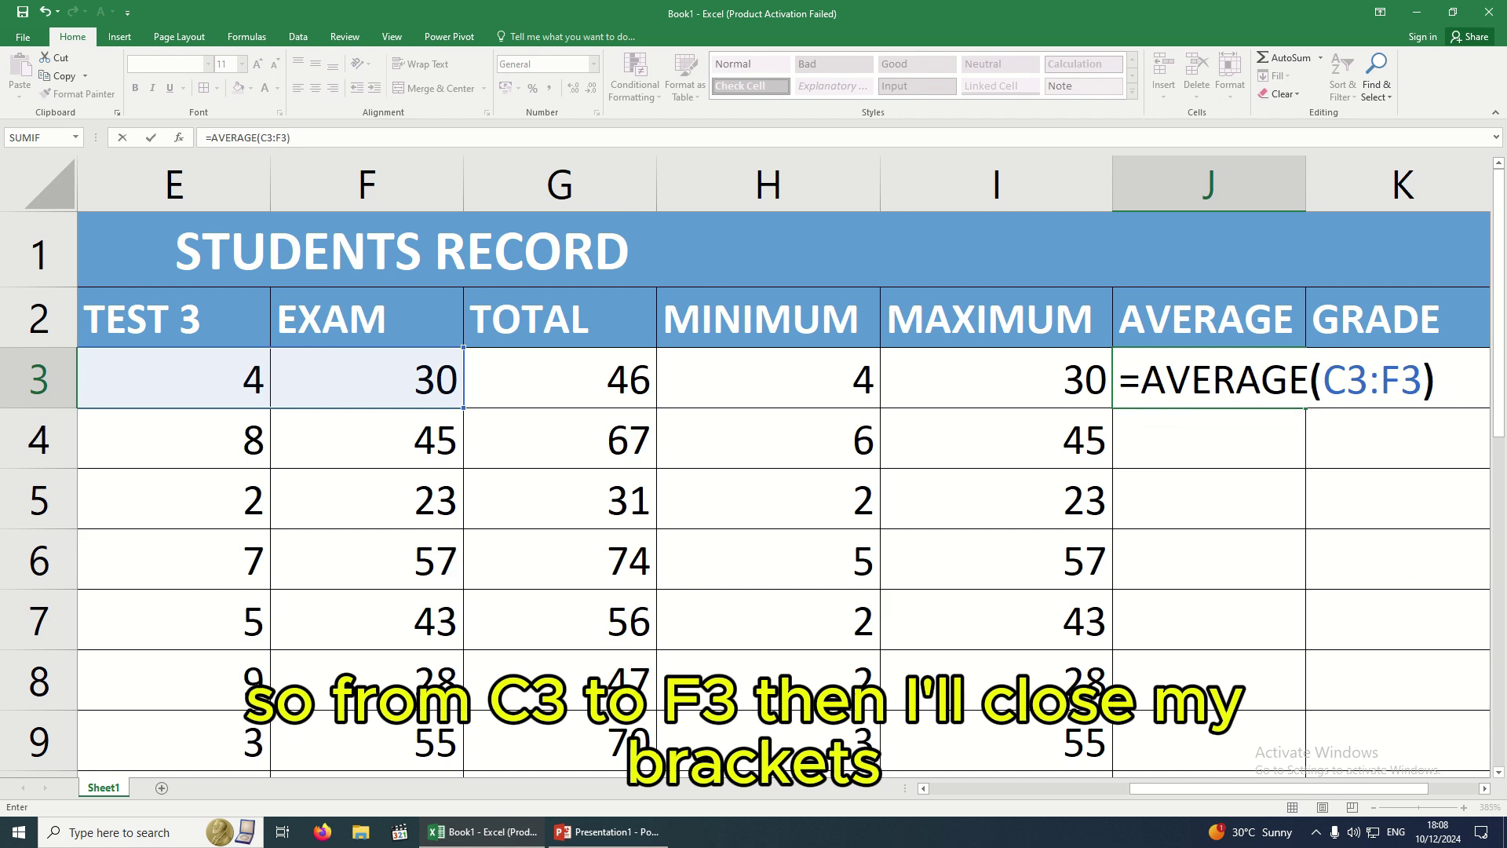
drag(1142, 790, 941, 794)
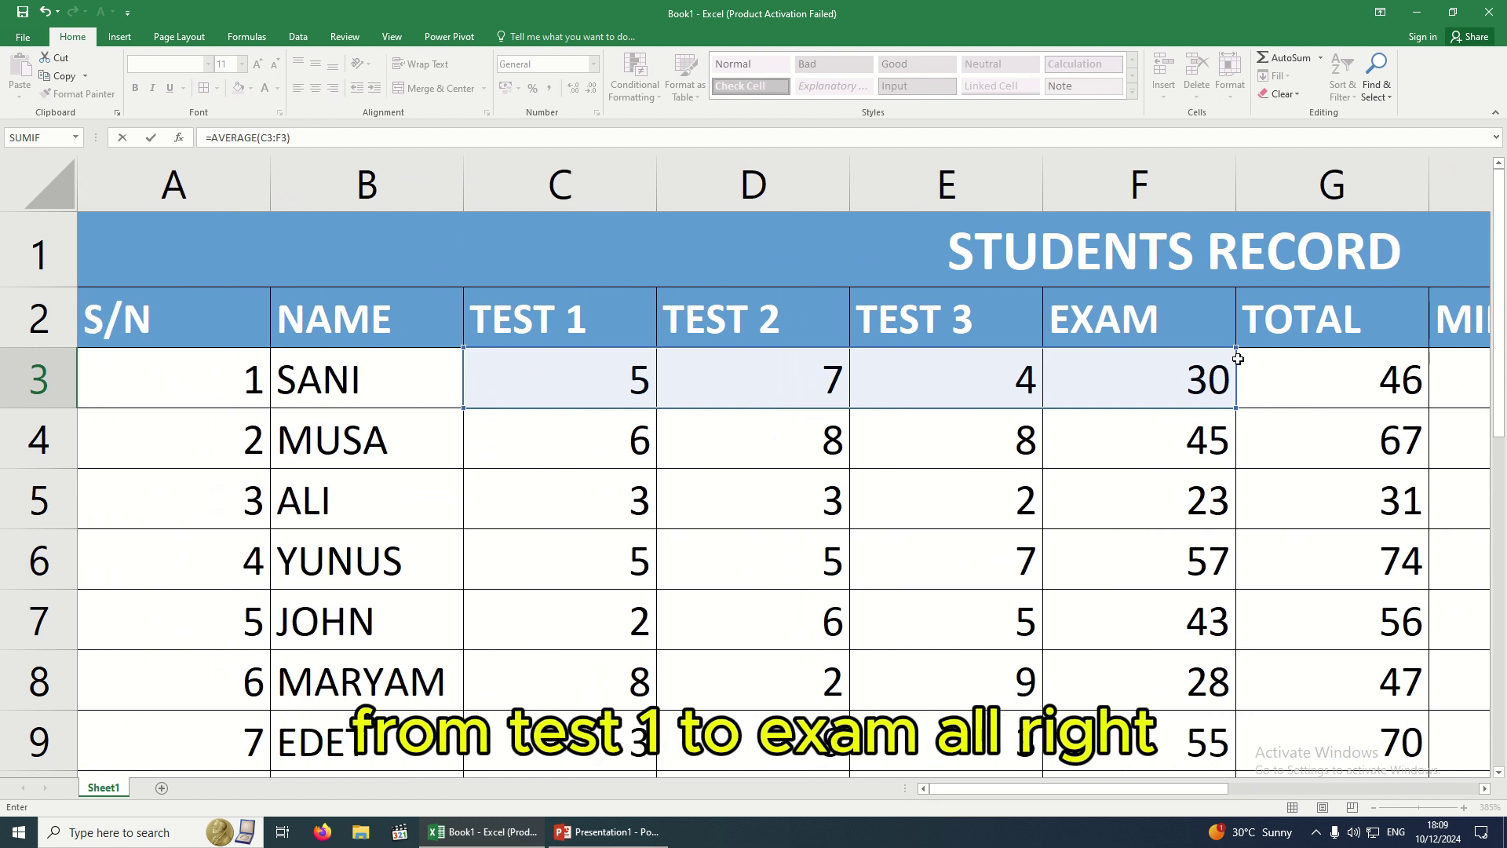
drag(1086, 785, 1276, 773)
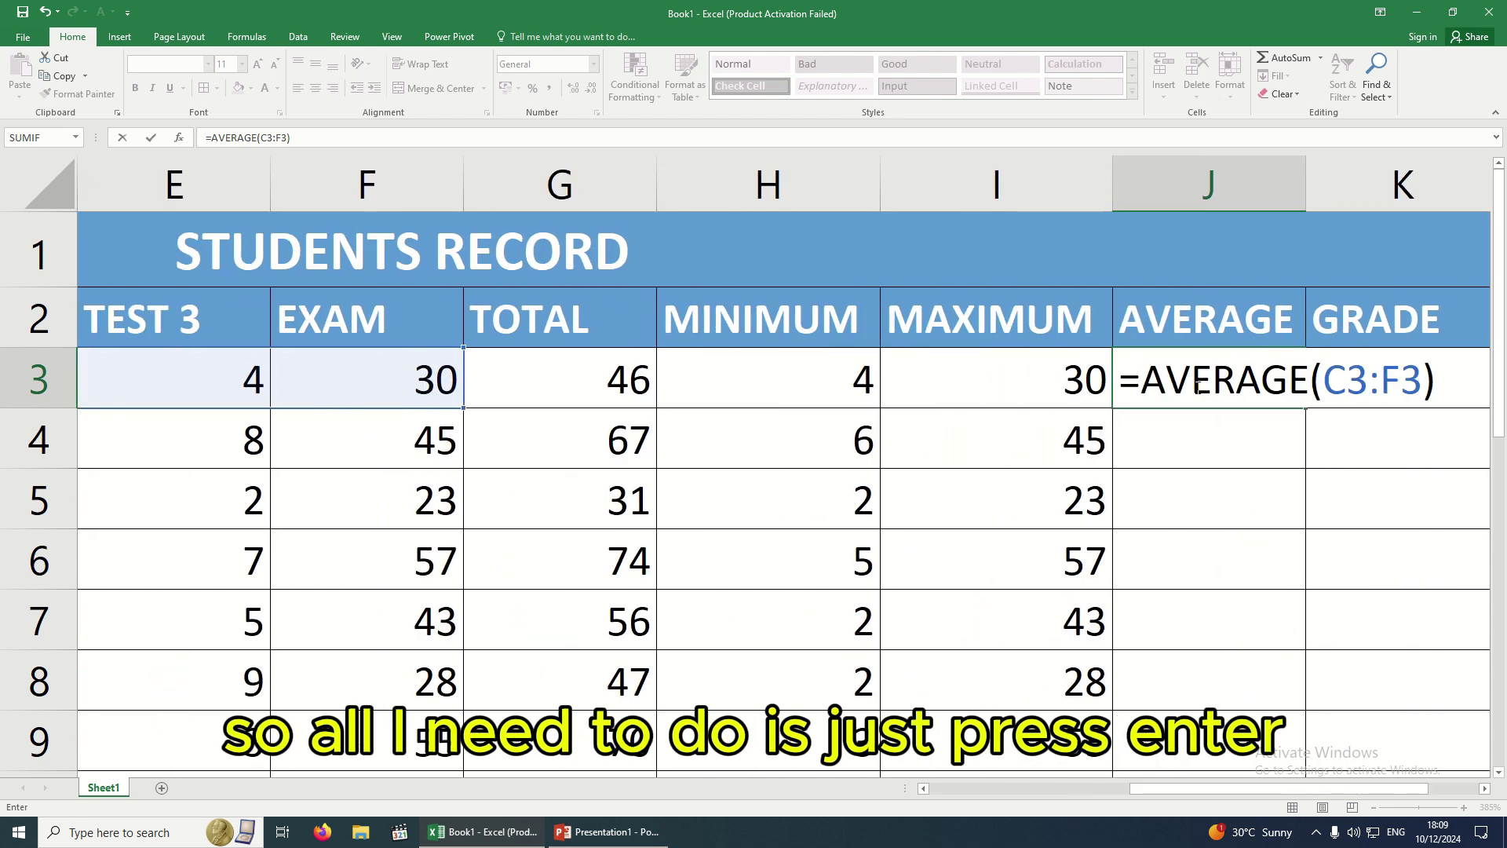
key(Return)
Fill the AVERAGE formula from J3 down to J12 for the remaining students
click(1233, 377)
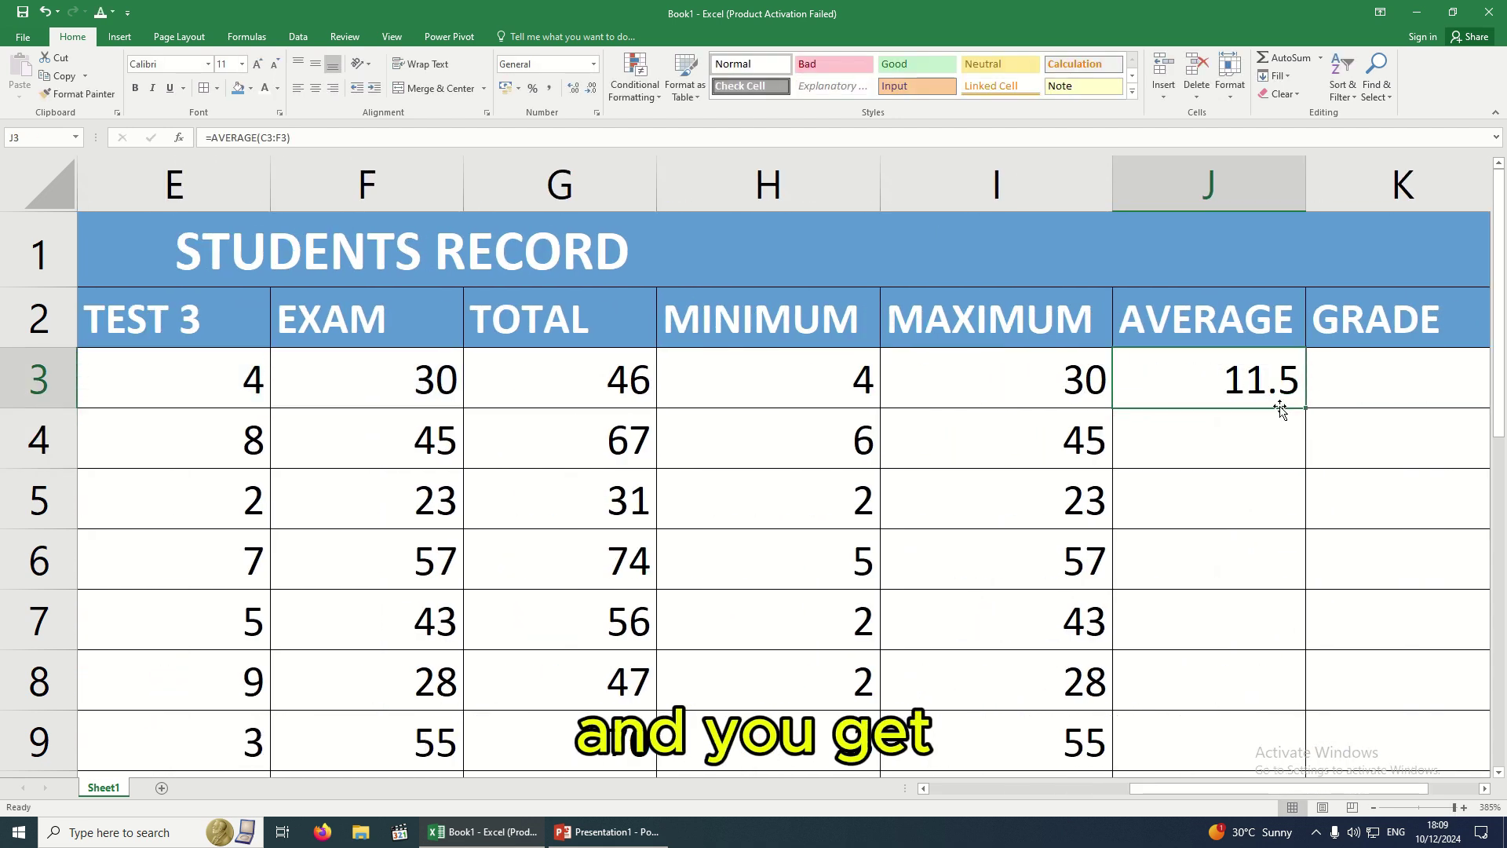
scroll(1263, 354, down, 1)
scroll(1285, 377, up, 1)
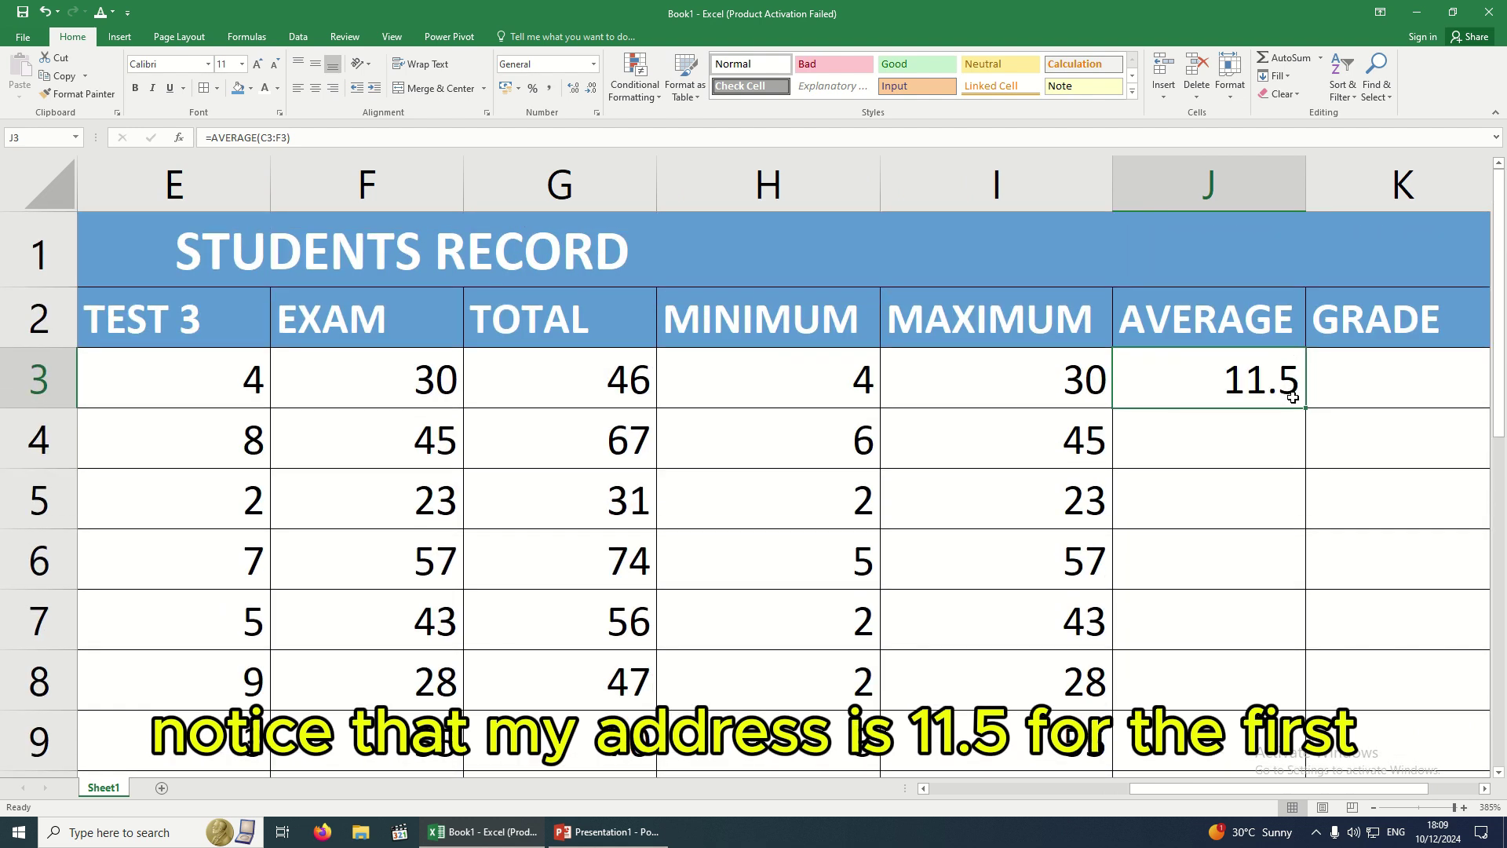
drag(1306, 408, 1281, 668)
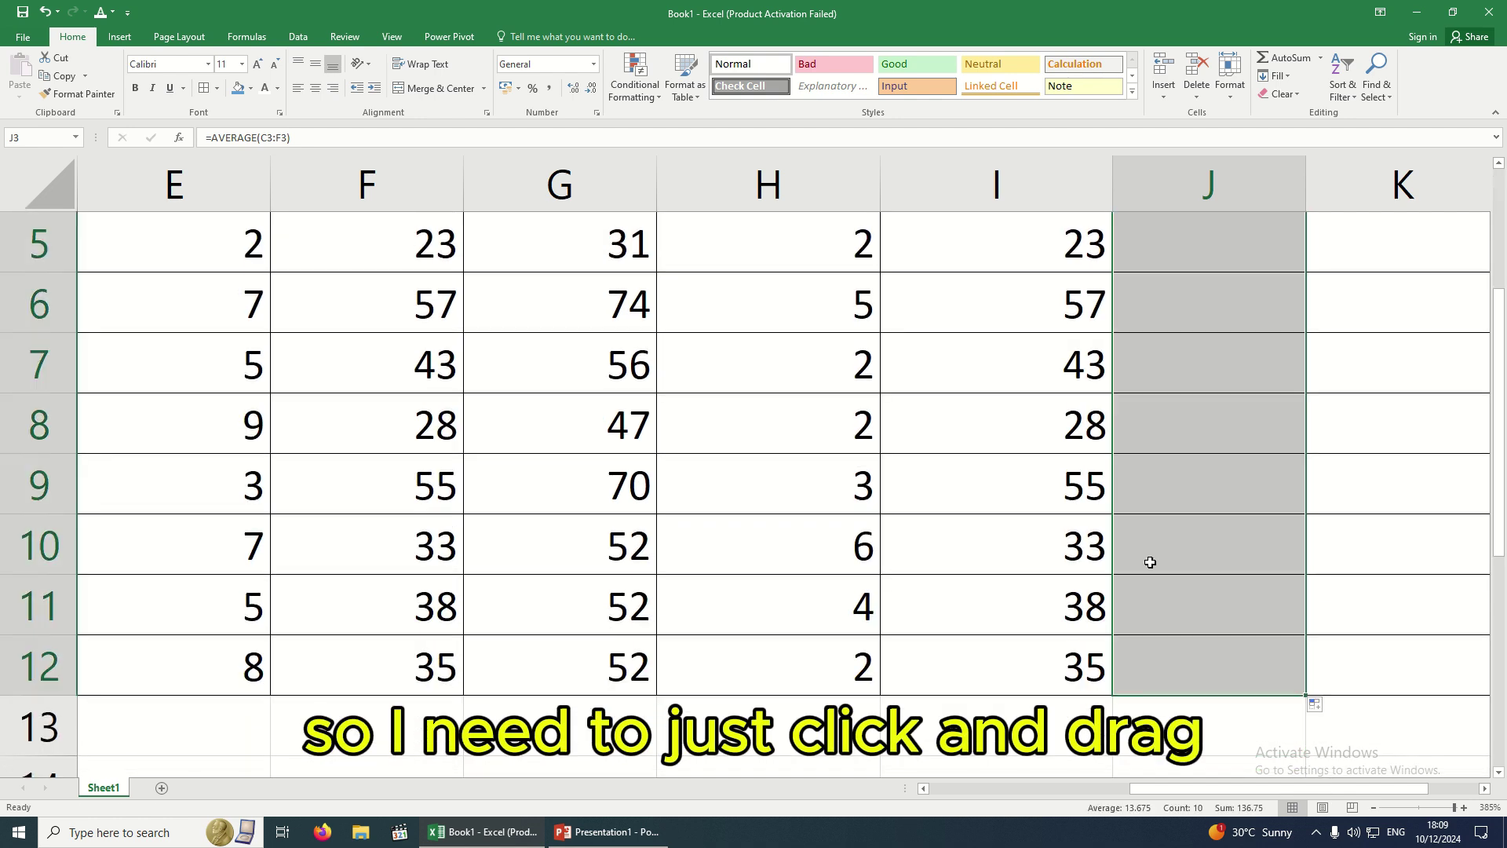
scroll(1030, 515, up, 2)
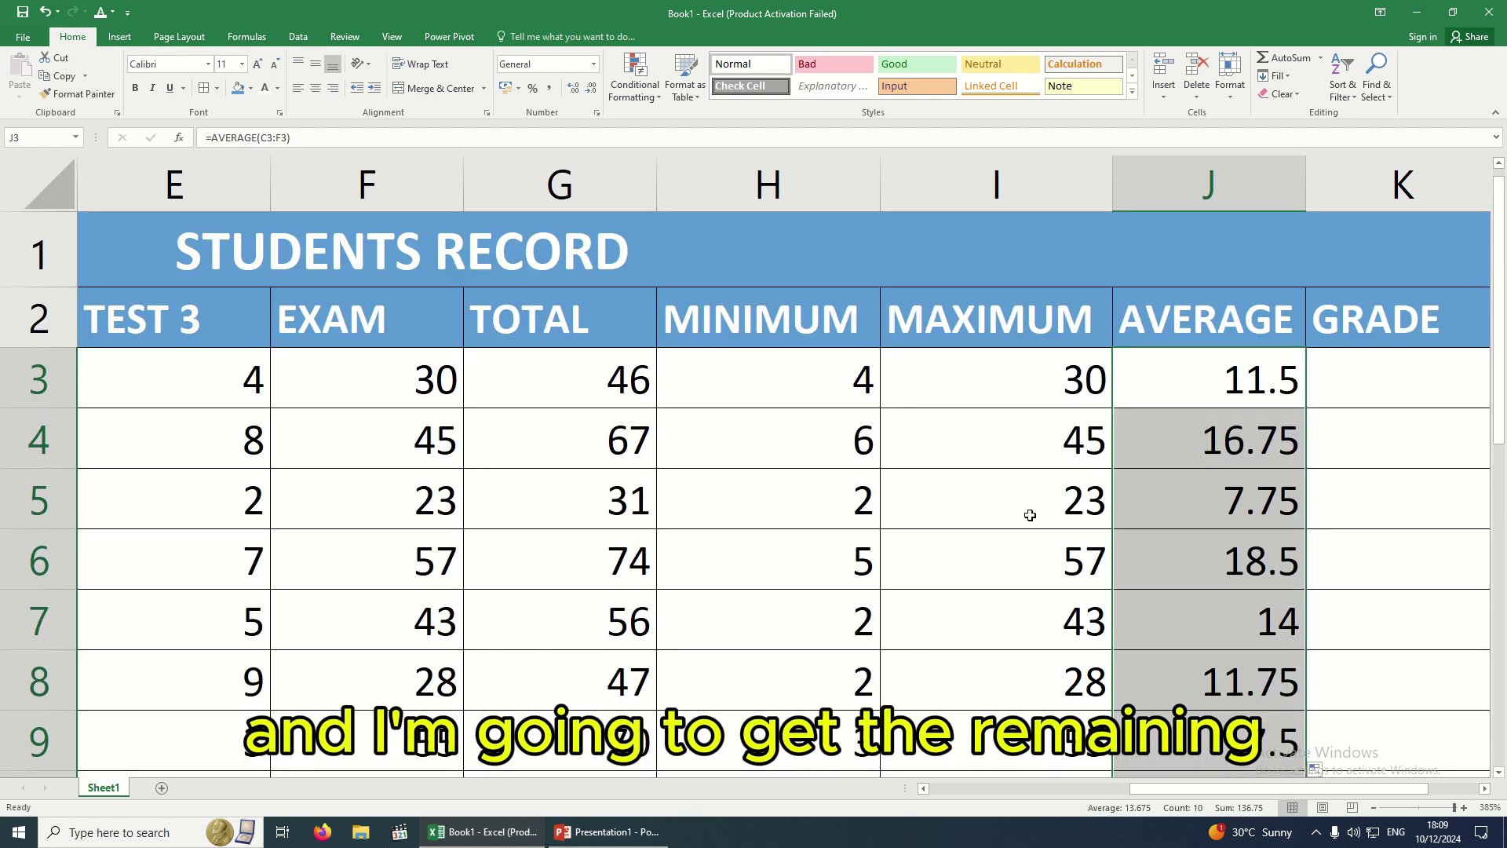
click(1131, 557)
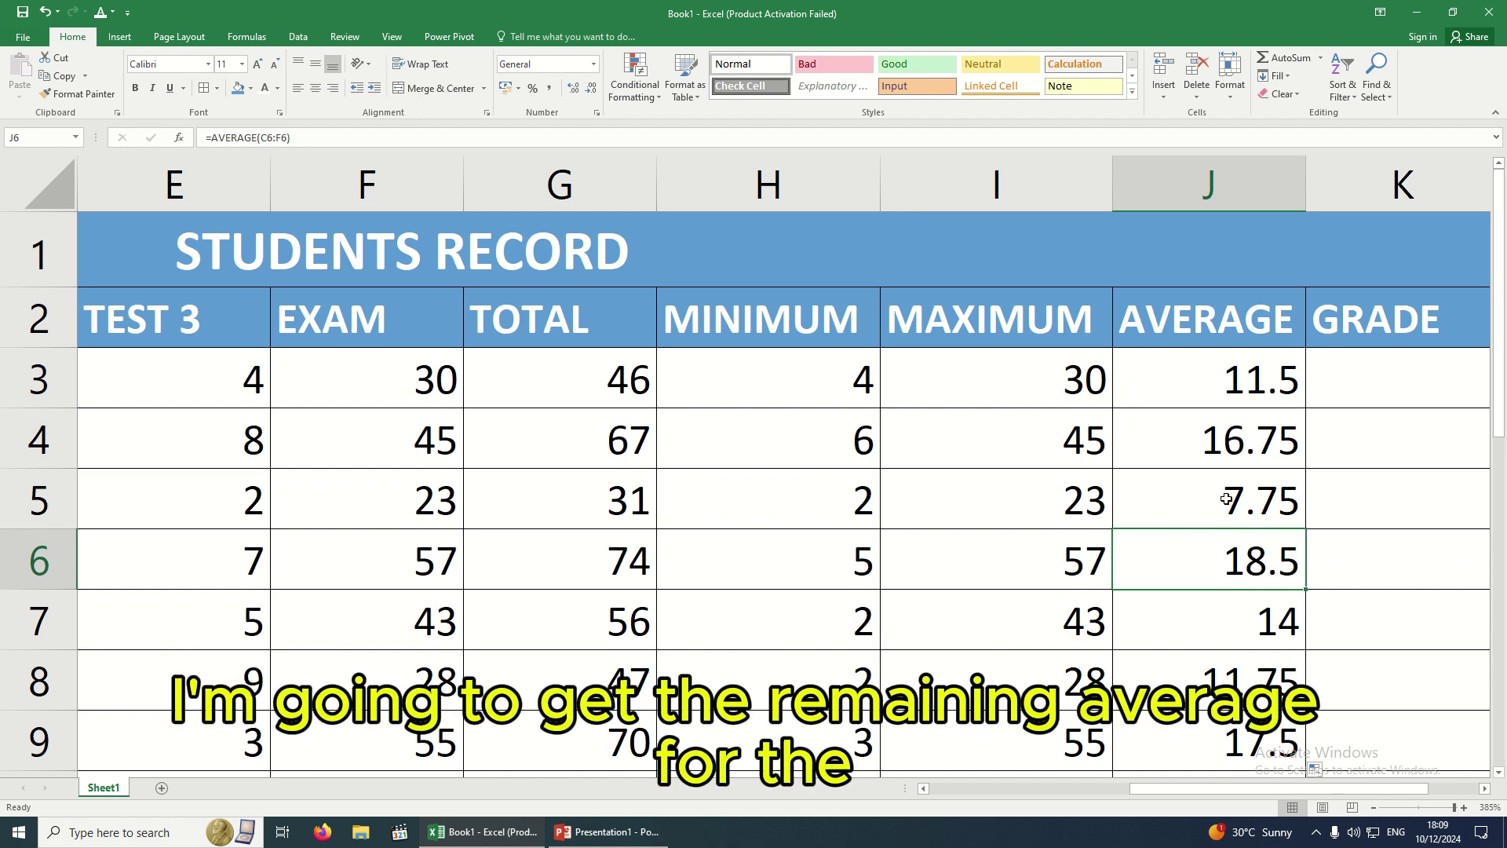
drag(1164, 793, 1185, 793)
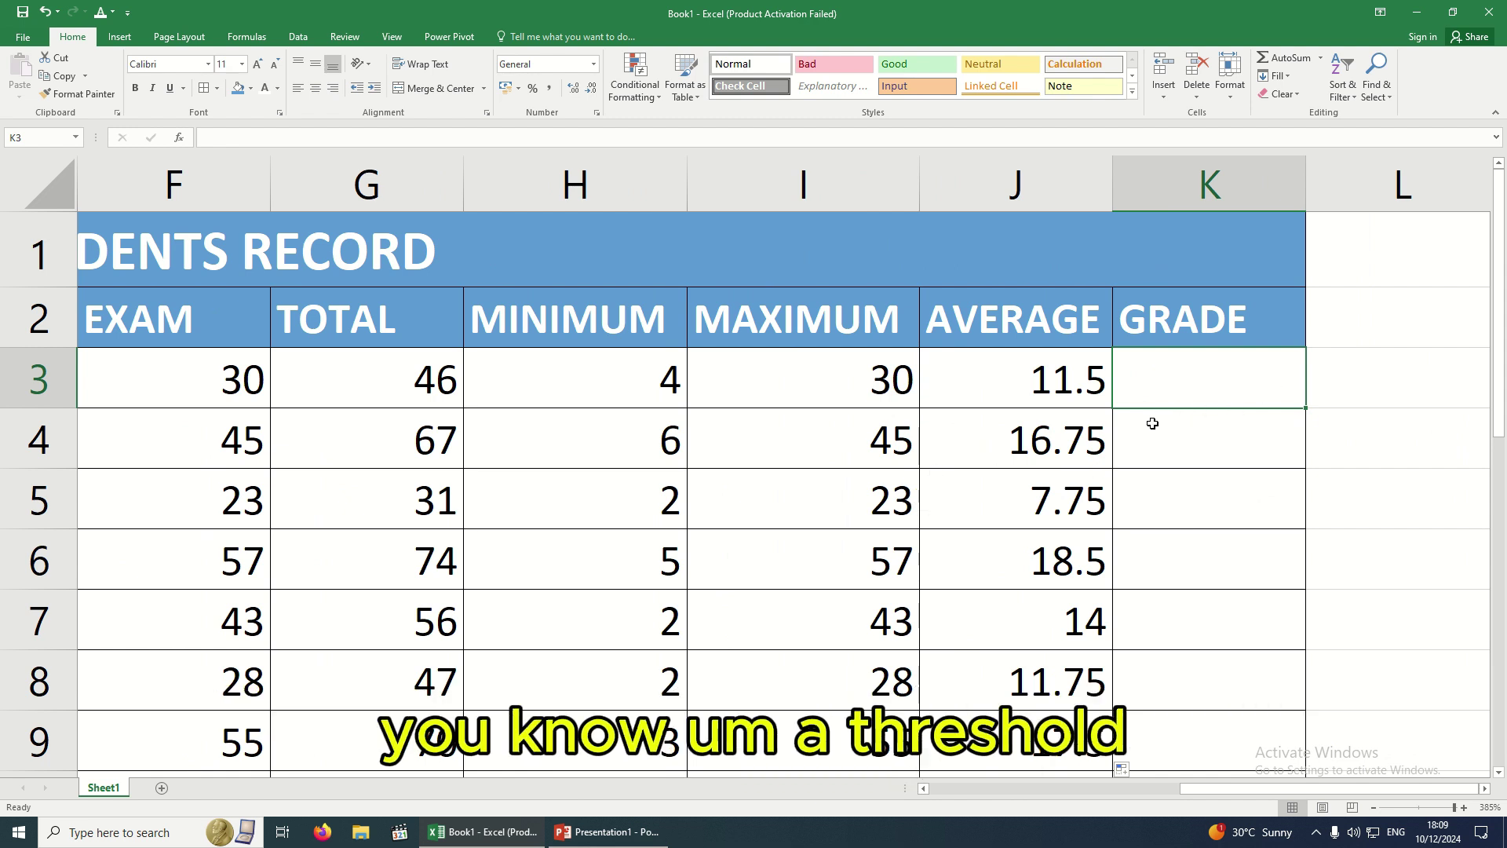
Start a grade key below the table with A in F14 and its threshold >=70 in G14
scroll(1167, 461, down, 3)
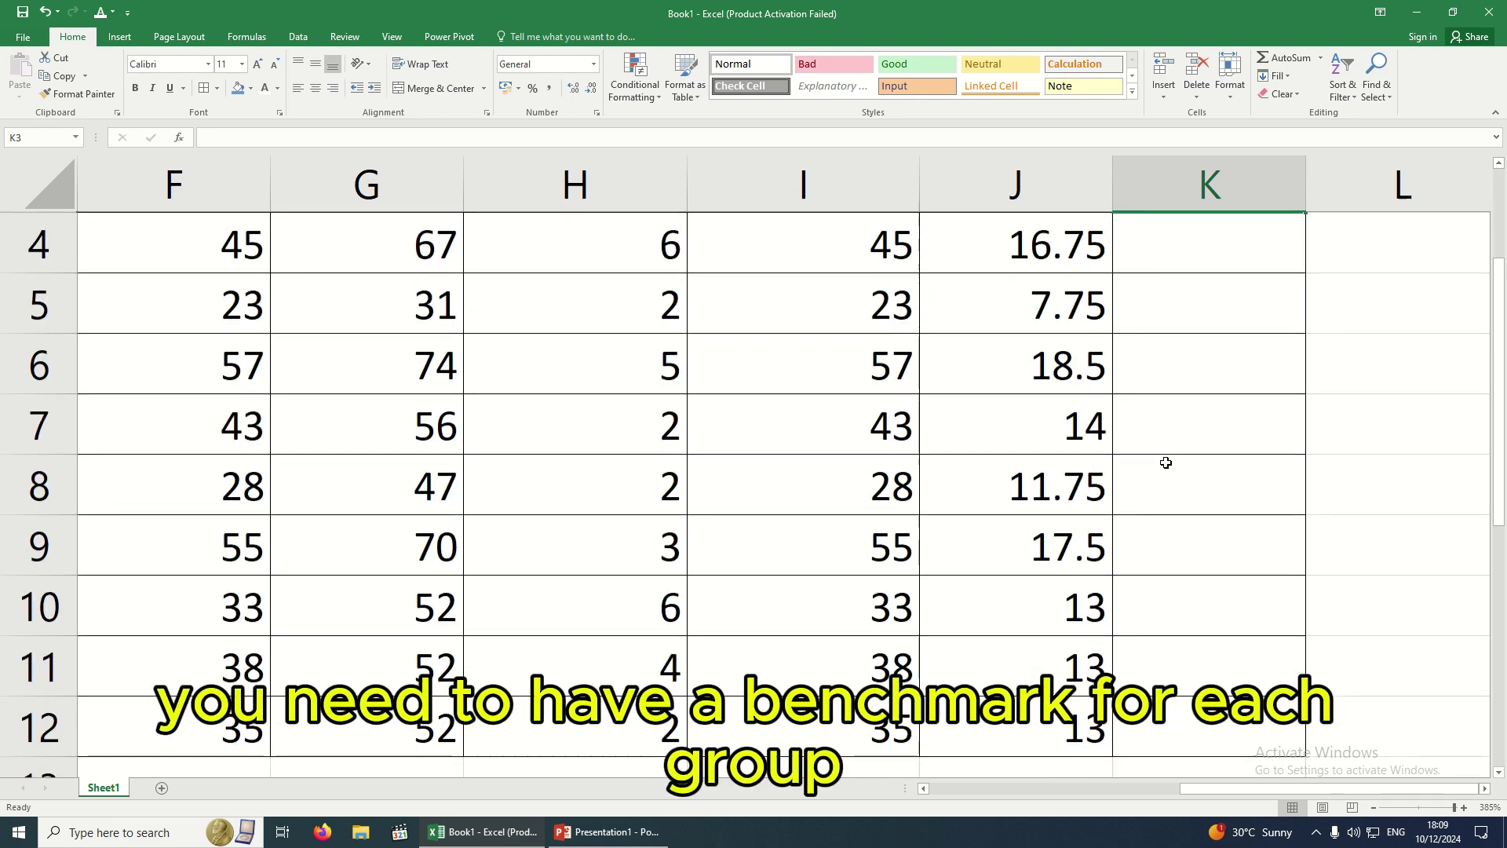
scroll(1167, 463, up, 2)
scroll(1167, 462, up, 1)
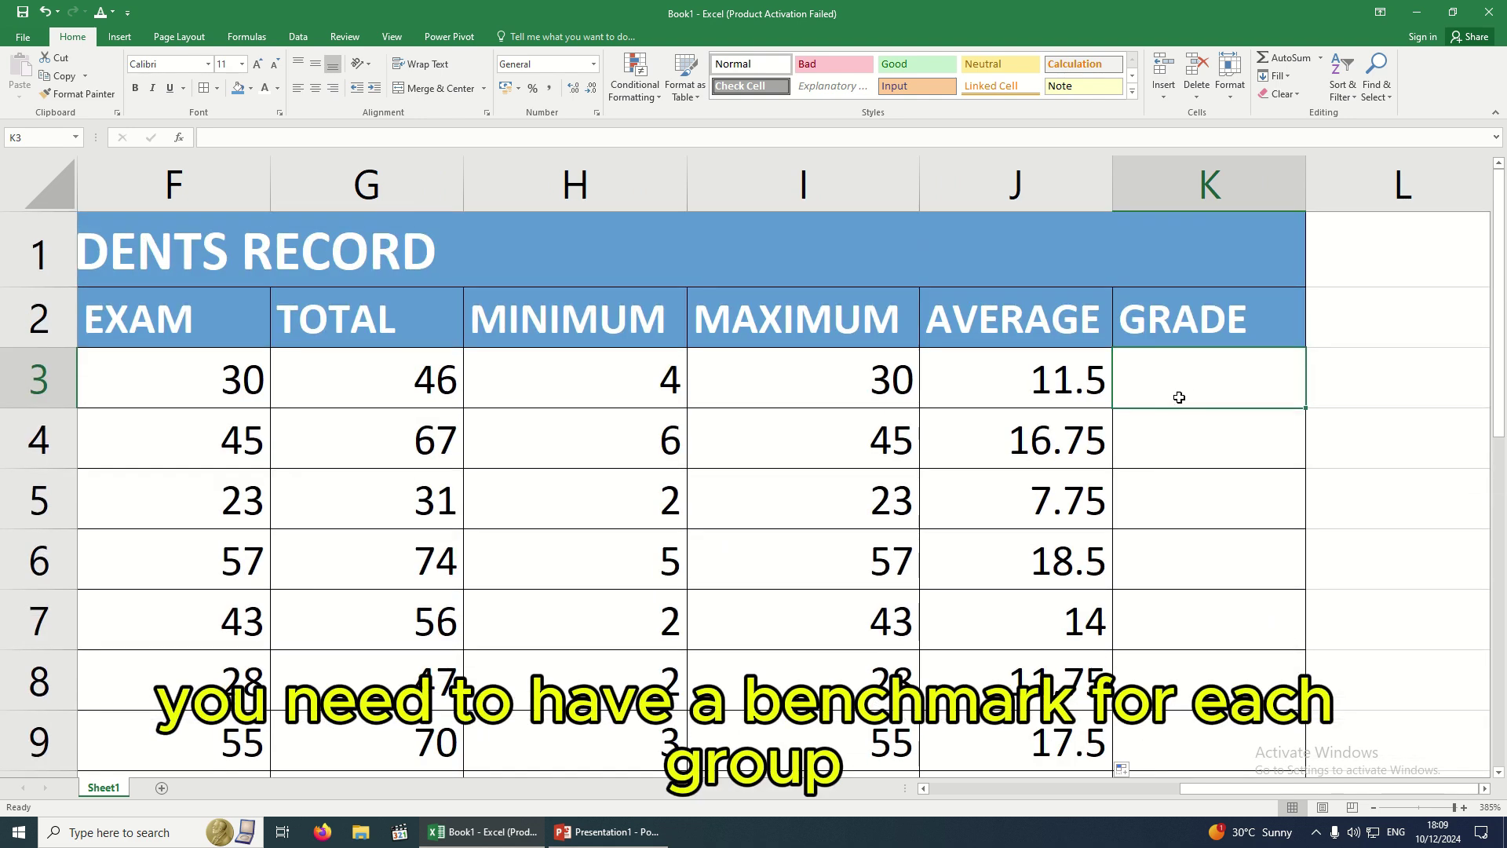
scroll(1154, 421, down, 4)
scroll(746, 531, up, 3)
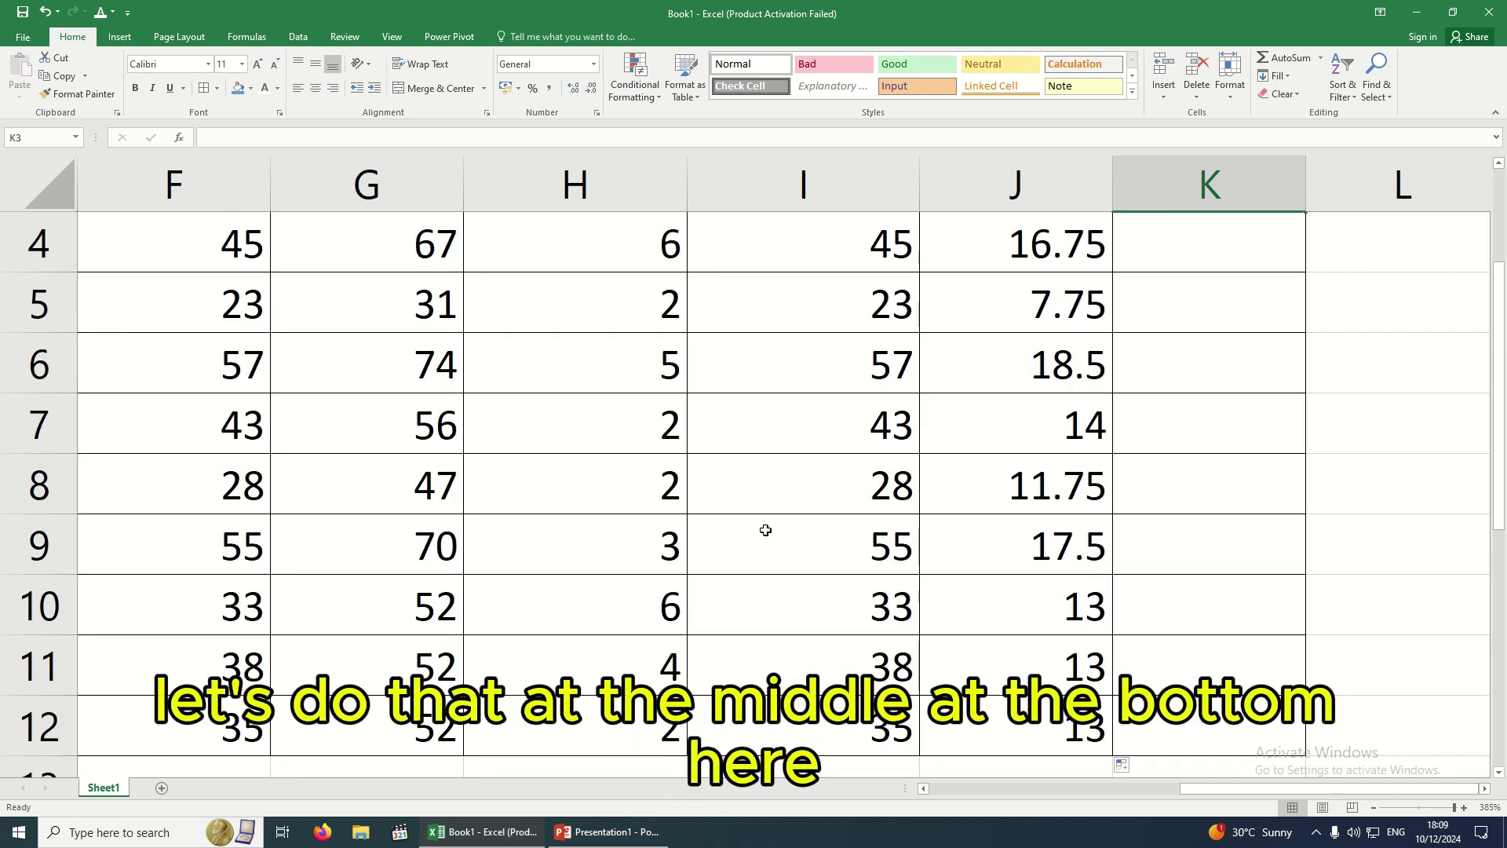
scroll(765, 530, down, 2)
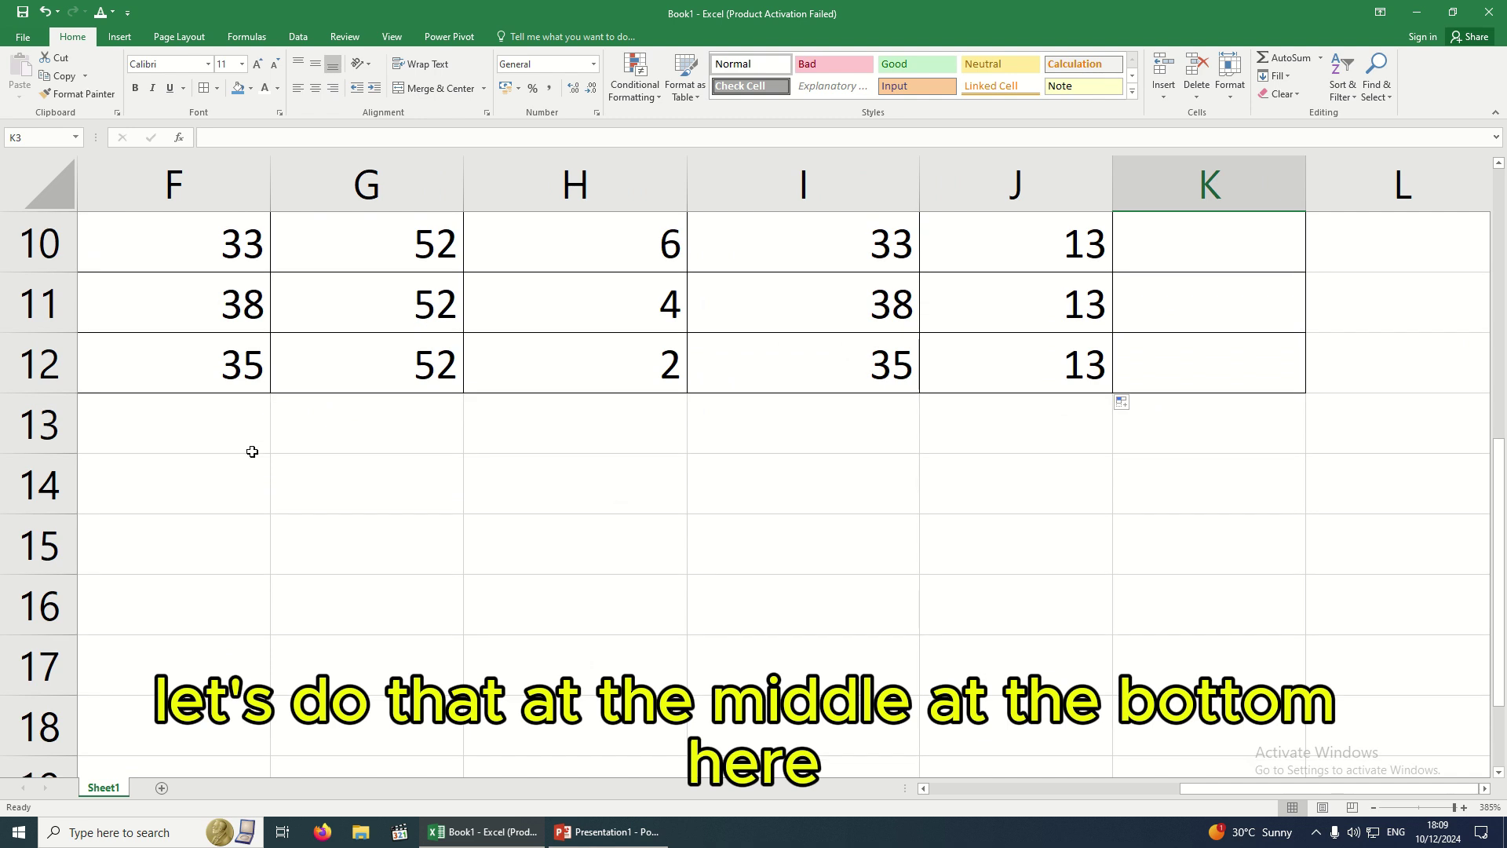
click(140, 463)
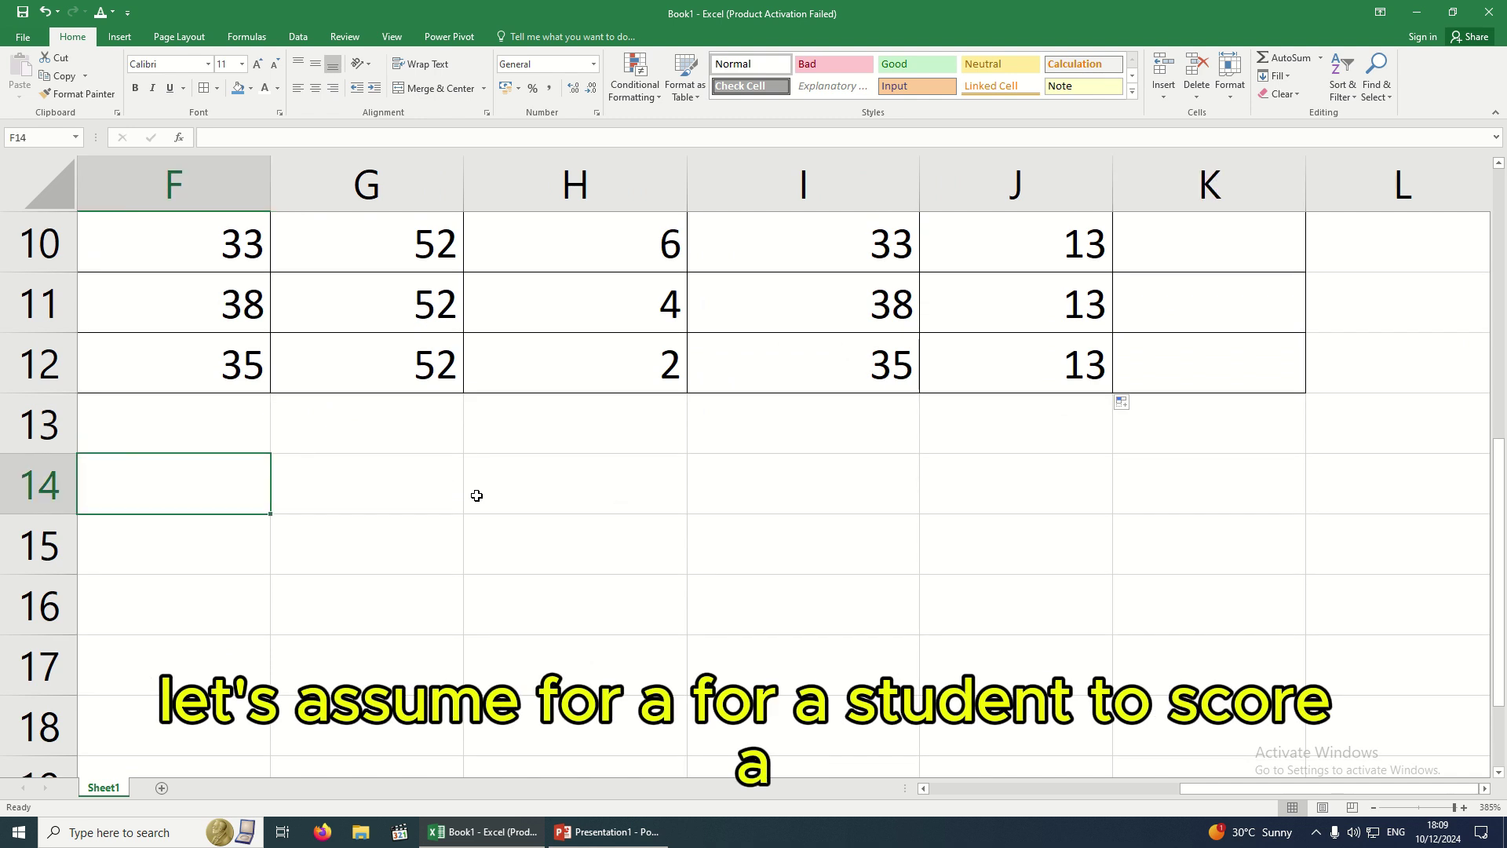
text(A)
key(Tab)
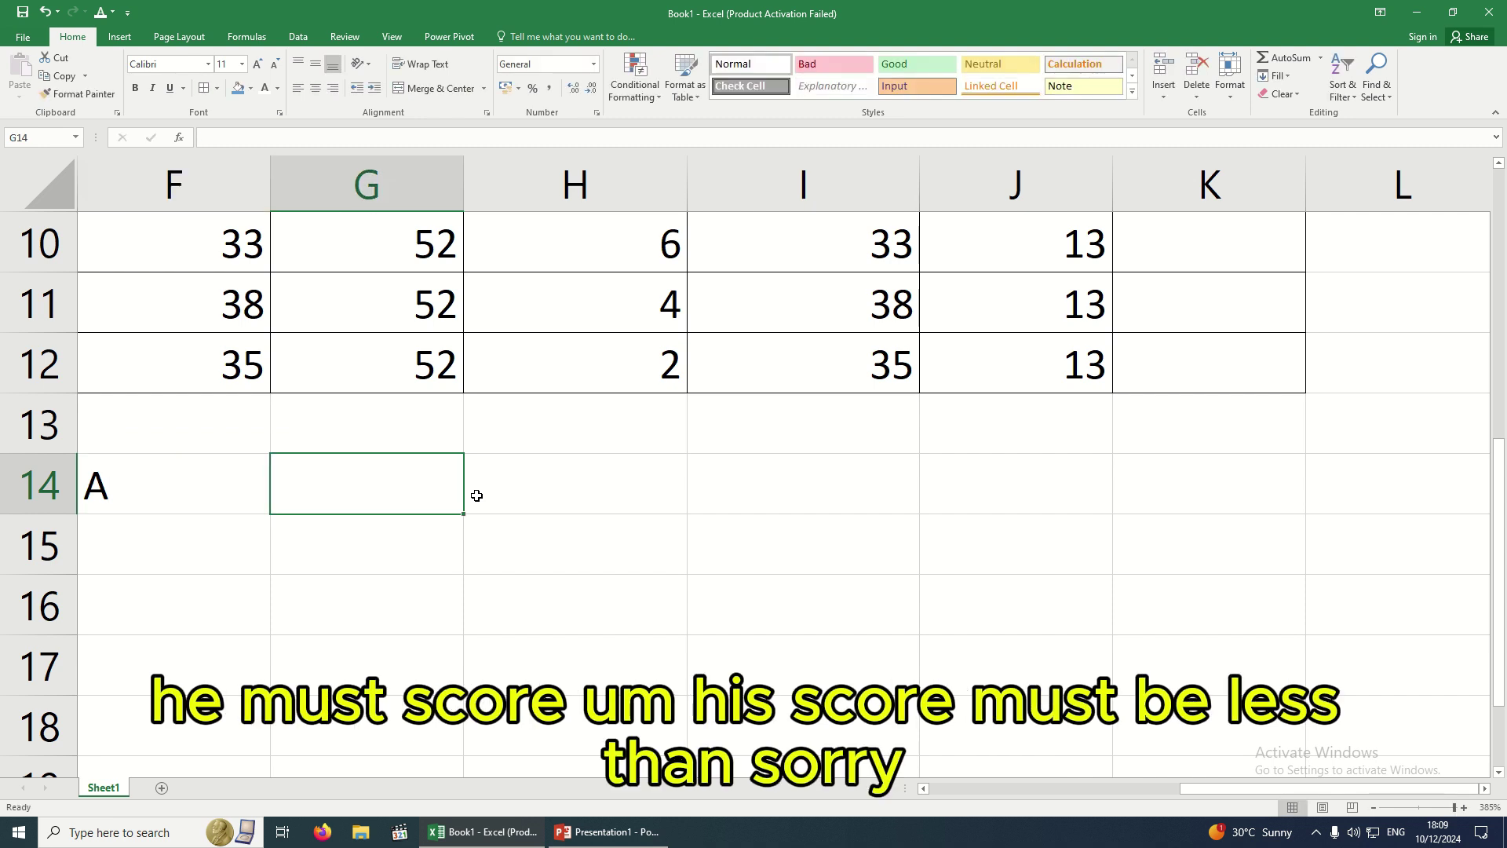
text(=)
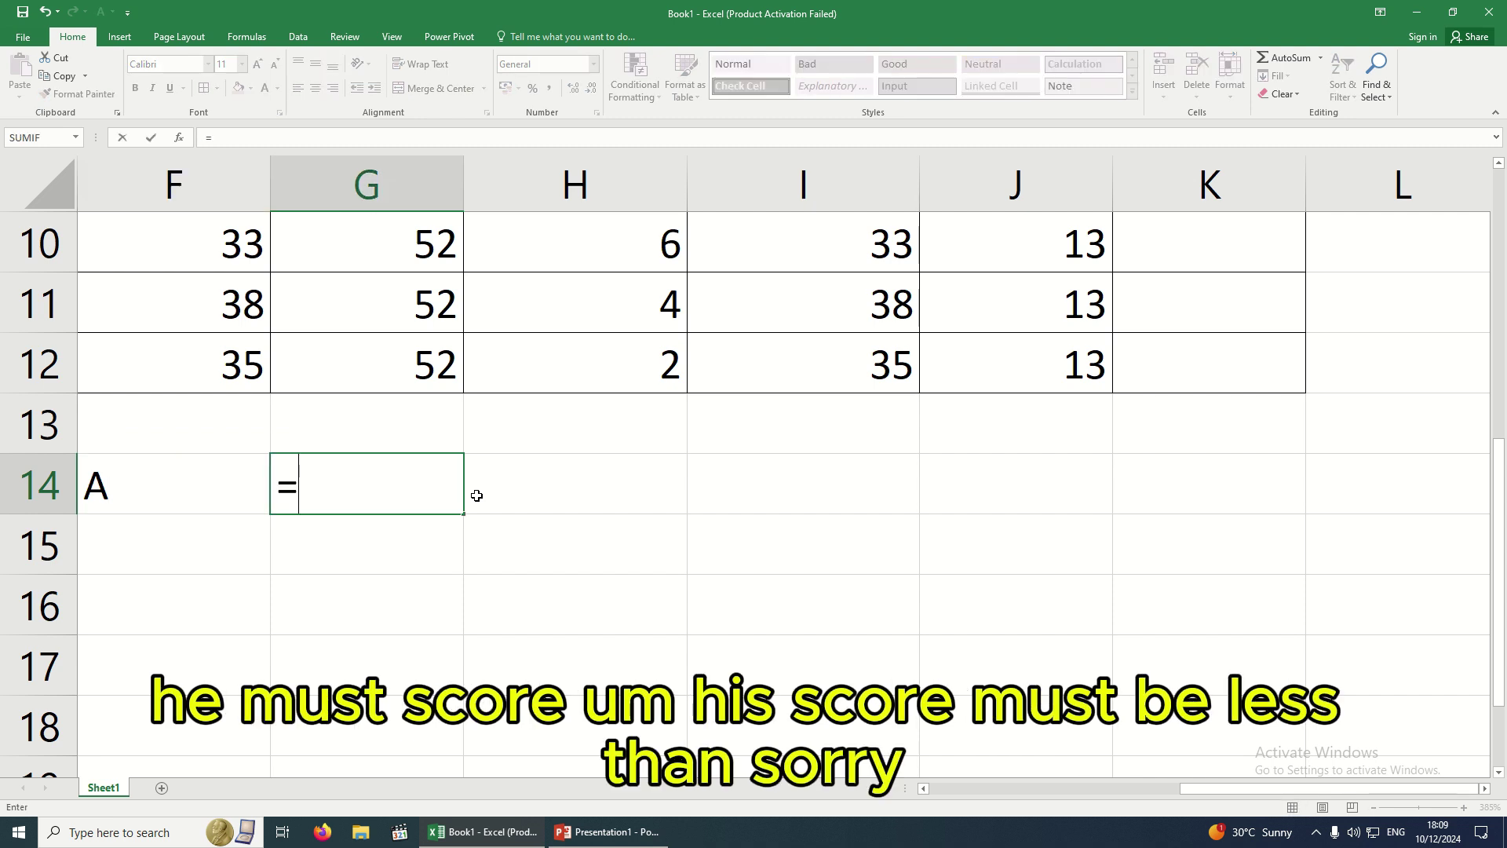
key(BackSpace)
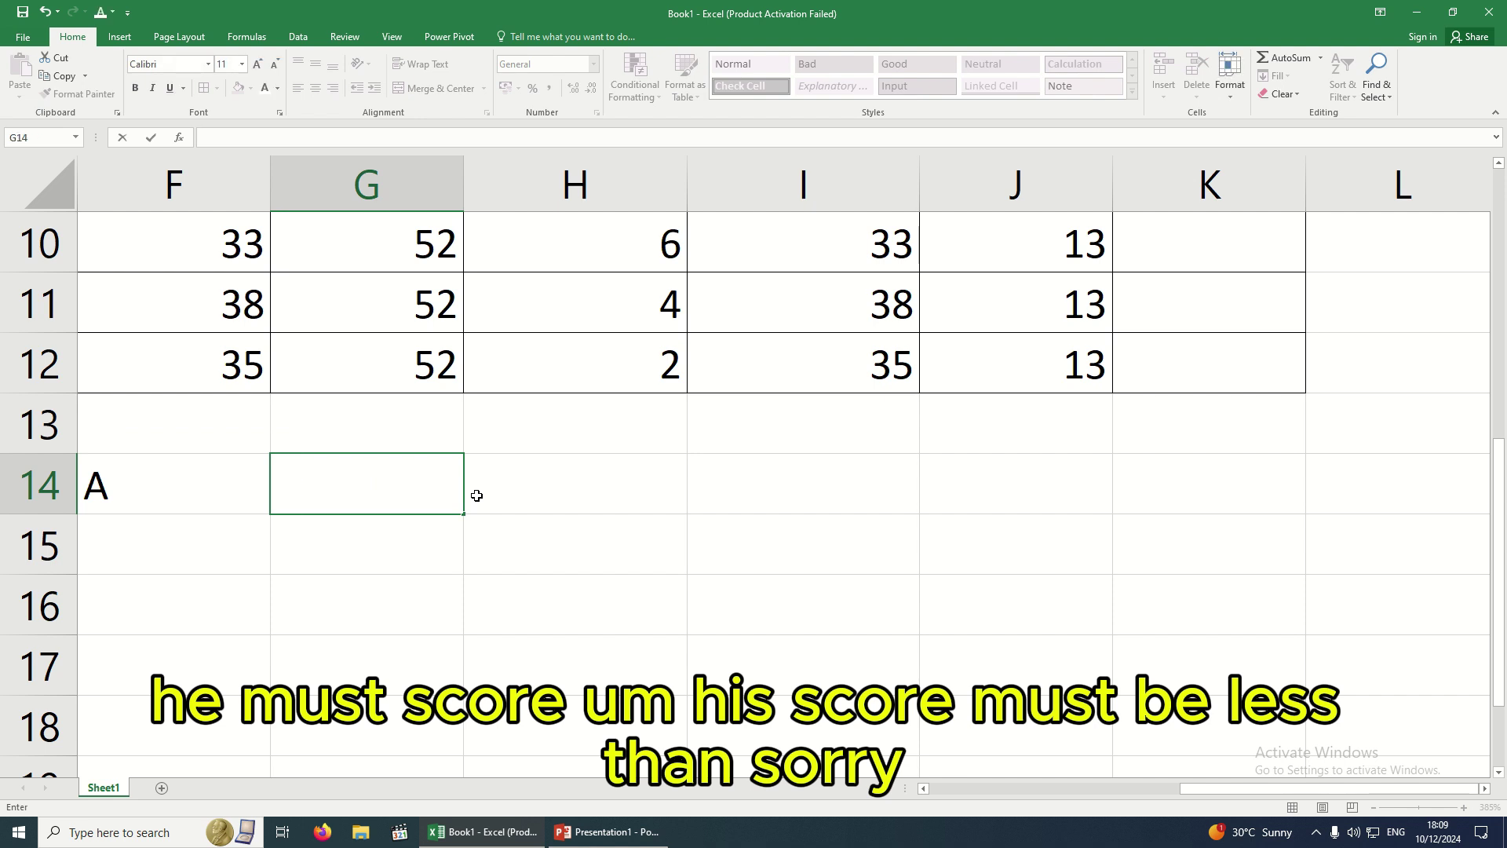
text(>=)
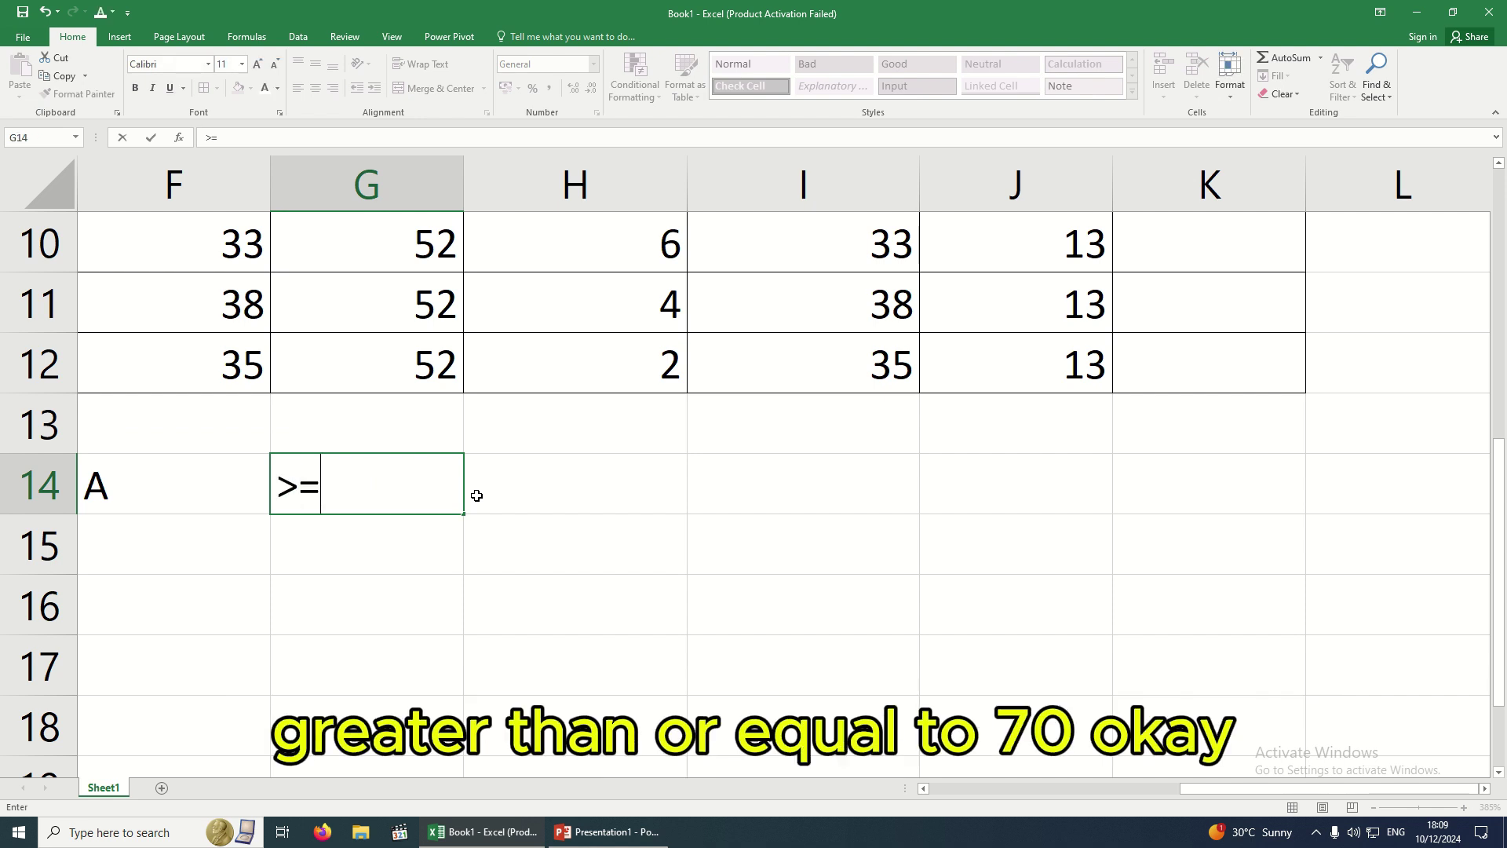
text(70)
click(316, 491)
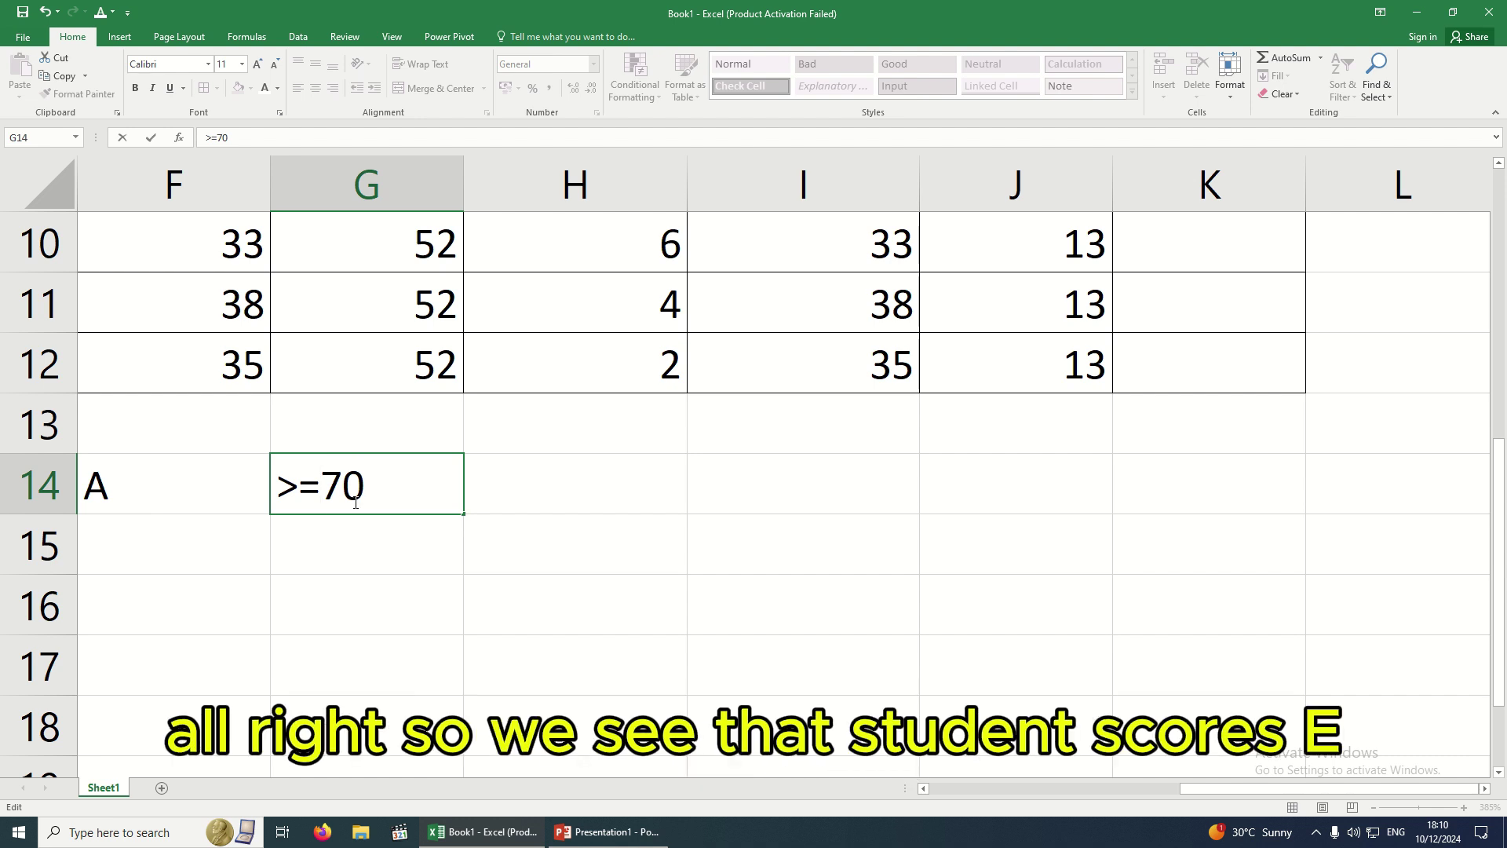
Add grade B in F15 with the threshold >=60 in G15
click(166, 544)
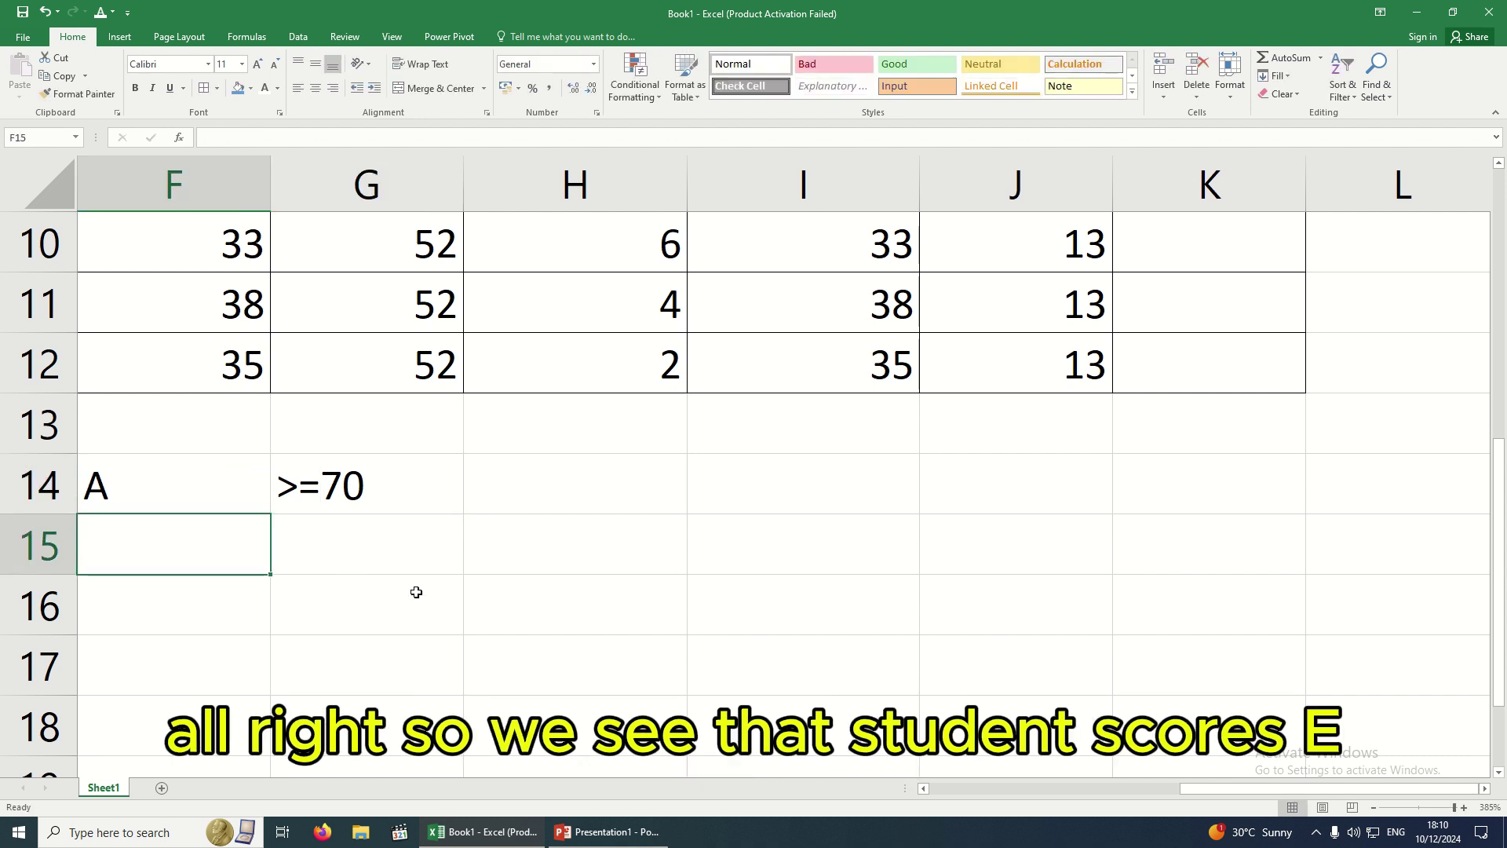
text(B)
key(Tab)
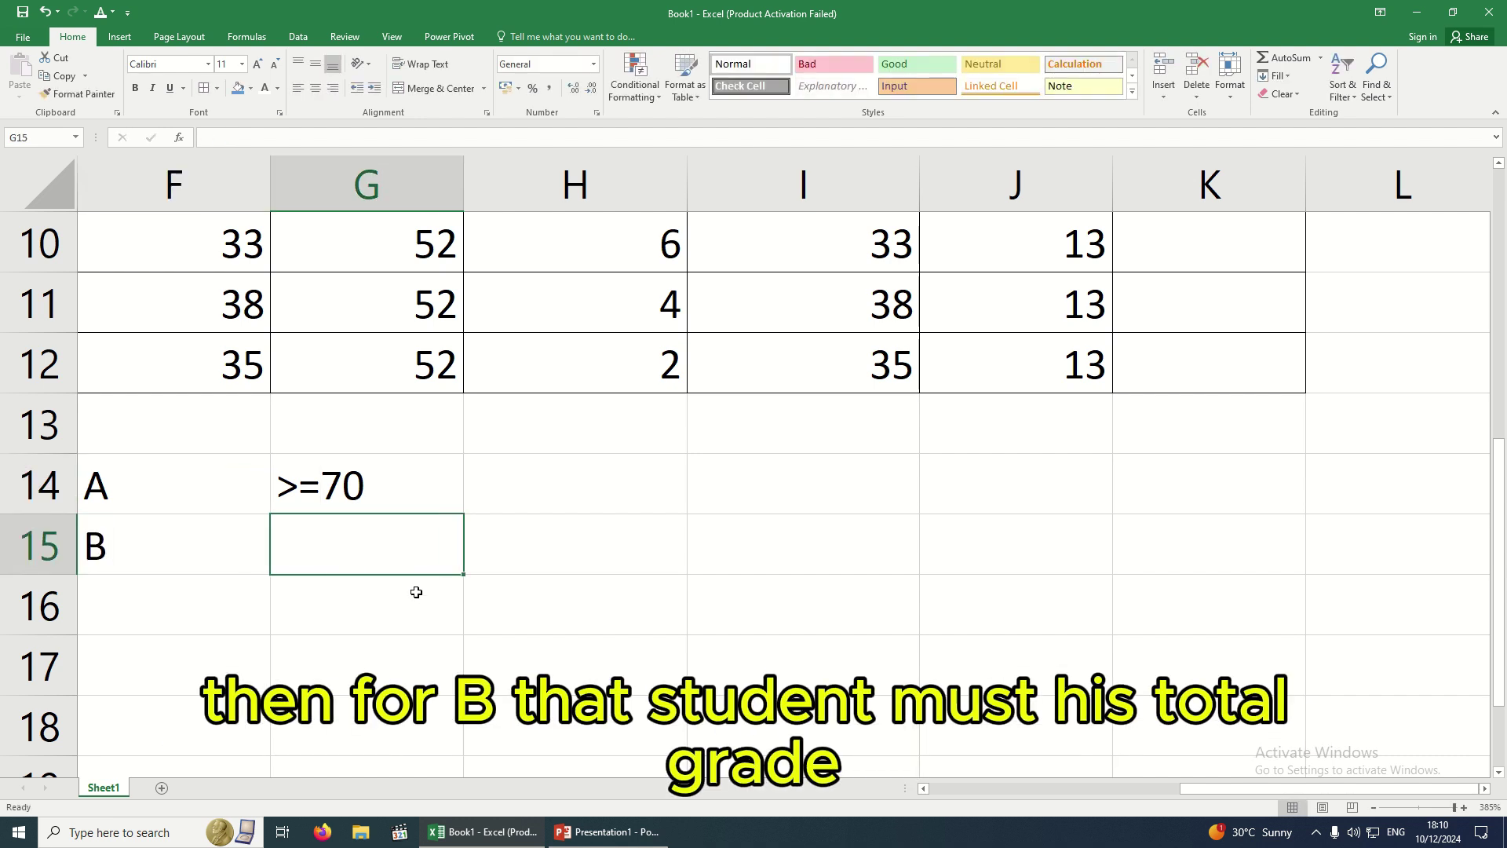
text(>)
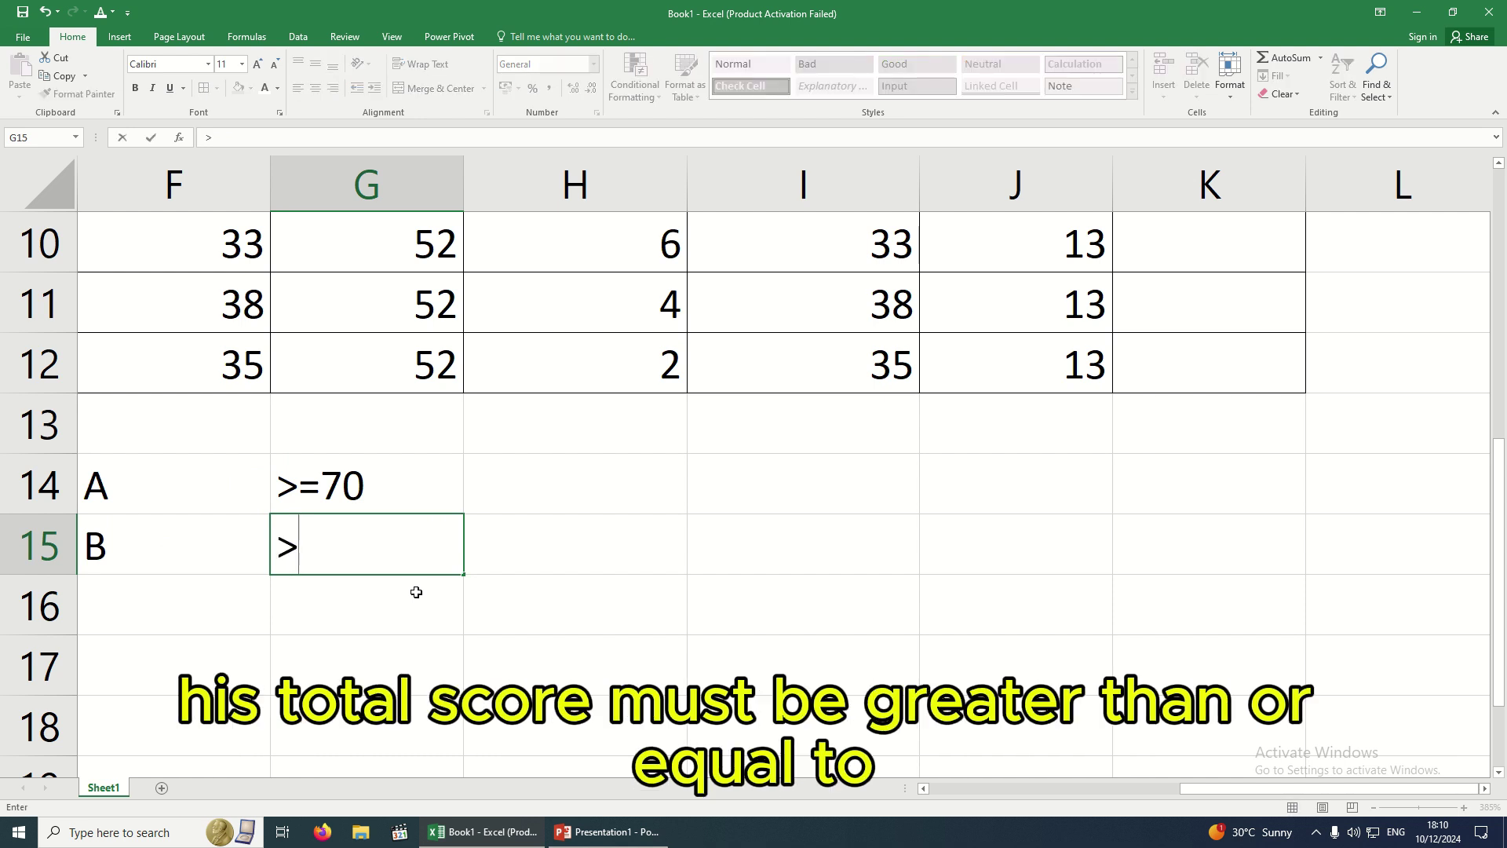
text(=60)
Add grade C in F16 with the threshold >=50 in G16
click(173, 605)
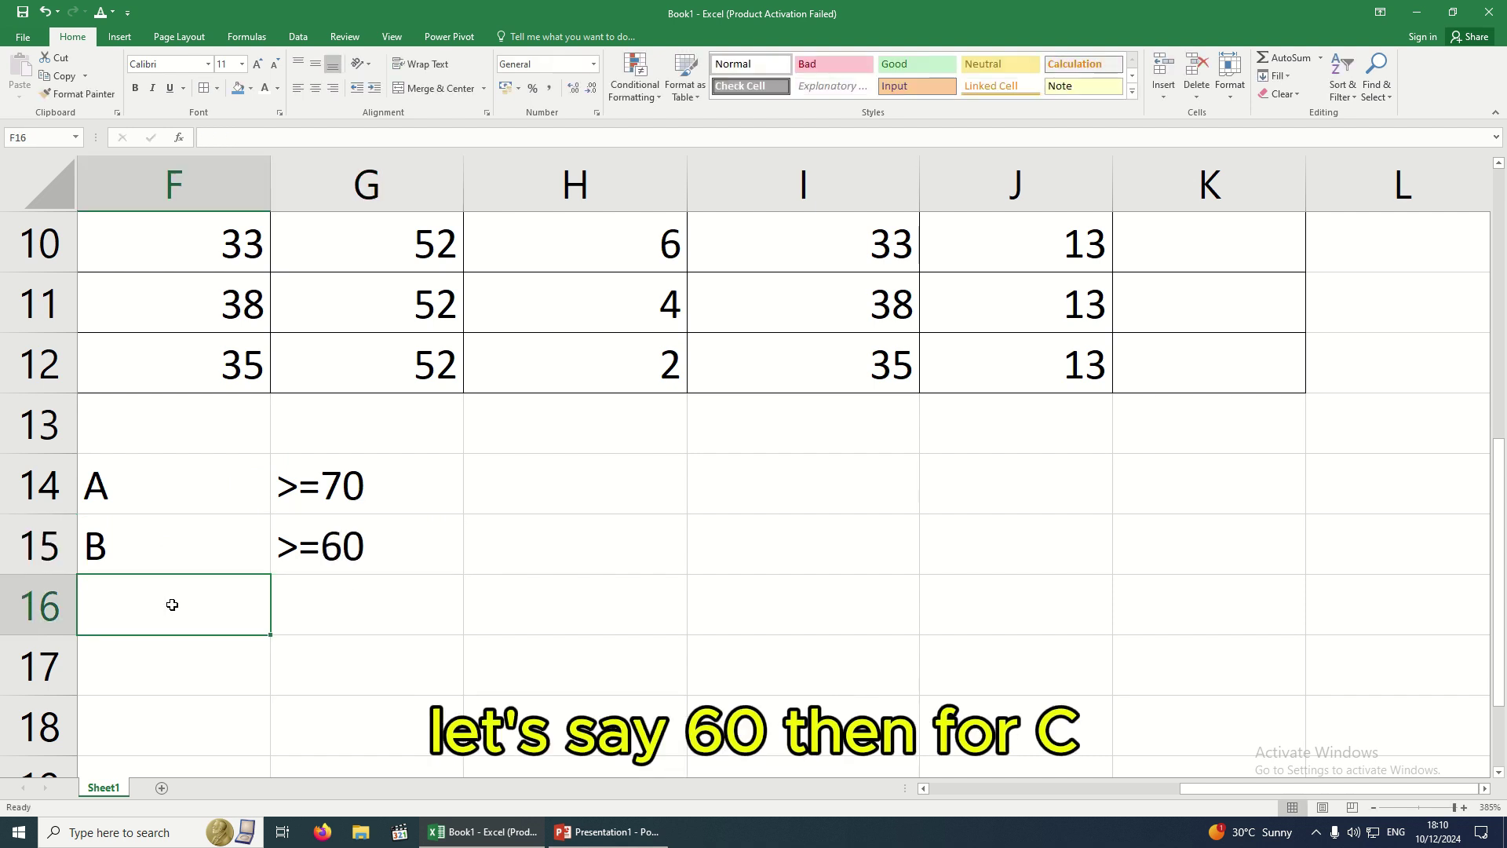
text(C)
key(Tab)
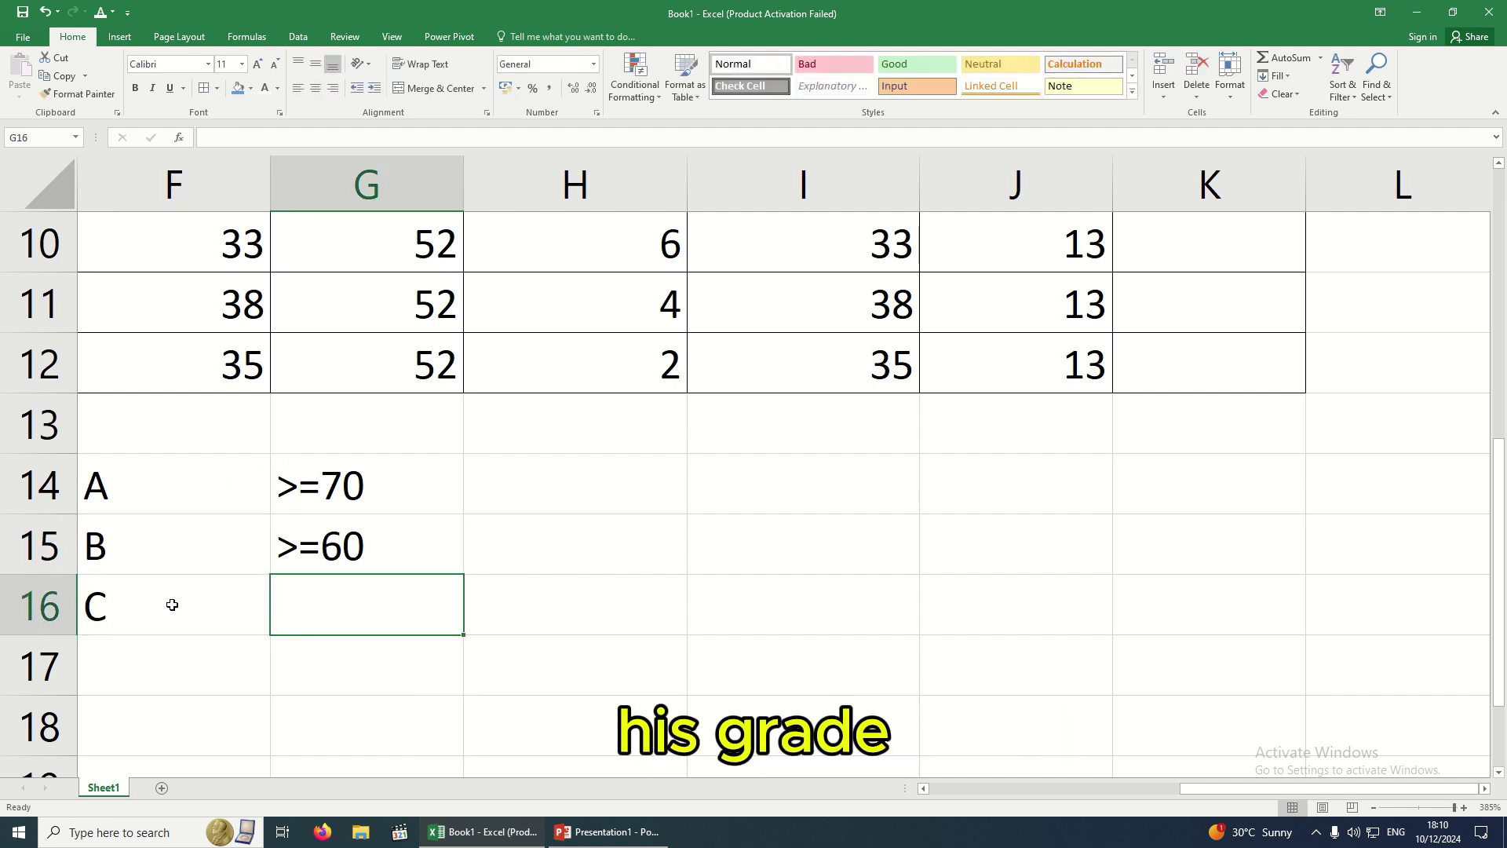
text(=)
key(BackSpace)
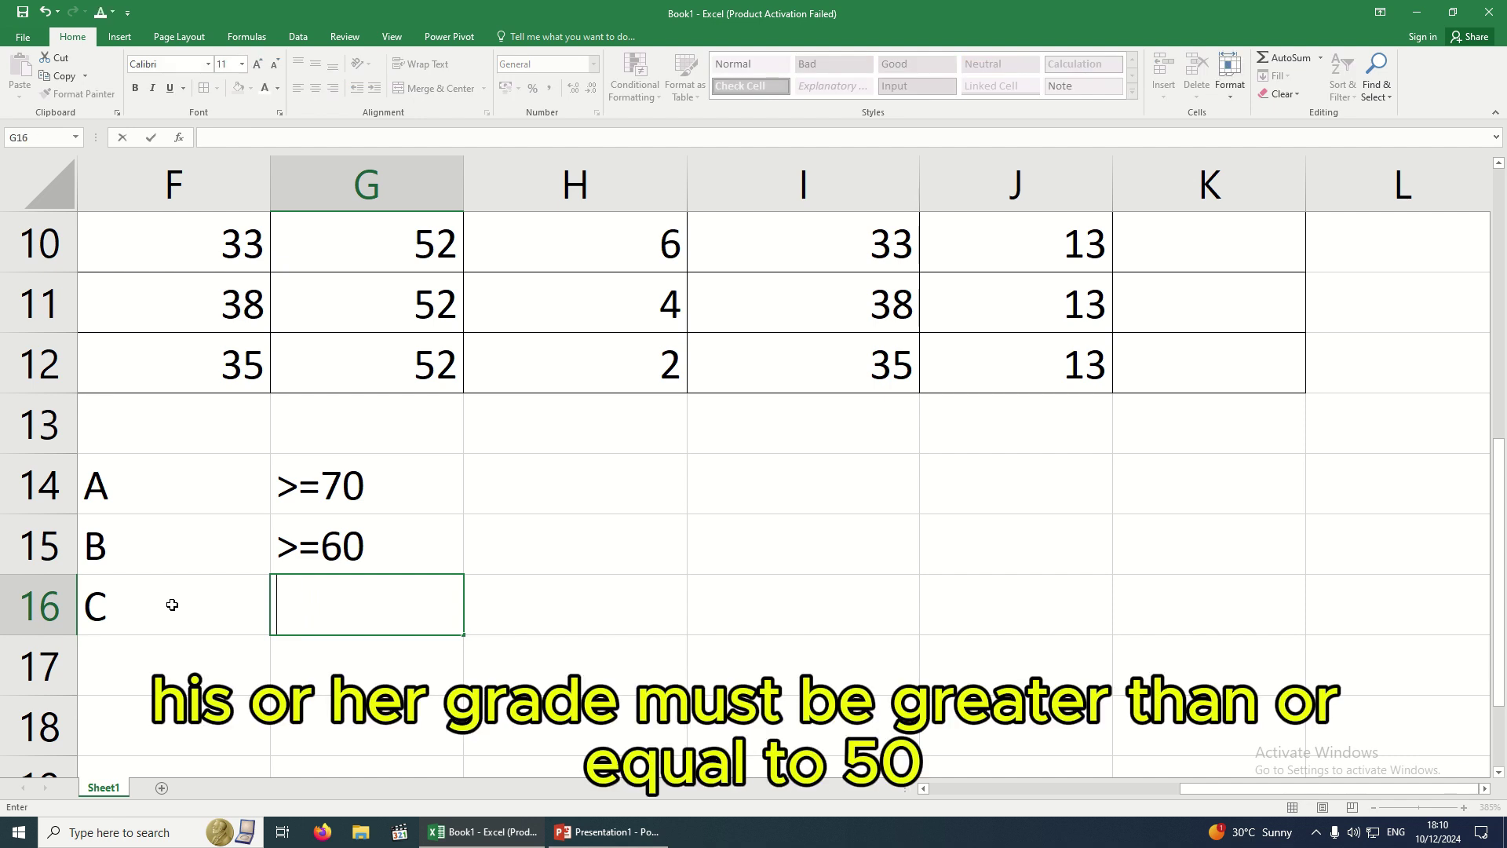
text(>=50)
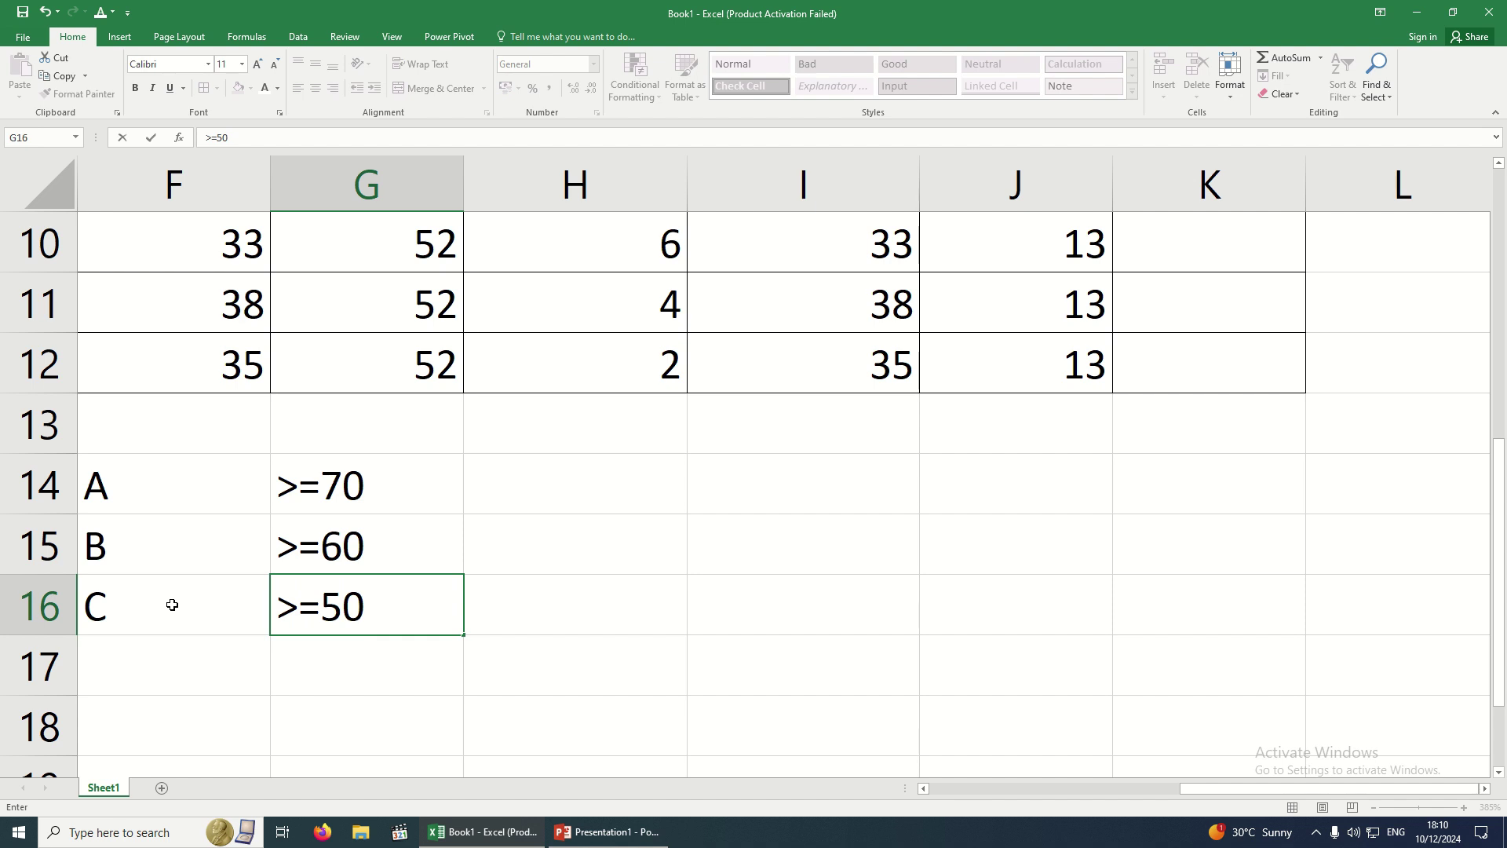
key(Return)
Add grade D in F17 with the threshold >=40 in G17
key(Left)
text(CD)
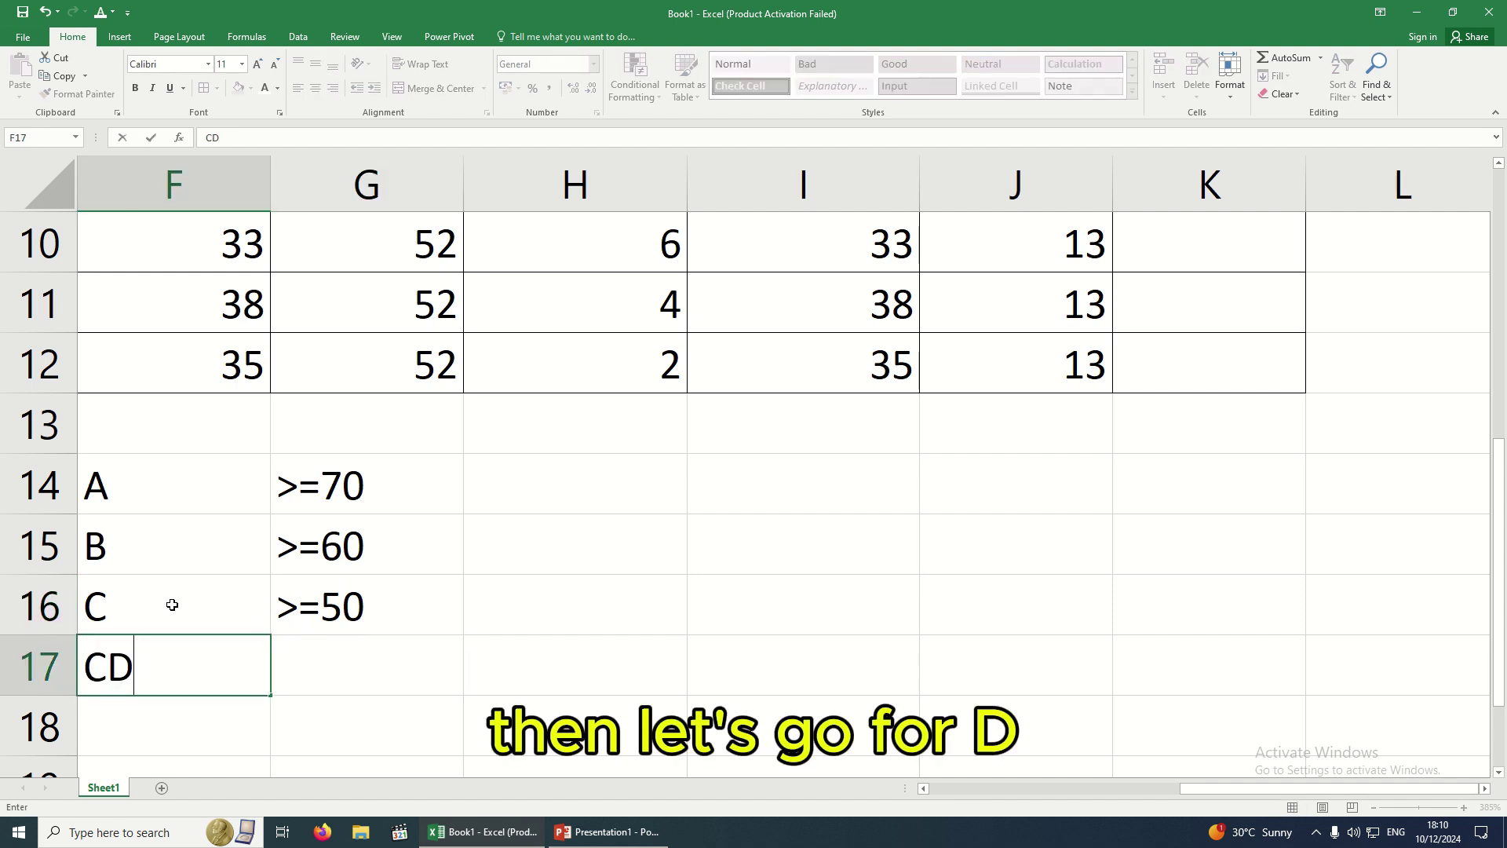
key(BackSpace)
key(BackSpace)
text(D)
key(Tab)
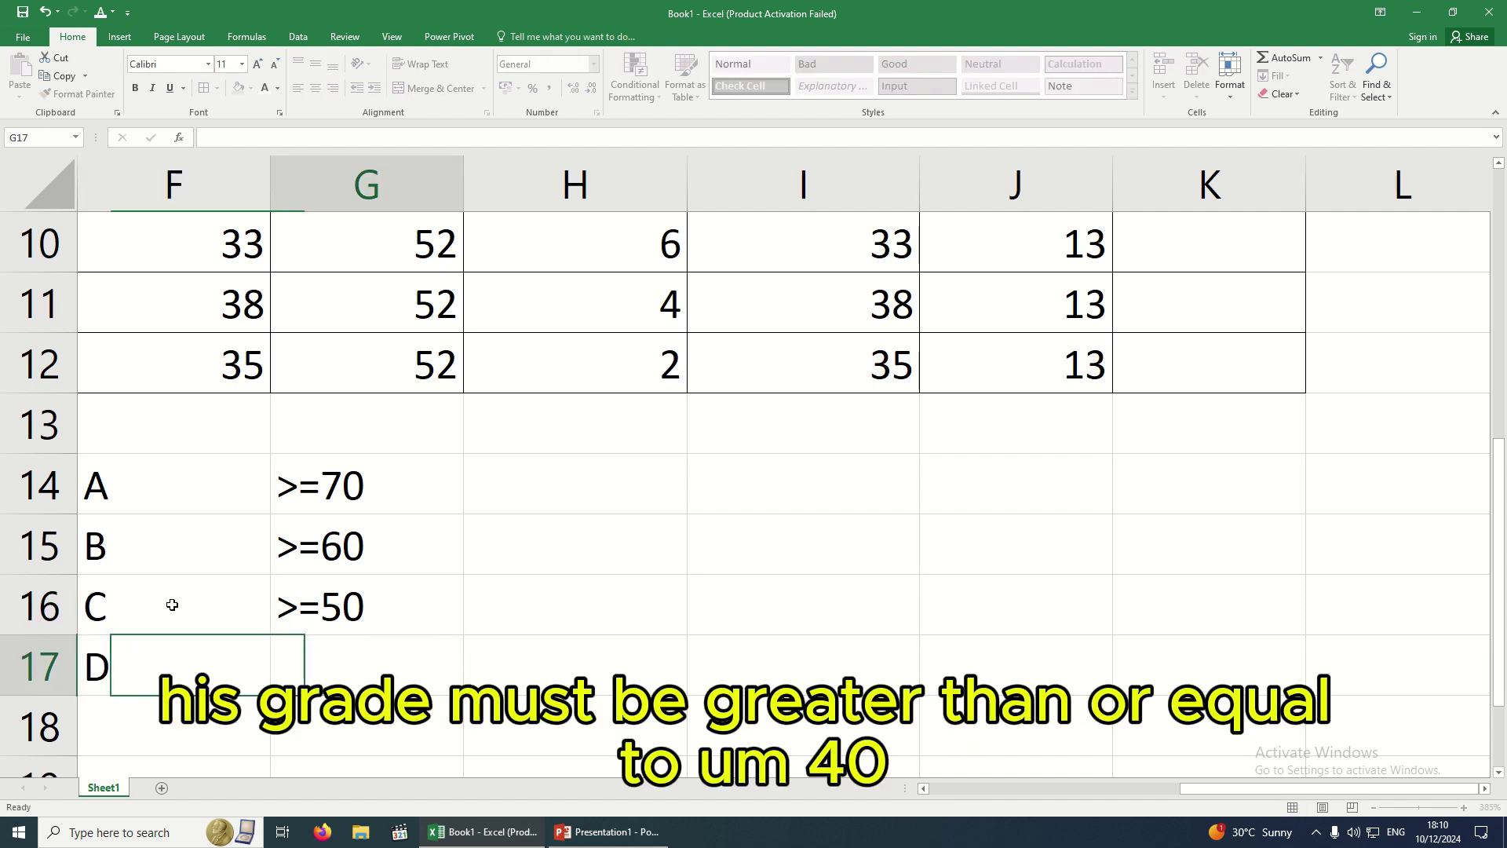
text(>)
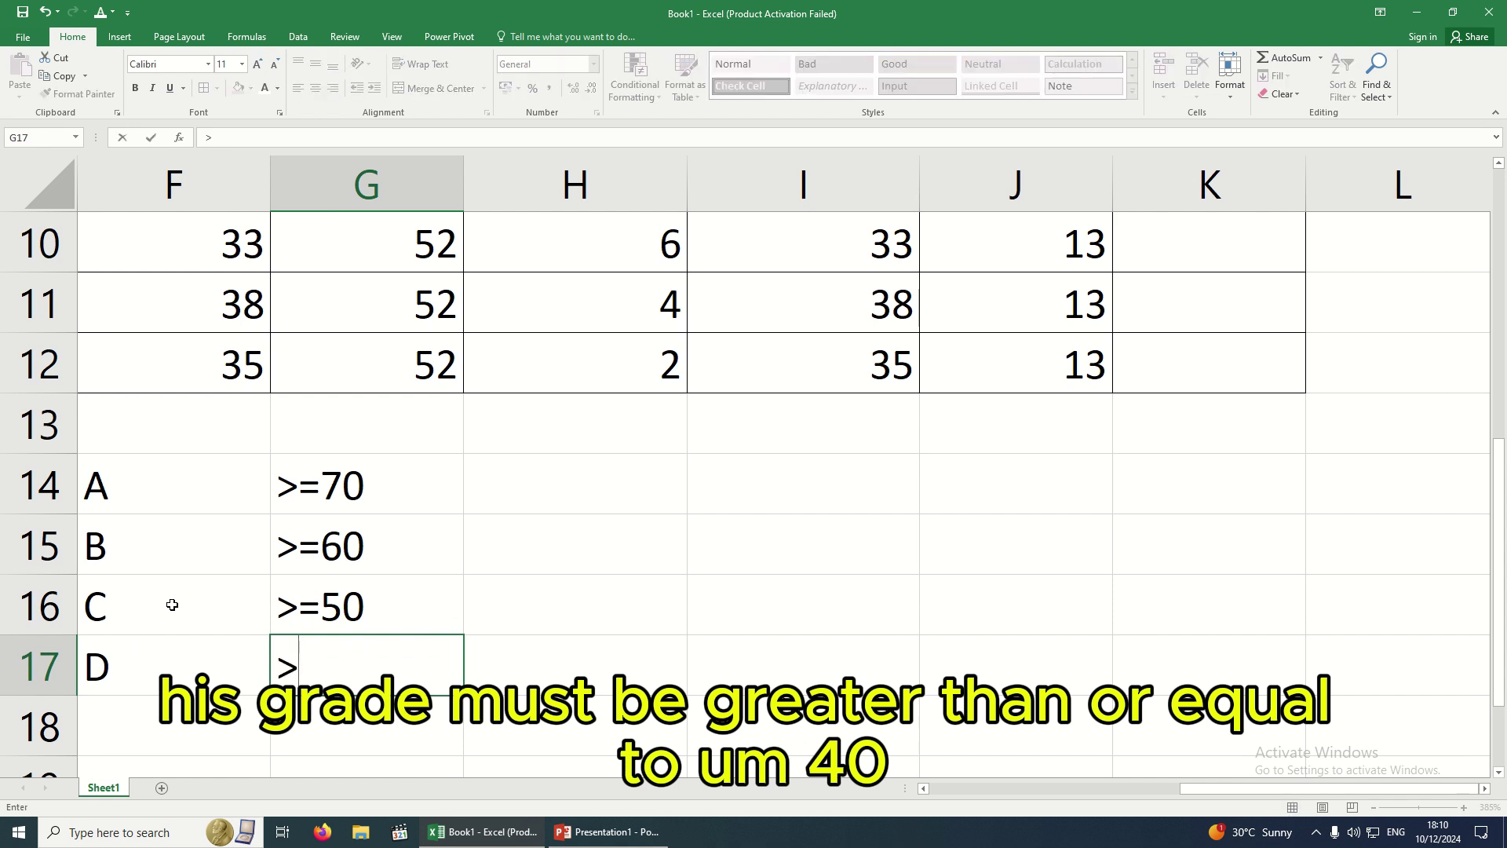
text(=40)
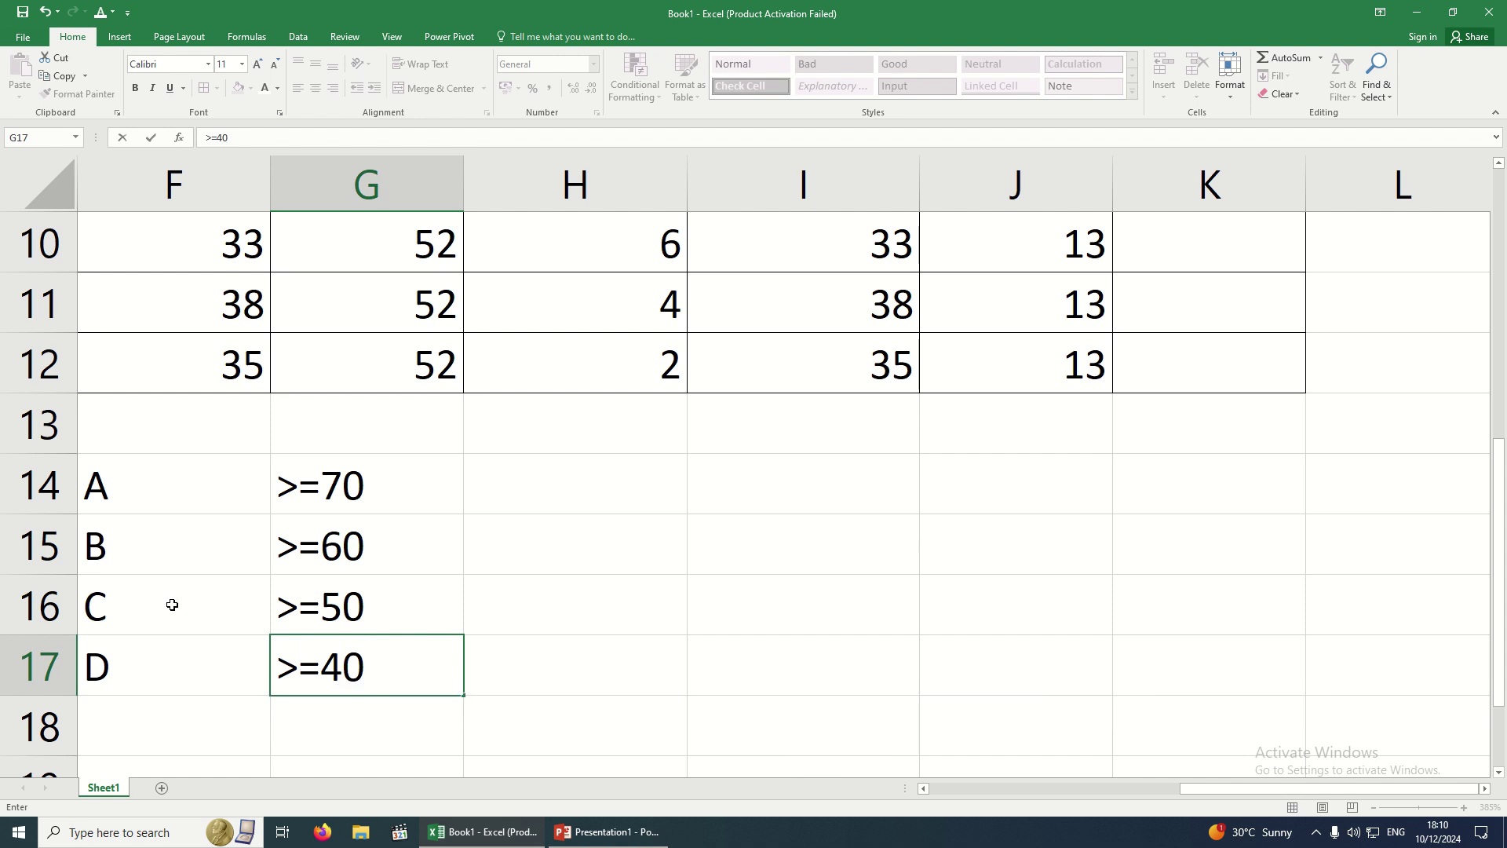
key(Return)
Add the failing grade F in F18 with the threshold <40 in G18
key(Left)
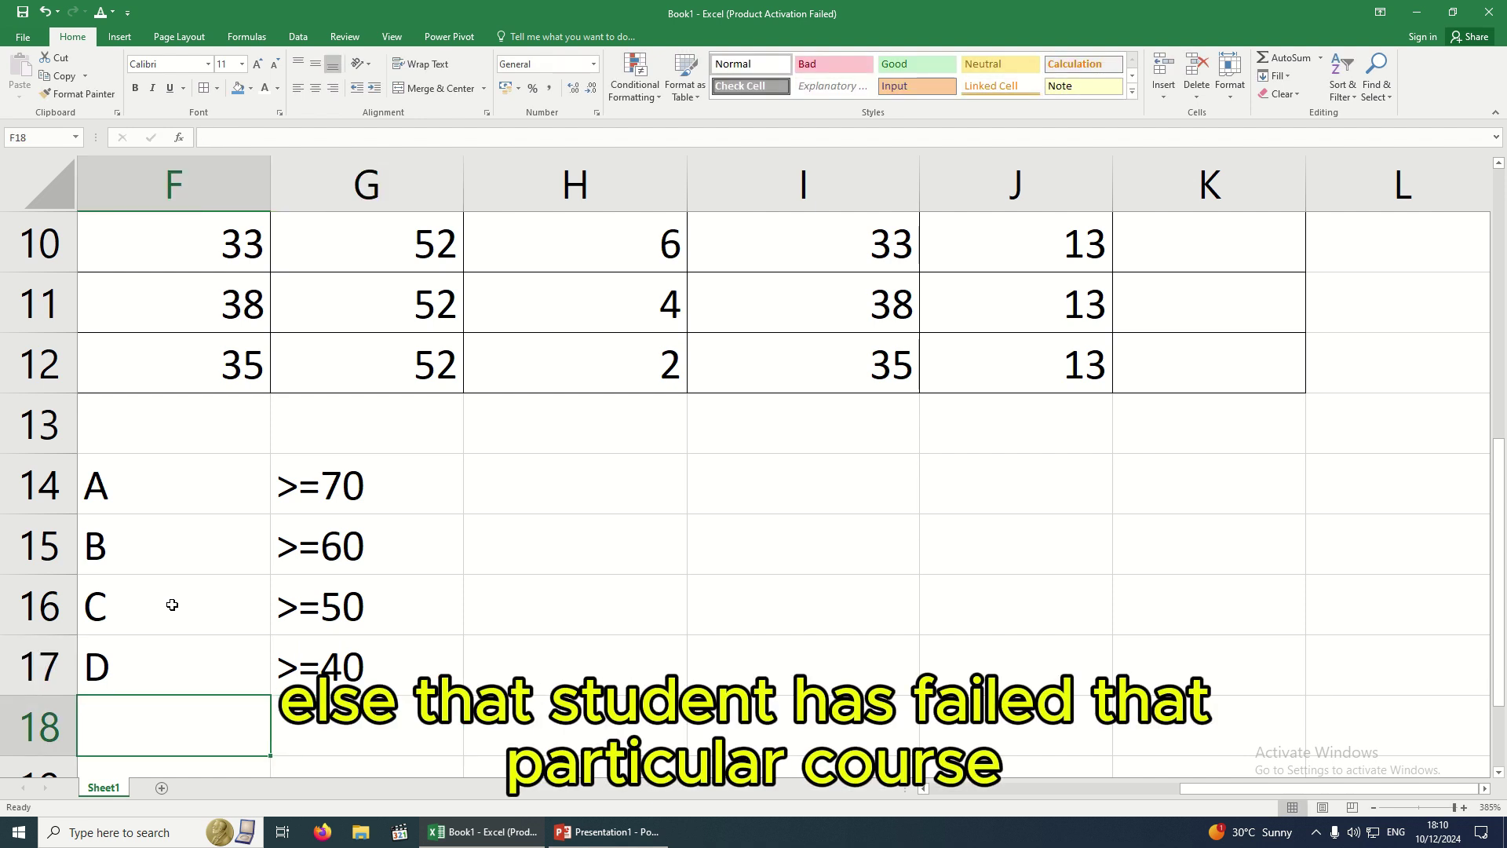
text(F)
key(Right)
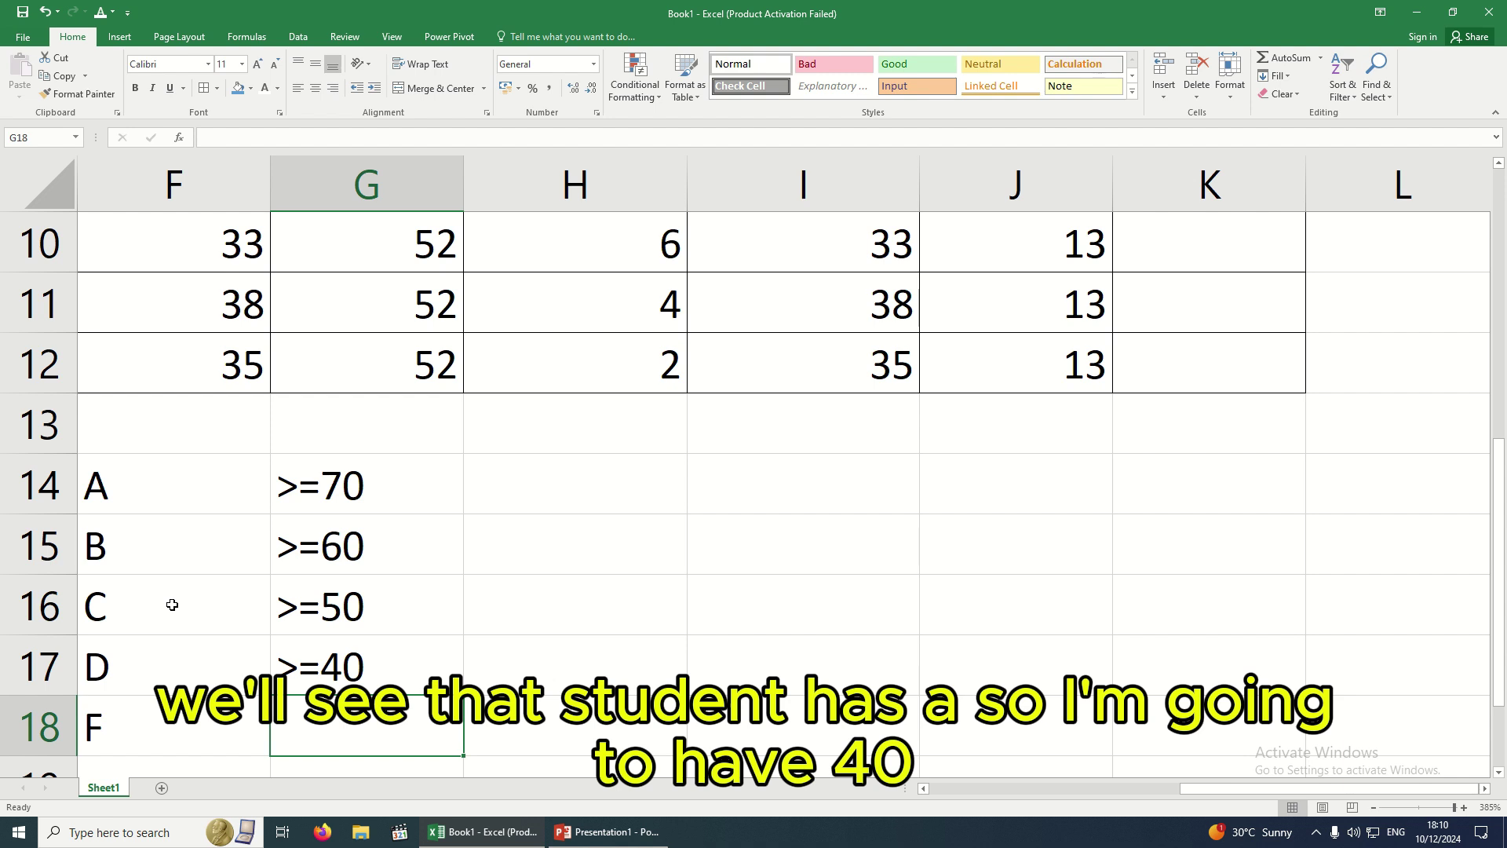
text(<40)
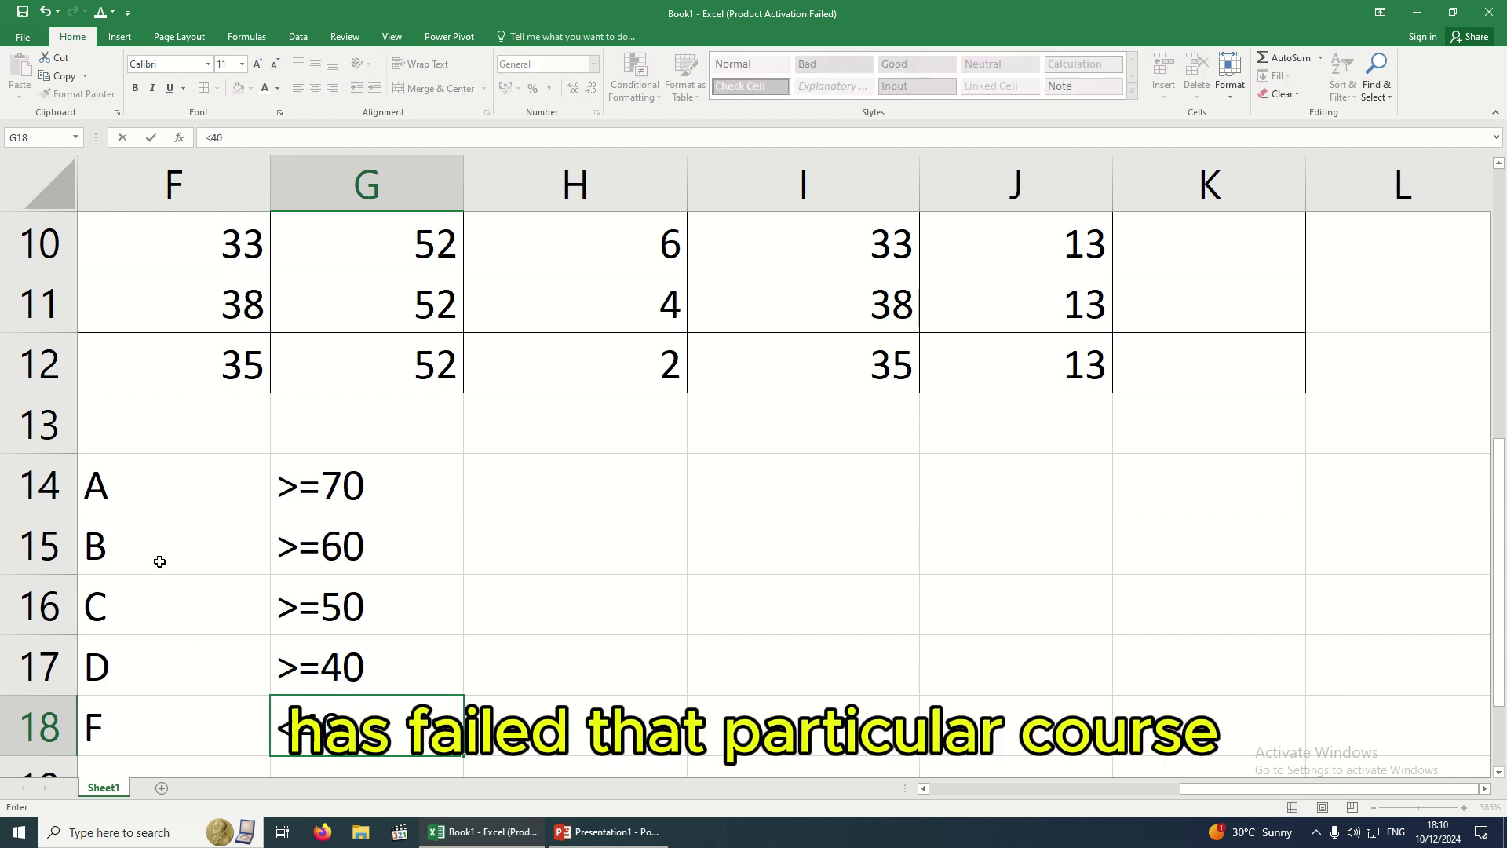
click(323, 664)
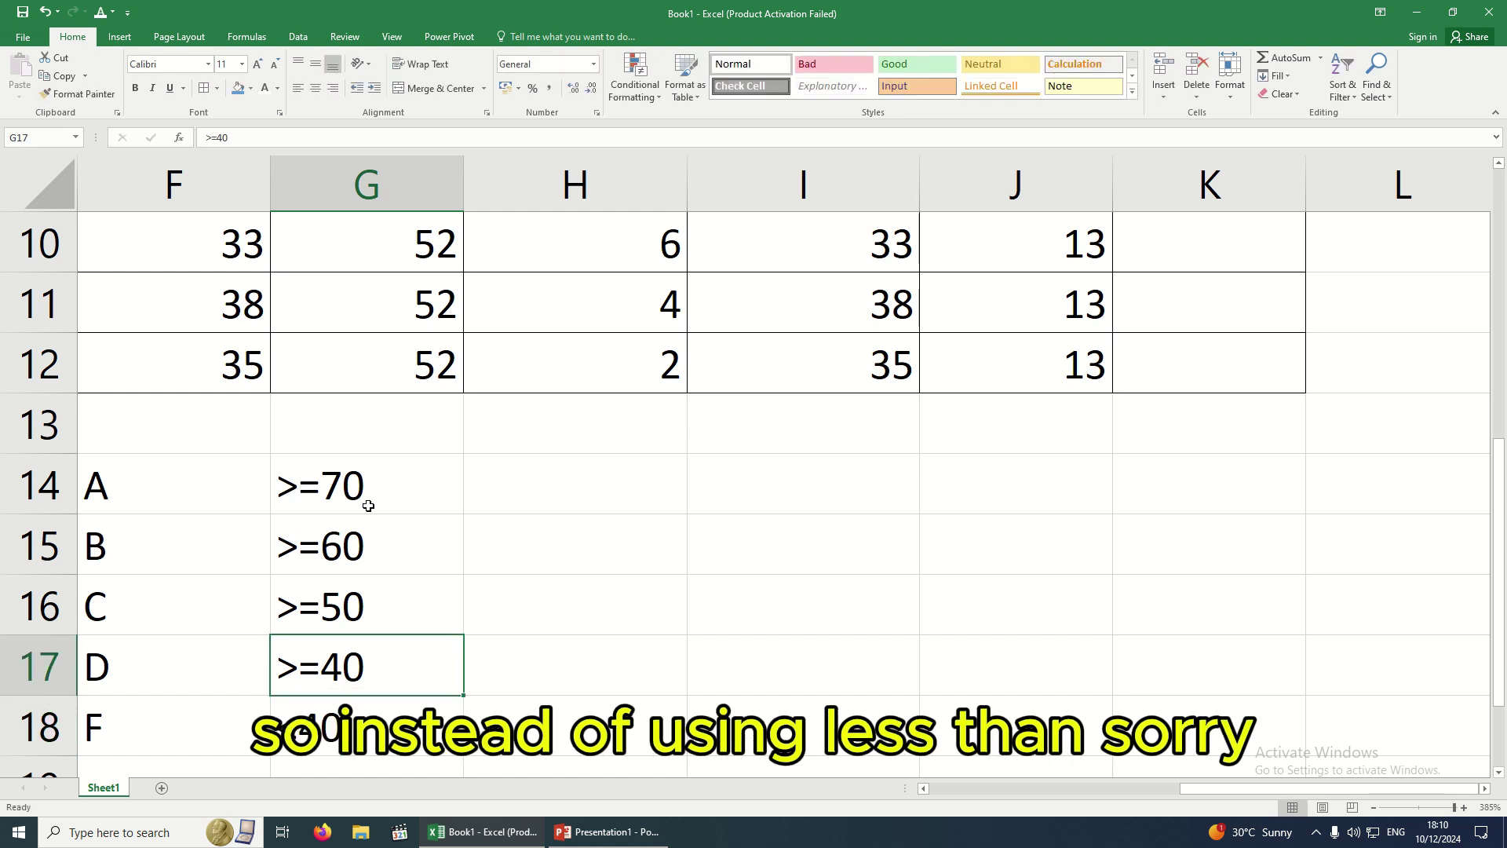
Change the threshold for grade A in G14 to >69 and for grade B in G15 to >59
click(306, 494)
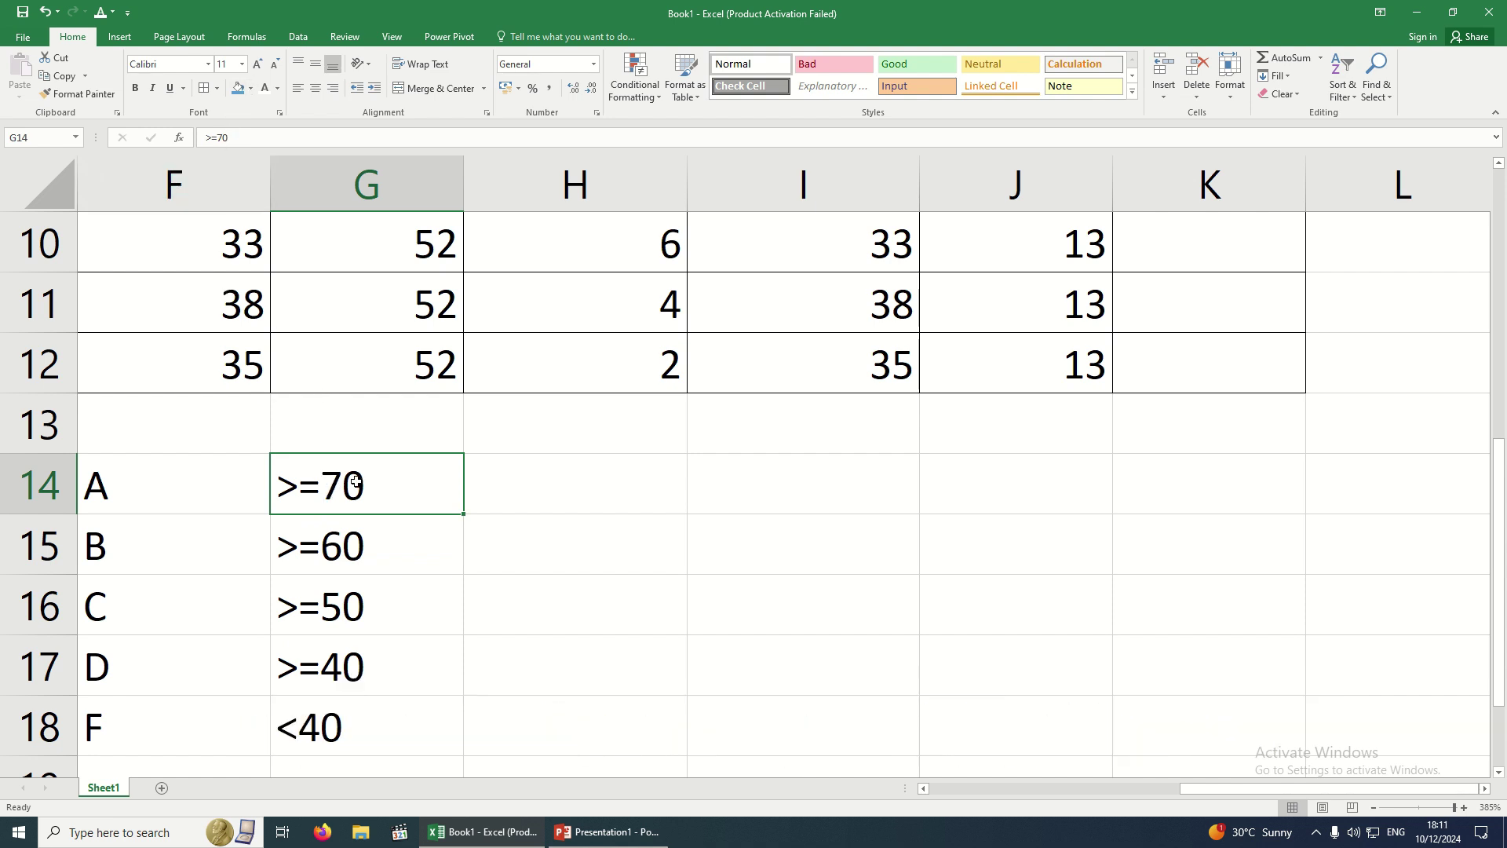
text(>)
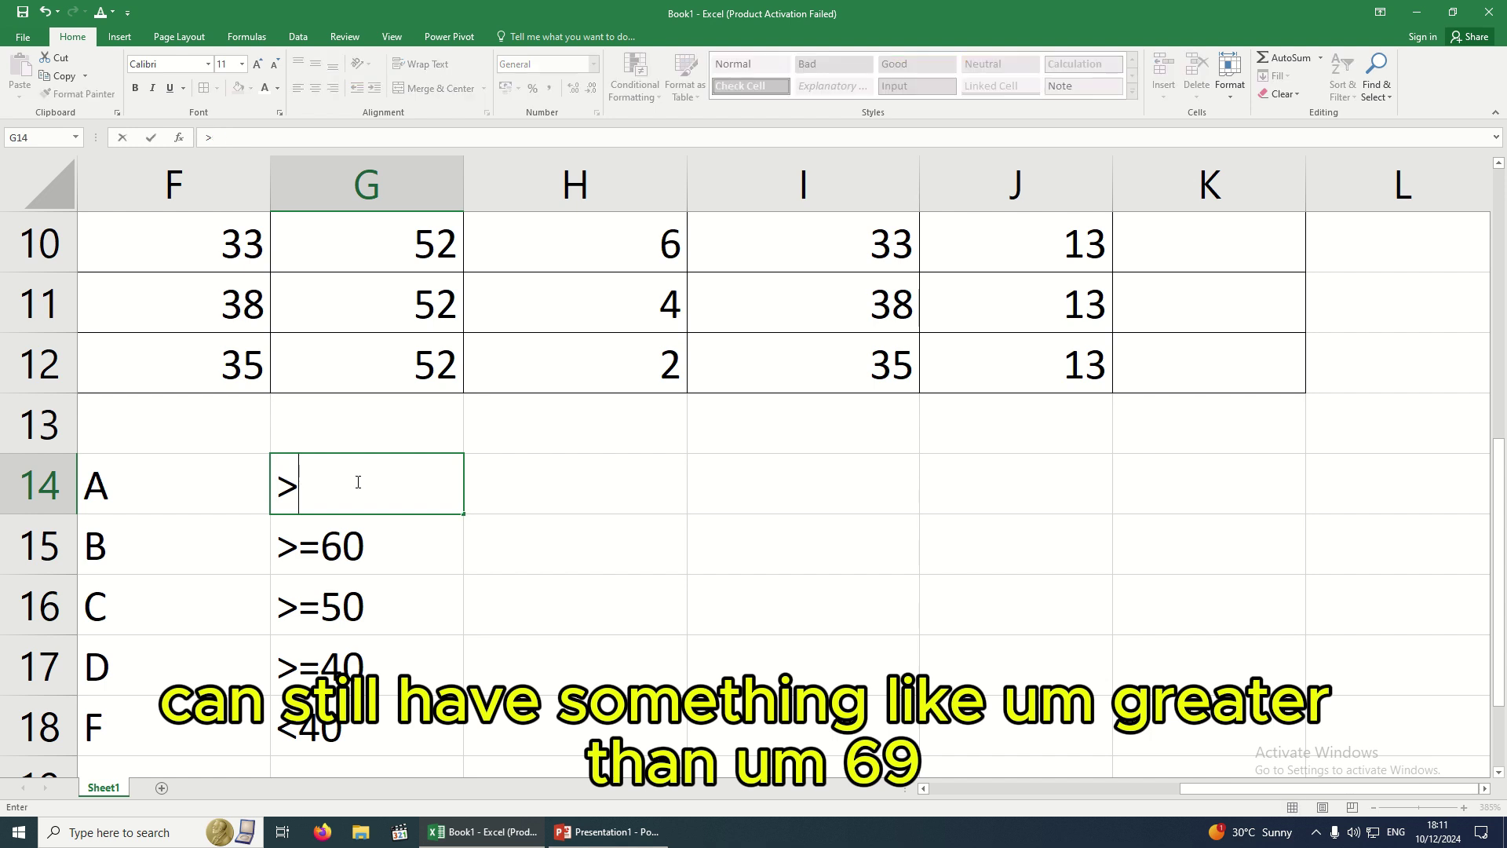
text(69)
click(362, 544)
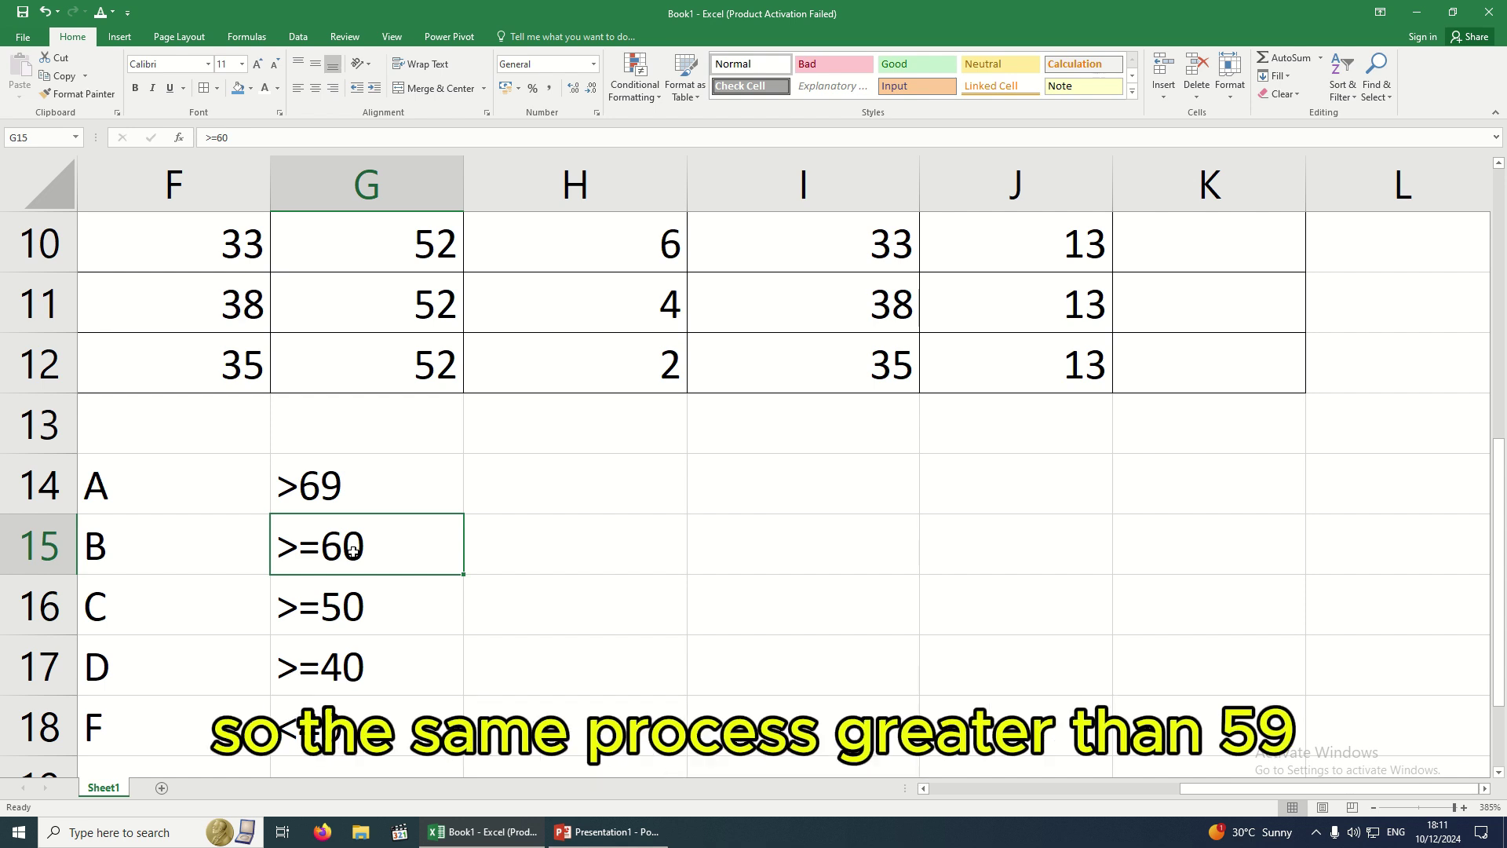
text(>)
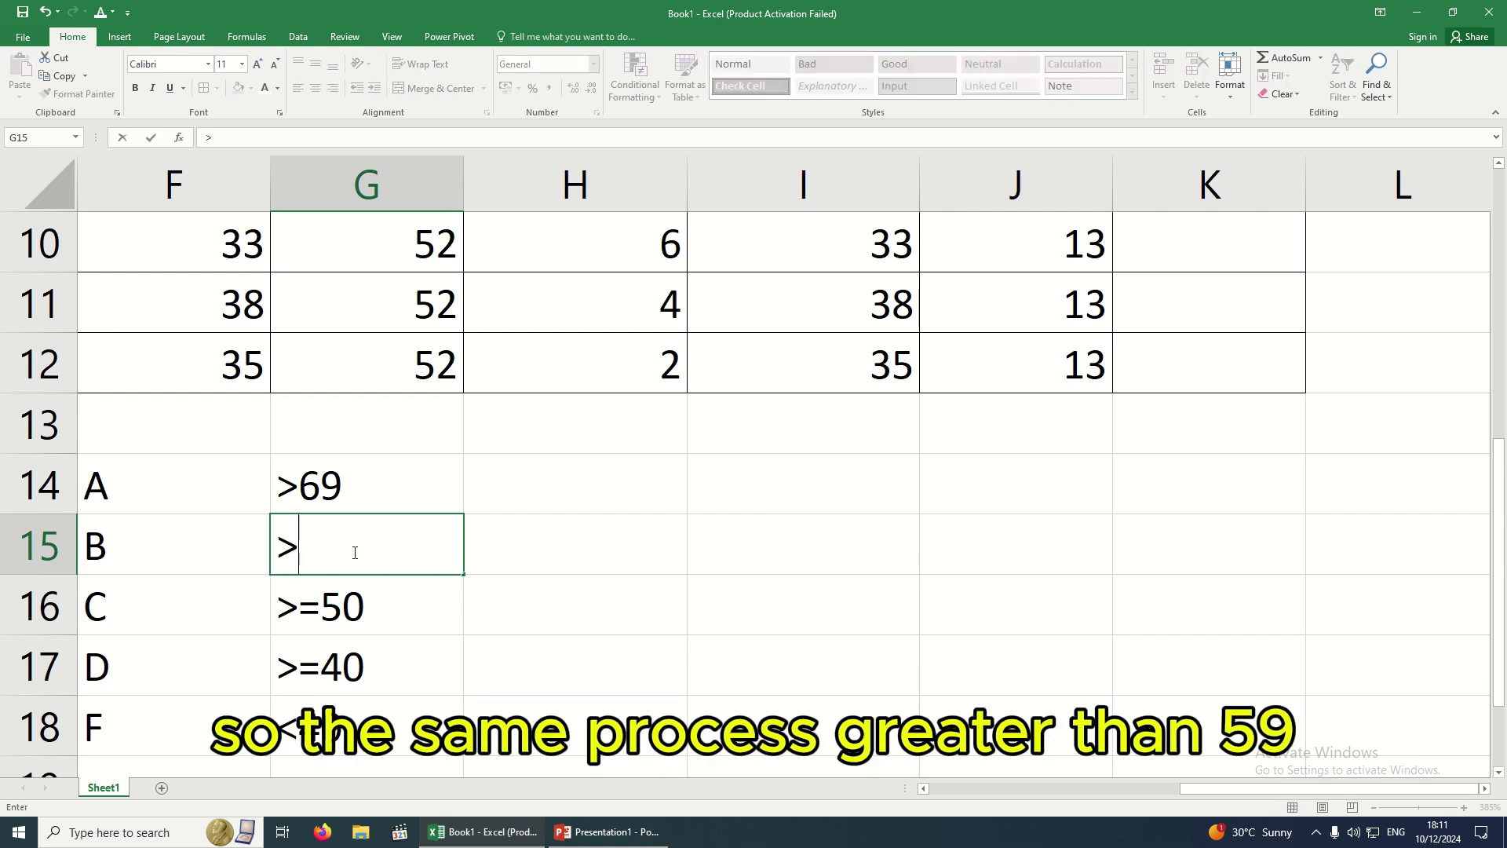
text(59)
key(Return)
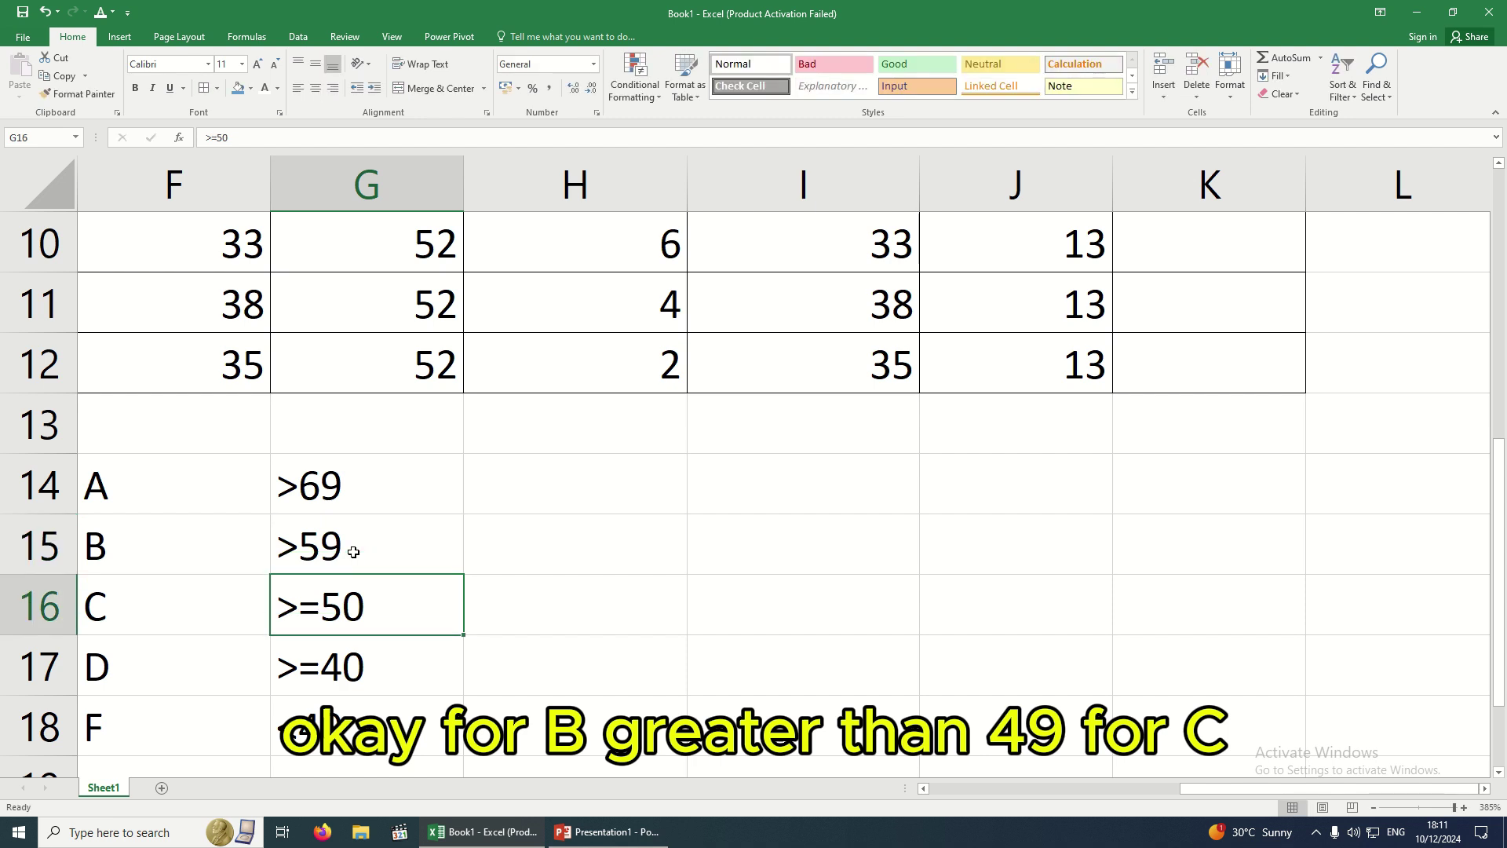
Change the threshold for grade C in G16 to >49 and for grade D in G17 to >39
text(>)
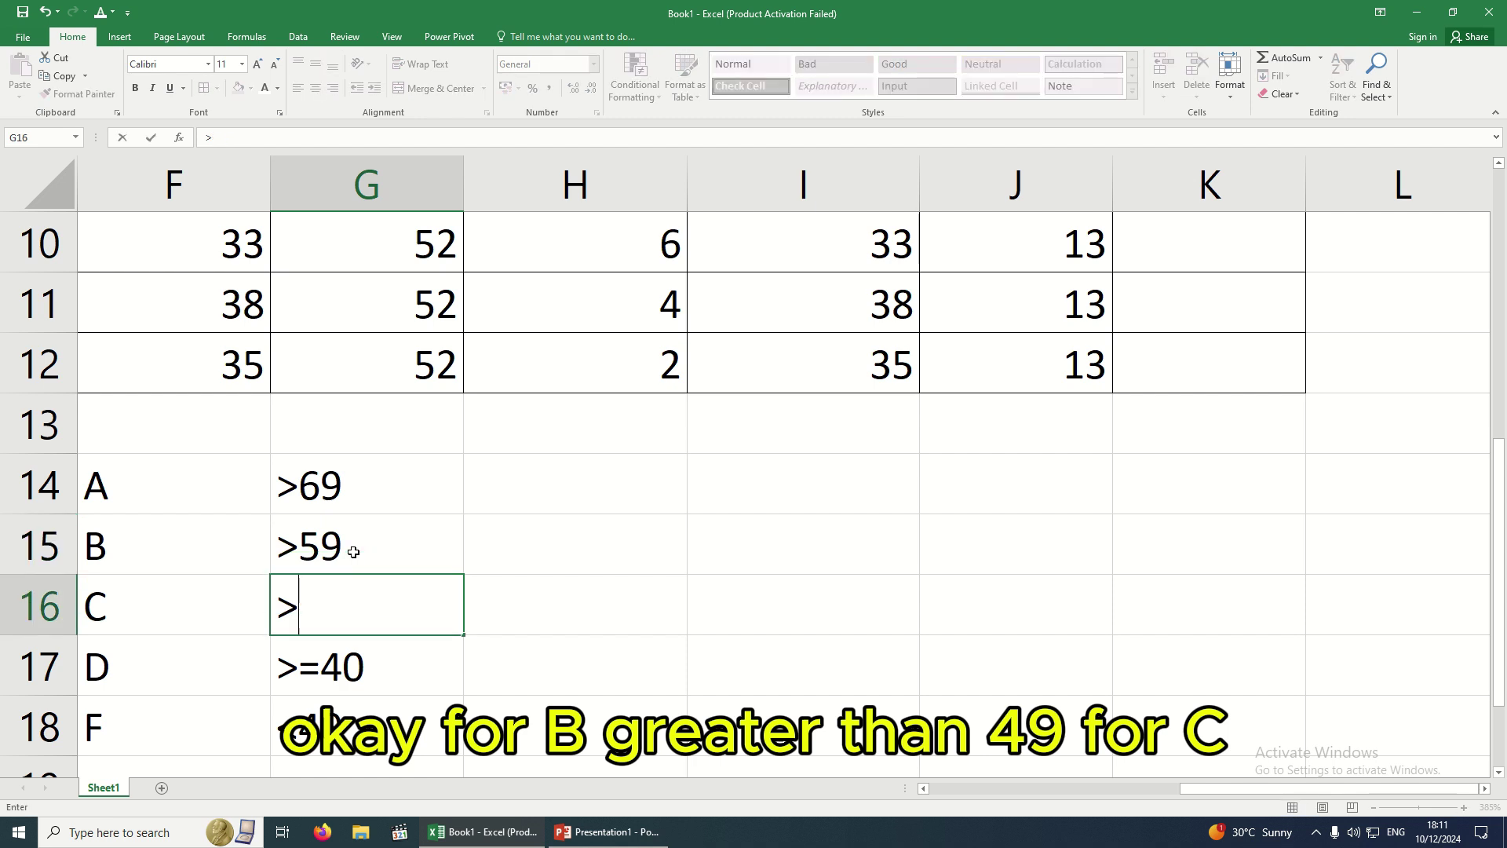
text(49)
key(Return)
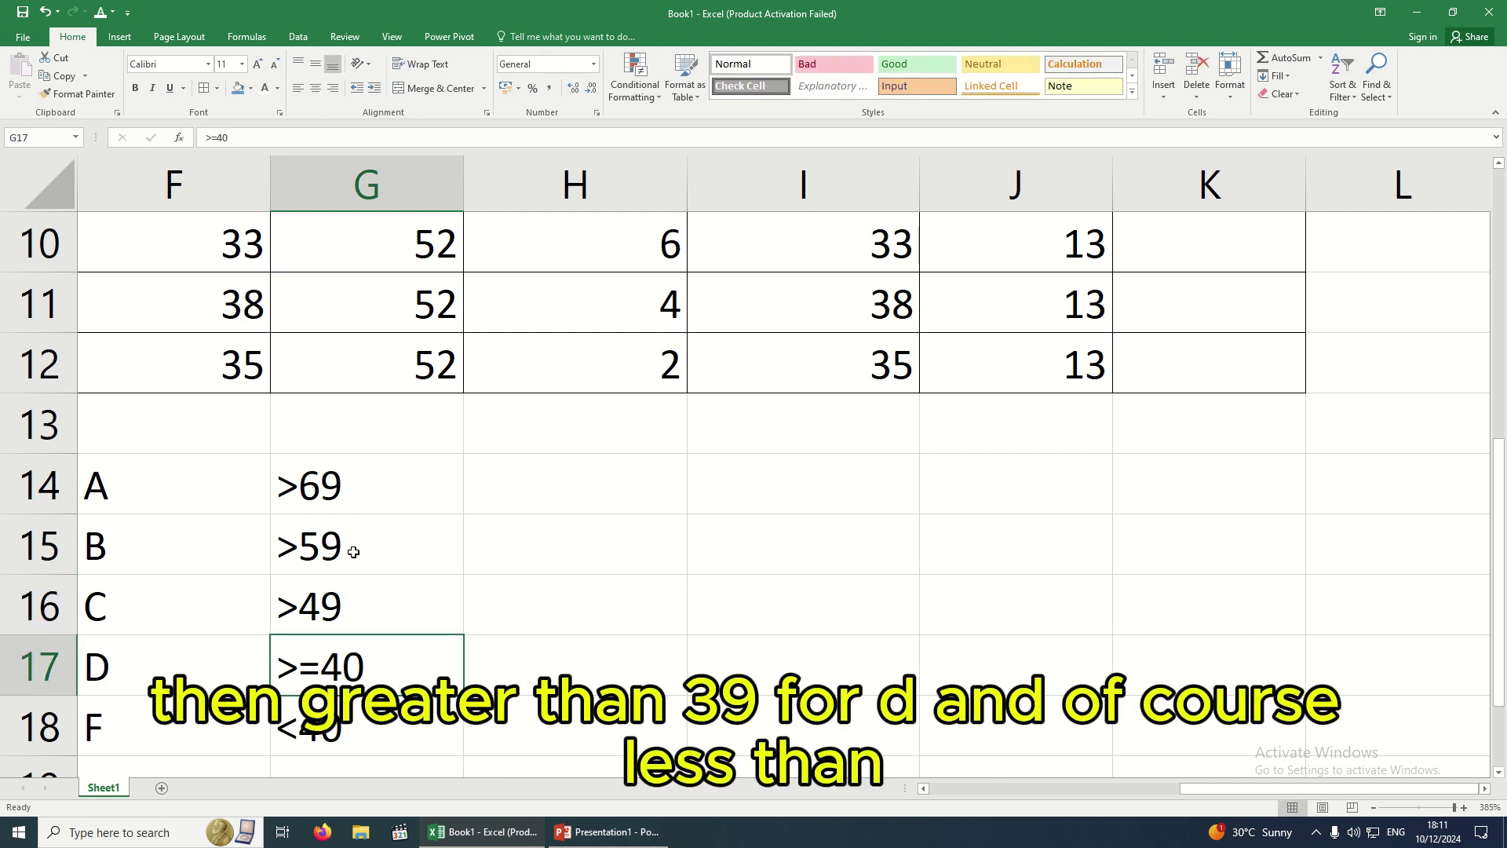
text(>3)
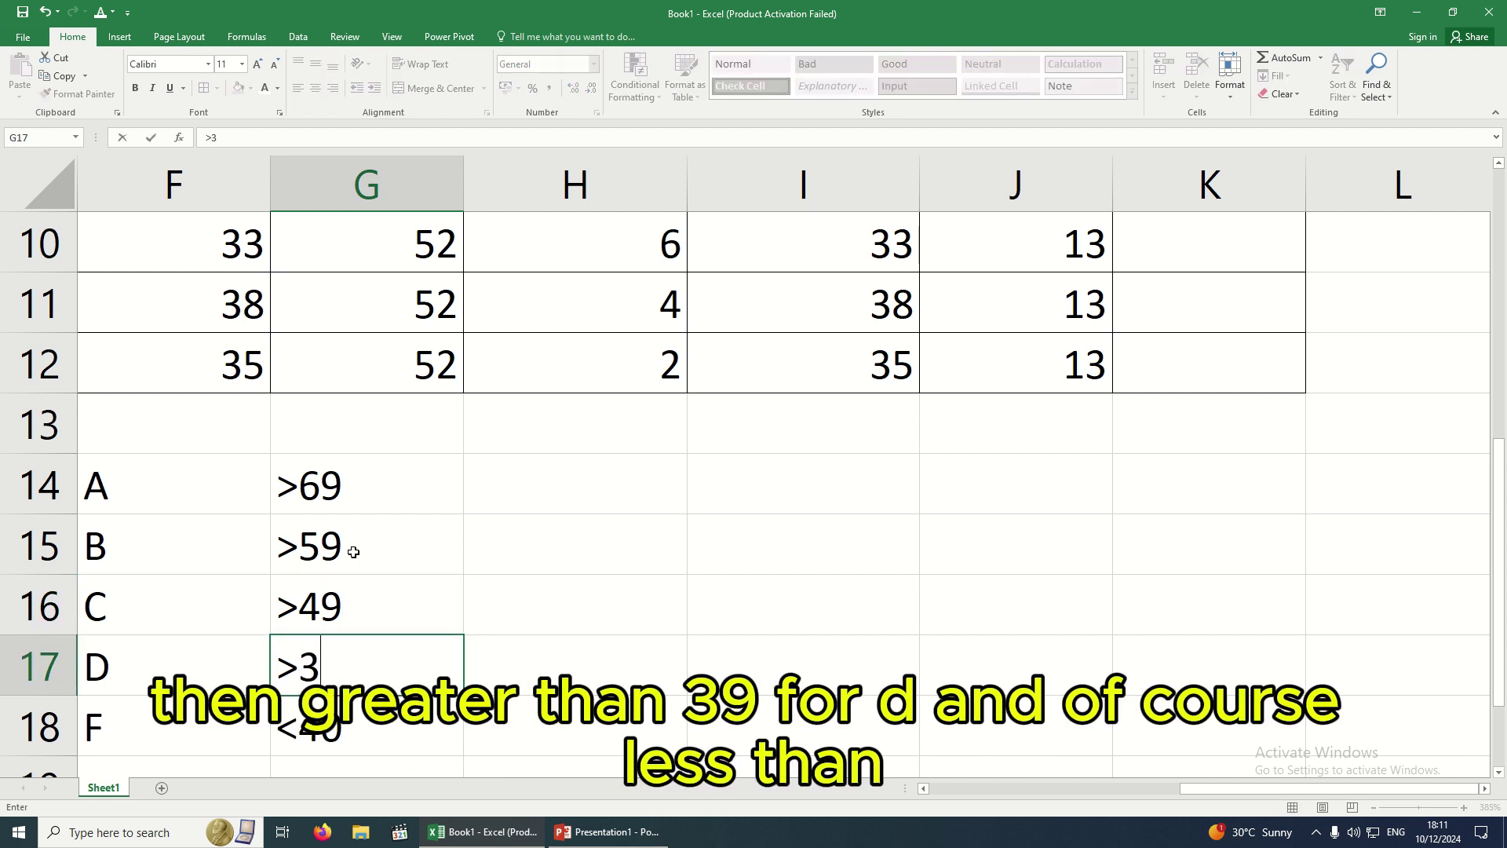
text(9)
key(Return)
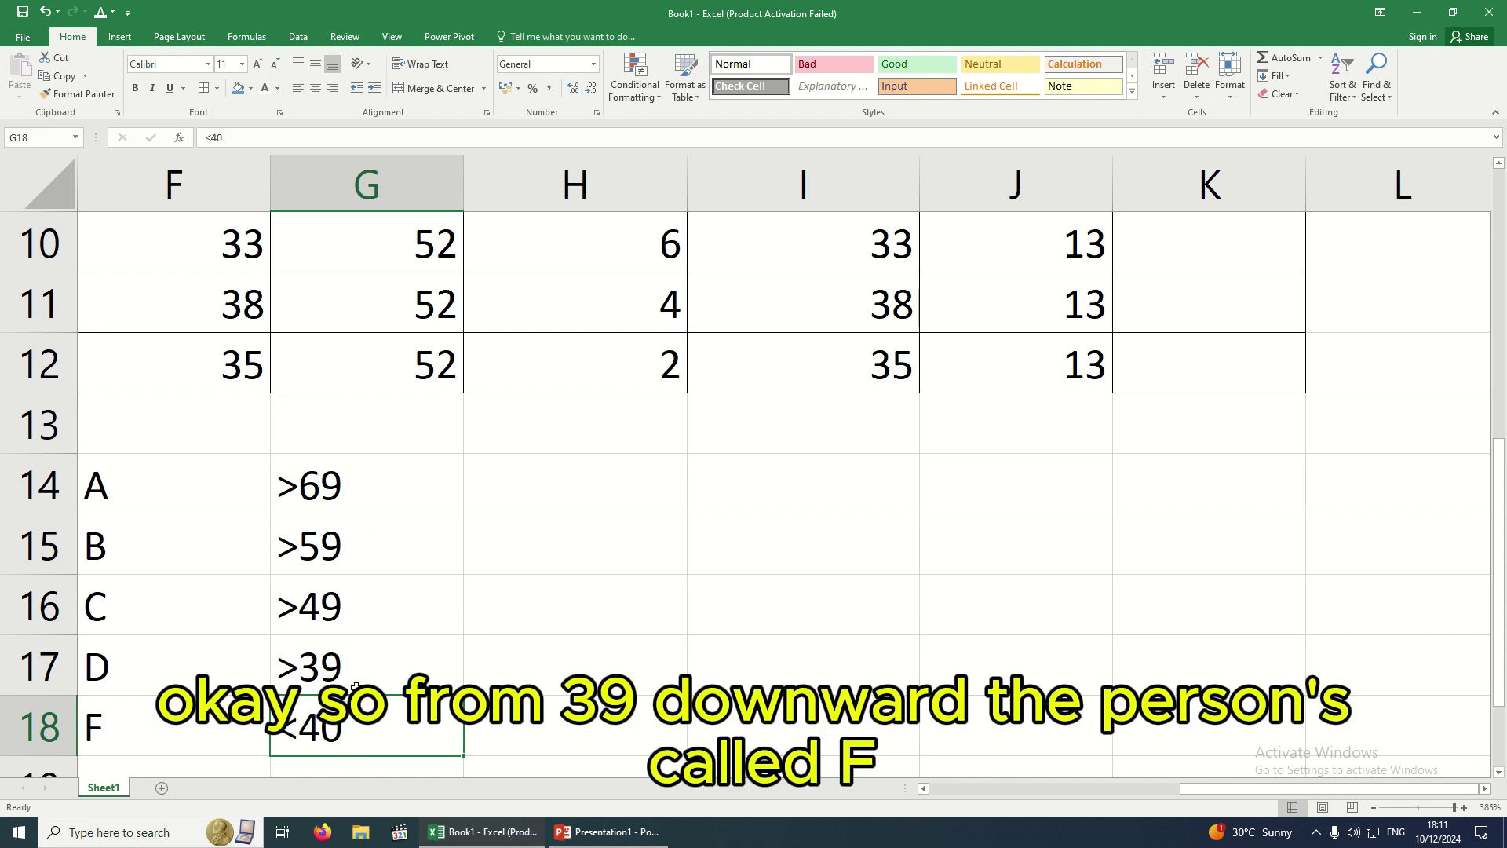
click(146, 732)
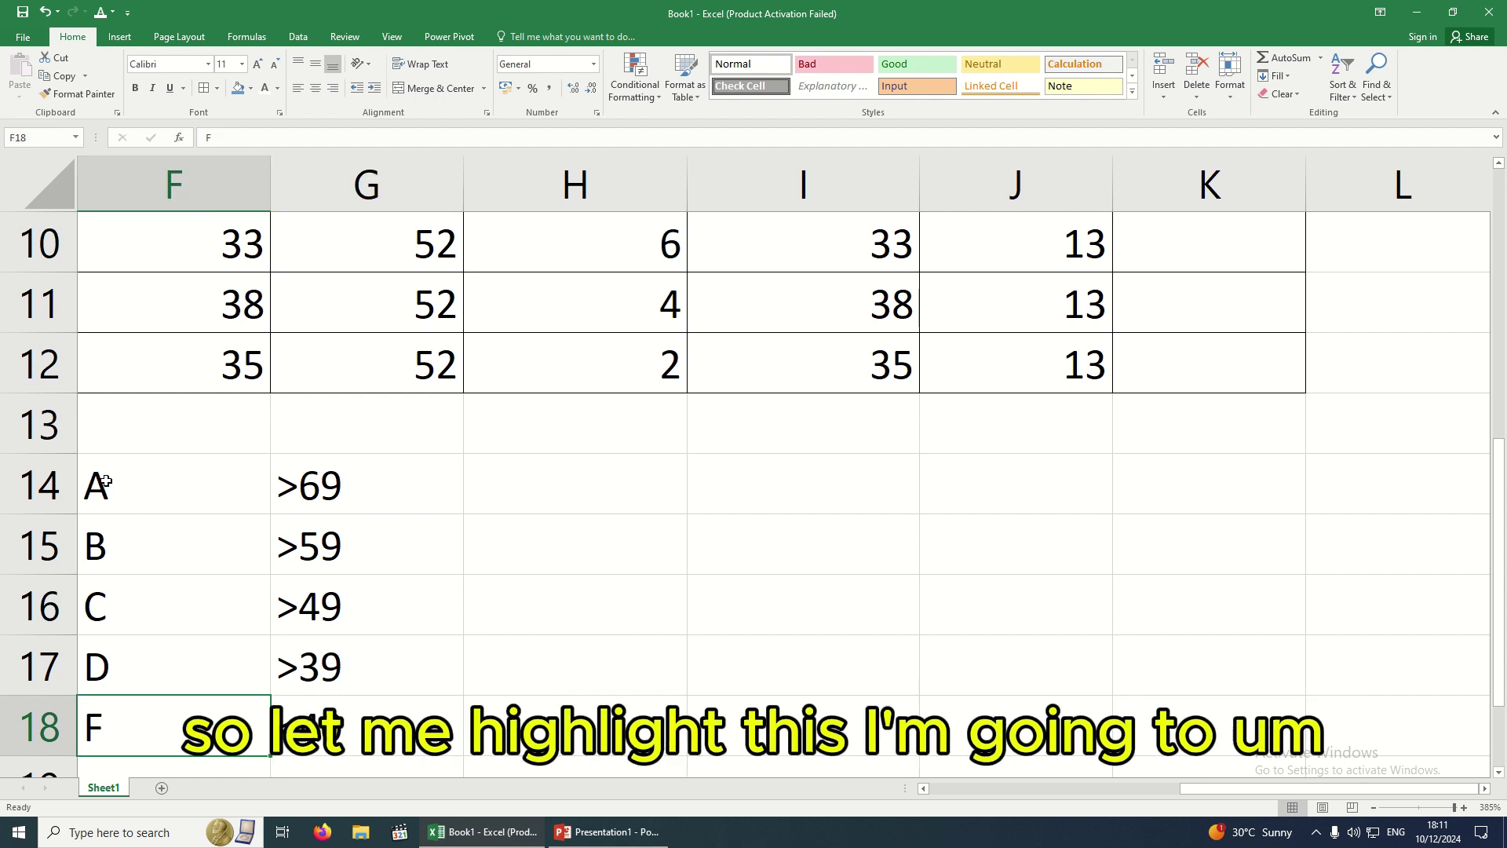
Format the grade key in F14:G18 with a blue fill and white text
drag(105, 479, 356, 744)
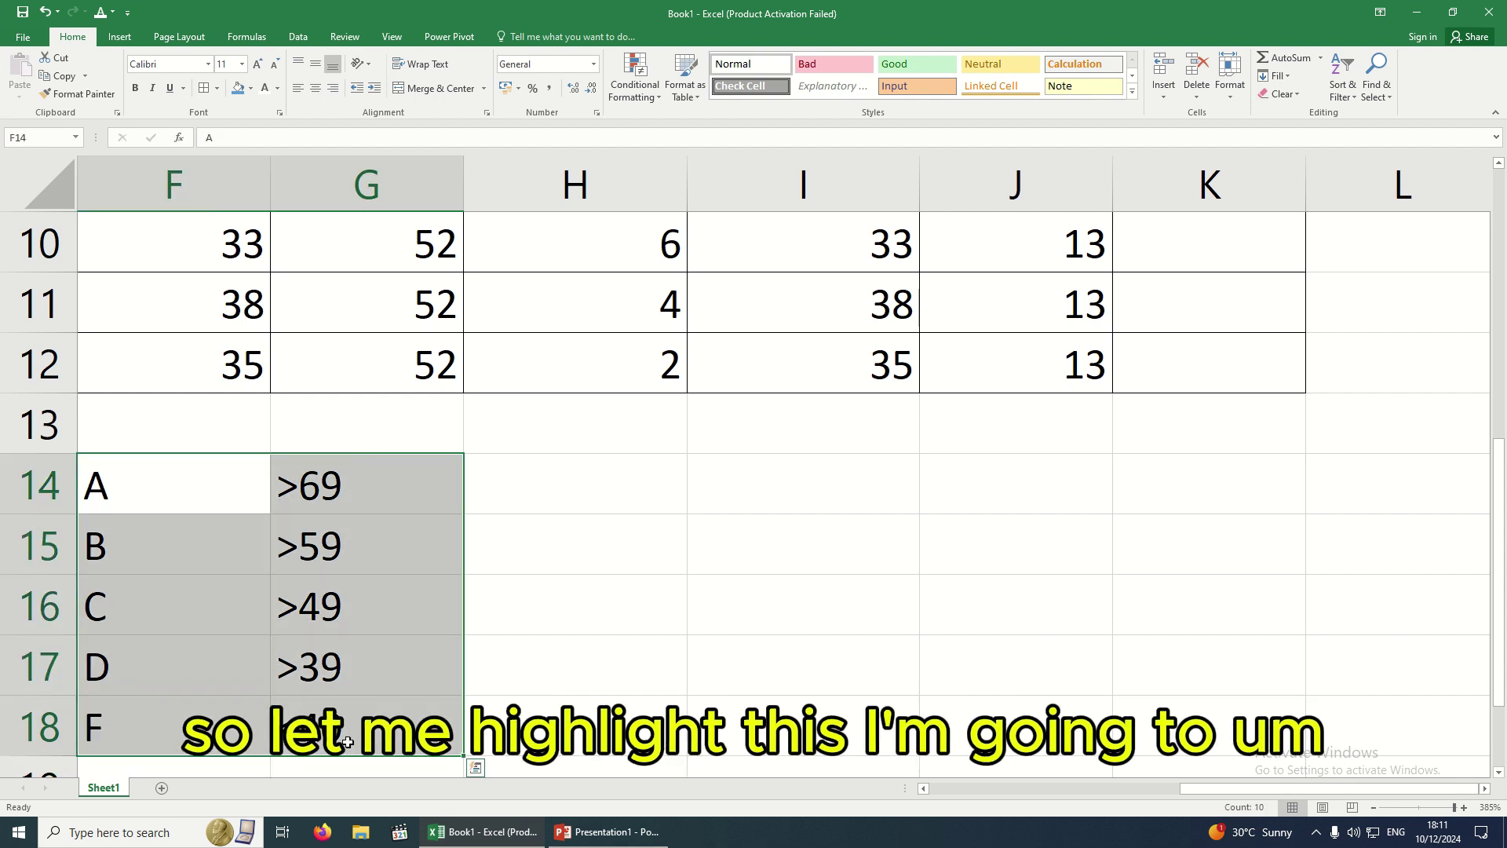
click(237, 88)
click(265, 88)
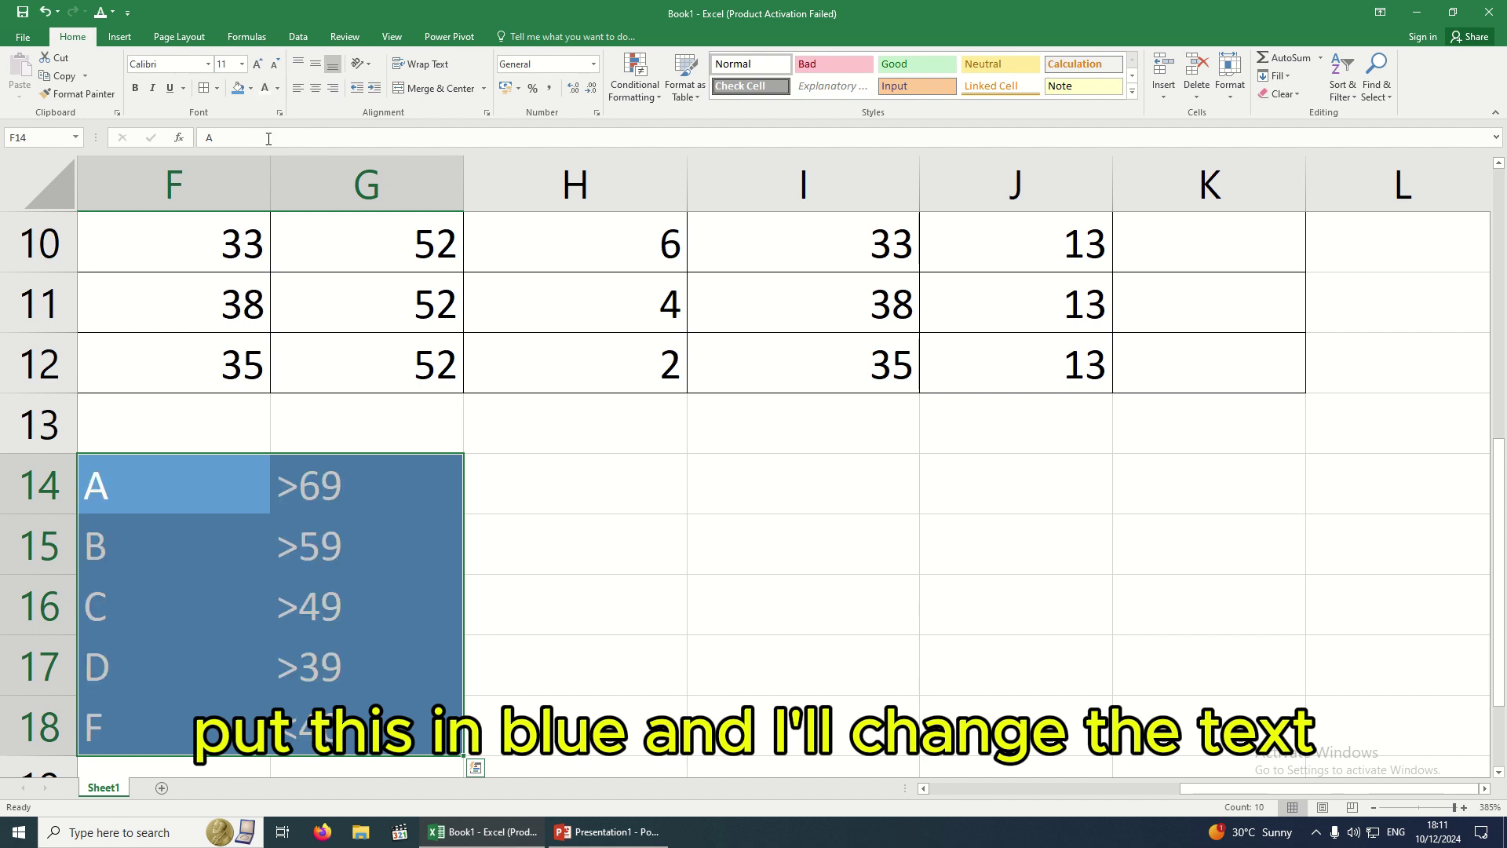
click(344, 550)
scroll(698, 611, down, 1)
click(693, 601)
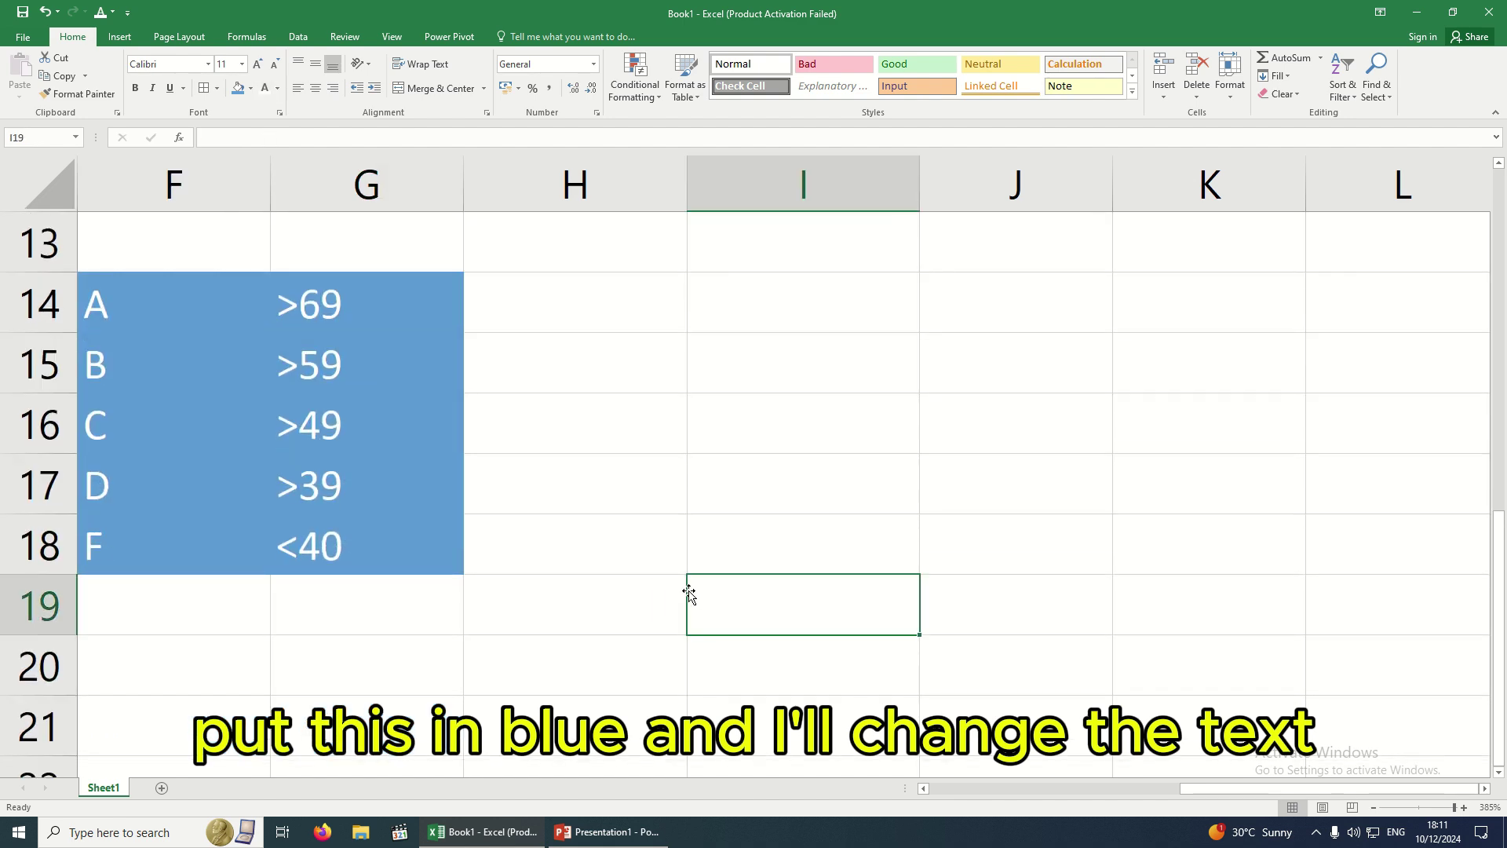
Review the score thresholds in the grade key and the Total column on which the grades are based
scroll(615, 562, up, 4)
scroll(559, 609, down, 3)
click(234, 448)
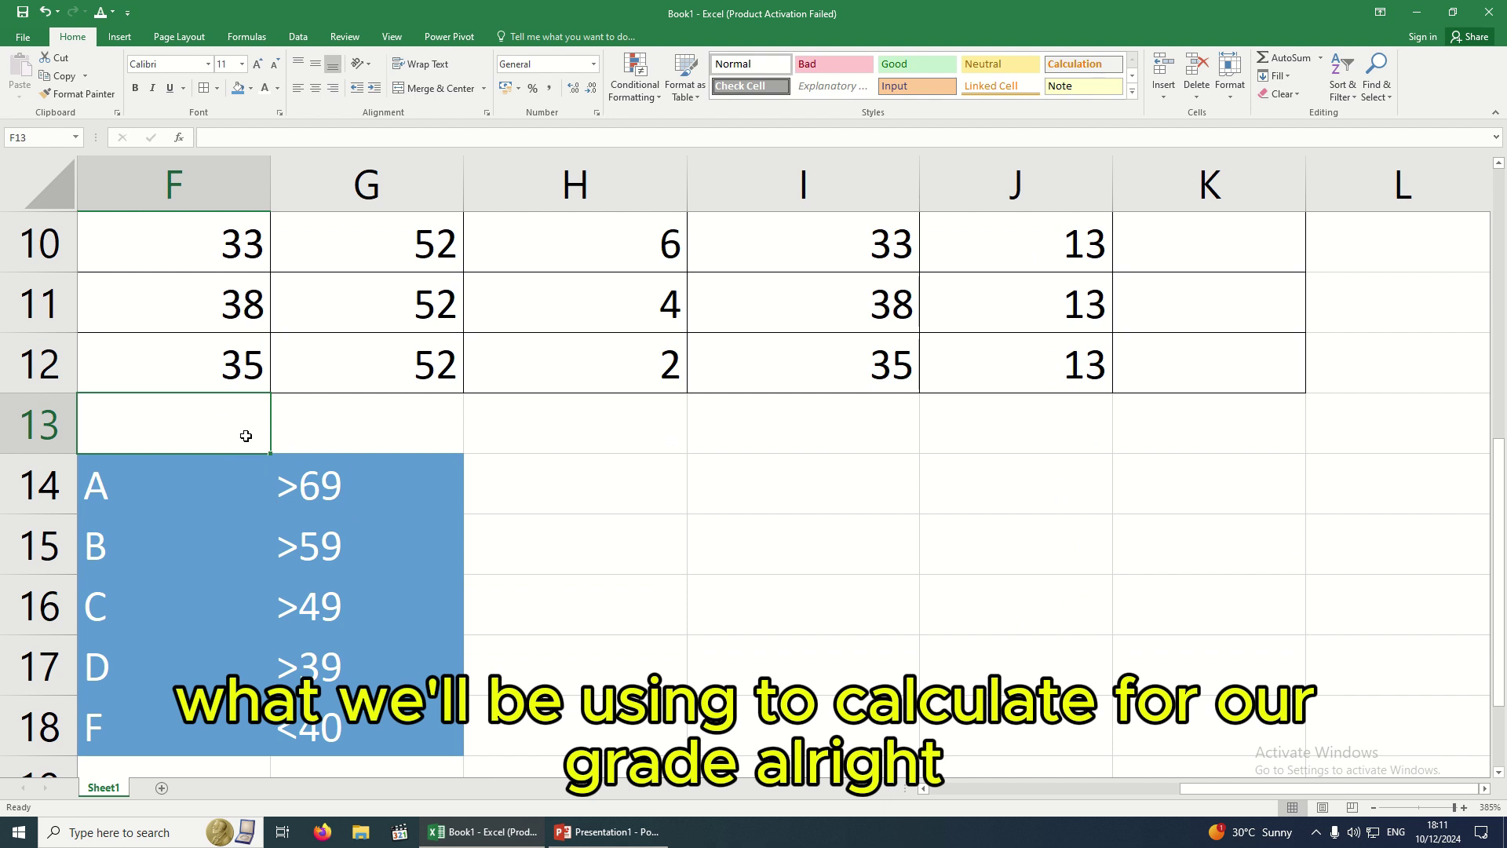
scroll(400, 597, down, 1)
scroll(798, 599, up, 1)
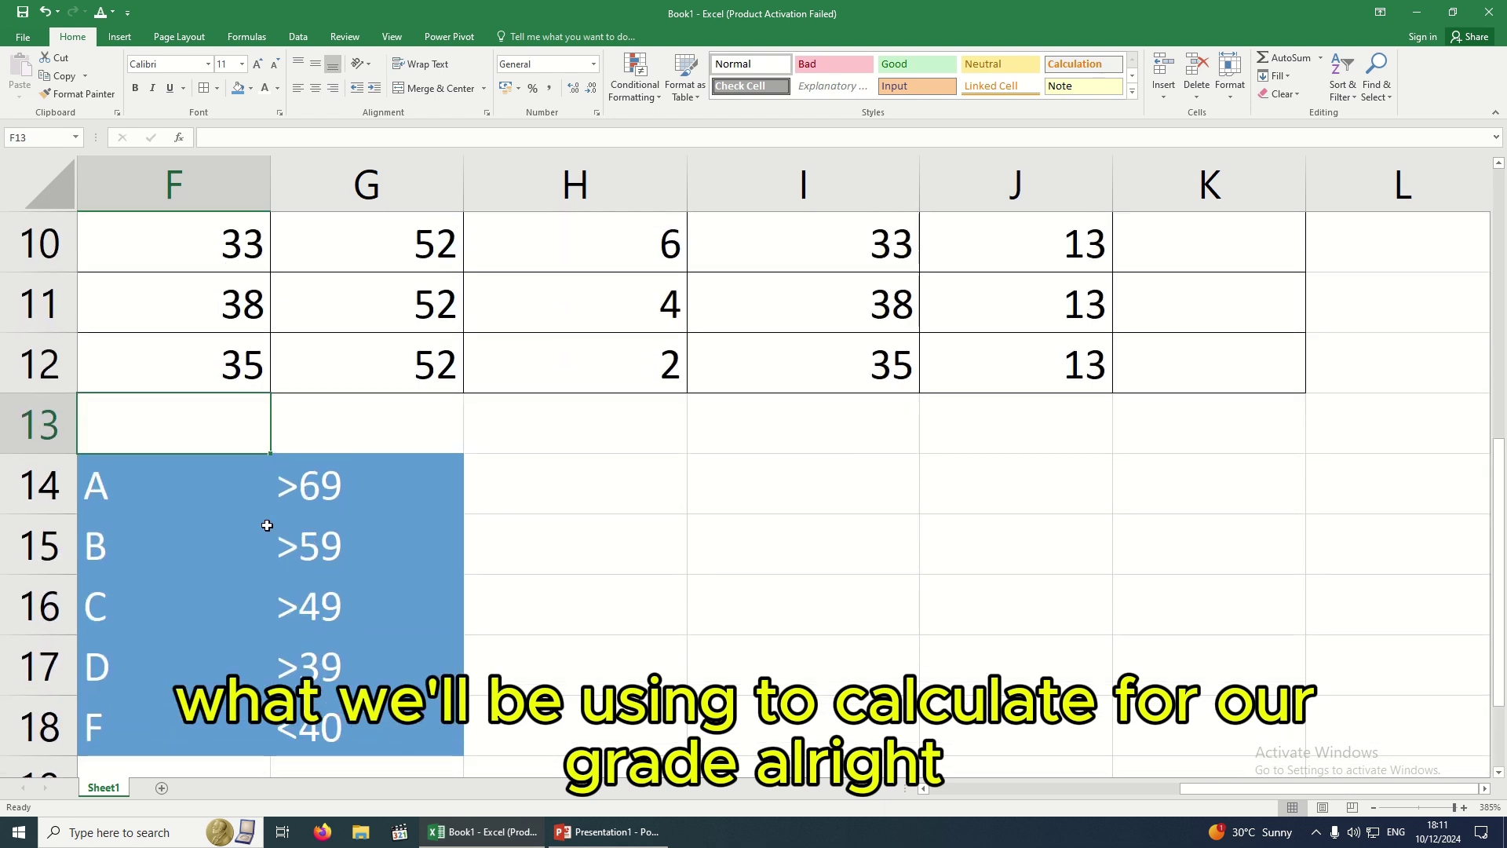
drag(246, 484, 369, 726)
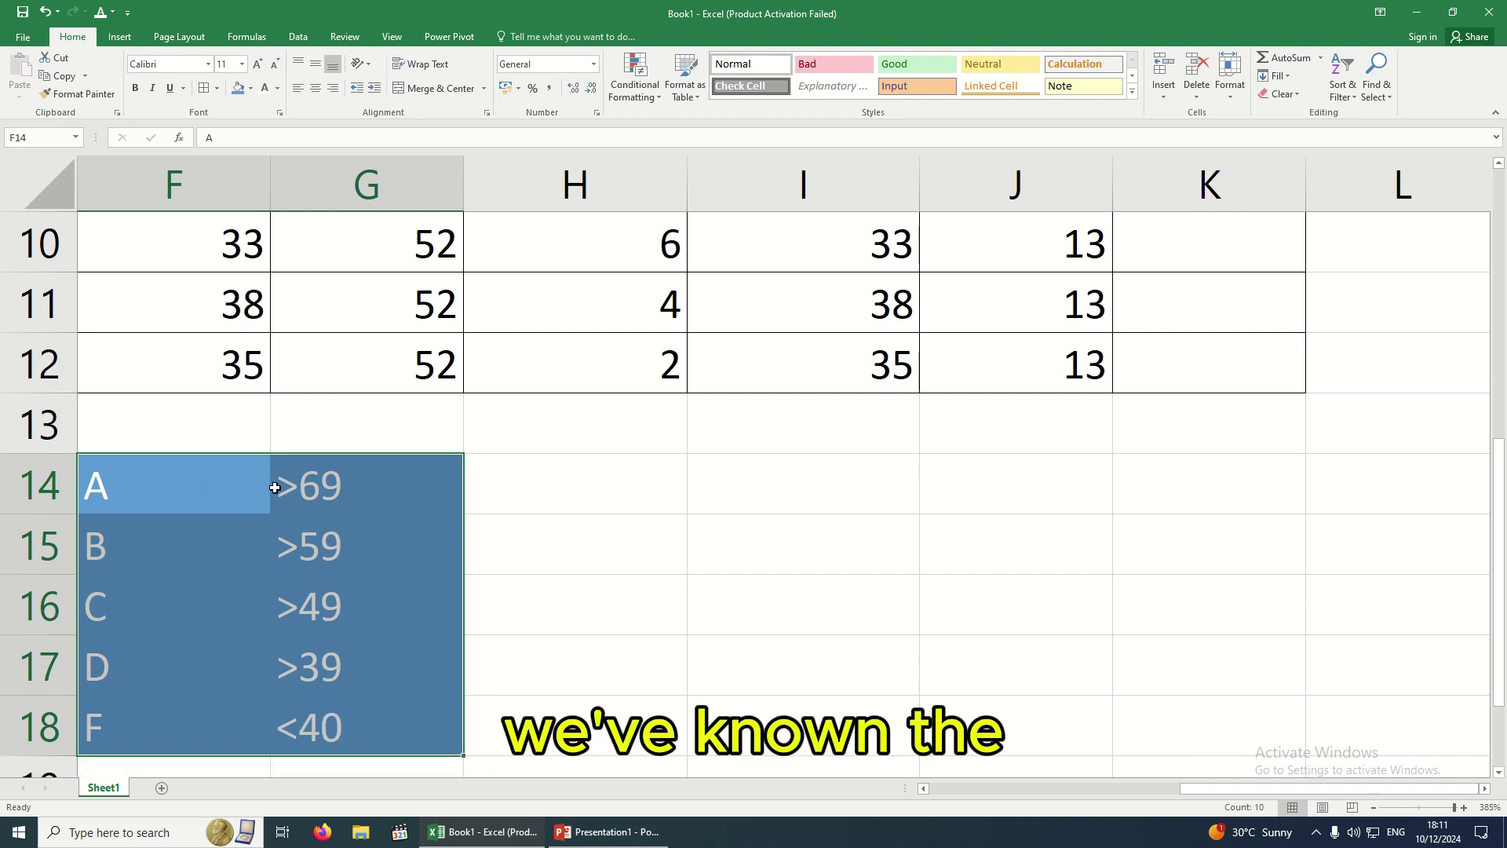
click(322, 487)
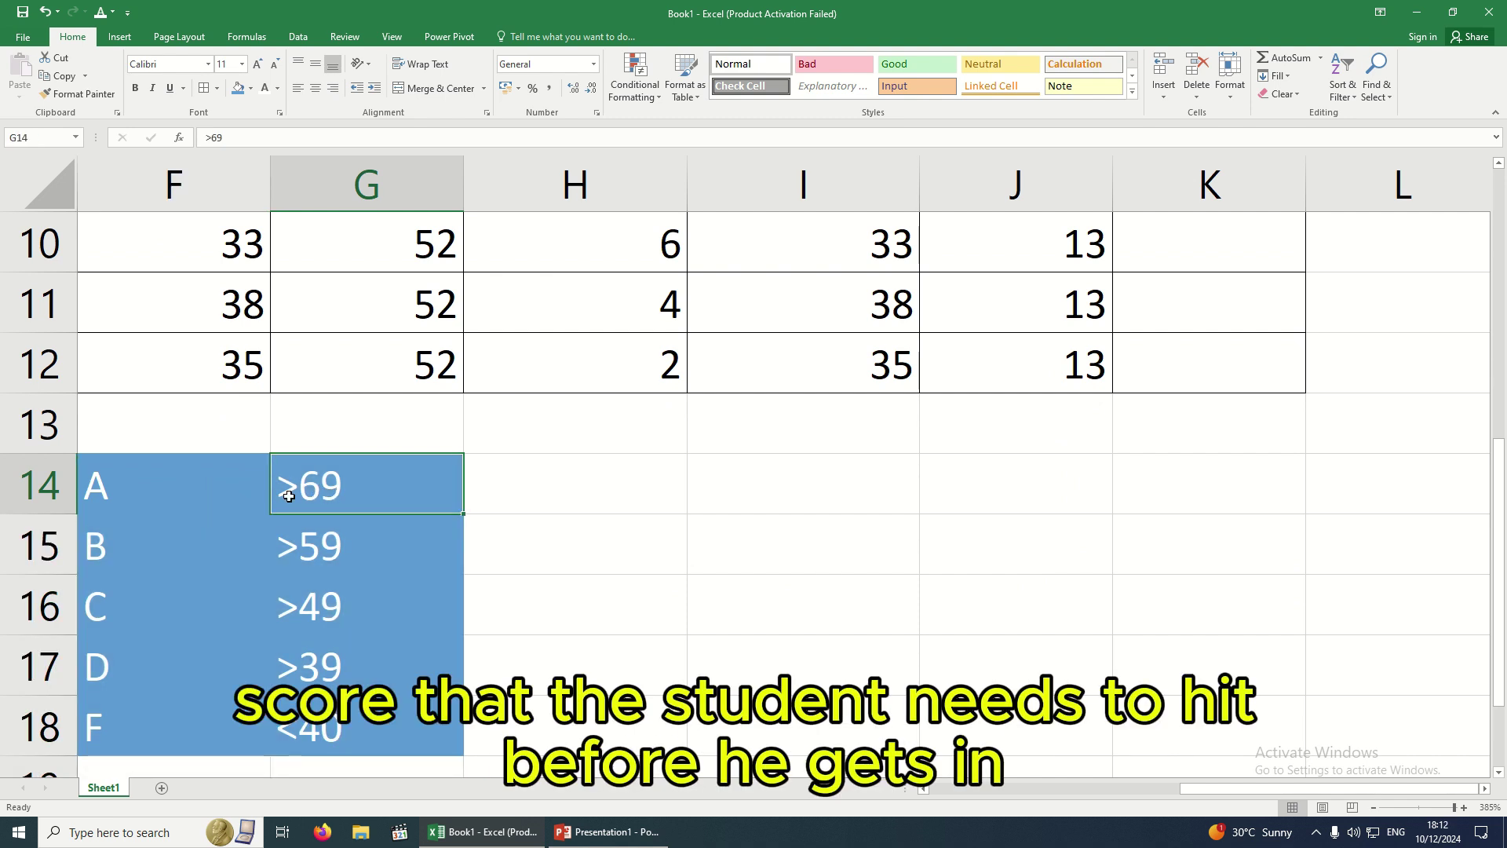
click(136, 492)
click(323, 551)
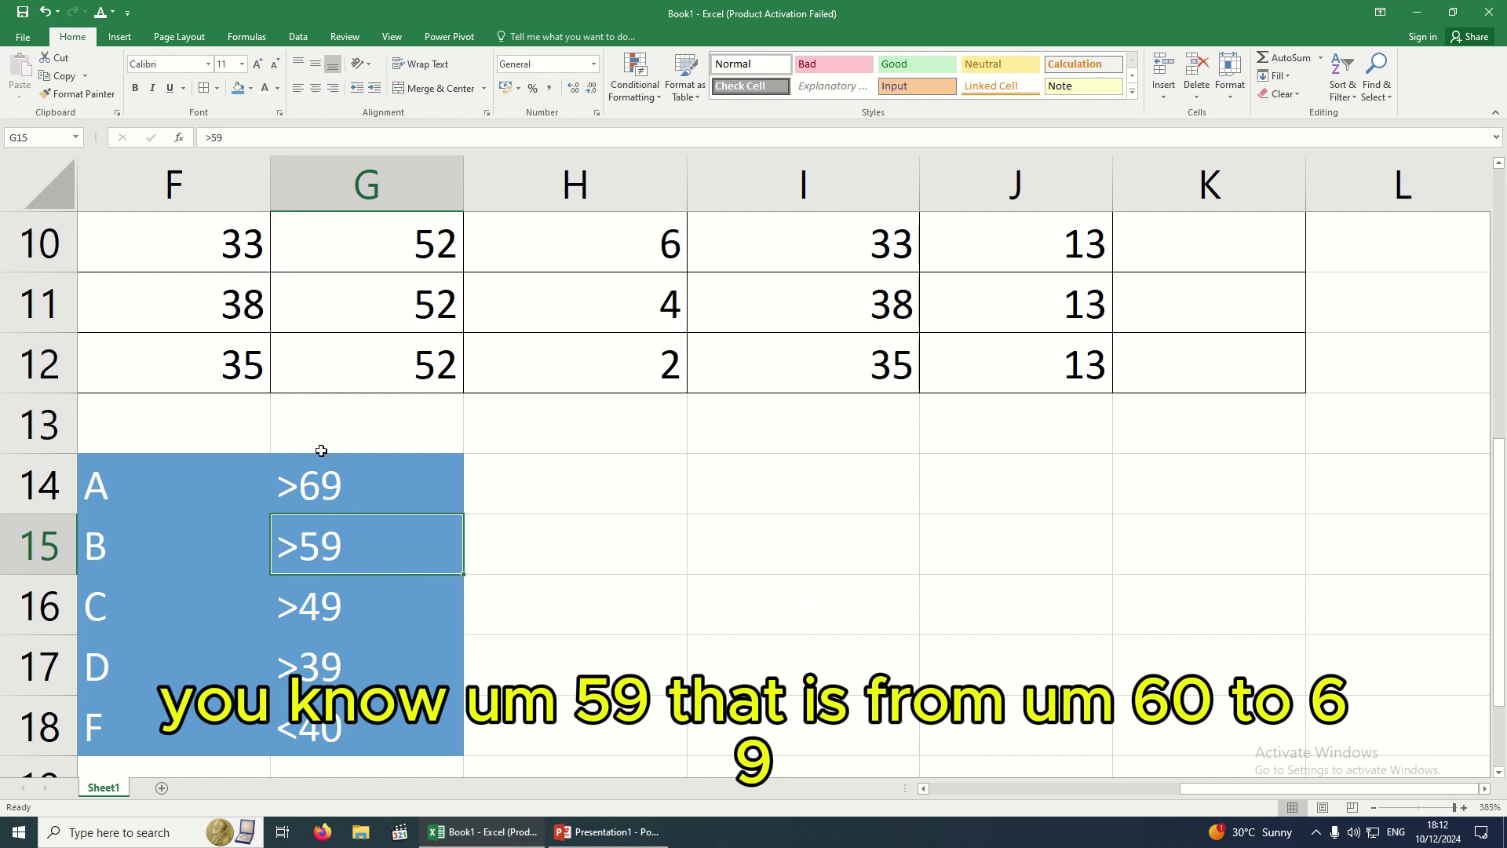
scroll(1228, 512, up, 3)
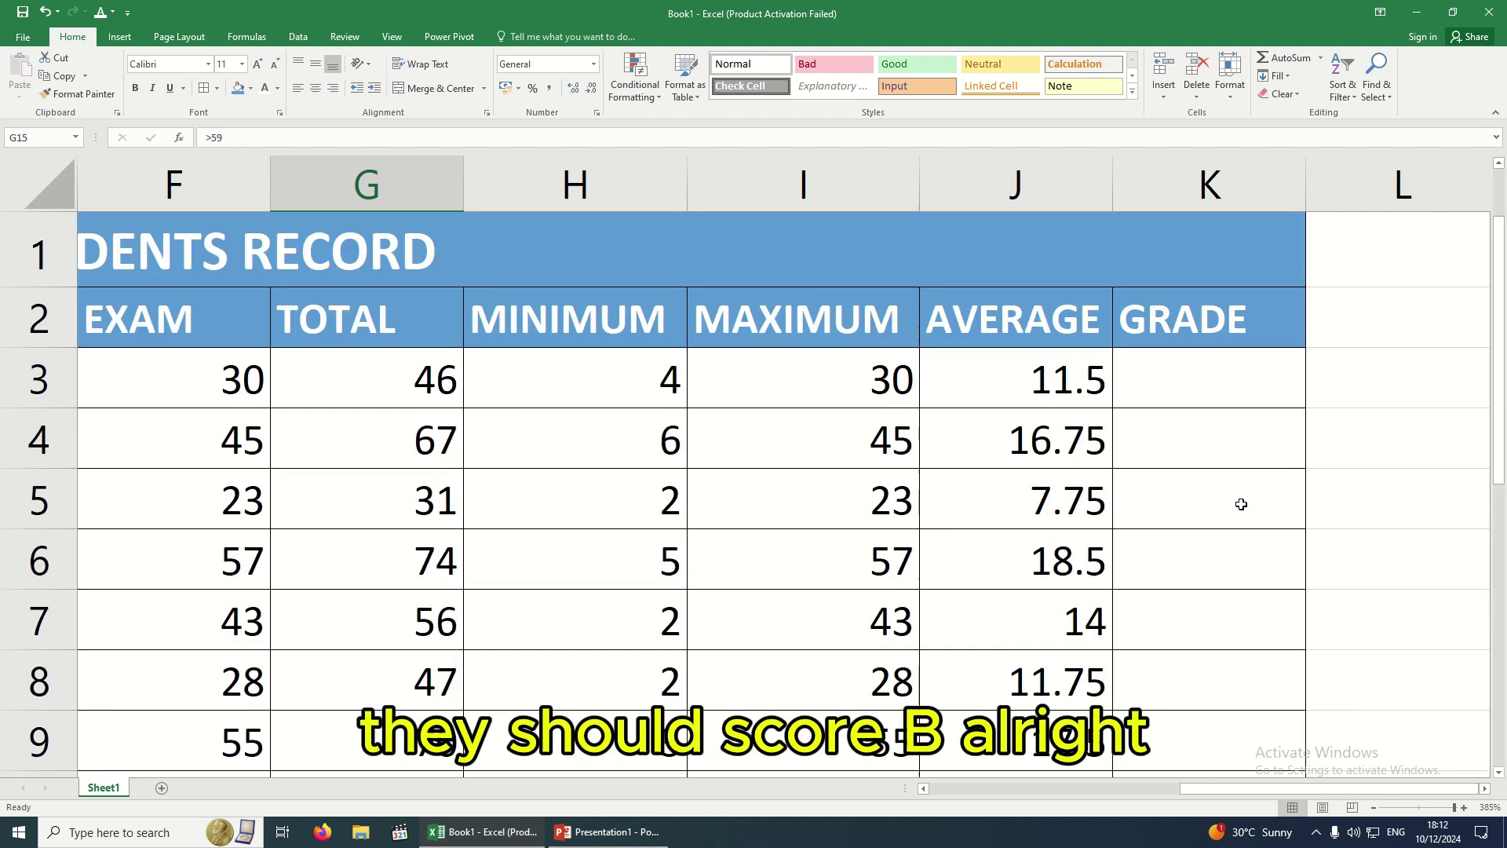
click(1183, 396)
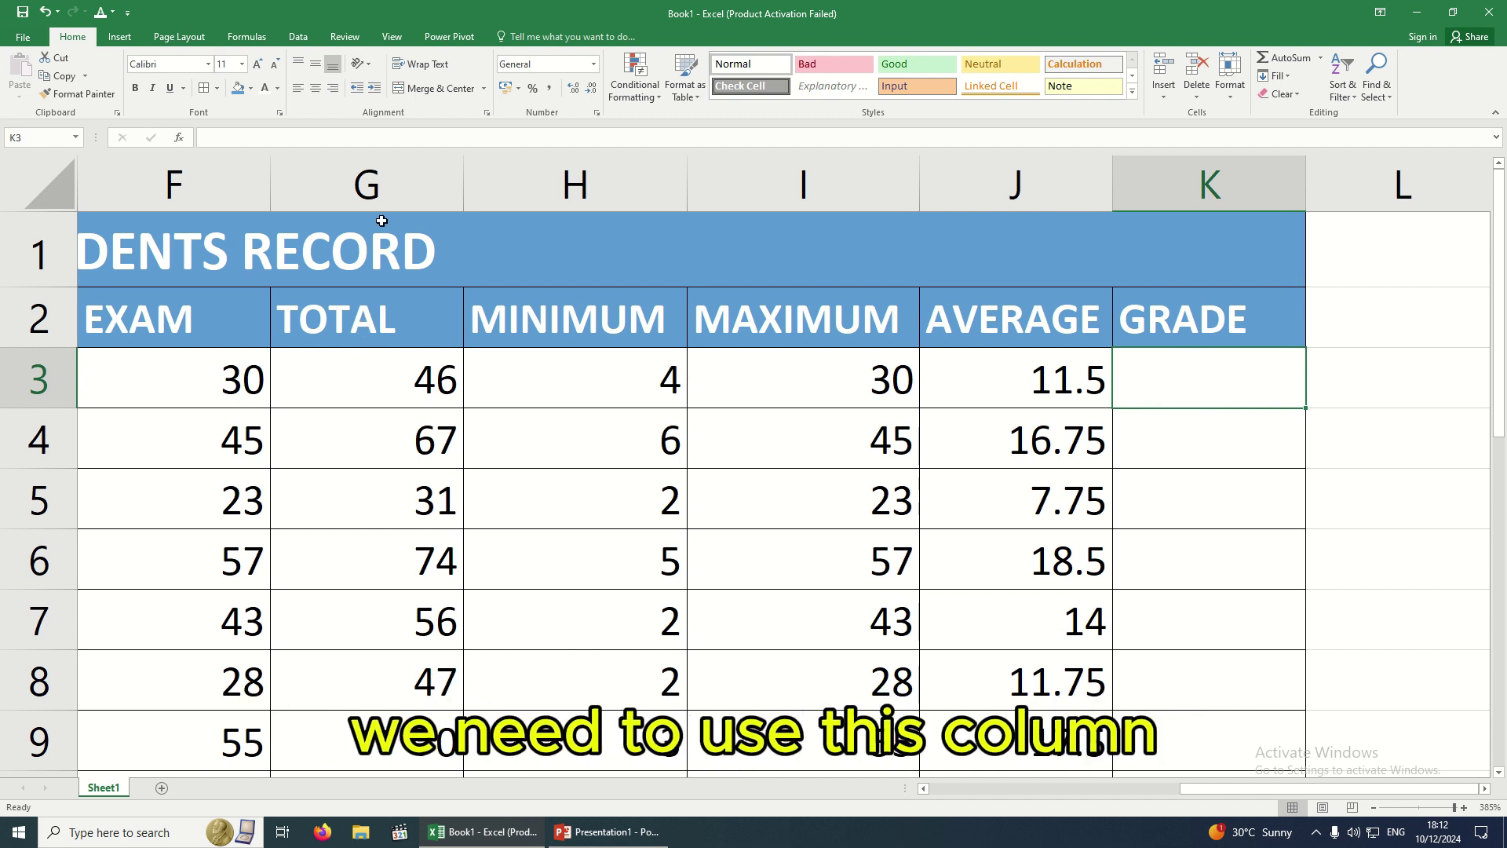
click(388, 161)
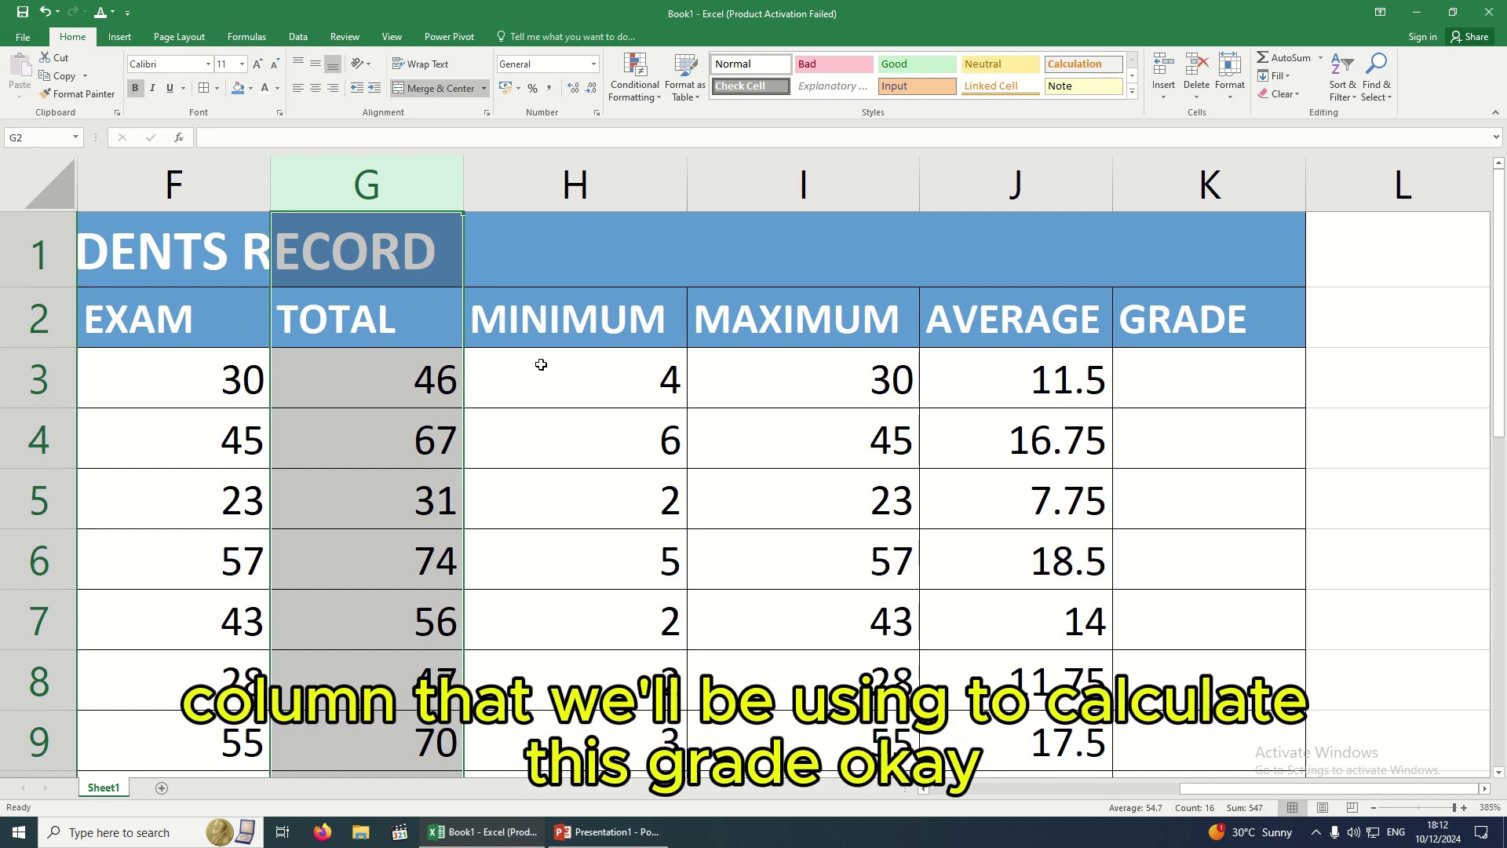
Begin an IF formula in K3 that tests whether the total in G3 is greater than 69
click(1173, 391)
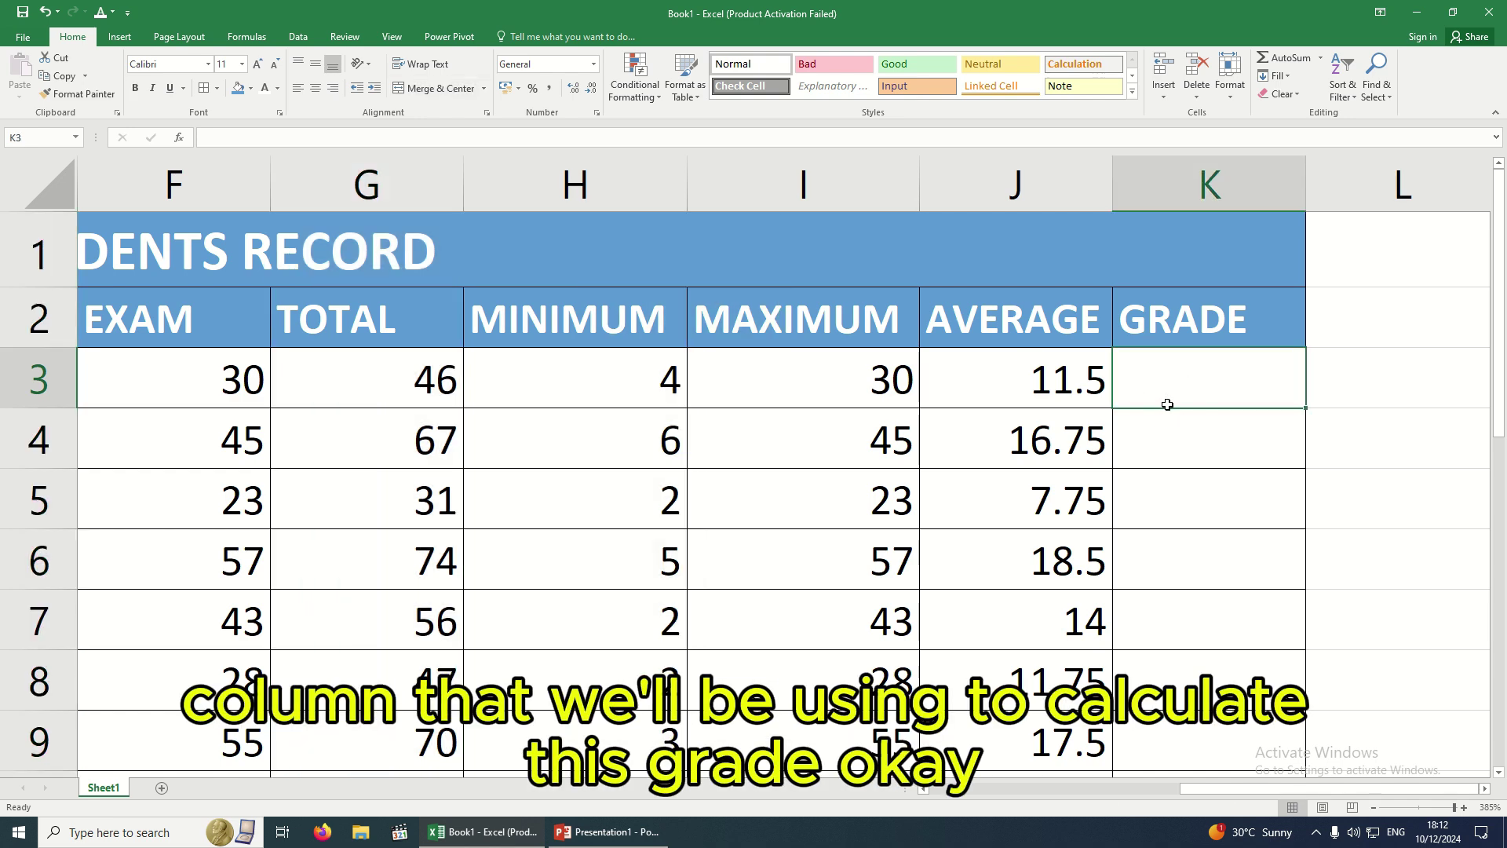
scroll(1166, 405, up, 1)
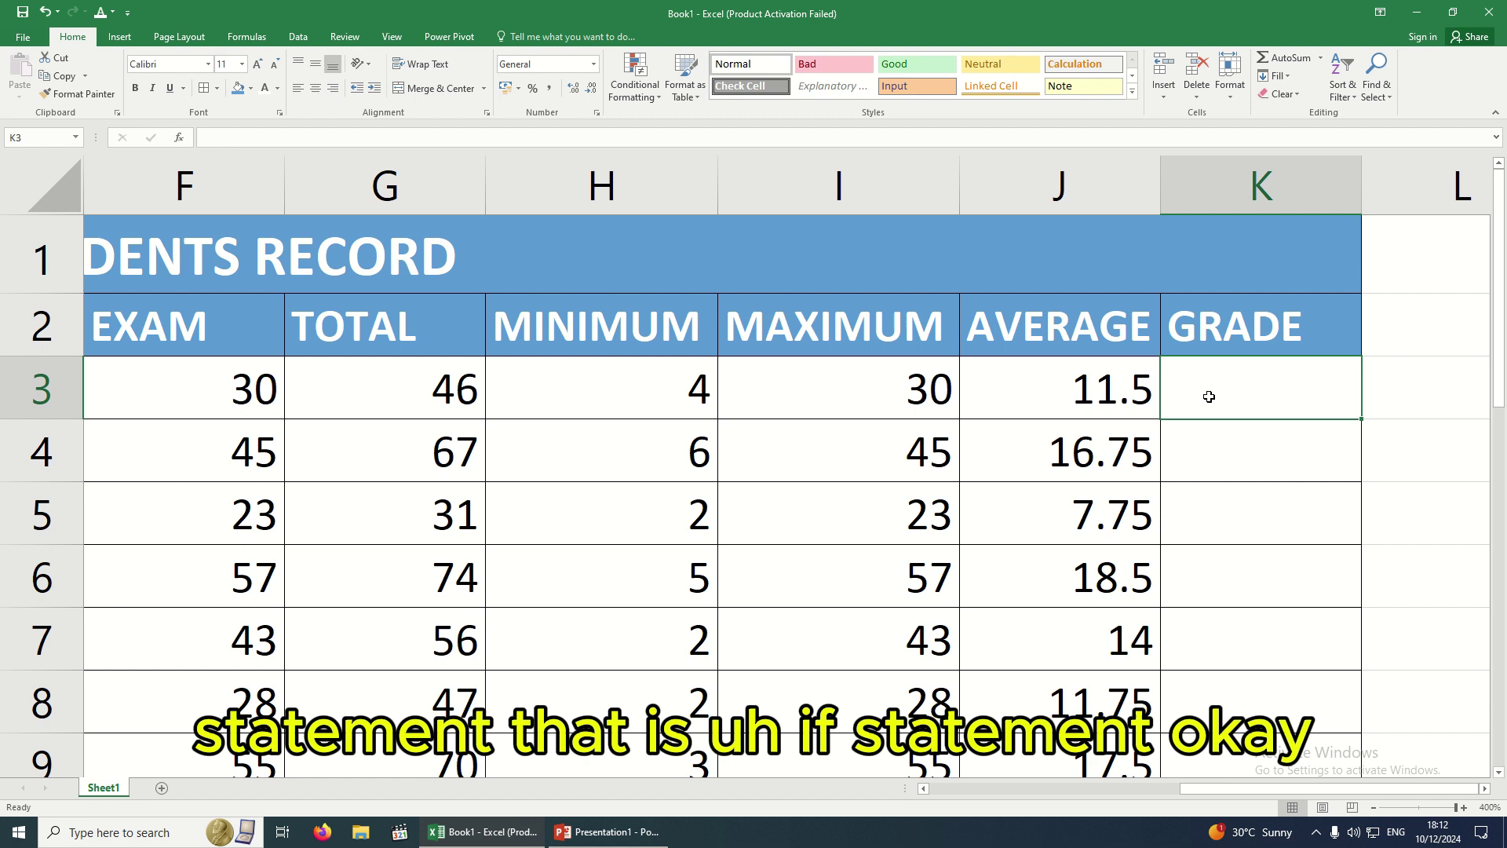
text(=)
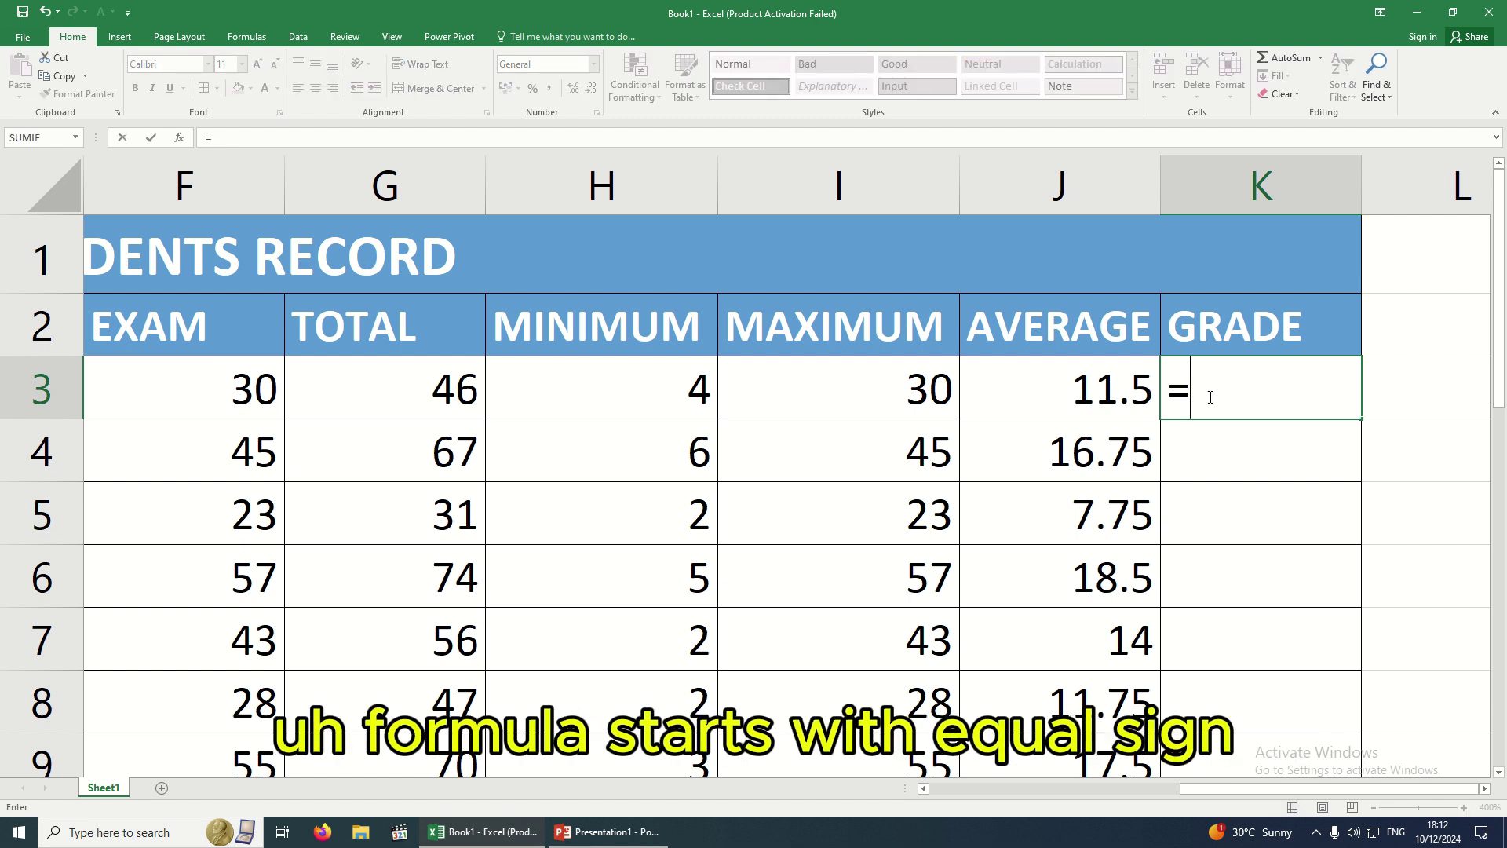
text(IF)
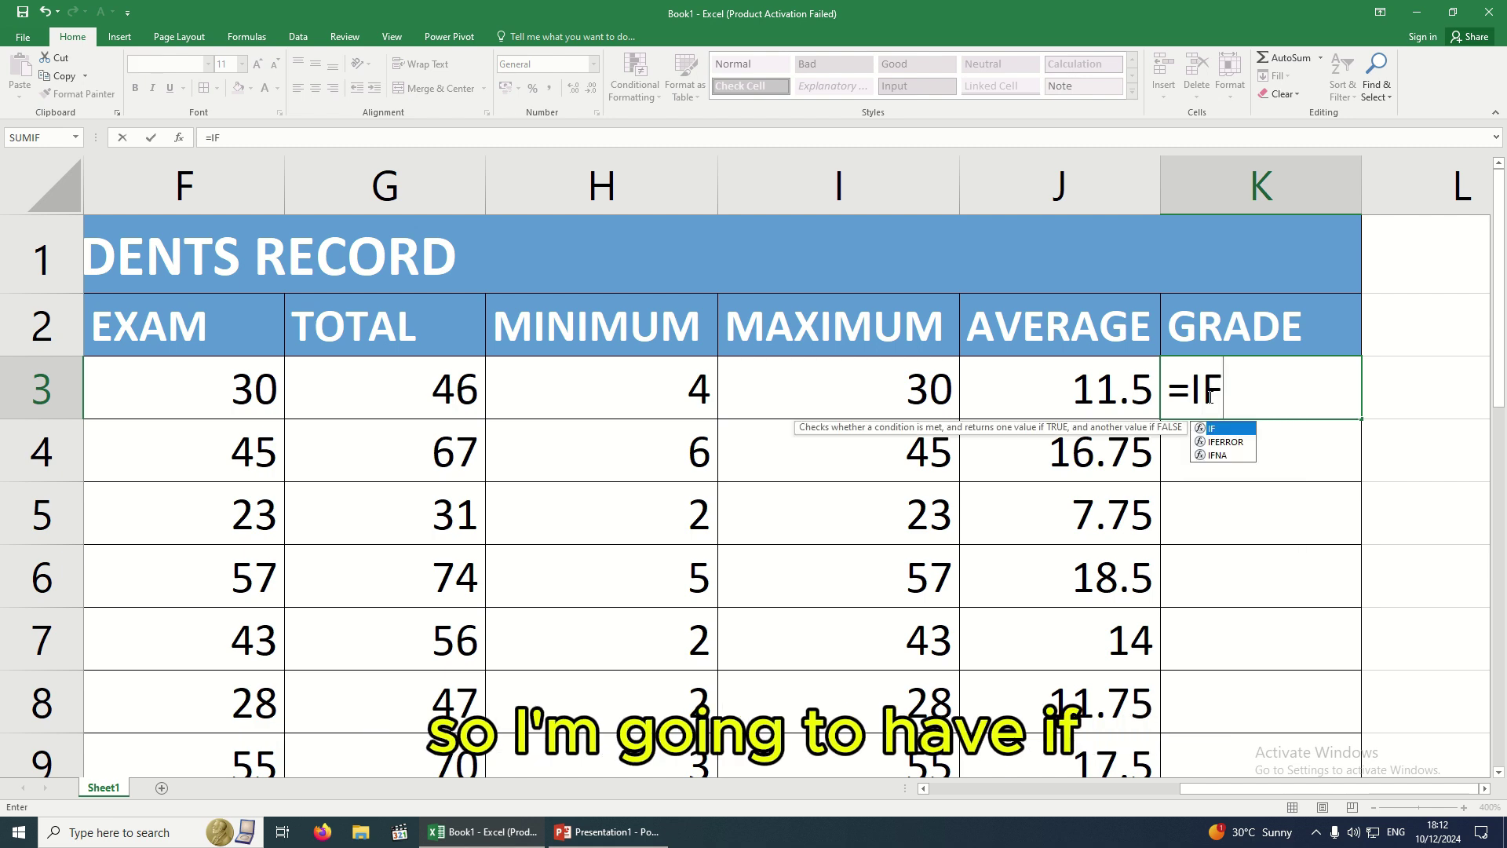
text(()
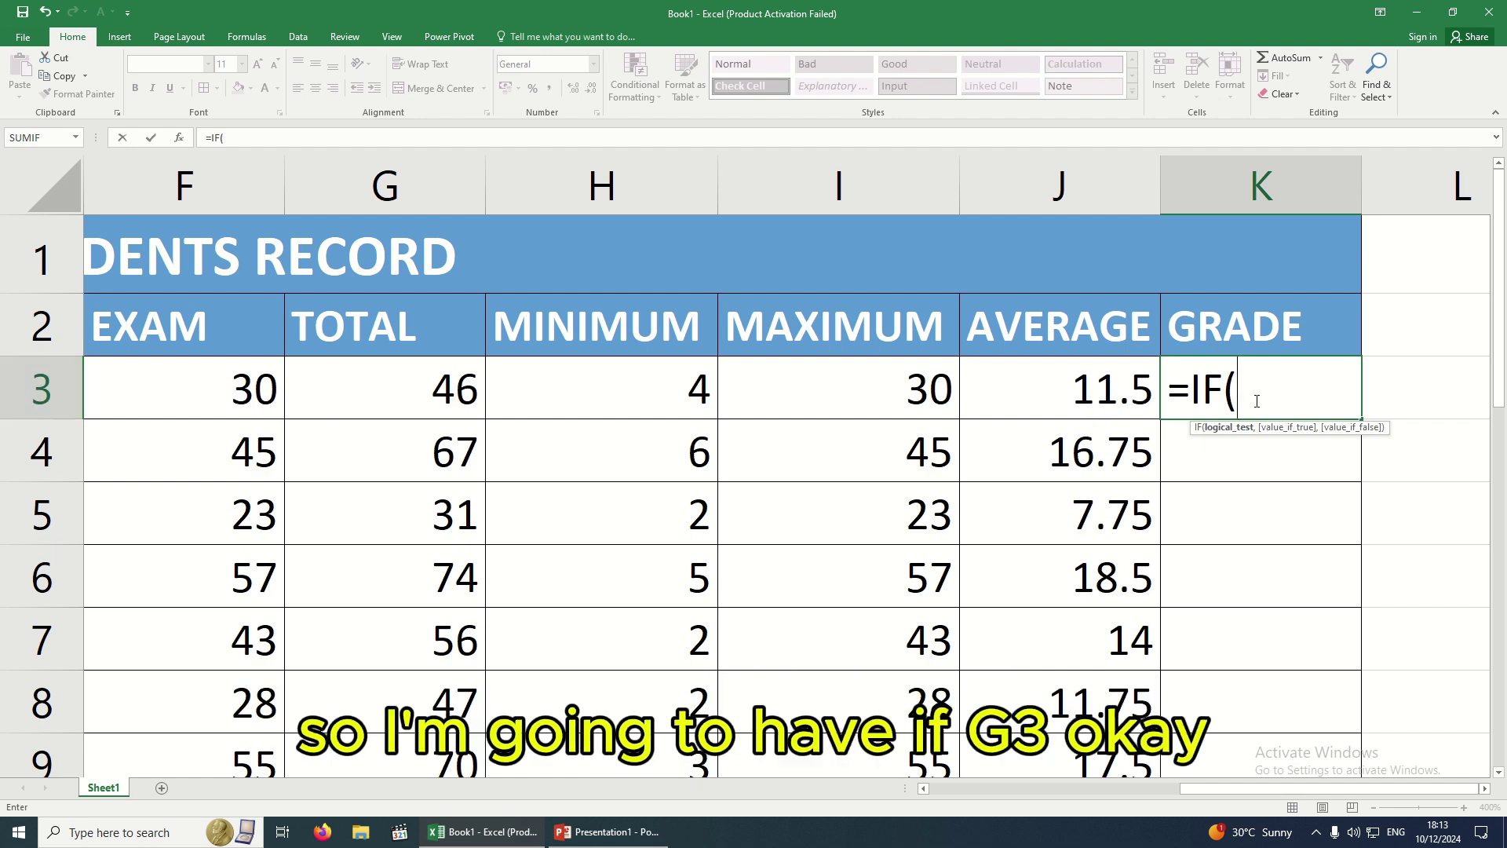
text(G3)
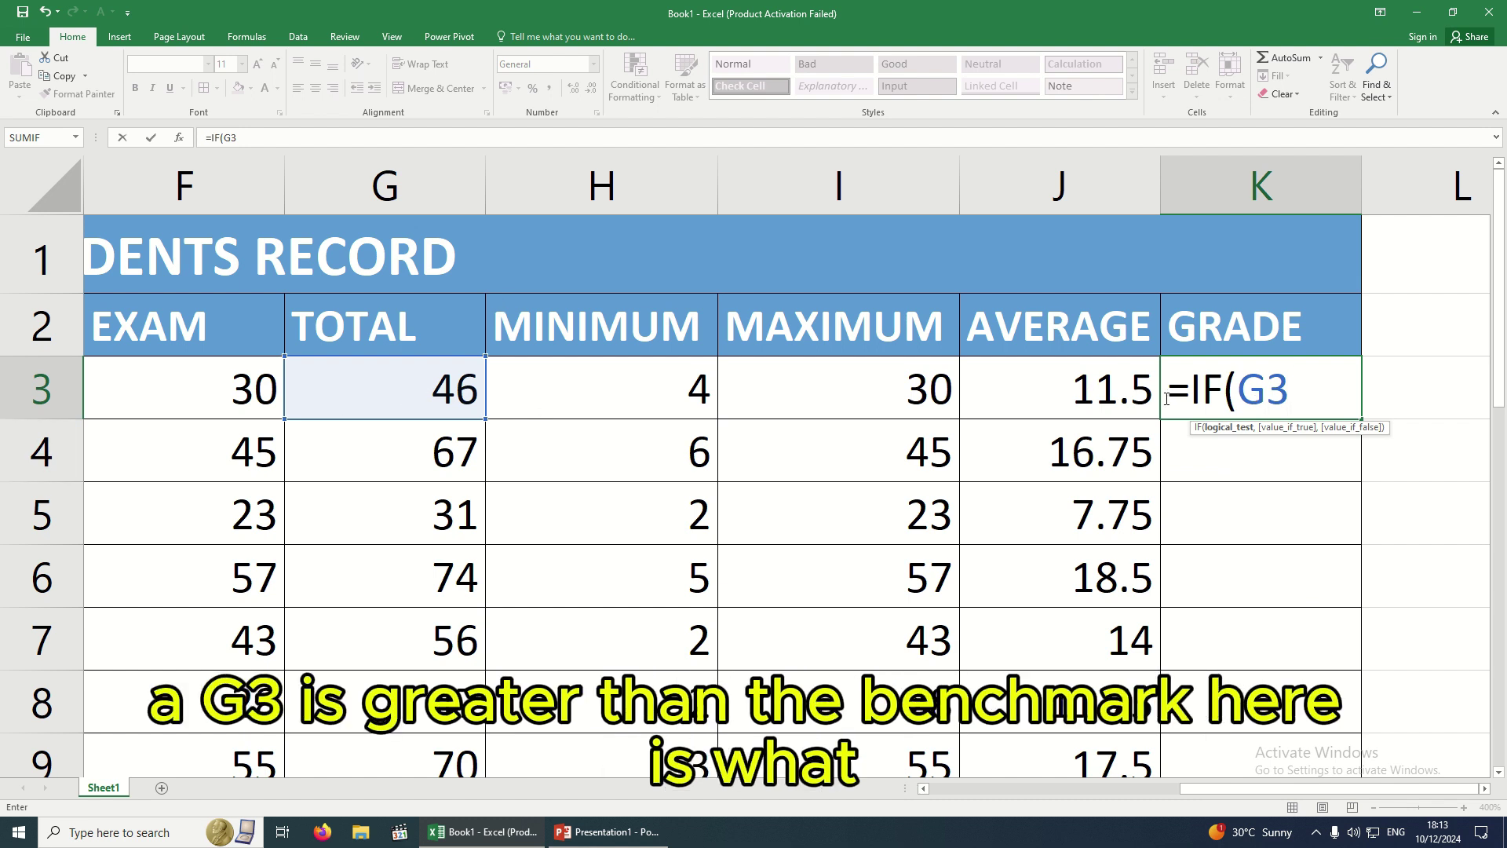
text(>)
scroll(321, 543, down, 5)
scroll(321, 543, up, 2)
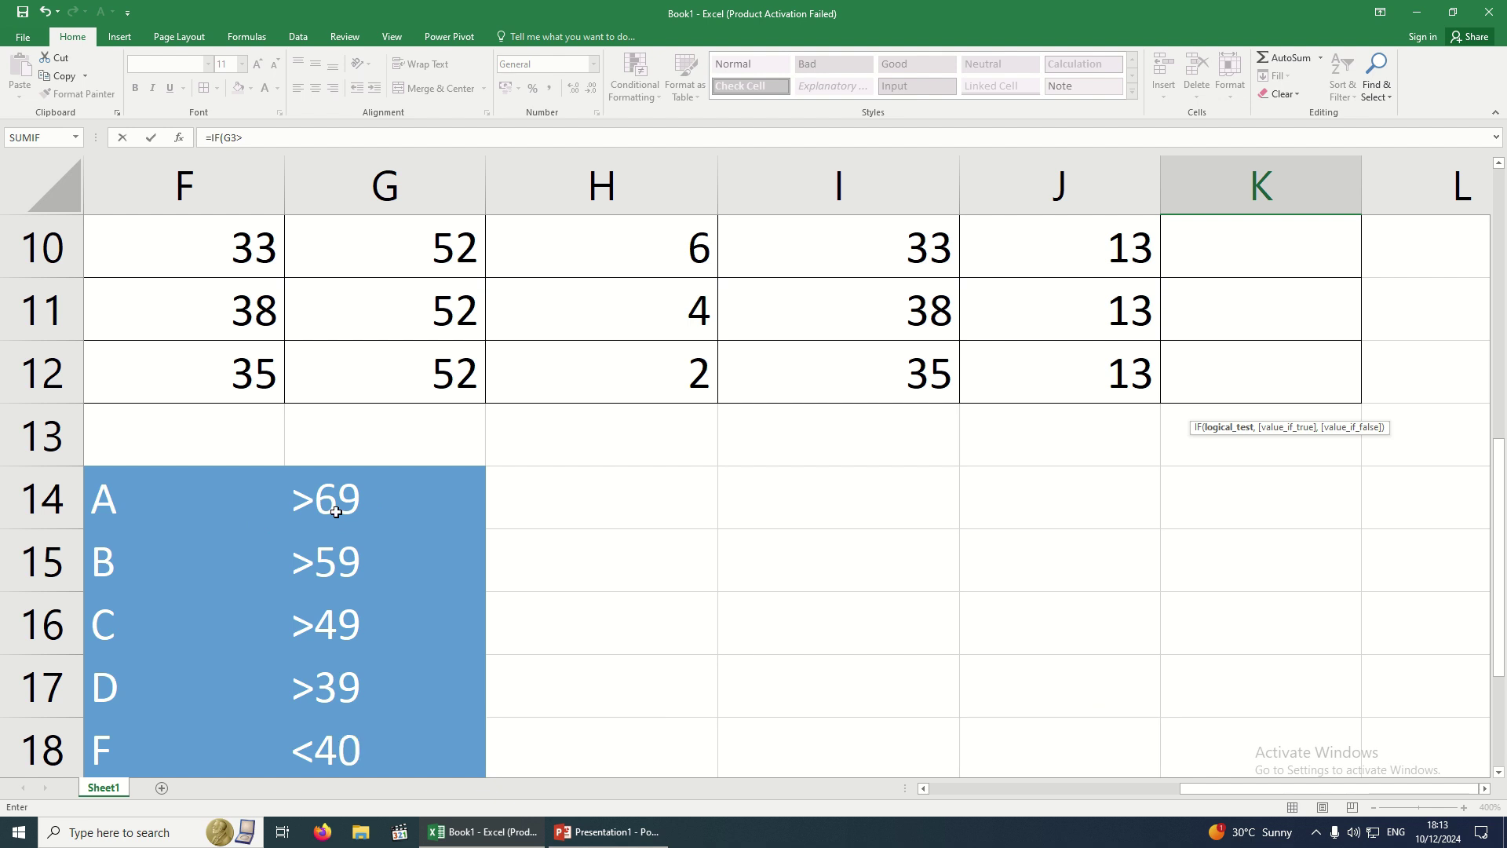
scroll(688, 571, up, 3)
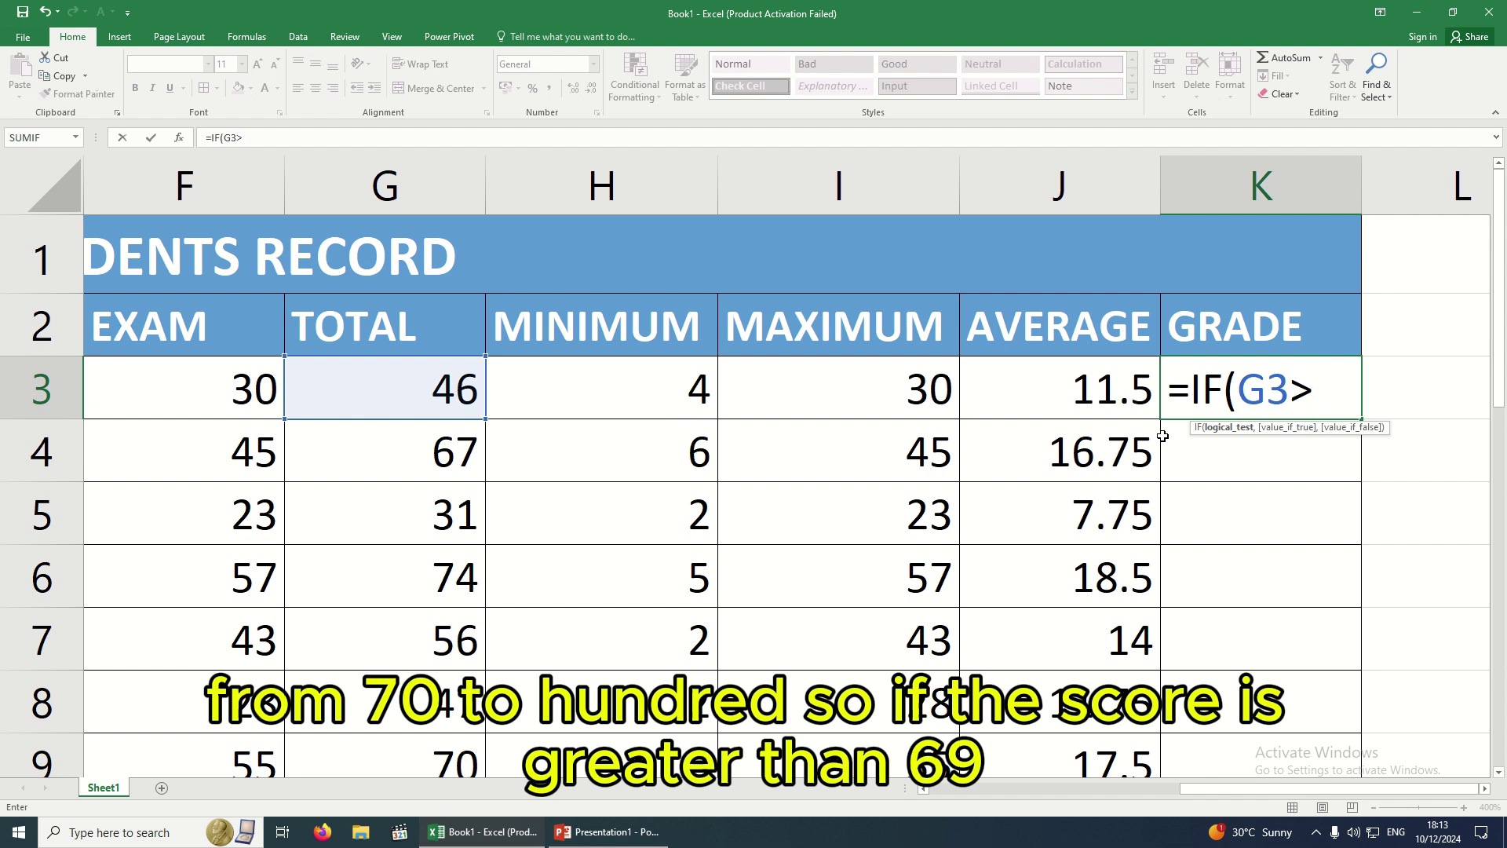
text(6)
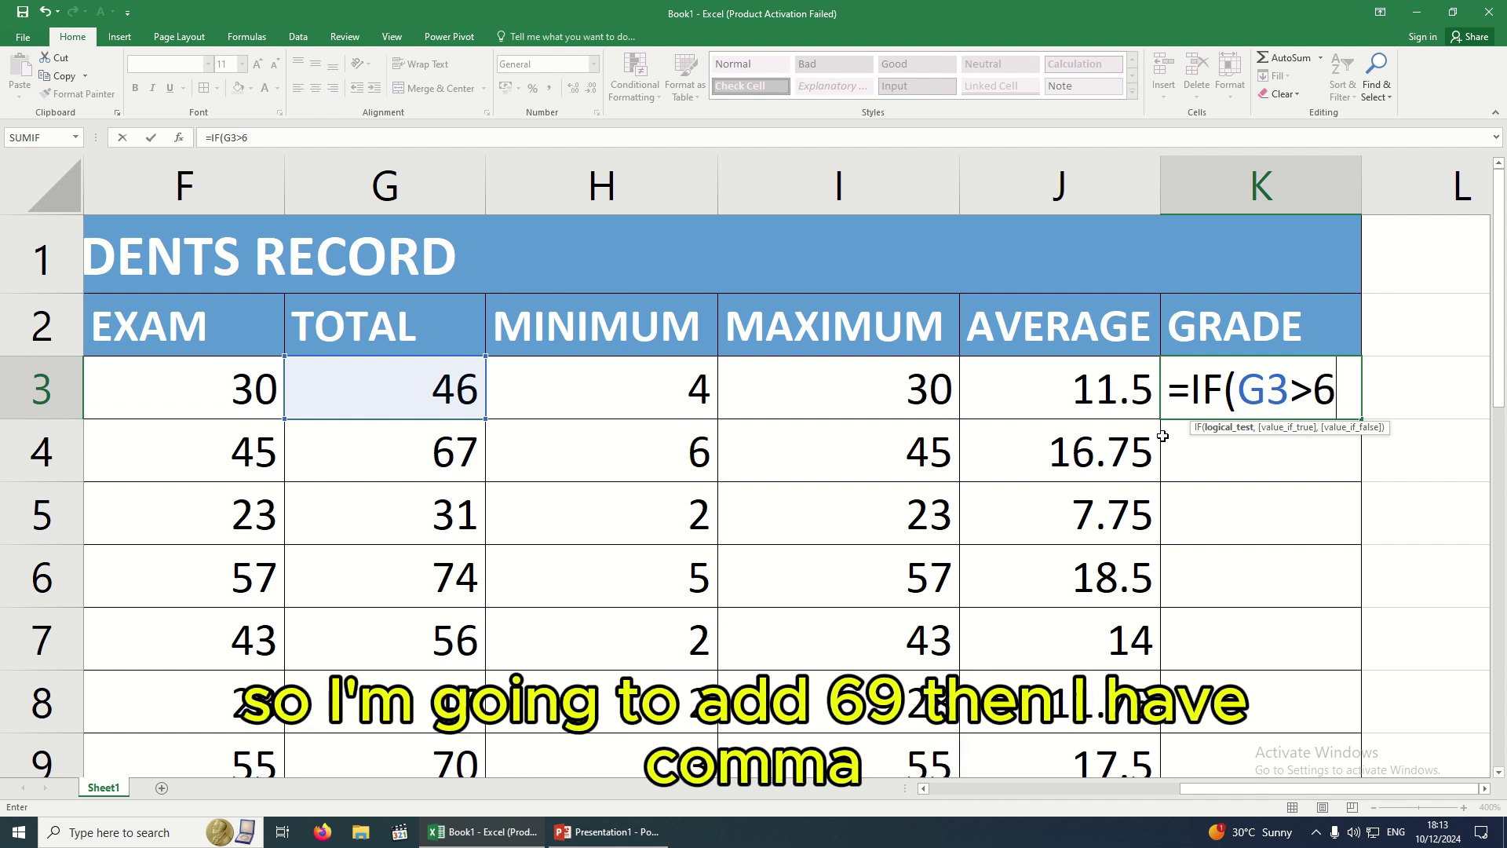
text(9,)
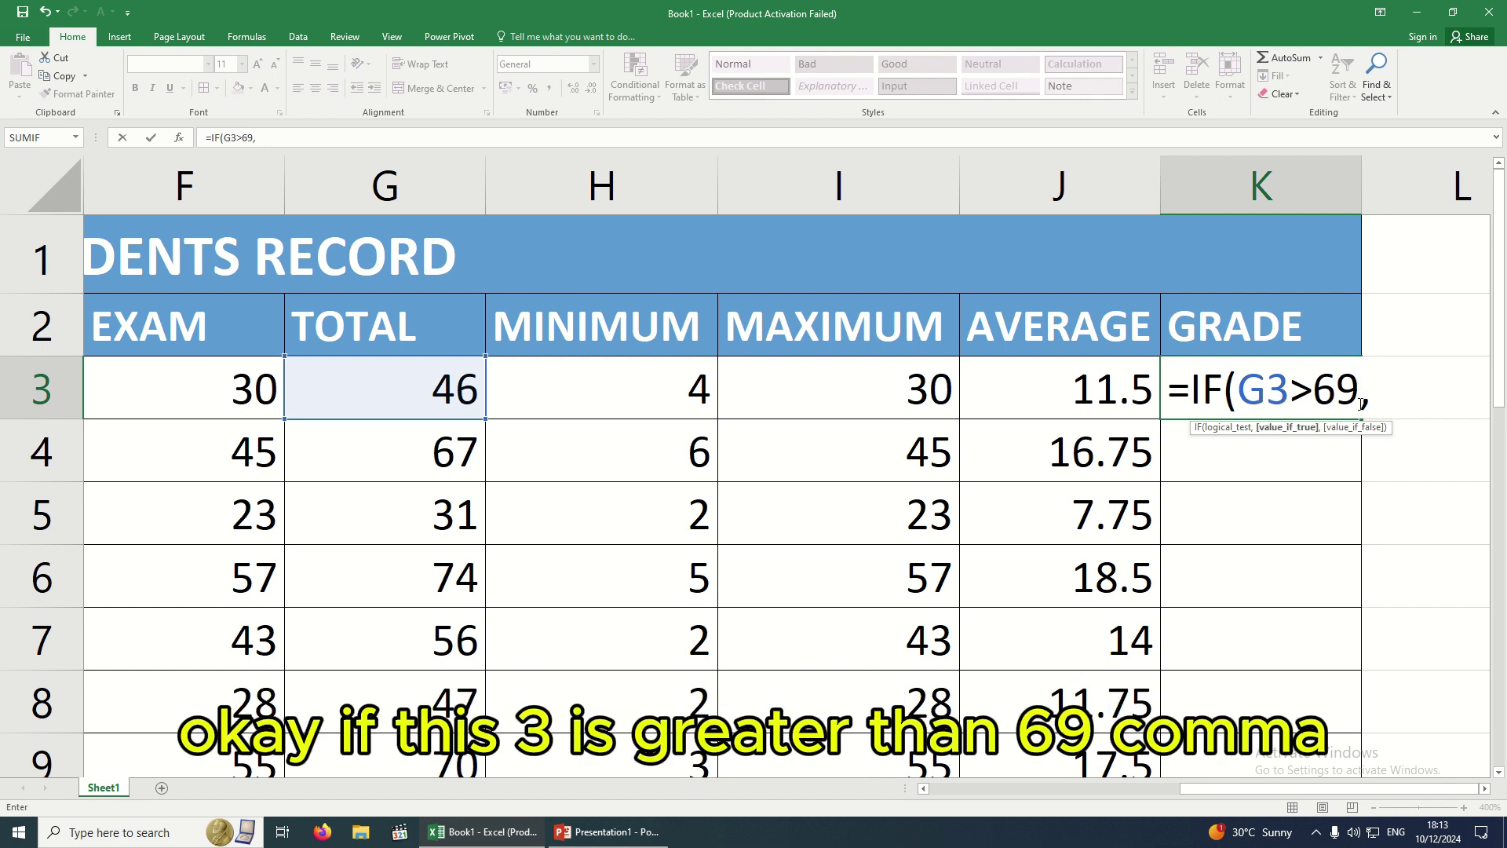
Add "A" in double quotes as the value the K3 formula returns when the first test is true
text(@)
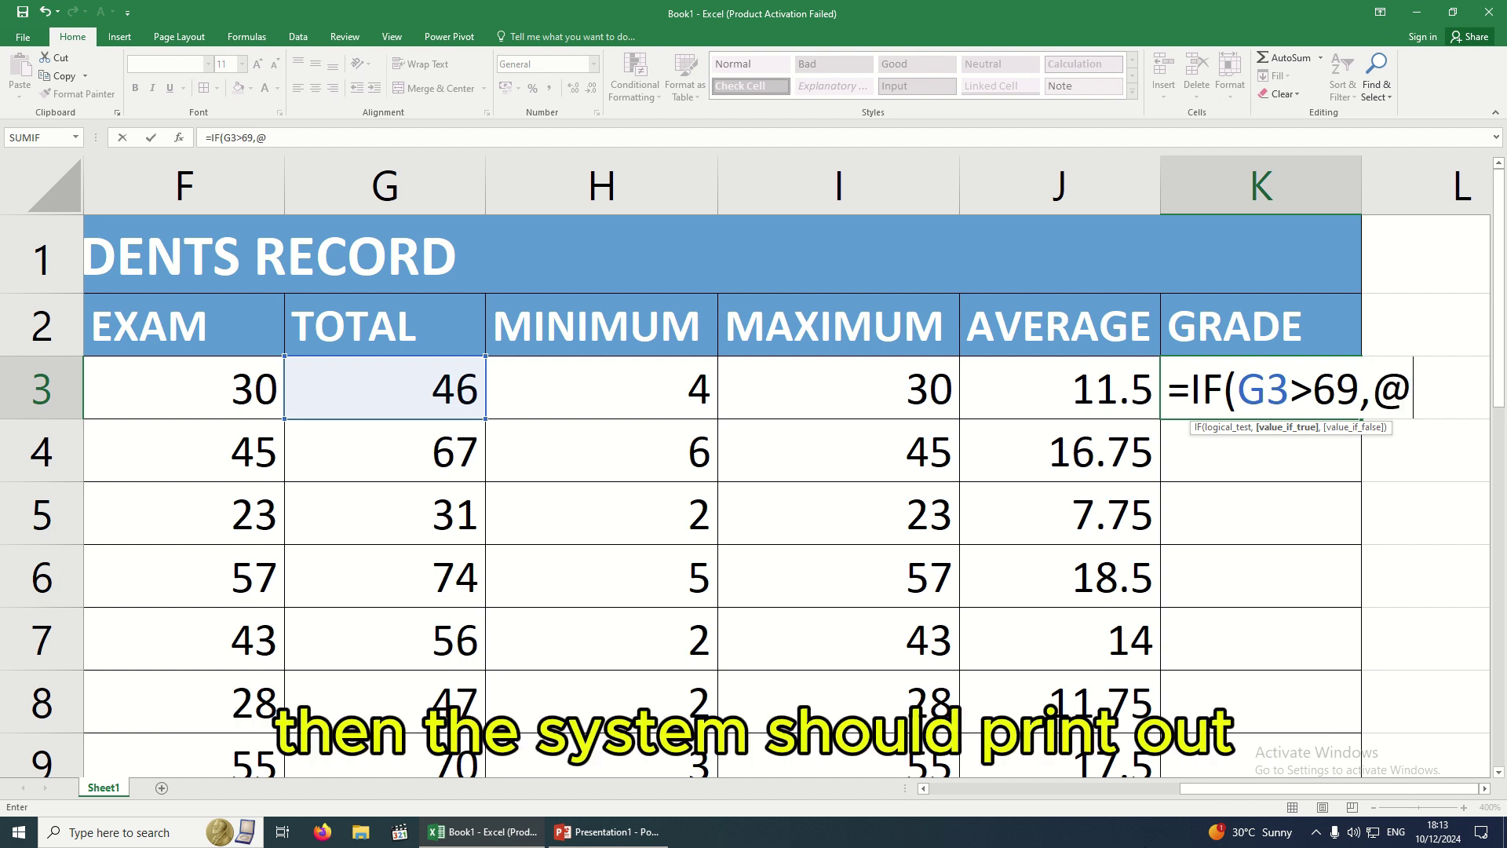
key(BackSpace)
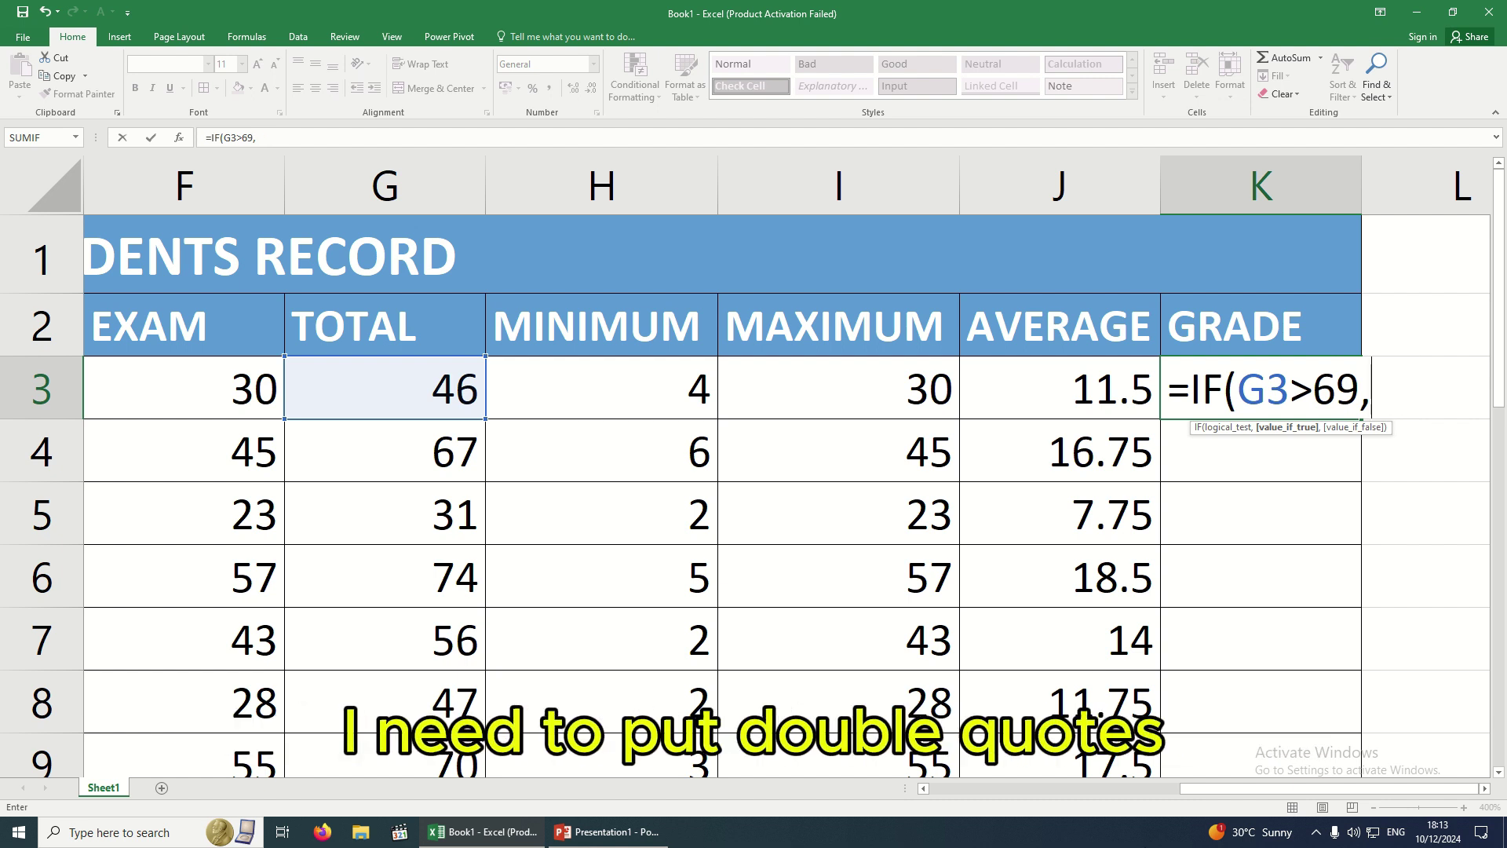
text("A)
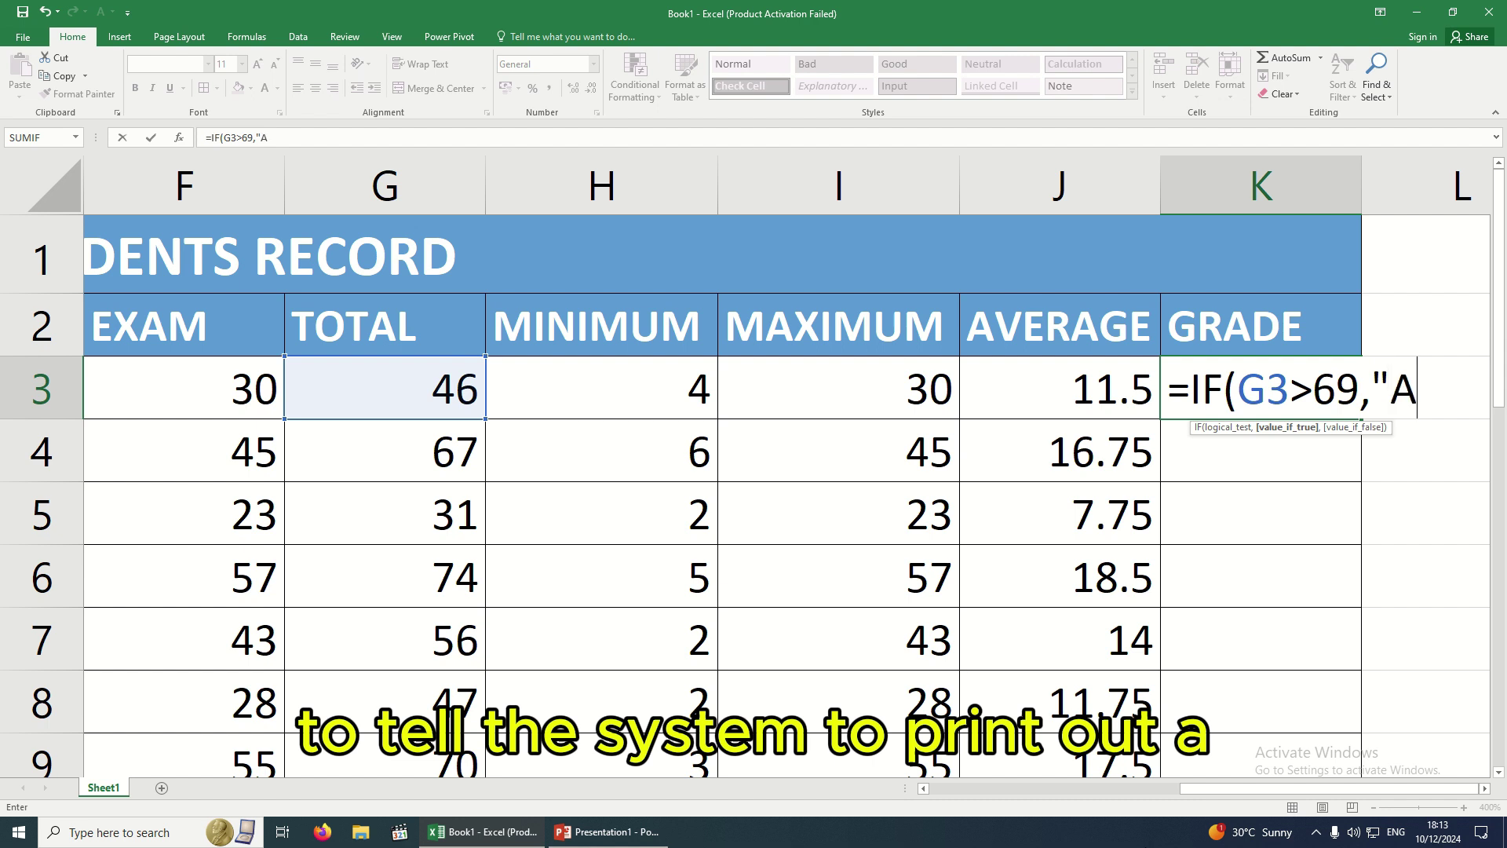
text(")
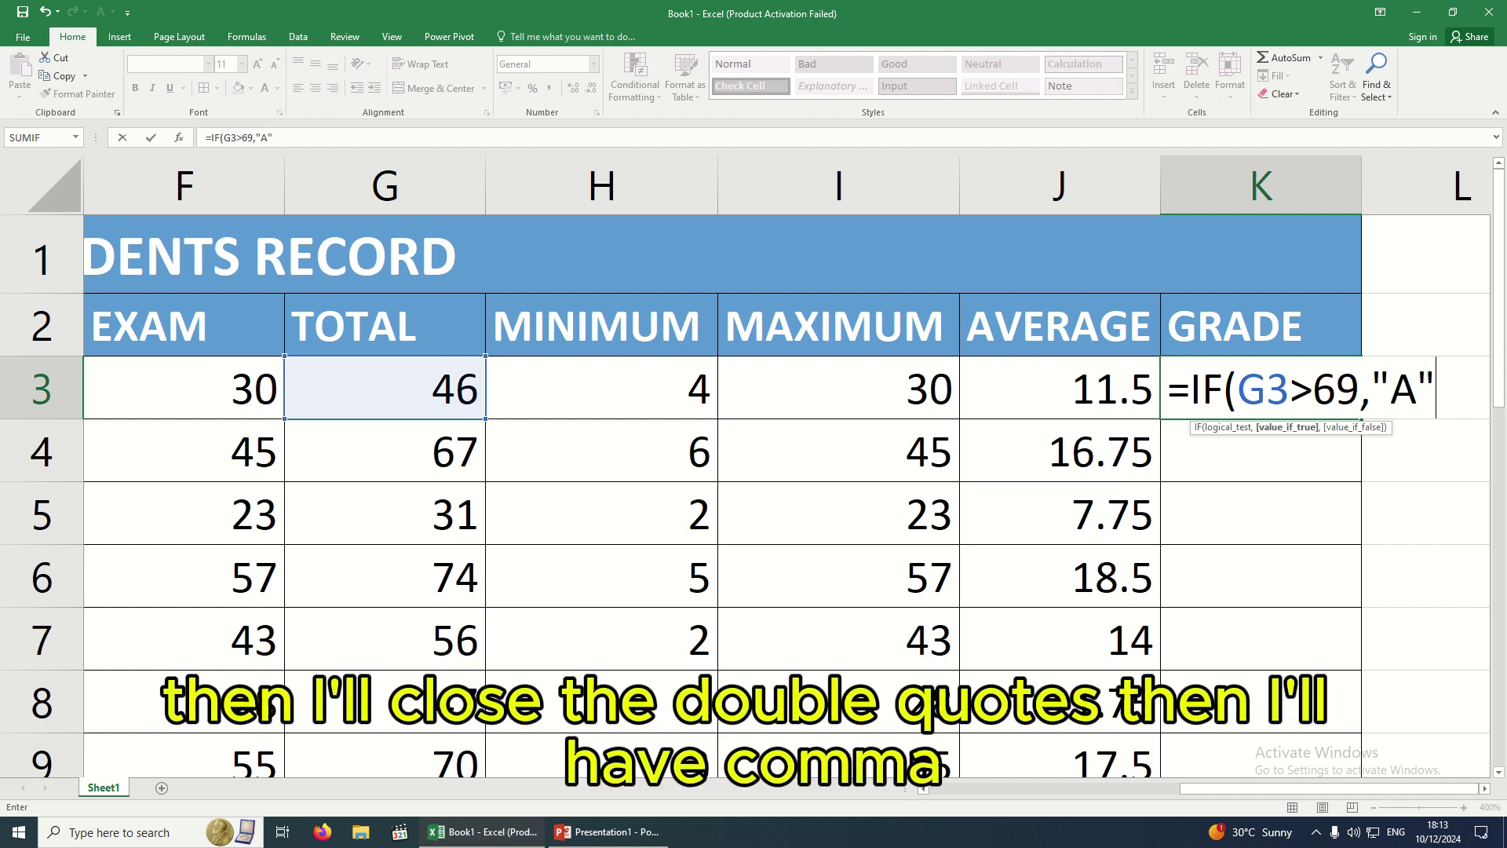
text(,)
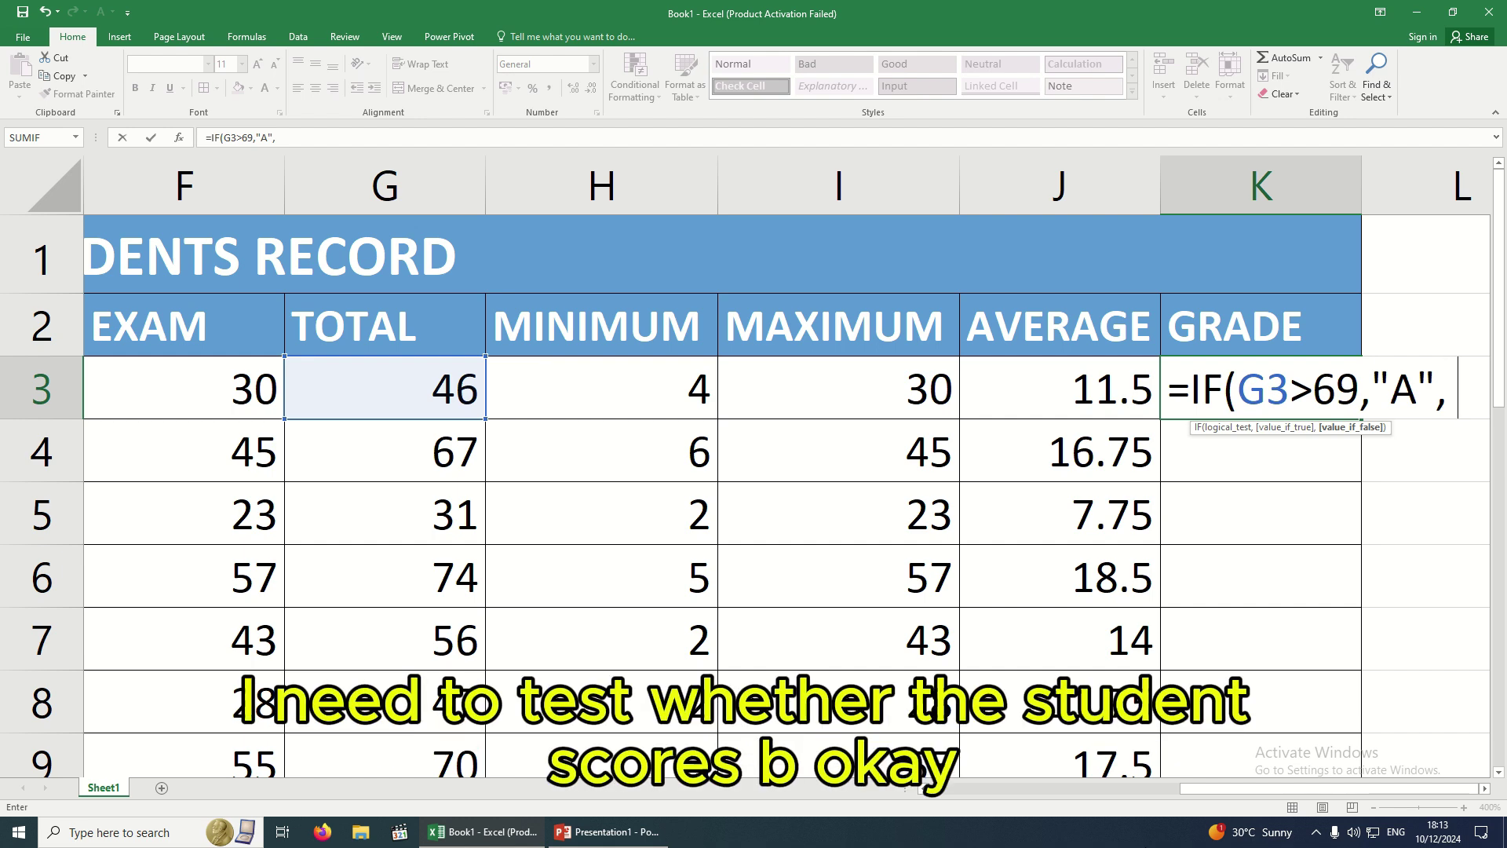
Nest a second IF in the K3 formula that returns "B" when G3 is greater than 59, following the grade key
scroll(511, 649, down, 4)
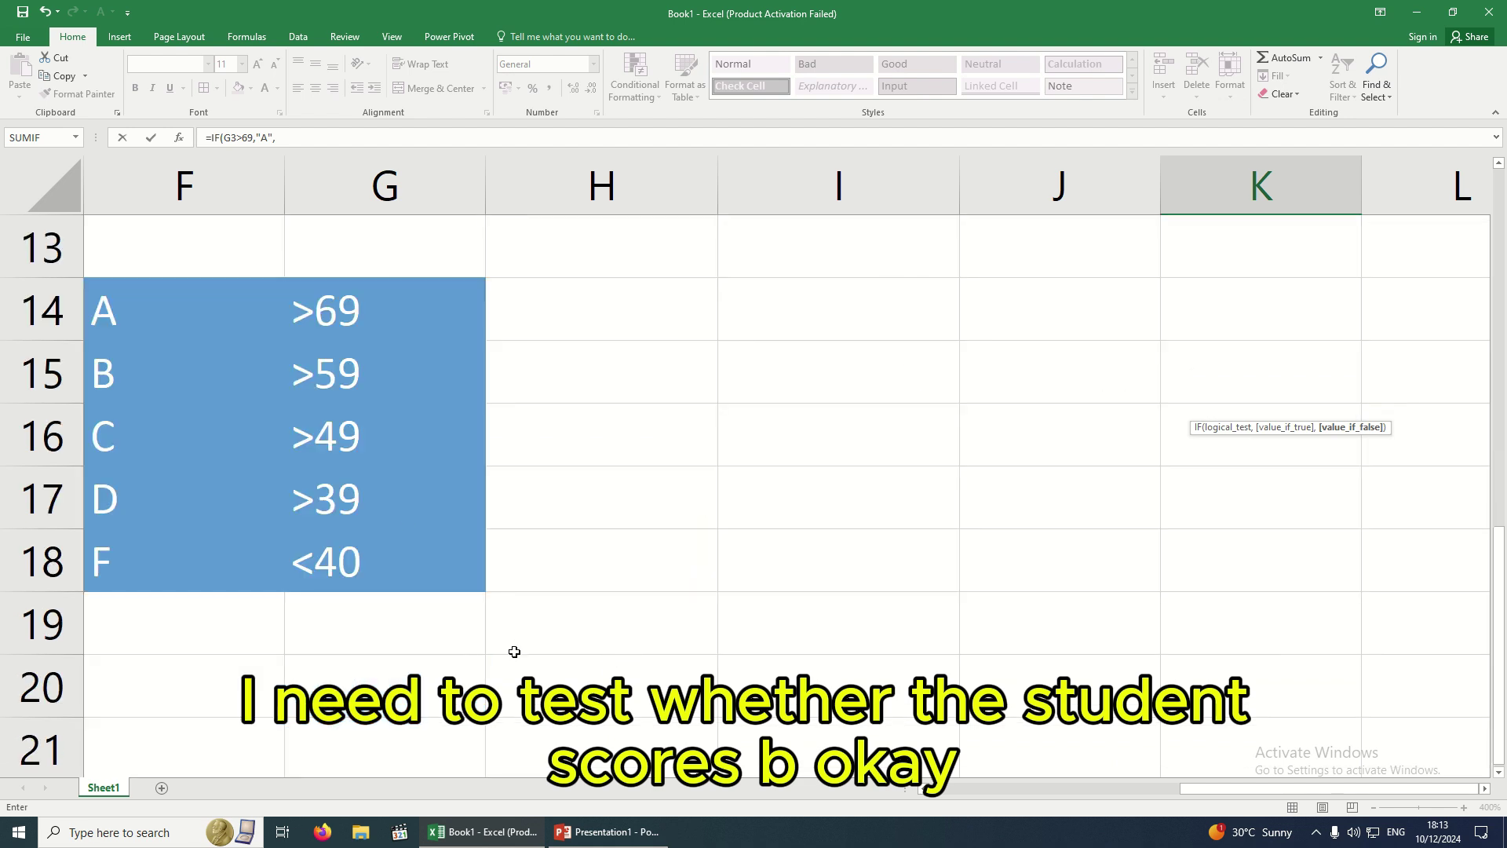
scroll(1074, 393, up, 4)
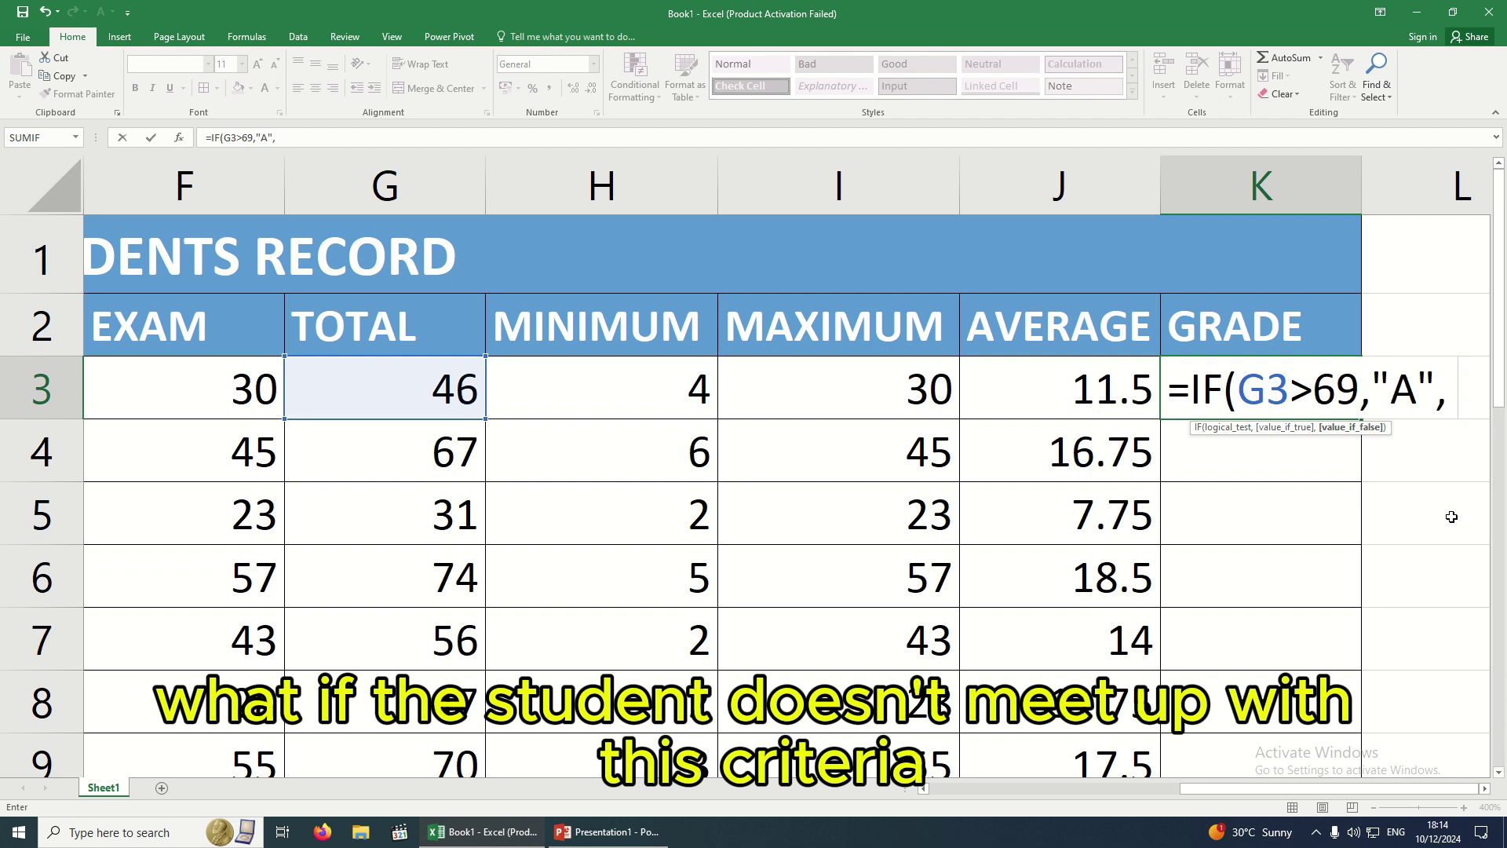
text(IF)
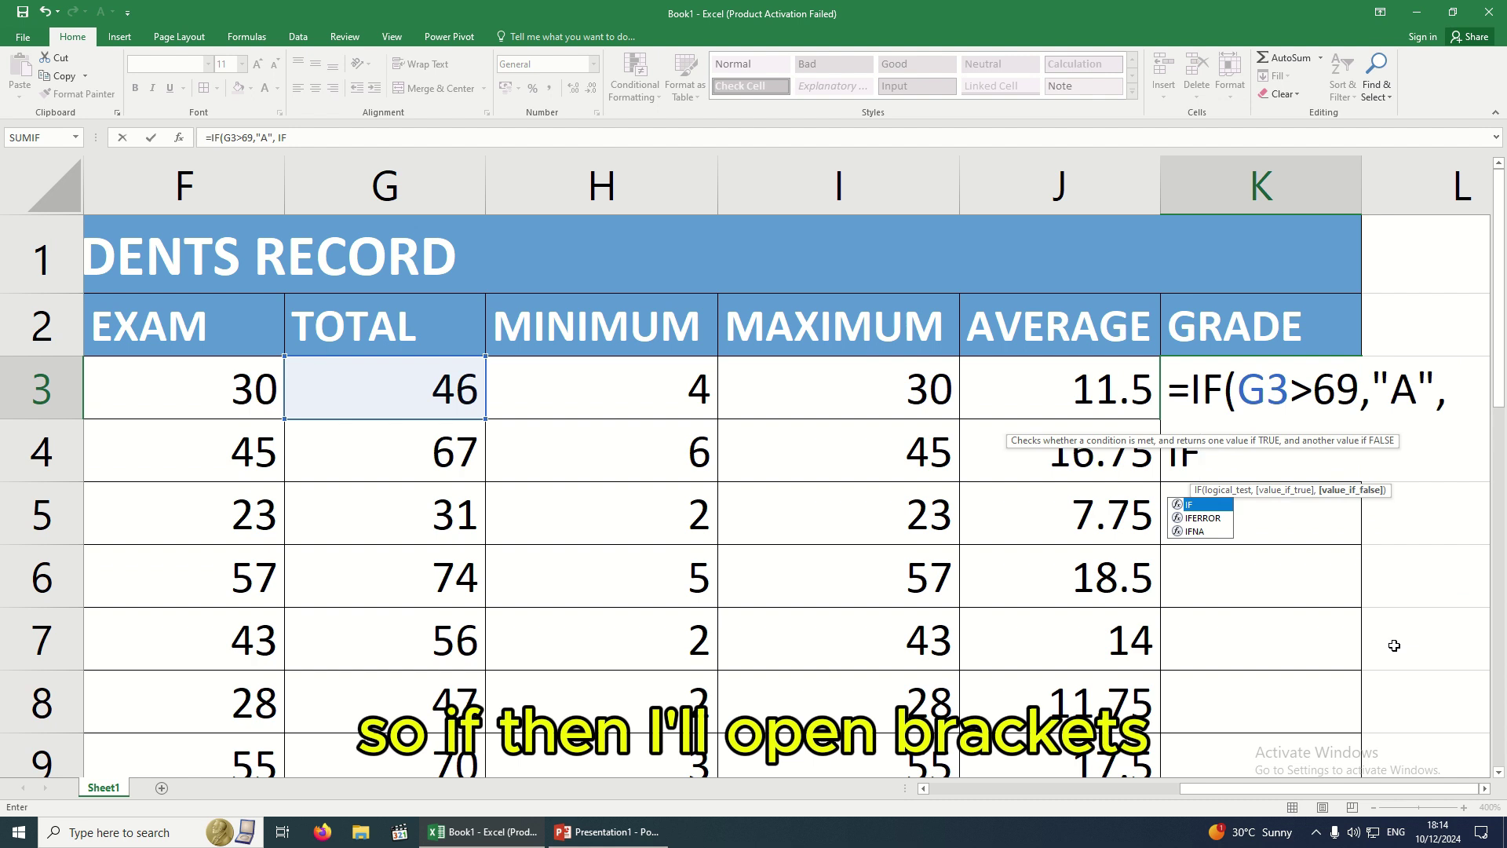
text(()
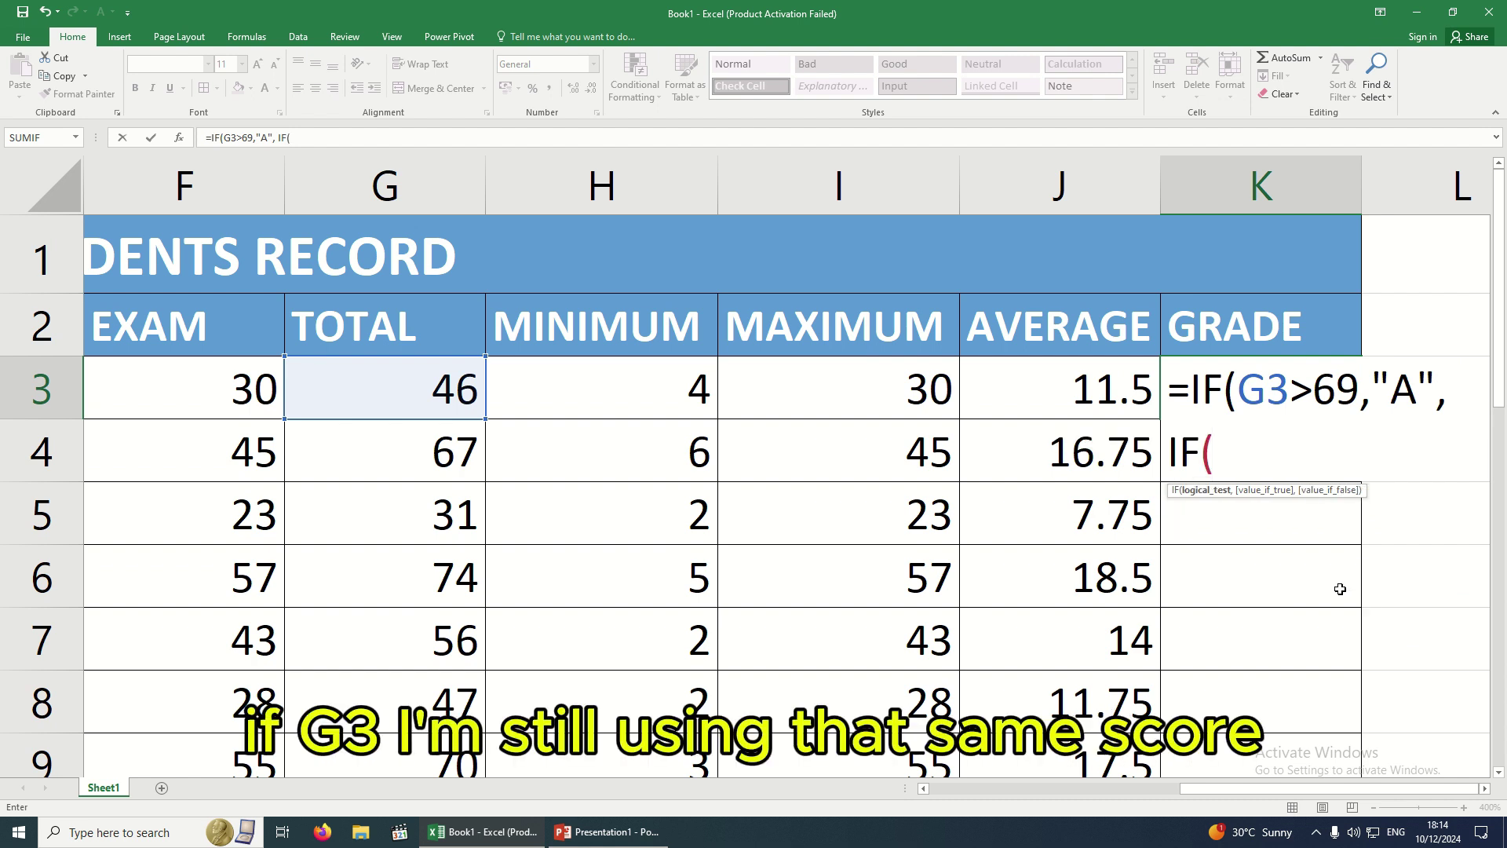
text(G)
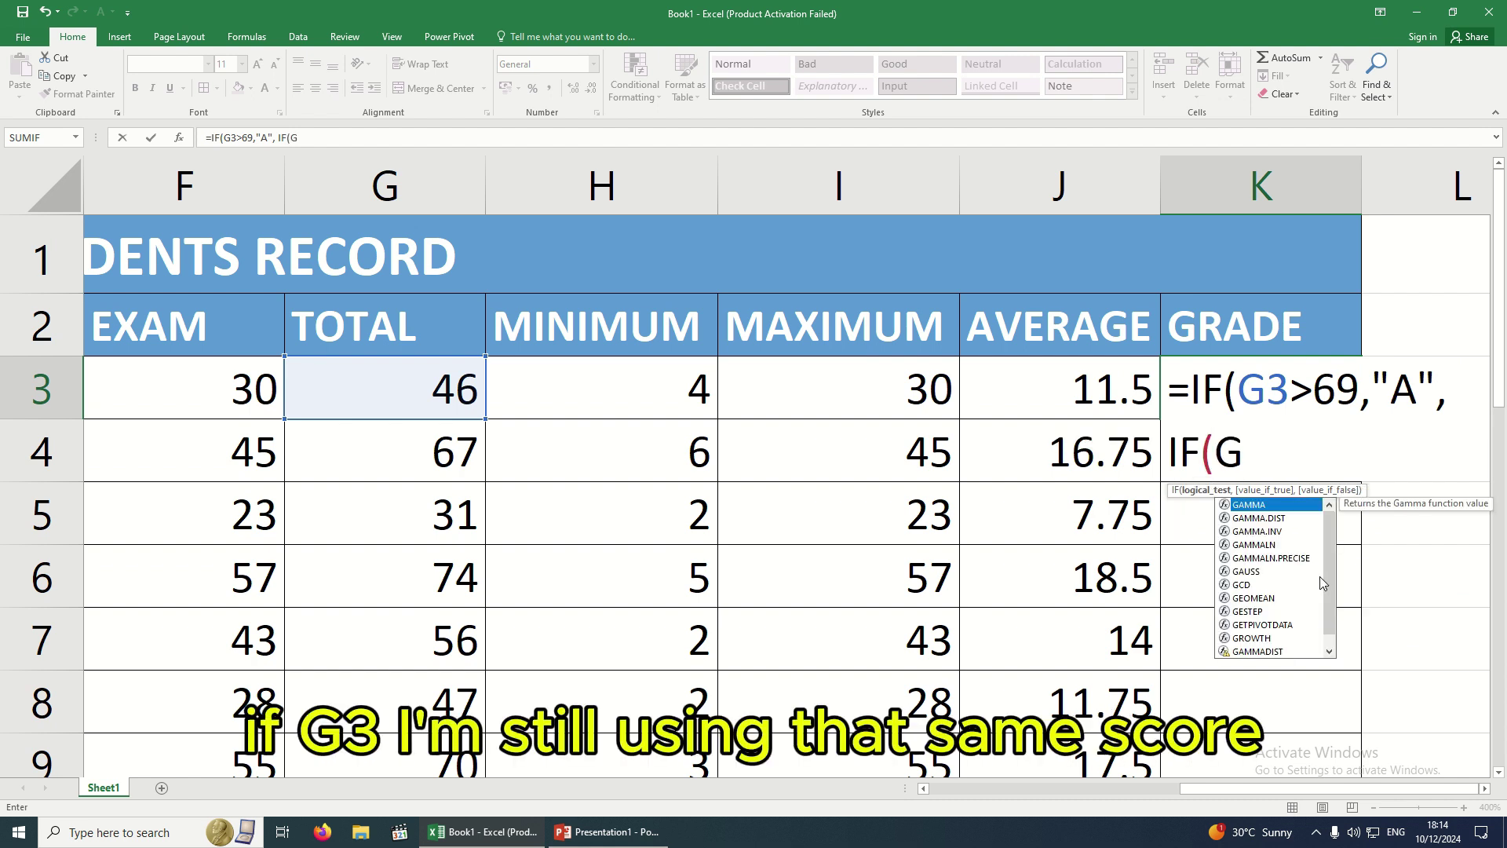
text(3)
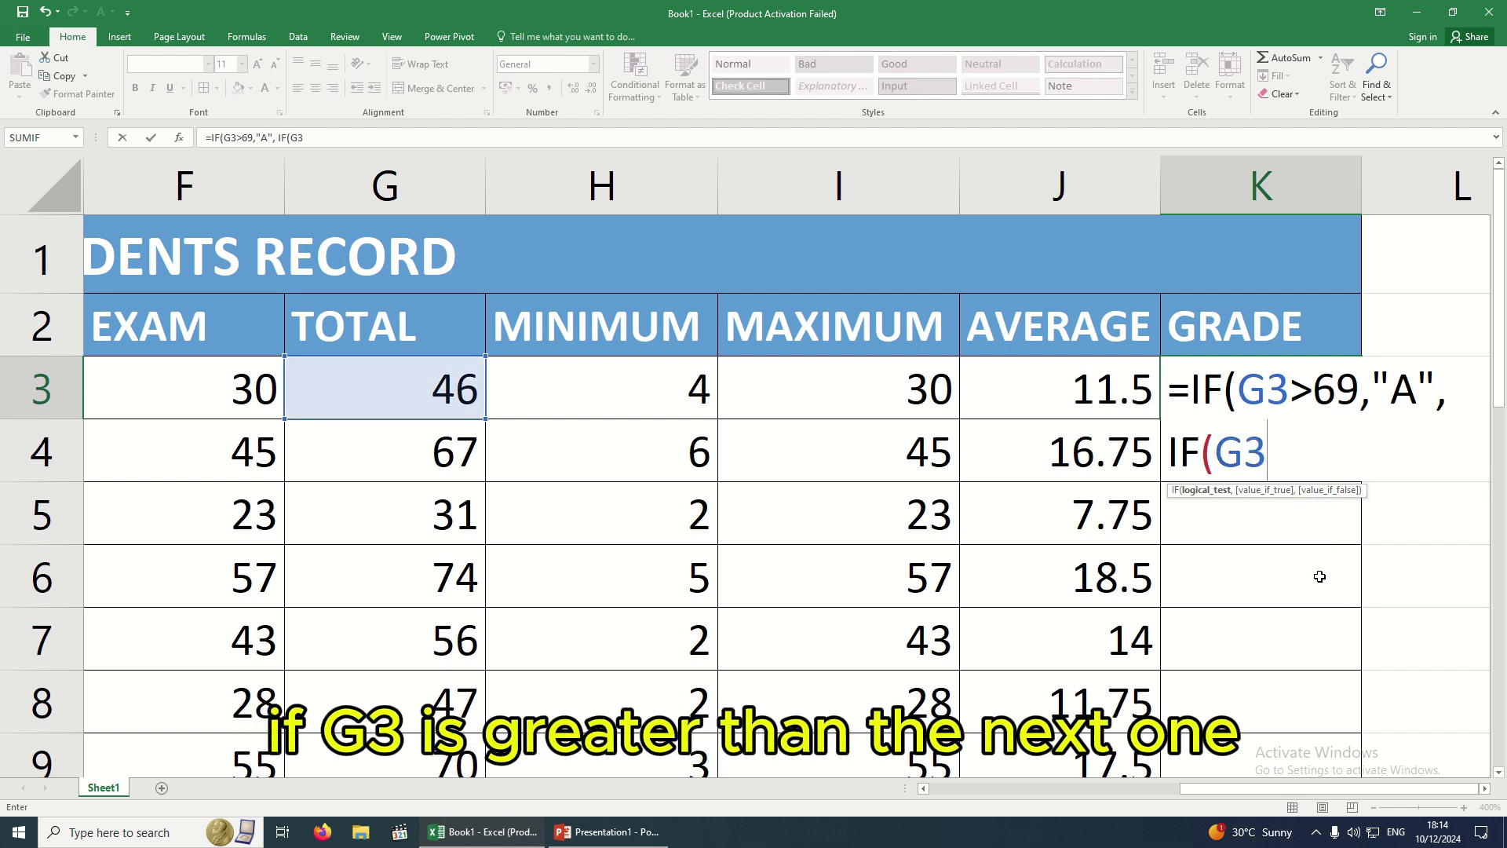
text(>)
scroll(259, 466, down, 3)
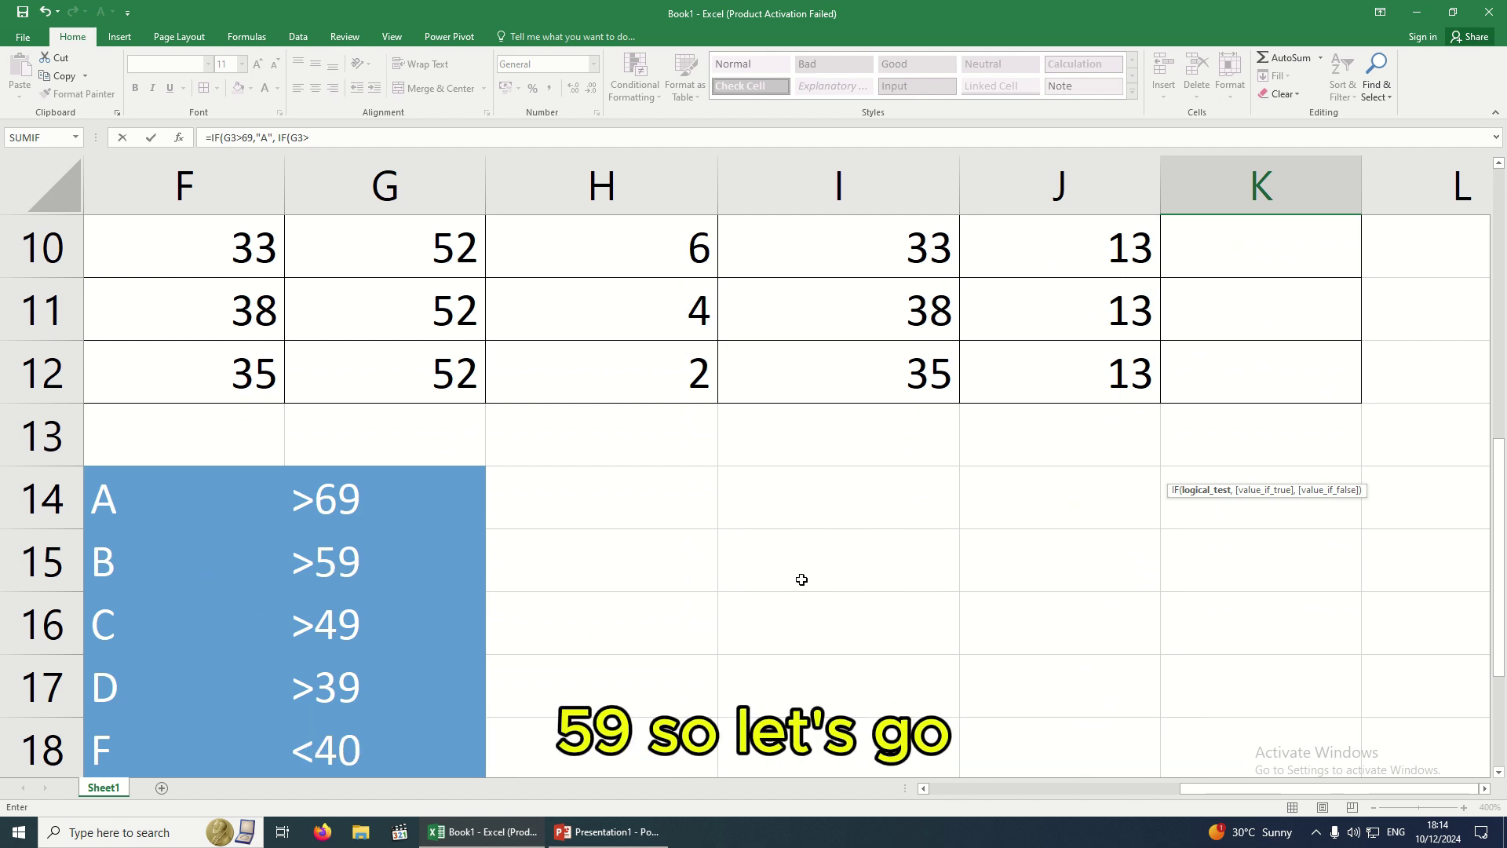
scroll(800, 578, up, 2)
scroll(891, 574, up, 1)
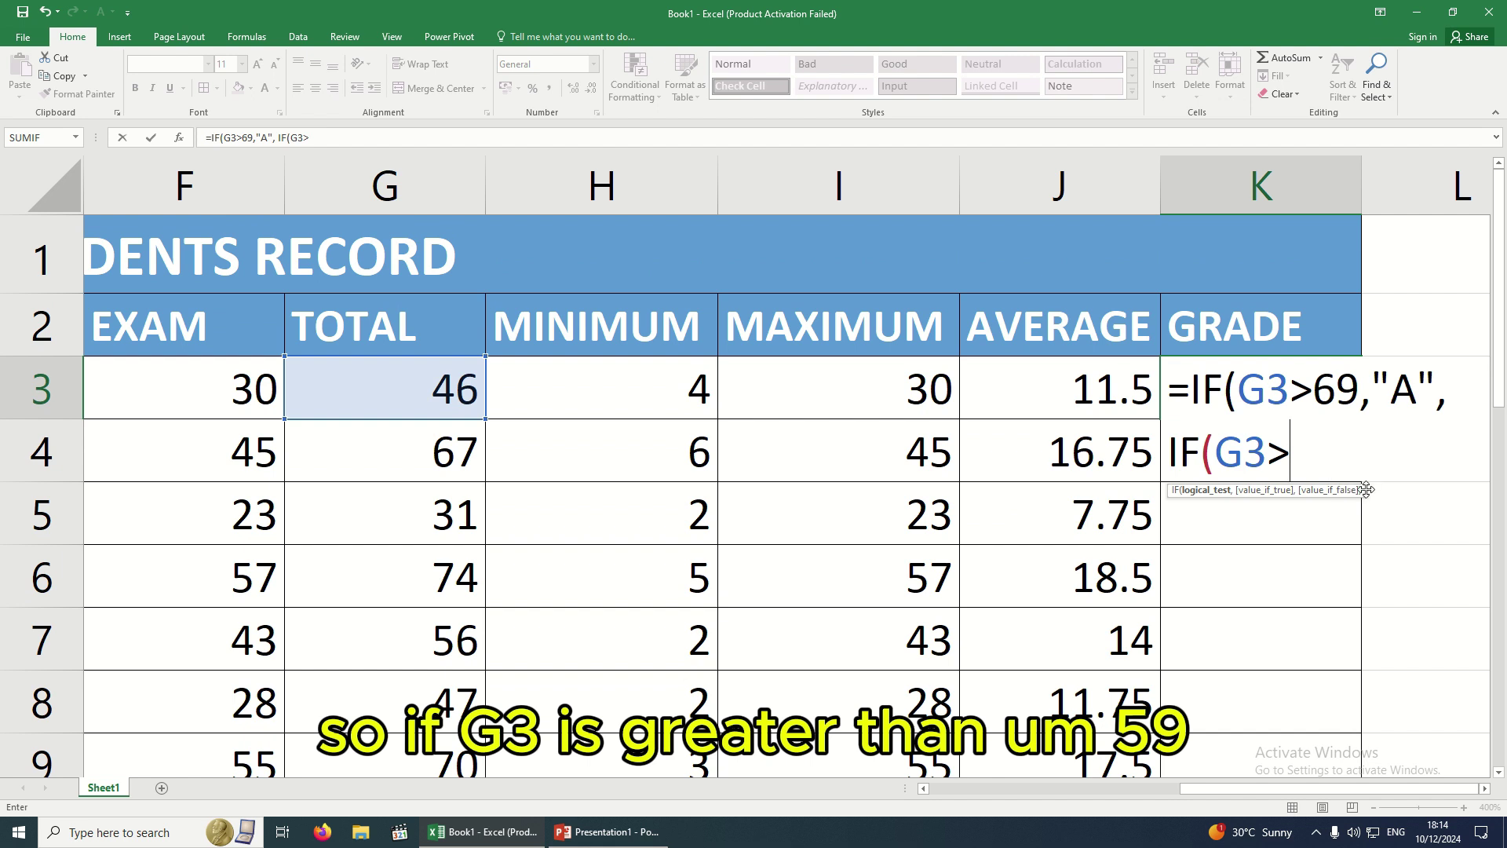
text(59,)
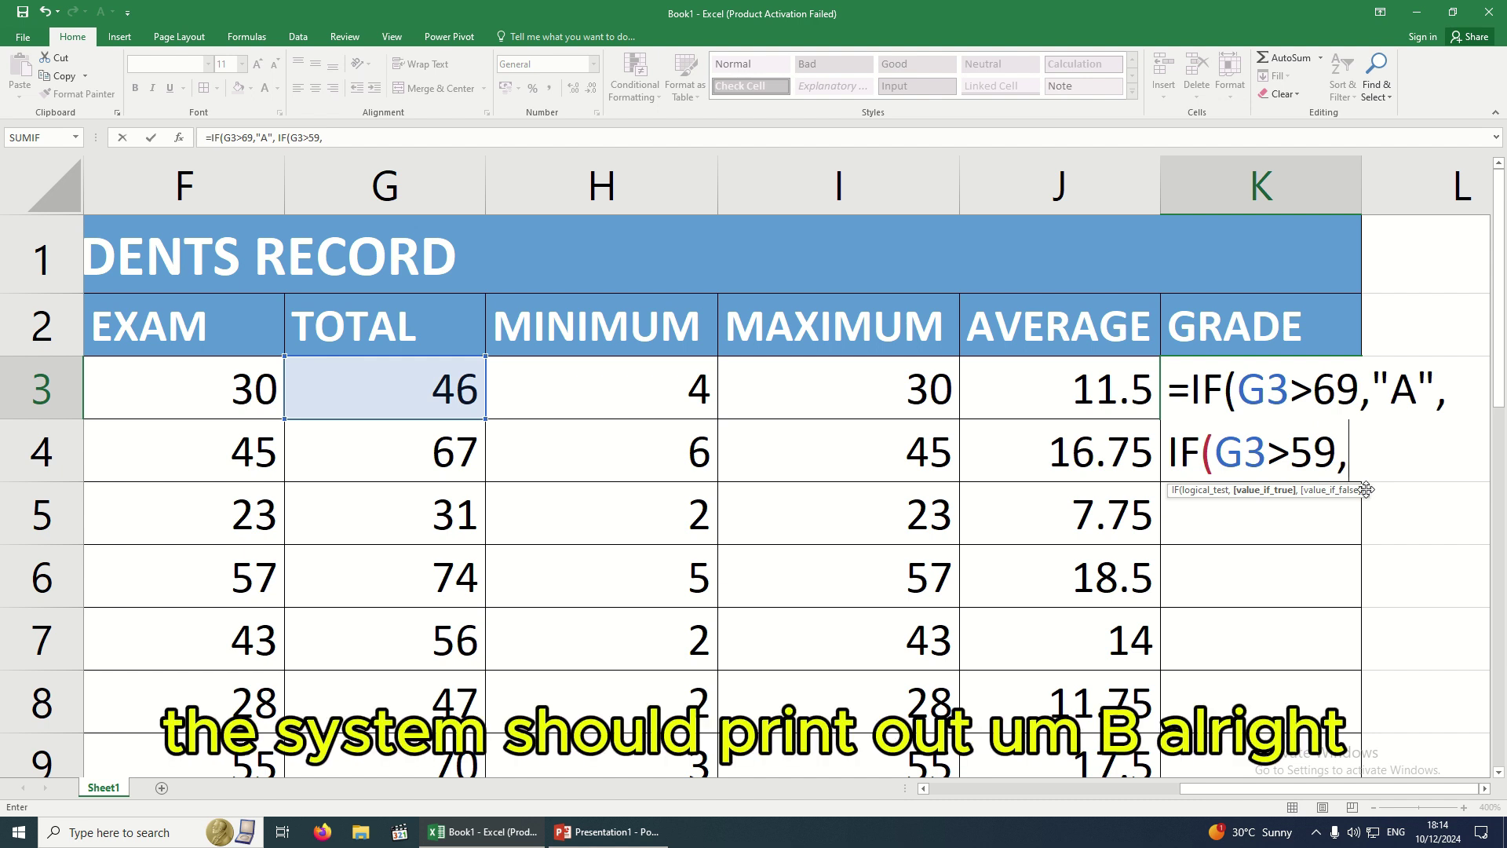
text( "B)
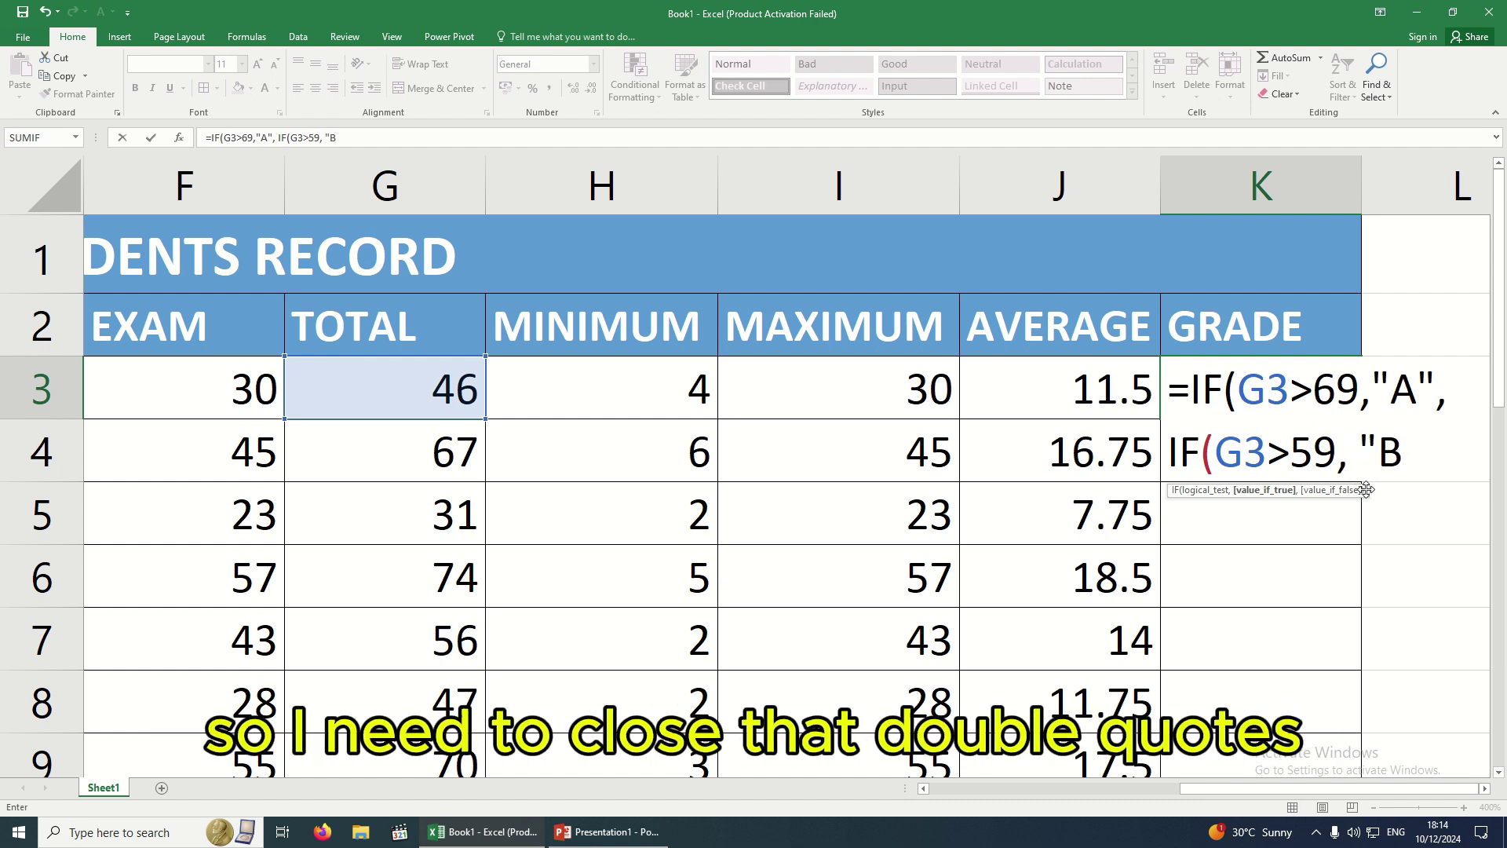
text(",)
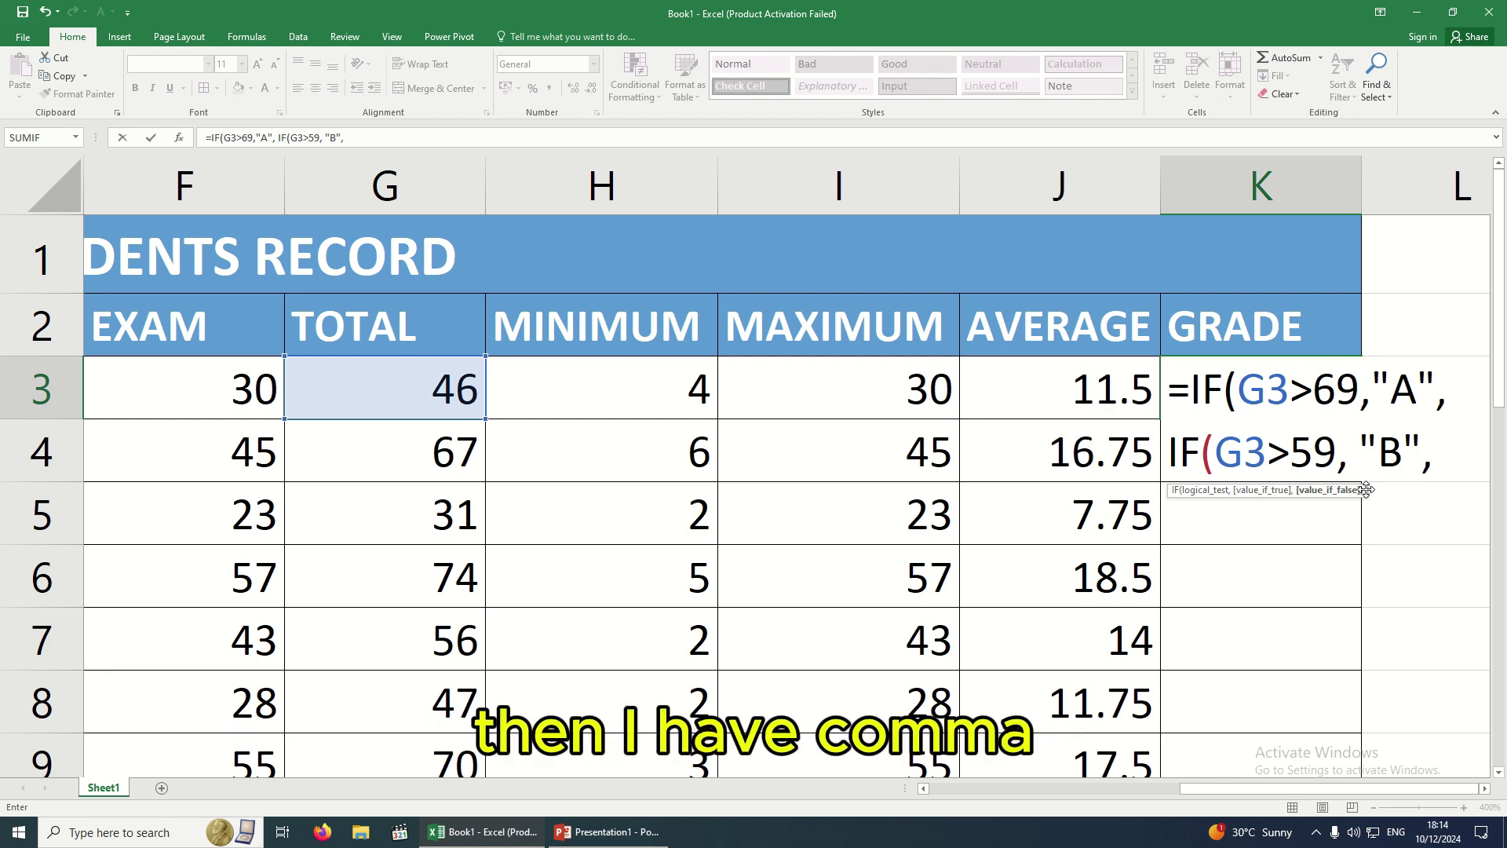
Nest a third IF in the K3 formula that returns "C" when G3 is greater than 49
text( IF)
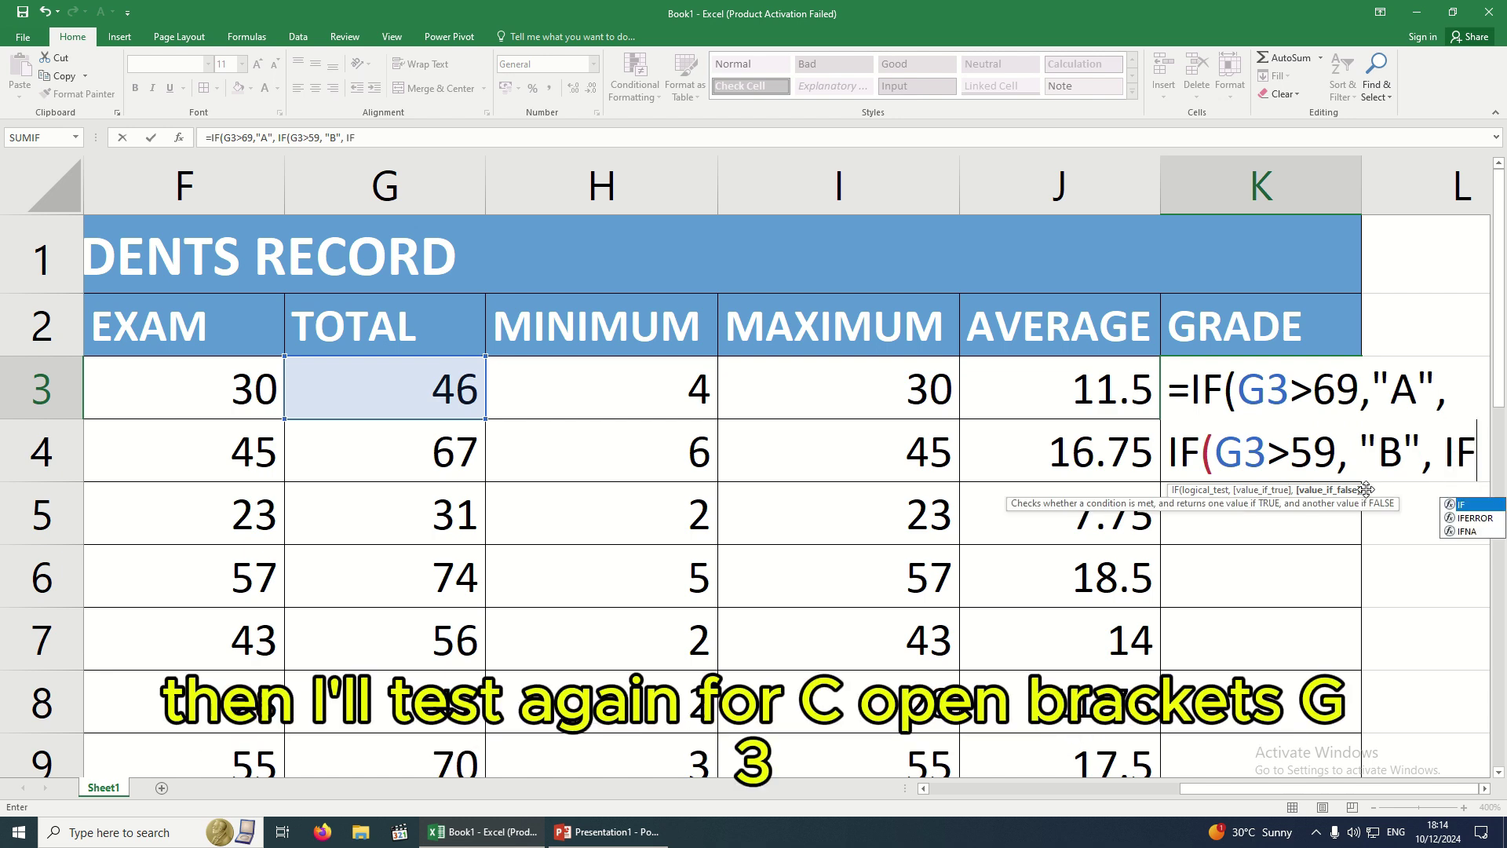
text(()
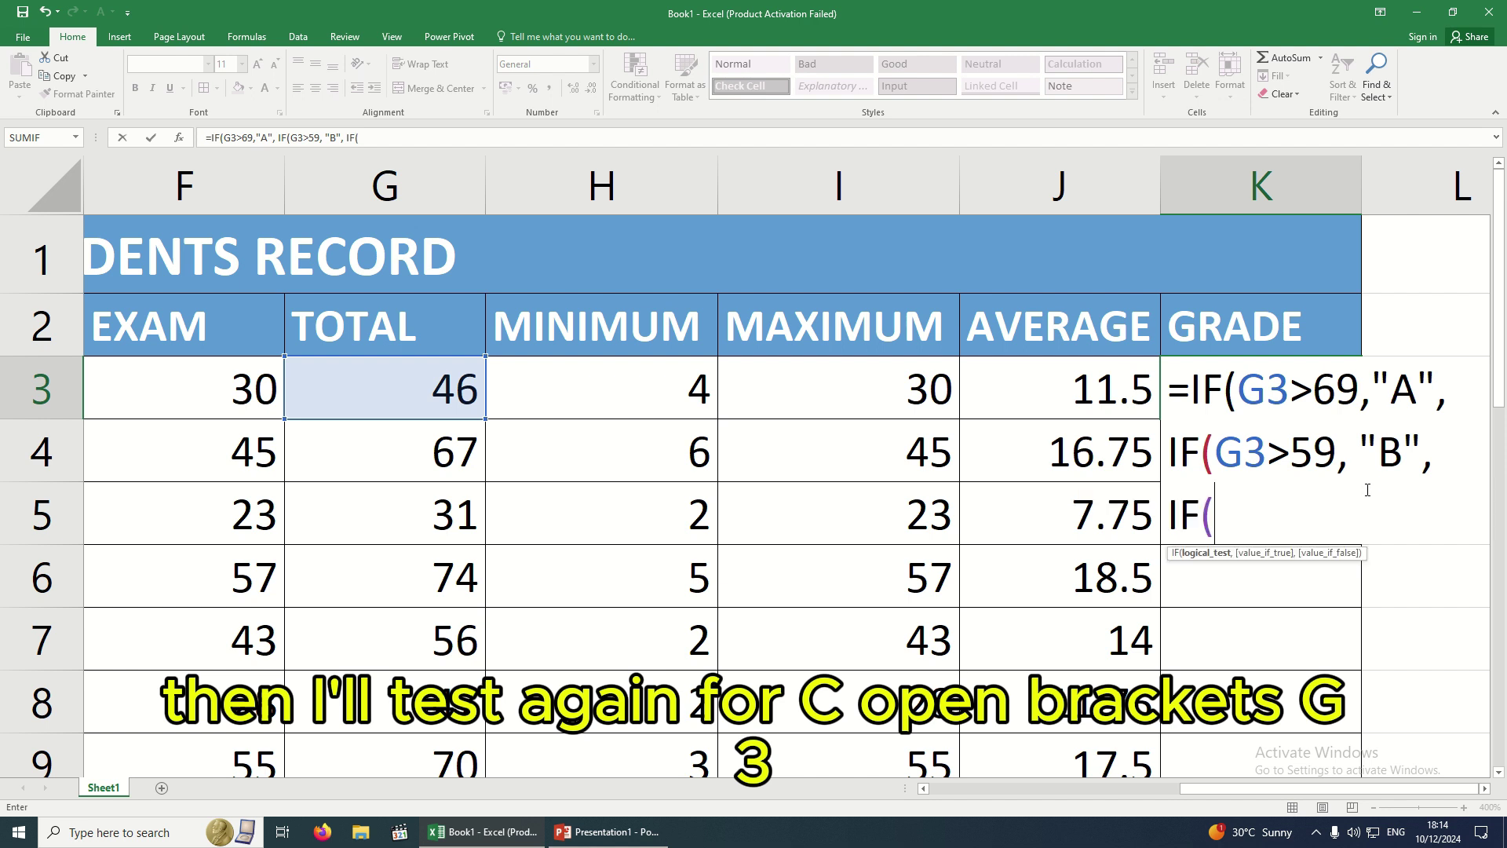
text(G3)
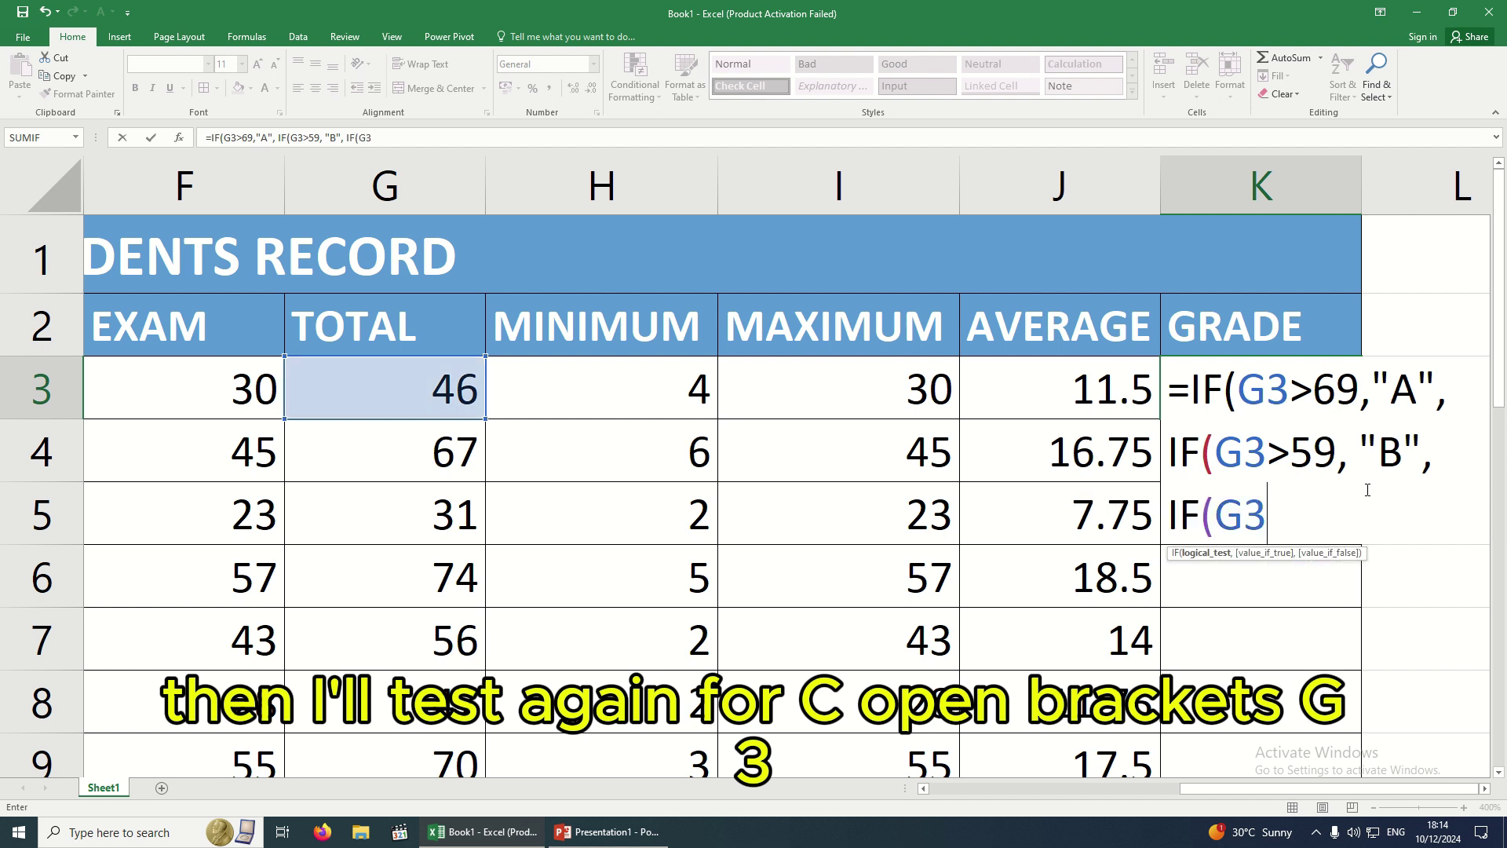
text(>)
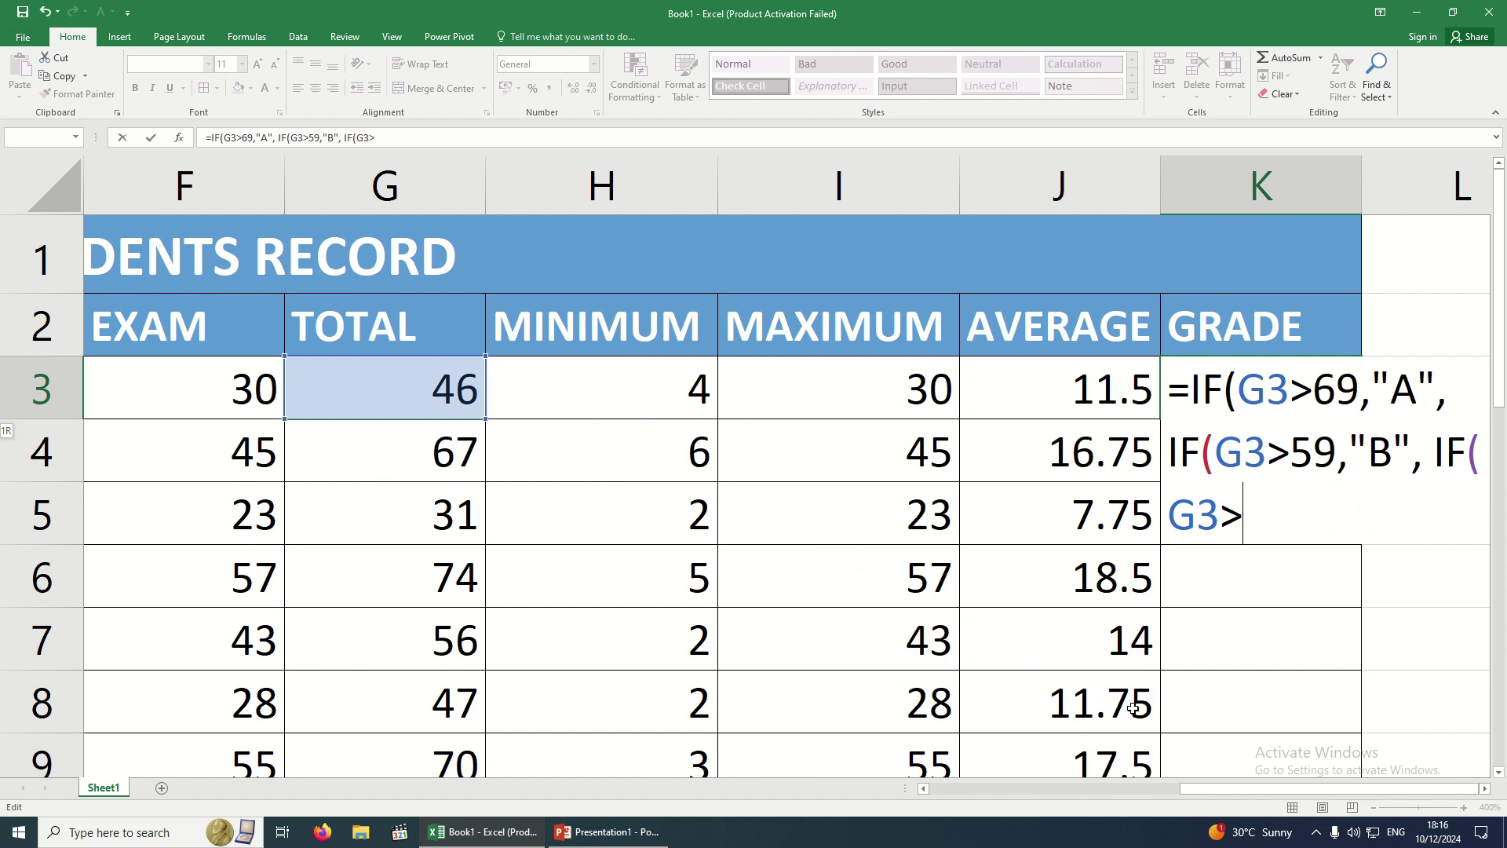
text(49,)
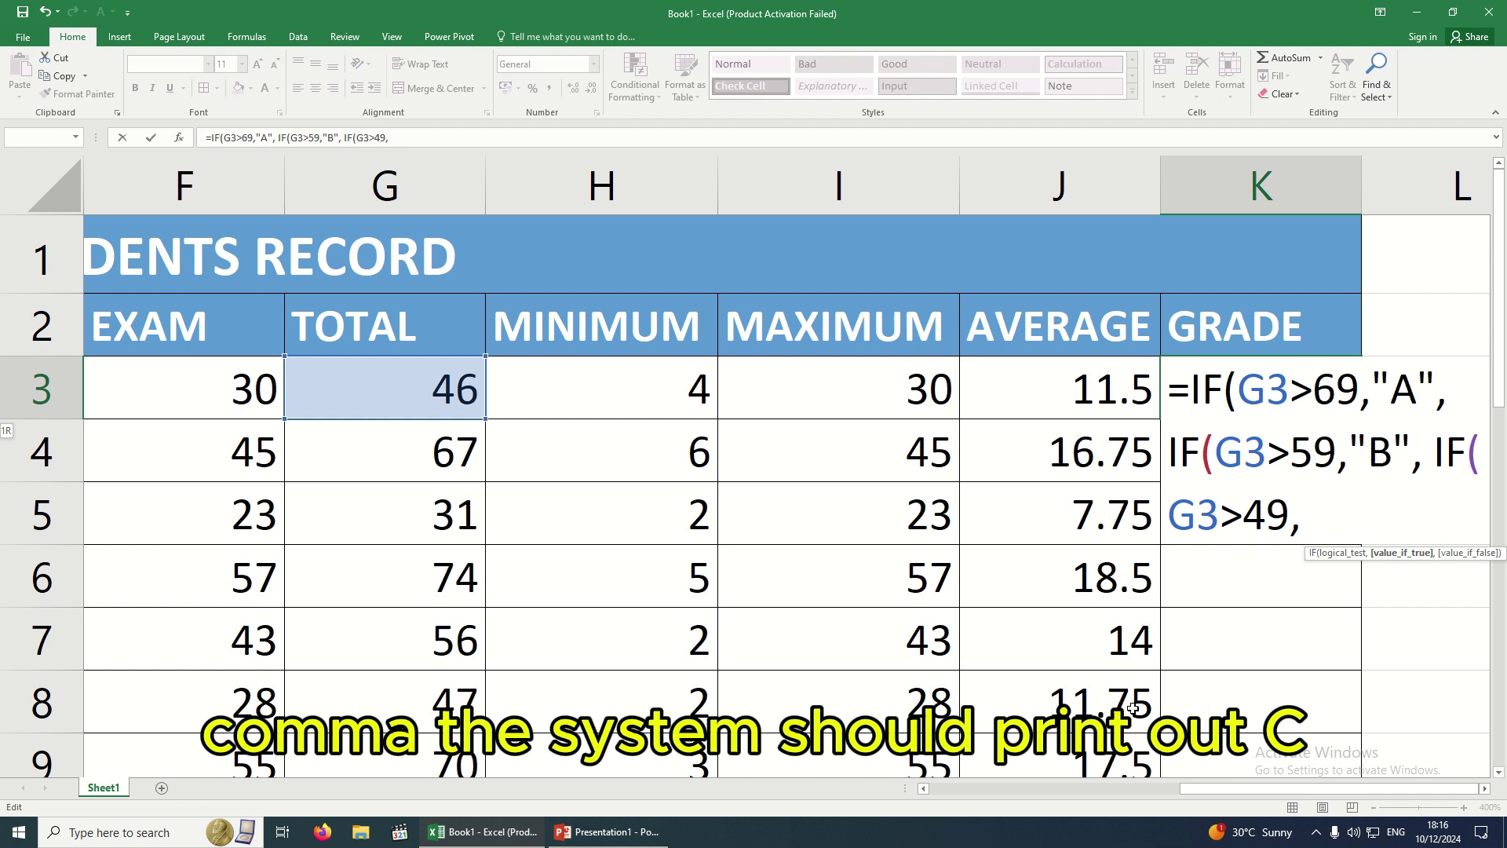
text("C")
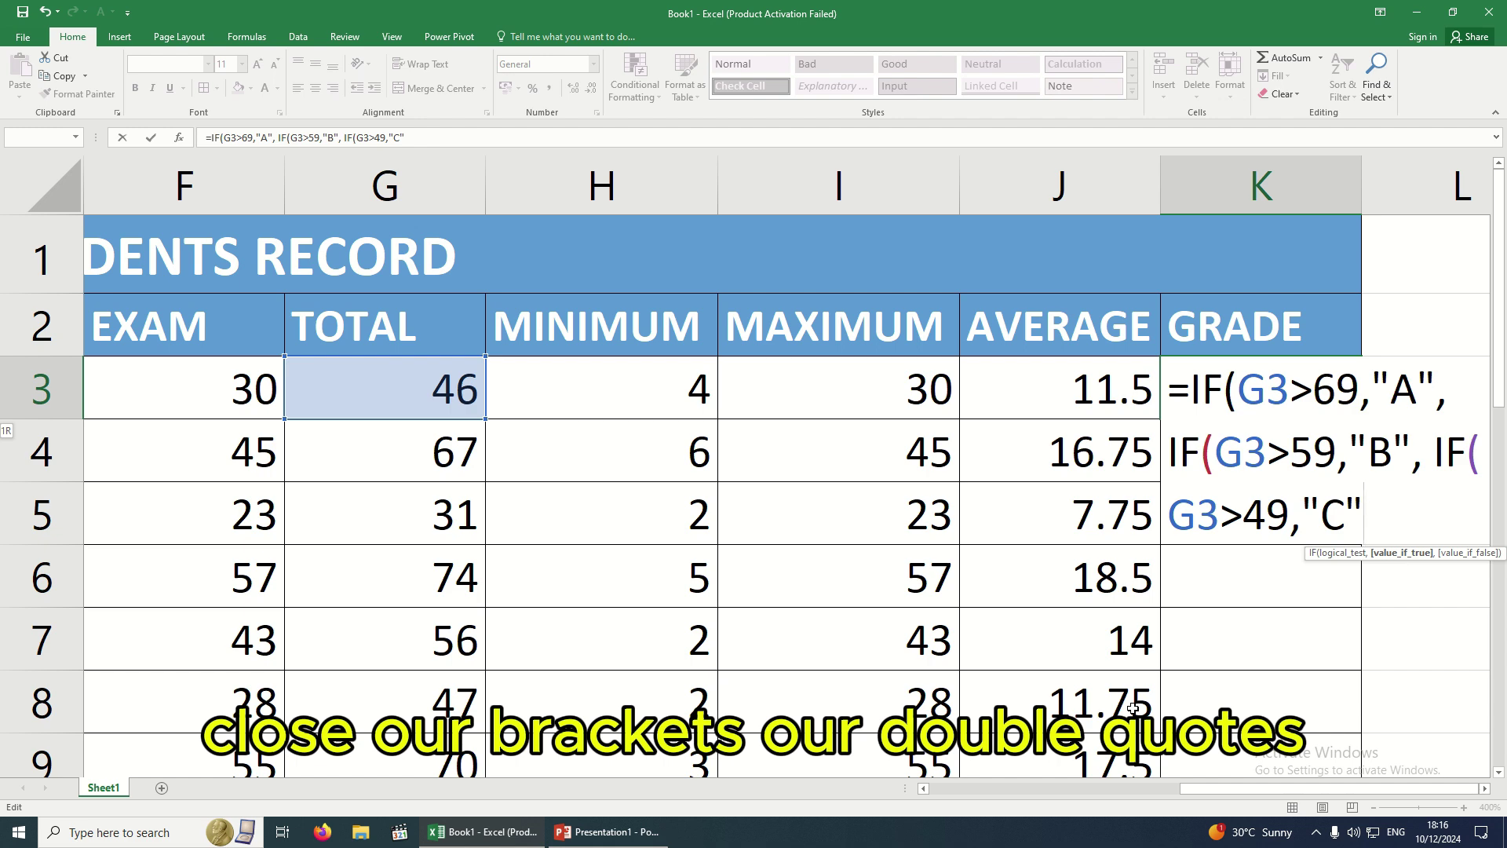
Nest a fourth IF in the K3 formula that returns "D" when G3 is greater than 39
text(,IF)
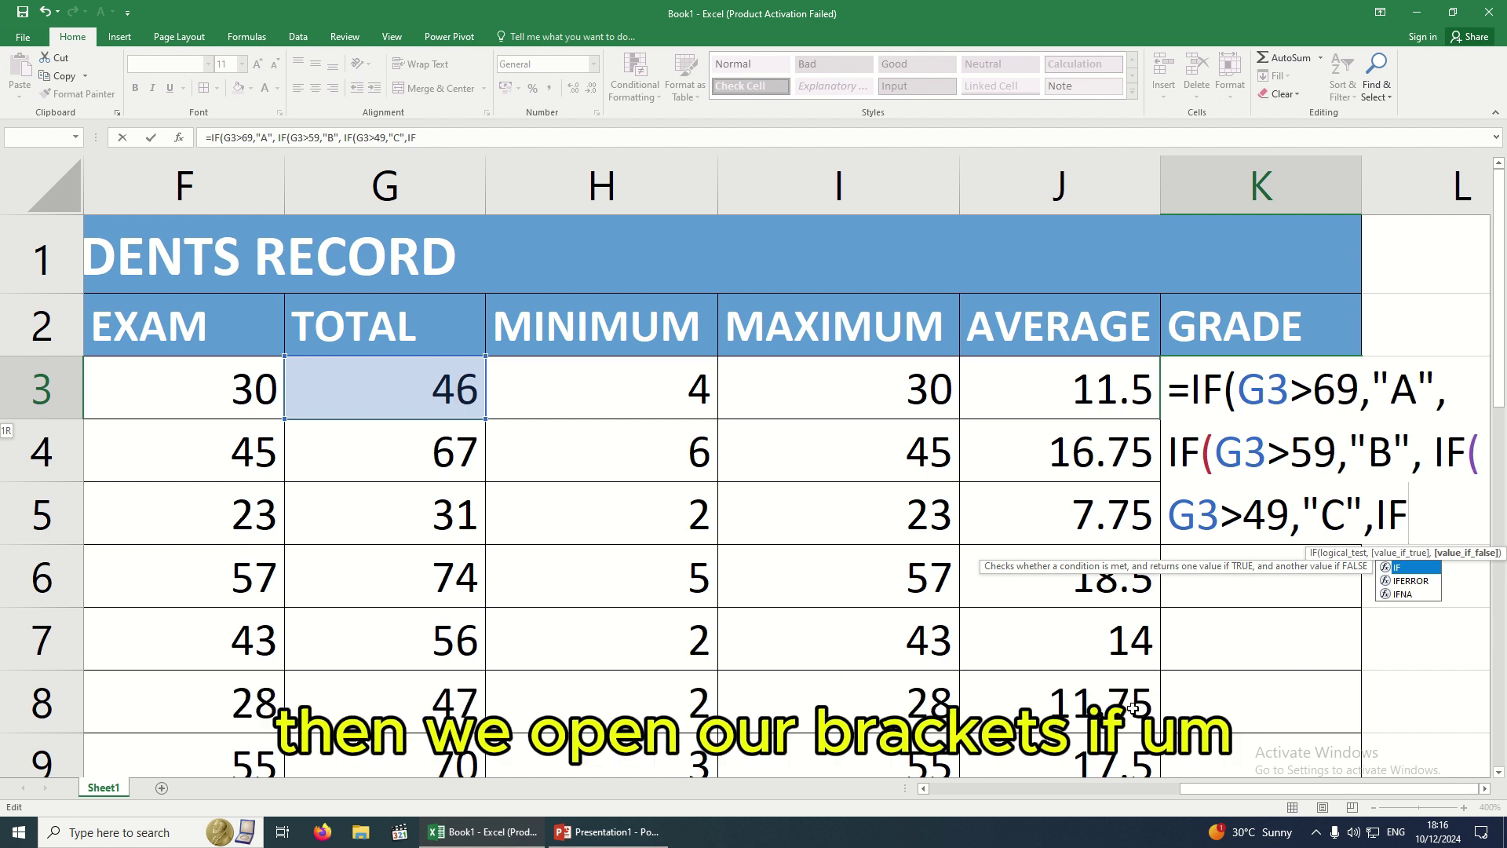
text(()
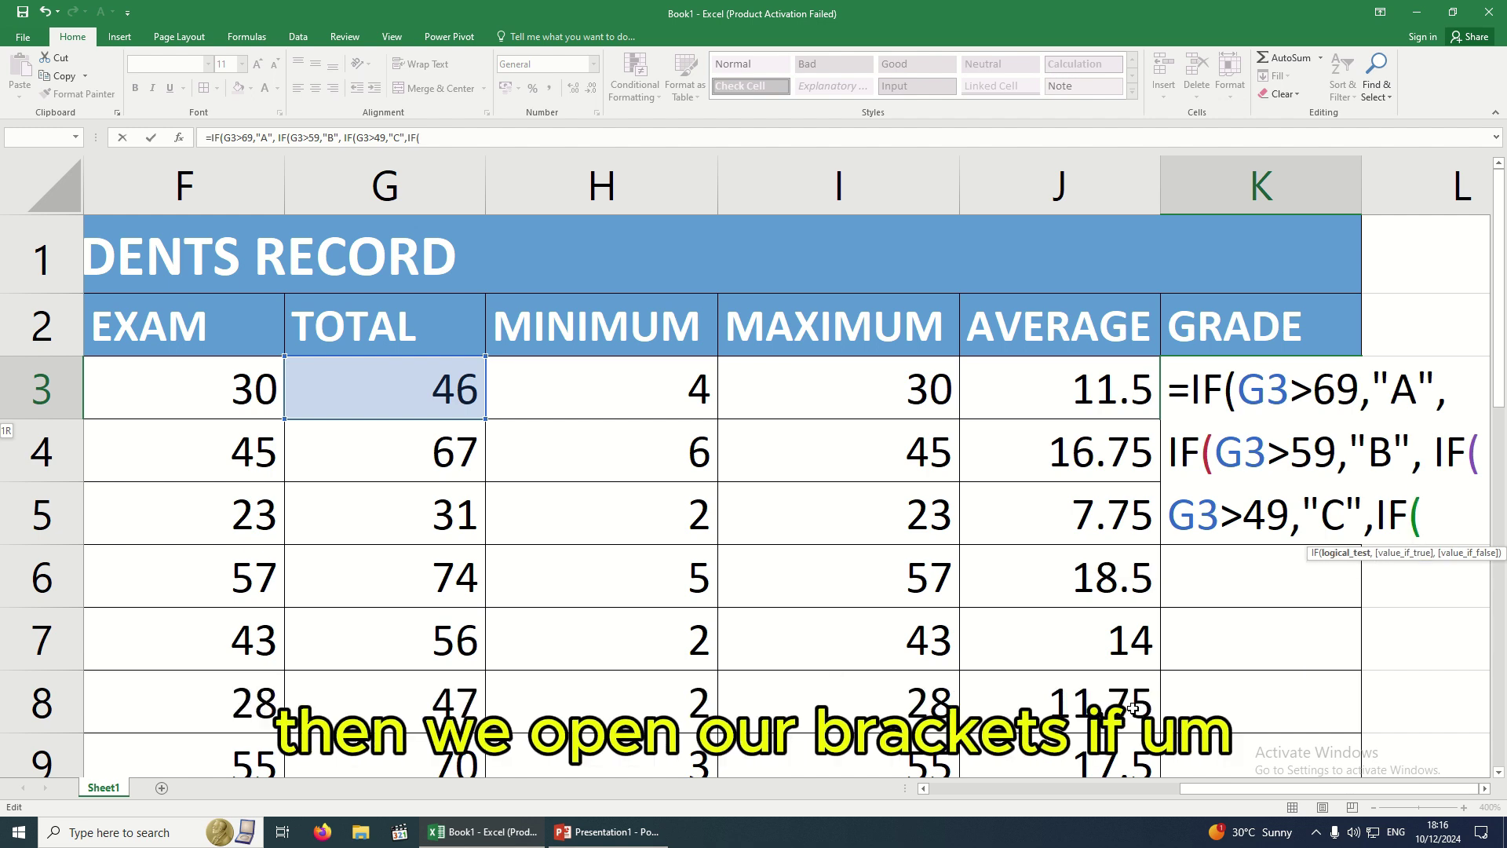
text(G3)
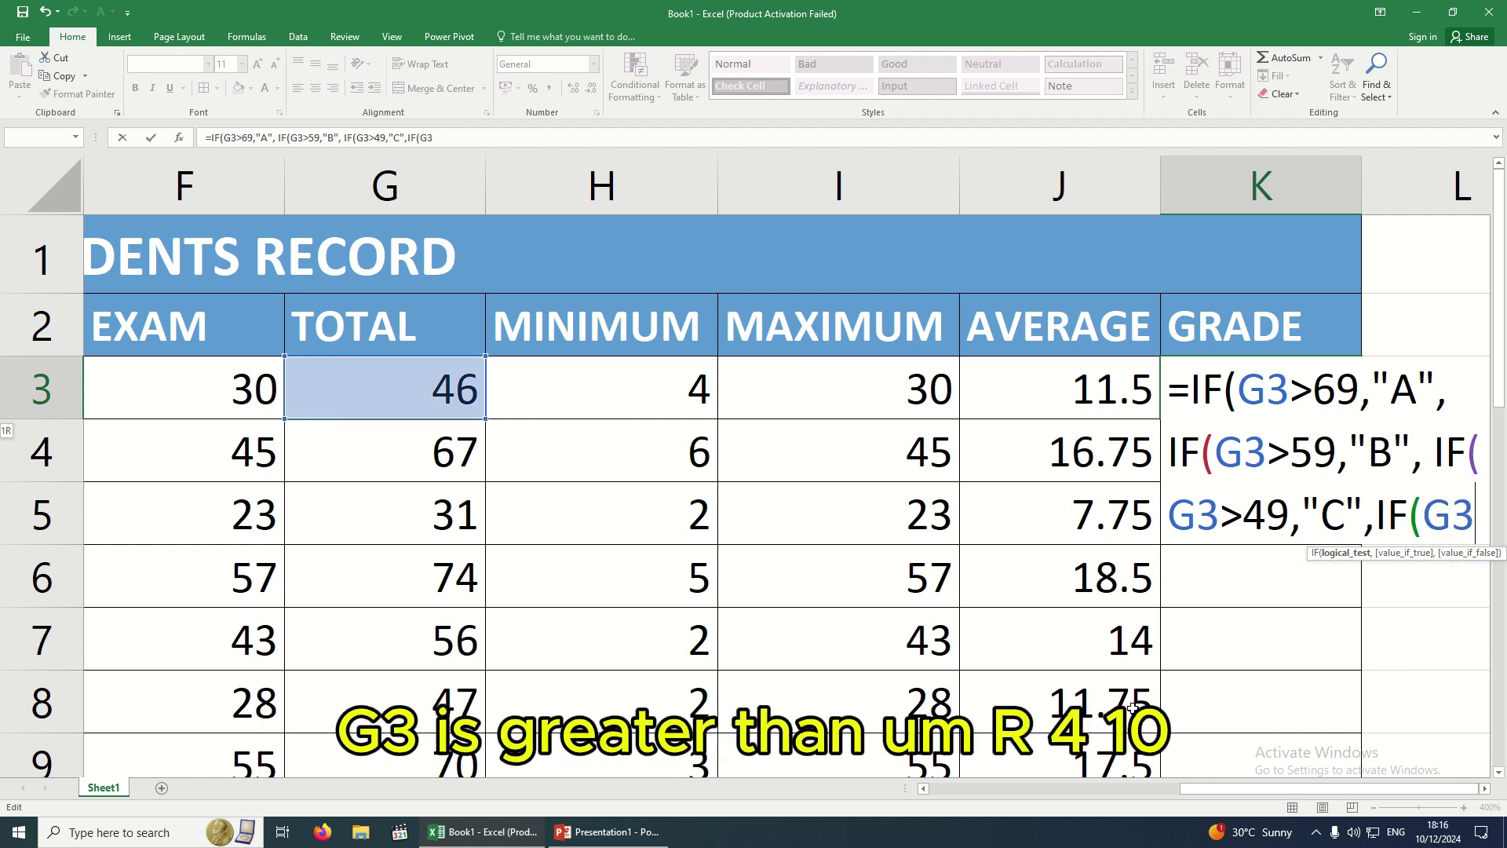
text(>)
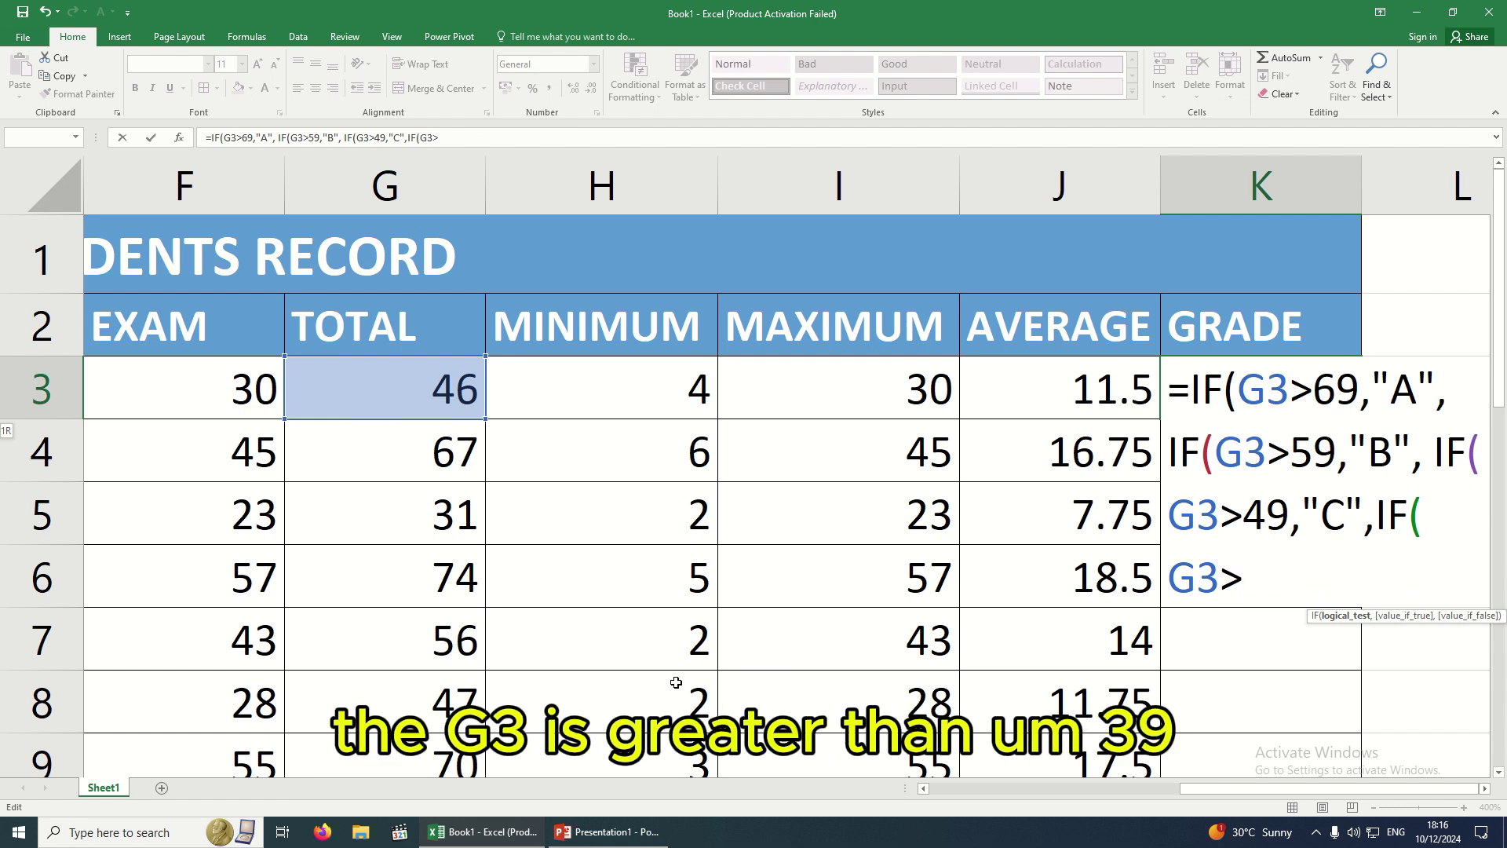
text(39)
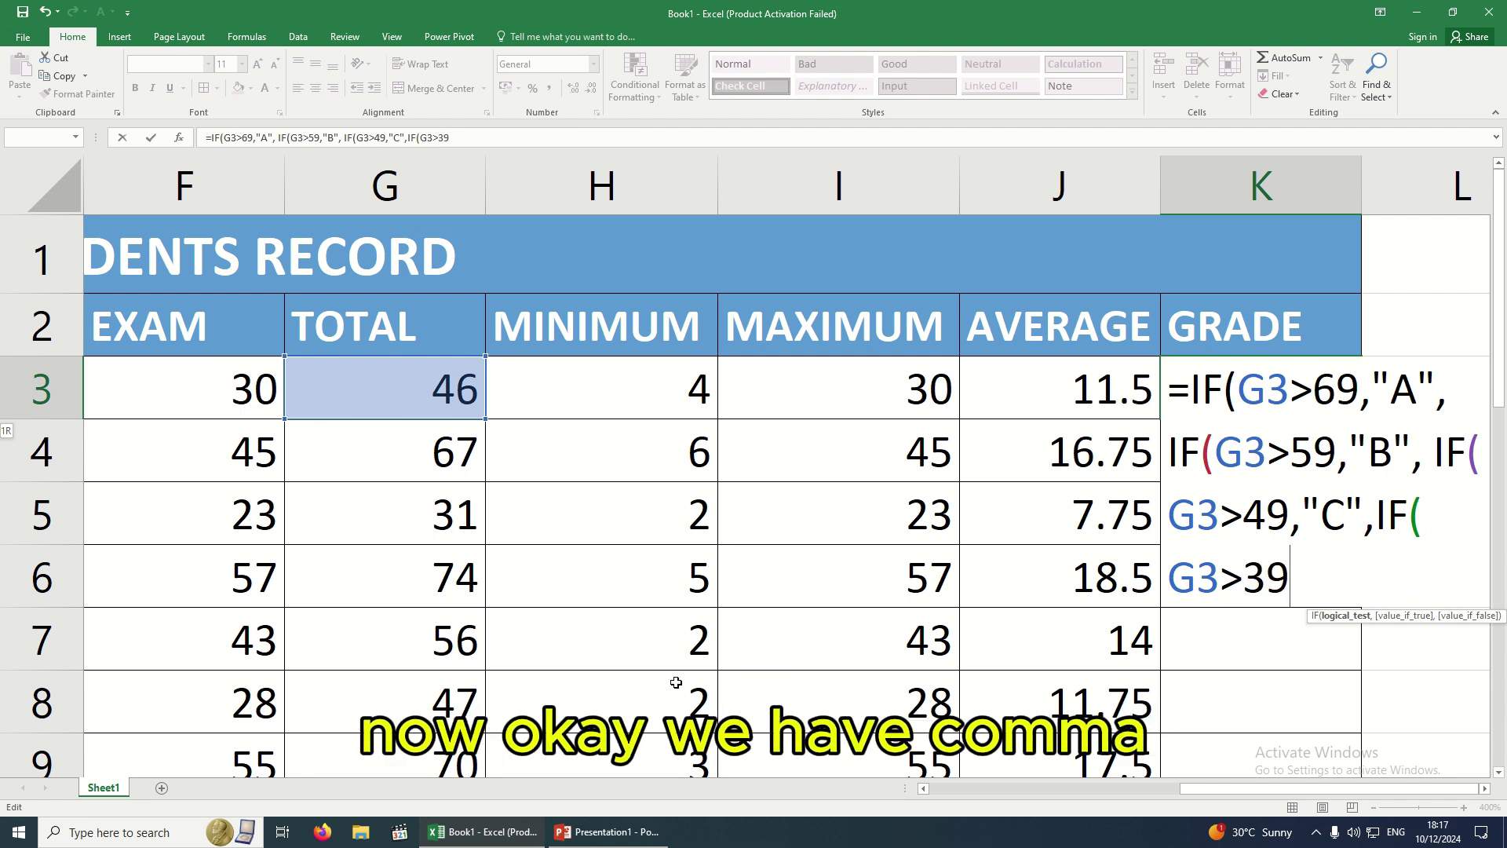
text(,)
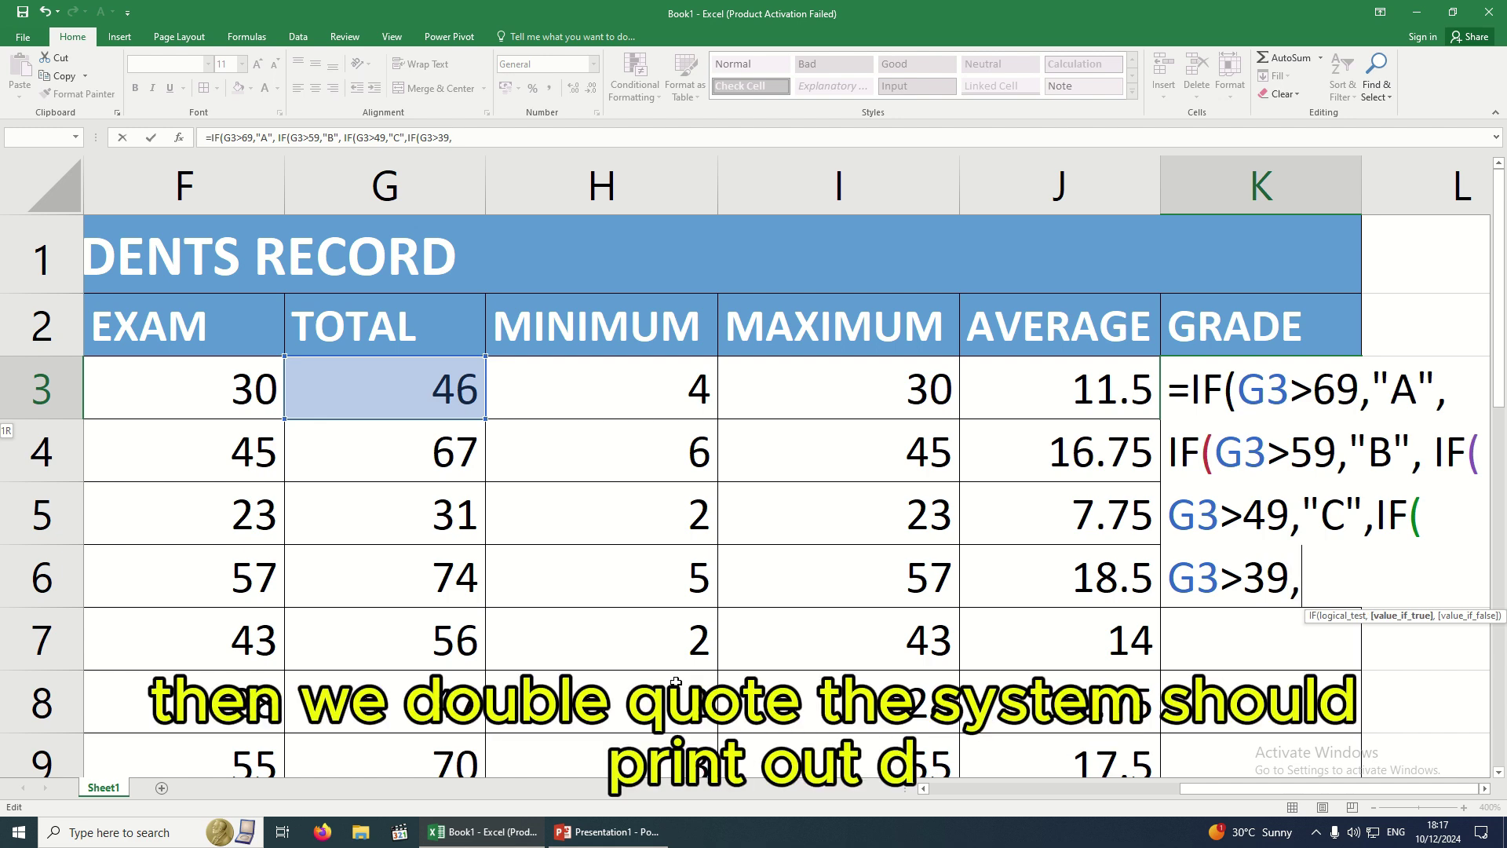
text("D")
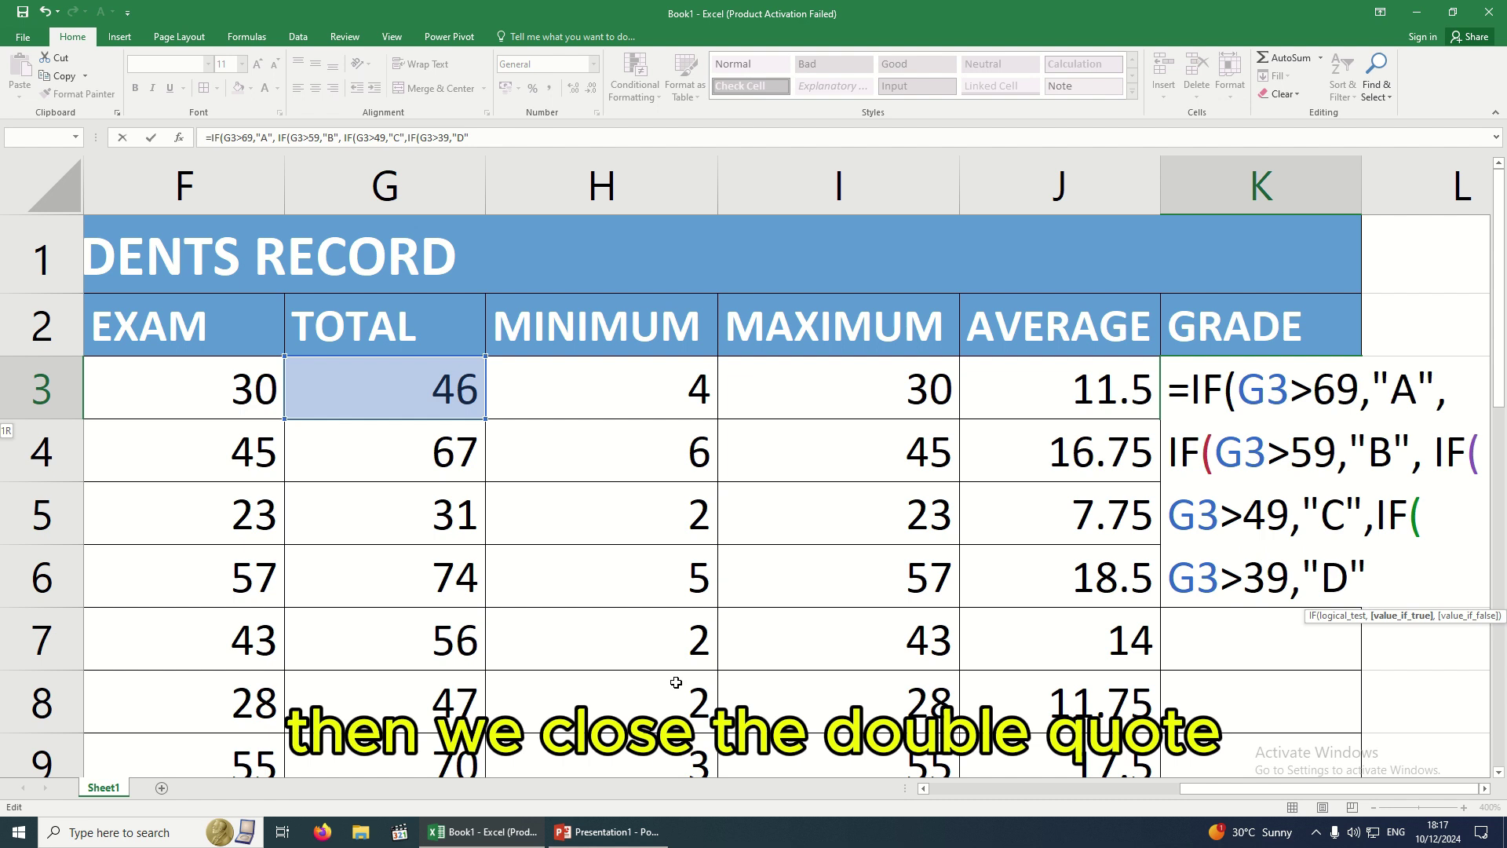
Add "F" as the final value if false, close all four brackets and enter the K3 grade formula
text(,)
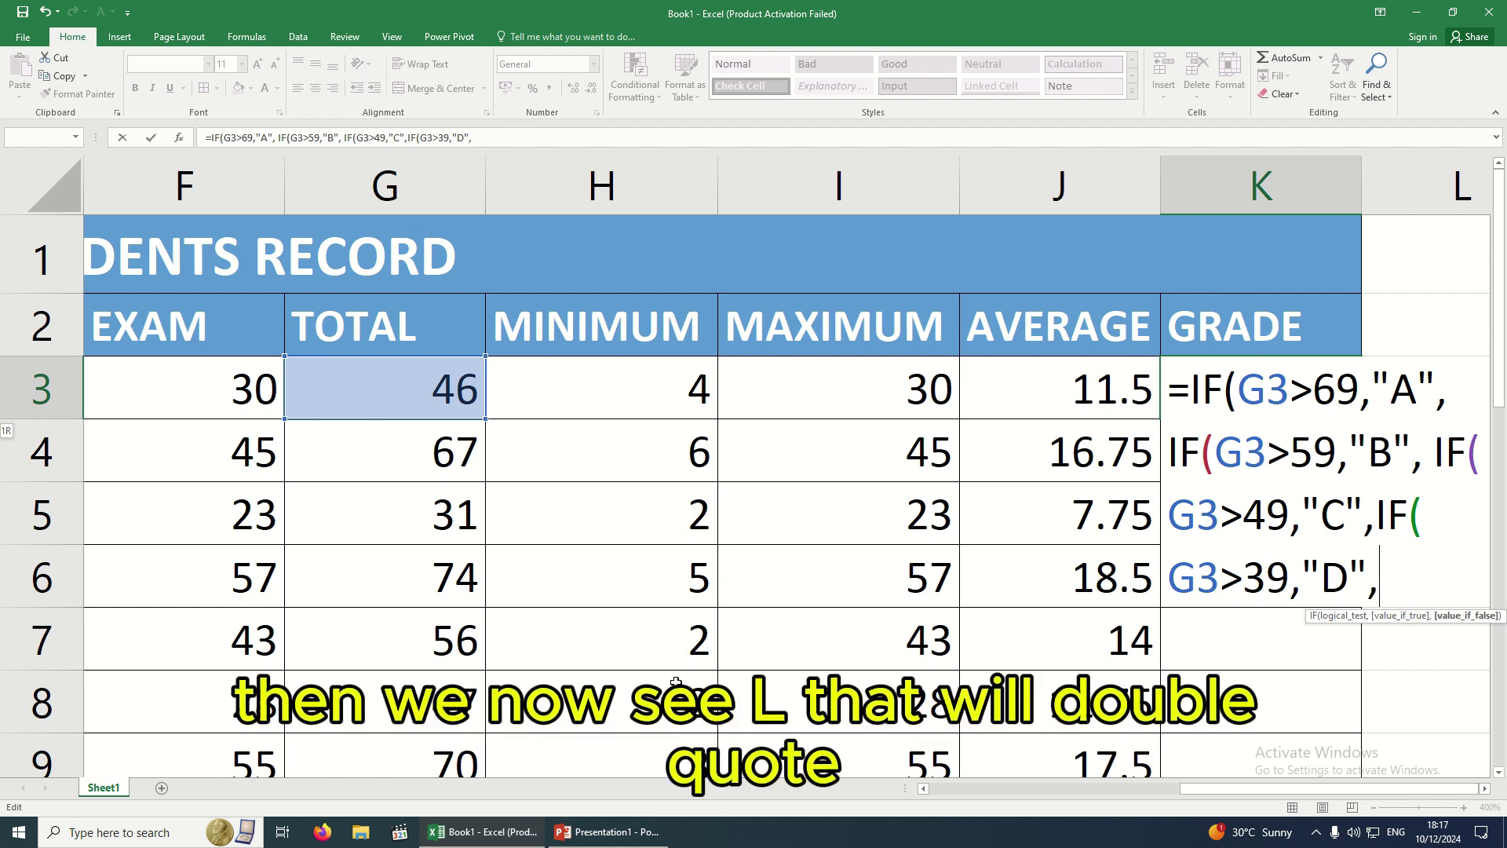
text("FAIL)
key(BackSpace)
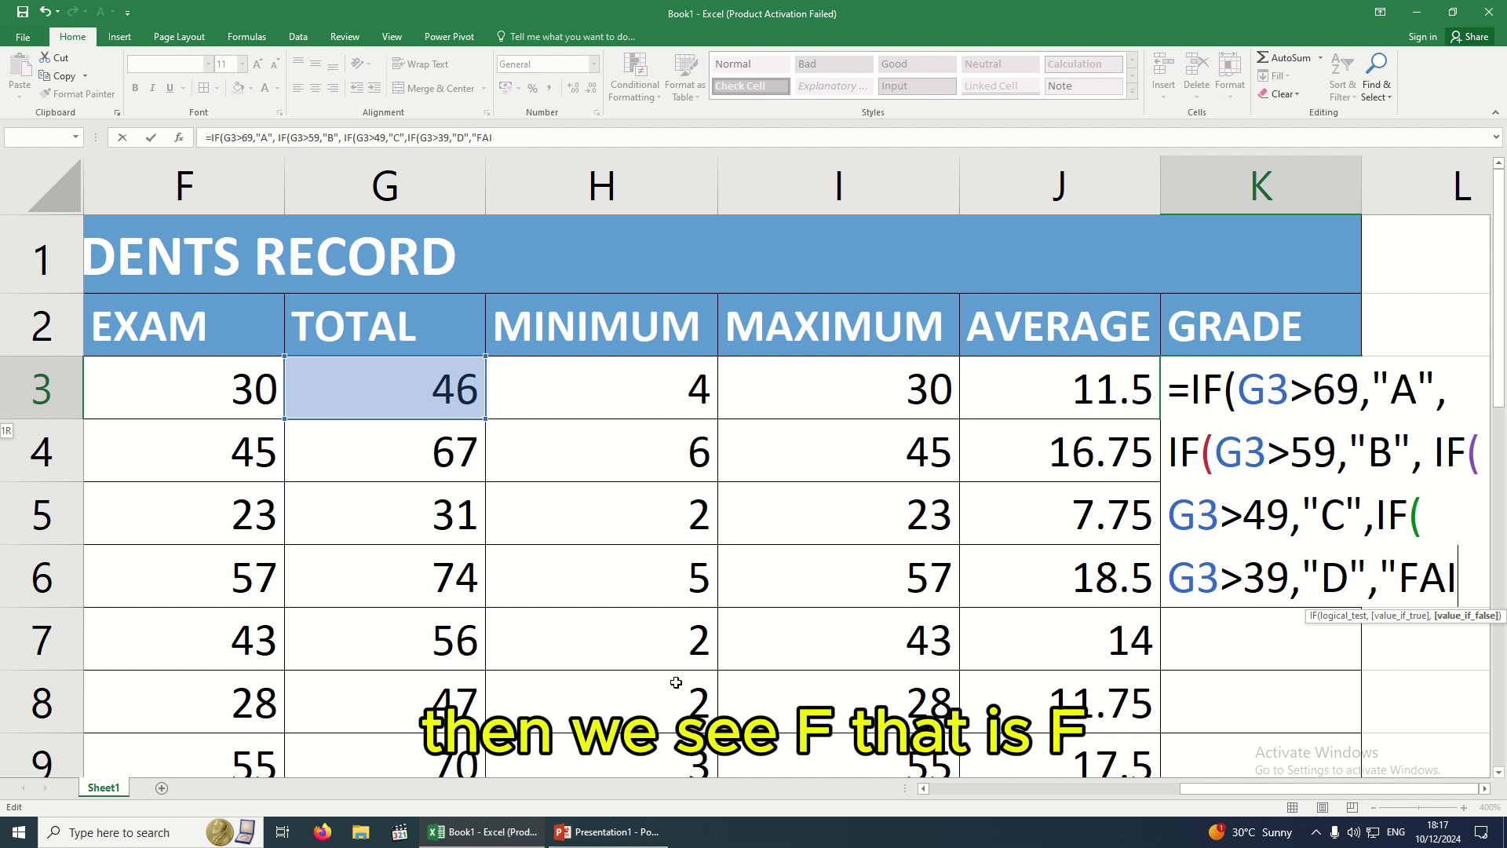
key(BackSpace)
key(BackSpace)
text(")
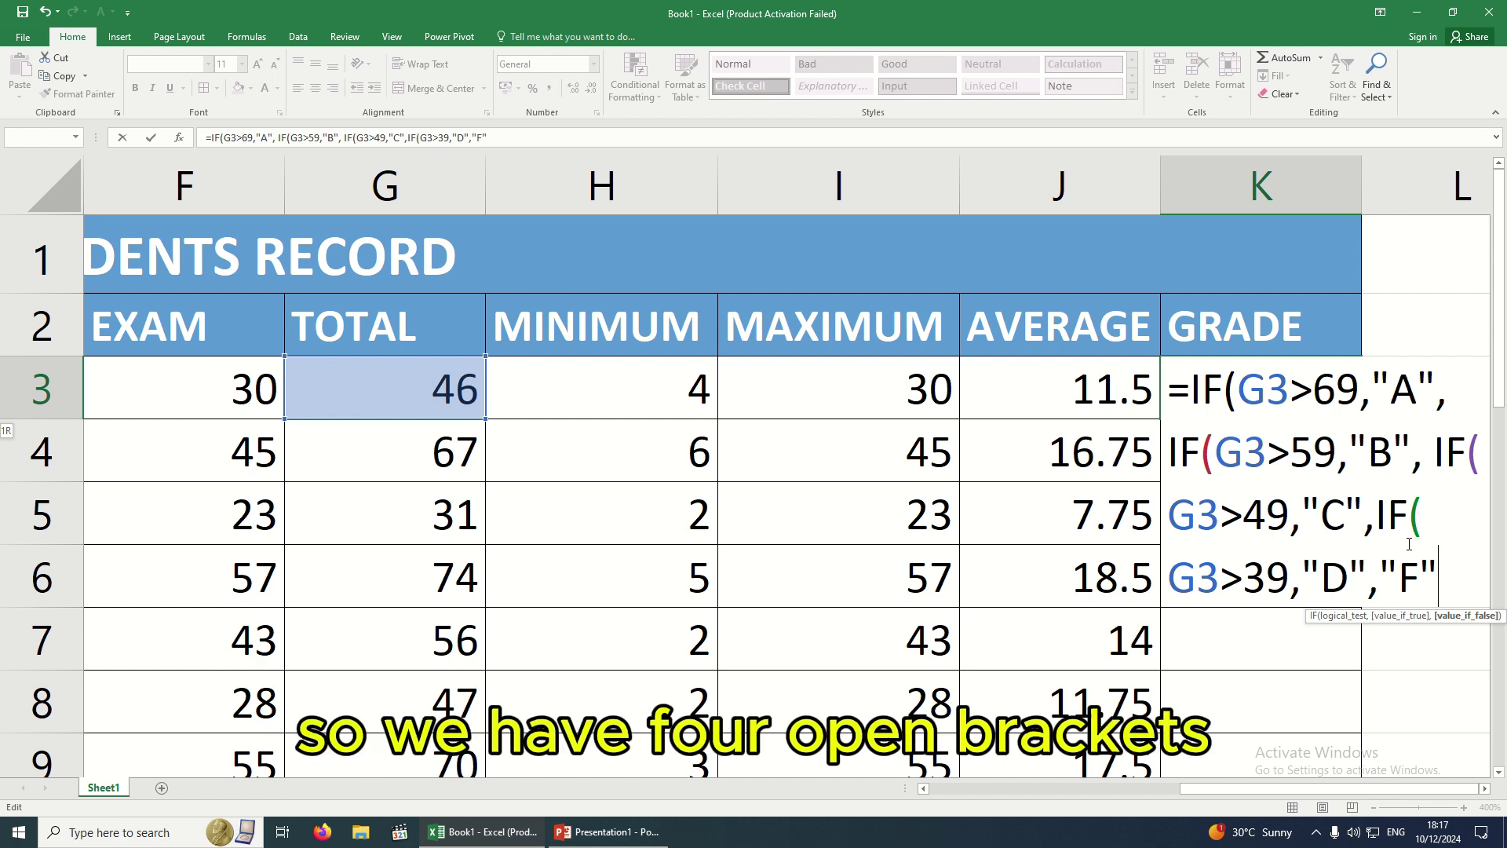
text())
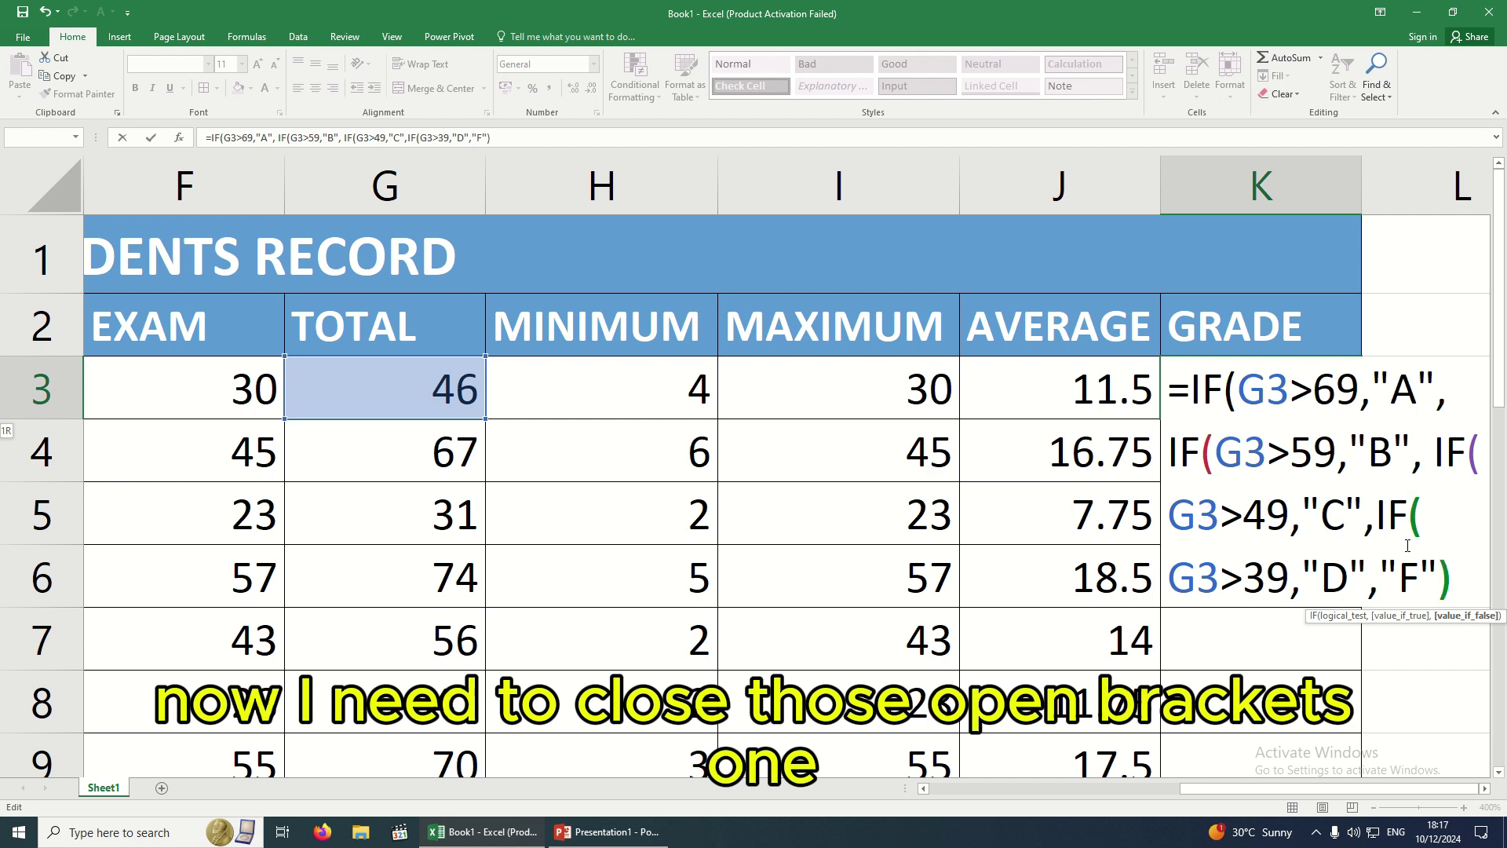
text()))
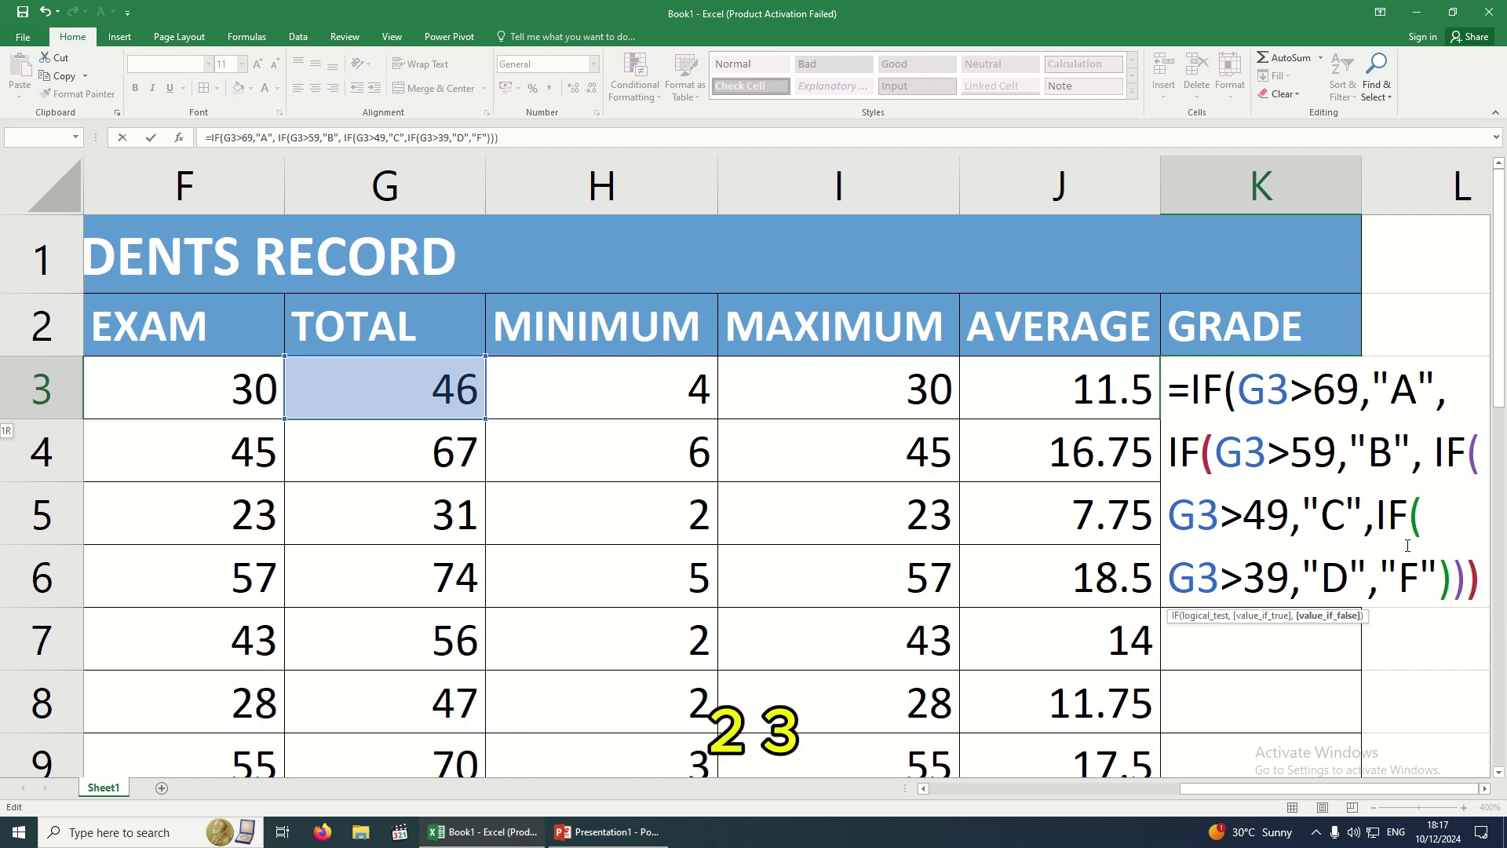
text())
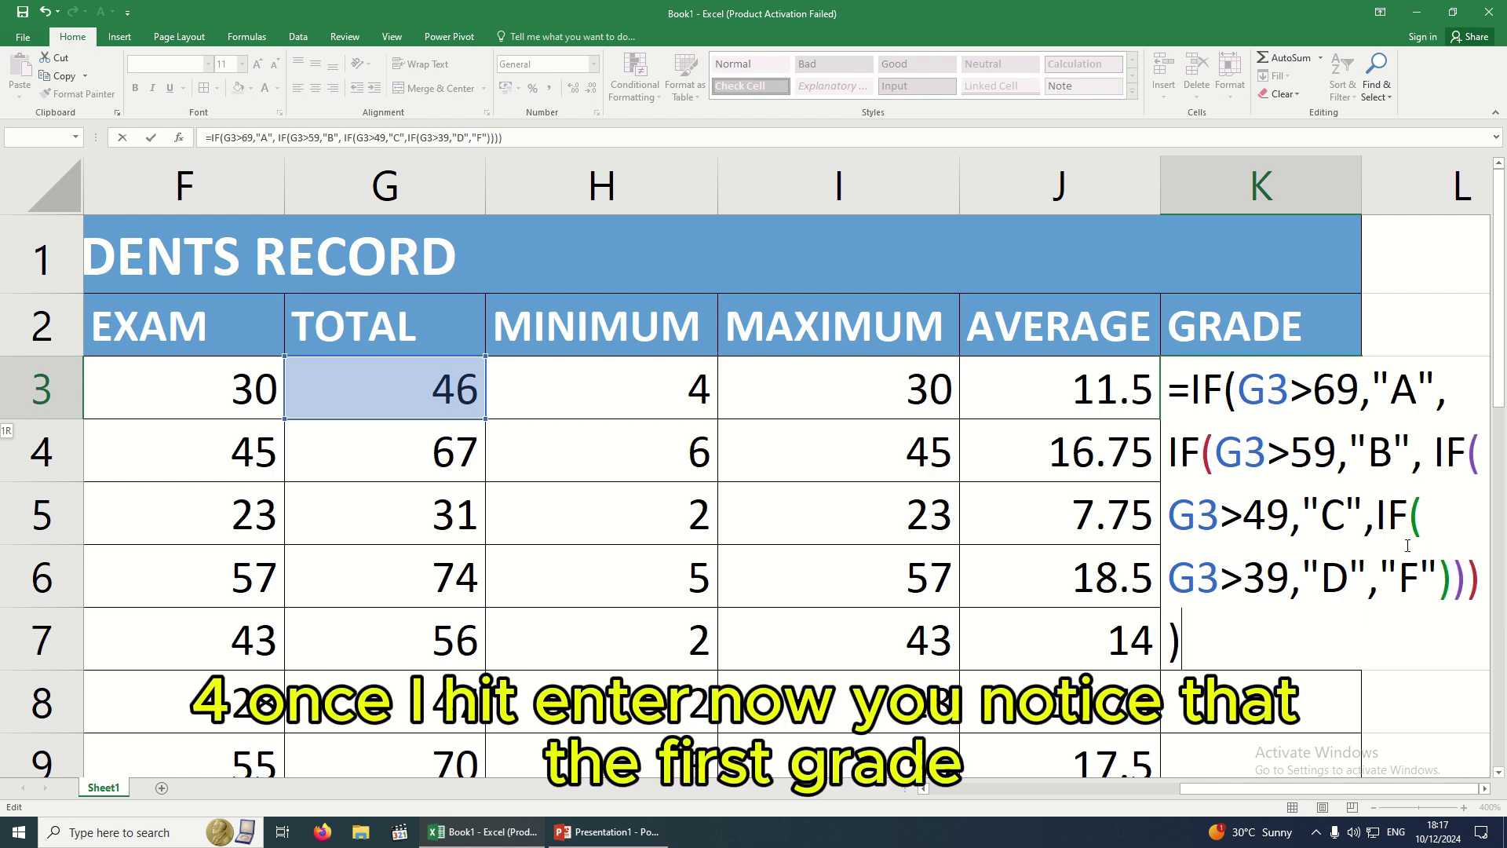
key(Return)
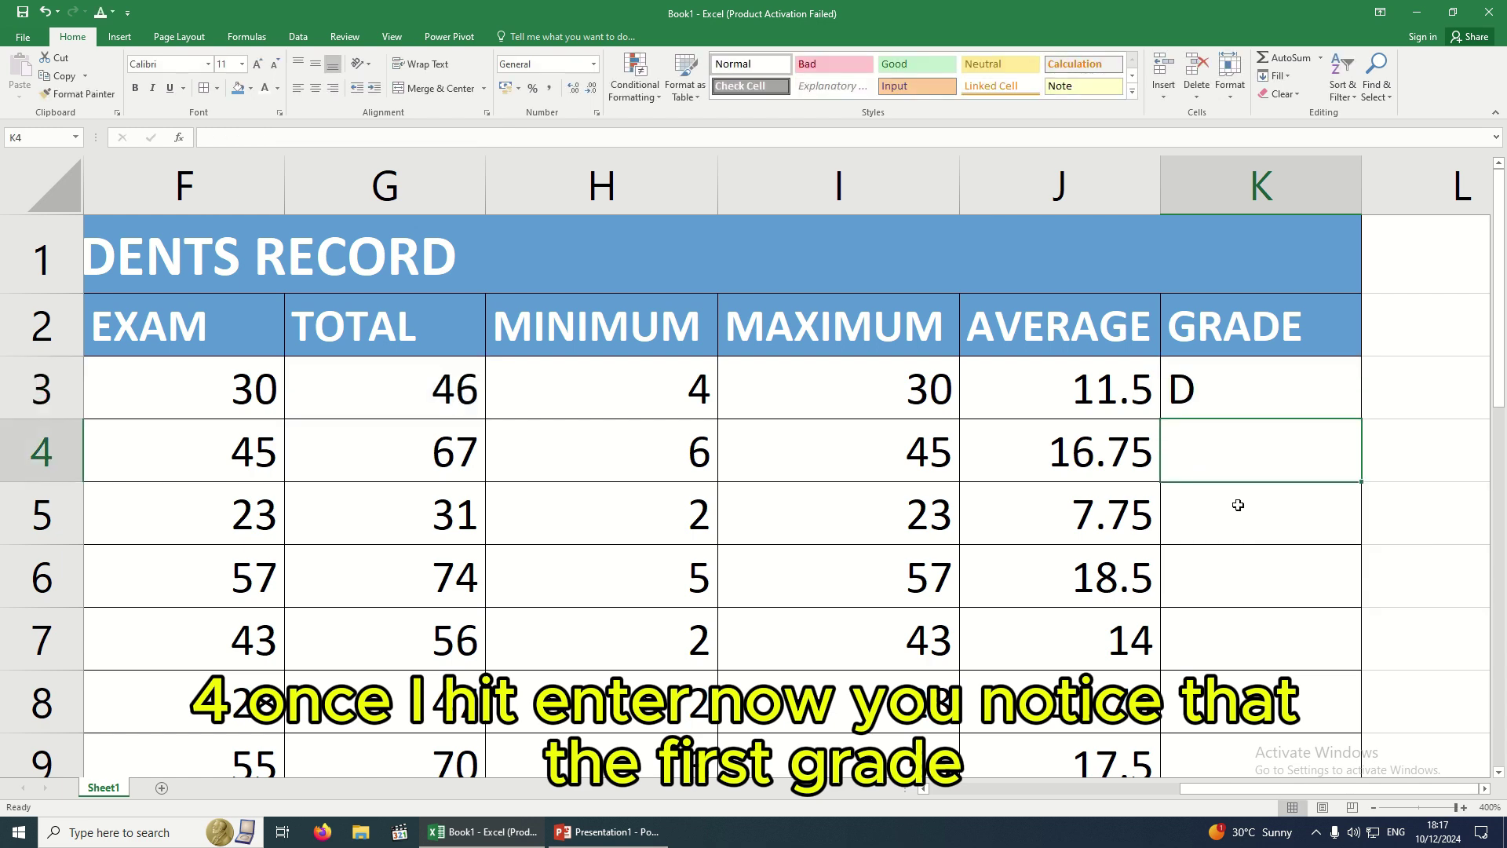
Check the K3 grade against the grade key and fill its formula down the Grade column to K12
click(1238, 398)
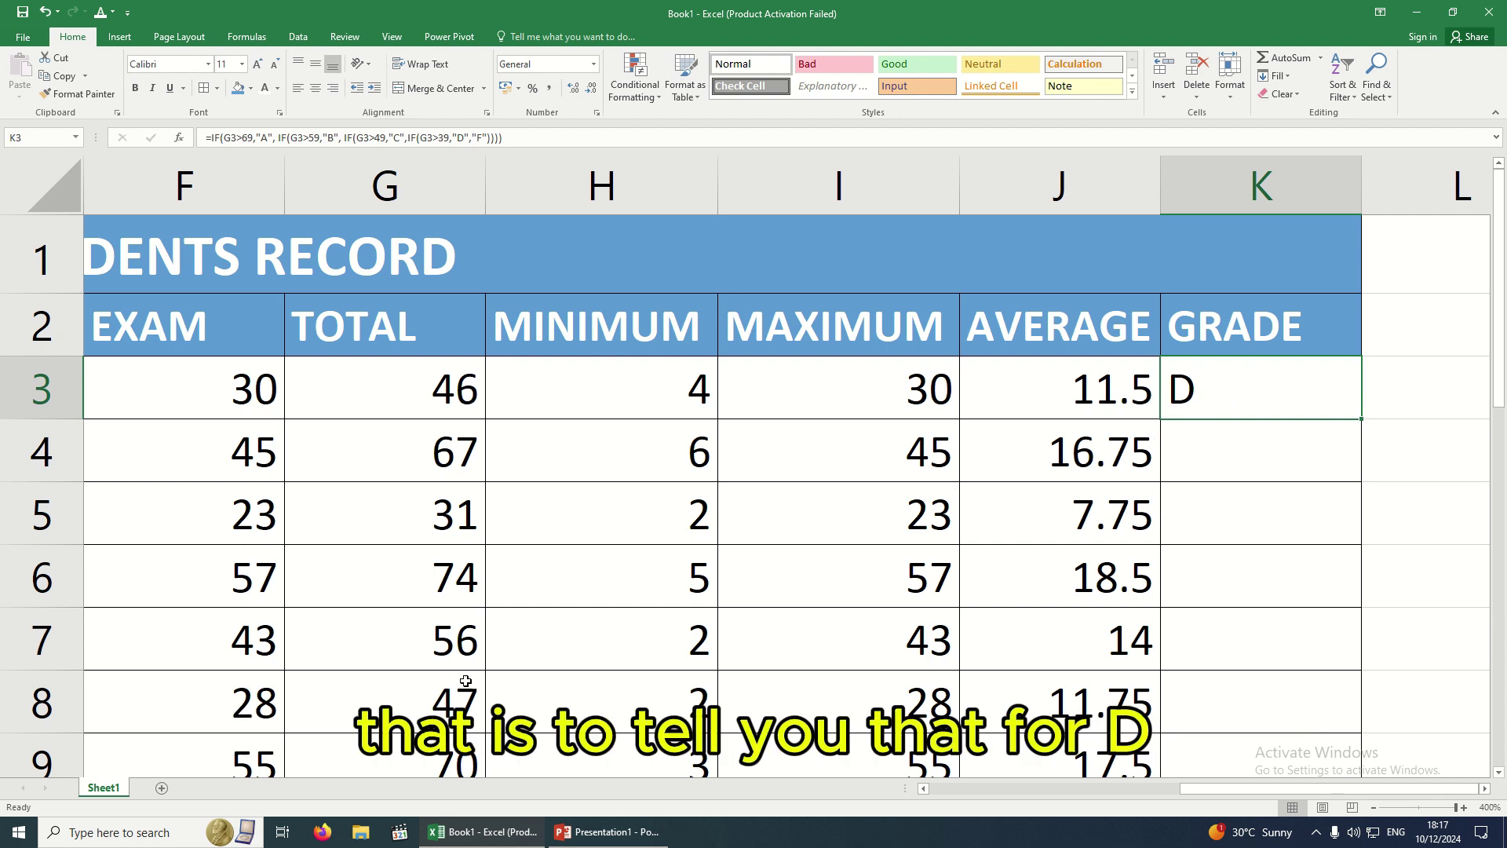
scroll(475, 695, down, 3)
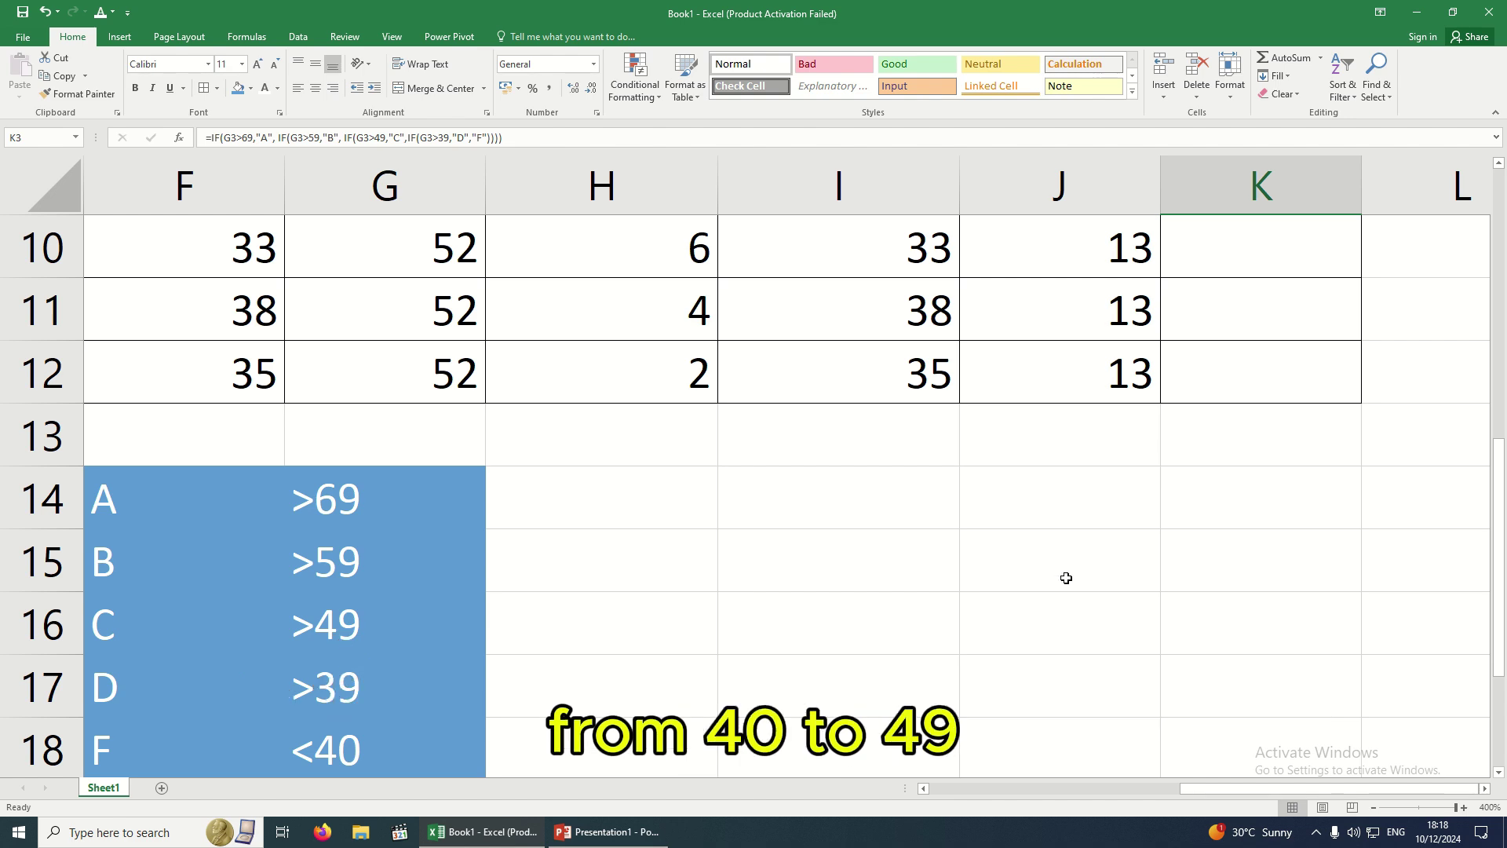
scroll(1066, 578, up, 3)
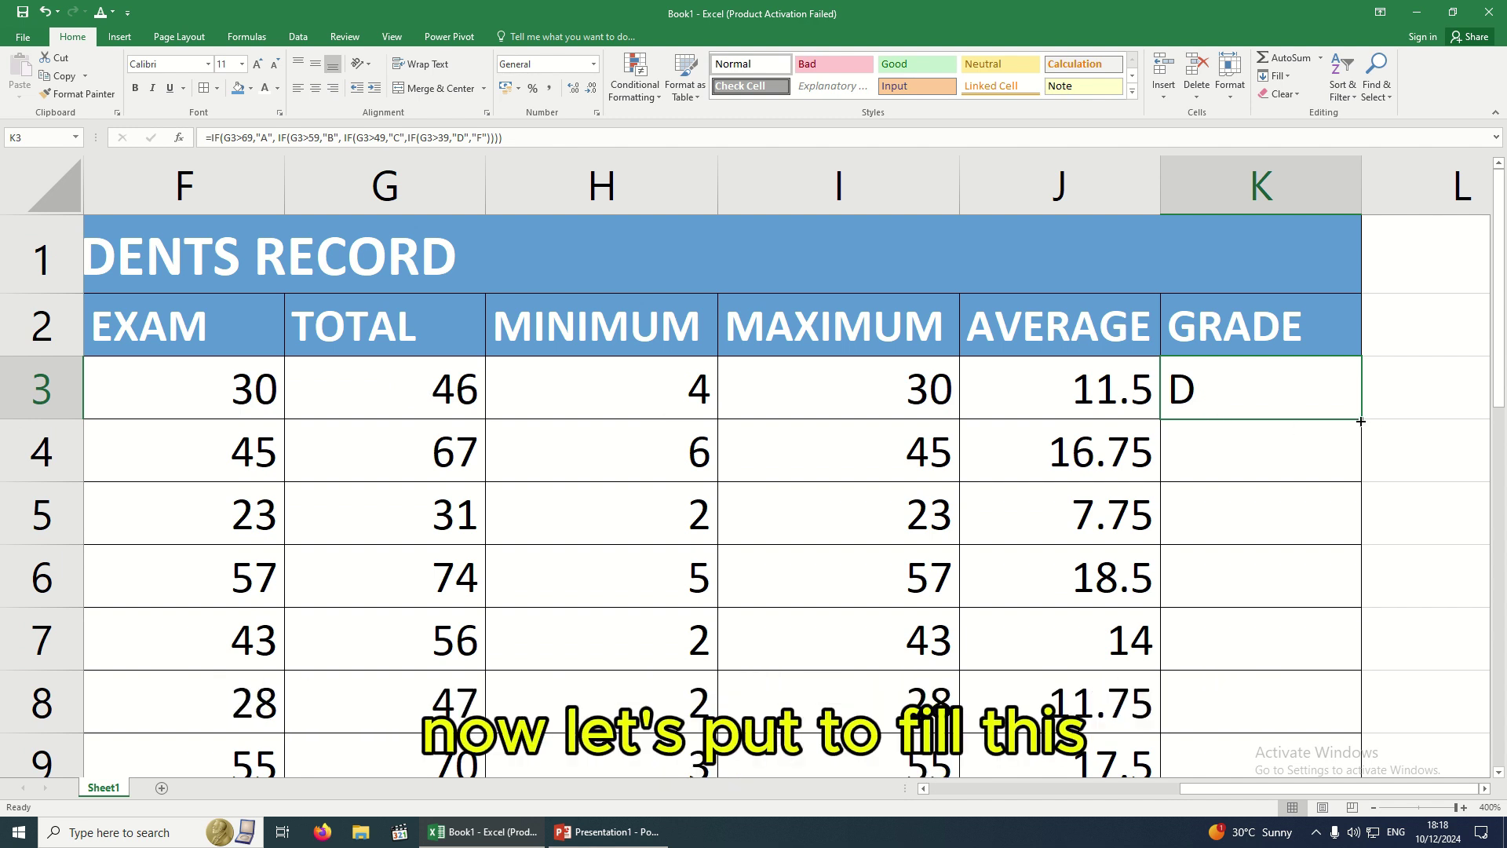
drag(1364, 421, 1302, 659)
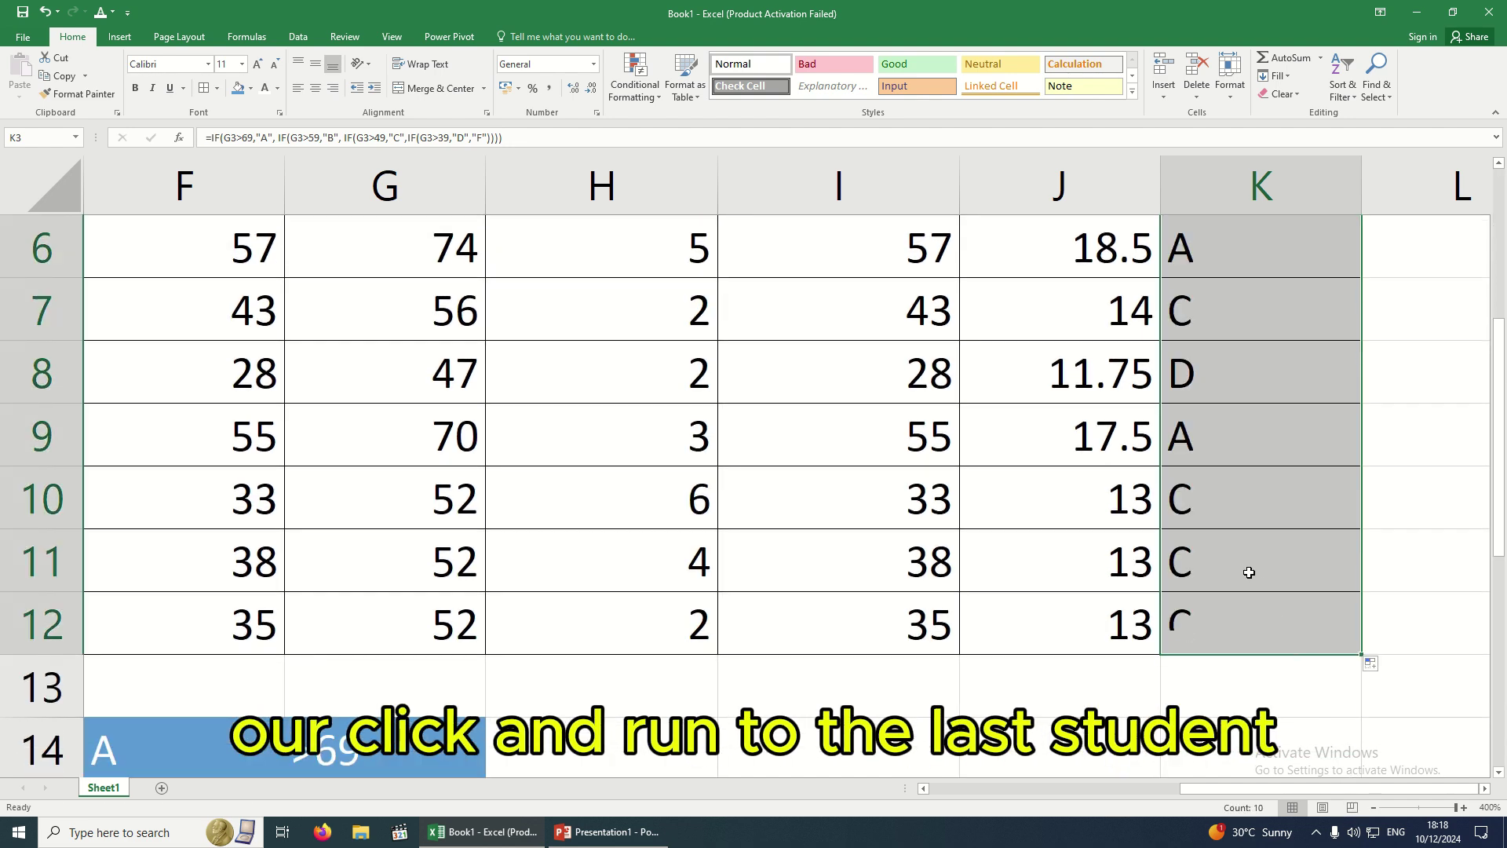
Check the grade in K4 against the student's total in G4 and the thresholds in the grade key
scroll(1270, 571, up, 2)
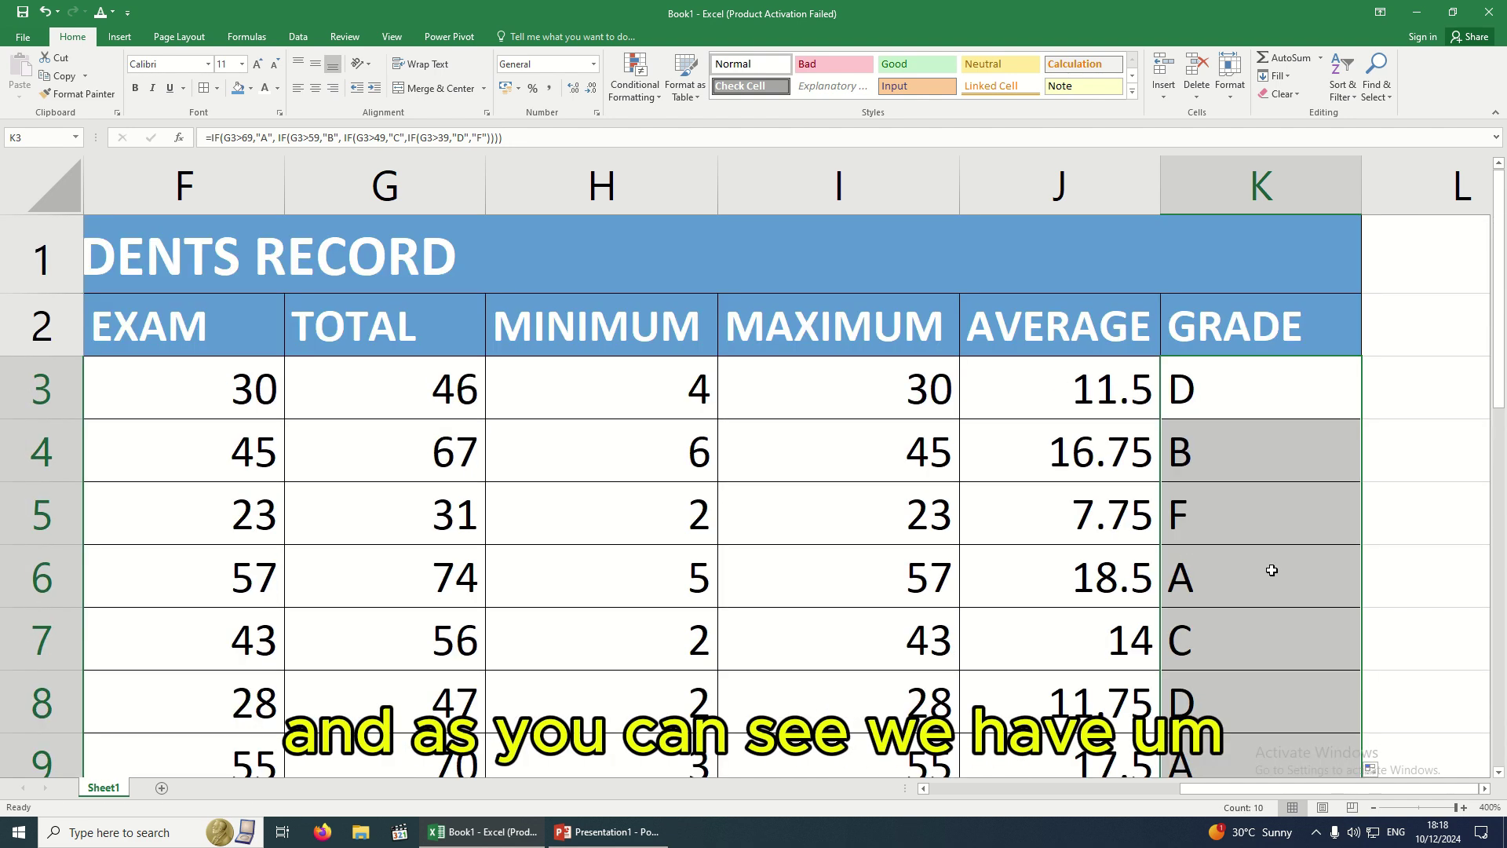
click(1222, 396)
click(1227, 462)
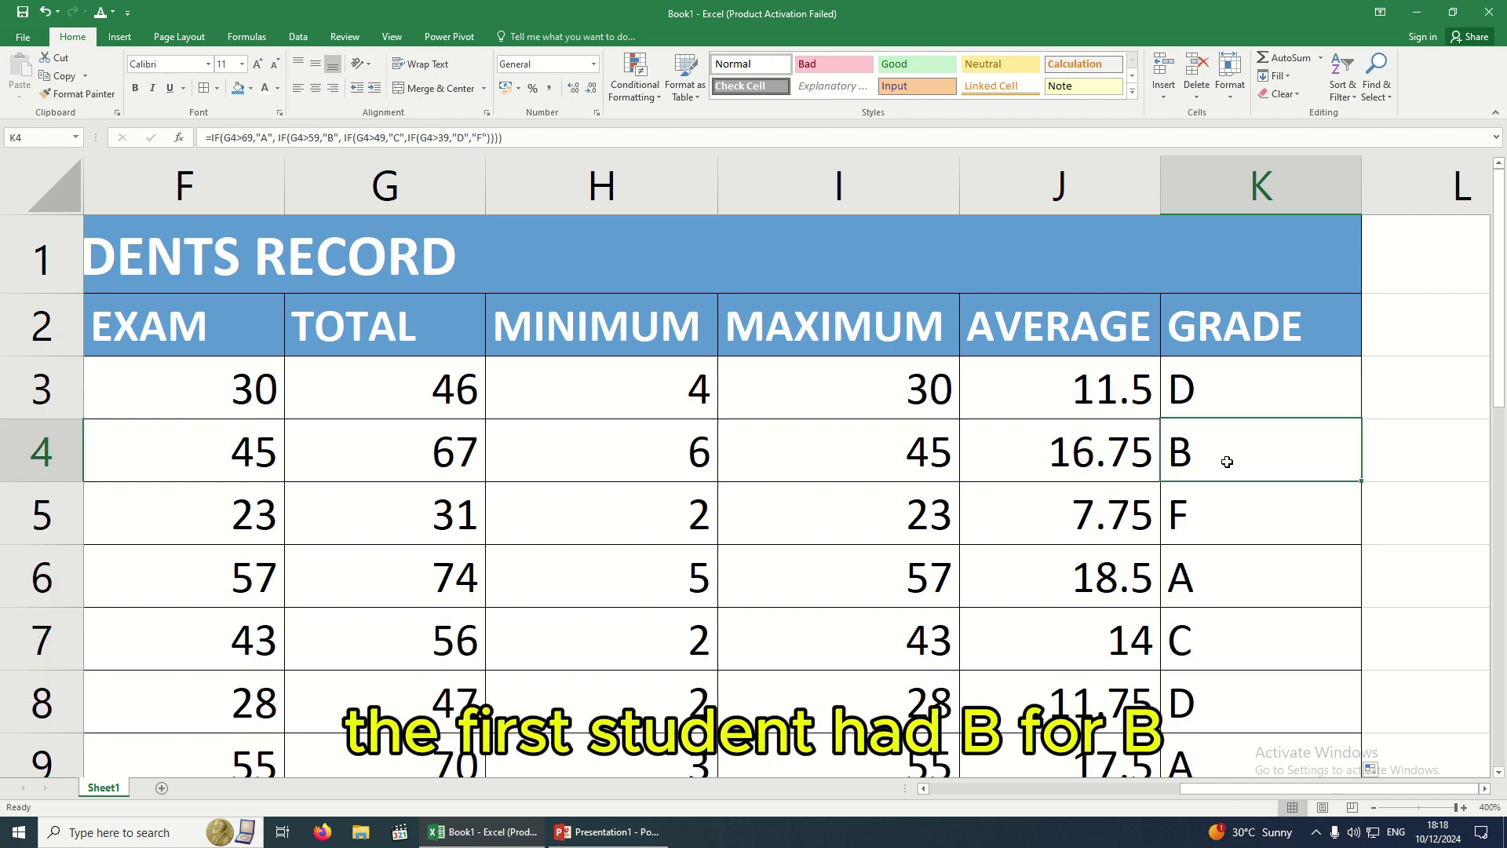
scroll(439, 449, down, 5)
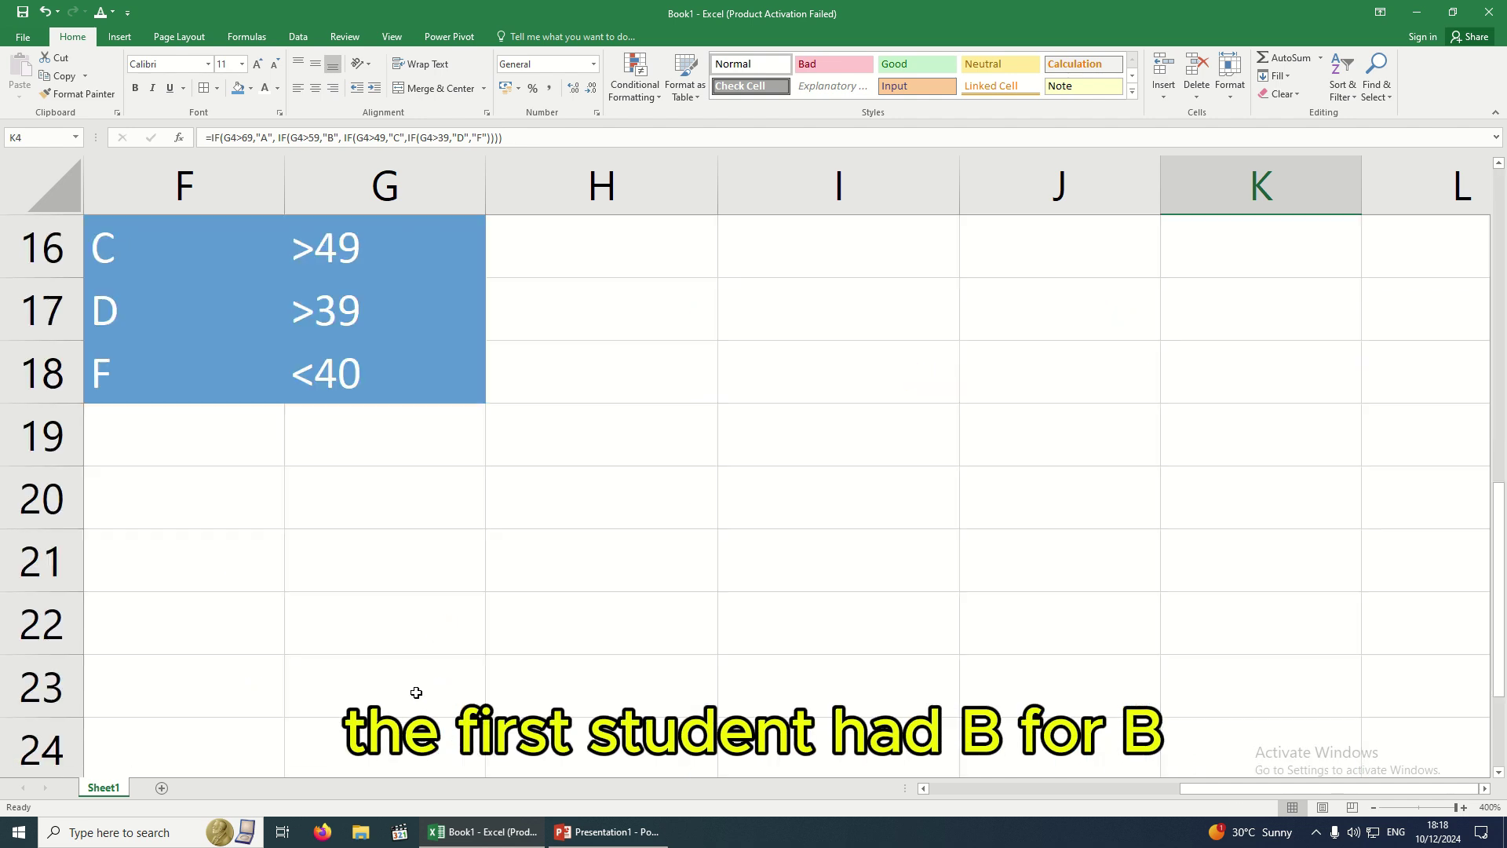
scroll(306, 508, up, 2)
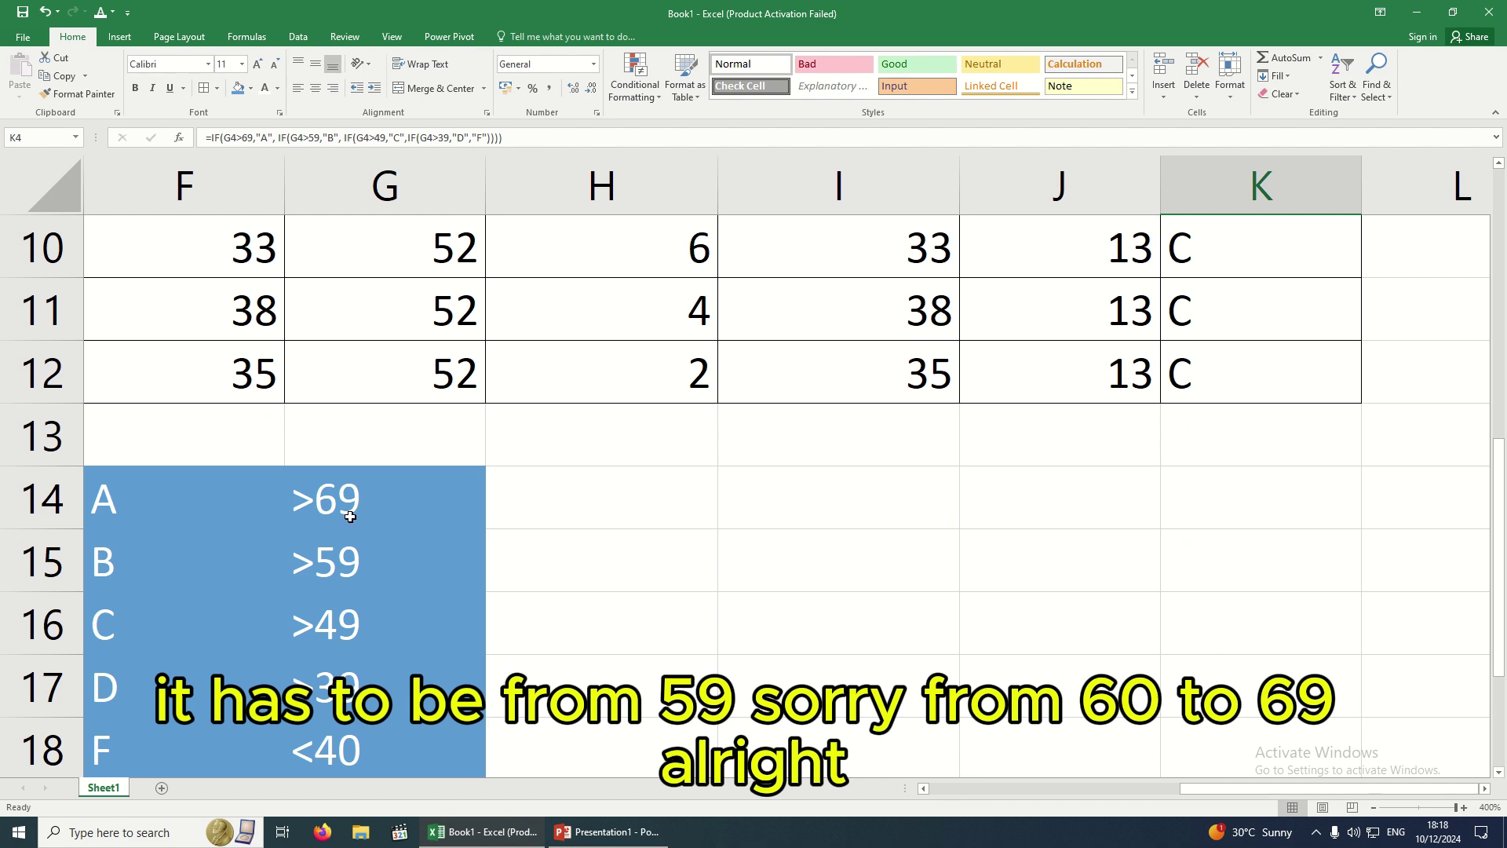
scroll(496, 544, up, 3)
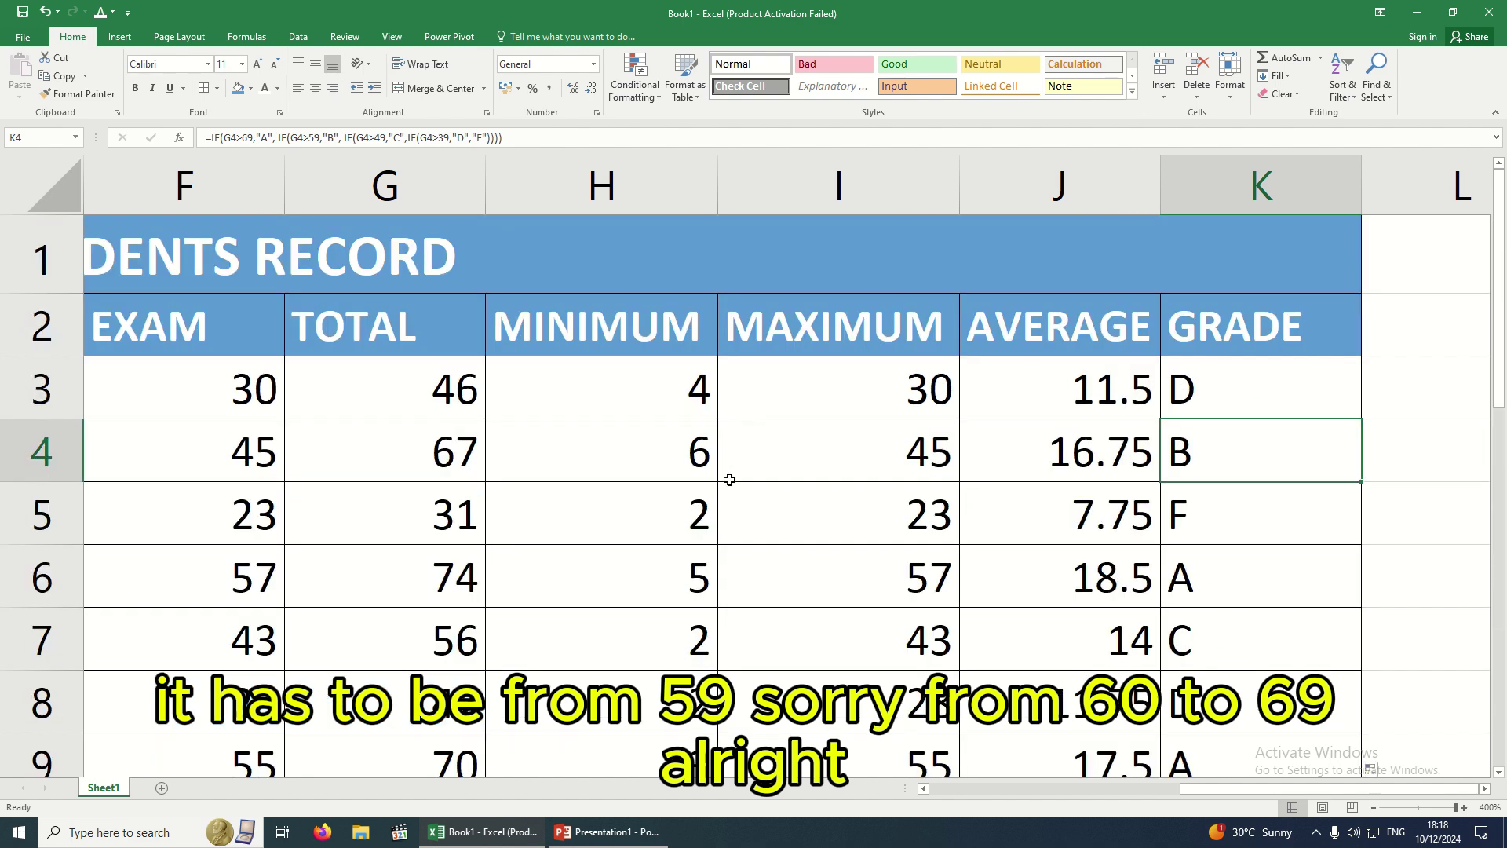
click(437, 460)
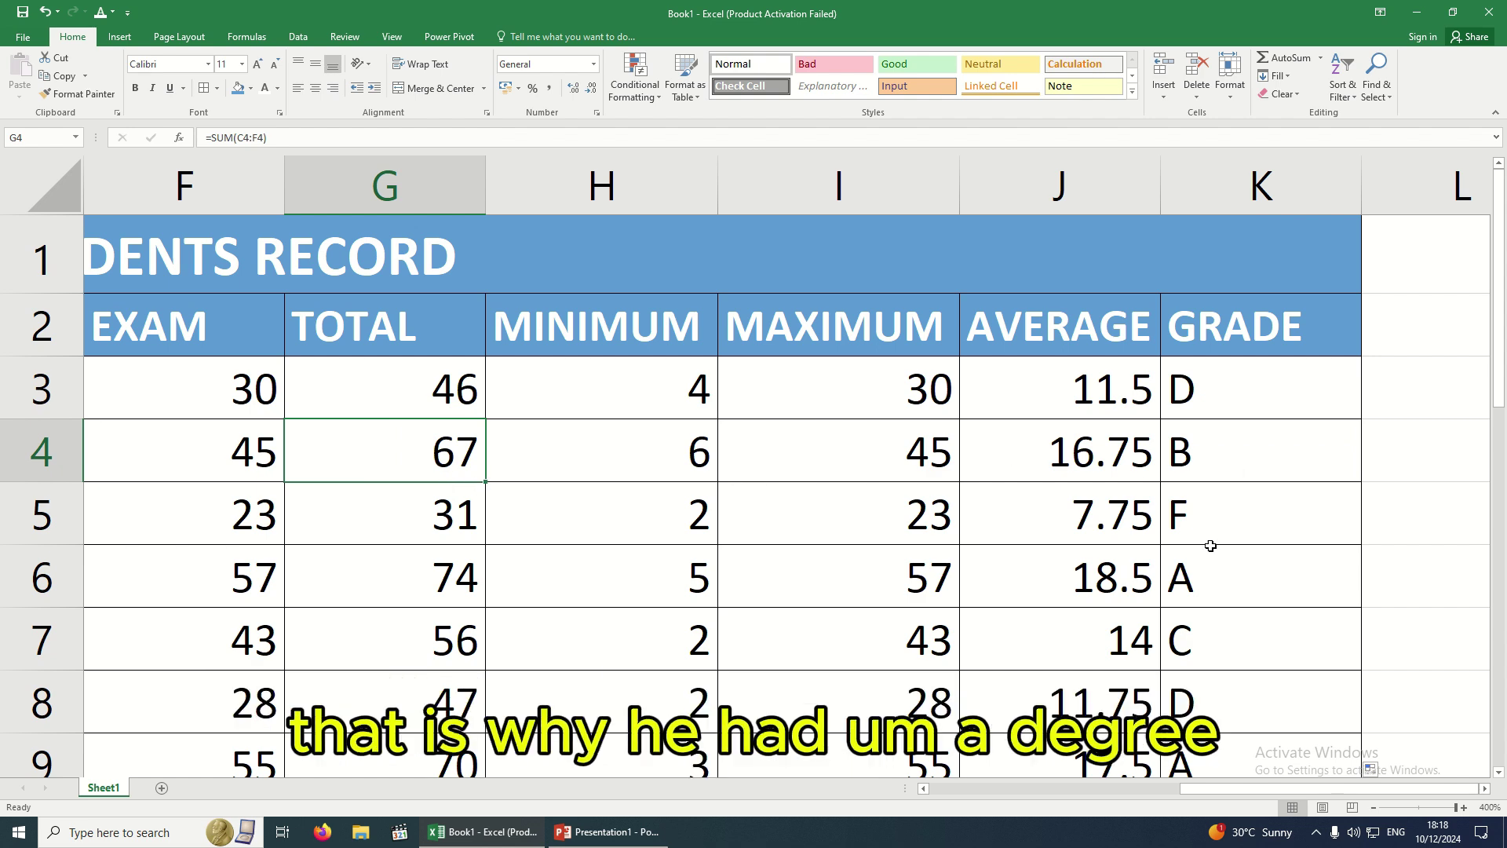
Check the grade in K5 against the student's total in G5 and the F threshold in the grade key
click(1198, 518)
click(442, 522)
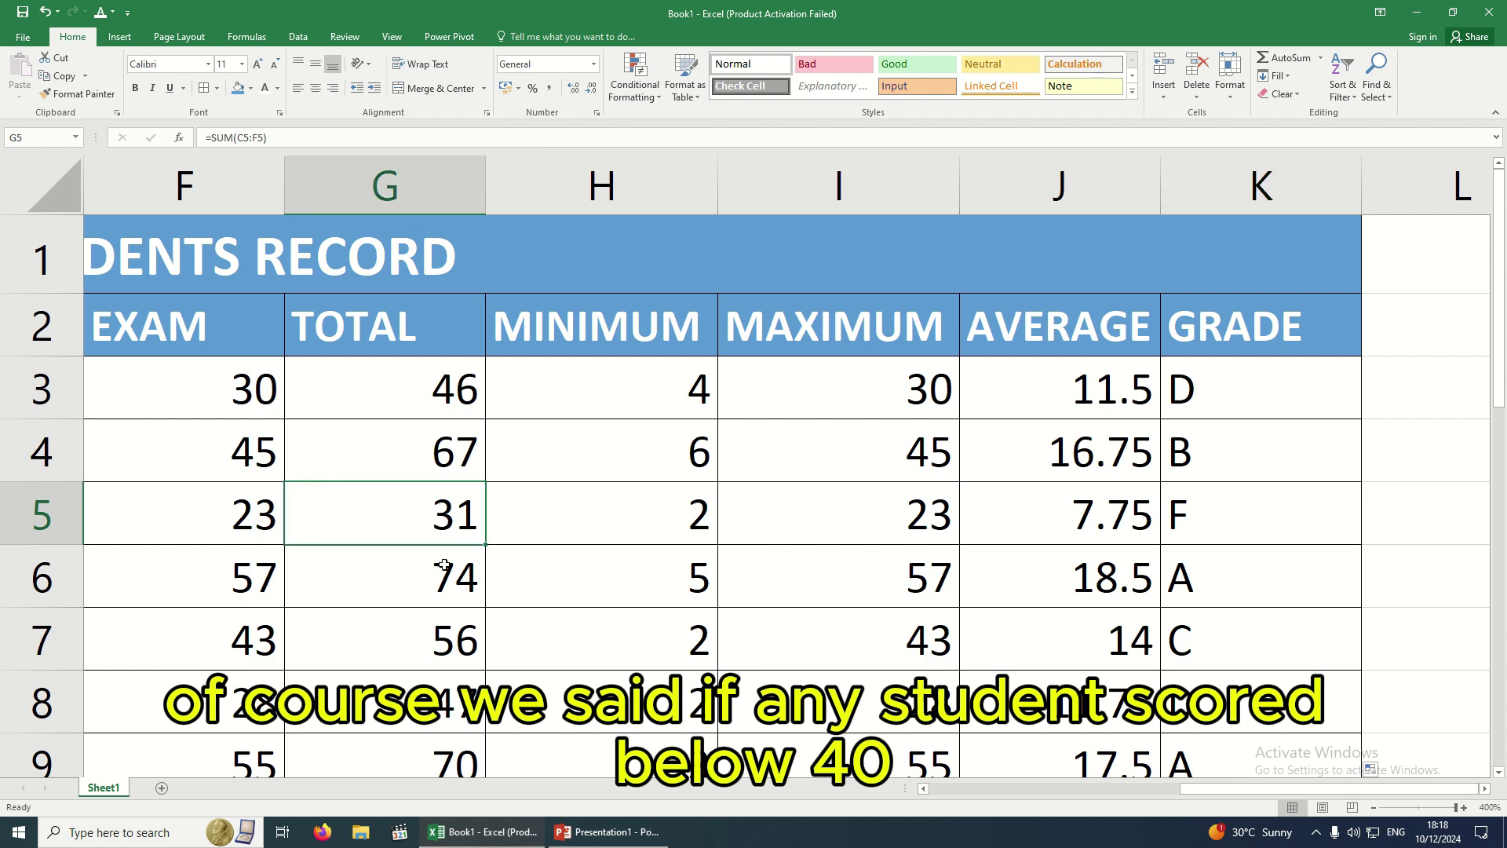
scroll(432, 628, down, 5)
scroll(296, 542, up, 1)
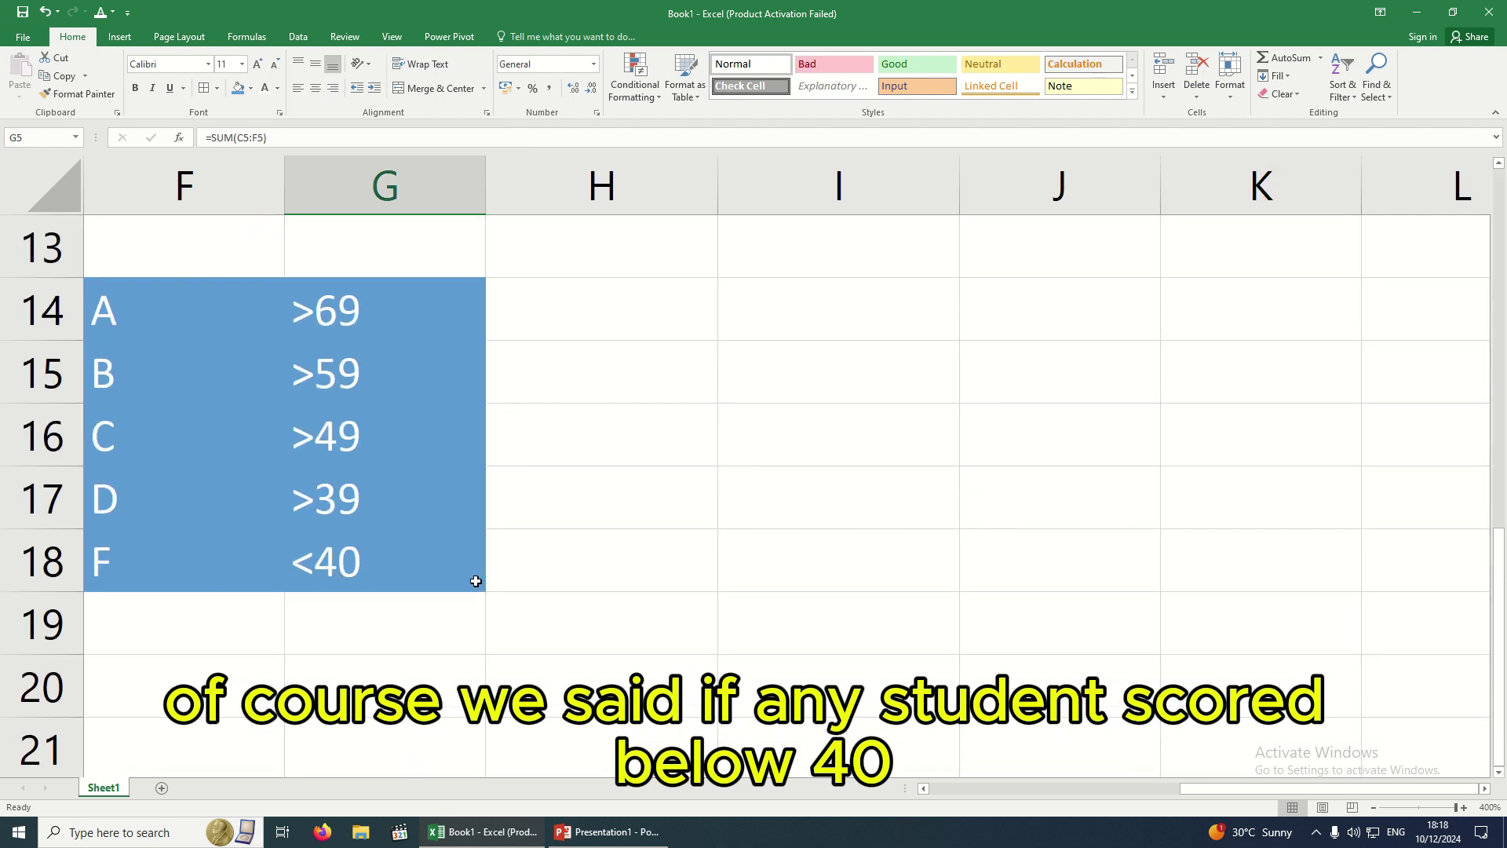
scroll(510, 570, up, 4)
scroll(538, 601, down, 1)
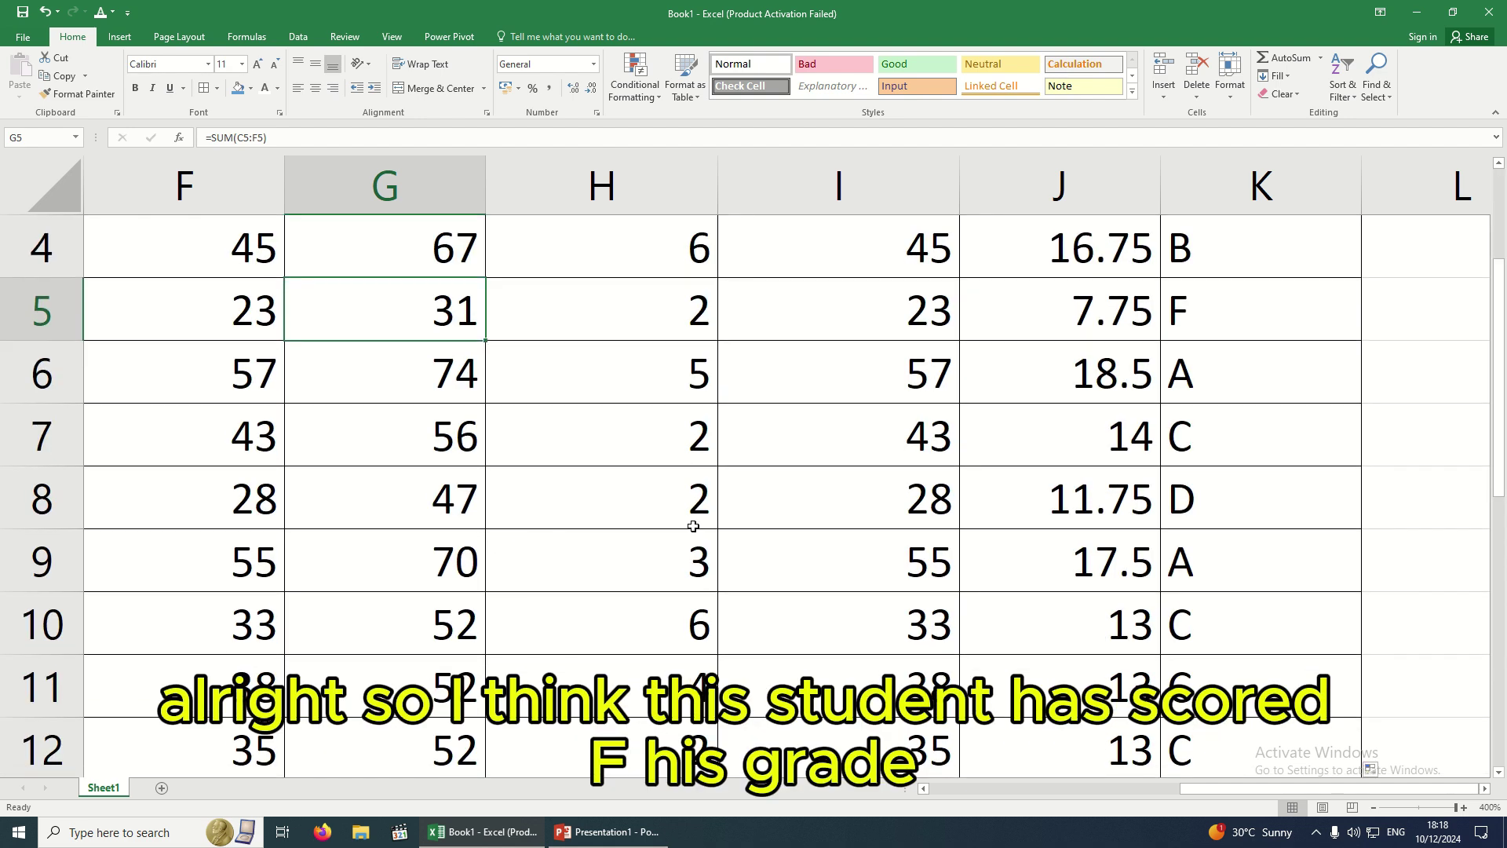
scroll(1178, 564, down, 1)
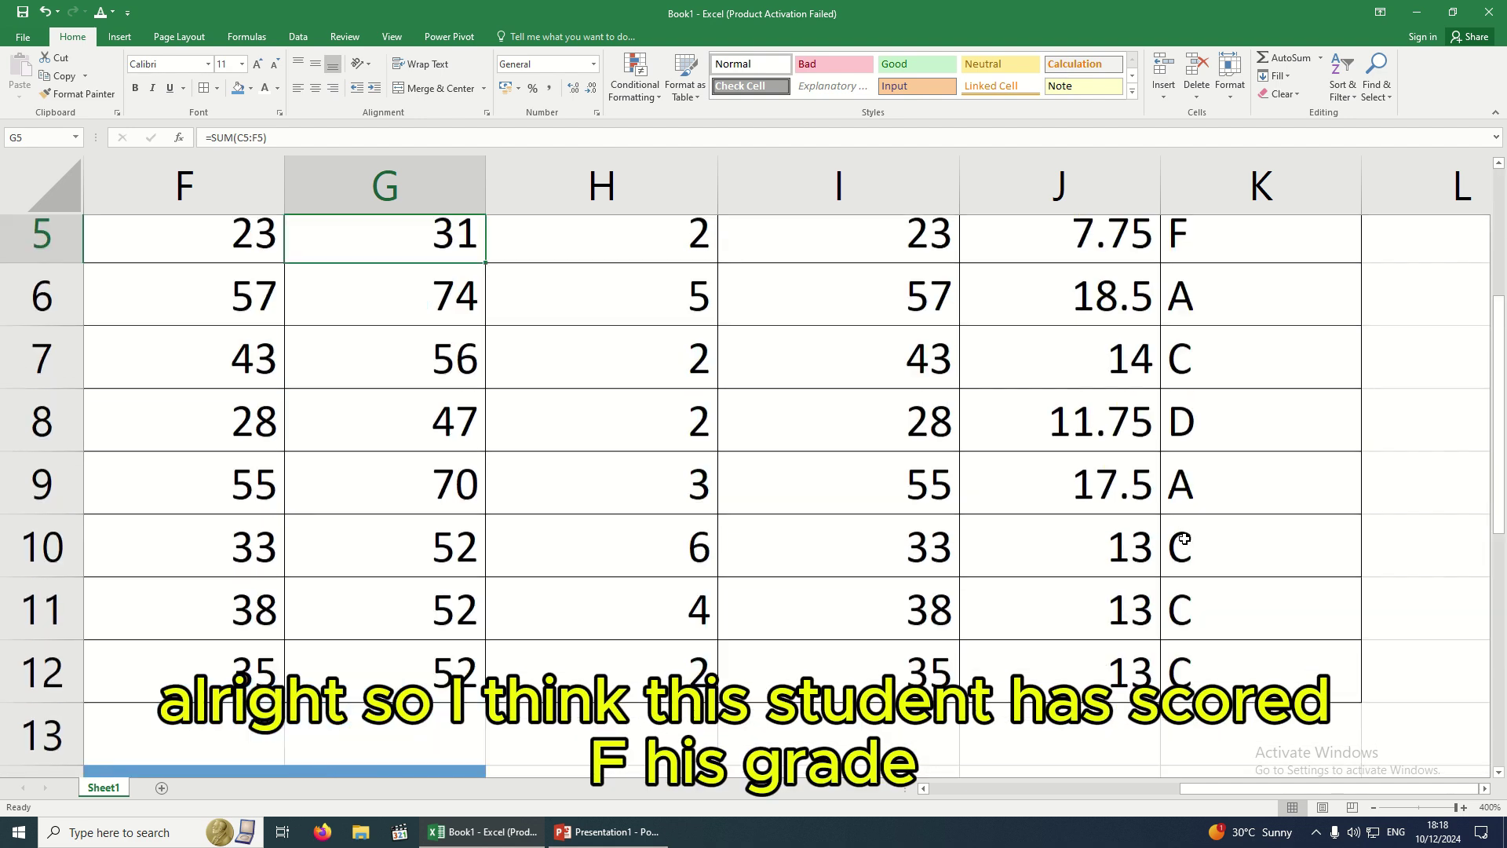
scroll(1181, 549, up, 2)
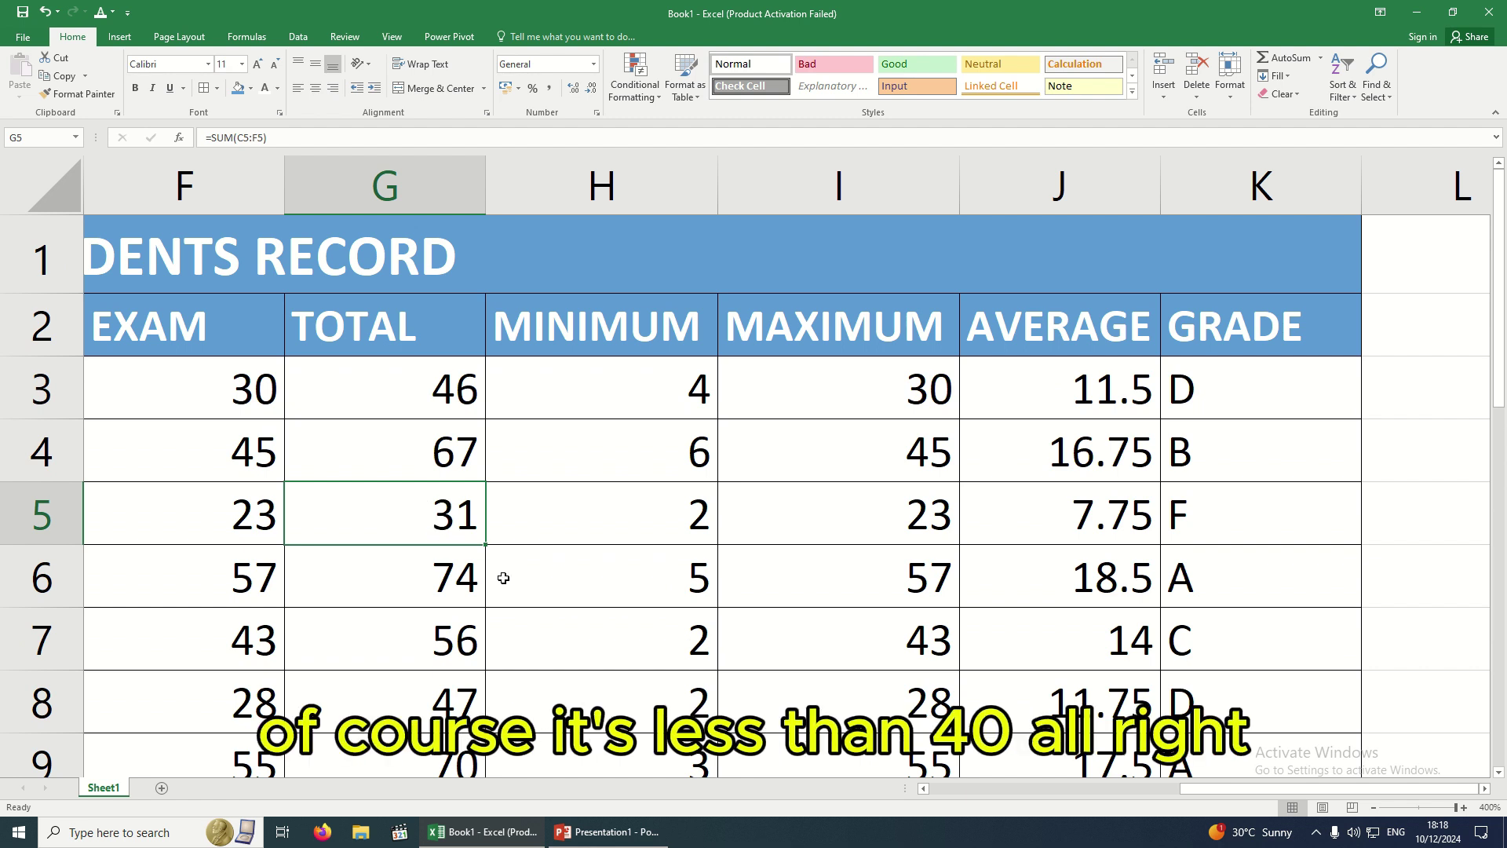
click(1236, 518)
scroll(1093, 615, down, 4)
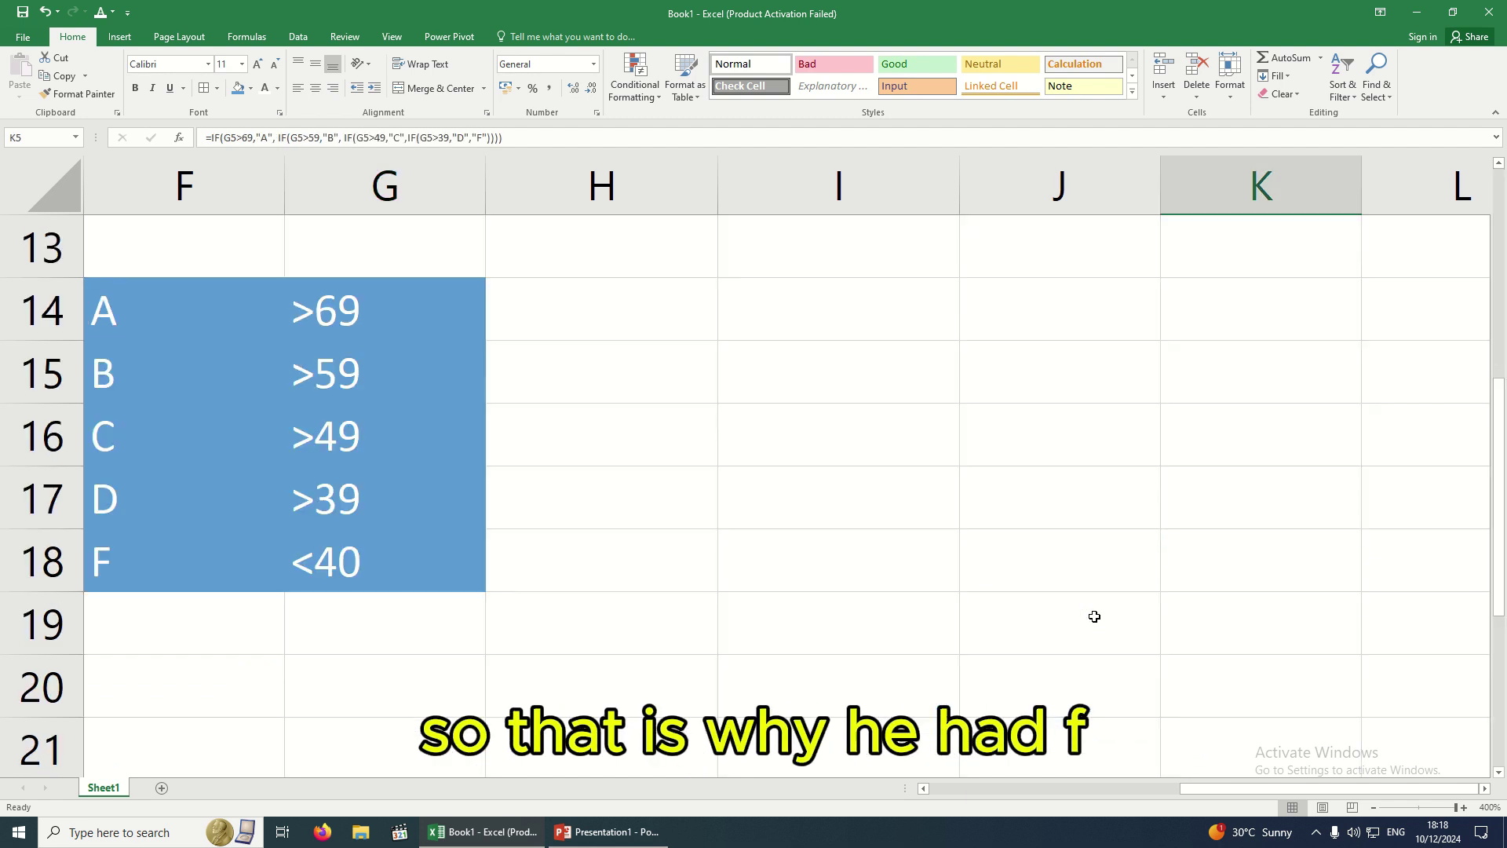
scroll(1151, 517, up, 2)
scroll(1151, 517, up, 1)
scroll(1211, 515, down, 1)
scroll(1185, 565, up, 2)
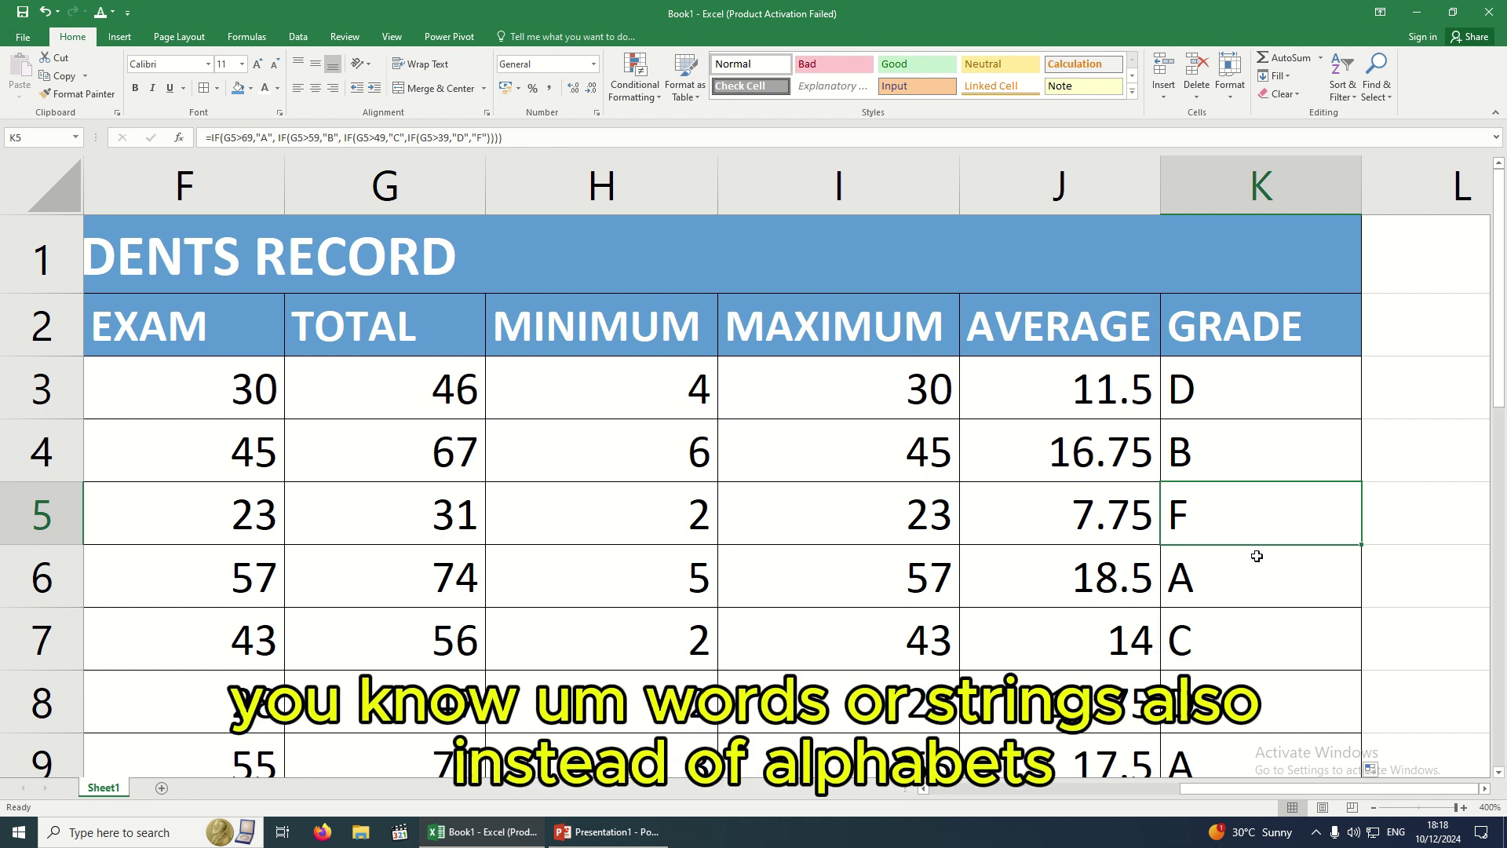
Replace "A" with "EXCELLENT" as the value if true in the K6 grade formula
click(1209, 398)
click(1196, 581)
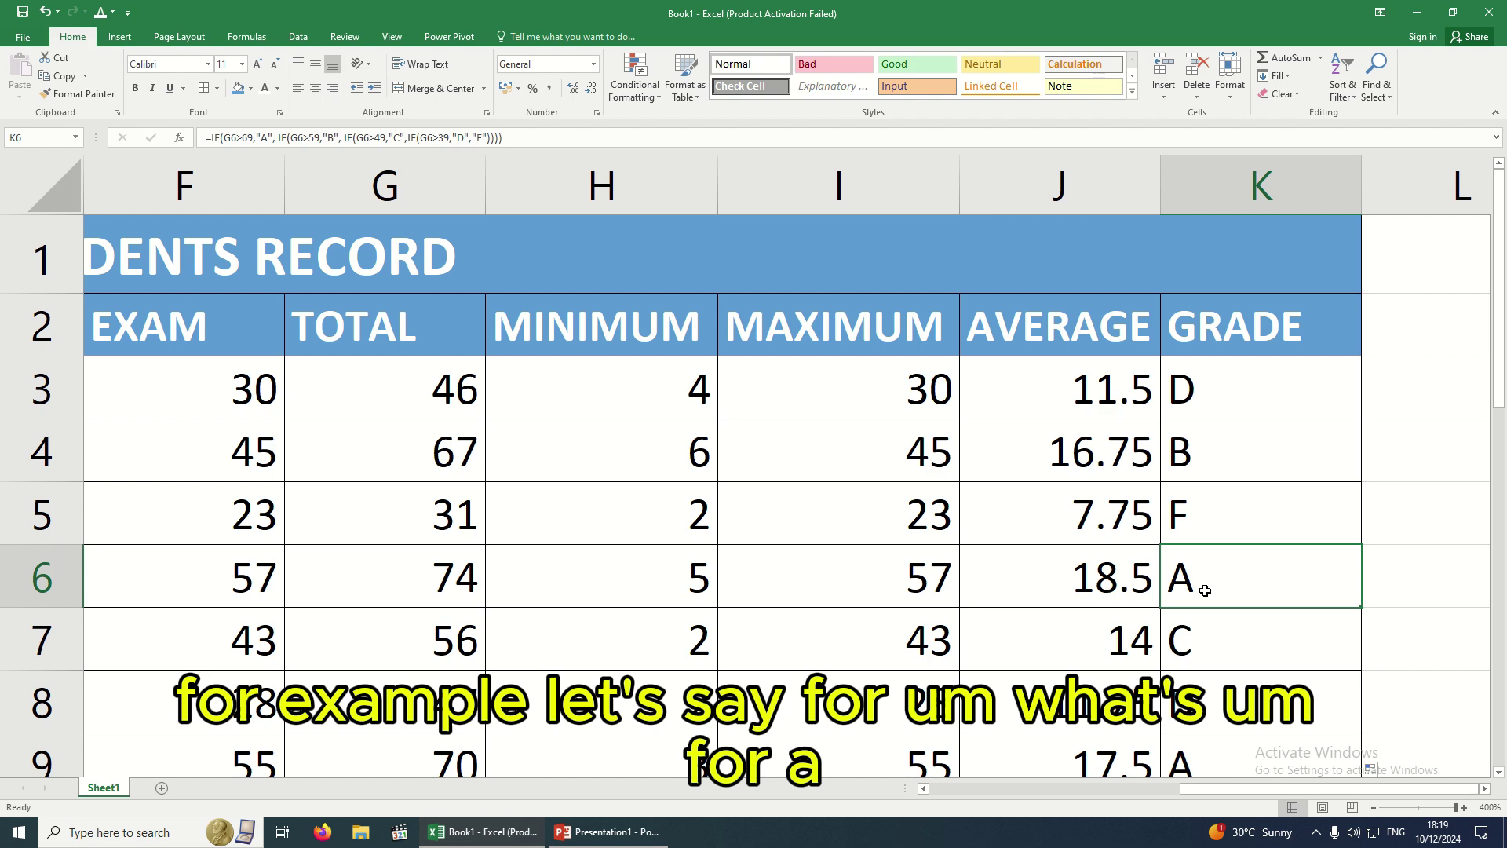
click(266, 137)
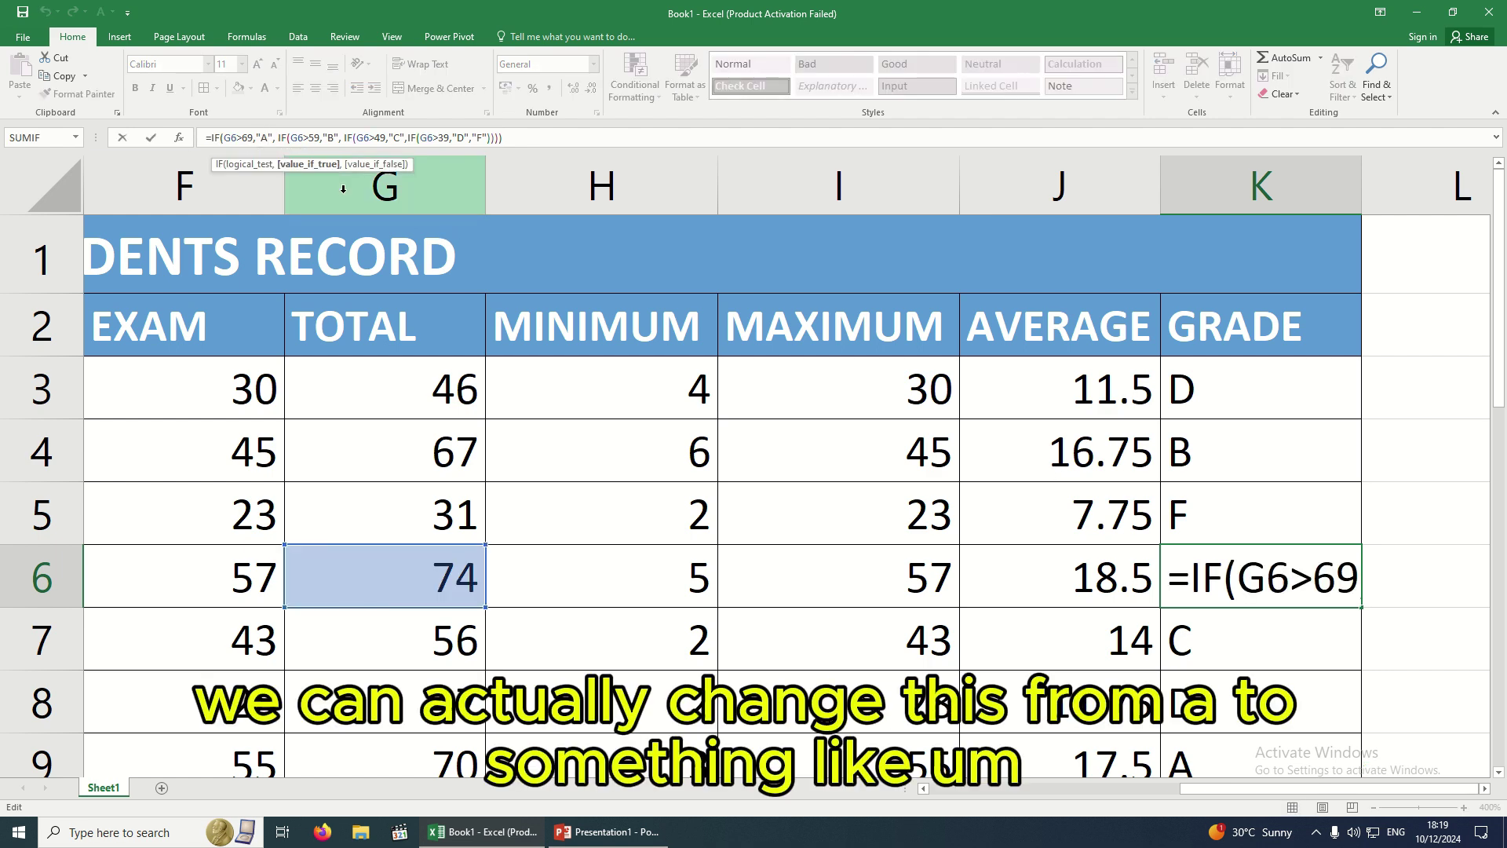
key(BackSpace)
text(EX)
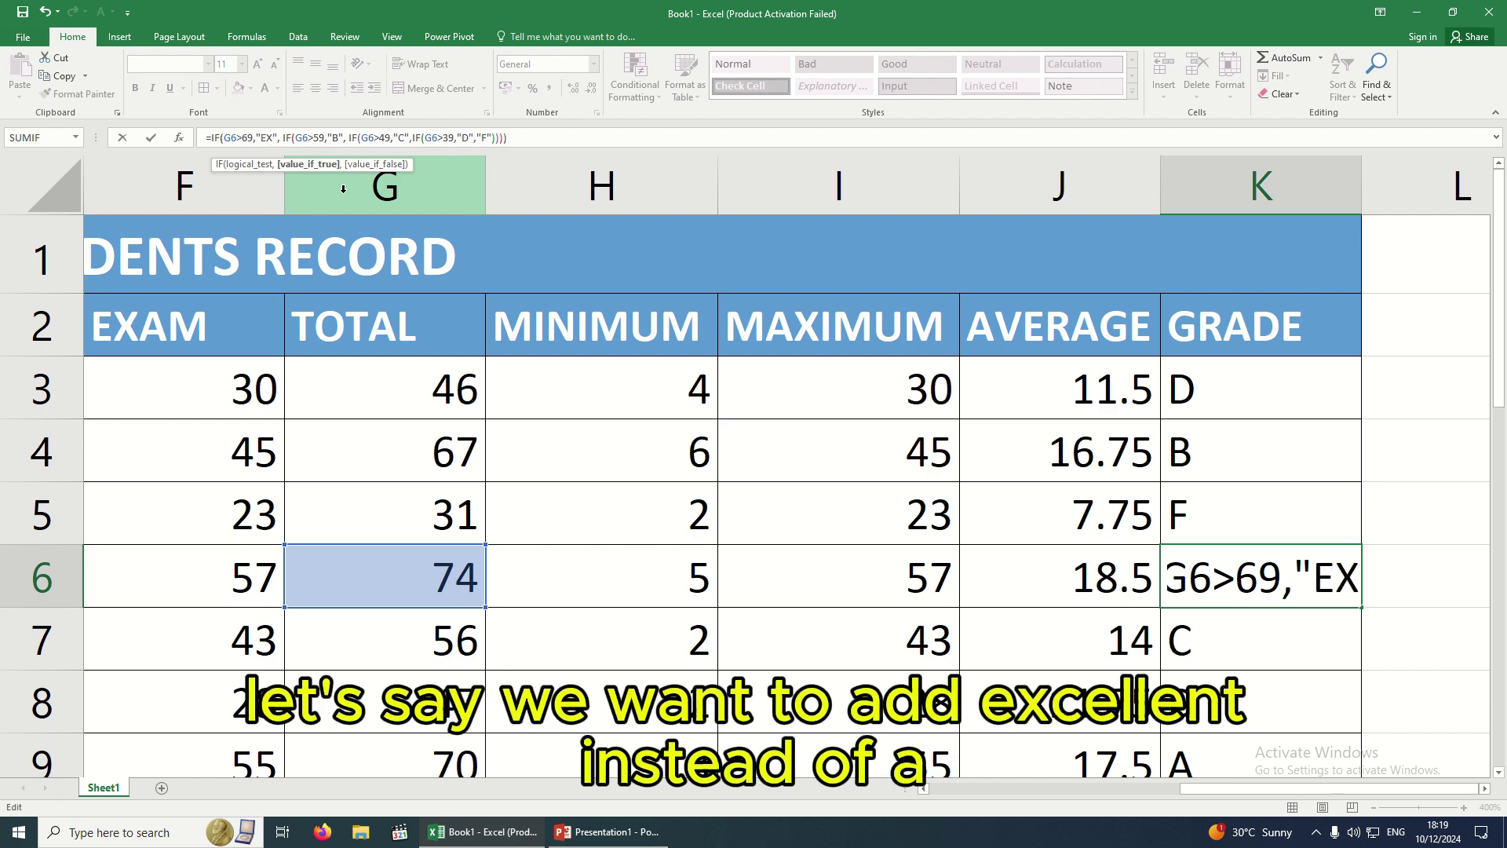
text(CELLEN)
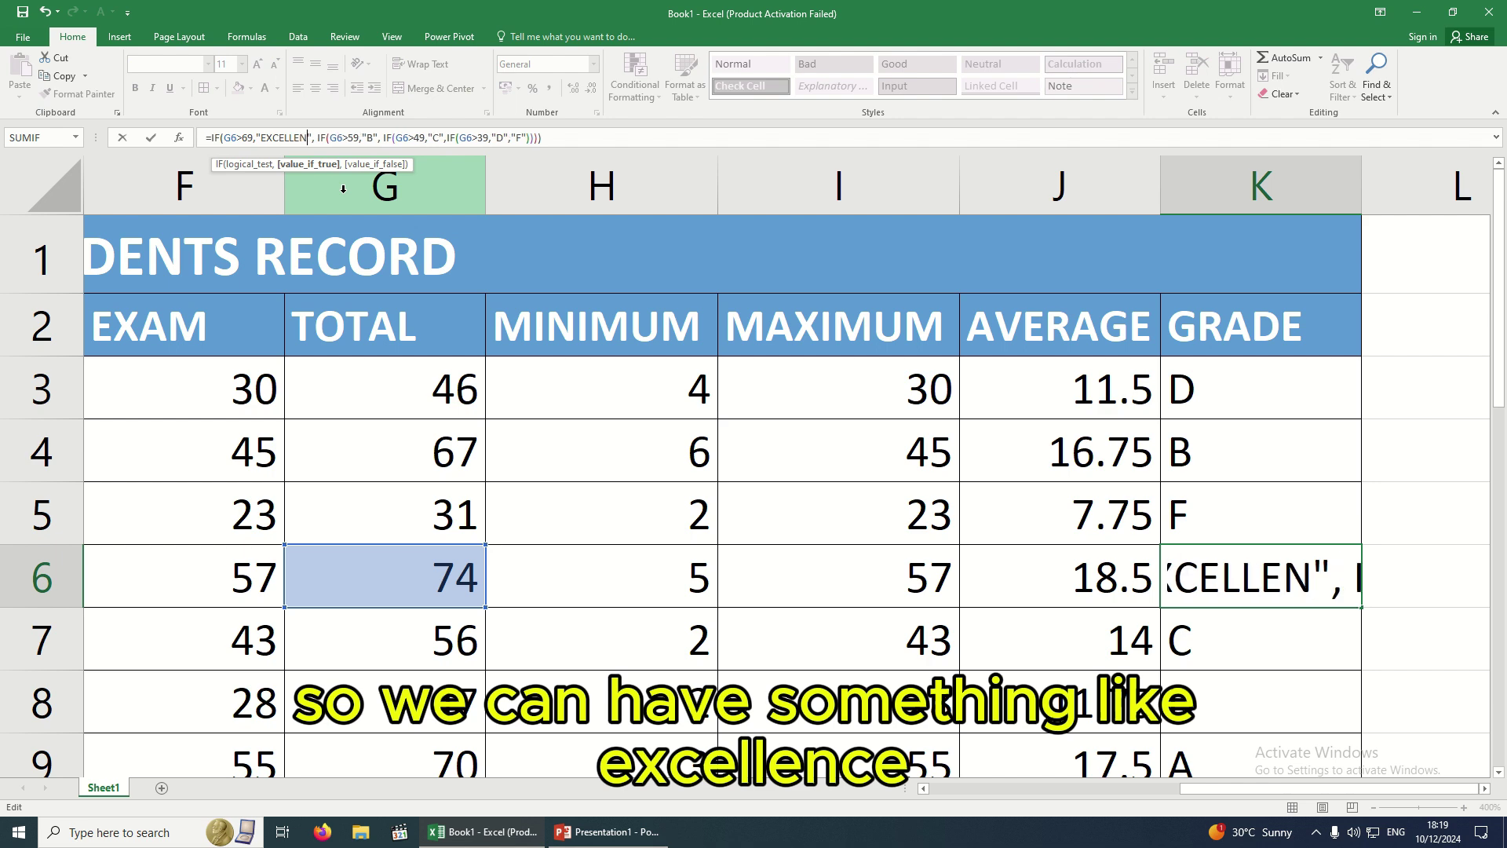
text(T)
key(Return)
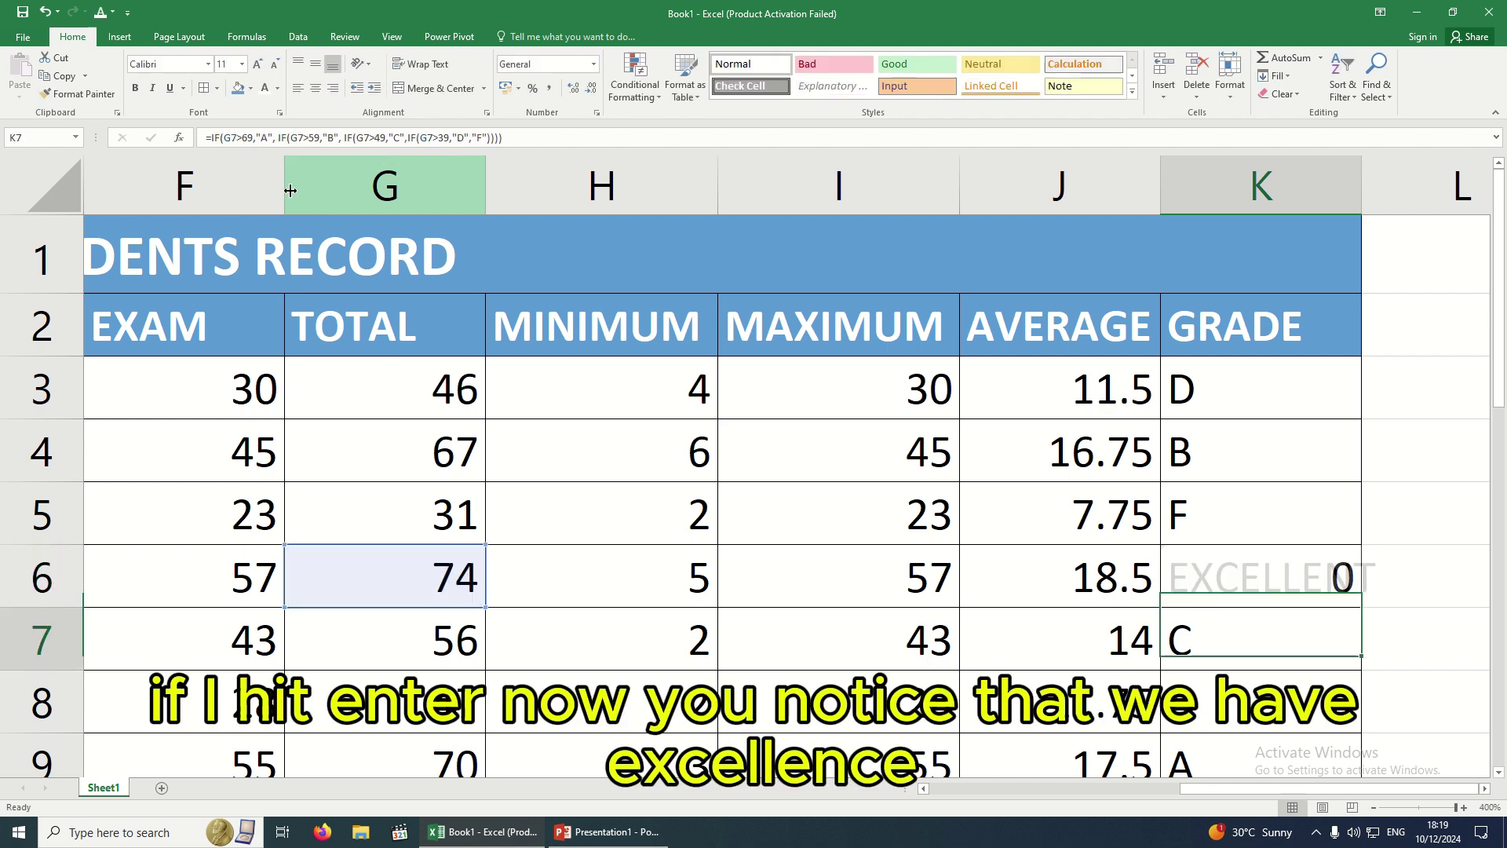
Widen the Grade column K so the text in K6 fits inside the cell
click(1285, 603)
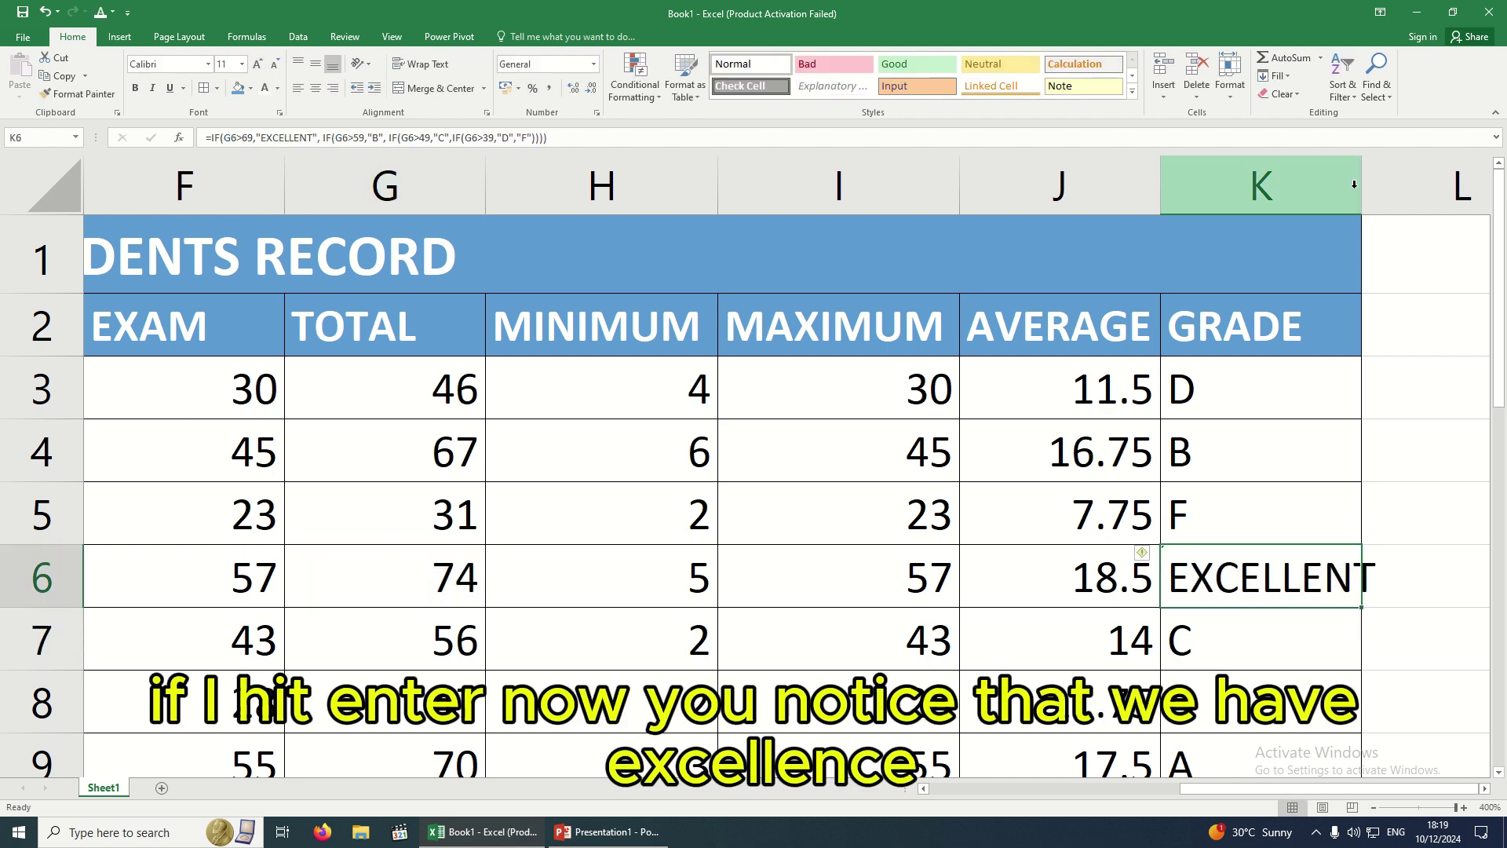
drag(1364, 199, 1391, 200)
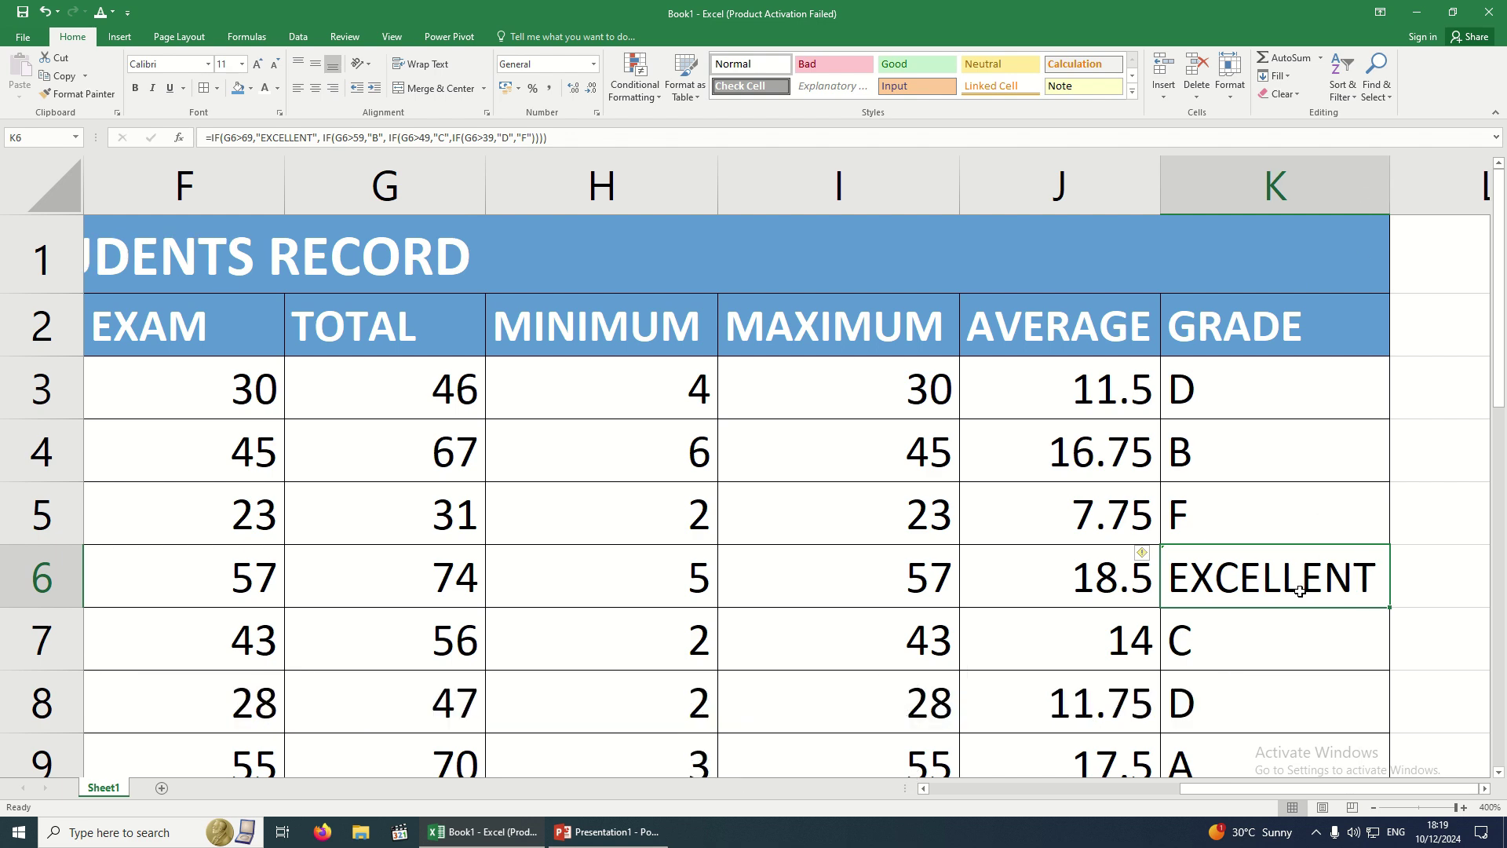
key(Up)
scroll(1278, 674, down, 2)
scroll(1228, 589, up, 2)
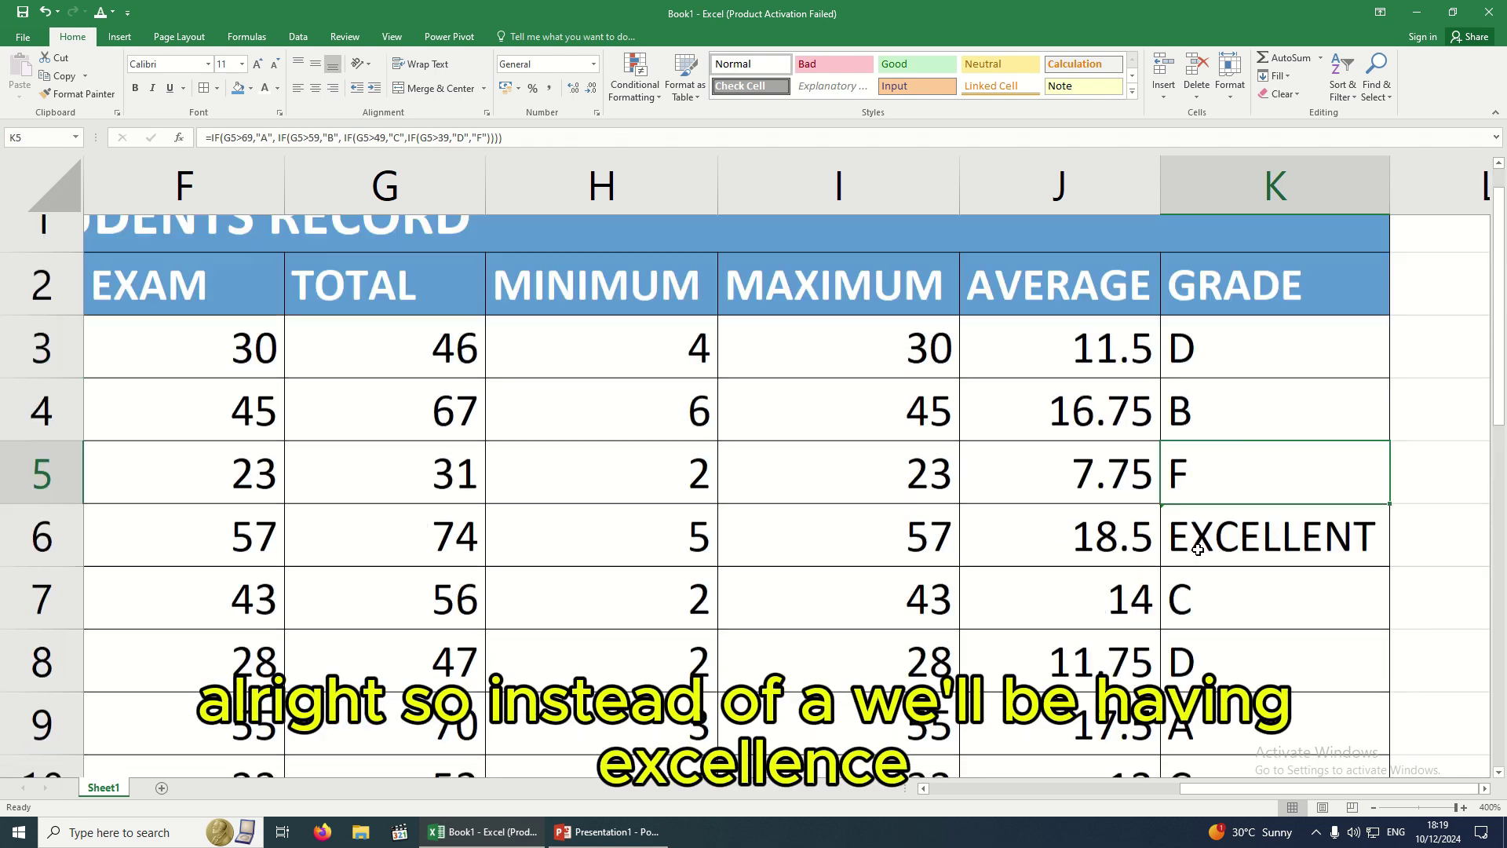
Fill the edited K6 grade formula down the Grade column to K12
click(1321, 581)
scroll(1345, 616, down, 1)
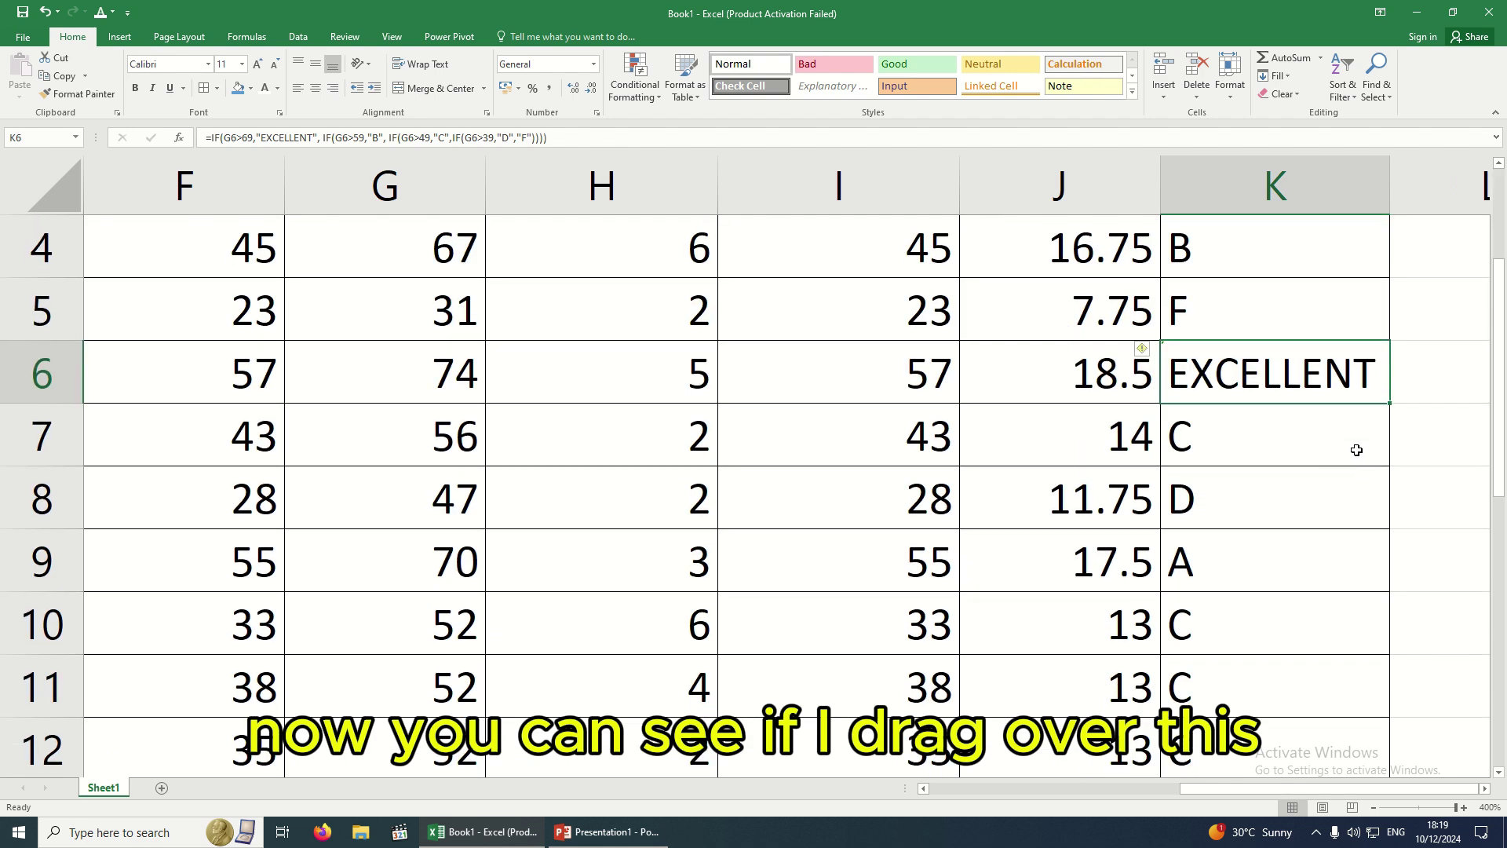
drag(1388, 402, 1377, 664)
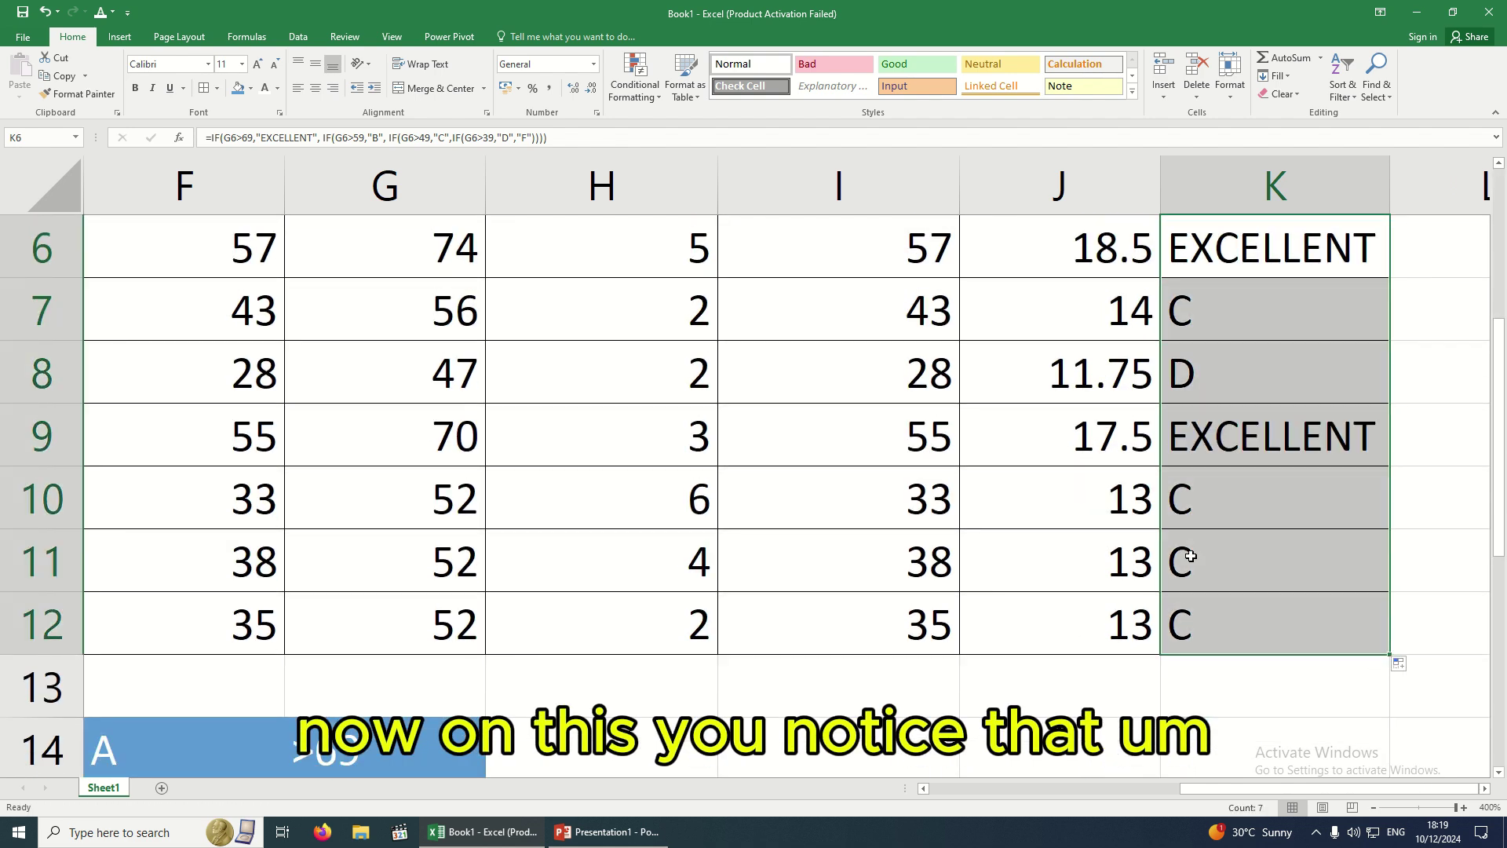
scroll(1213, 565, up, 1)
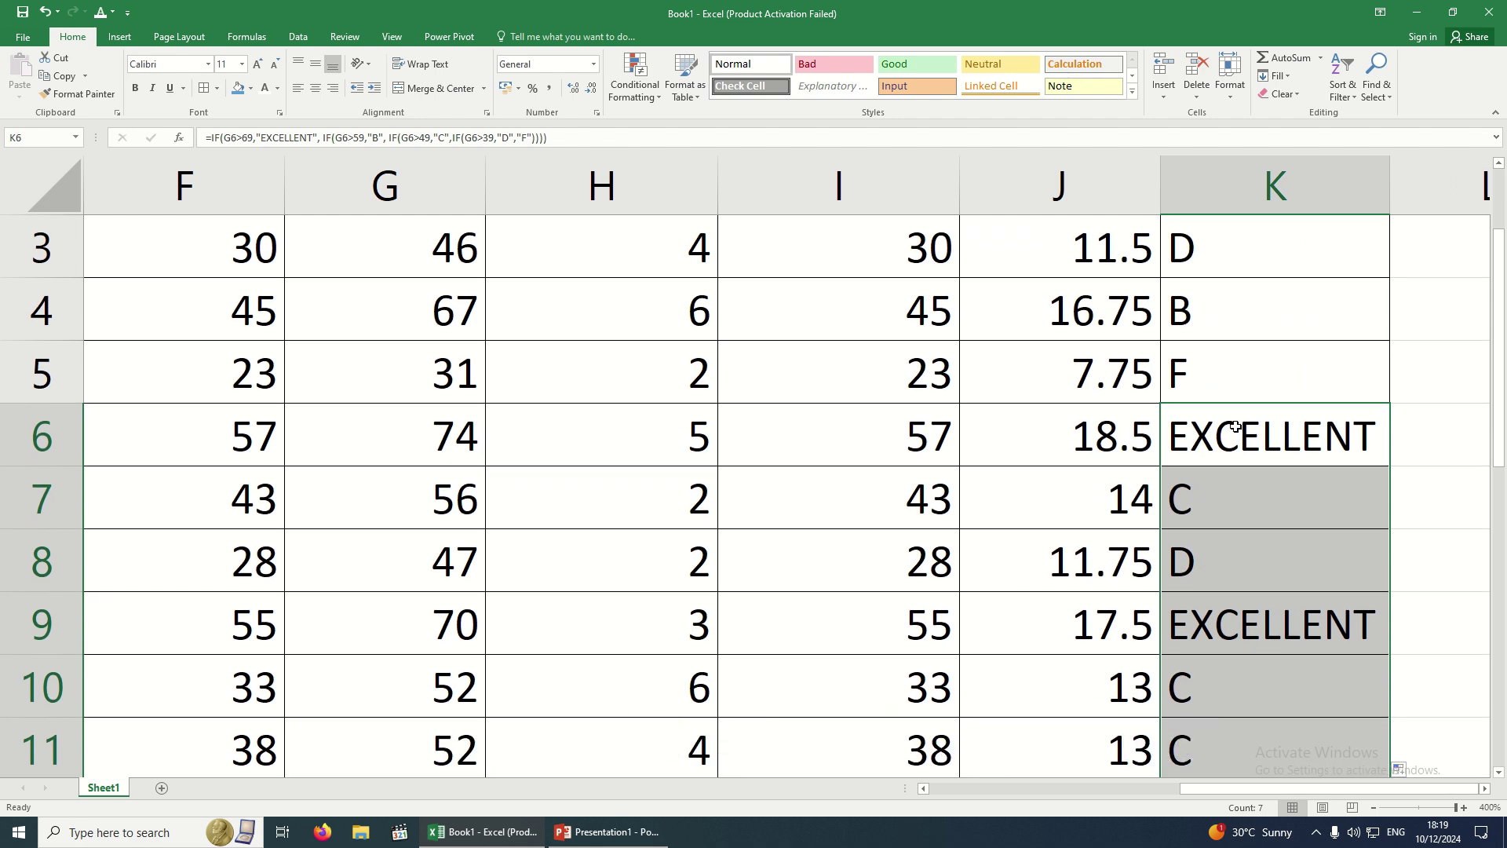
scroll(1241, 448, up, 1)
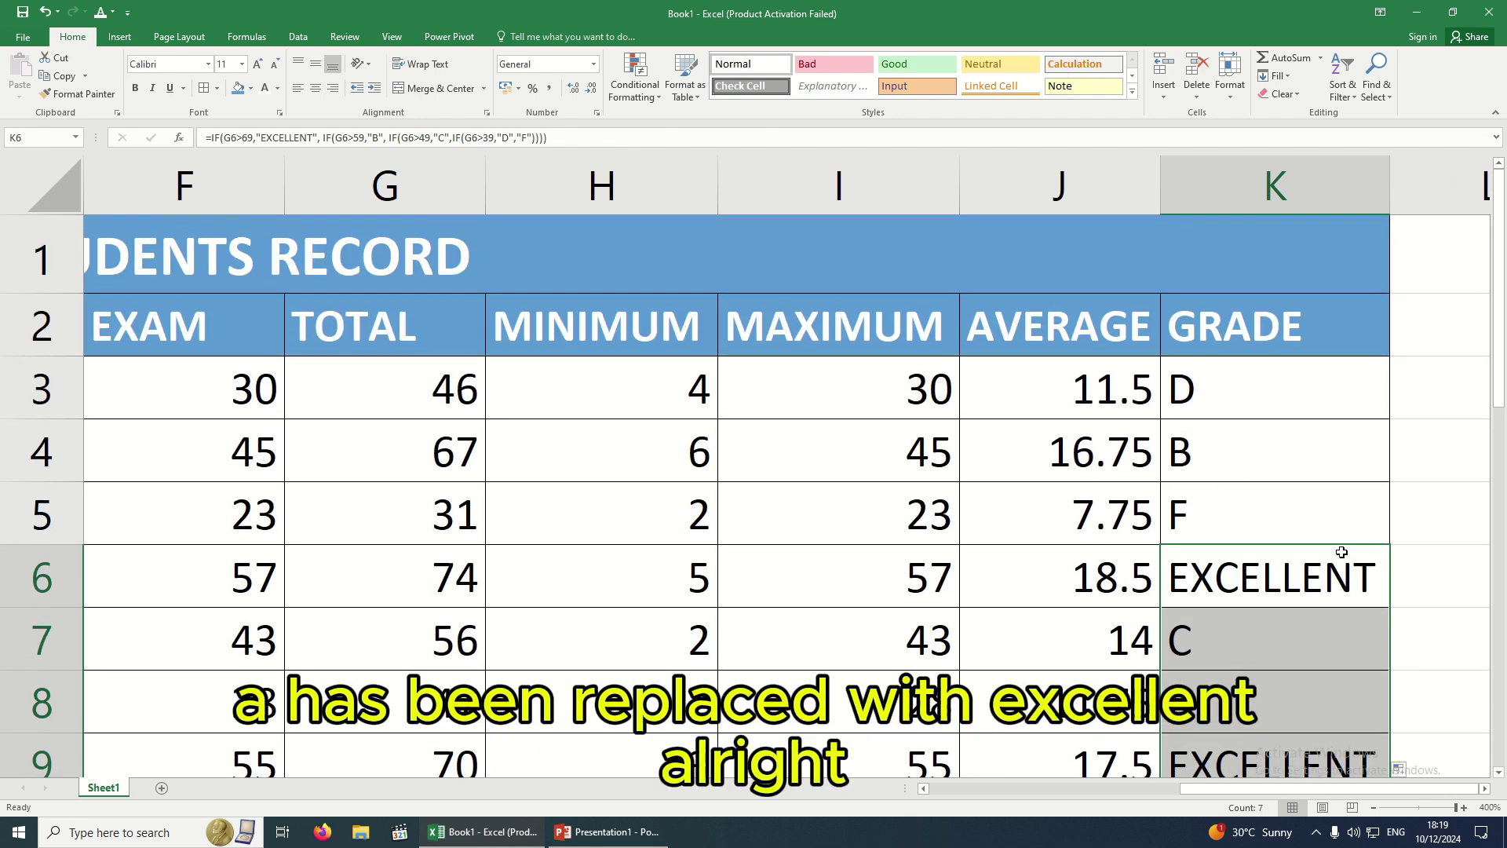
Review the finished grades and the grade key, zooming the sheet out to 265% to take in the table
click(1339, 557)
click(1256, 410)
scroll(915, 508, down, 3)
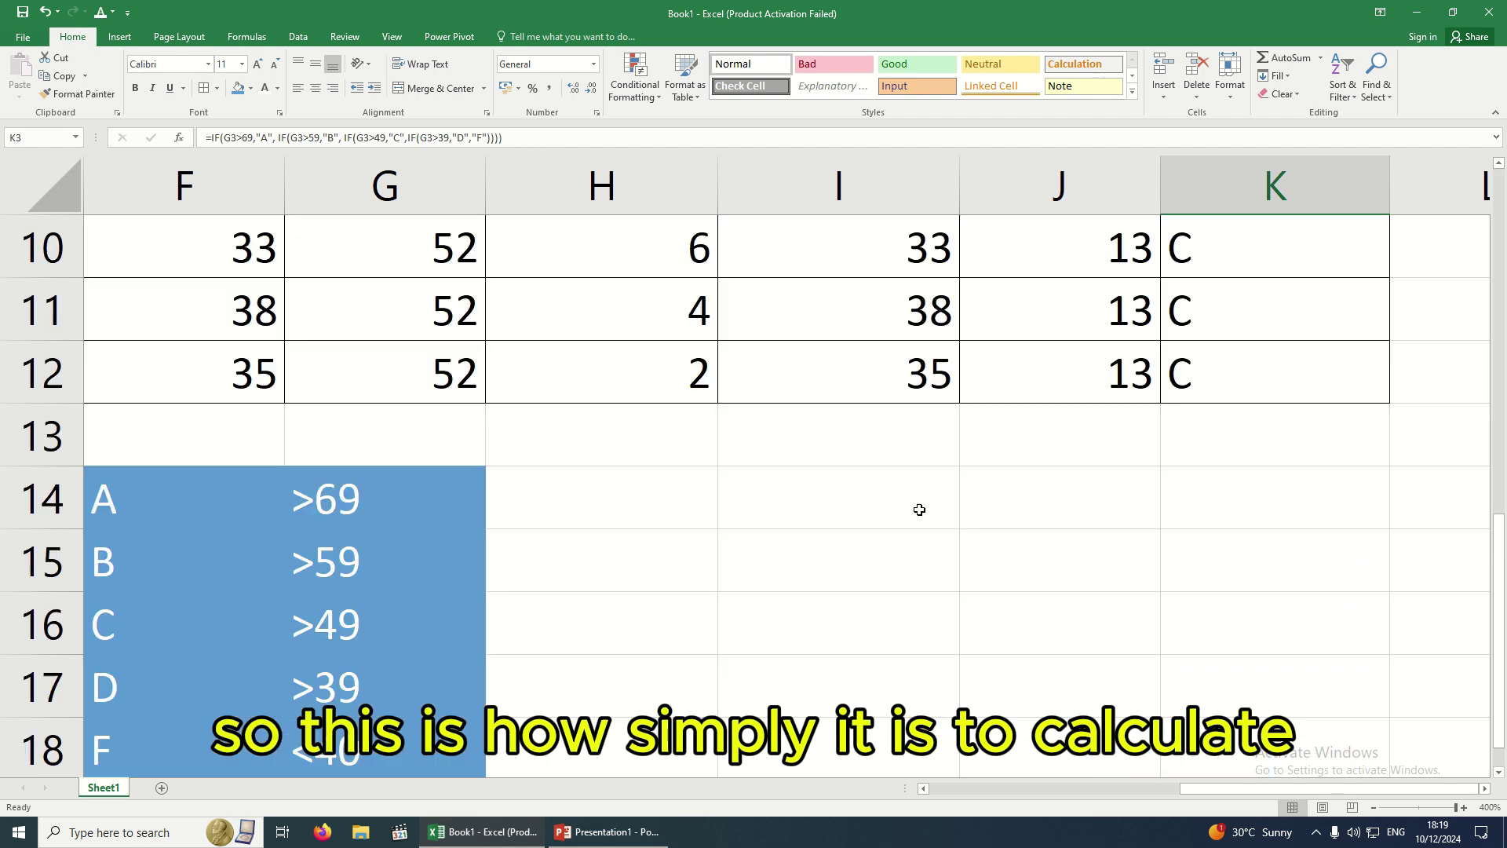
scroll(895, 486, up, 3)
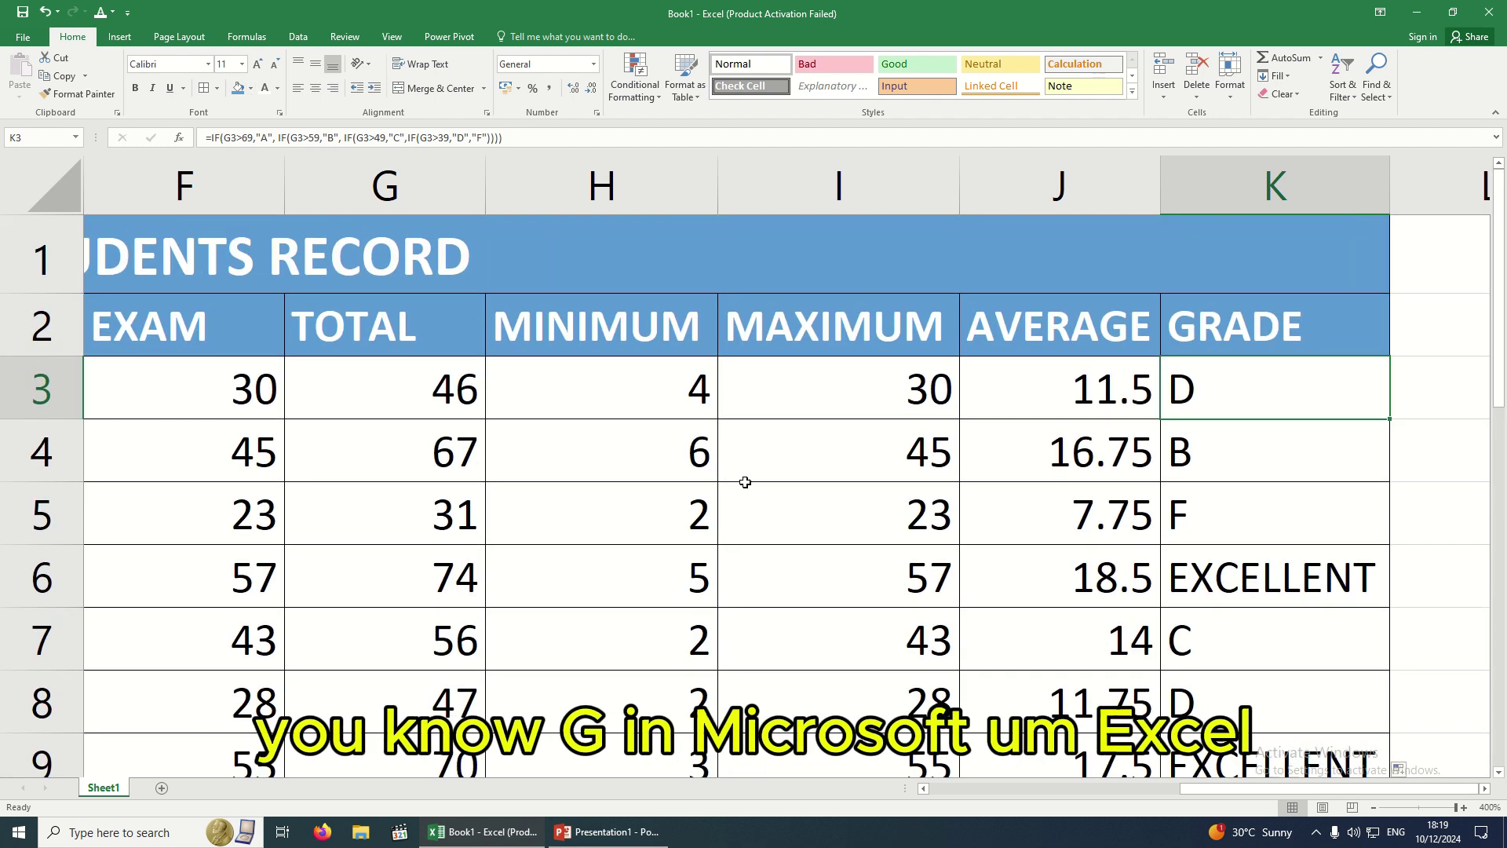
click(745, 479)
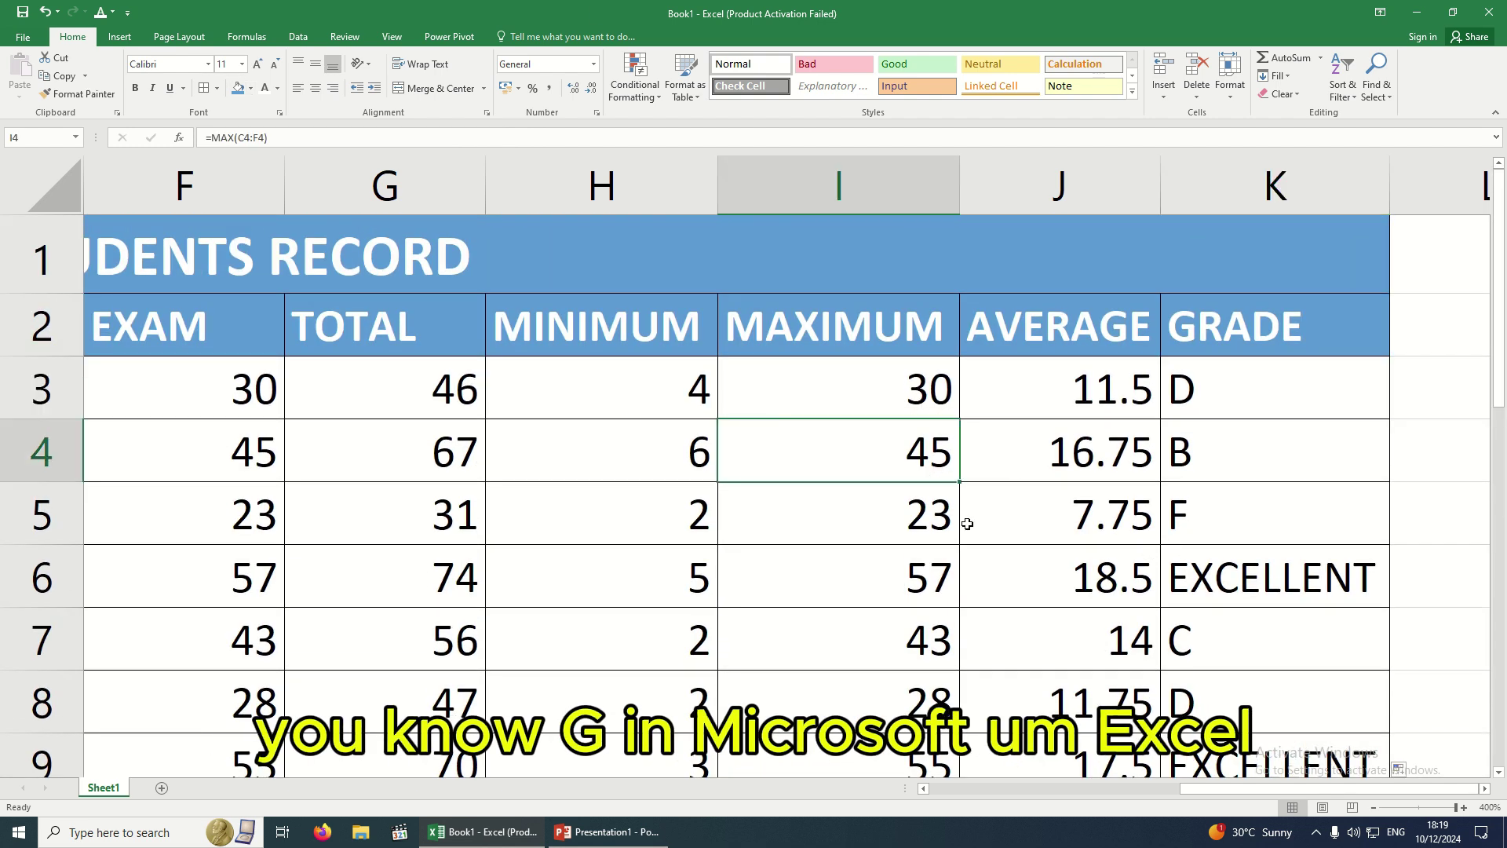
scroll(699, 601, down, 1)
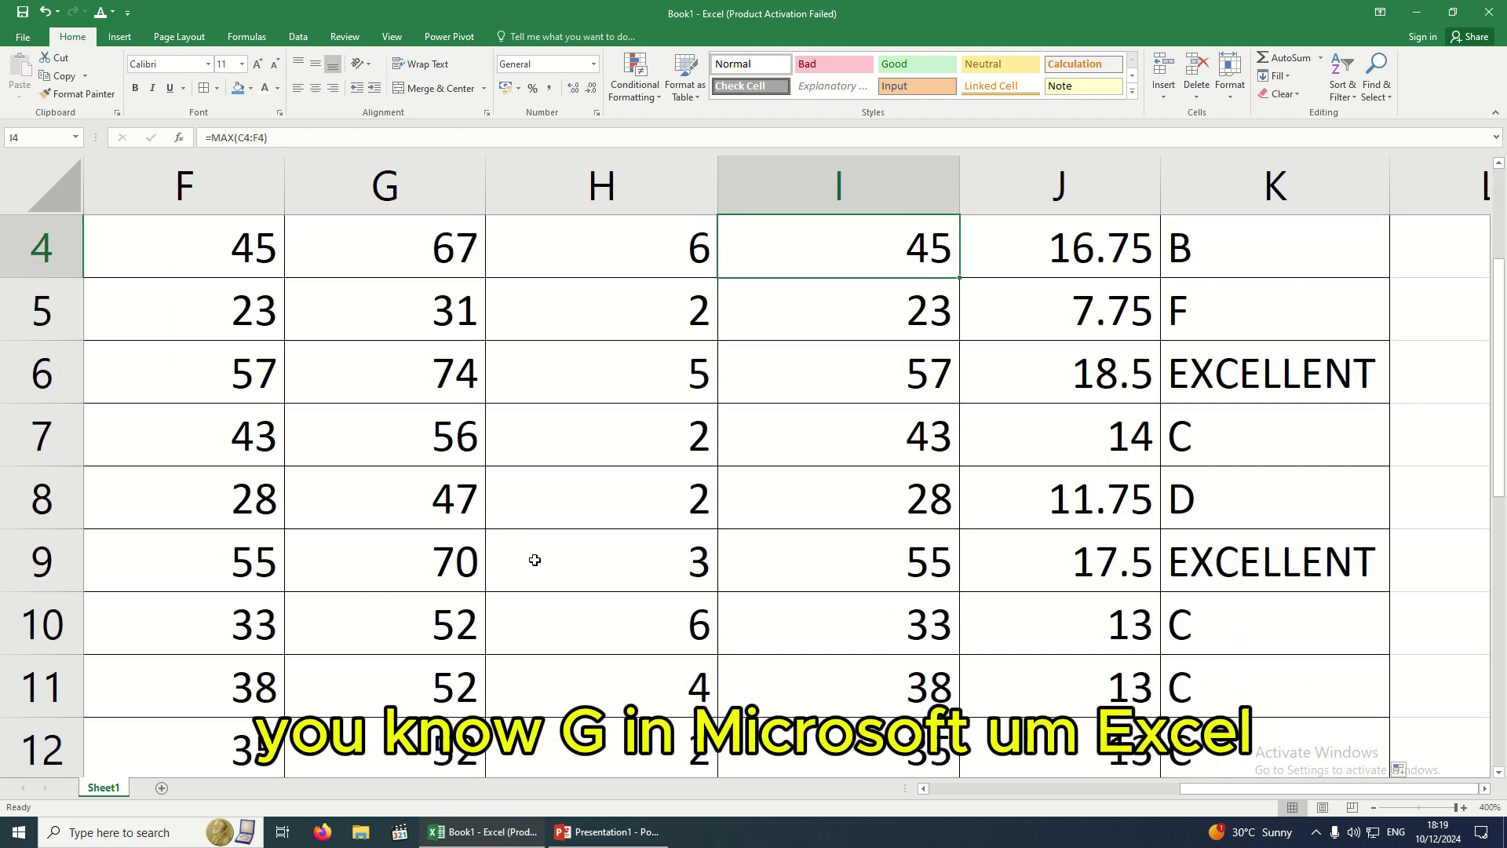
scroll(632, 565, down, 2)
scroll(783, 561, up, 3)
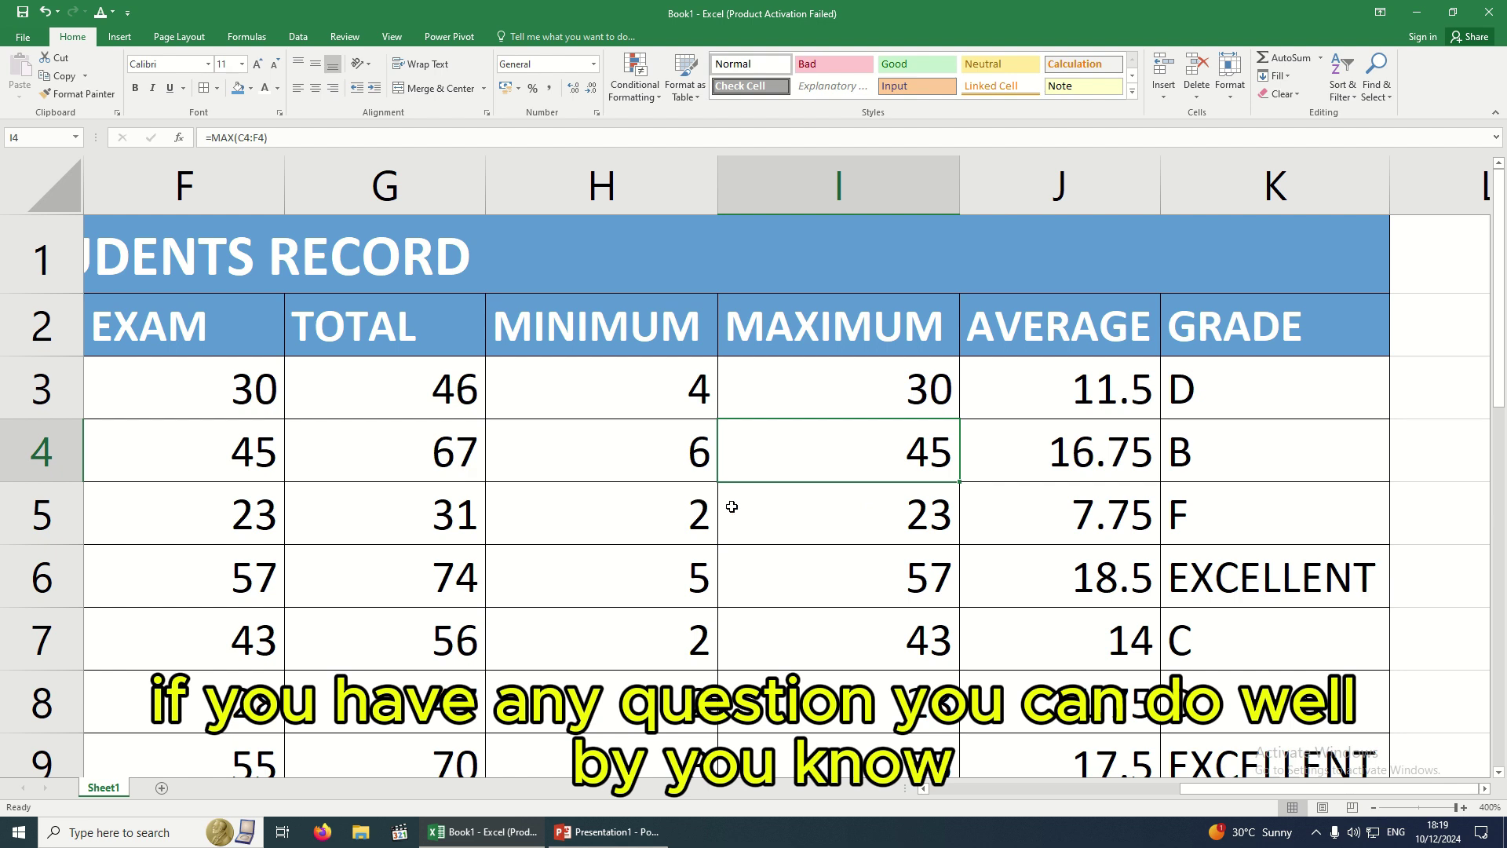
scroll(766, 522, down, 7)
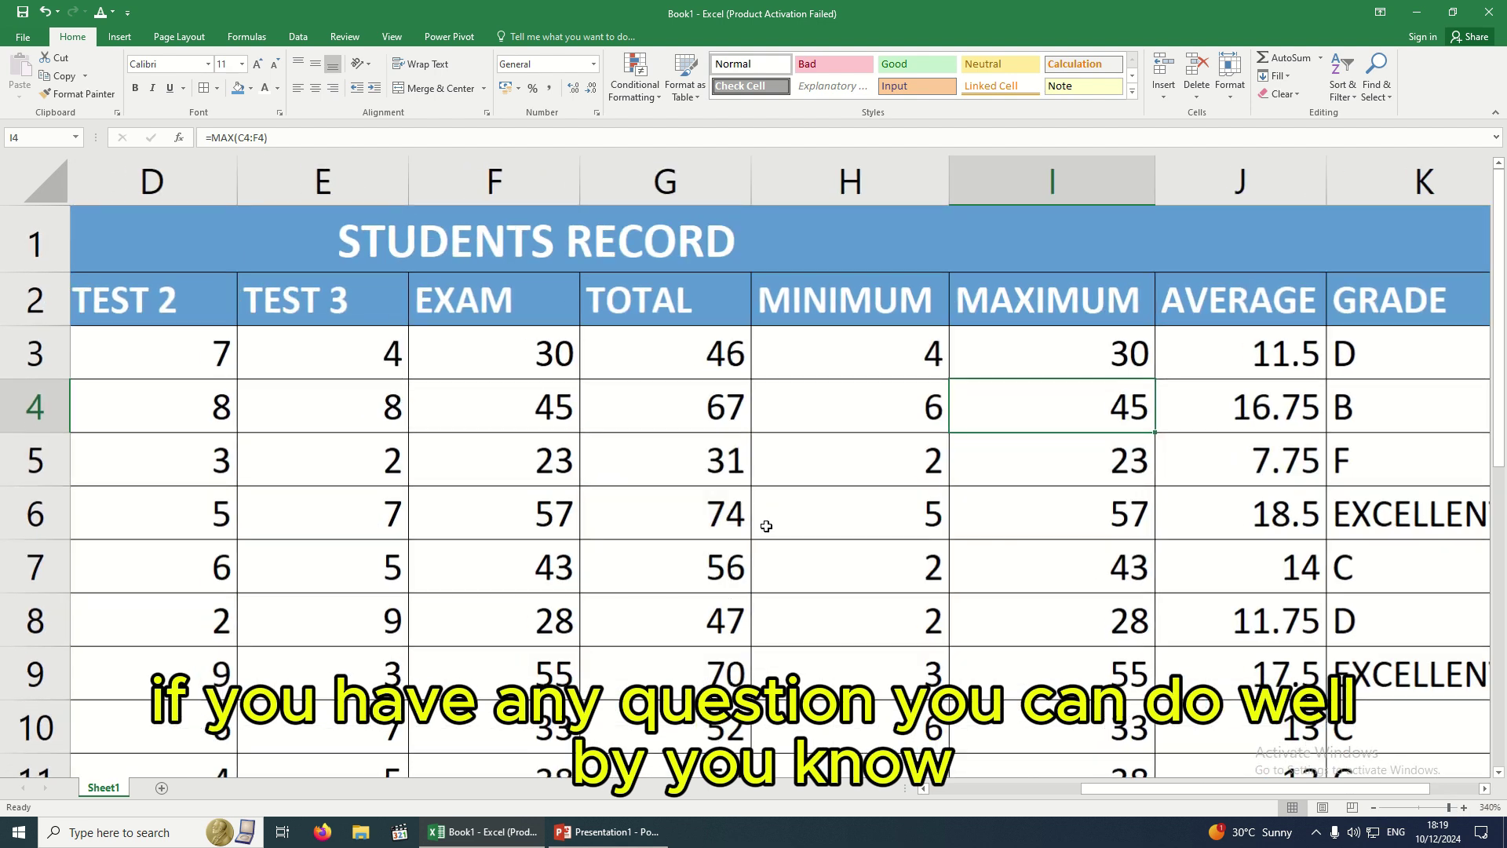
scroll(766, 526, down, 2)
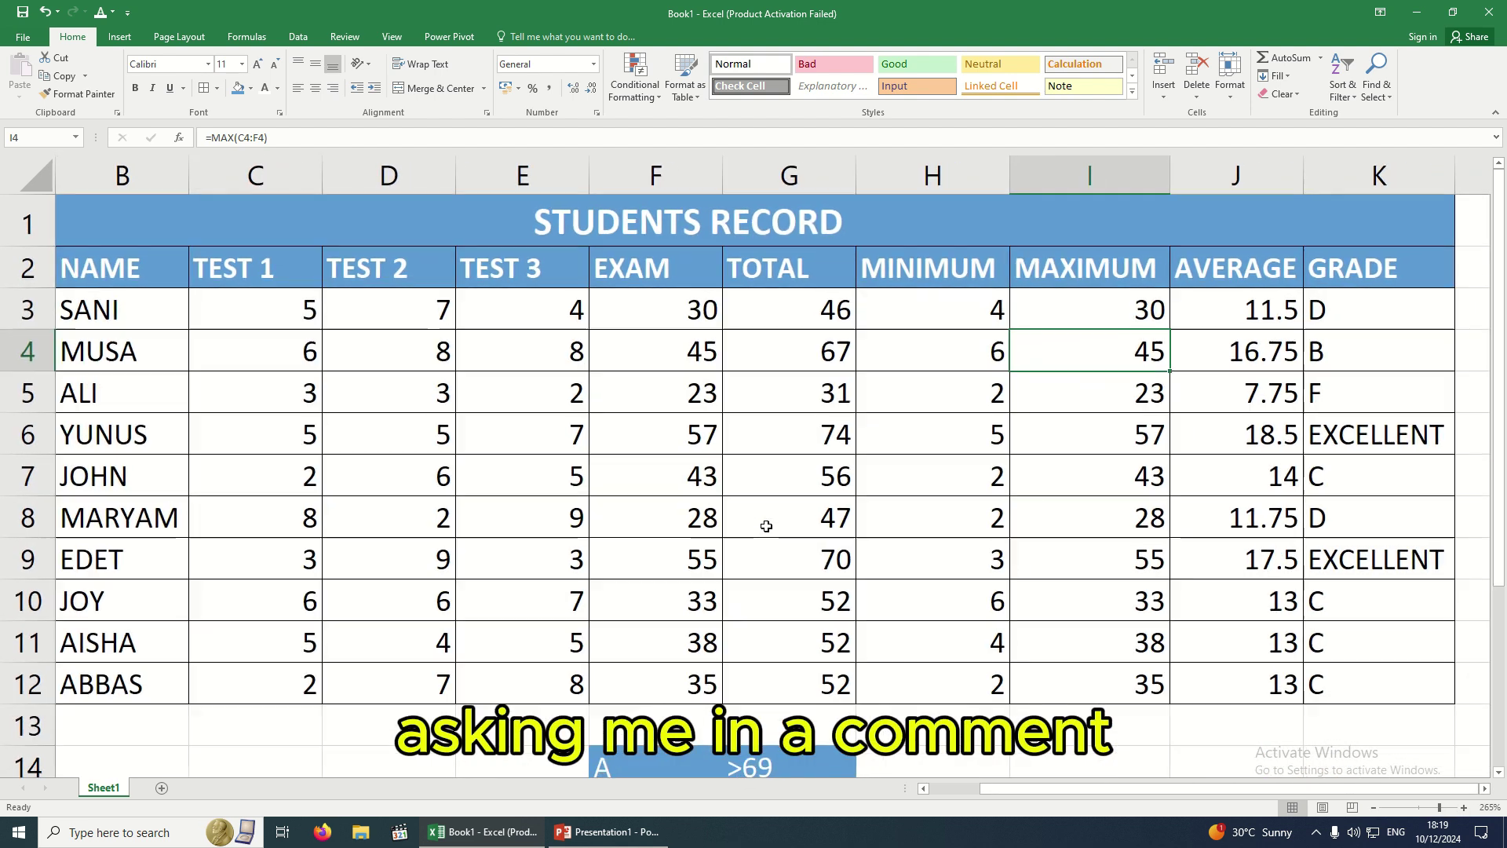
scroll(766, 526, down, 2)
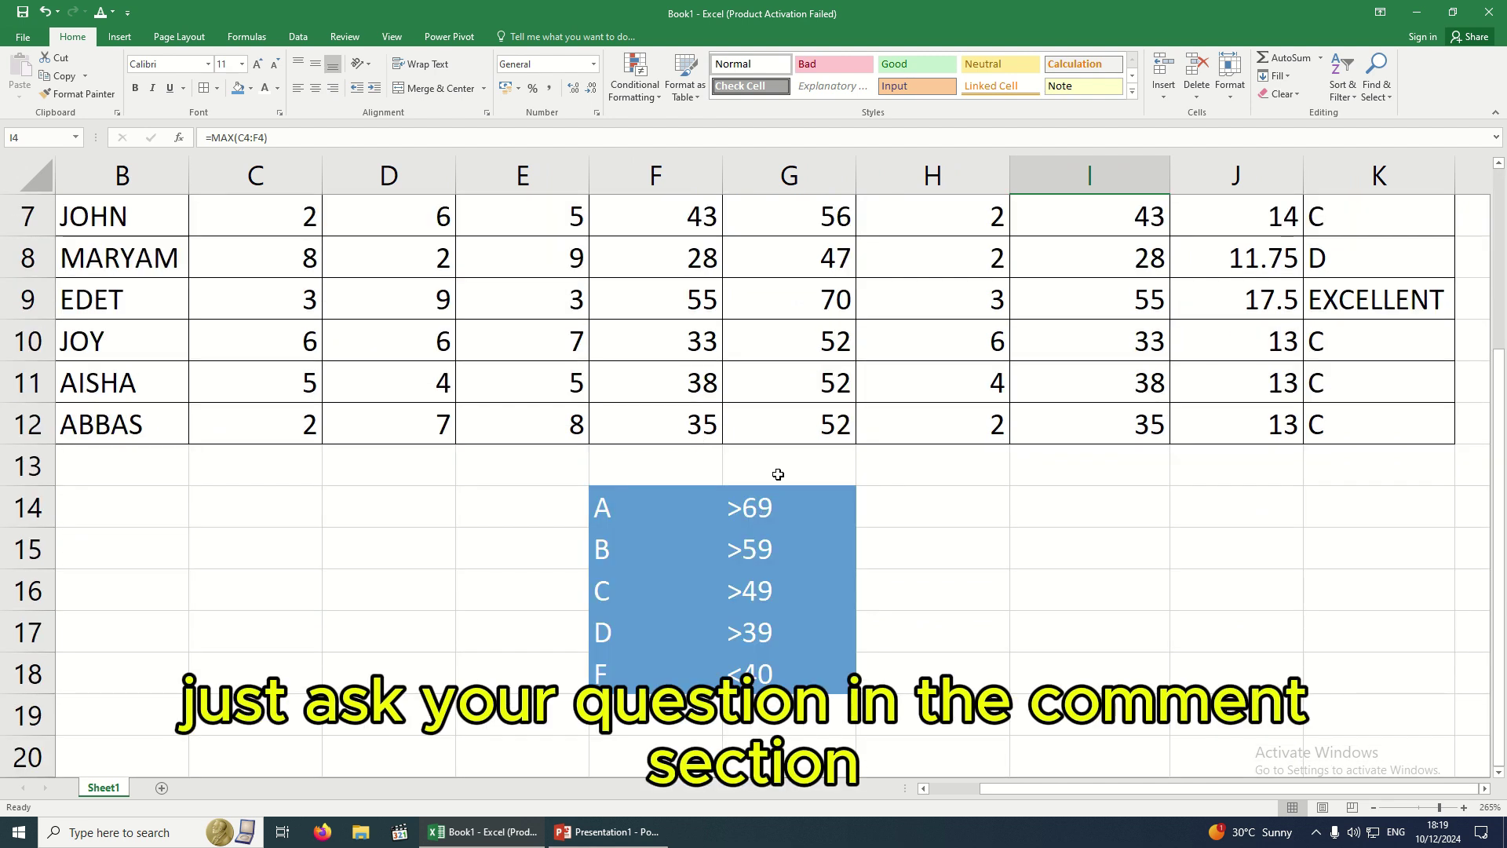
scroll(1052, 504, up, 1)
scroll(1052, 503, up, 1)
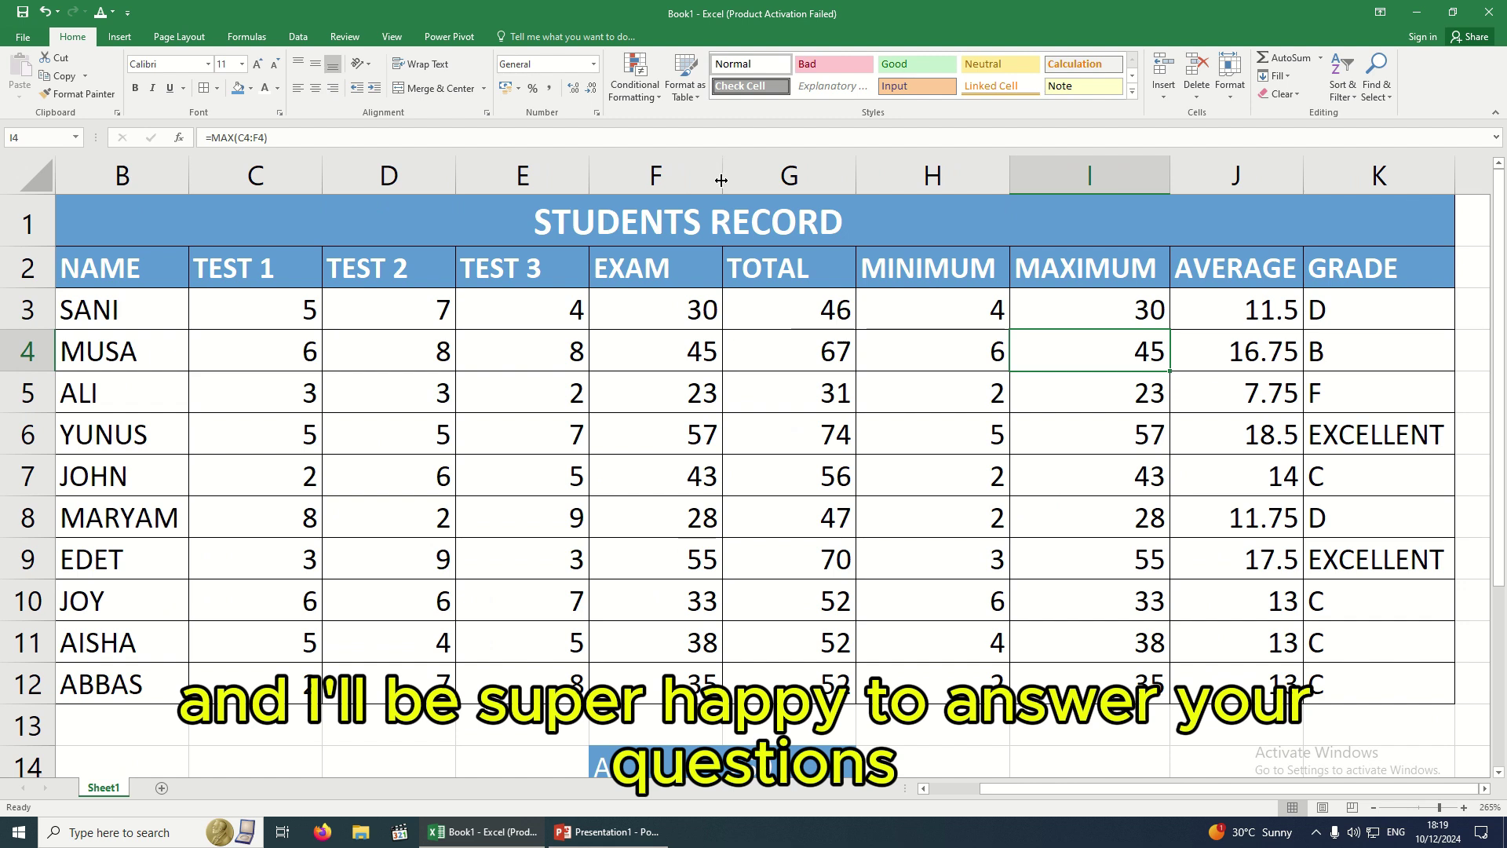
Narrow the S/N column A to suit its short serial numbers
drag(974, 789, 930, 785)
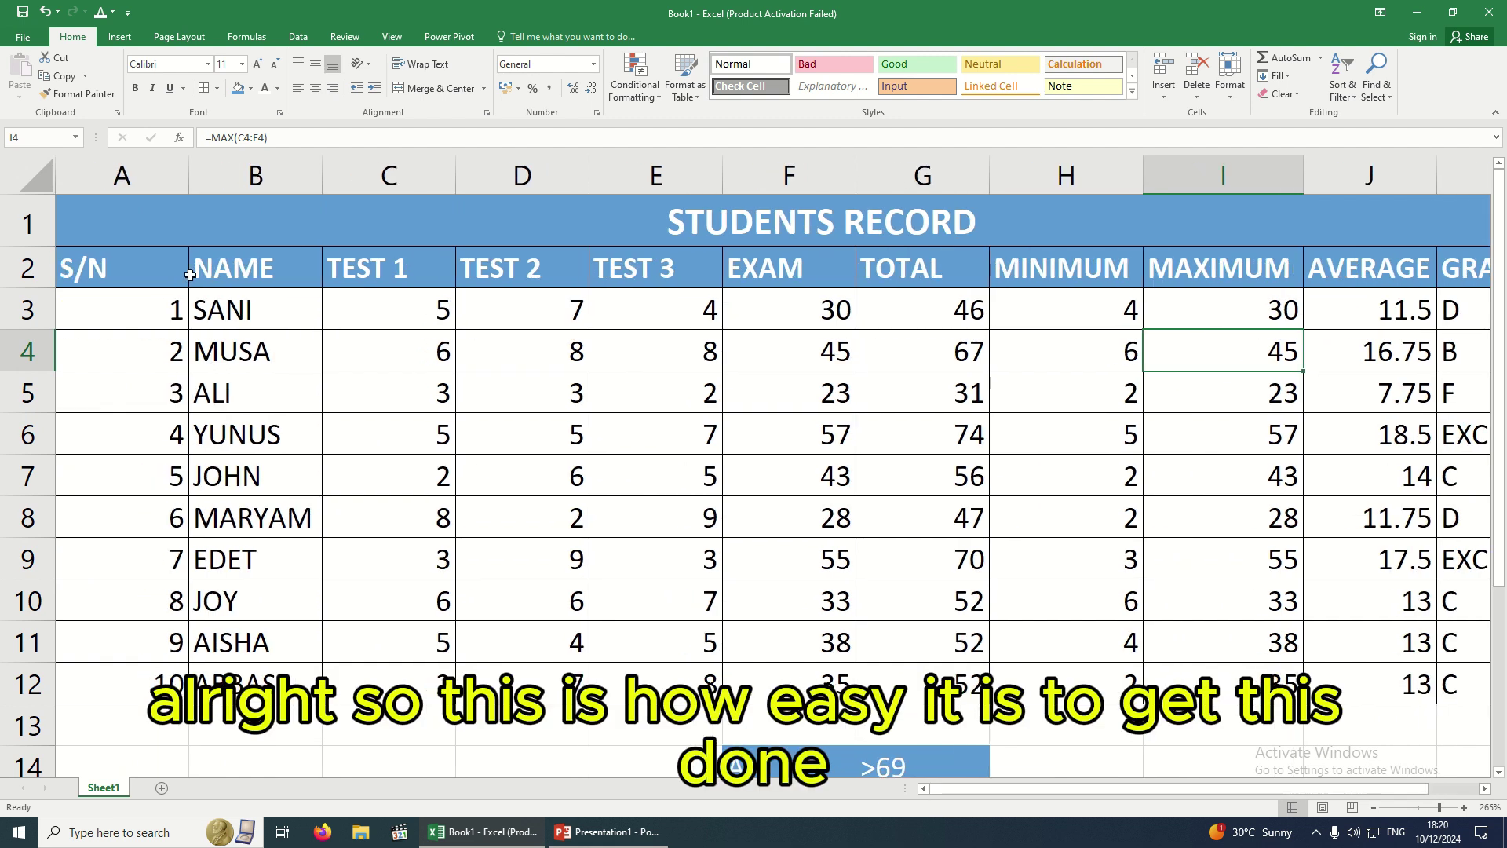
drag(188, 167, 129, 167)
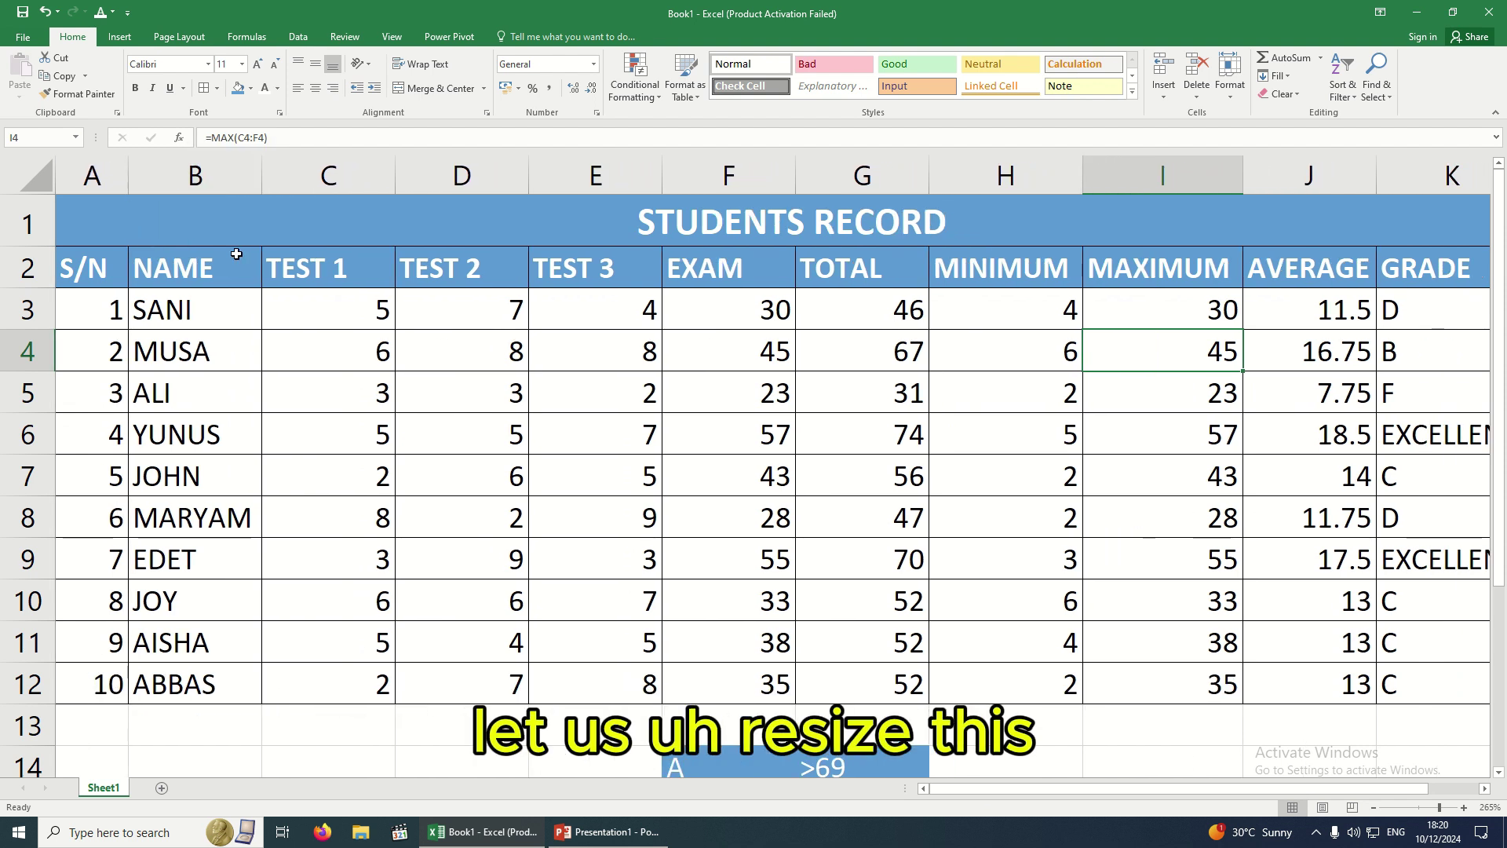
click(537, 465)
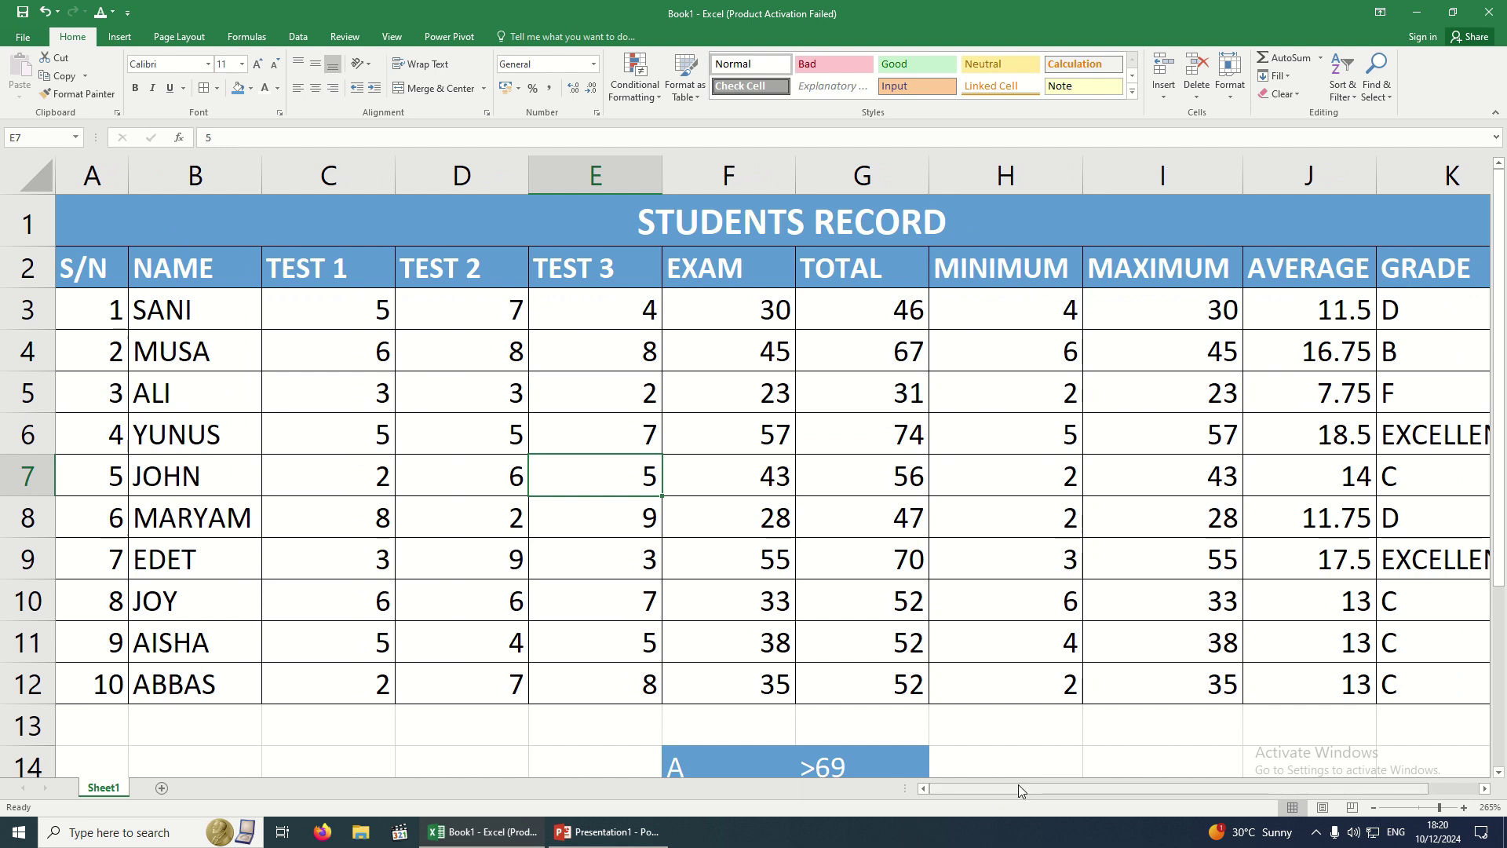
drag(1019, 785, 1109, 781)
click(1341, 318)
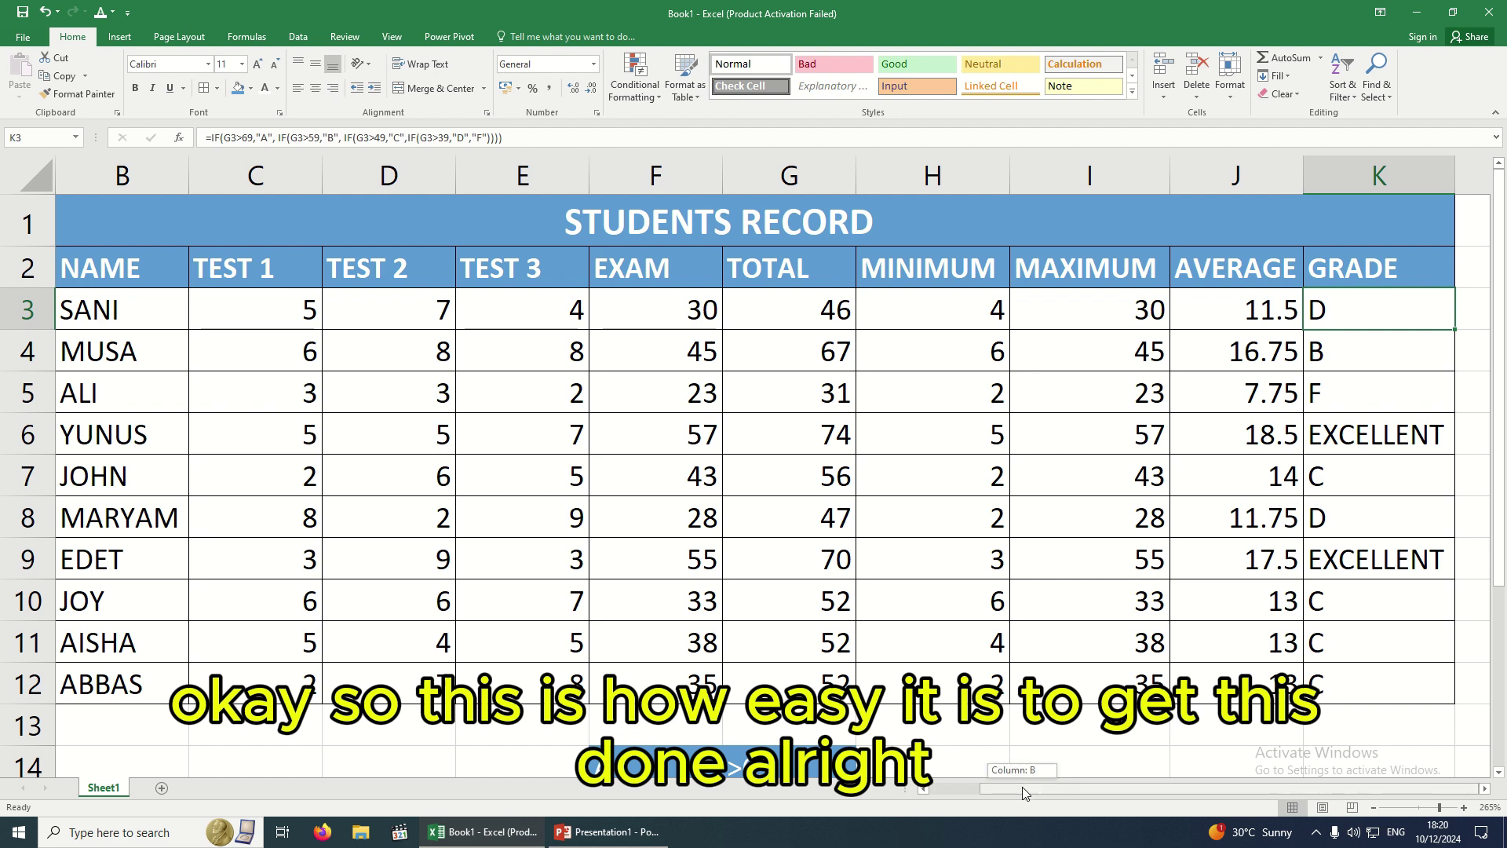
drag(1022, 787, 946, 787)
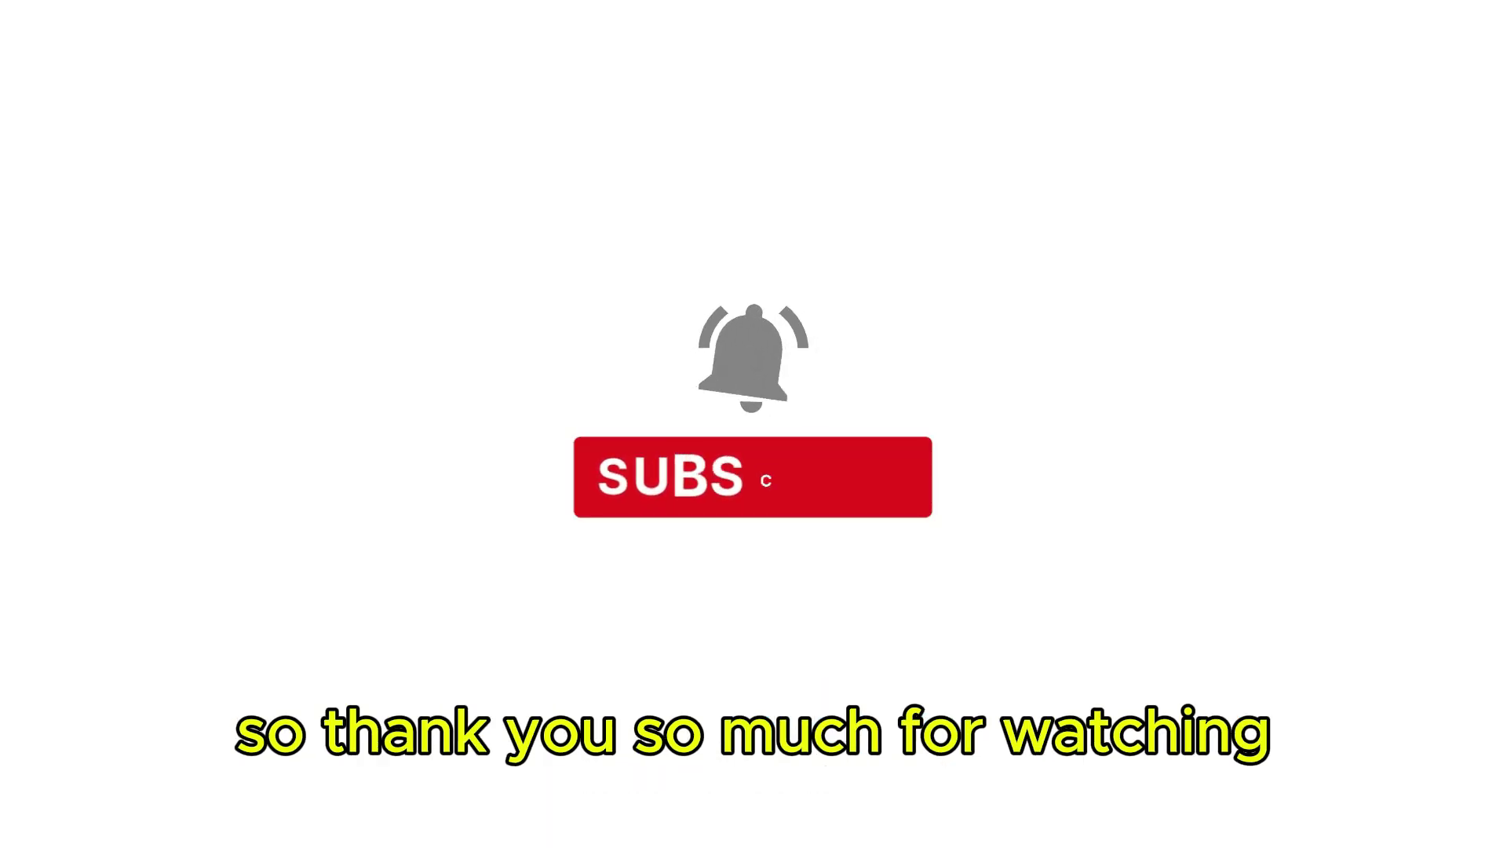